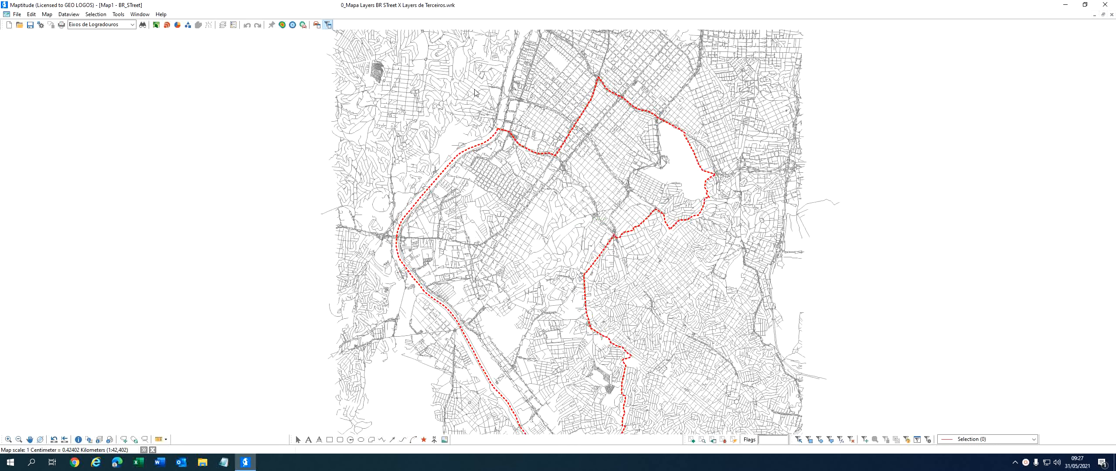
# - Add the Google Map image layer beneath the Eixos de Logradouros street layer
pyautogui.moveTo(702, 282)
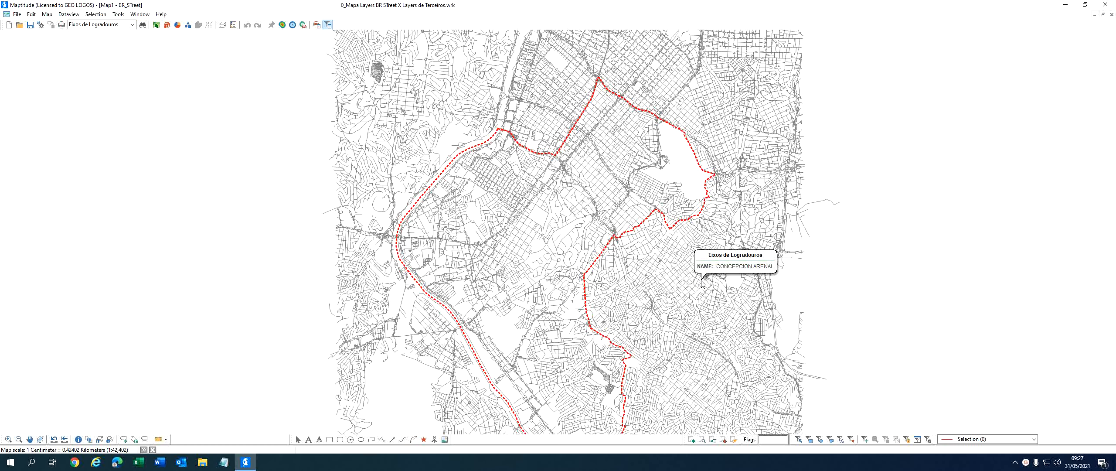
pyautogui.click(47, 15)
pyautogui.moveTo(74, 72)
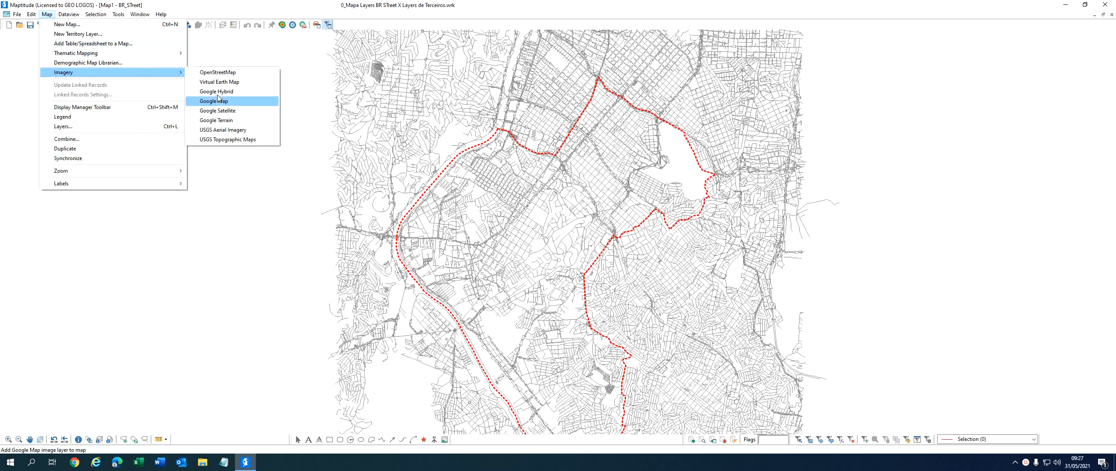
pyautogui.click(233, 104)
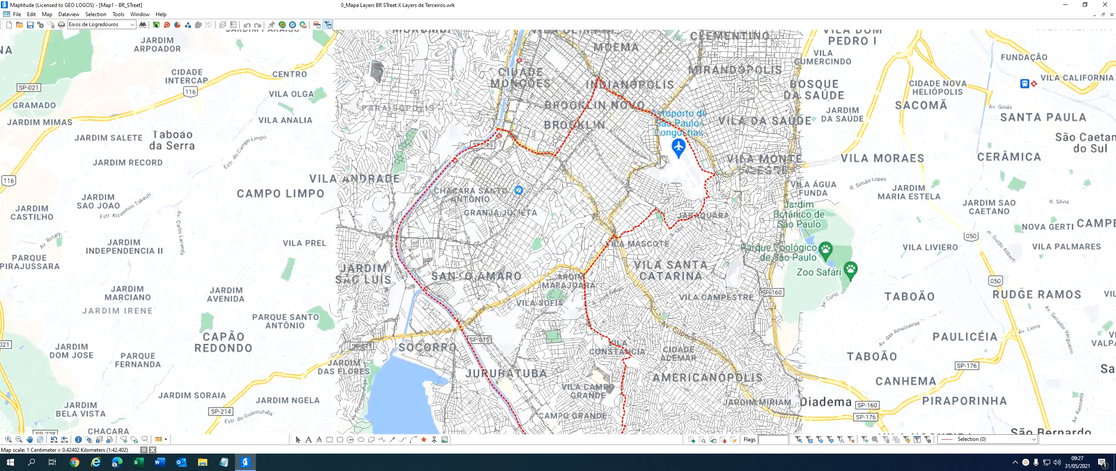
# - Examine the street axes against the Google map around Chácara Santo Antônio, Granja Julieta and the Pinheiros River
pyautogui.scroll(1, 489, 167)
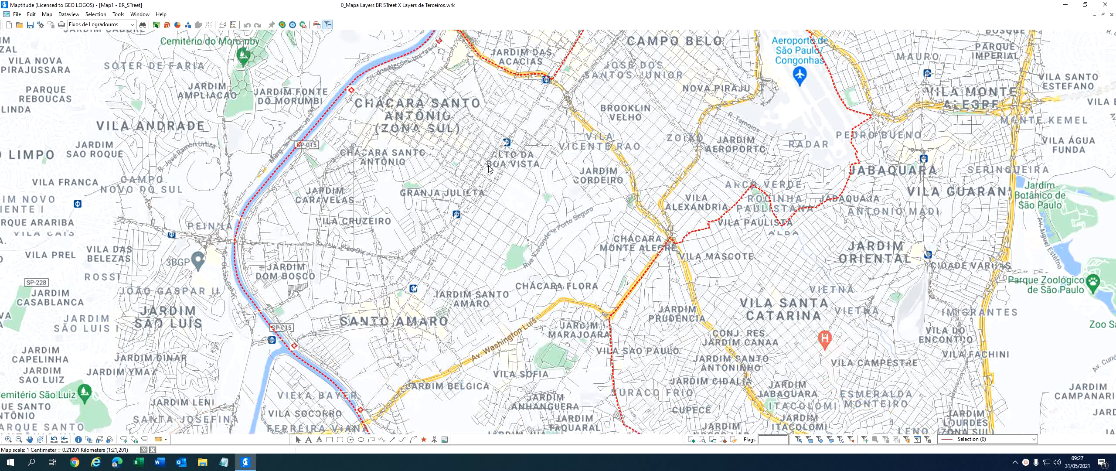
pyautogui.click(30, 439)
pyautogui.moveTo(374, 188); pyautogui.dragTo(458, 295)
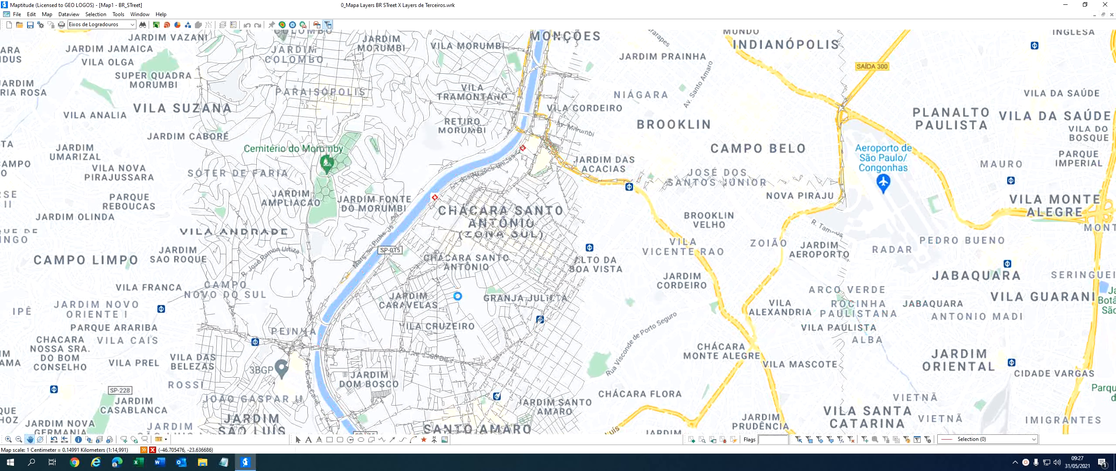
pyautogui.scroll(1, 458, 295)
pyautogui.scroll(1, 458, 296)
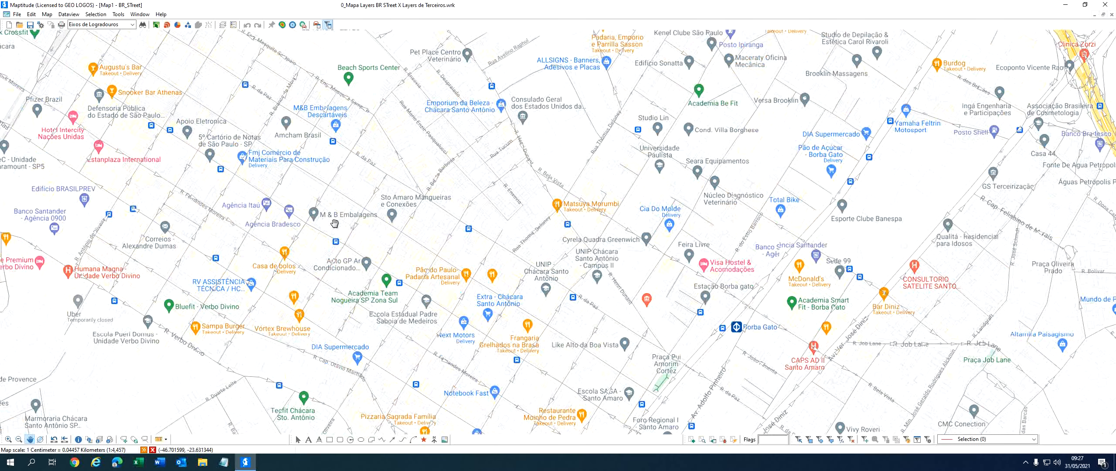
pyautogui.scroll(-1, 334, 224)
pyautogui.scroll(-1, 334, 224)
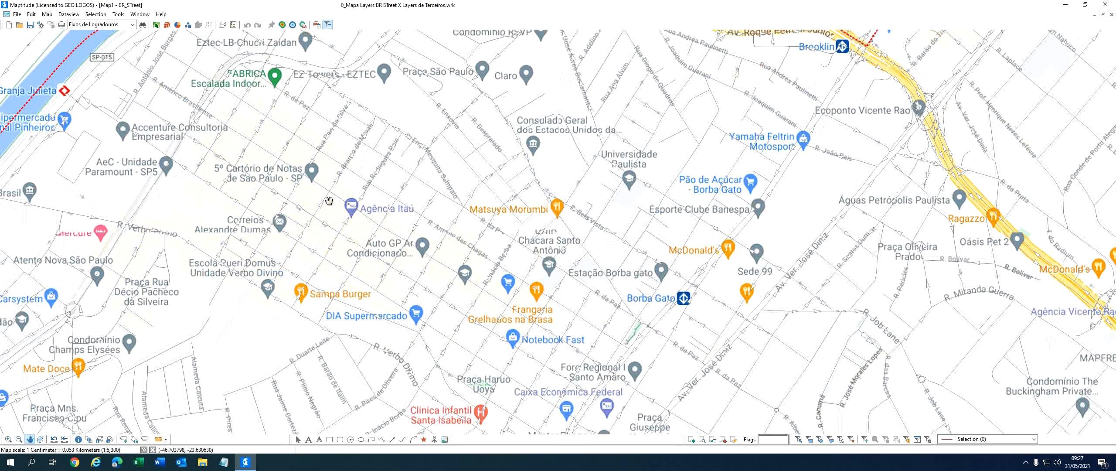
pyautogui.moveTo(307, 198); pyautogui.dragTo(338, 304)
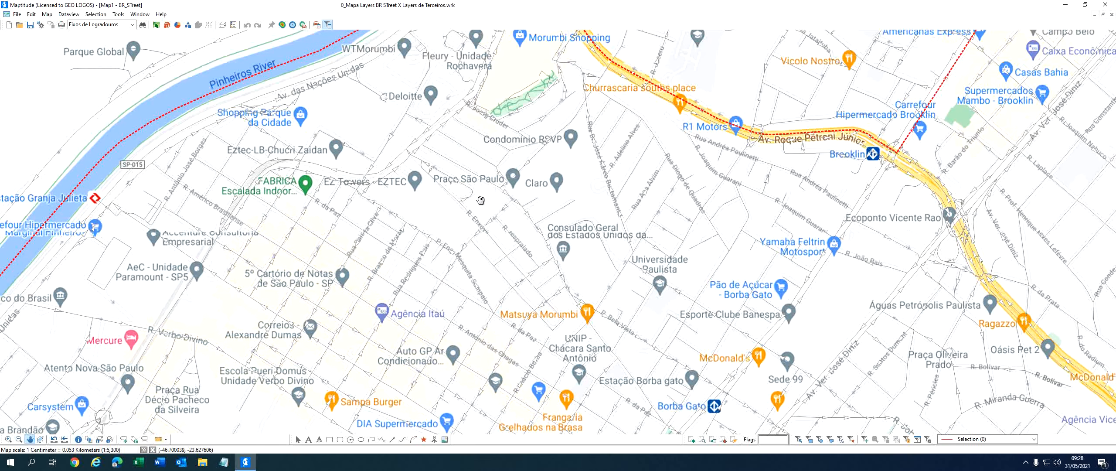
pyautogui.scroll(-1, 480, 200)
pyautogui.scroll(-1, 480, 200)
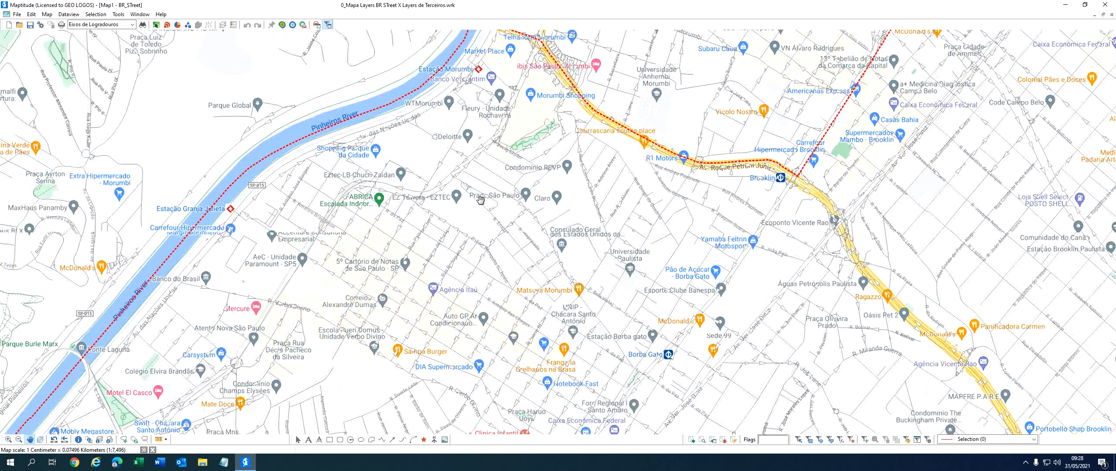
pyautogui.moveTo(467, 275); pyautogui.dragTo(477, 151)
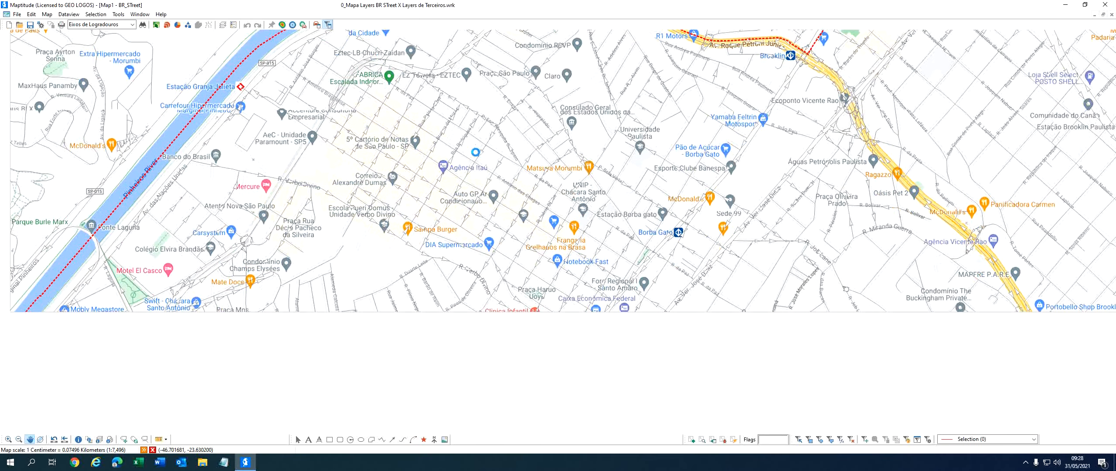
pyautogui.moveTo(458, 247); pyautogui.dragTo(527, 143)
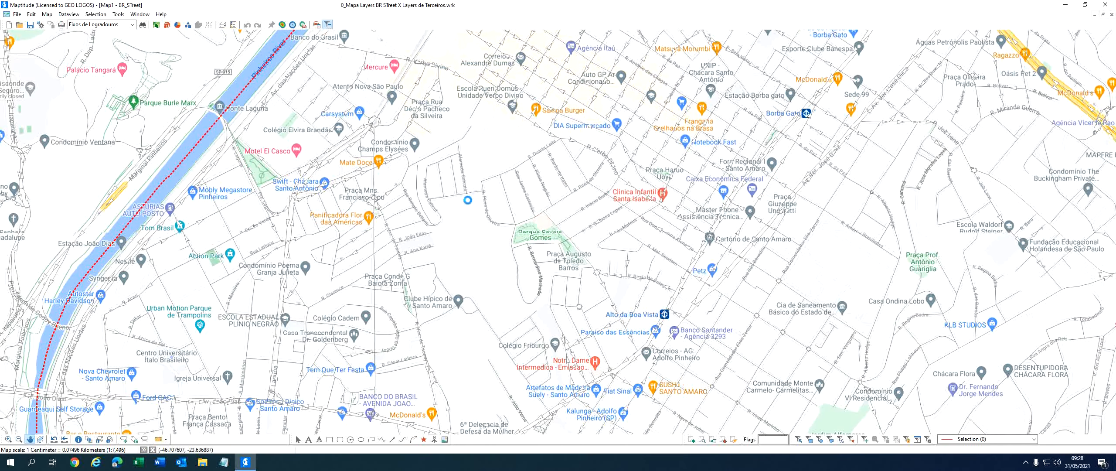
pyautogui.moveTo(359, 216); pyautogui.dragTo(549, 156)
pyautogui.scroll(3, 549, 156)
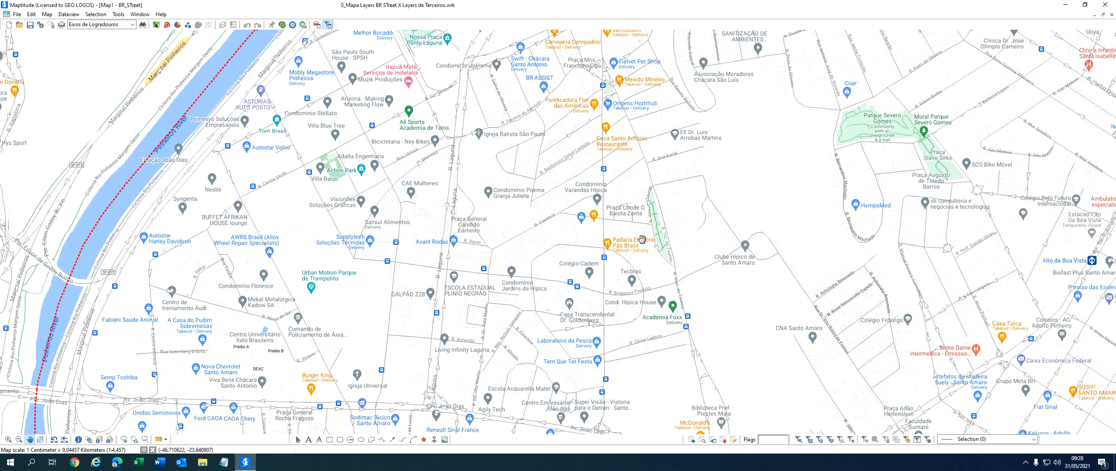
pyautogui.moveTo(712, 180); pyautogui.dragTo(434, 182)
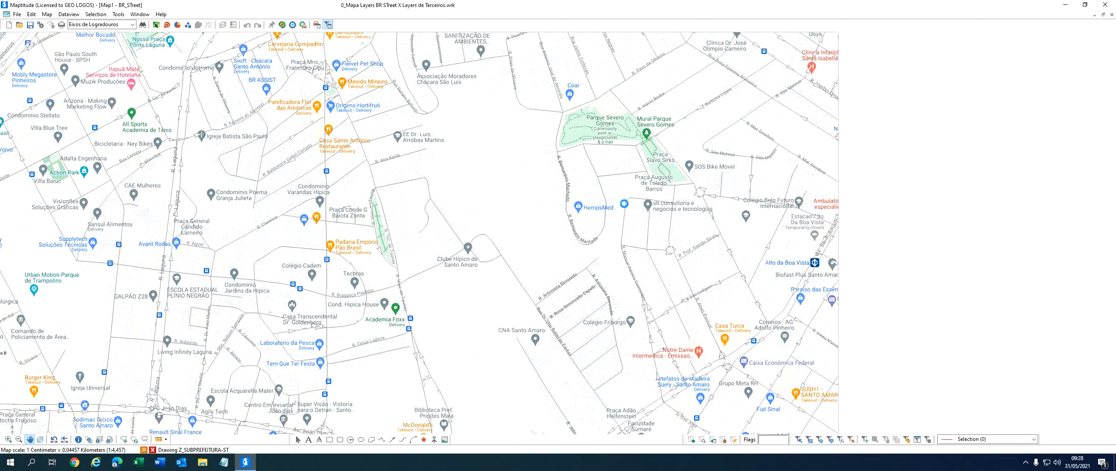
pyautogui.moveTo(643, 181); pyautogui.dragTo(528, 297)
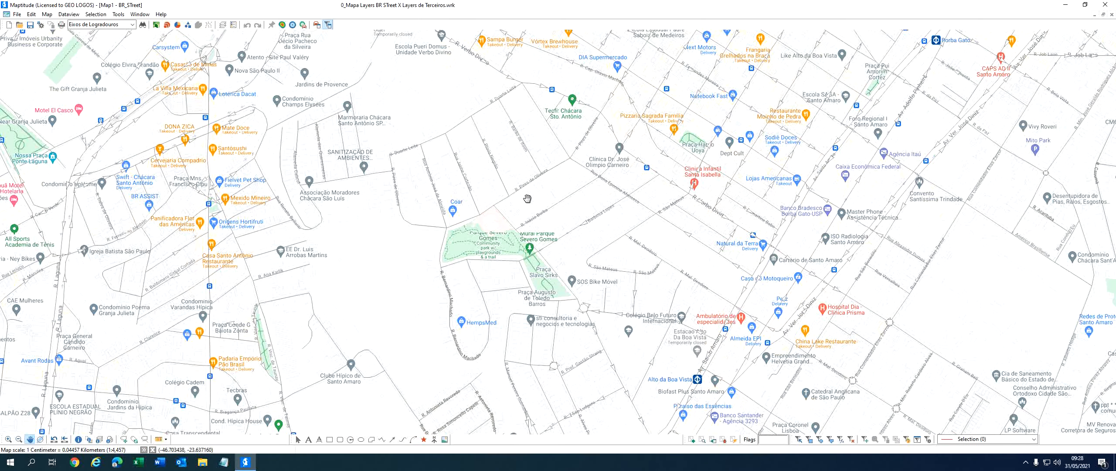
pyautogui.moveTo(527, 198); pyautogui.dragTo(533, 323)
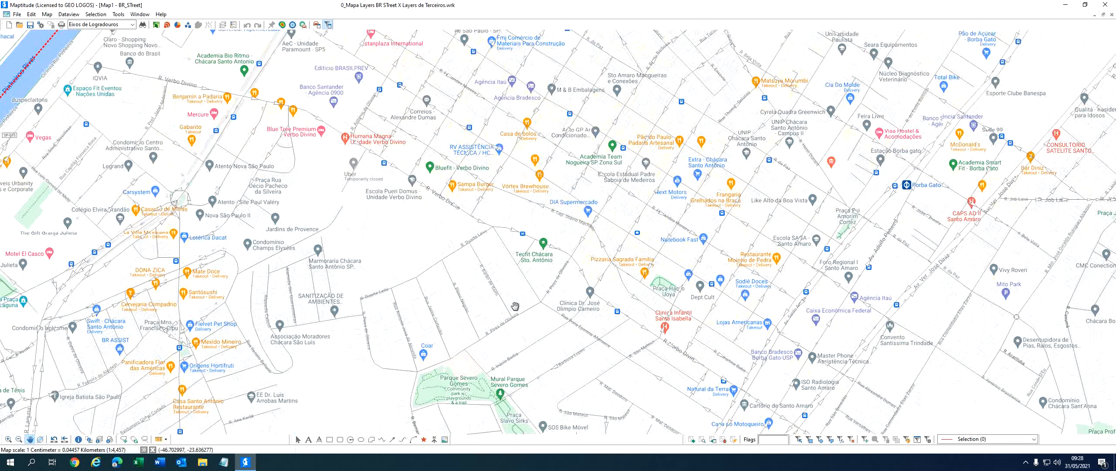
pyautogui.moveTo(605, 212); pyautogui.dragTo(605, 318)
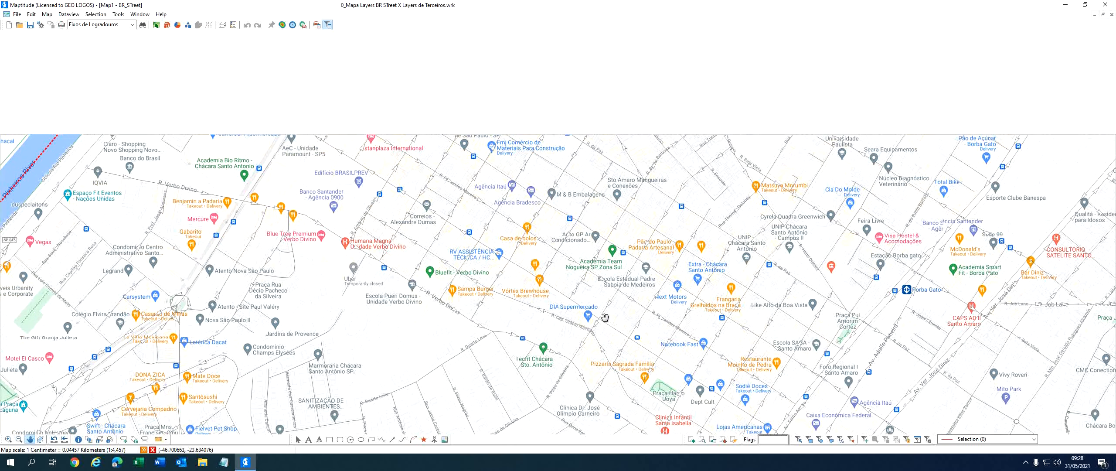
pyautogui.moveTo(461, 225); pyautogui.dragTo(634, 279)
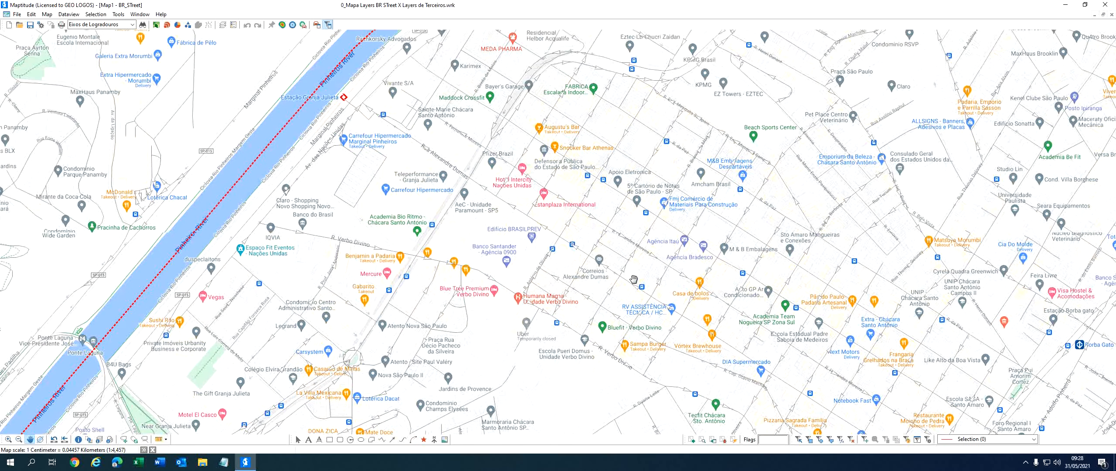
pyautogui.moveTo(460, 195); pyautogui.dragTo(558, 295)
pyautogui.scroll(1, 558, 296)
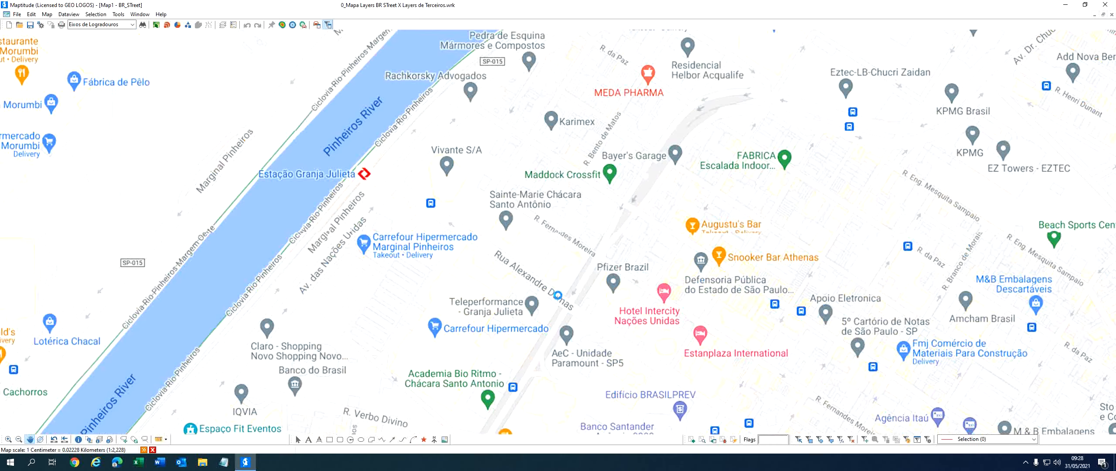
pyautogui.scroll(1, 558, 296)
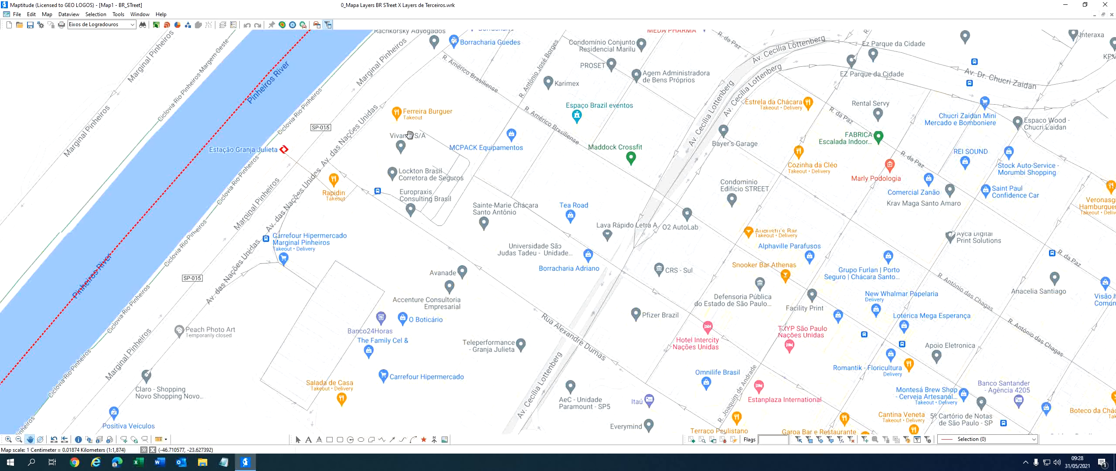
# - Select the looped street segments beside Europraxis Consulting Brasil and Lockton Brasil, near Estação Granja Julieta
pyautogui.moveTo(461, 211)
pyautogui.moveTo(436, 180); pyautogui.dragTo(448, 199)
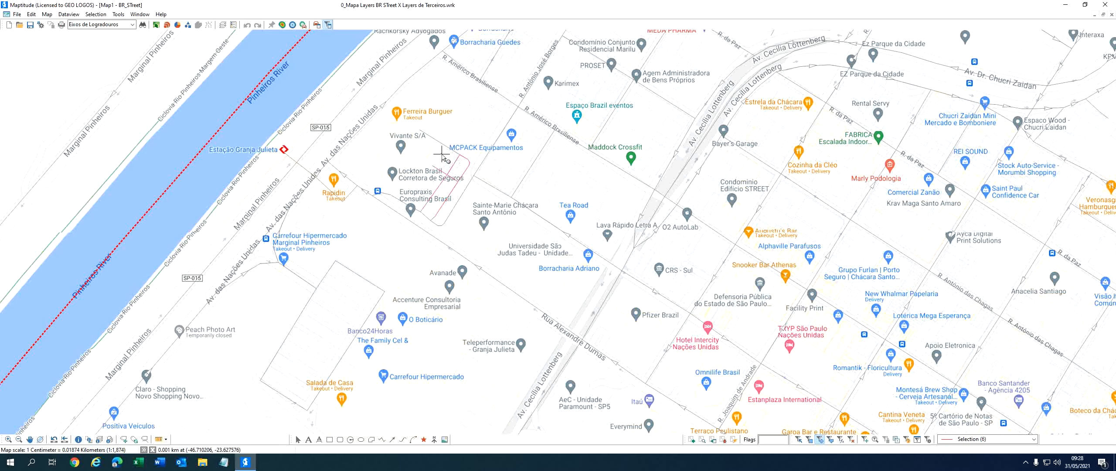
pyautogui.moveTo(446, 161); pyautogui.dragTo(420, 131)
pyautogui.moveTo(405, 197); pyautogui.dragTo(382, 190)
pyautogui.click(799, 440)
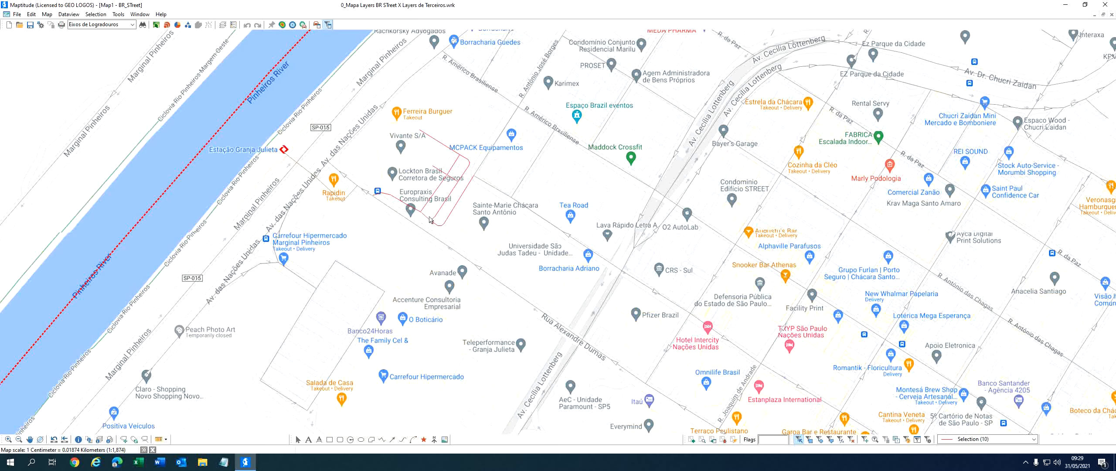
# - Add the rectangular street loop beside Carrefour Hipermercado and the short segment connecting it to the selection
pyautogui.scroll(-1, 502, 111)
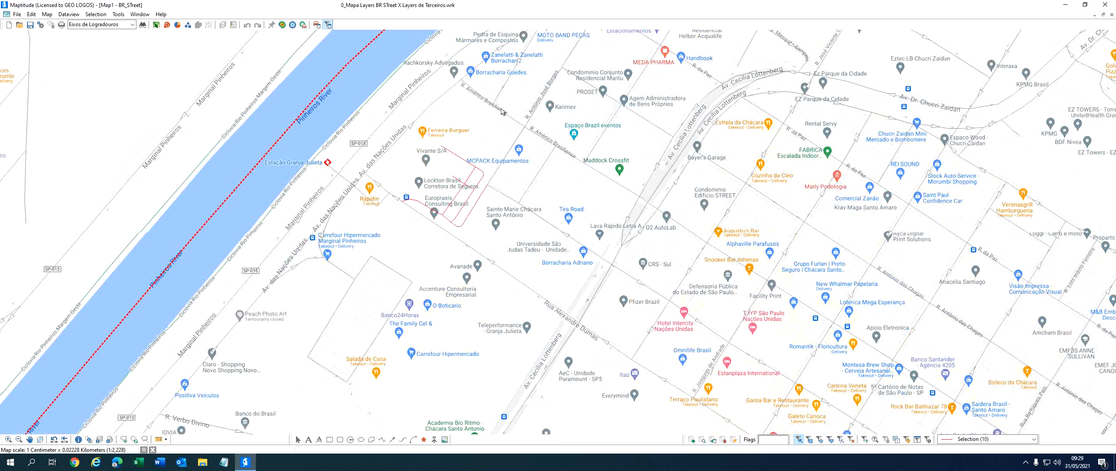
pyautogui.click(368, 280)
pyautogui.click(337, 349)
pyautogui.click(341, 274)
pyautogui.scroll(1, 338, 296)
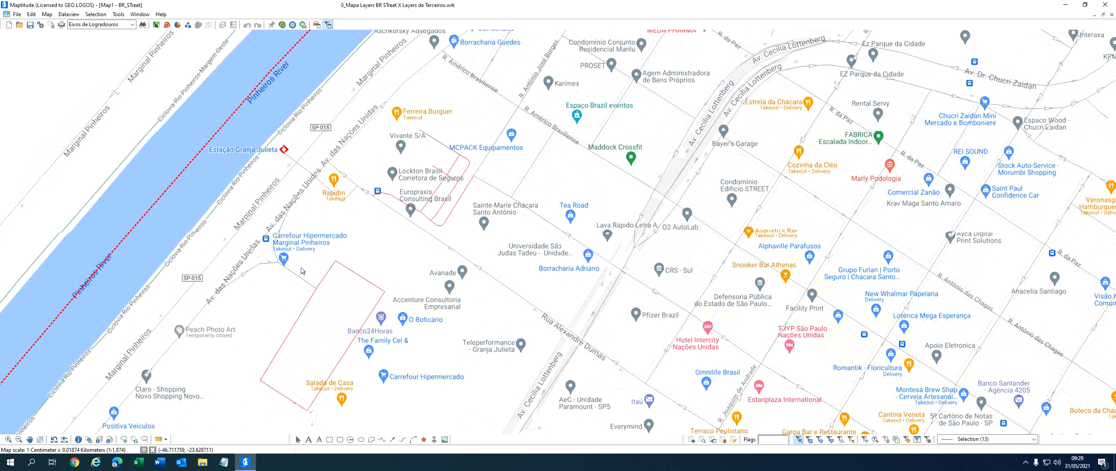
pyautogui.moveTo(305, 274)
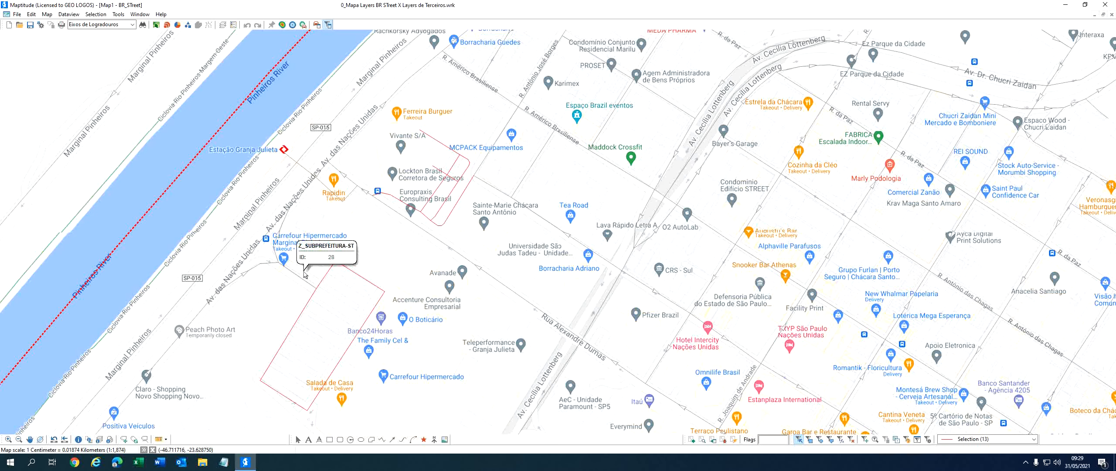
pyautogui.click(307, 284)
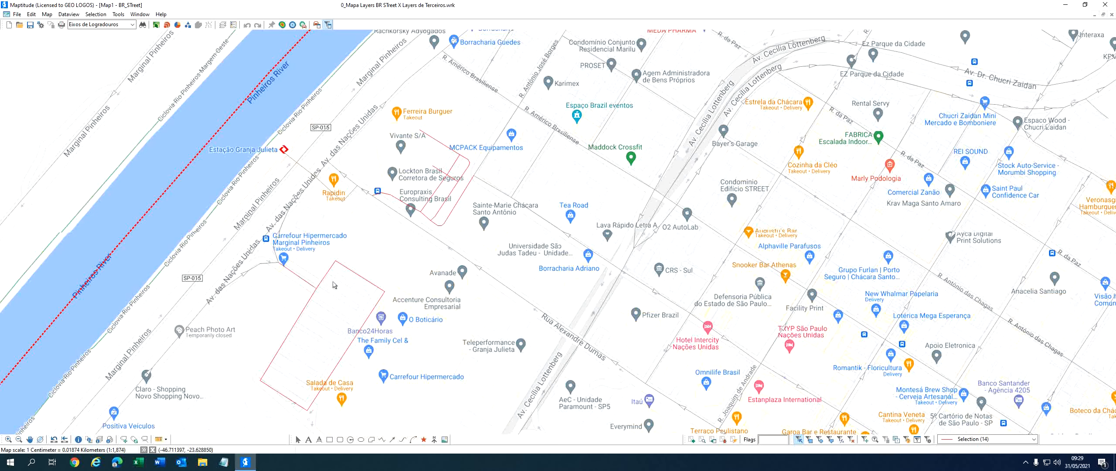
# - Open a dataview of the Eixos de Logradouros layer and restrict it to the records in the Selection set
pyautogui.scroll(-1, 334, 285)
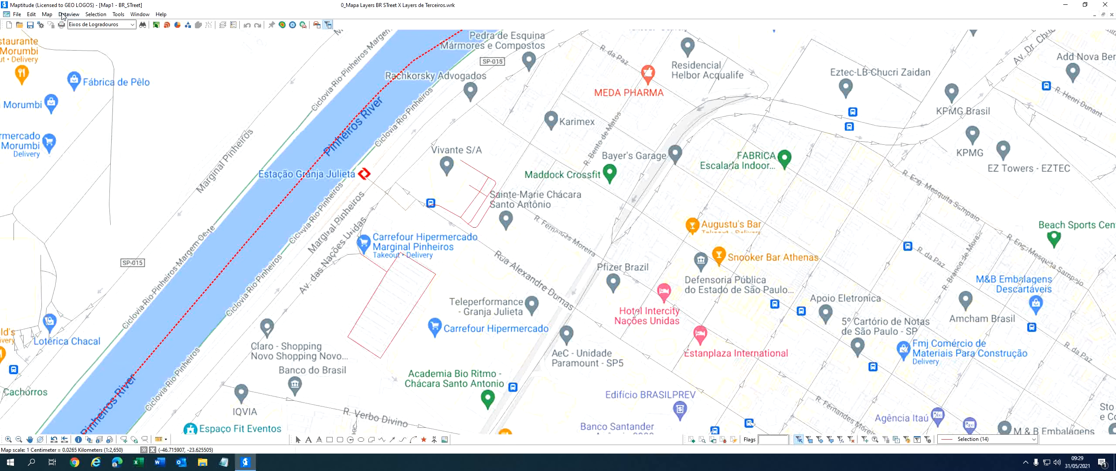
pyautogui.click(62, 14)
pyautogui.click(71, 26)
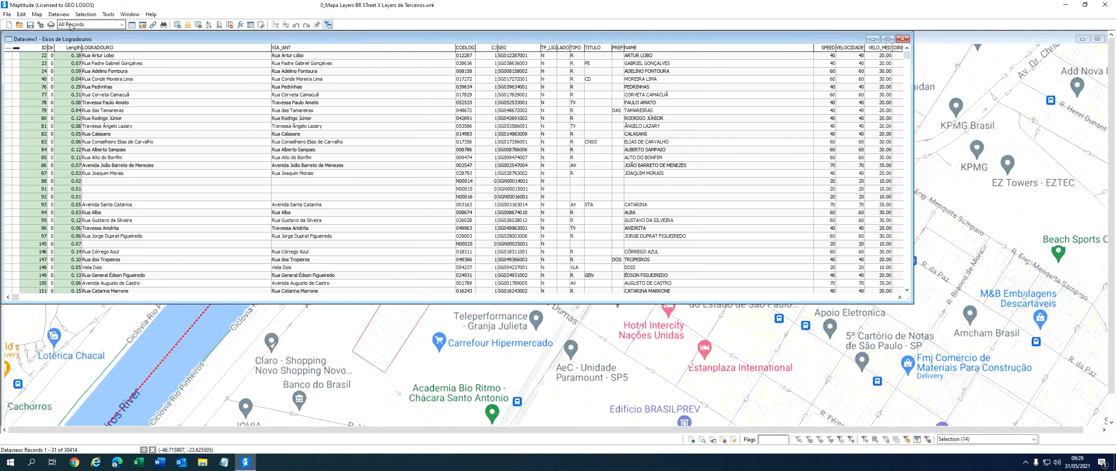
pyautogui.click(71, 25)
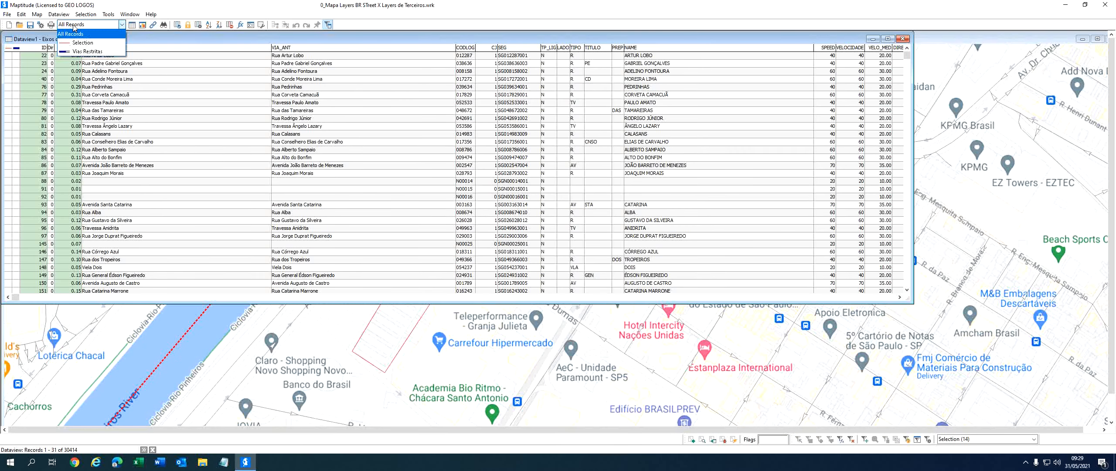
pyautogui.click(78, 44)
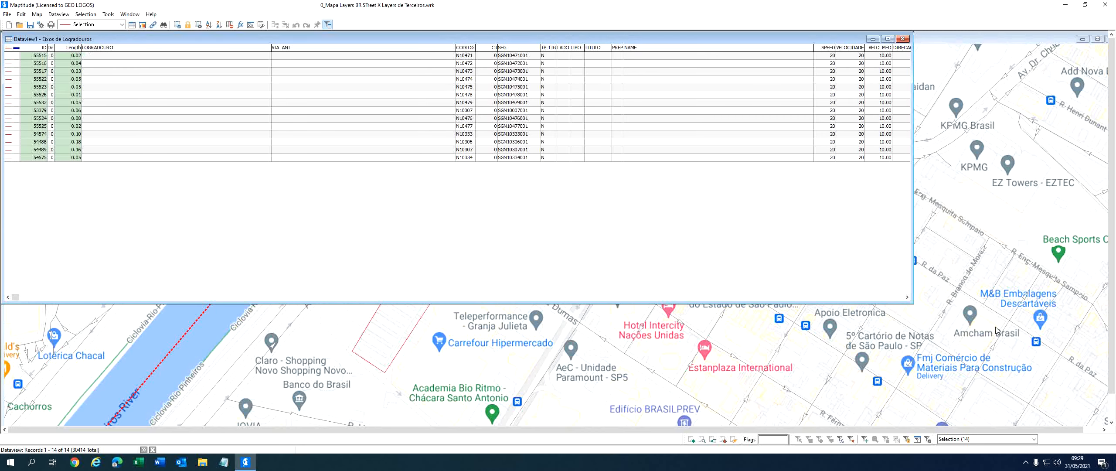
# - Fill the PARITY field of all selected street records with the single value 2
pyautogui.click(903, 298)
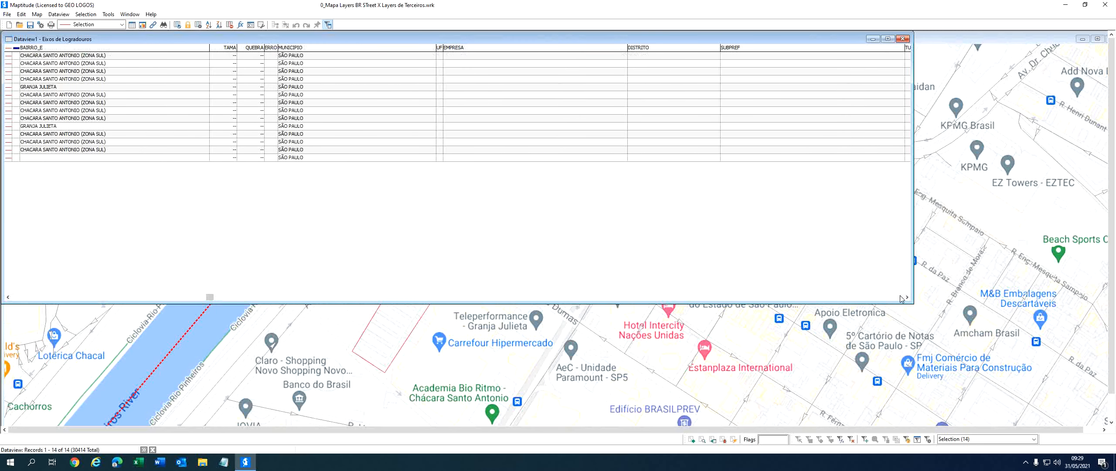
pyautogui.click(902, 298)
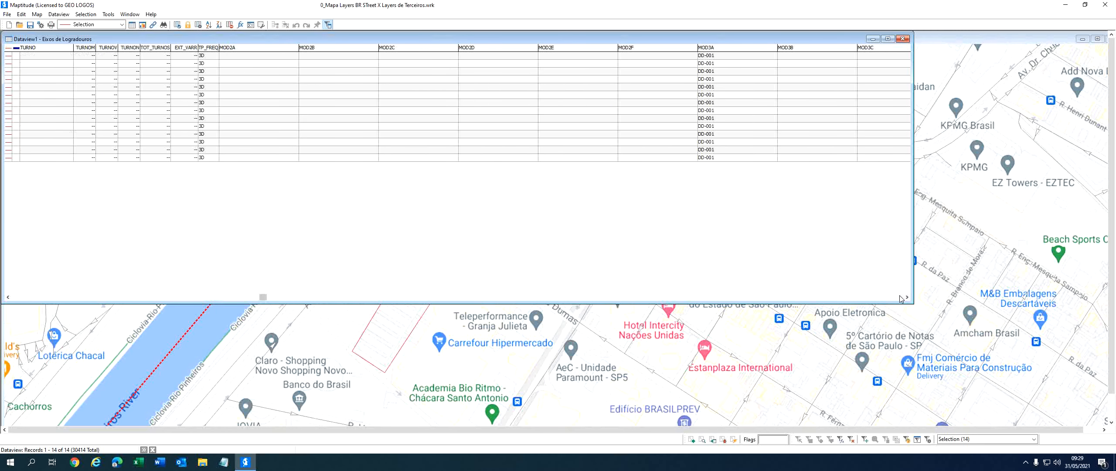
pyautogui.click(902, 298)
pyautogui.click(36, 295)
pyautogui.click(35, 297)
pyautogui.click(36, 297)
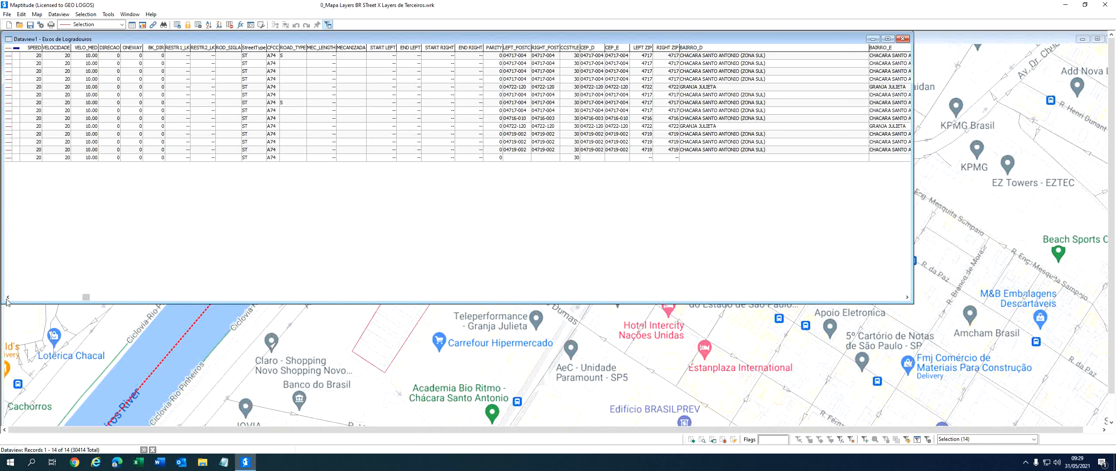
pyautogui.click(496, 48)
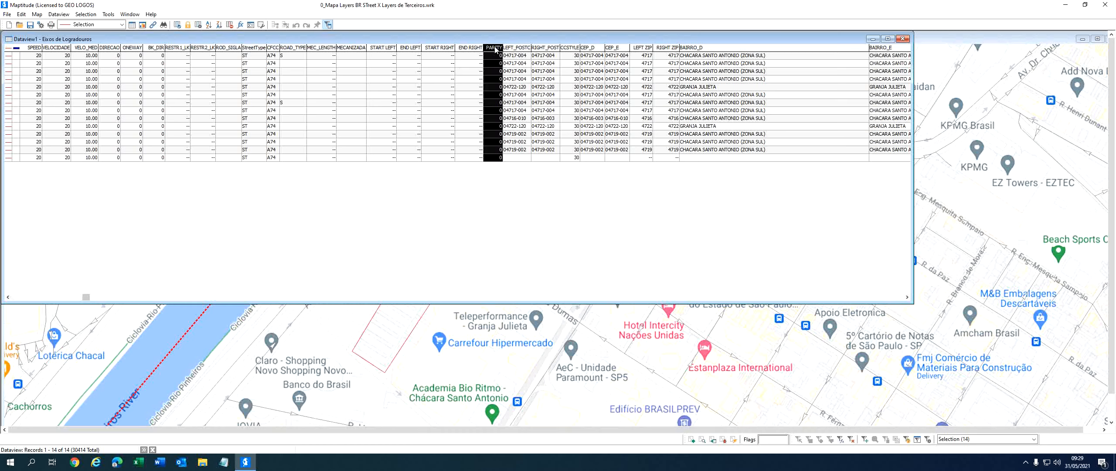
pyautogui.rightClick(495, 49)
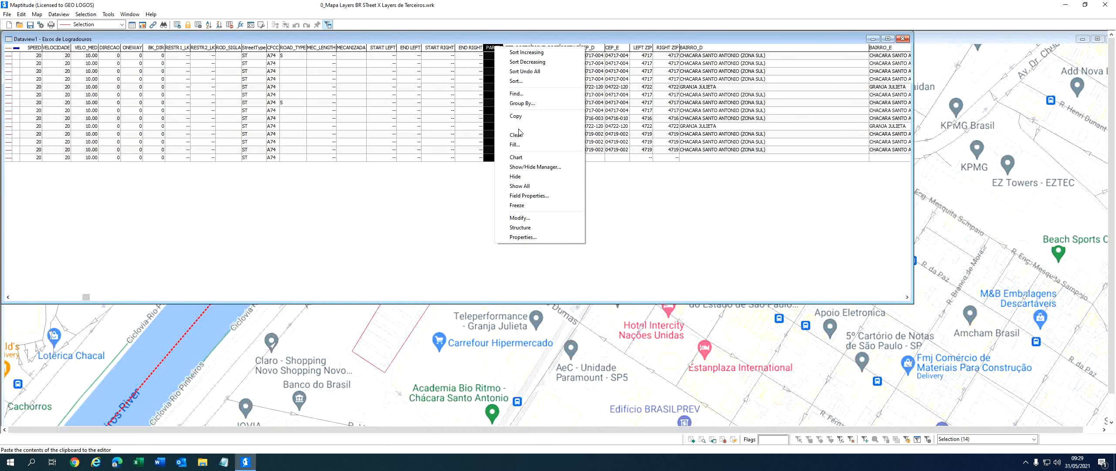
pyautogui.click(519, 145)
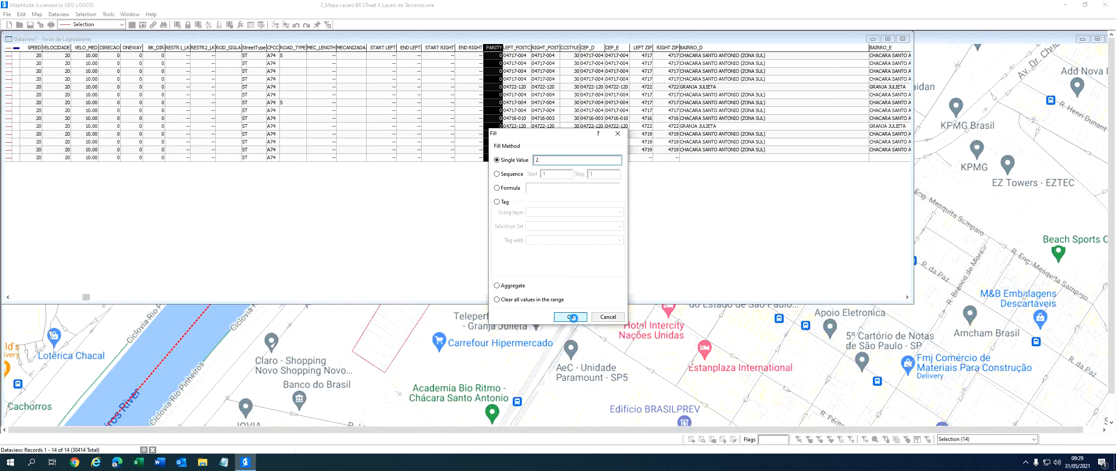
# - Apply the PARITY fill, close the street dataview and clear the selected segments on the map
pyautogui.click(570, 316)
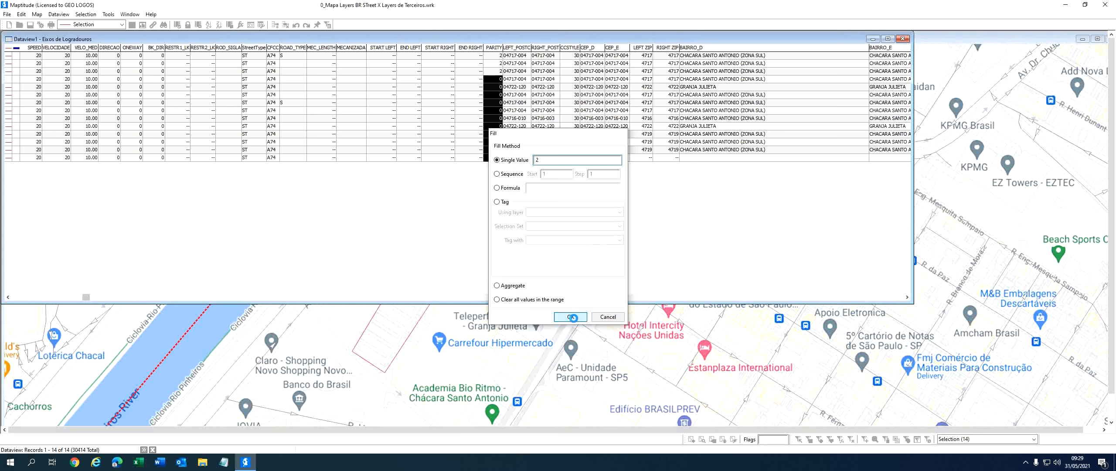
pyautogui.click(902, 40)
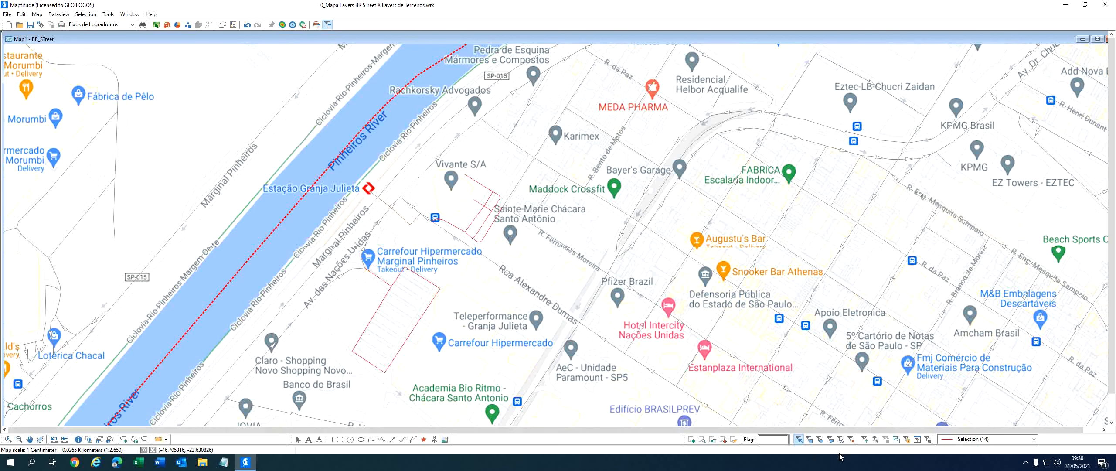
pyautogui.click(851, 440)
pyautogui.scroll(-1, 584, 215)
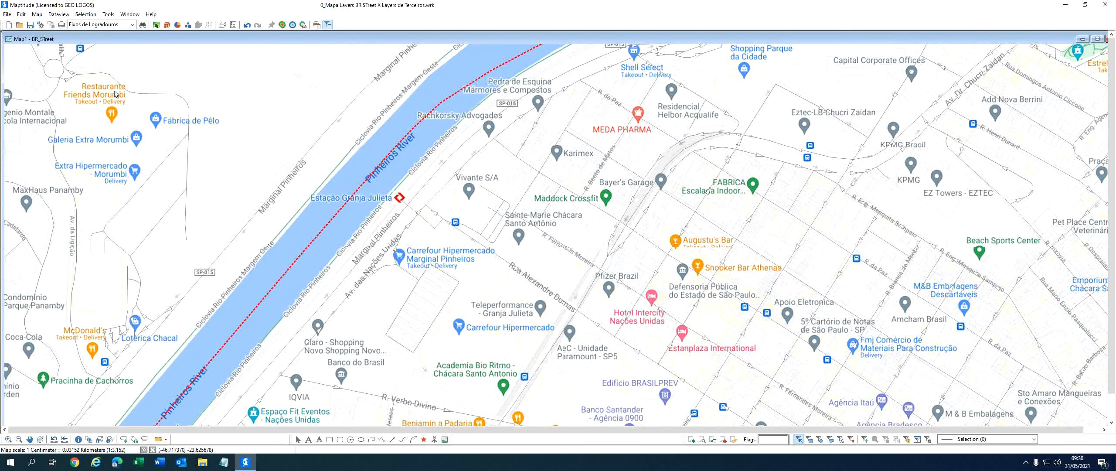
# - Drop the Google Map layer from the map and finish managing the layers
pyautogui.click(222, 25)
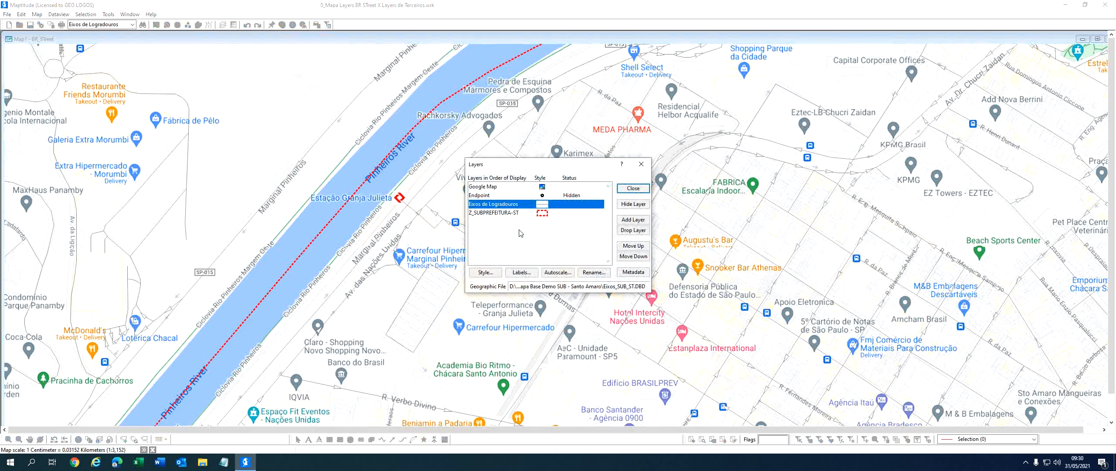
pyautogui.click(560, 187)
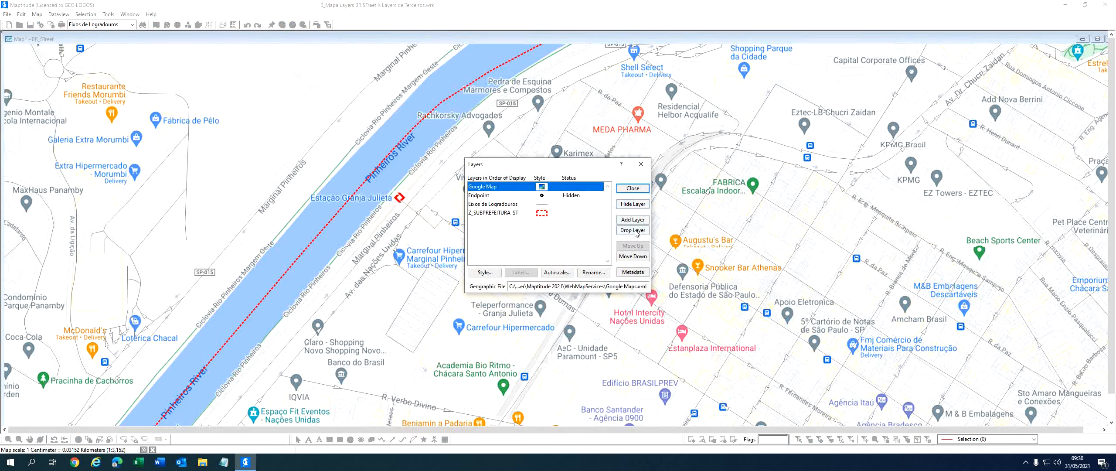
pyautogui.click(636, 230)
pyautogui.click(586, 249)
pyautogui.click(640, 191)
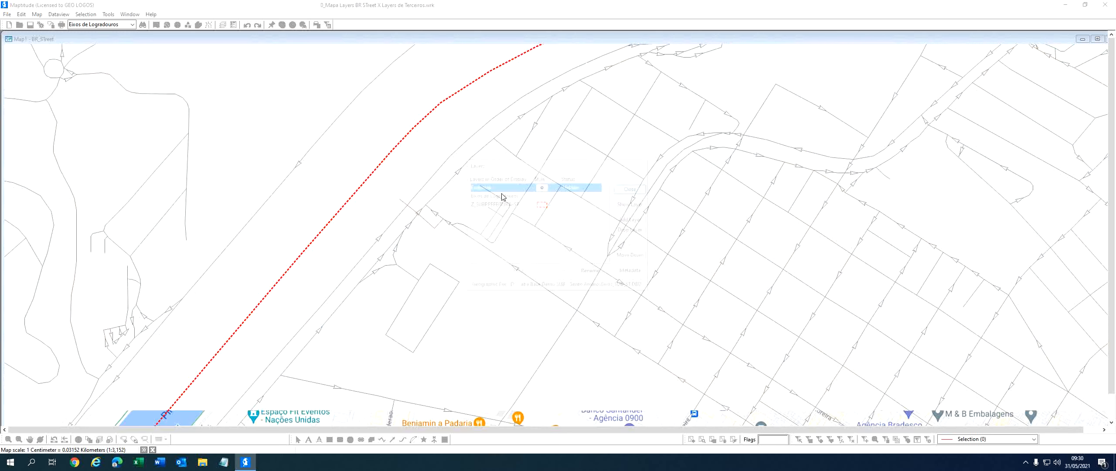
# - Load the Geo-Aplicativos add-in and launch its Insere Vetor de Direção na Malha Viária tool
pyautogui.scroll(-3, 469, 196)
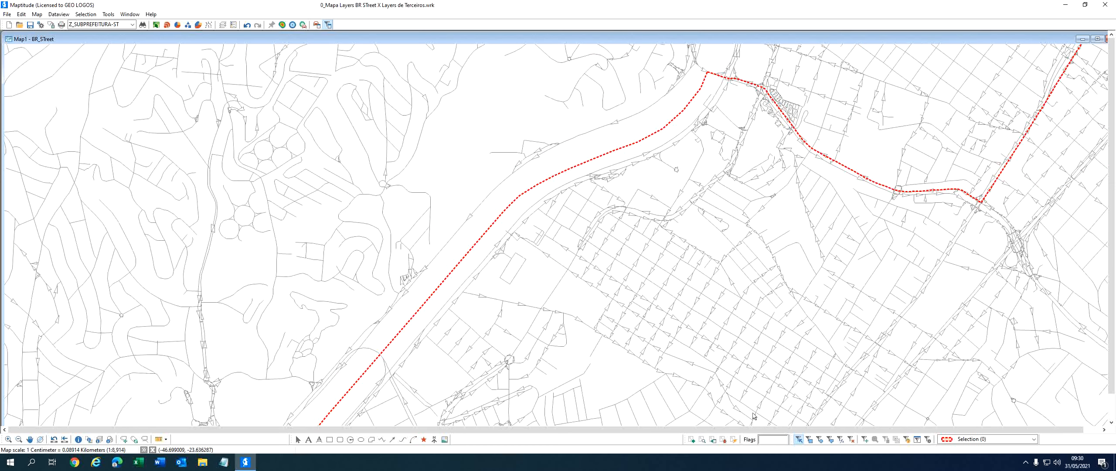
pyautogui.click(31, 441)
pyautogui.moveTo(514, 306); pyautogui.dragTo(392, 268)
pyautogui.scroll(-2, 529, 246)
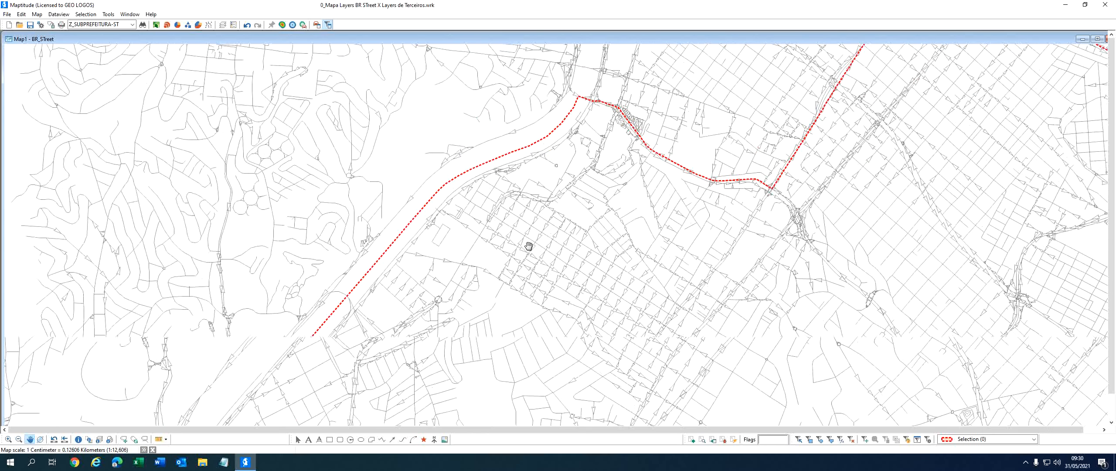
pyautogui.moveTo(611, 265); pyautogui.dragTo(568, 220)
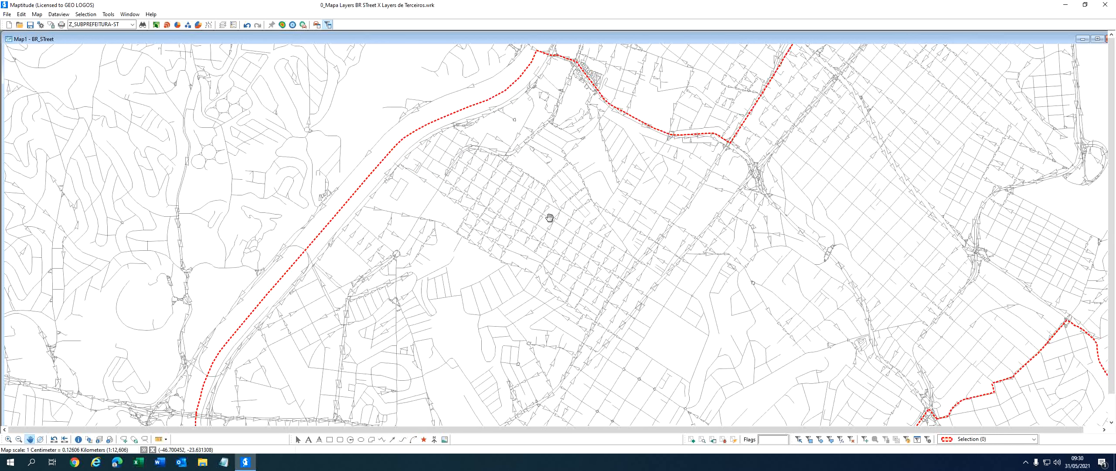
pyautogui.moveTo(549, 218)
pyautogui.click(108, 14)
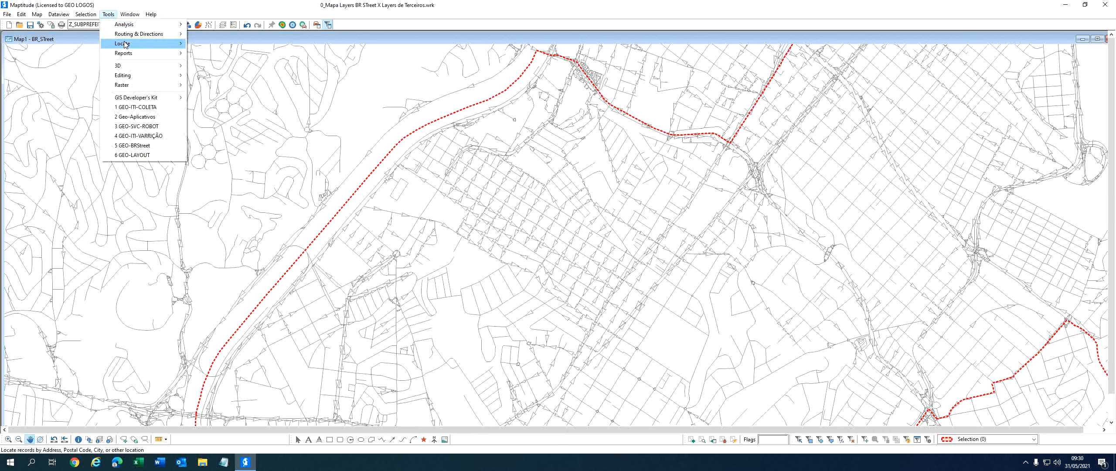
pyautogui.click(135, 116)
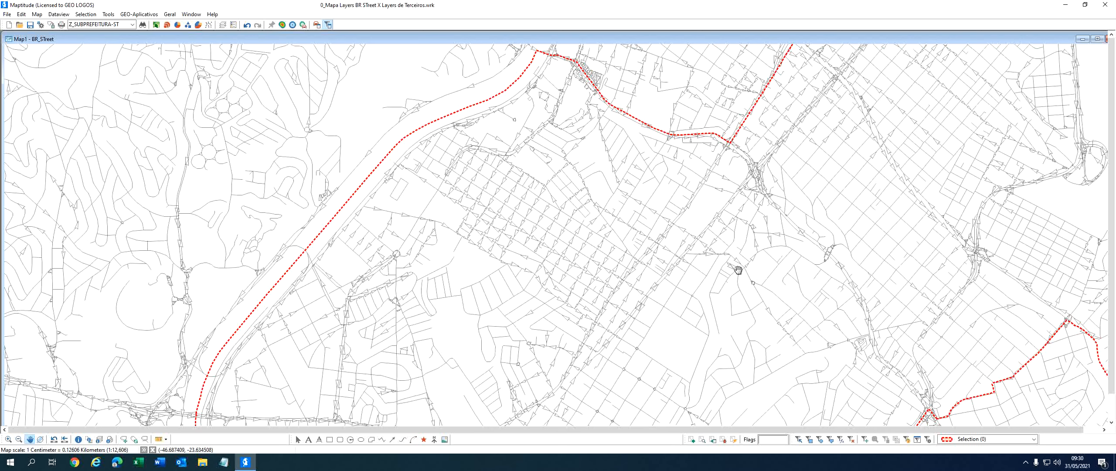
pyautogui.click(139, 14)
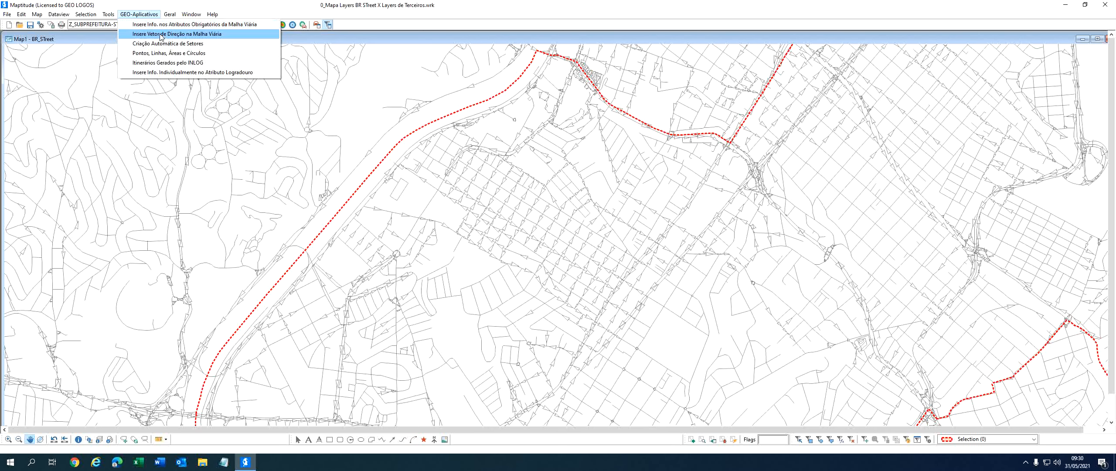
pyautogui.click(181, 35)
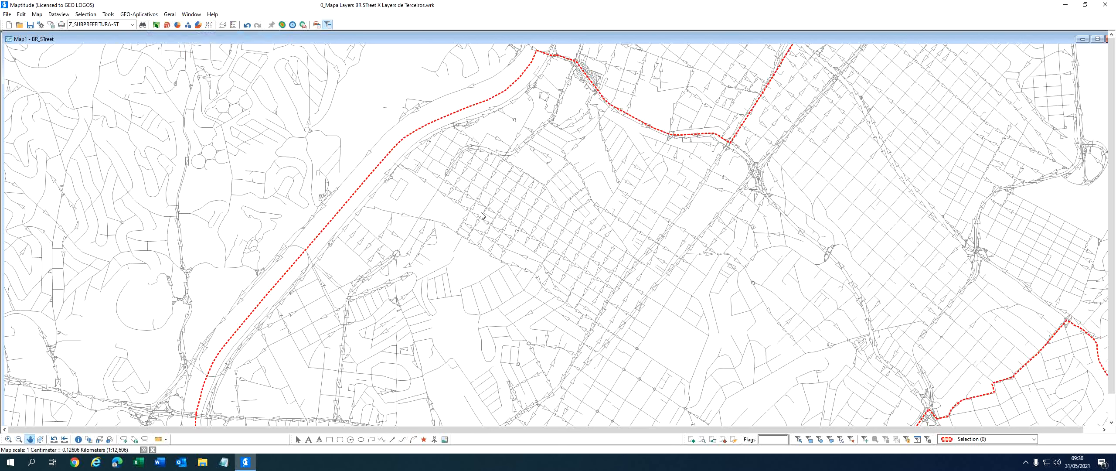
# - Assign the Oeste direction to a street segment in the middle of the dense street grid
pyautogui.scroll(4, 483, 216)
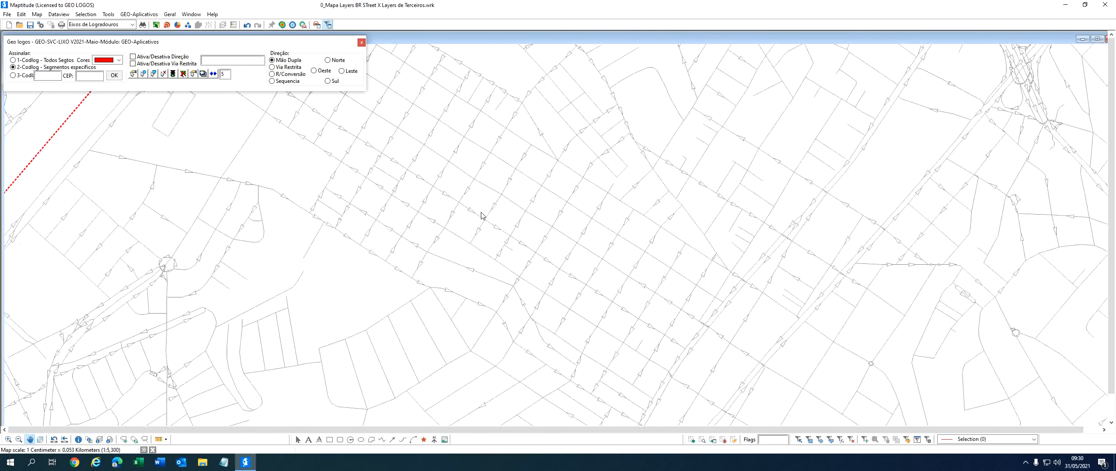
pyautogui.scroll(-2, 485, 202)
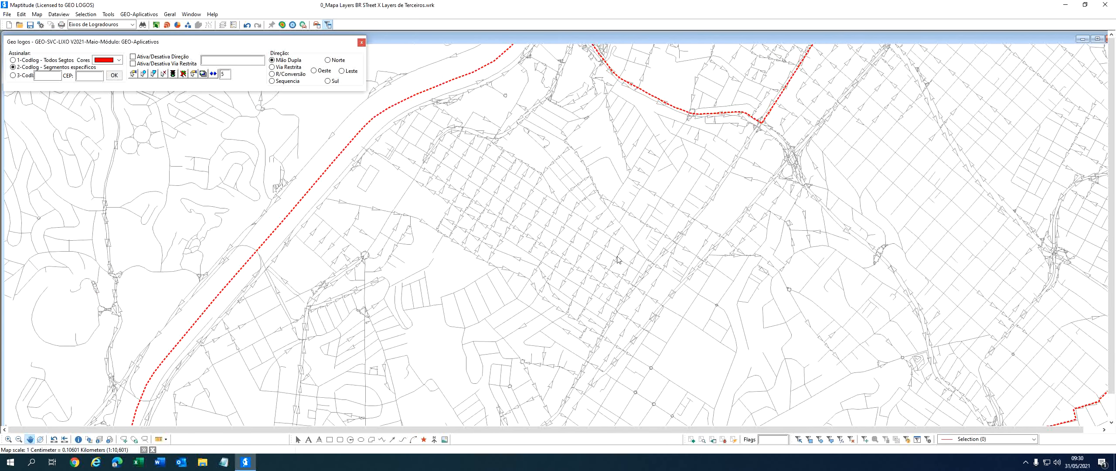
pyautogui.scroll(1, 622, 261)
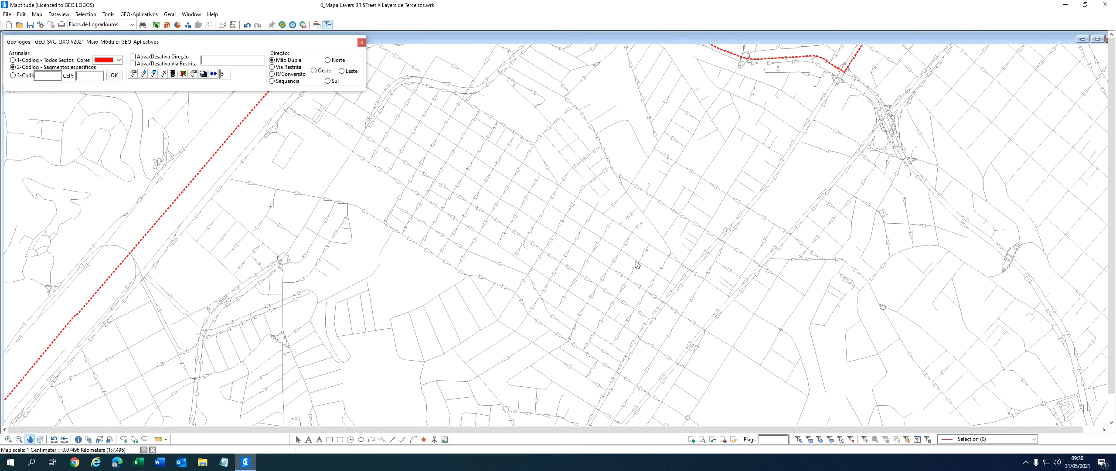
pyautogui.click(314, 71)
pyautogui.click(133, 73)
pyautogui.click(666, 280)
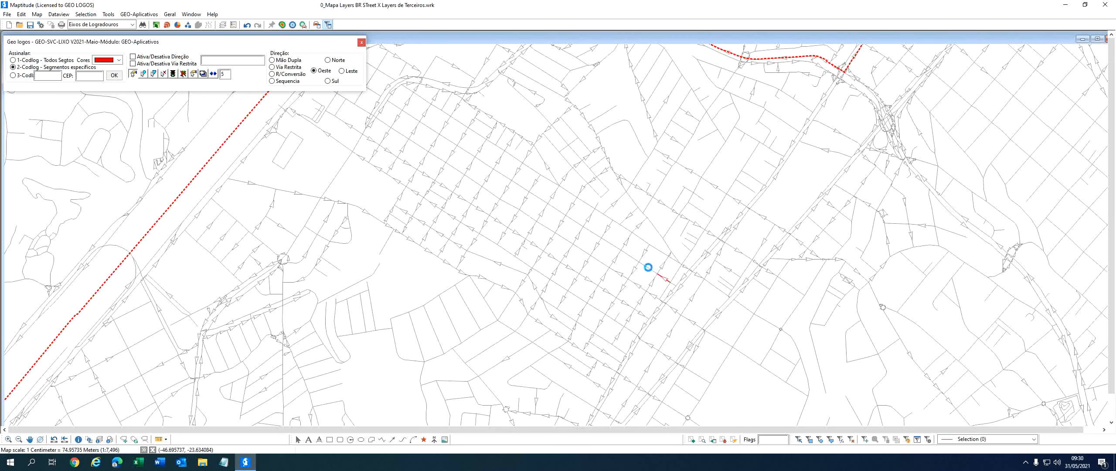
pyautogui.click(638, 260)
# - Set the direction of the street segment in the grid to Mão Dupla
pyautogui.click(272, 61)
pyautogui.click(631, 256)
pyautogui.click(173, 74)
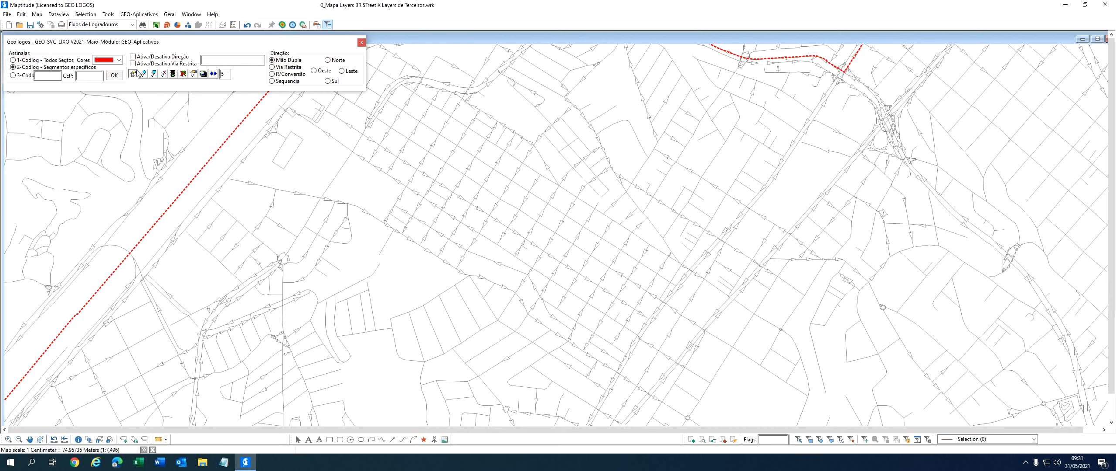
# - Mark segments of the rectangular street loop near the river as Via Restrita
pyautogui.scroll(-1, 356, 175)
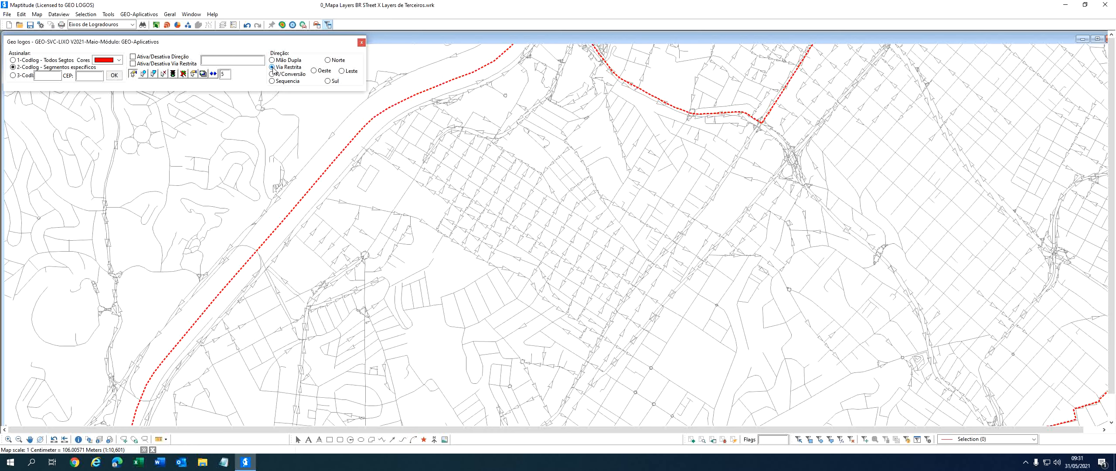
pyautogui.scroll(1, 382, 160)
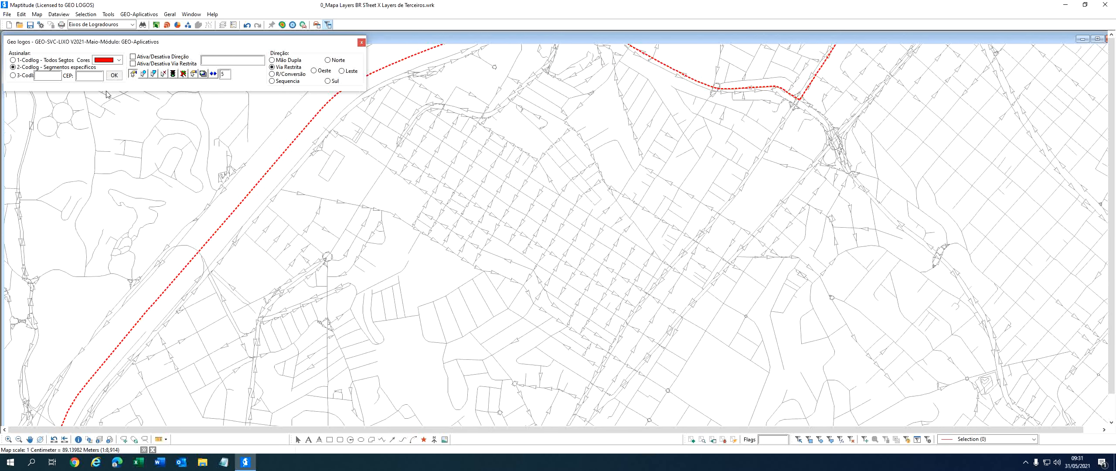
pyautogui.click(339, 174)
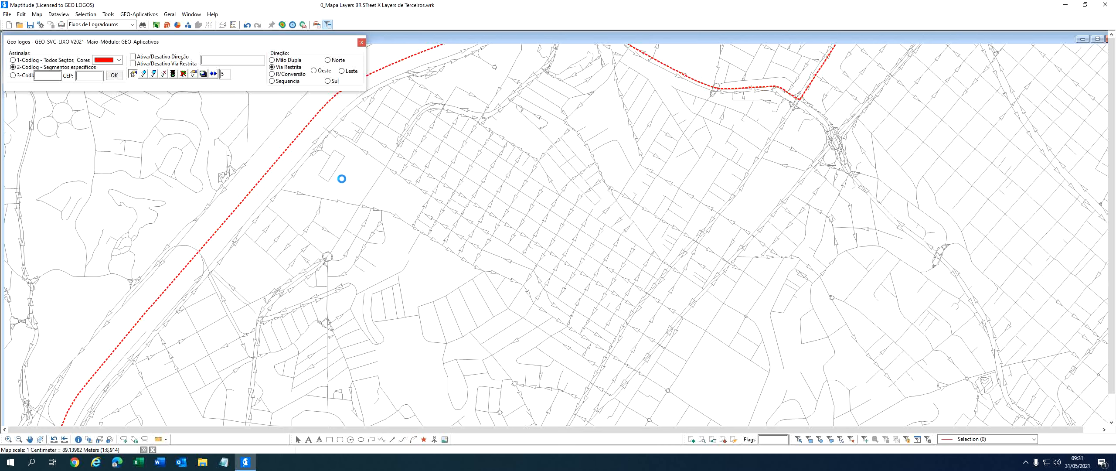
pyautogui.click(338, 154)
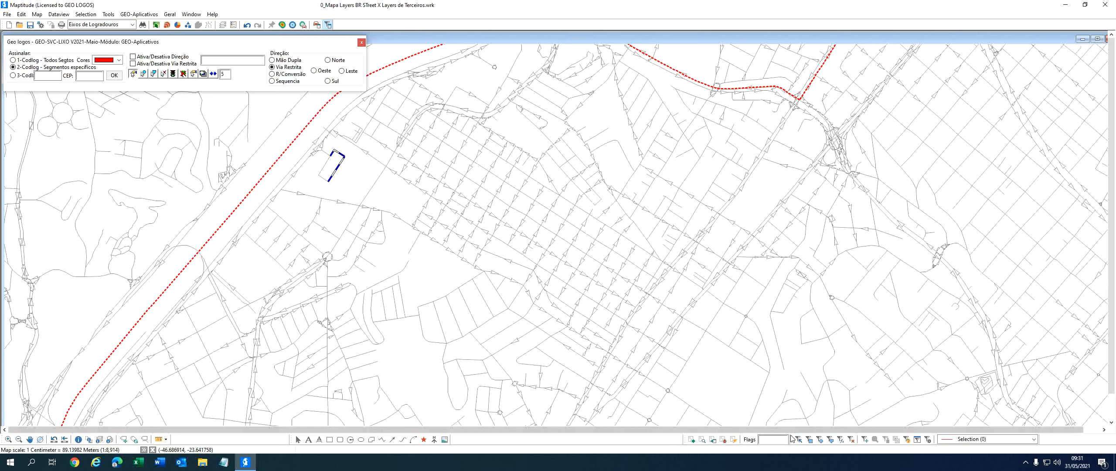
# - Query the short unmarked street segment southwest of the rectangular loop, examine its PARITY attribute and close the record
pyautogui.click(79, 440)
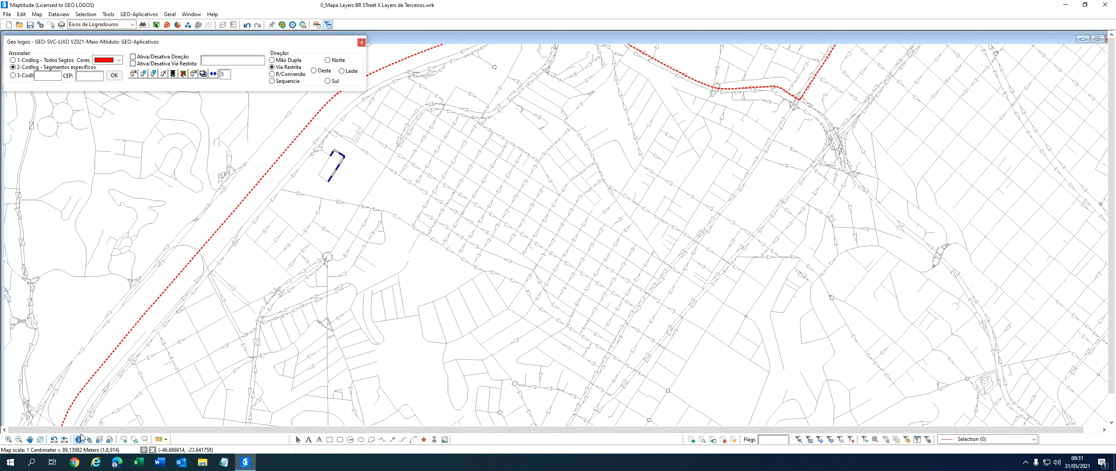
pyautogui.click(274, 260)
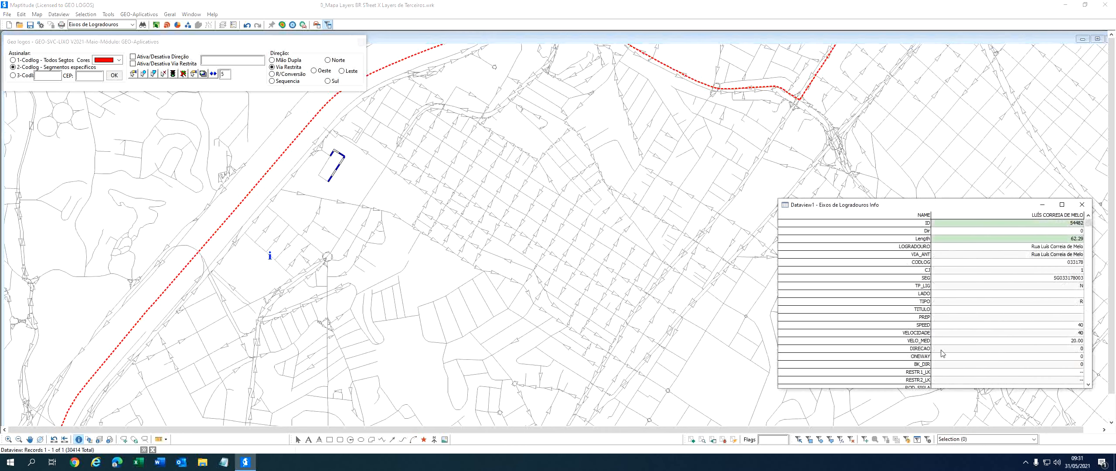
pyautogui.click(1088, 385)
pyautogui.click(1088, 385)
pyautogui.click(1088, 385)
pyautogui.click(1088, 385)
pyautogui.click(1088, 385)
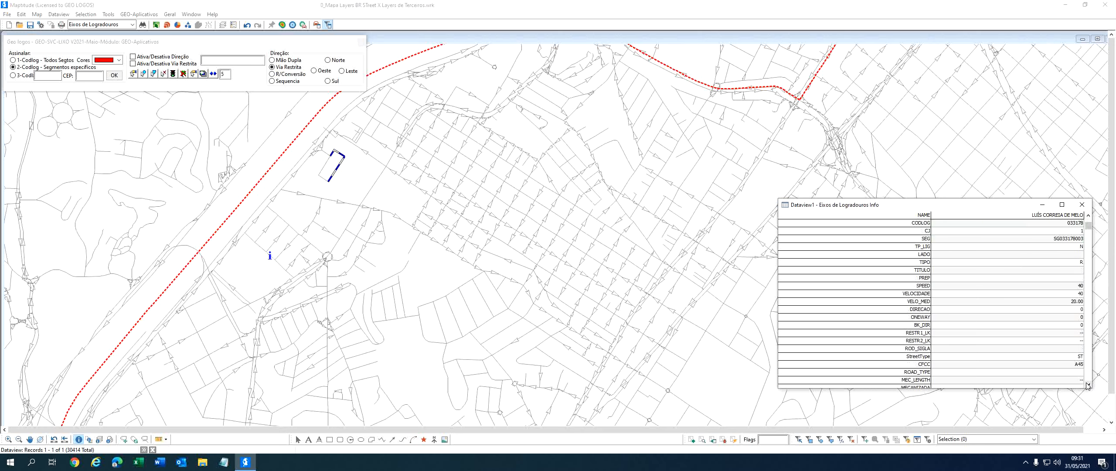
pyautogui.click(1088, 385)
pyautogui.click(1088, 385)
pyautogui.click(1088, 385)
pyautogui.click(1088, 385)
pyautogui.click(1087, 385)
pyautogui.click(1088, 385)
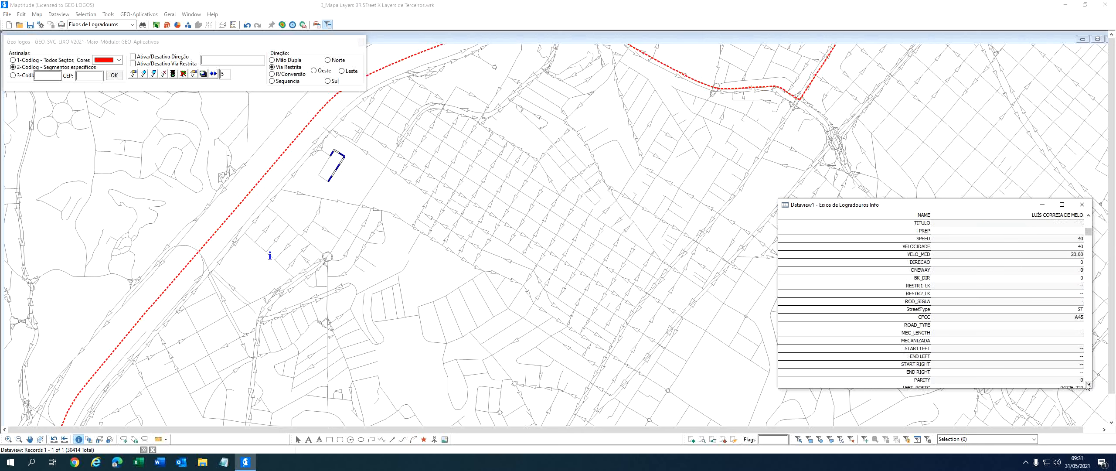
pyautogui.click(1087, 385)
pyautogui.click(1053, 373)
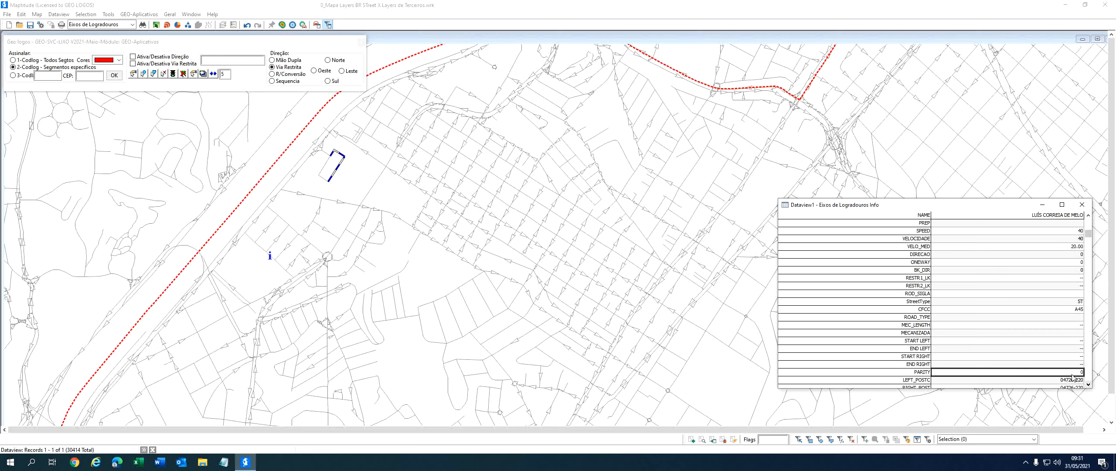
pyautogui.click(1082, 205)
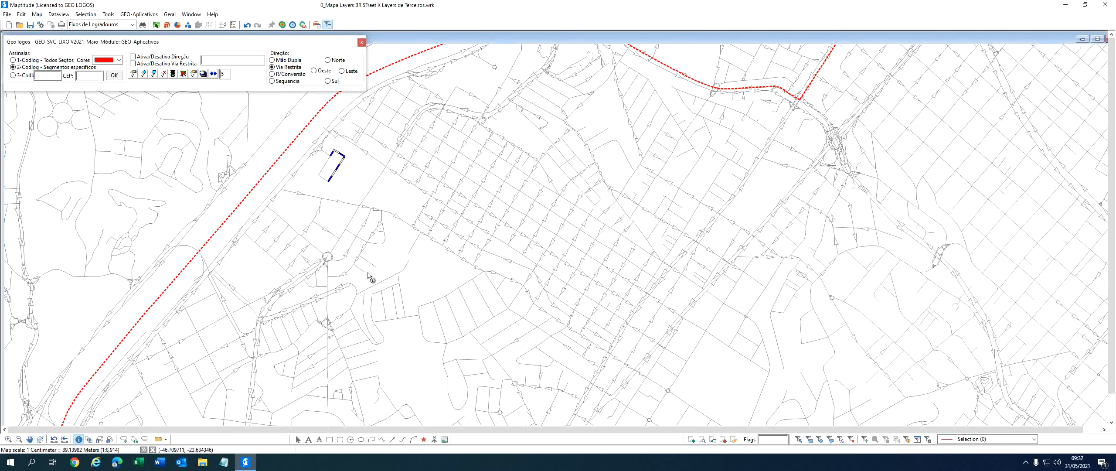
# - Mark the short street segment southwest of the rectangular loop as Via Restrita
pyautogui.click(133, 74)
pyautogui.click(271, 261)
# - Query the newly restricted short segment again, examine its PARITY attribute and close the record
pyautogui.click(78, 439)
pyautogui.click(270, 257)
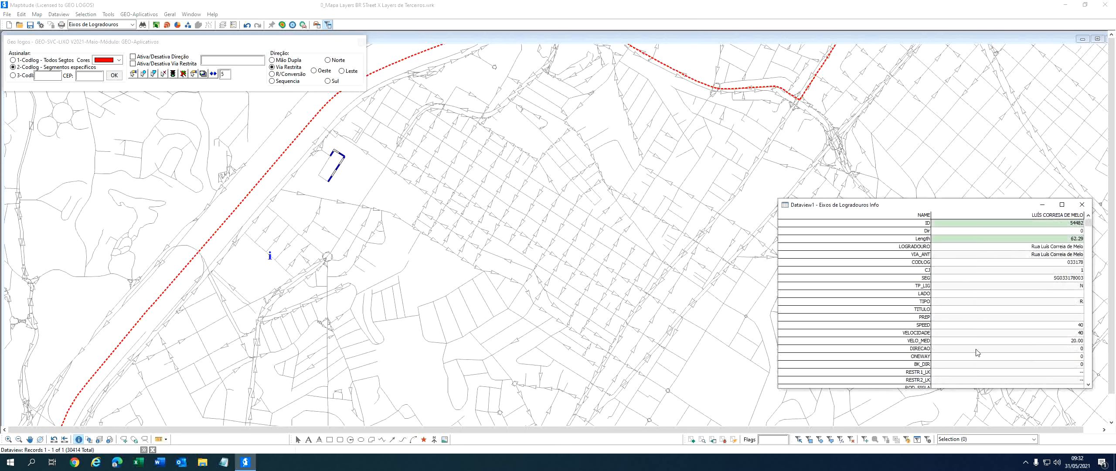
pyautogui.click(1088, 386)
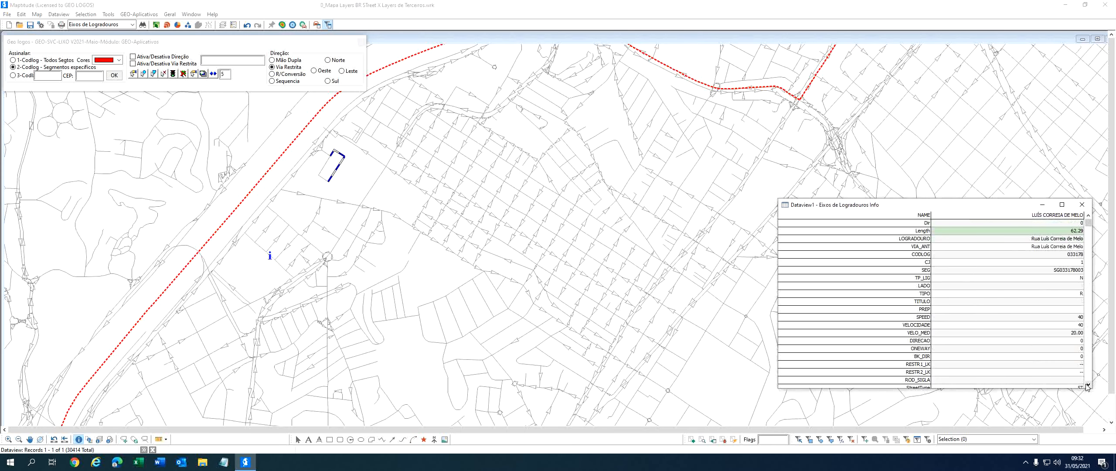
pyautogui.click(1088, 386)
pyautogui.click(1087, 386)
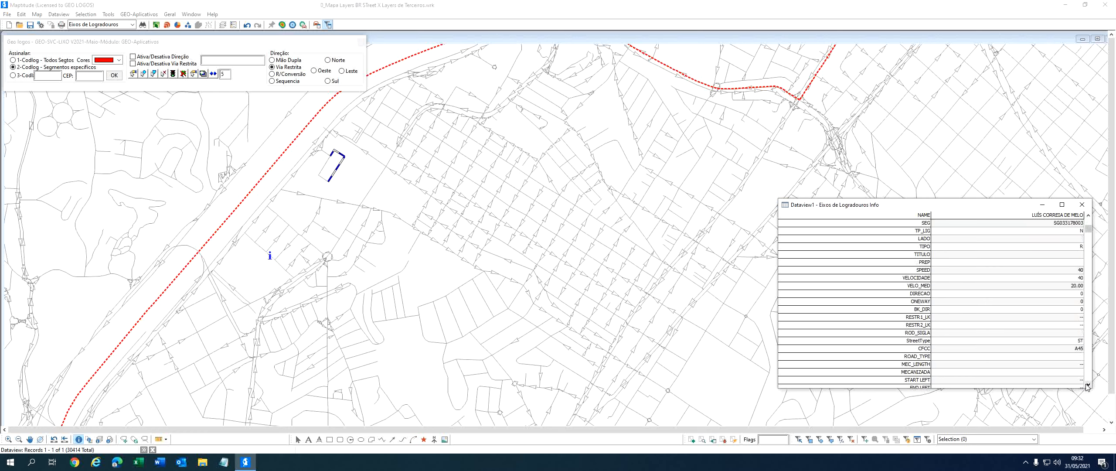
pyautogui.click(1088, 385)
pyautogui.click(1088, 385)
pyautogui.click(1088, 385)
pyautogui.click(1088, 386)
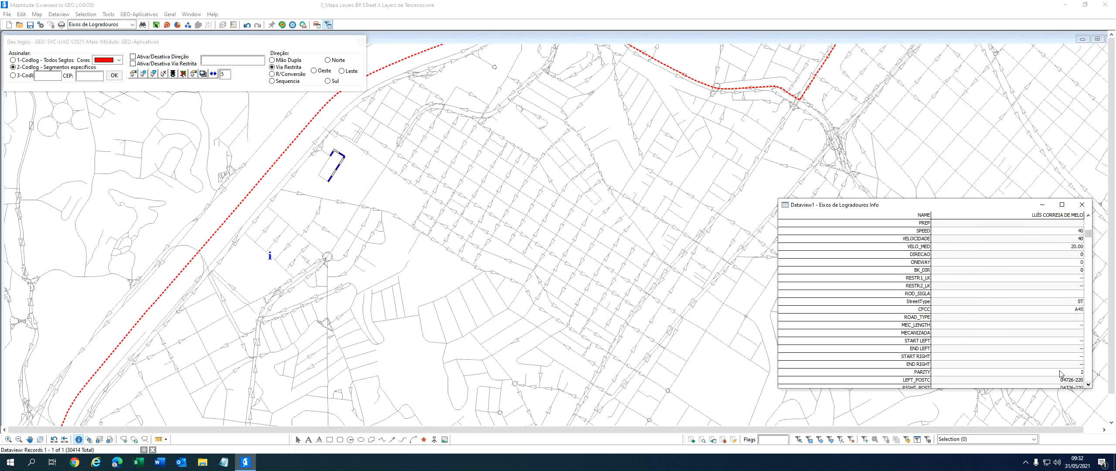
pyautogui.click(1082, 204)
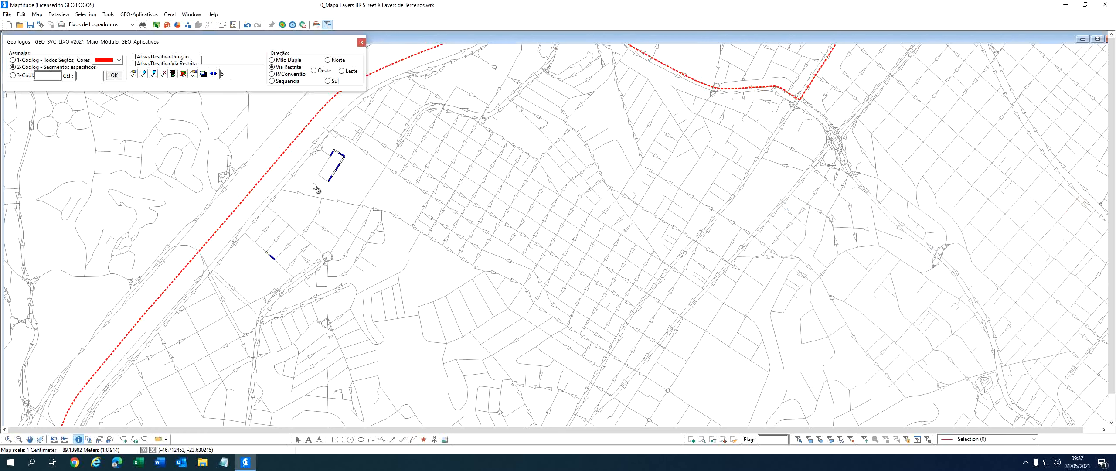
# - Remove the Via Restrita marking from the short street segment southwest of the rectangular loop
pyautogui.click(200, 75)
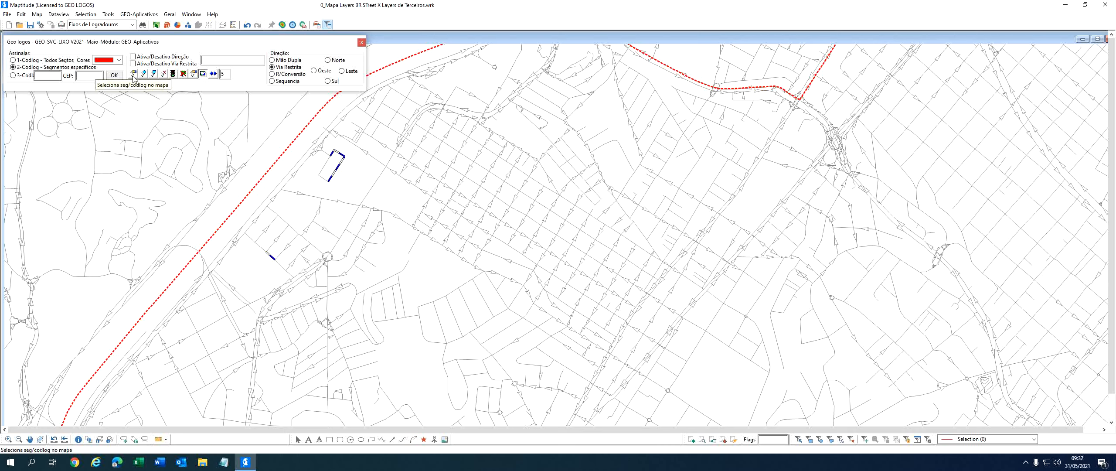
pyautogui.click(273, 257)
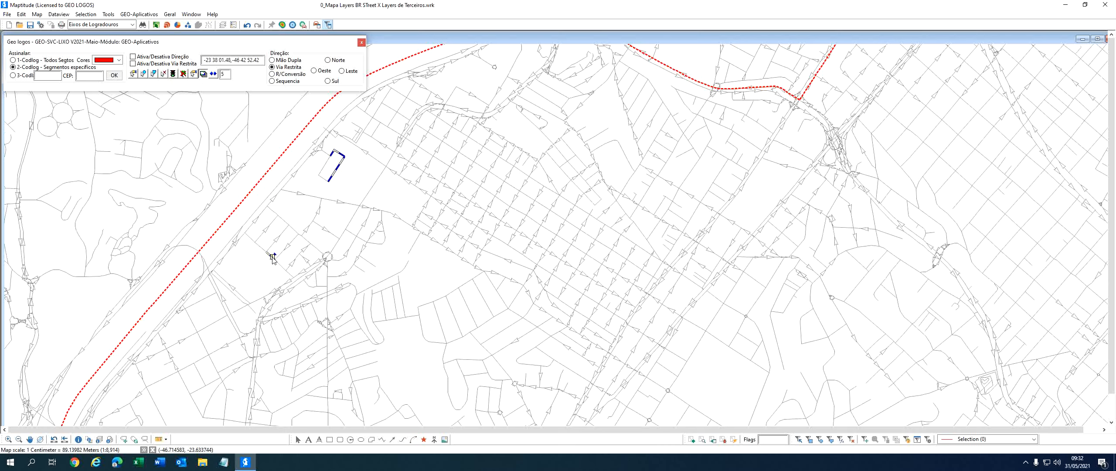
pyautogui.click(183, 74)
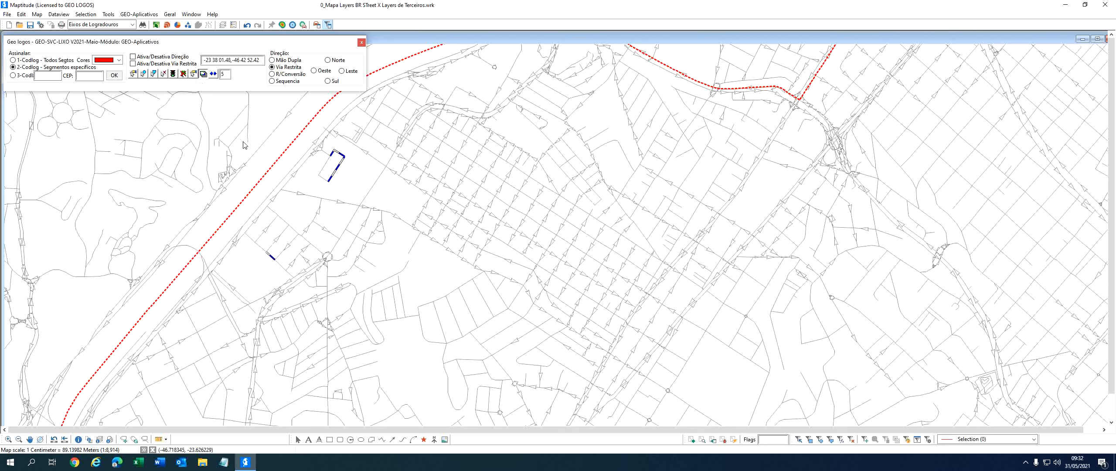
pyautogui.click(193, 75)
pyautogui.click(272, 258)
pyautogui.moveTo(312, 276)
pyautogui.scroll(-2, 501, 226)
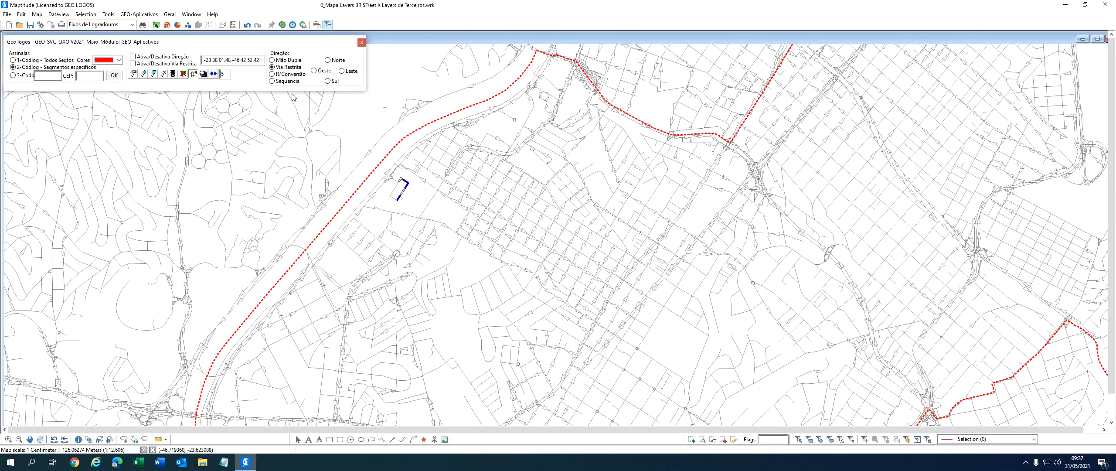
# - Activate the Via Restrita display for the whole map, check the restricted streets near the river and close the GEO-Aplicativos toolbox
pyautogui.click(137, 66)
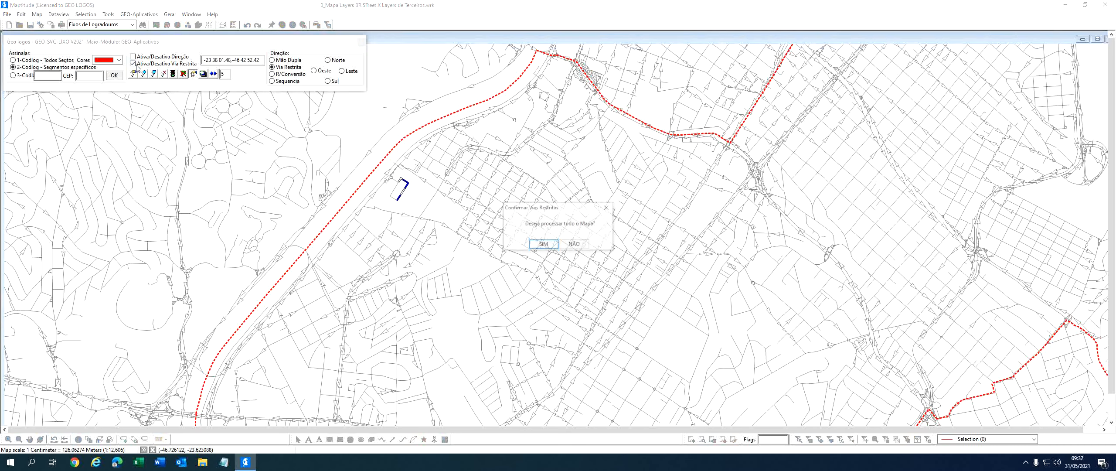
pyautogui.click(542, 249)
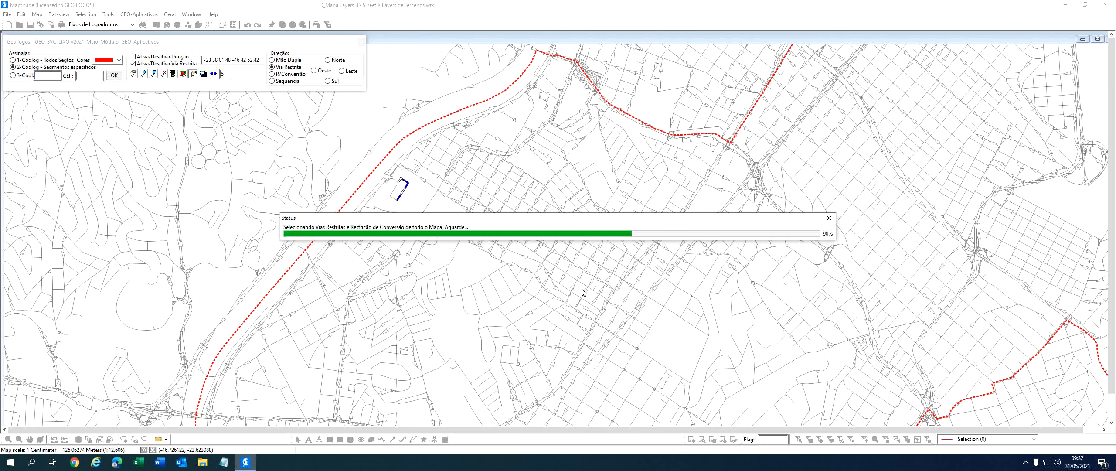
pyautogui.scroll(-3, 588, 164)
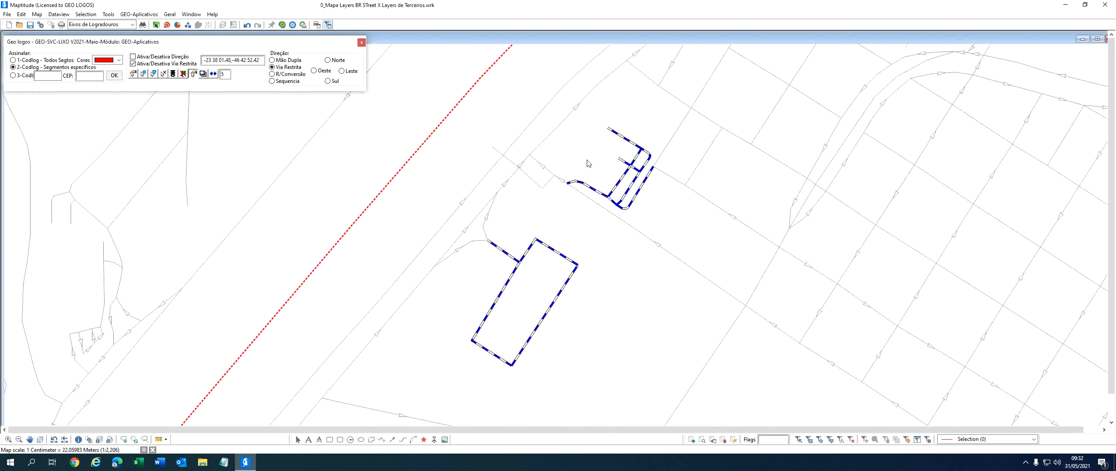
pyautogui.scroll(-1, 588, 163)
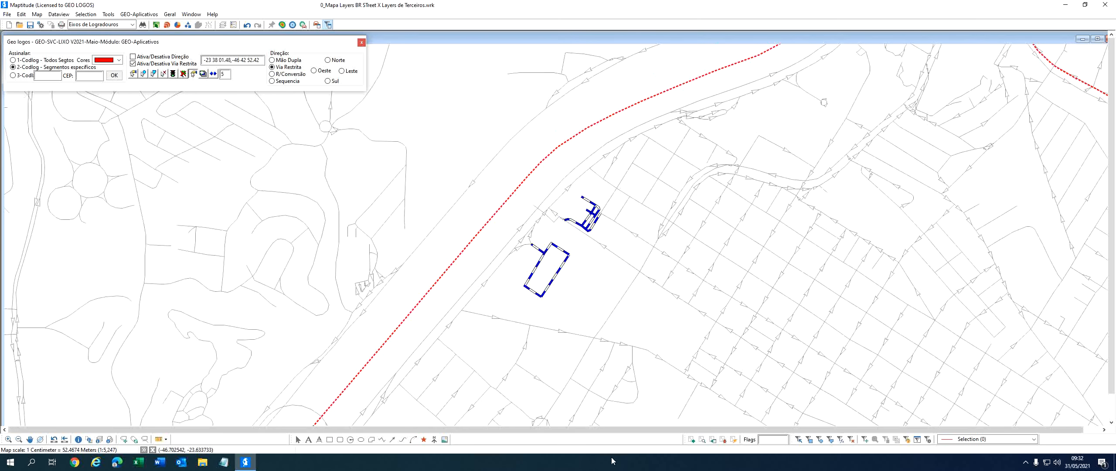
pyautogui.click(29, 439)
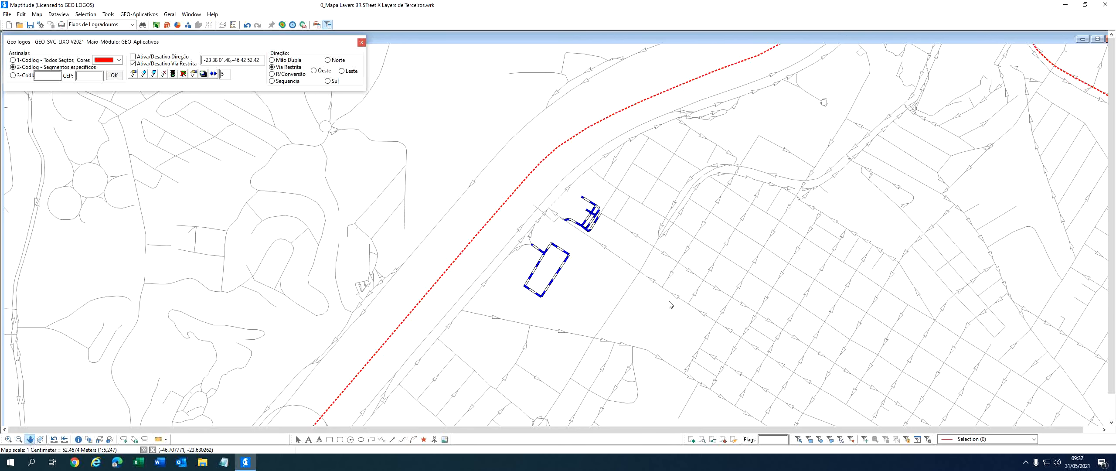
pyautogui.moveTo(671, 305); pyautogui.dragTo(491, 220)
pyautogui.scroll(-3, 491, 220)
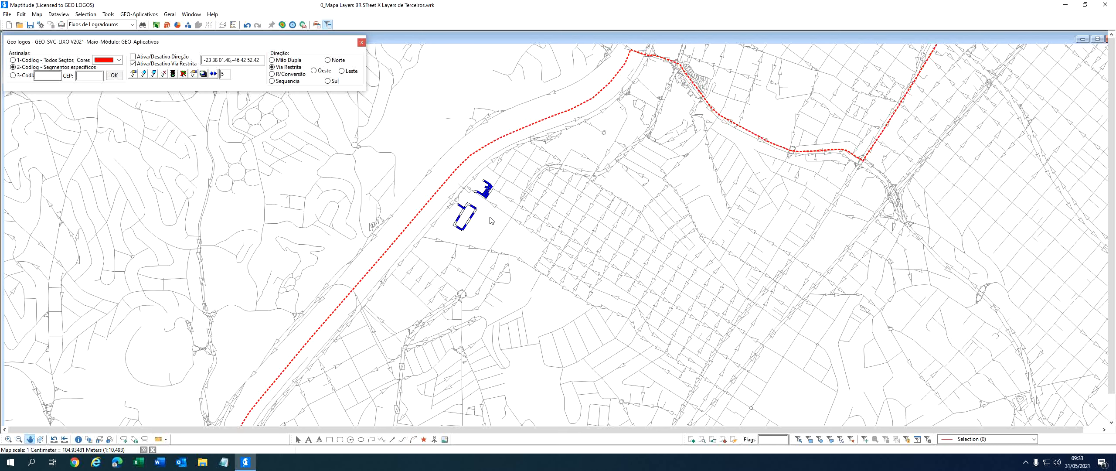
pyautogui.scroll(1, 563, 228)
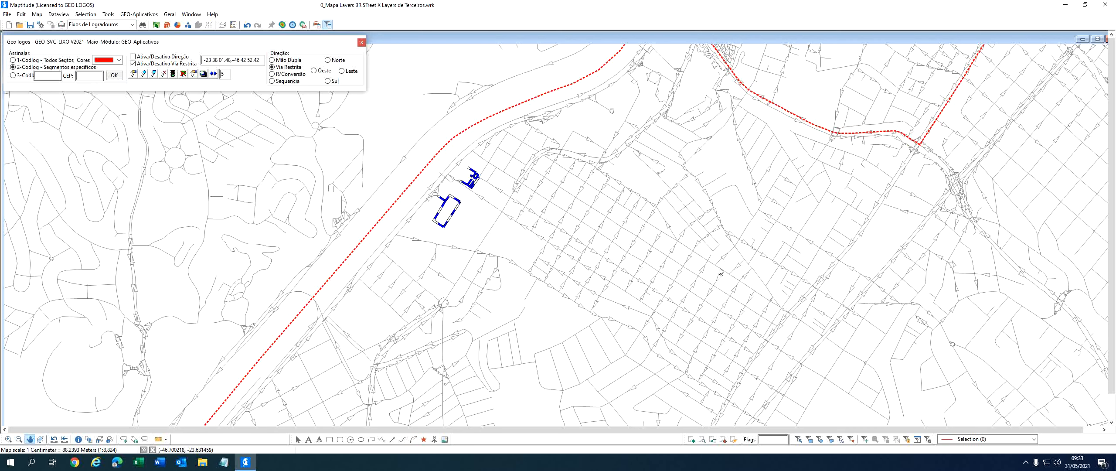
pyautogui.scroll(-1, 554, 215)
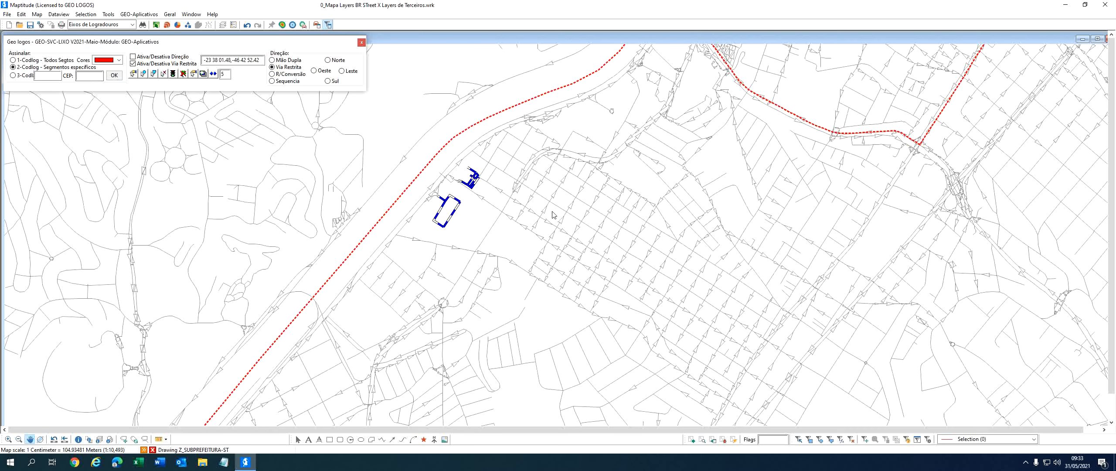
pyautogui.click(361, 42)
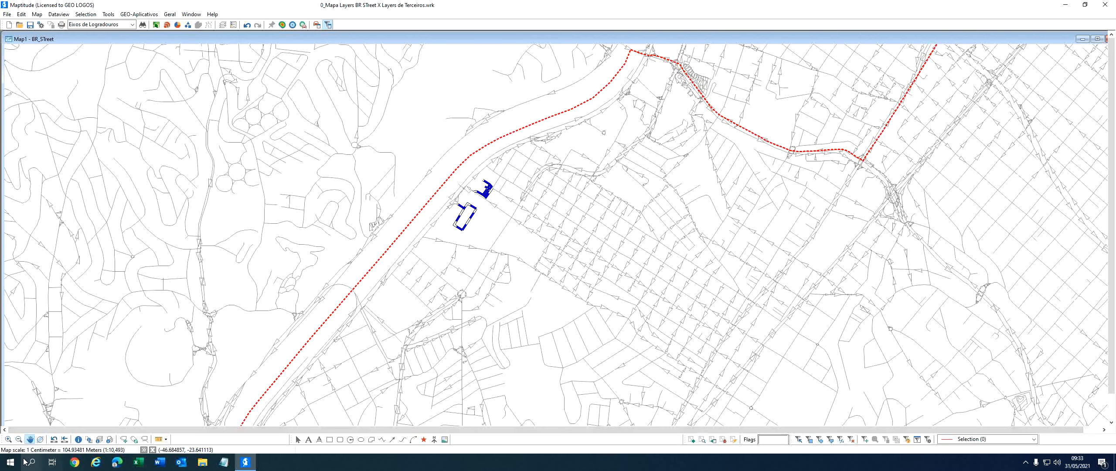
# - Examine the street network coverage and the marked restricted streets within and around the red dashed subprefecture boundary
pyautogui.click(30, 440)
pyautogui.moveTo(529, 322); pyautogui.dragTo(436, 279)
pyautogui.scroll(-2, 436, 279)
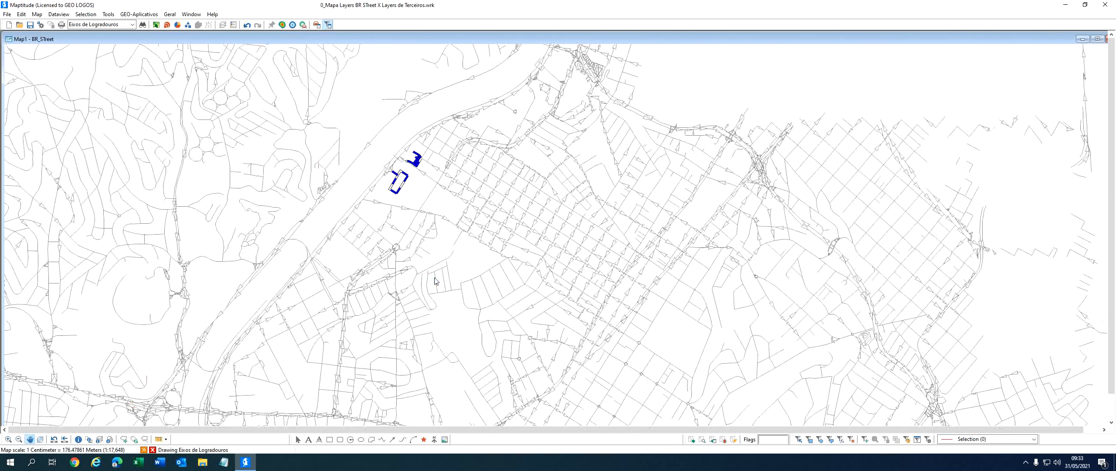
pyautogui.scroll(2, 435, 279)
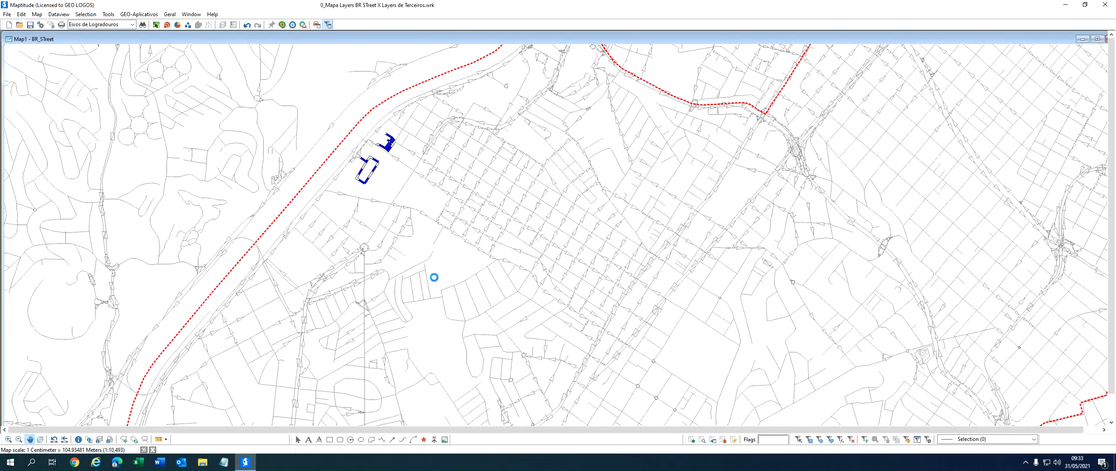
pyautogui.scroll(-1, 477, 277)
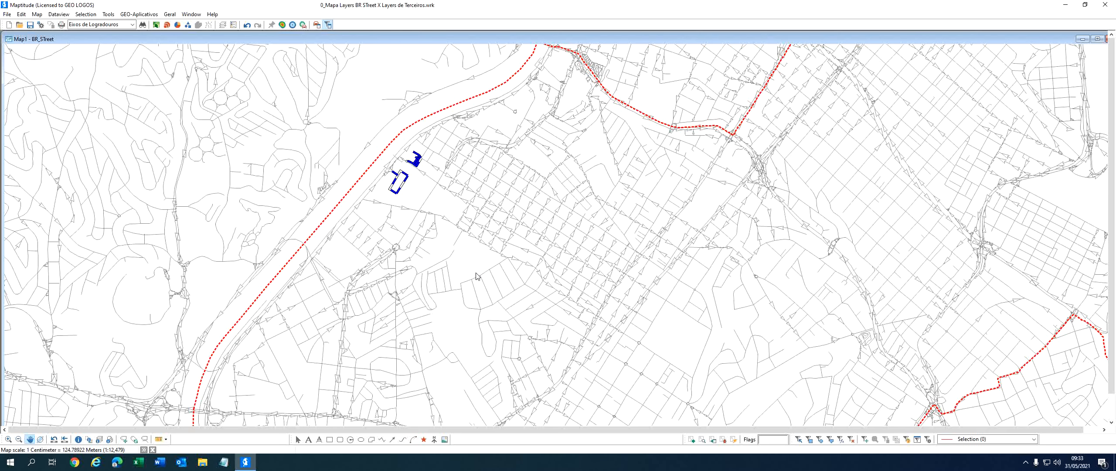
pyautogui.scroll(-3, 477, 276)
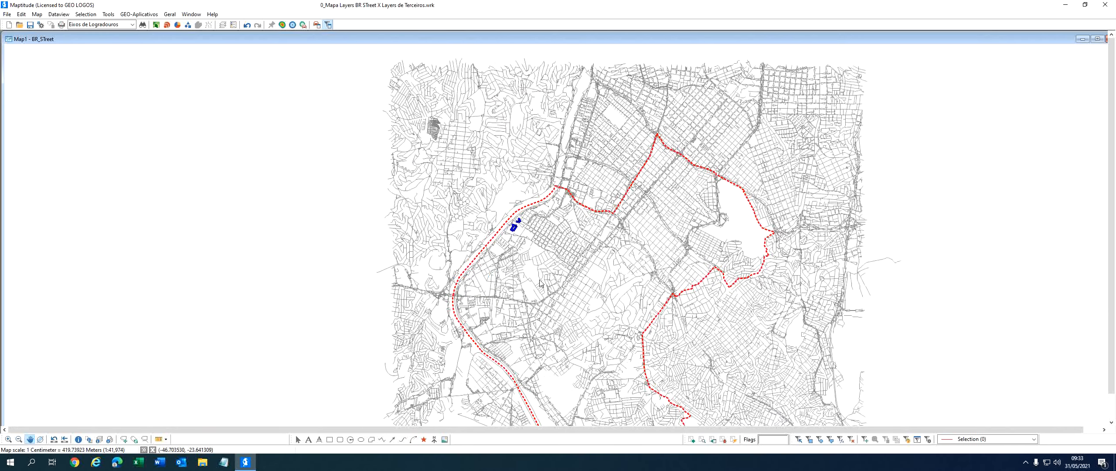
pyautogui.scroll(2, 567, 392)
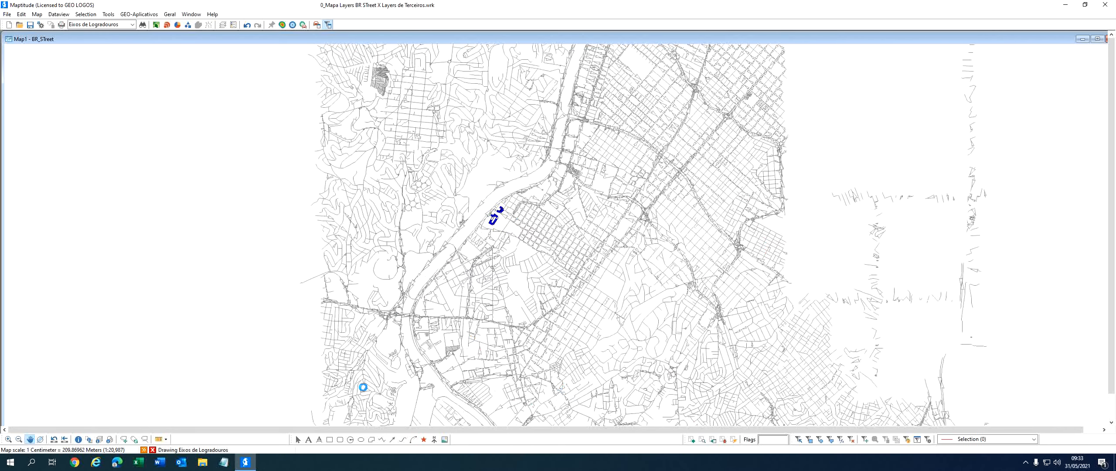
pyautogui.moveTo(586, 336); pyautogui.dragTo(521, 226)
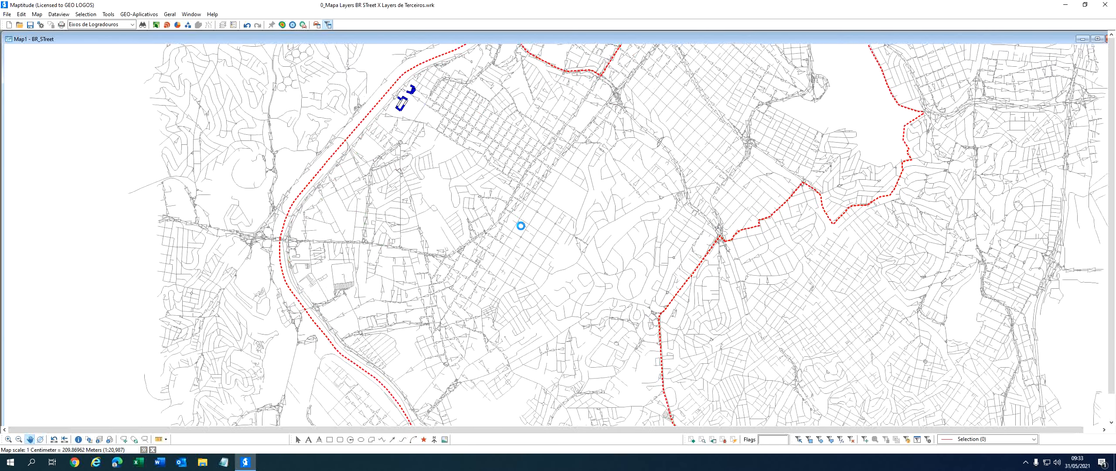
pyautogui.scroll(-1, 520, 226)
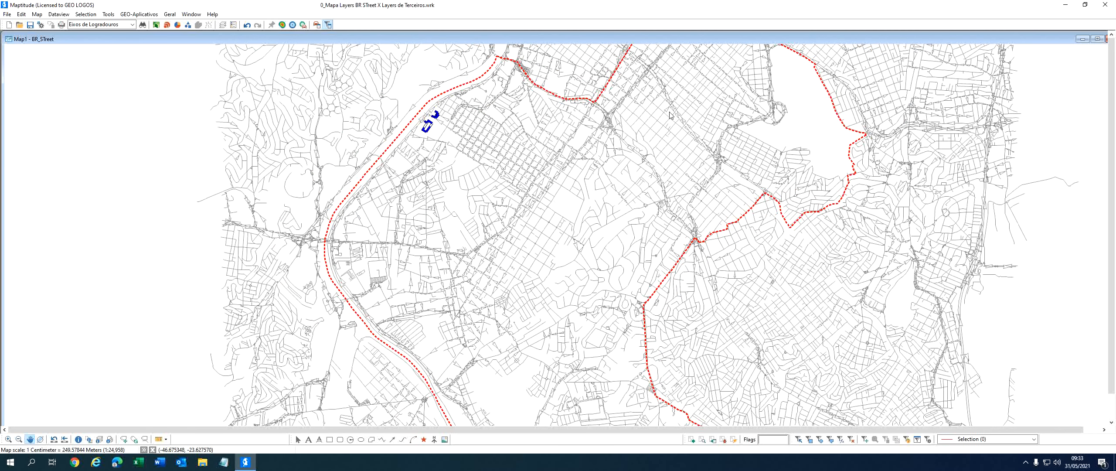
pyautogui.scroll(-1, 572, 235)
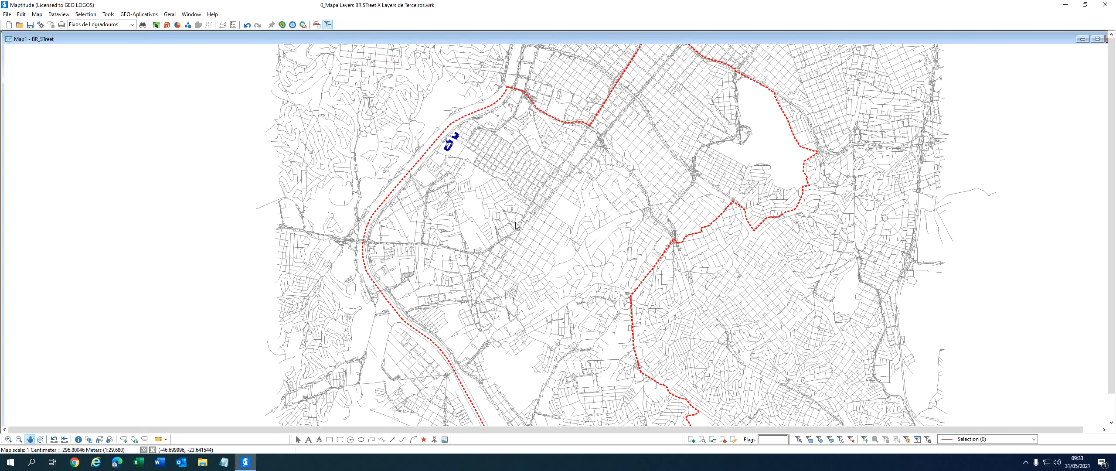
pyautogui.moveTo(517, 225)
pyautogui.moveTo(709, 155)
# - Add the ntBrazilStreet geographic file from the ccdata folder Brazil (HERE) - 2019 Quarter 4 as a map layer
pyautogui.click(222, 25)
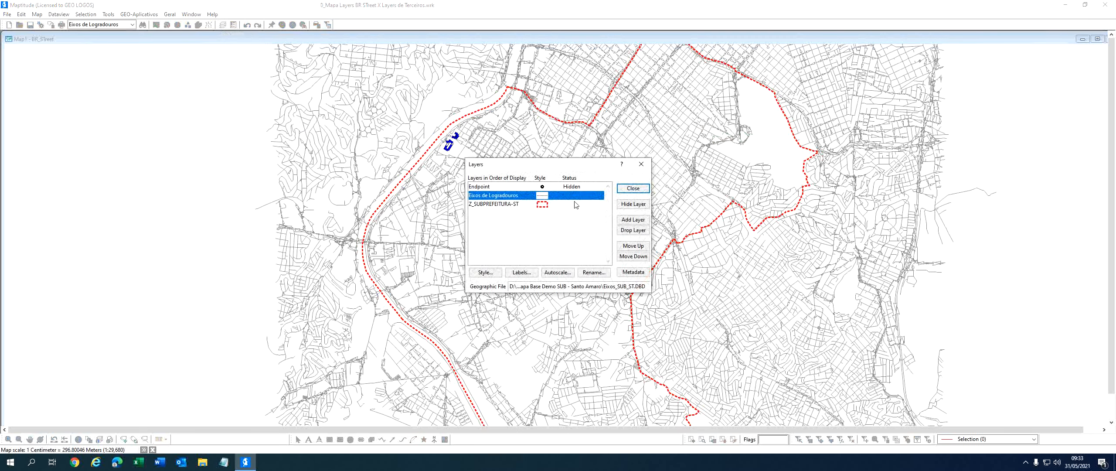
pyautogui.click(632, 221)
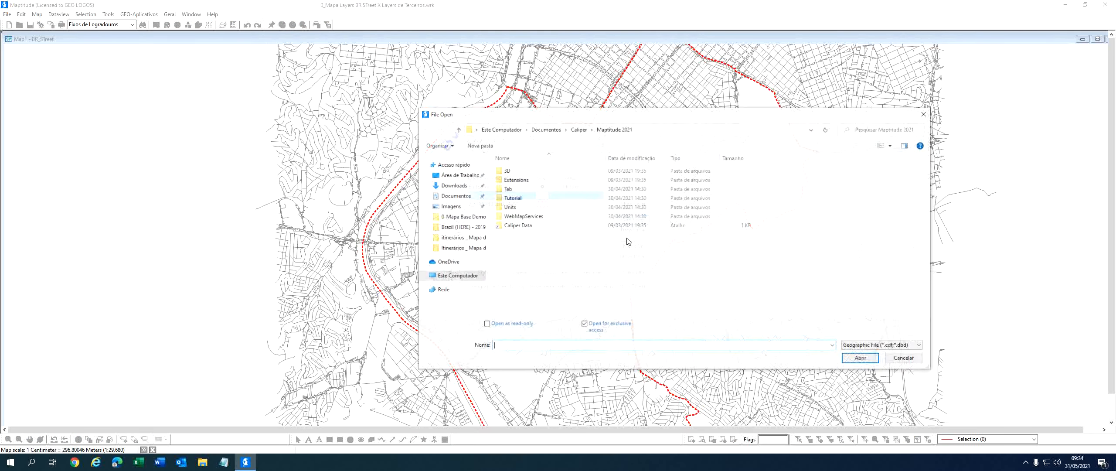
pyautogui.click(471, 277)
pyautogui.doubleClick(532, 260)
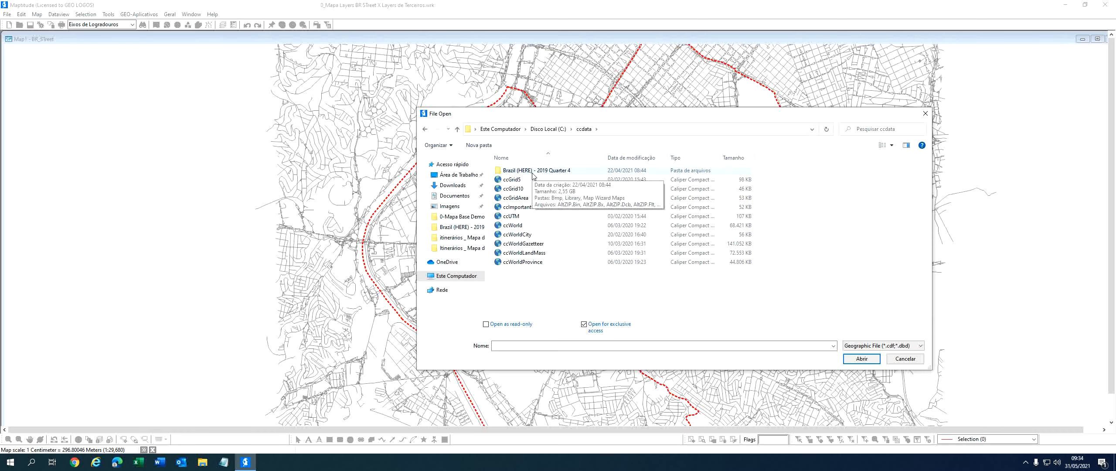
pyautogui.doubleClick(532, 171)
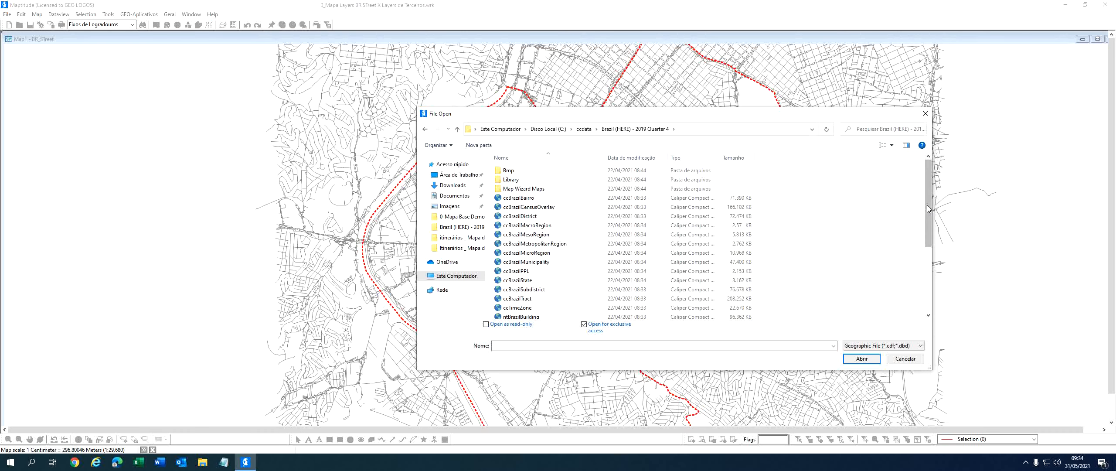
pyautogui.moveTo(929, 209); pyautogui.dragTo(927, 279)
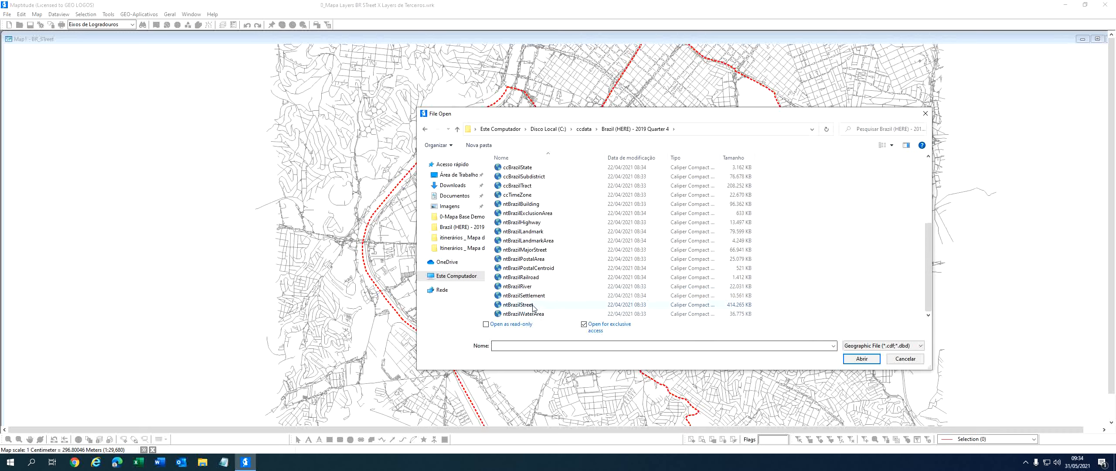
pyautogui.click(519, 305)
pyautogui.click(862, 358)
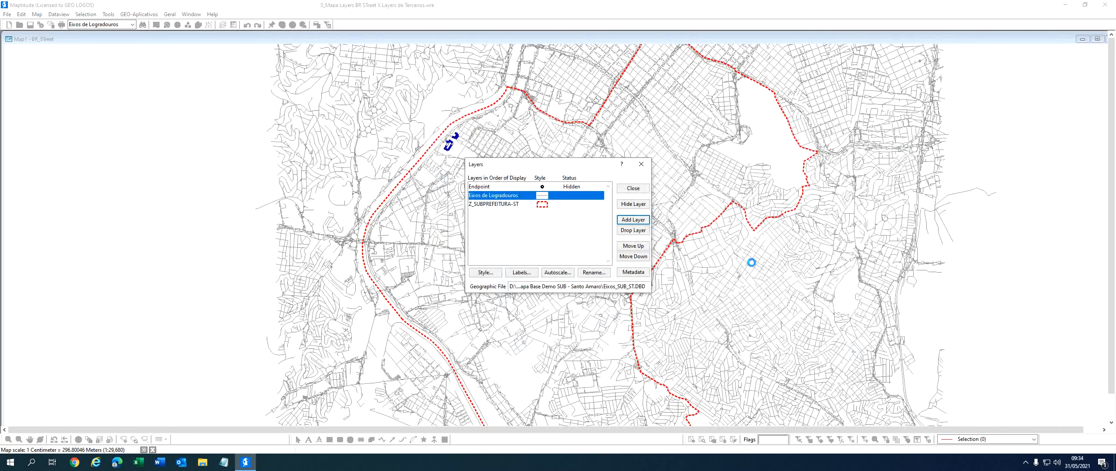
pyautogui.click(621, 190)
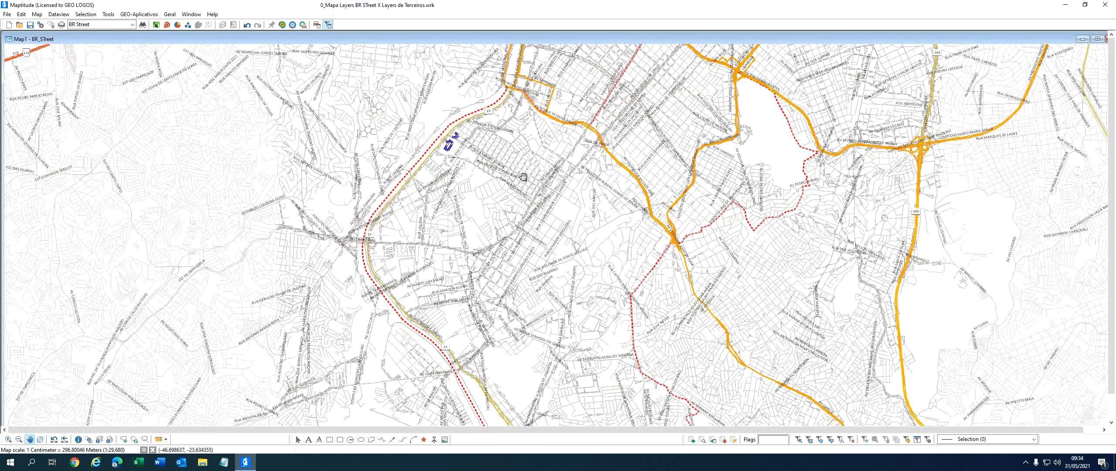
# - Drop the BR Street layer from the map
pyautogui.moveTo(473, 171)
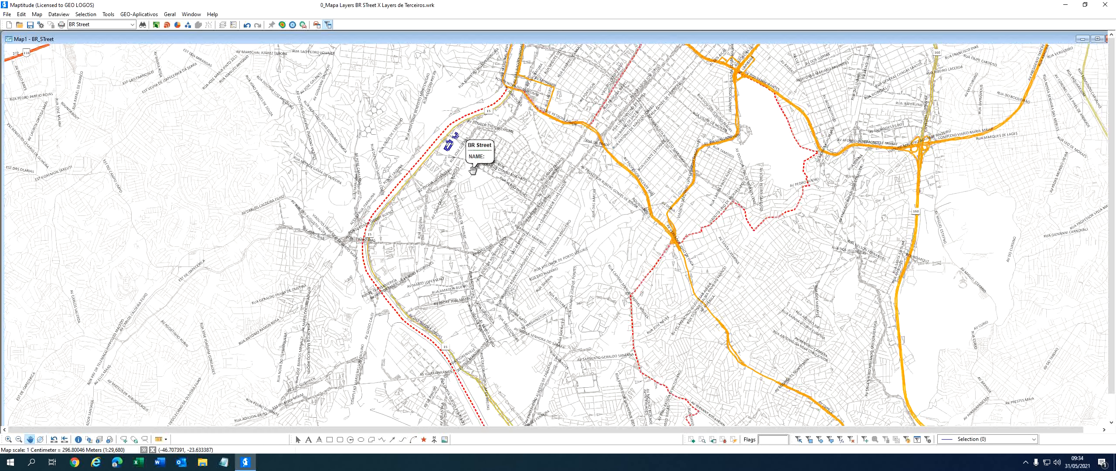
pyautogui.click(223, 25)
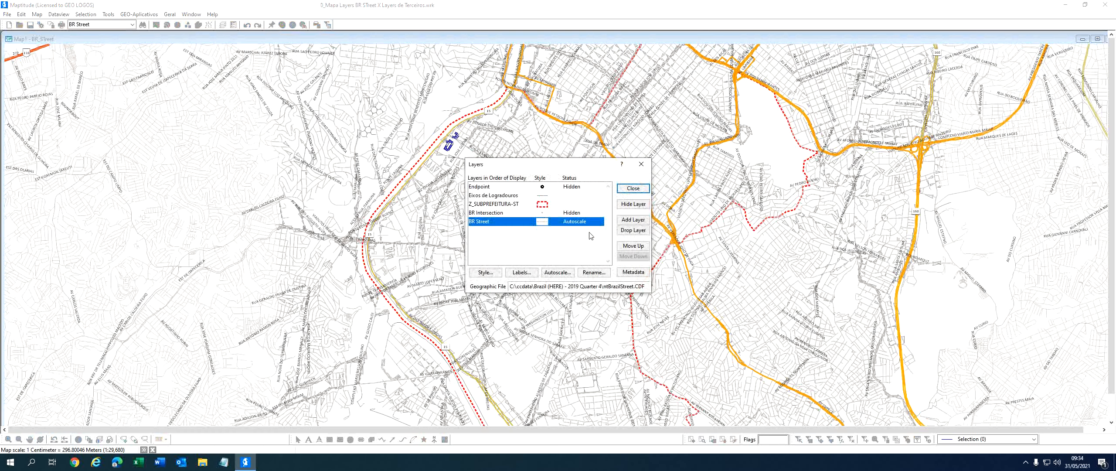
pyautogui.click(628, 234)
pyautogui.click(587, 249)
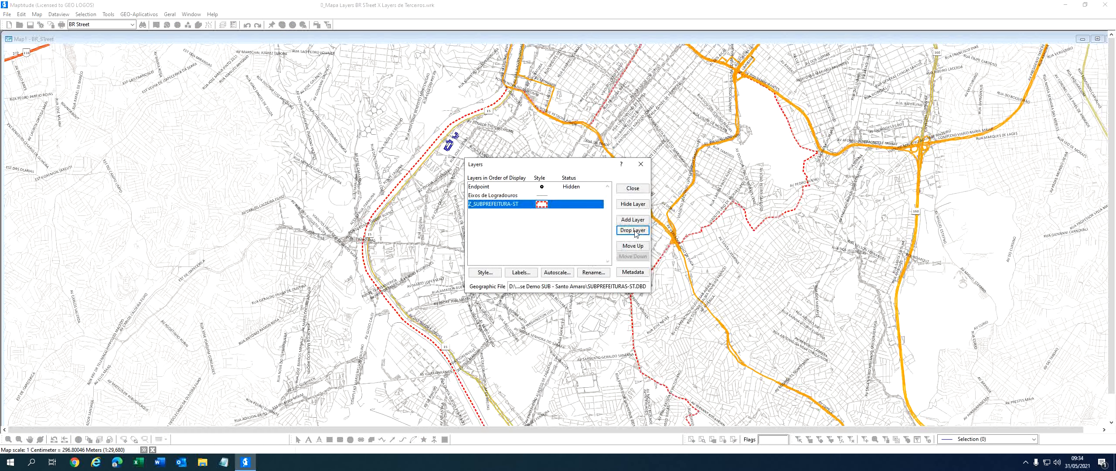
# - Add the ccBrazilMunicipality, ntBrazilLandmarkArea and ntBrazilWaterArea geographic files from the Brazil (HERE) - 2019 Quarter 4 folder as map layers
pyautogui.click(633, 220)
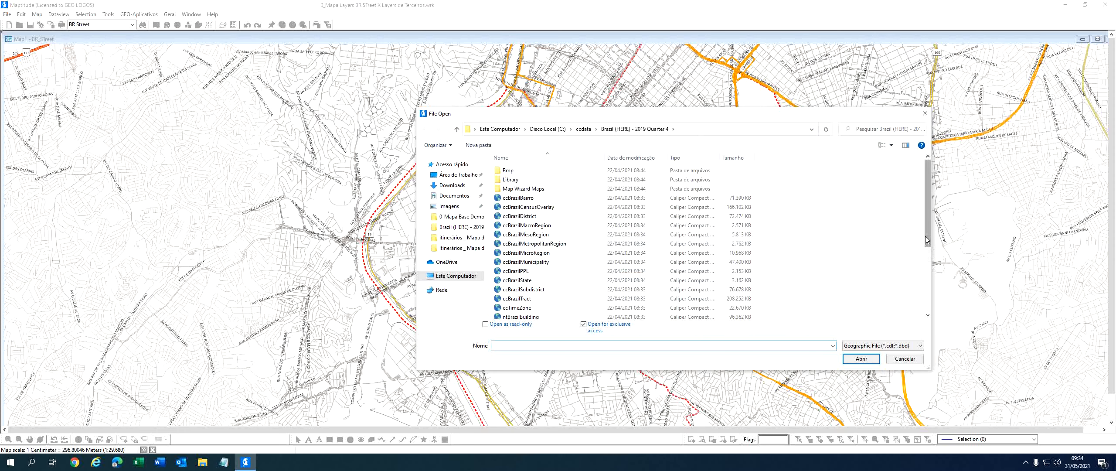
pyautogui.moveTo(926, 236); pyautogui.dragTo(925, 249)
pyautogui.click(546, 238)
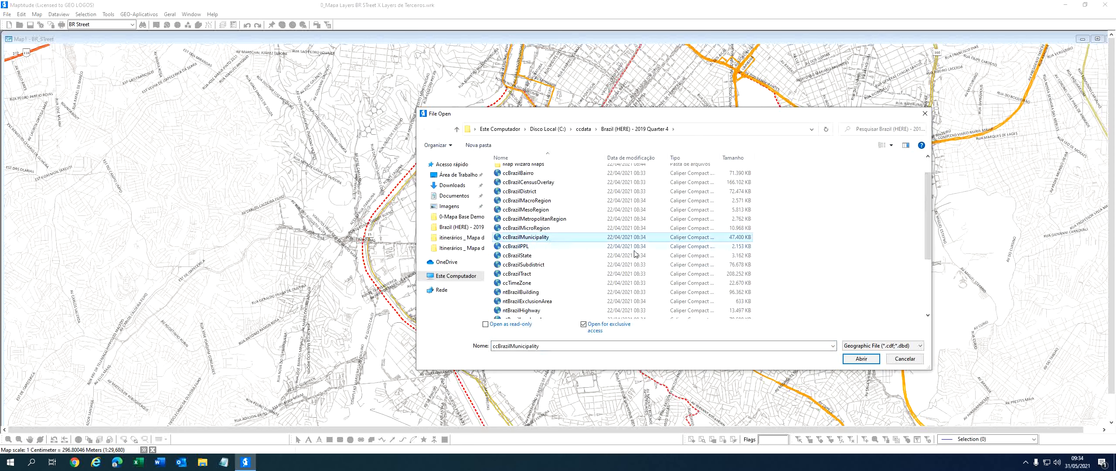
pyautogui.moveTo(926, 231); pyautogui.dragTo(930, 281)
pyautogui.keyDown('ctrl'); pyautogui.click(553, 242); pyautogui.keyUp('ctrl')
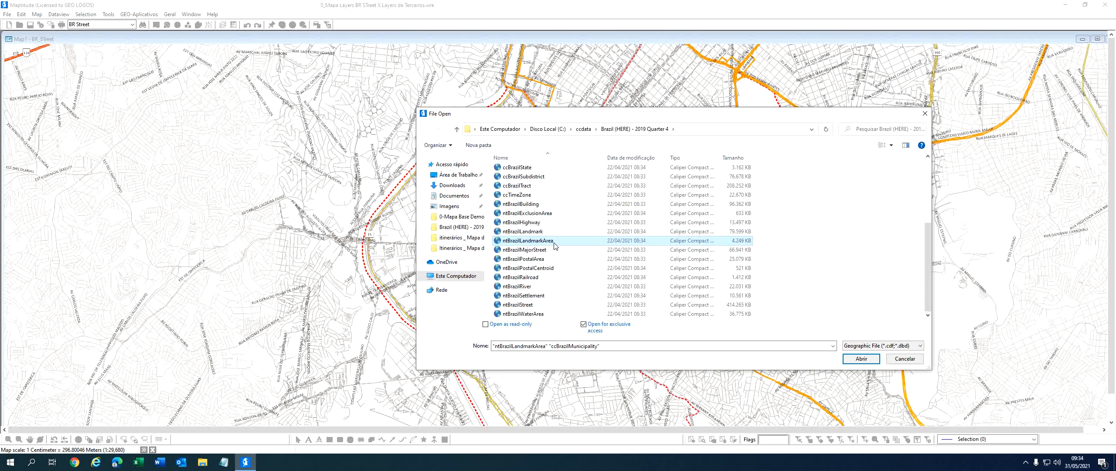
pyautogui.keyDown('ctrl'); pyautogui.click(544, 314); pyautogui.keyUp('ctrl')
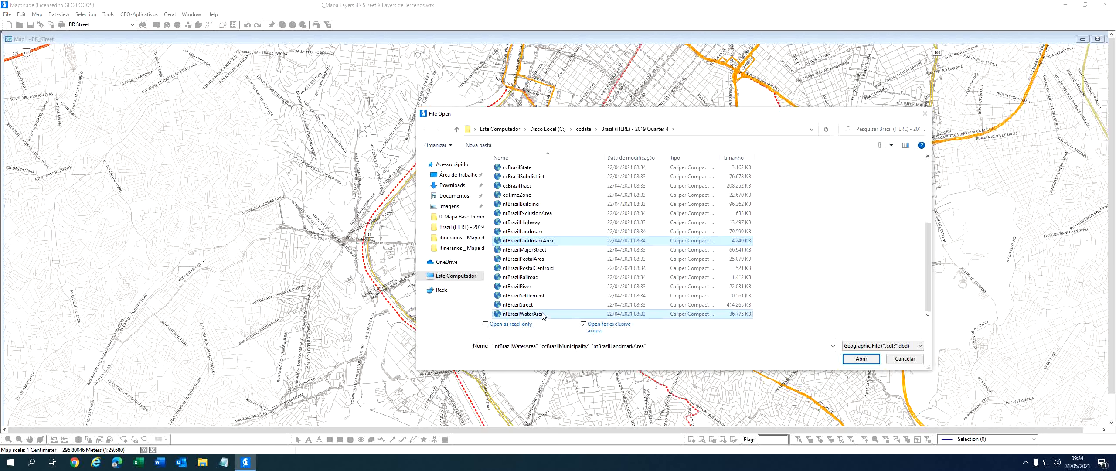
pyautogui.click(861, 359)
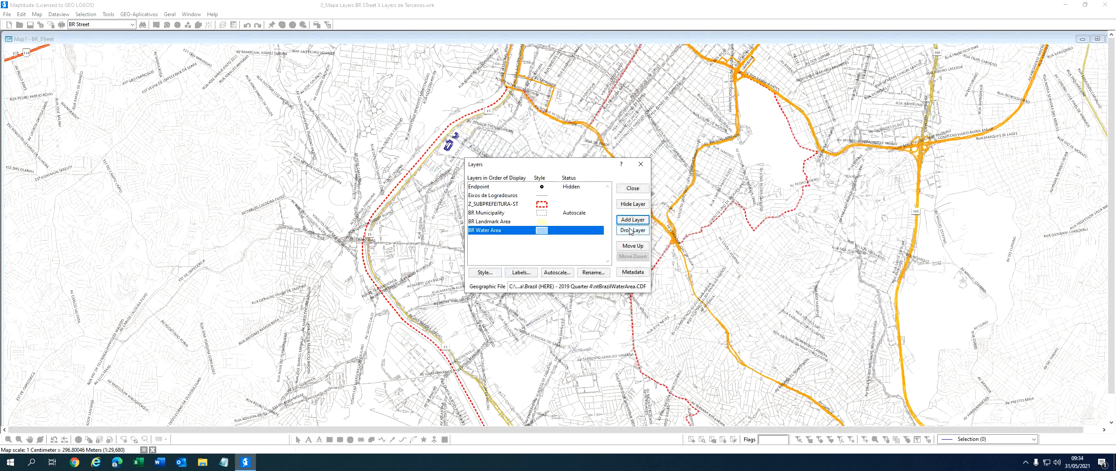
pyautogui.click(638, 192)
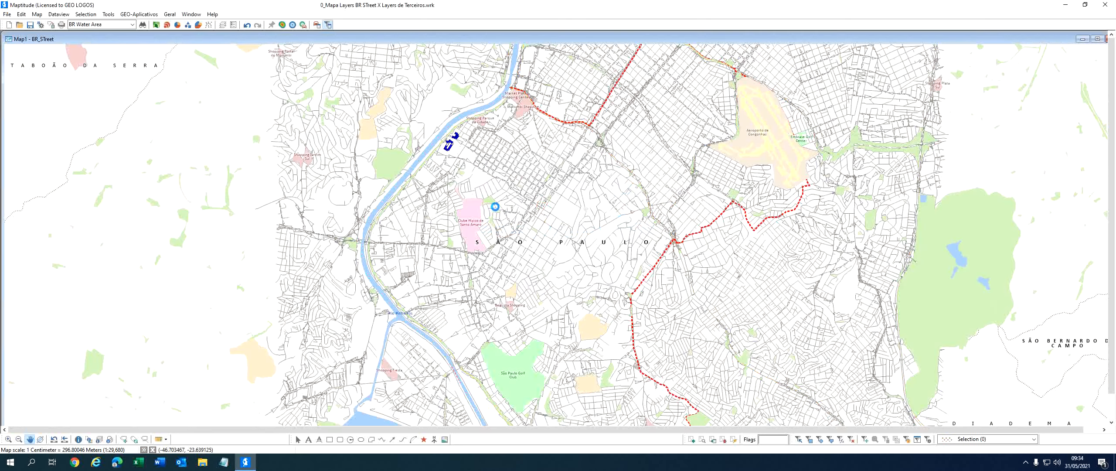
# - Move the BR Municipality, BR Landmark Area and BR Water Area layers together above Eixos de Logradouros in the display order, directly below Endpoint
pyautogui.scroll(2, 534, 220)
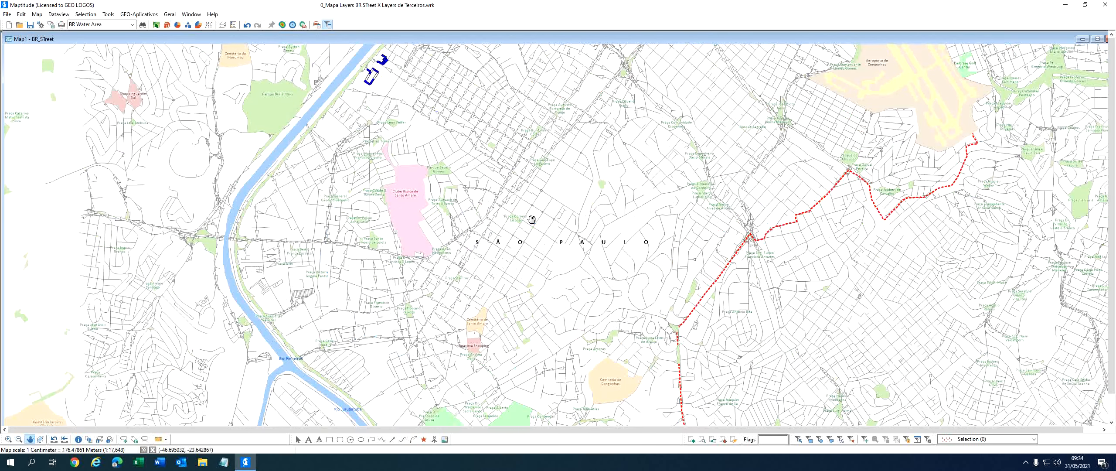
pyautogui.scroll(-1, 510, 210)
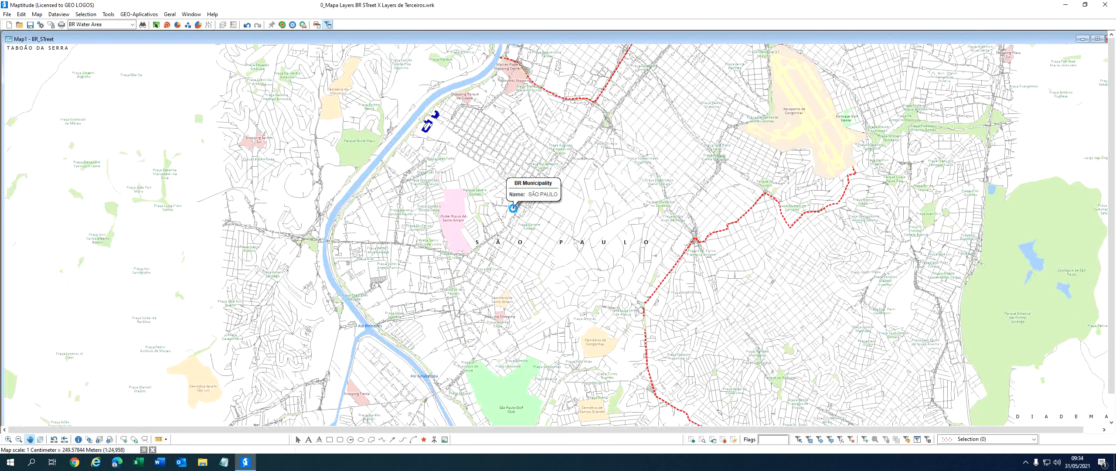
pyautogui.moveTo(513, 209); pyautogui.dragTo(598, 208)
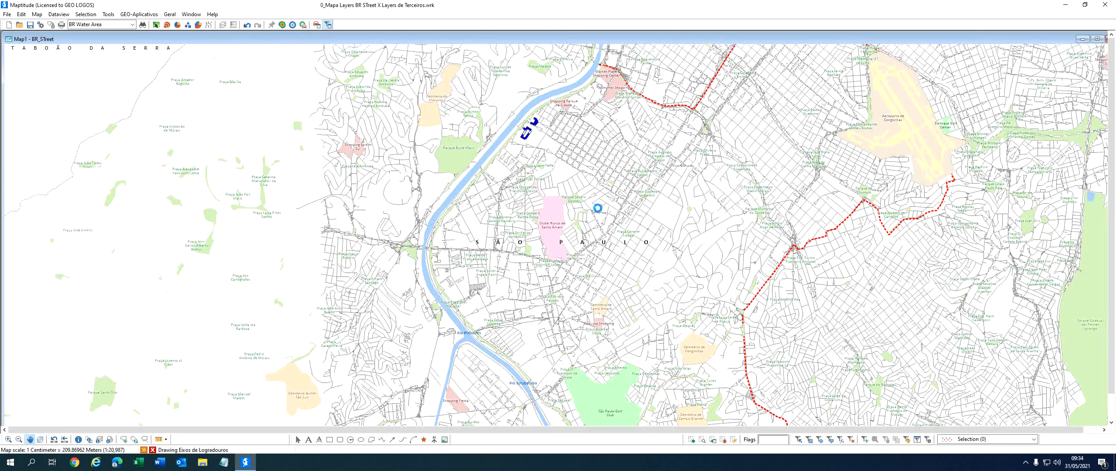
pyautogui.scroll(2, 598, 208)
pyautogui.scroll(1, 597, 209)
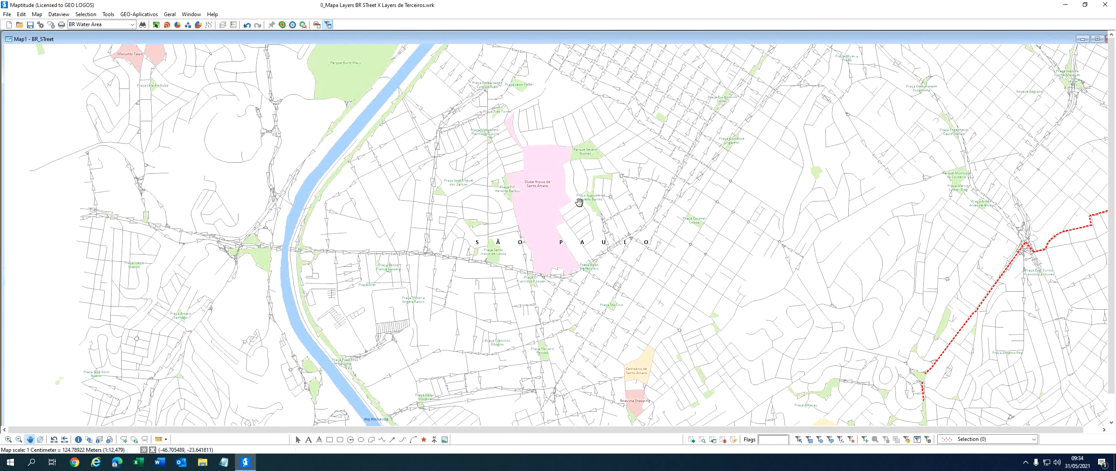
pyautogui.click(222, 24)
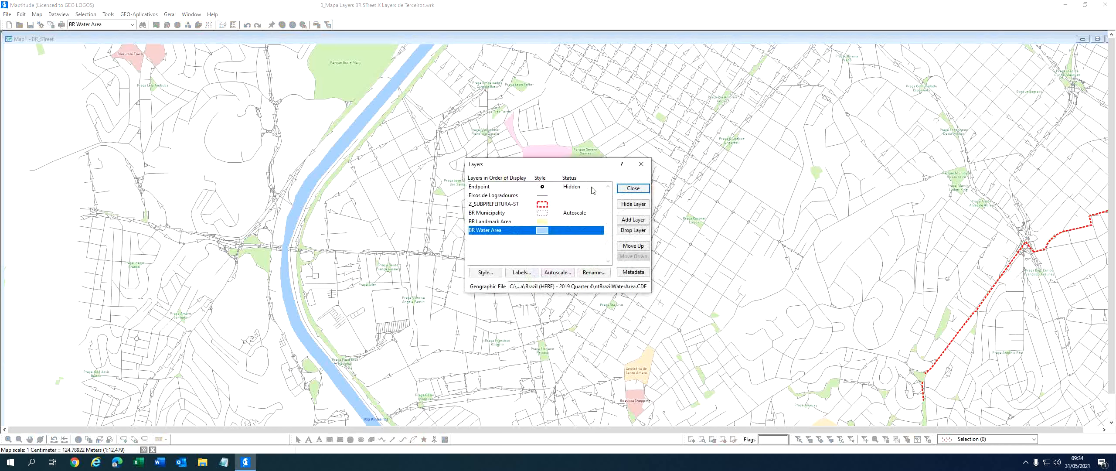
pyautogui.click(557, 196)
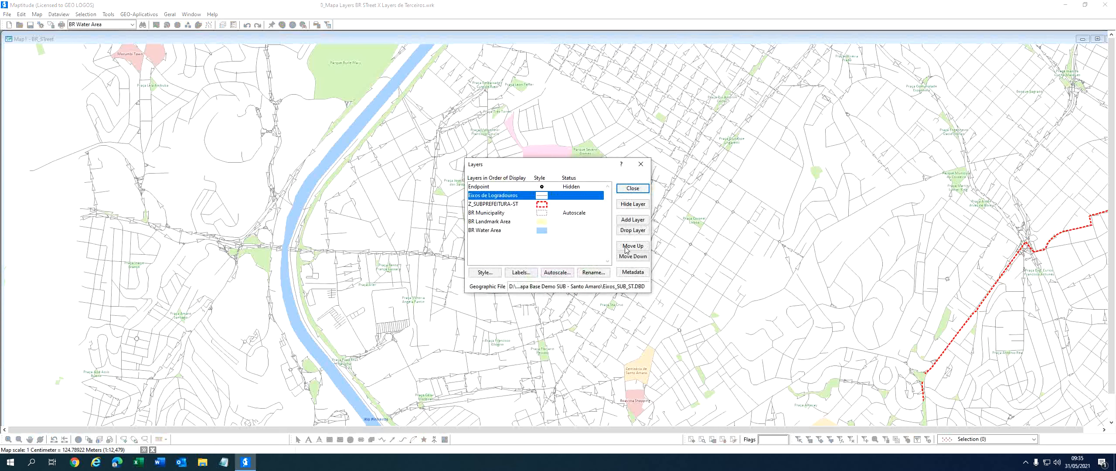
pyautogui.click(558, 214)
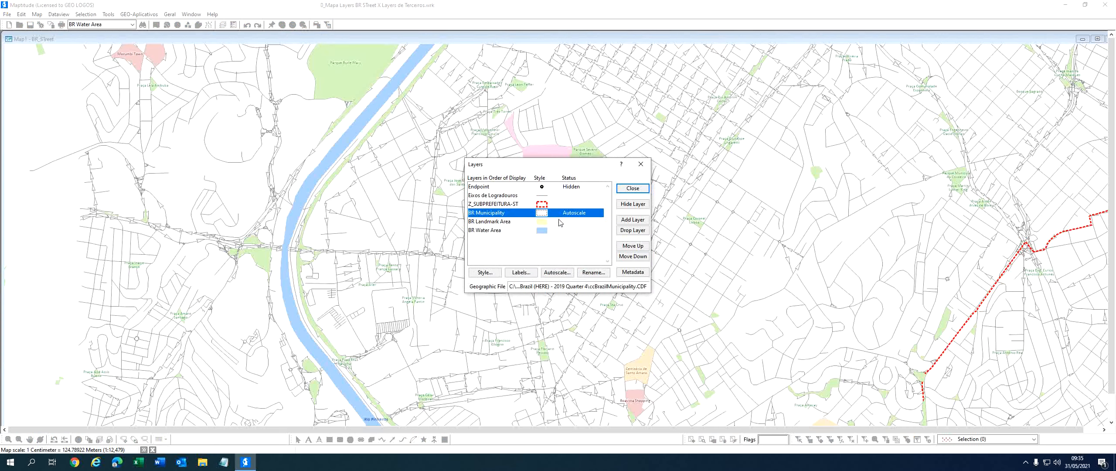
pyautogui.keyDown('shift'); pyautogui.click(559, 222); pyautogui.keyUp('shift')
pyautogui.keyDown('shift'); pyautogui.click(559, 230); pyautogui.keyUp('shift')
pyautogui.click(632, 246)
pyautogui.click(633, 246)
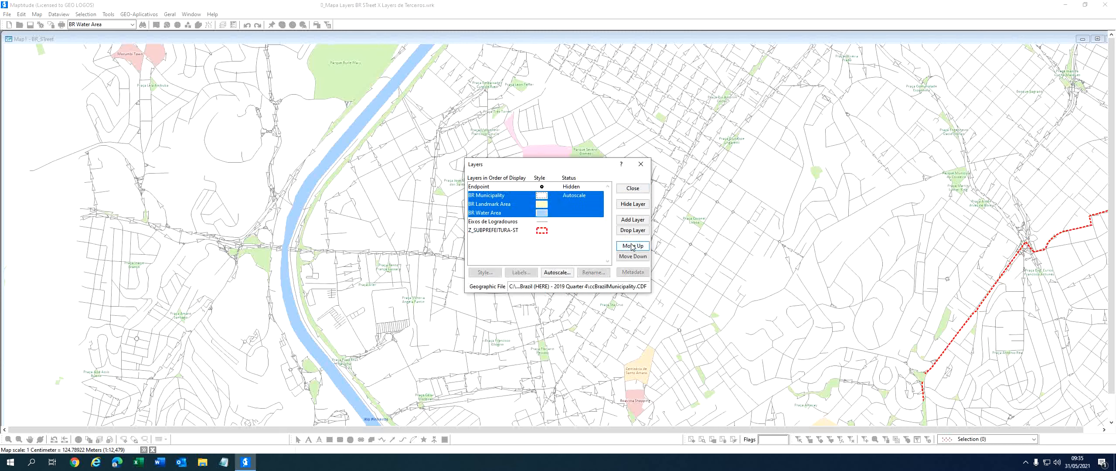
pyautogui.click(633, 246)
pyautogui.click(632, 189)
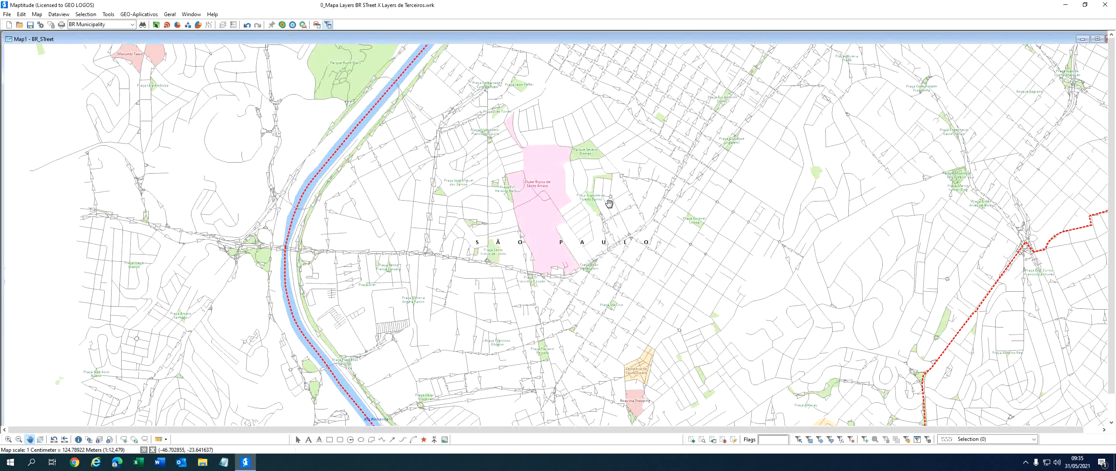
# - Mark the streets inside the Santo Amaro cemetery as Via Restrita in one area selection with the GEO-Aplicativos toolbox
pyautogui.scroll(-1, 539, 227)
pyautogui.moveTo(538, 224); pyautogui.dragTo(540, 165)
pyautogui.scroll(1, 542, 164)
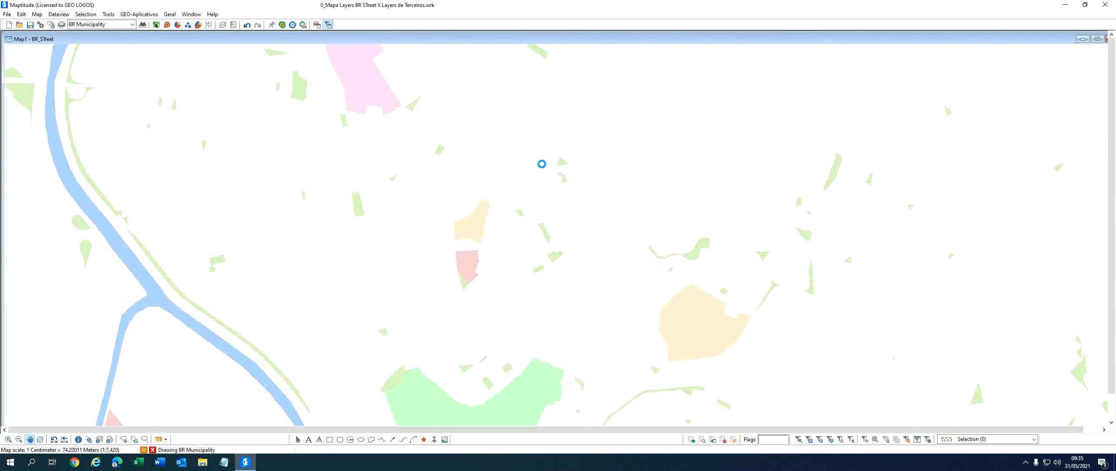
pyautogui.scroll(1, 541, 164)
pyautogui.moveTo(506, 216); pyautogui.dragTo(710, 229)
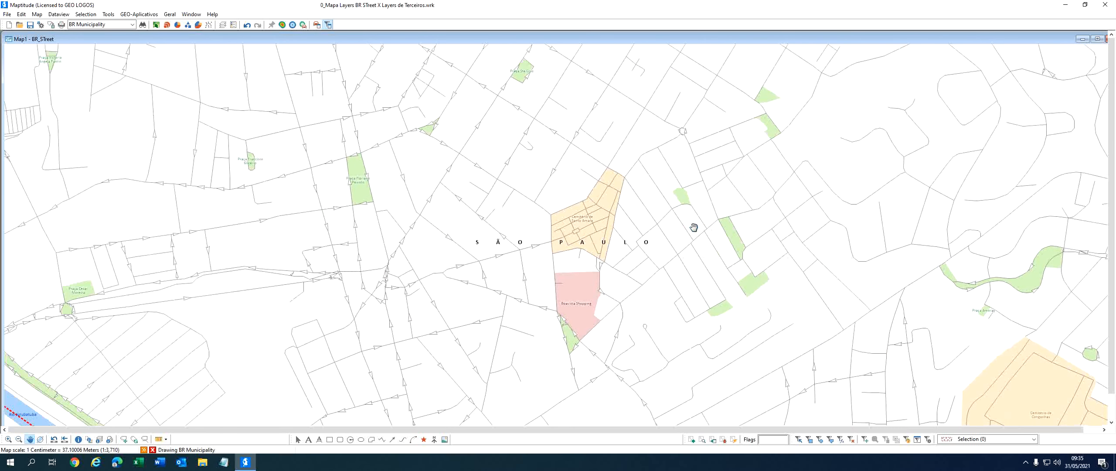
pyautogui.scroll(1, 694, 228)
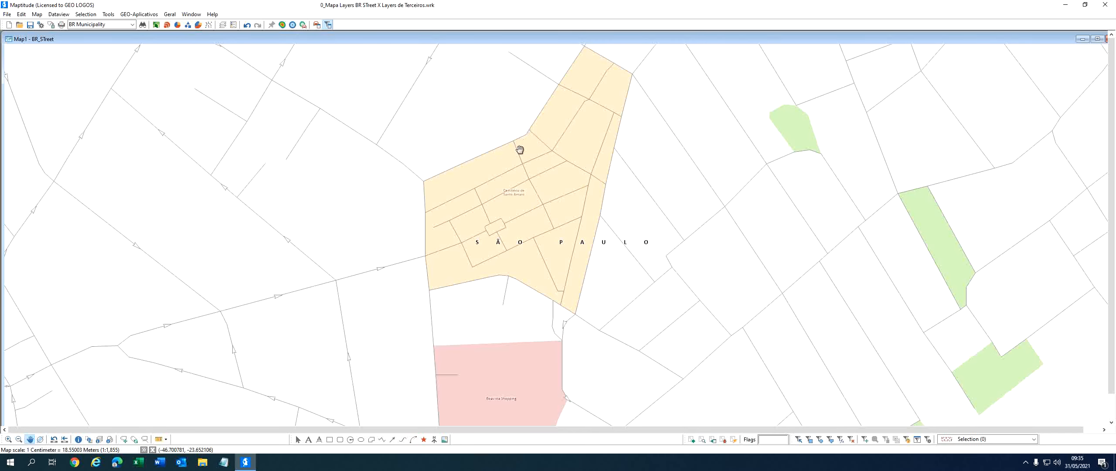
pyautogui.click(141, 14)
pyautogui.click(192, 34)
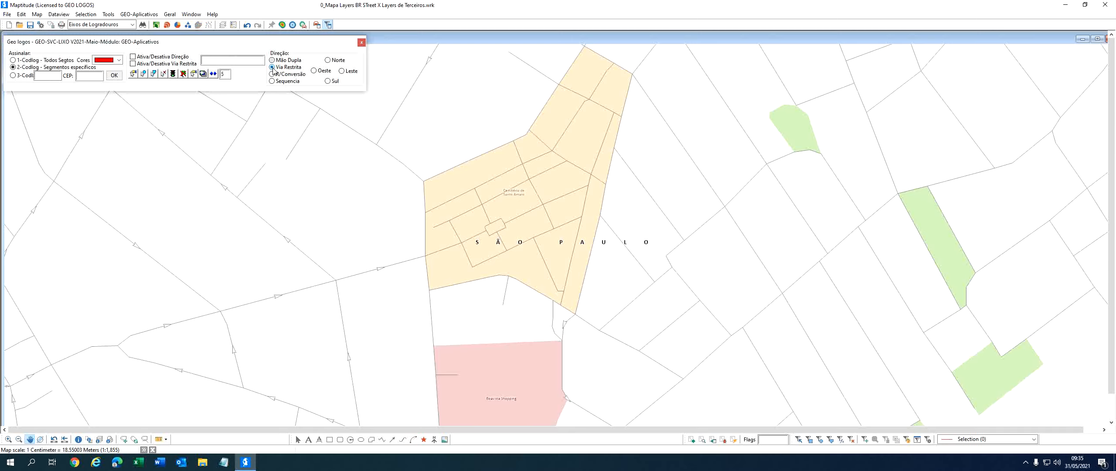
pyautogui.click(144, 73)
pyautogui.moveTo(530, 210); pyautogui.dragTo(559, 249)
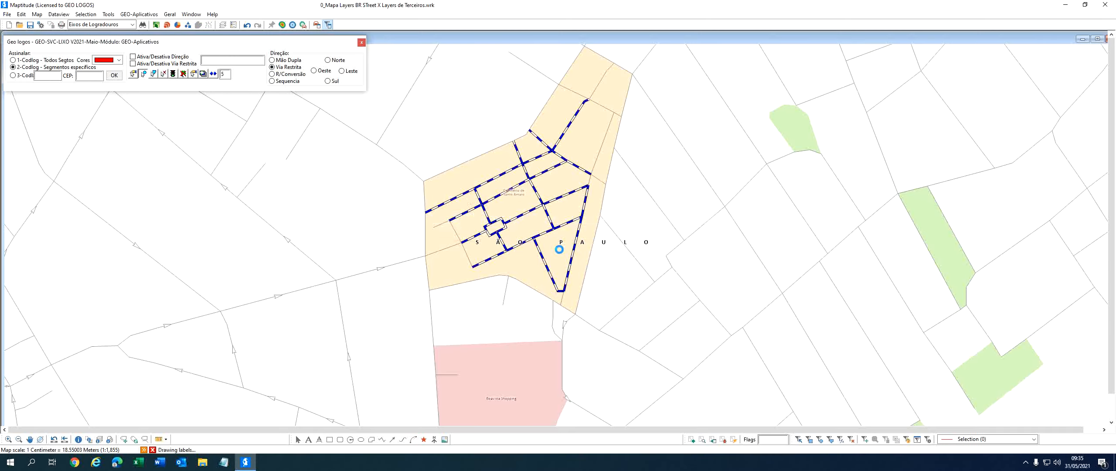
# - Mark the four remaining unmarked cemetery segments individually as Via Restrita and close the GEO-Aplicativos toolbox
pyautogui.click(136, 74)
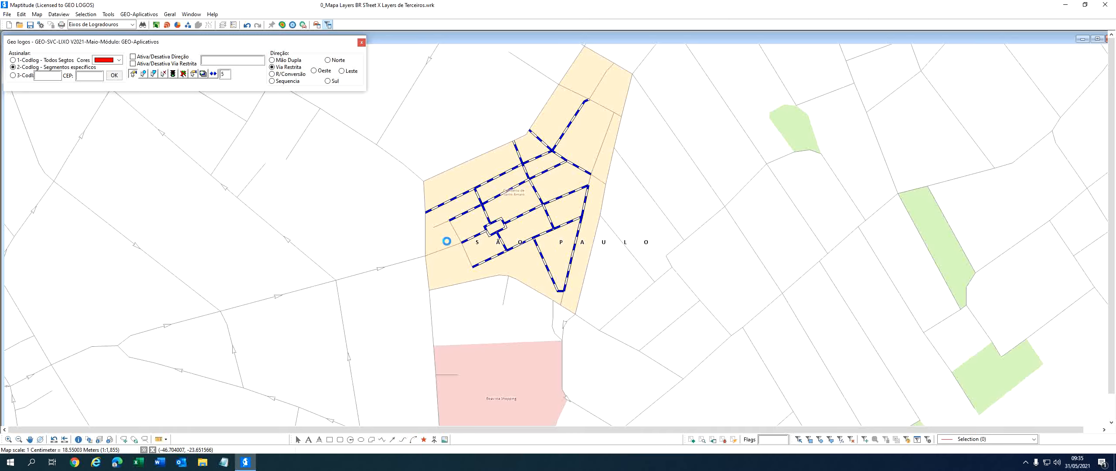
pyautogui.click(450, 248)
pyautogui.click(460, 238)
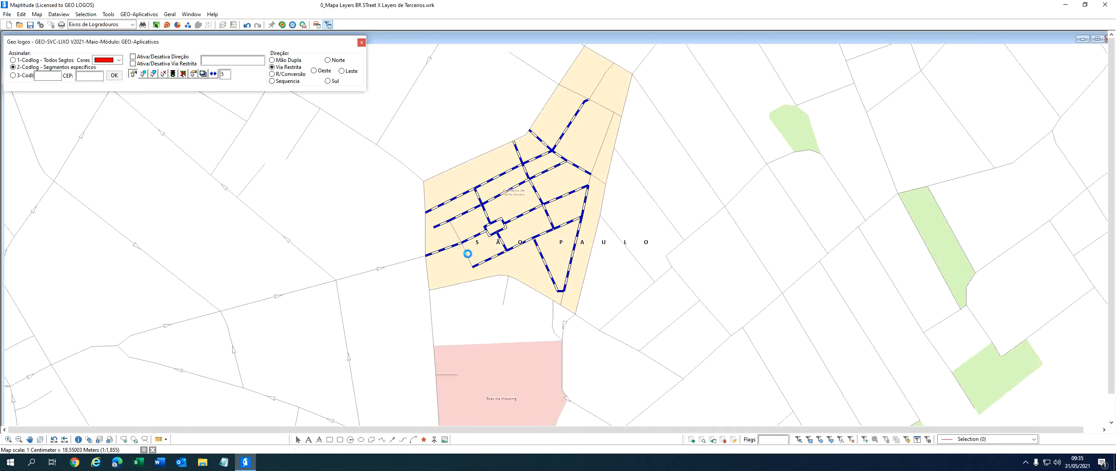
pyautogui.click(467, 254)
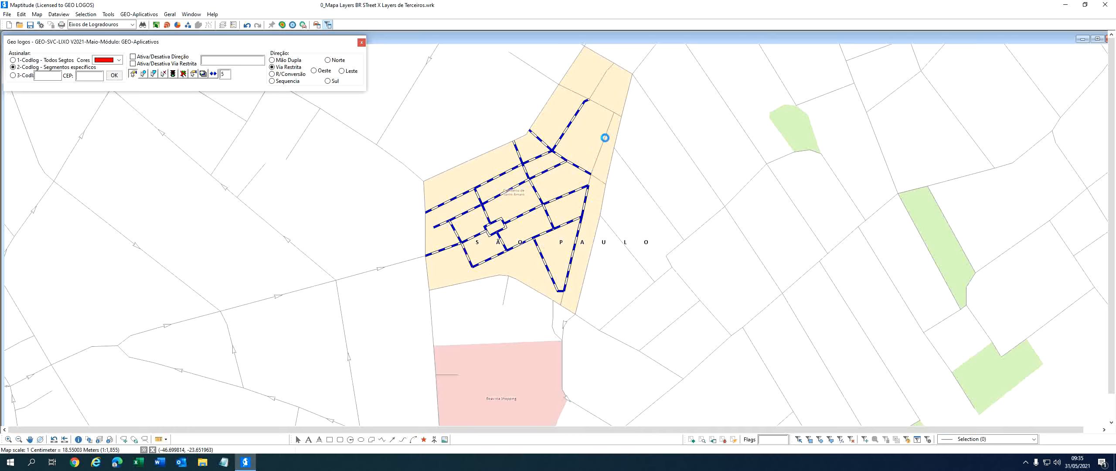
pyautogui.click(605, 138)
pyautogui.click(362, 42)
# - Close the BR_STreet map, exit Maptitude and start the program again
pyautogui.scroll(-1, 381, 159)
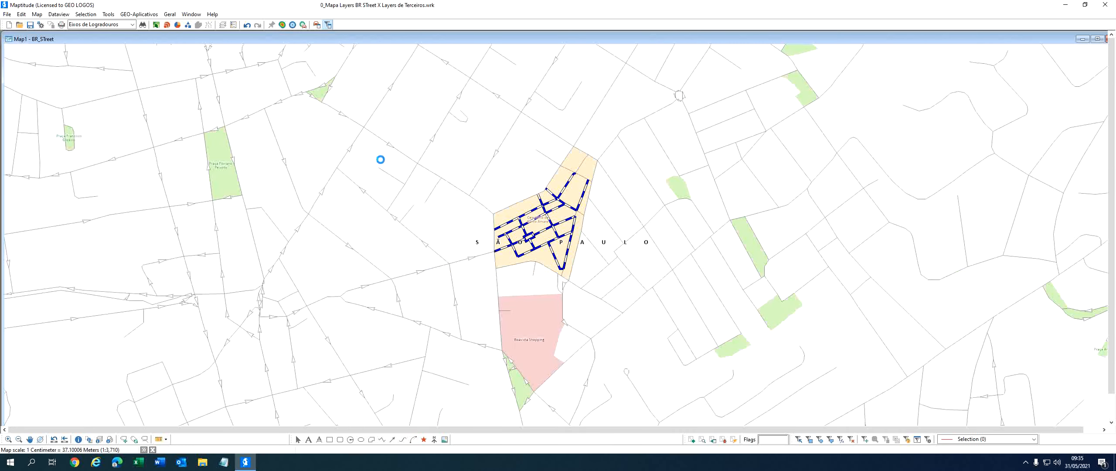
pyautogui.scroll(-1, 380, 159)
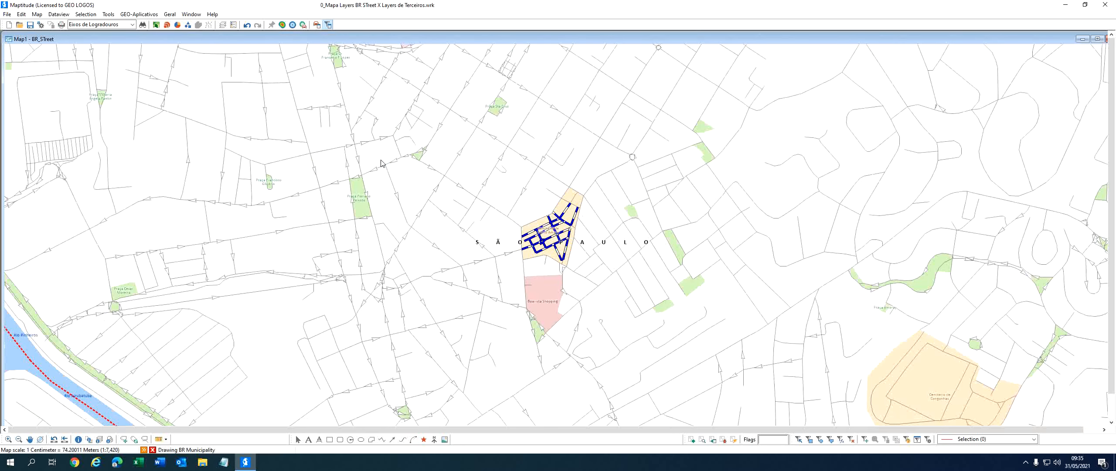
pyautogui.scroll(-1, 381, 160)
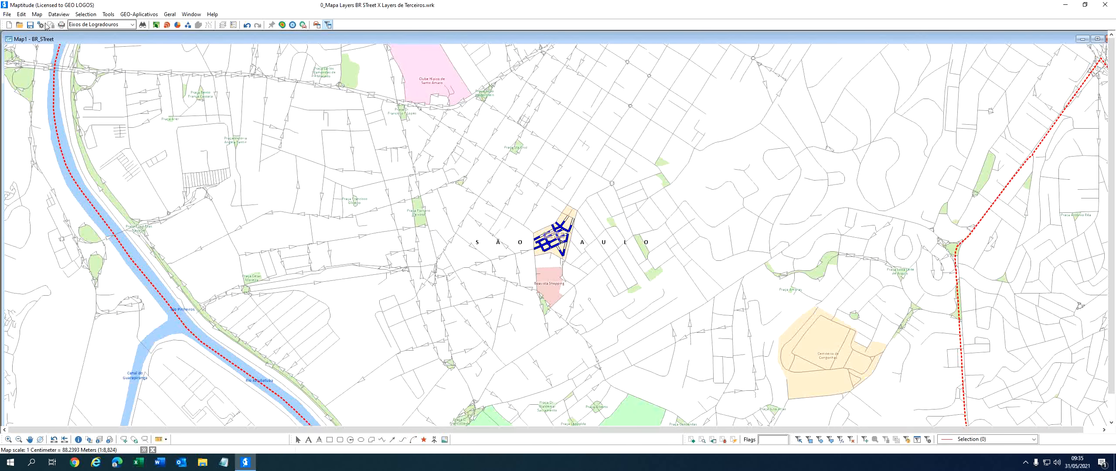
pyautogui.moveTo(1043, 40); pyautogui.dragTo(994, 42)
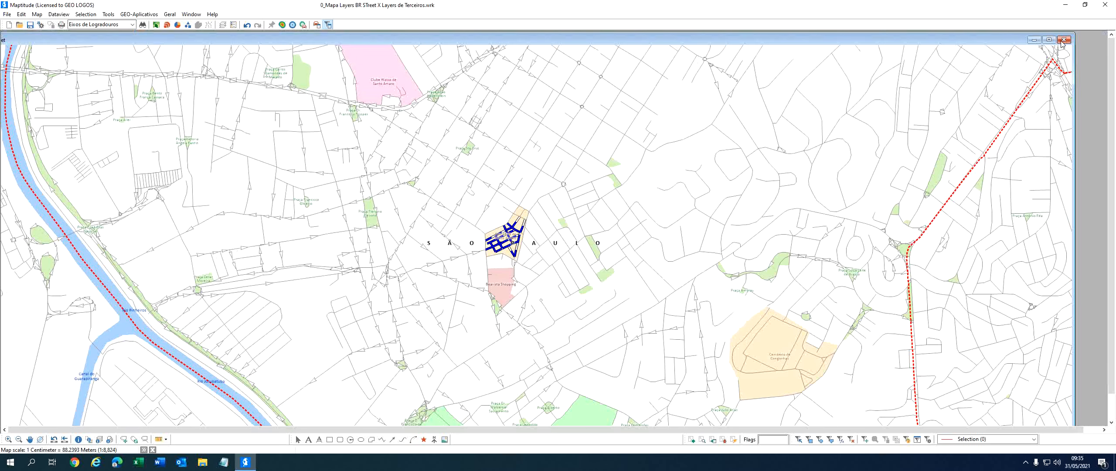
pyautogui.click(1064, 40)
pyautogui.click(1106, 4)
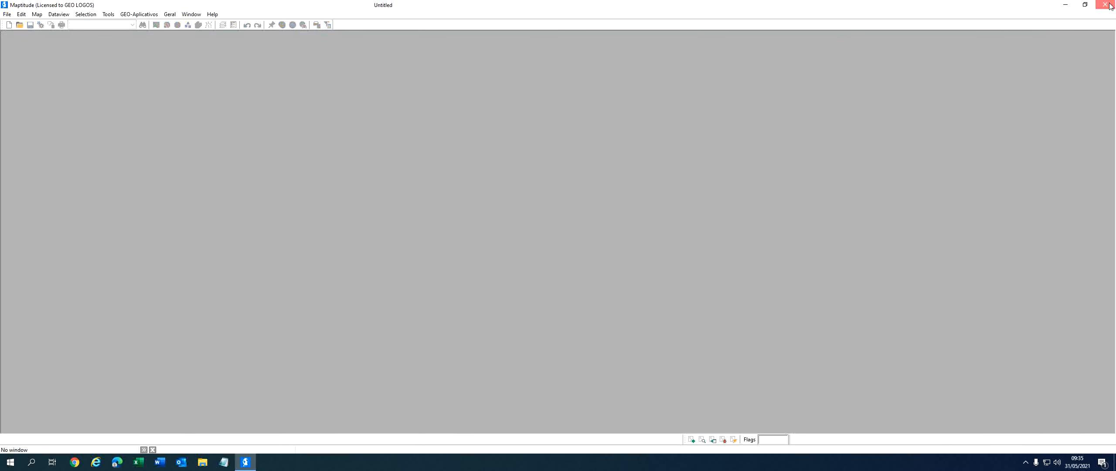
pyautogui.doubleClick(416, 65)
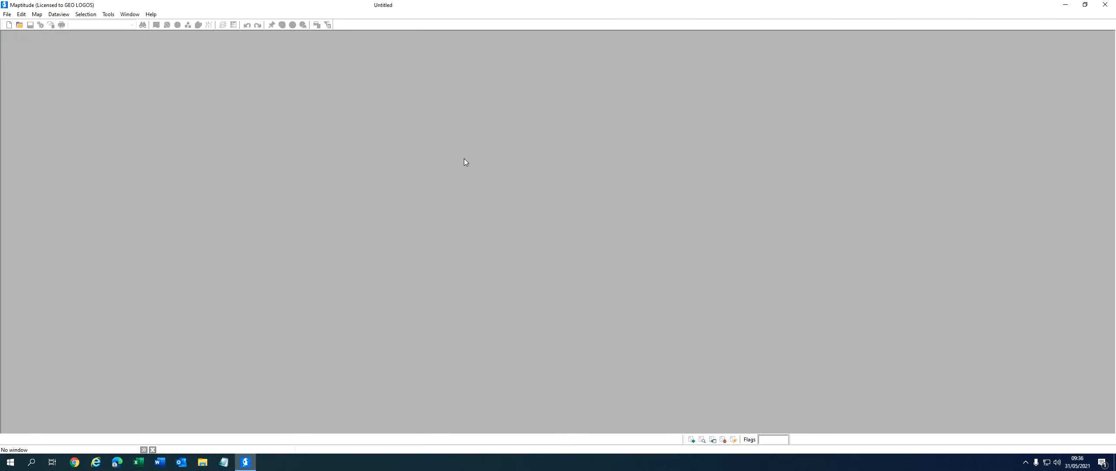
# - Open the workspace 0_Mapa Setores Coleta Domiciliar e Similares from the Coleta Domiciliar work plan's 0-Mapa Base Demo SUB - Santo Amaro folder
pyautogui.click(8, 14)
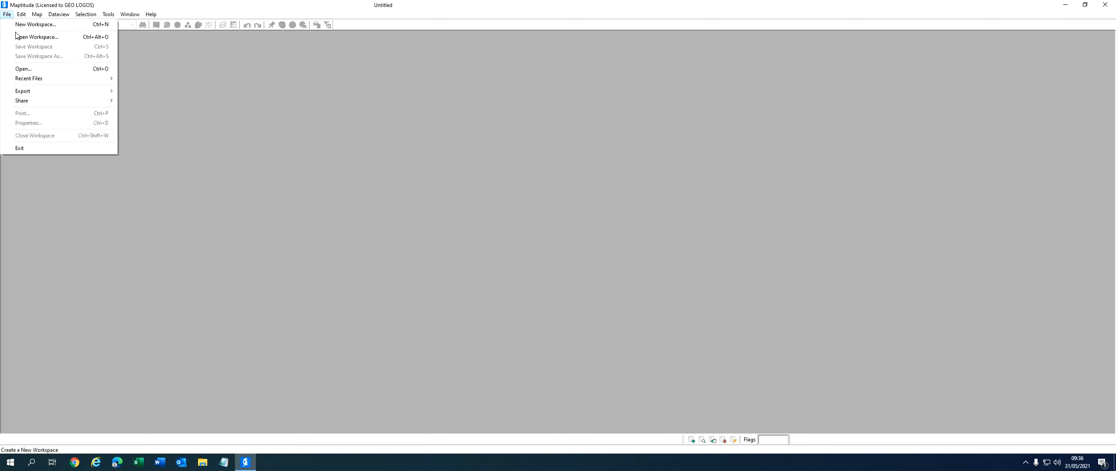
pyautogui.click(24, 37)
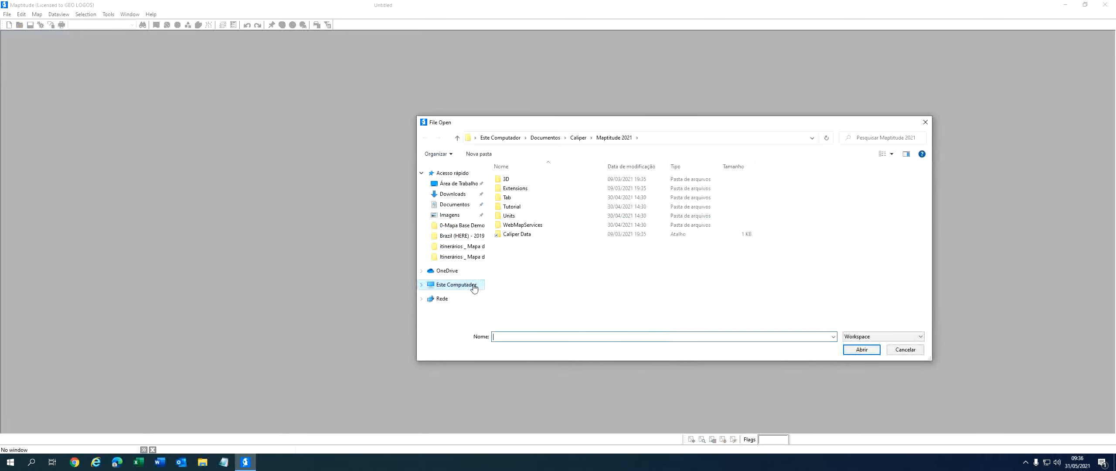
pyautogui.click(456, 285)
pyautogui.doubleClick(654, 271)
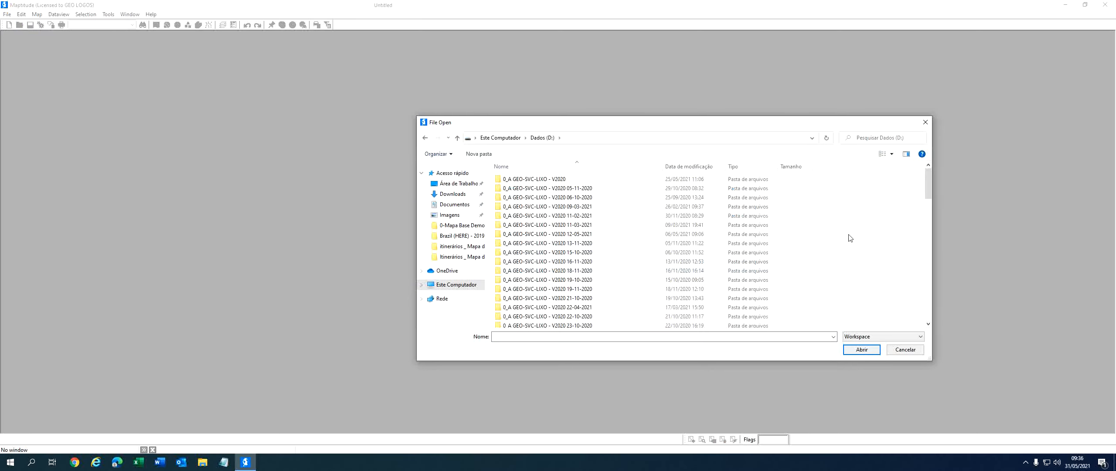
pyautogui.moveTo(929, 190); pyautogui.dragTo(932, 304)
pyautogui.doubleClick(567, 305)
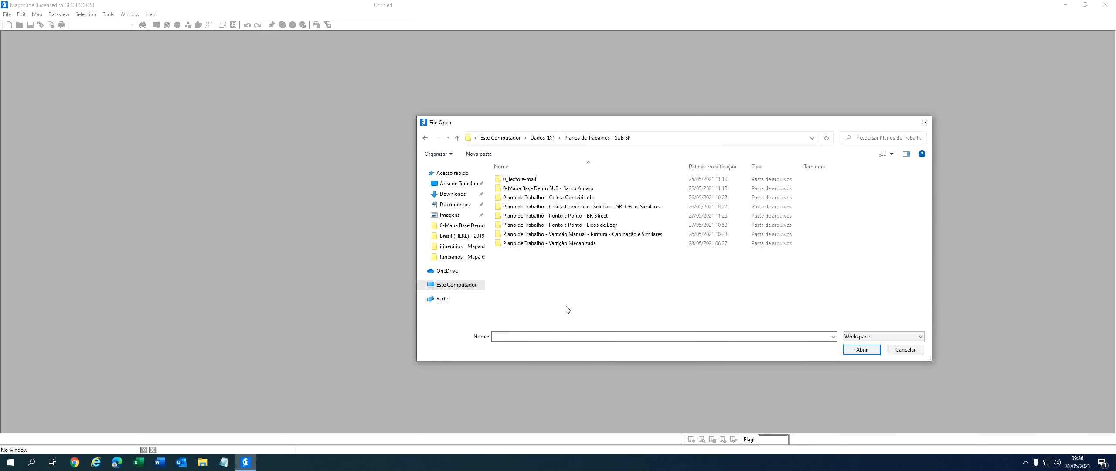
pyautogui.click(591, 209)
pyautogui.doubleClick(591, 209)
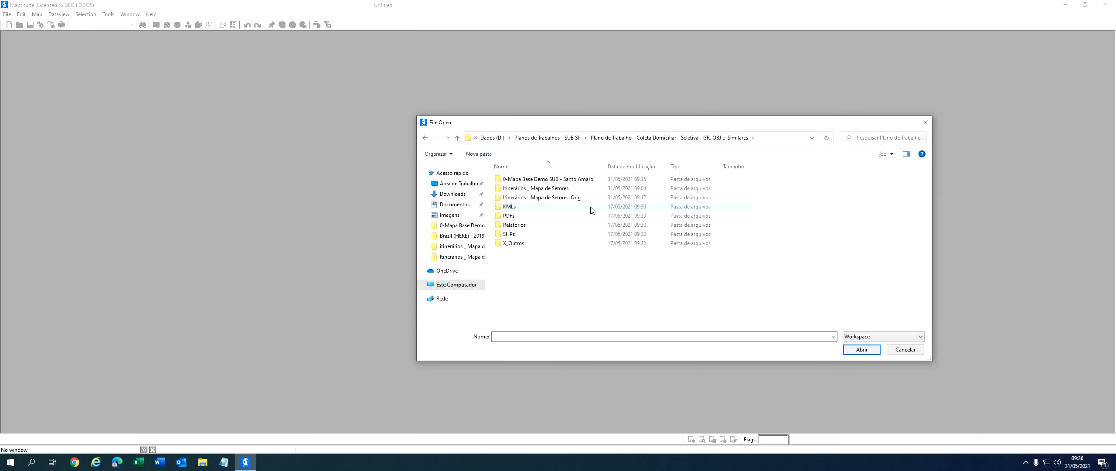
pyautogui.doubleClick(561, 180)
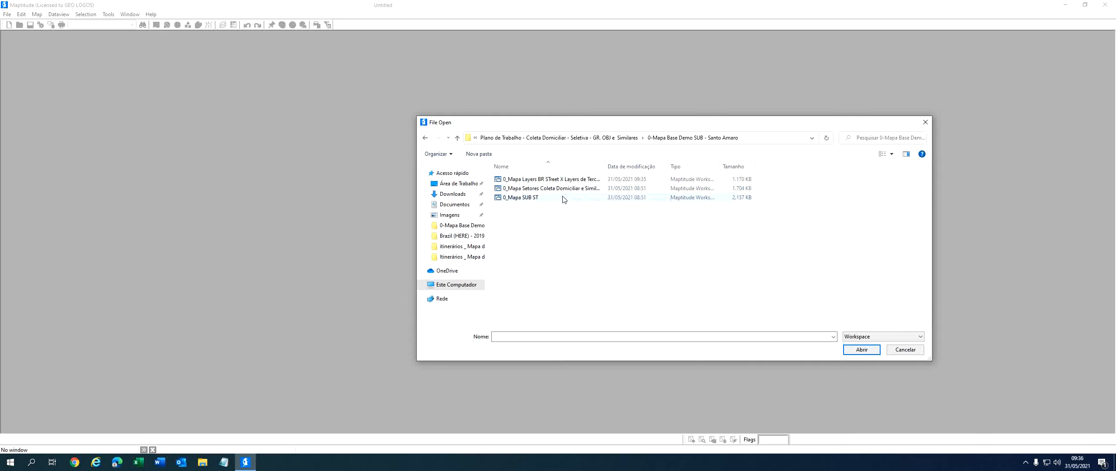
pyautogui.click(564, 190)
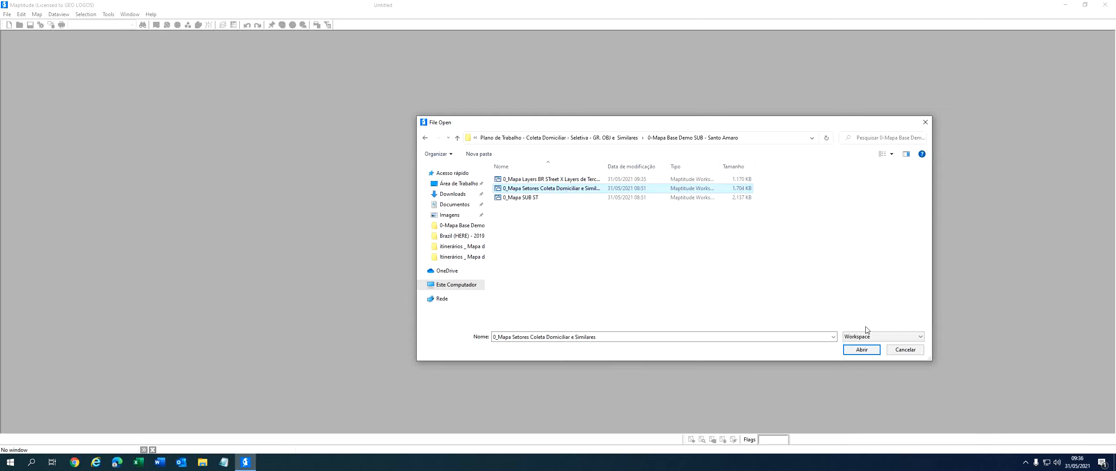
pyautogui.click(865, 350)
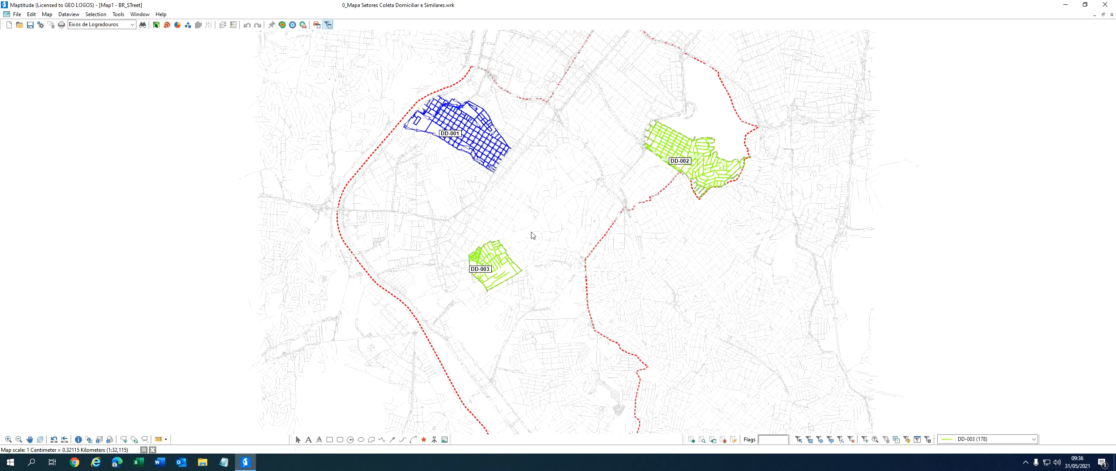
# - Examine the sectors DD-001, DD-002 and DD-003 on the BR_STreet map and close the map
pyautogui.scroll(1, 532, 235)
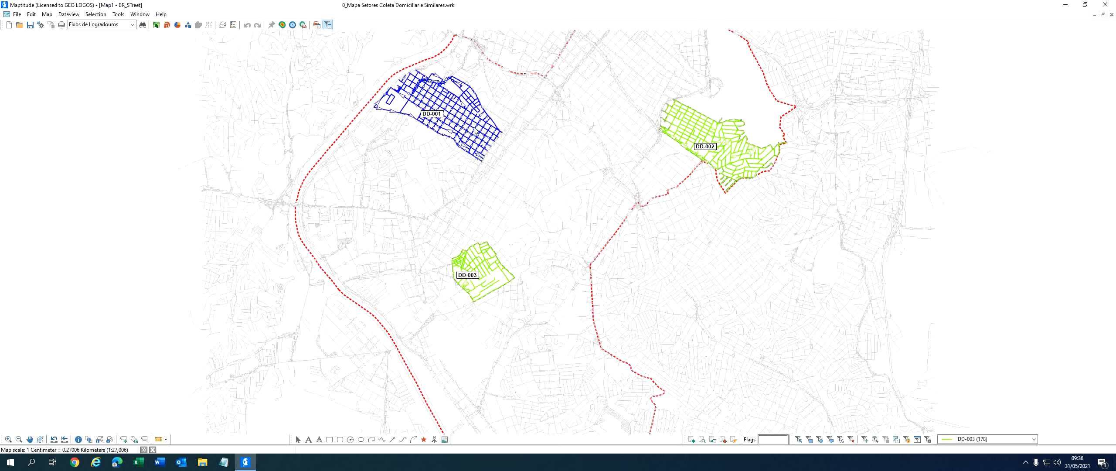
pyautogui.scroll(2, 700, 144)
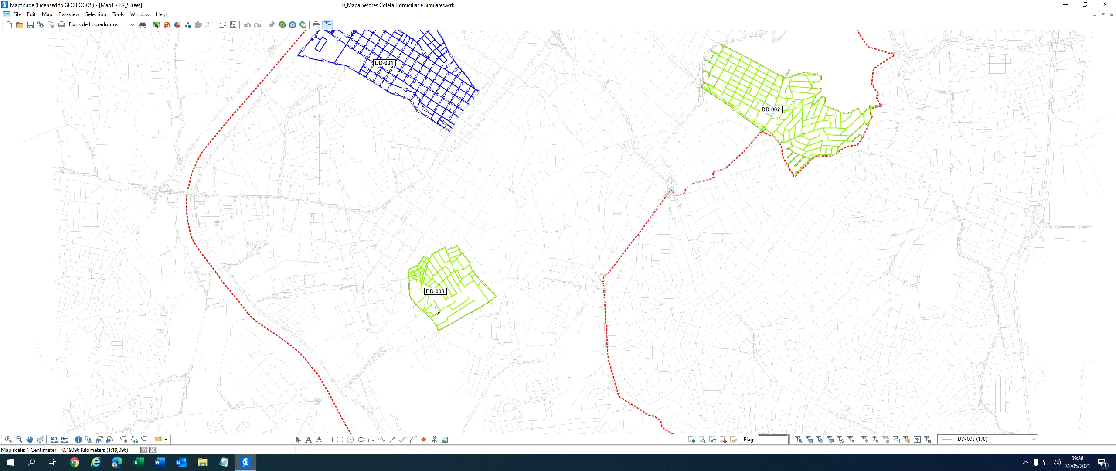
pyautogui.scroll(-1, 486, 298)
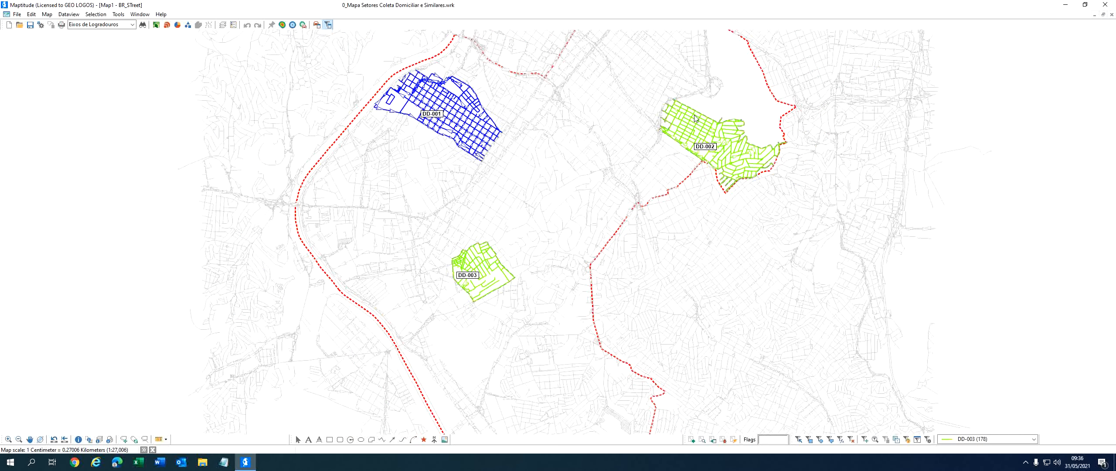
pyautogui.click(1112, 14)
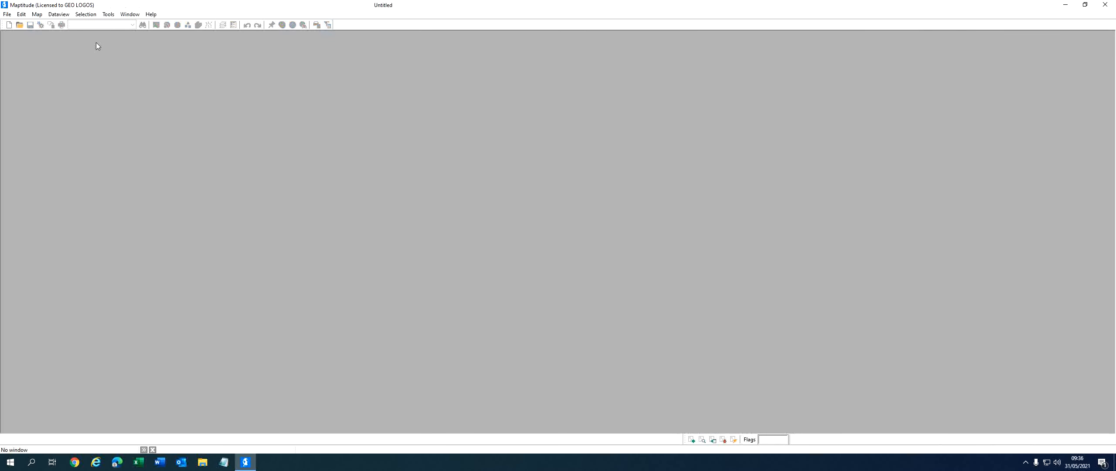
# - Open the user preferences at the System settings with the search path
pyautogui.click(2, 16)
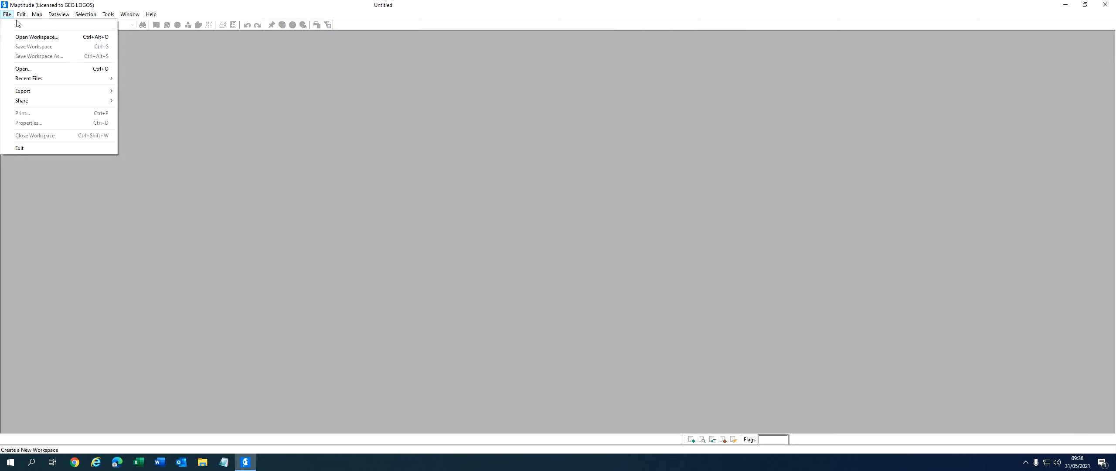
pyautogui.click(21, 14)
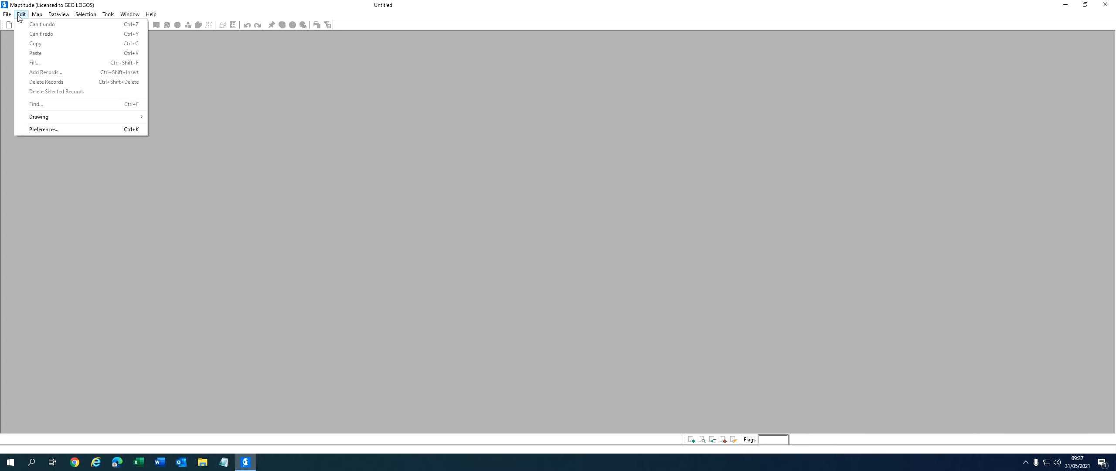
pyautogui.click(44, 130)
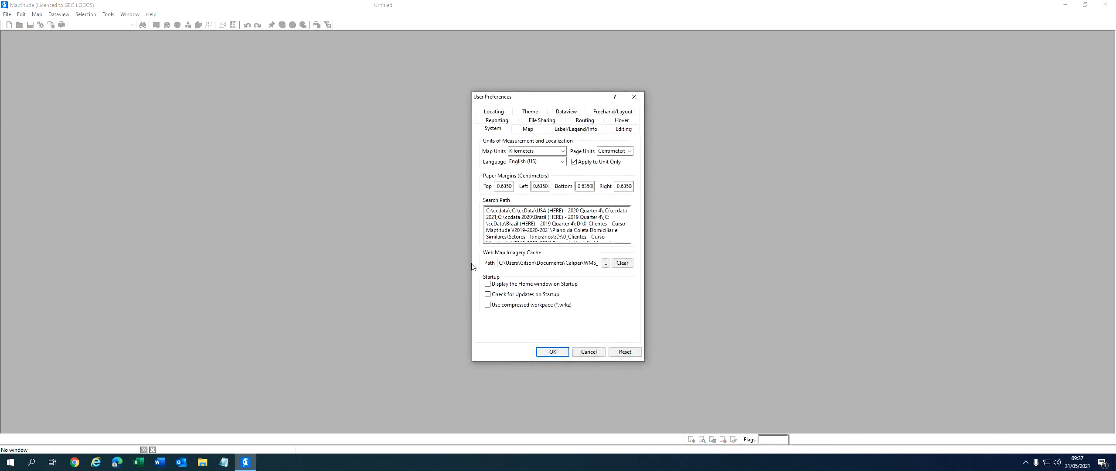
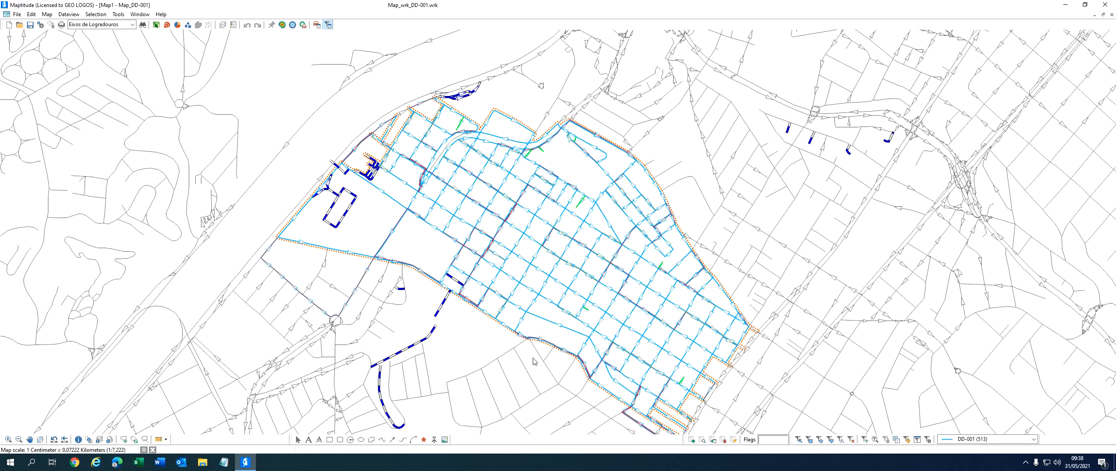
# - Close the DD-001 map and open the workspace Map_wrk_DD-002 from the Itinerários _ Mapa de Setores folder
pyautogui.moveTo(545, 199)
pyautogui.click(1112, 15)
pyautogui.click(7, 14)
pyautogui.click(19, 37)
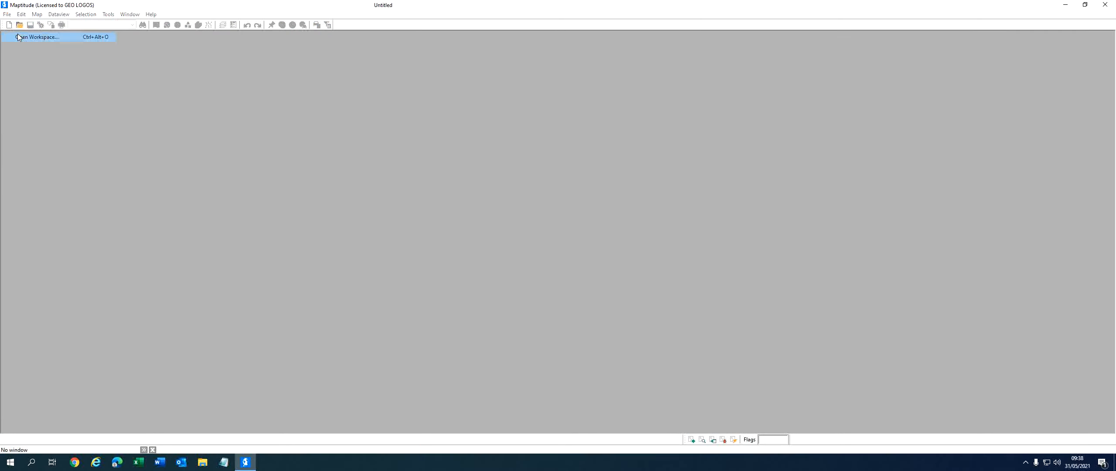
pyautogui.click(530, 188)
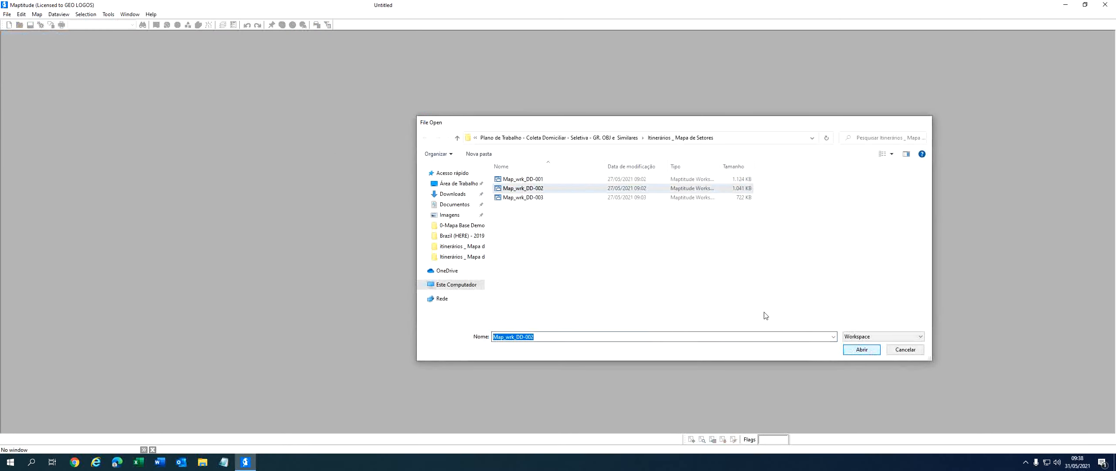
pyautogui.press('Return')
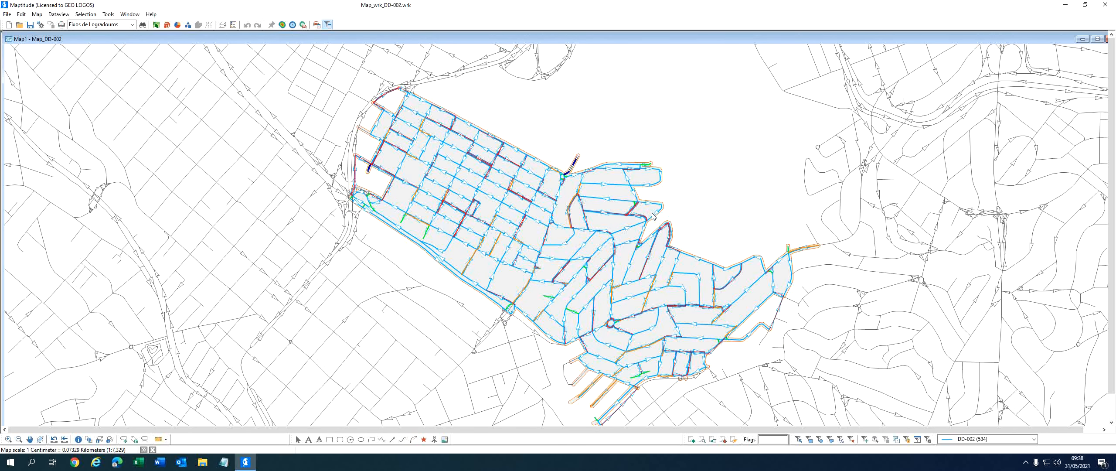
# - Close the DD-002 map and open the workspace Map_wrk_DD-003 from the Itinerários _ Mapa de Setores folder
pyautogui.moveTo(1053, 42); pyautogui.dragTo(1017, 42)
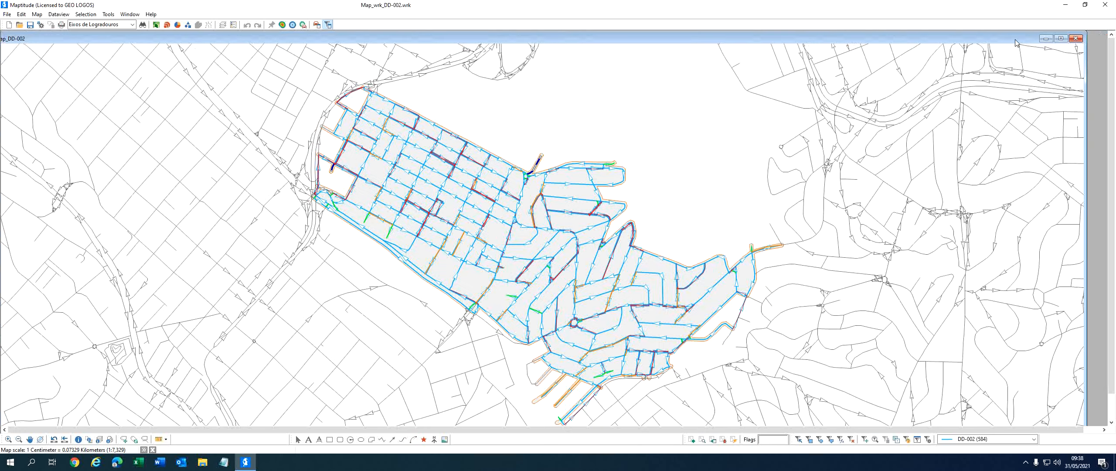
pyautogui.click(1076, 38)
pyautogui.click(8, 15)
pyautogui.click(19, 38)
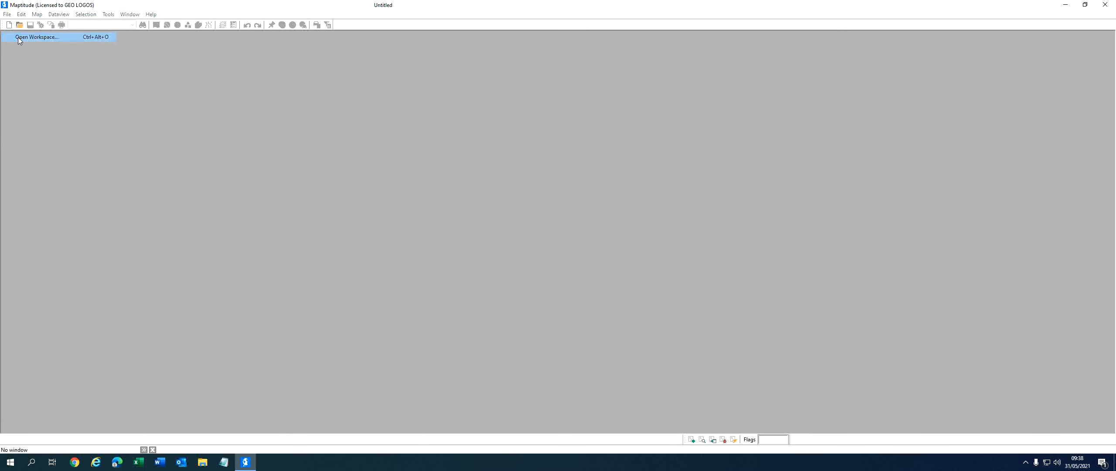
pyautogui.click(518, 197)
pyautogui.click(862, 352)
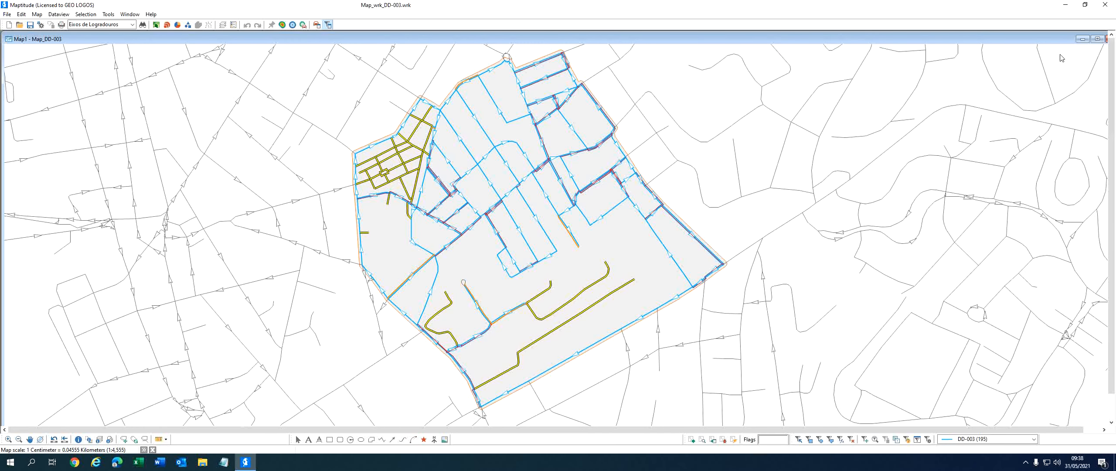
# - Close the DD-003 map and open the original Map_wrk_DD-003 workspace from the Itinerários _ Mapa de Setores_Orig folder
pyautogui.click(1107, 39)
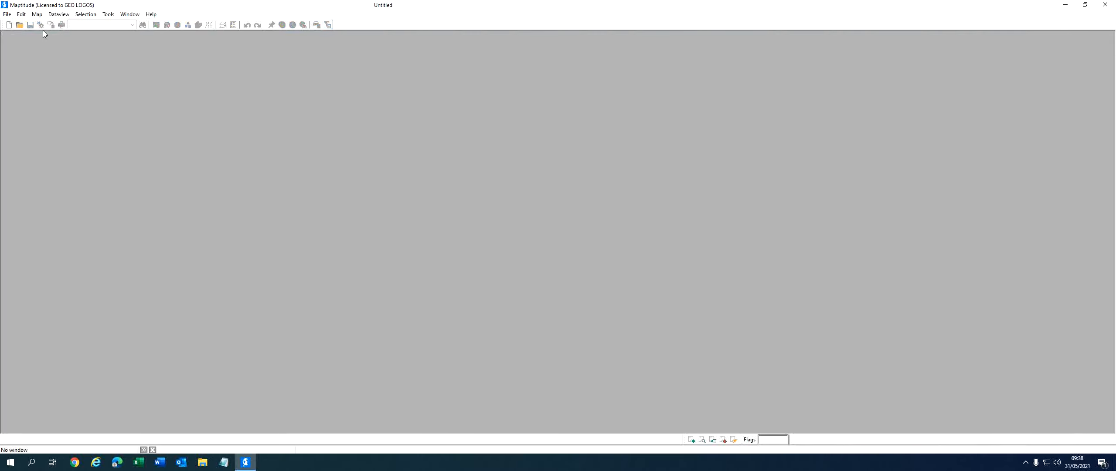
pyautogui.click(8, 14)
pyautogui.click(31, 35)
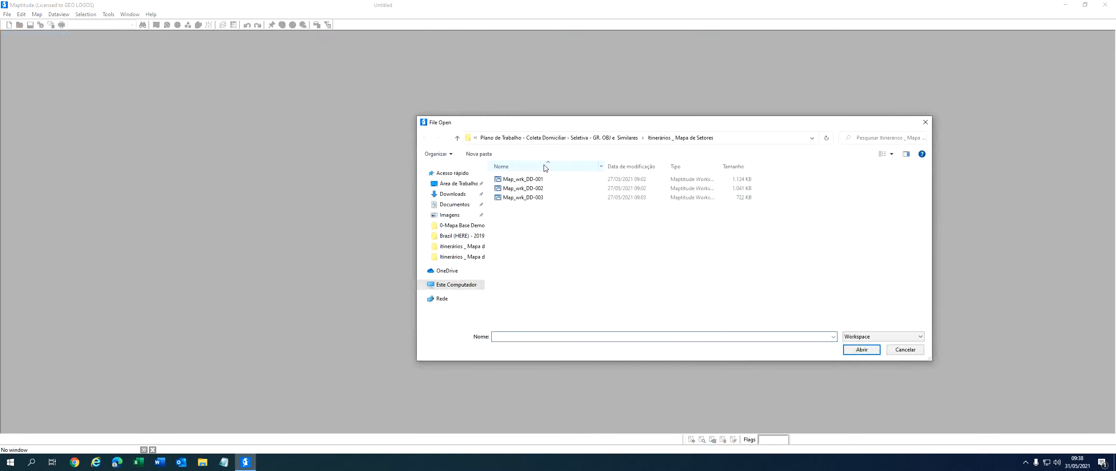
pyautogui.click(549, 142)
pyautogui.doubleClick(572, 202)
pyautogui.click(534, 200)
pyautogui.click(861, 349)
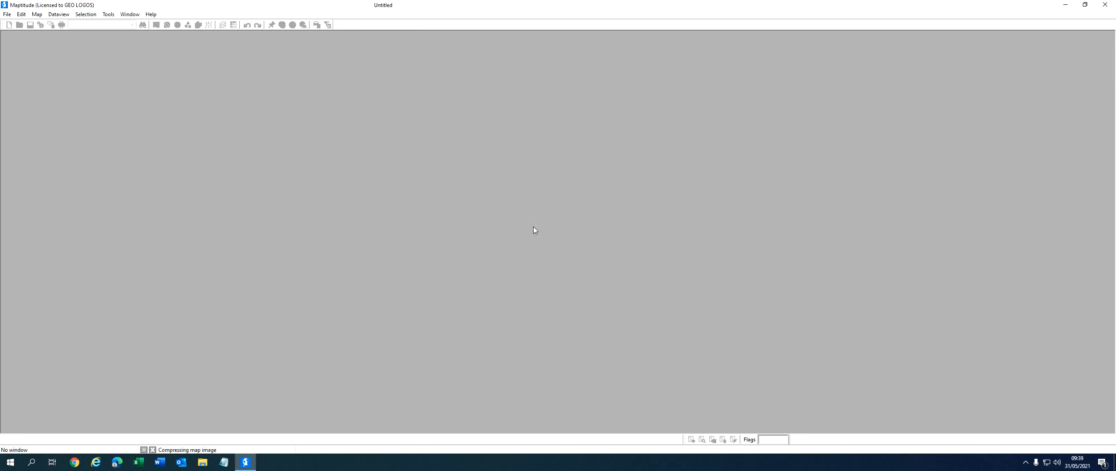
pyautogui.scroll(-1, 529, 225)
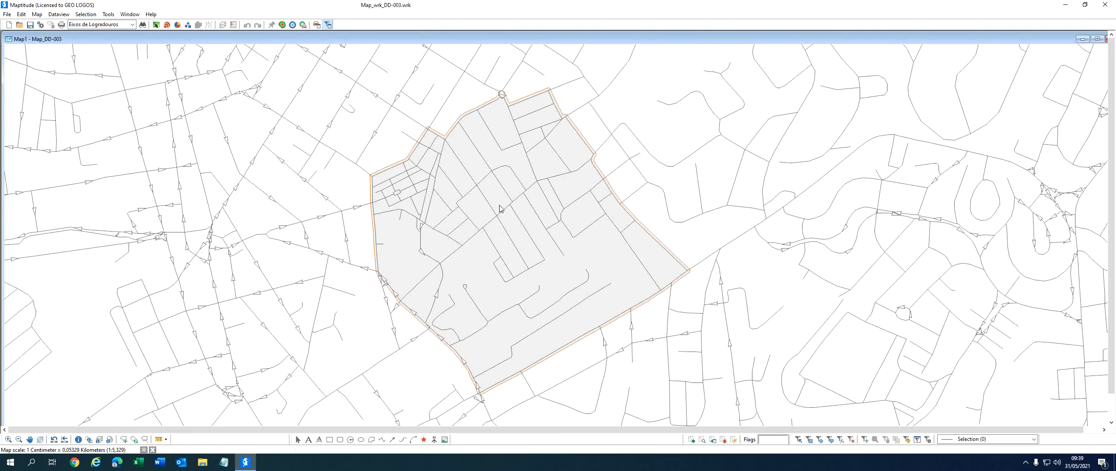
# - Display the Eixos de Logradouros info for a street segment in sector DD-003's northwestern street cluster and examine its attribute fields
pyautogui.moveTo(500, 209)
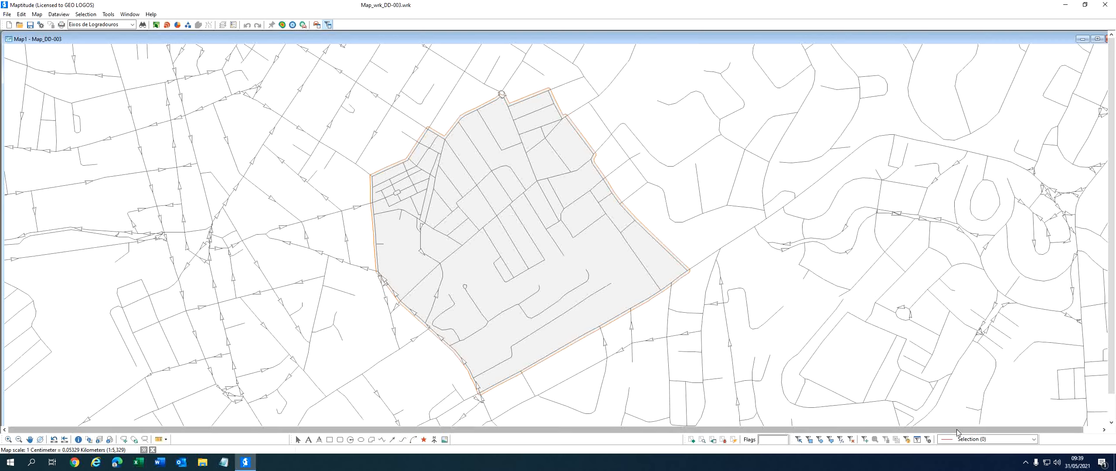
pyautogui.scroll(1, 427, 201)
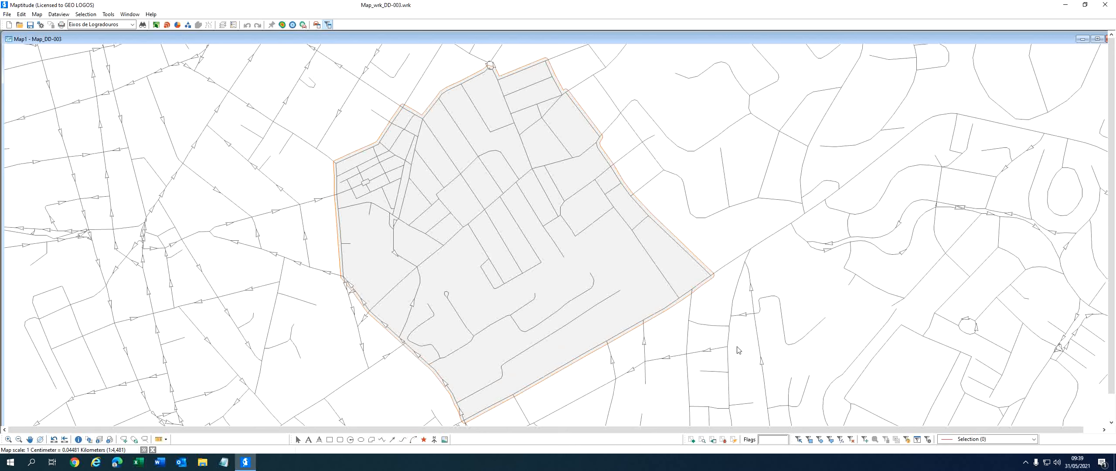
pyautogui.click(79, 439)
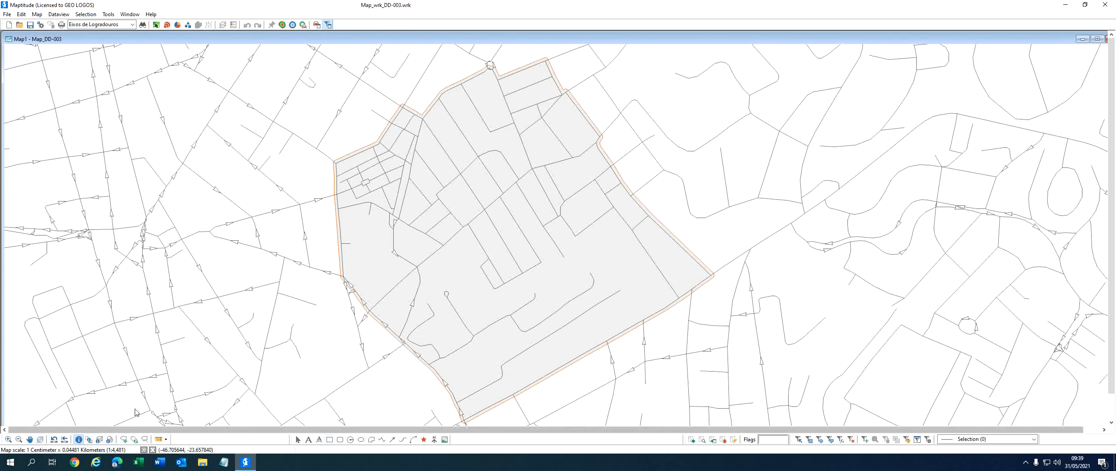
pyautogui.click(375, 188)
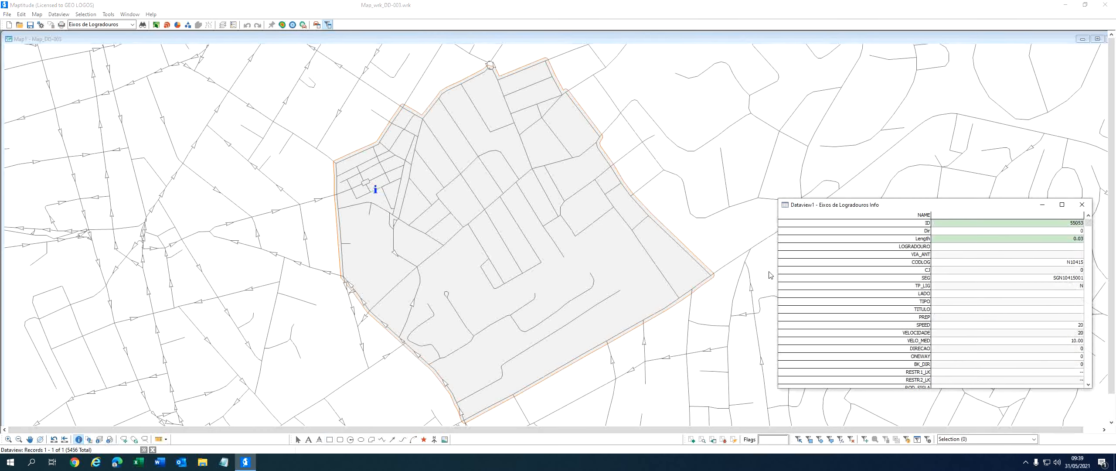
pyautogui.click(1089, 384)
pyautogui.click(1089, 384)
pyautogui.click(1089, 384)
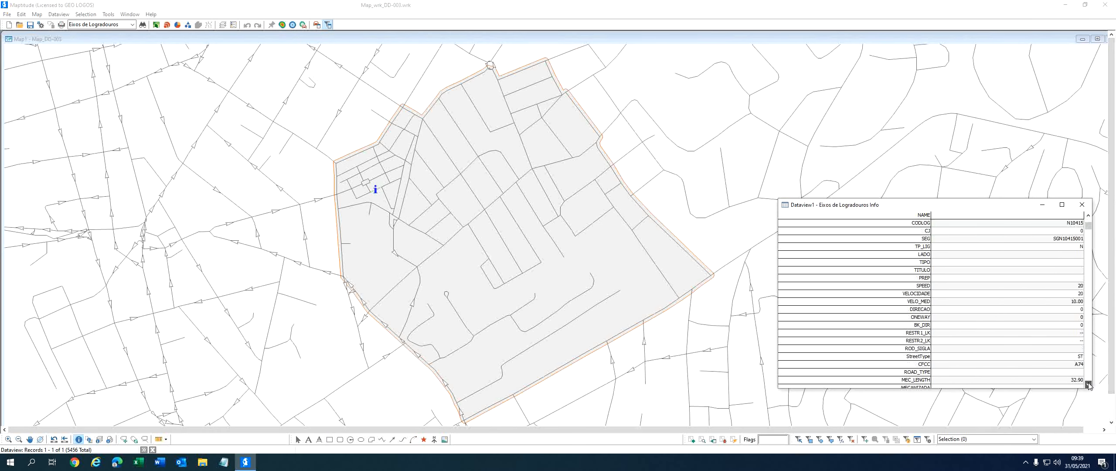
pyautogui.click(1089, 384)
pyautogui.click(1089, 384)
pyautogui.click(1089, 384)
pyautogui.click(1089, 384)
pyautogui.click(1089, 384)
pyautogui.click(1089, 384)
pyautogui.click(1089, 384)
pyautogui.click(1089, 385)
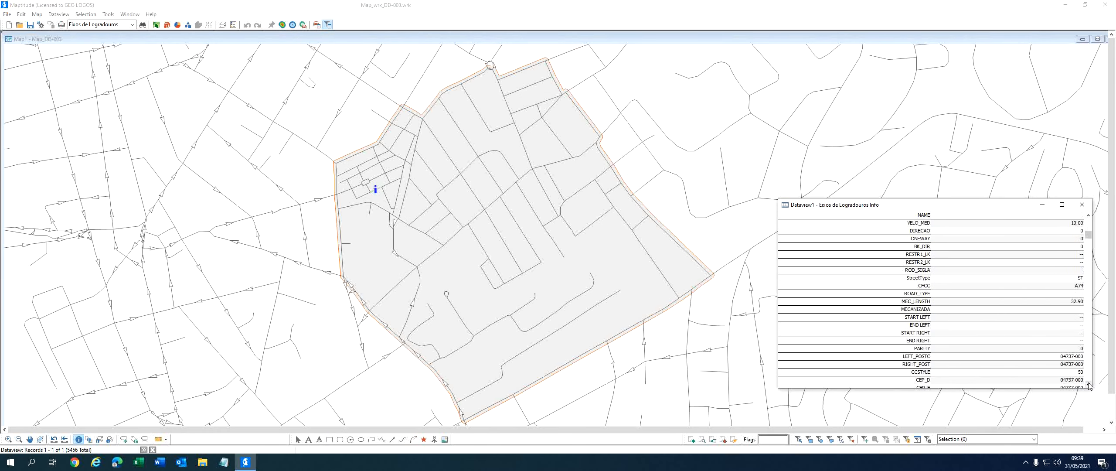
pyautogui.click(1089, 385)
pyautogui.click(1089, 384)
pyautogui.click(1089, 384)
pyautogui.click(1089, 384)
pyautogui.click(1089, 384)
pyautogui.click(1089, 384)
pyautogui.click(1089, 384)
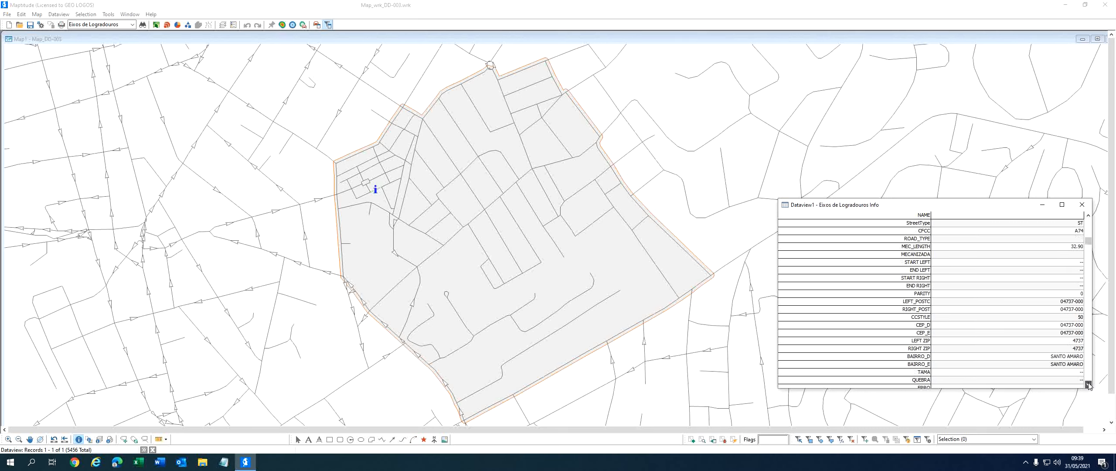
pyautogui.click(1089, 384)
pyautogui.click(1089, 384)
pyautogui.click(1089, 215)
pyautogui.click(1088, 215)
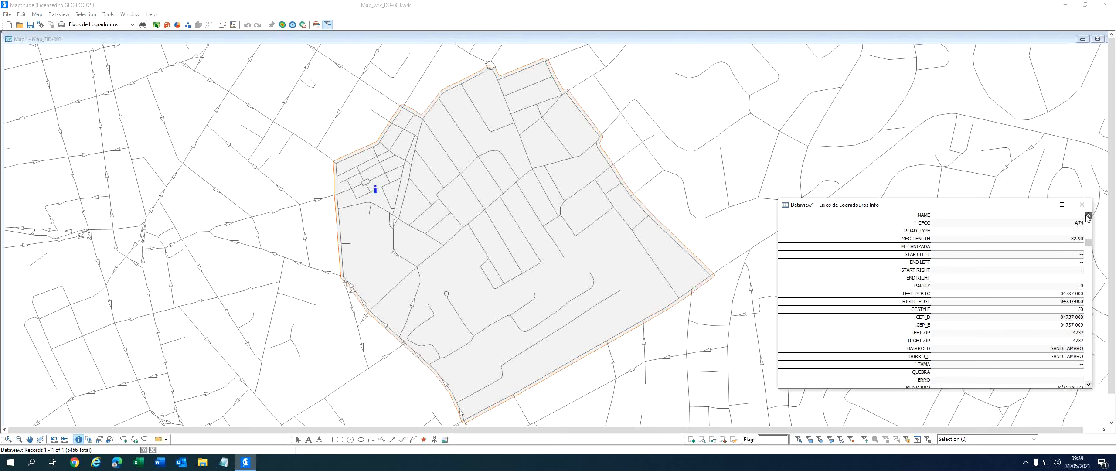
pyautogui.click(1088, 216)
pyautogui.click(1089, 215)
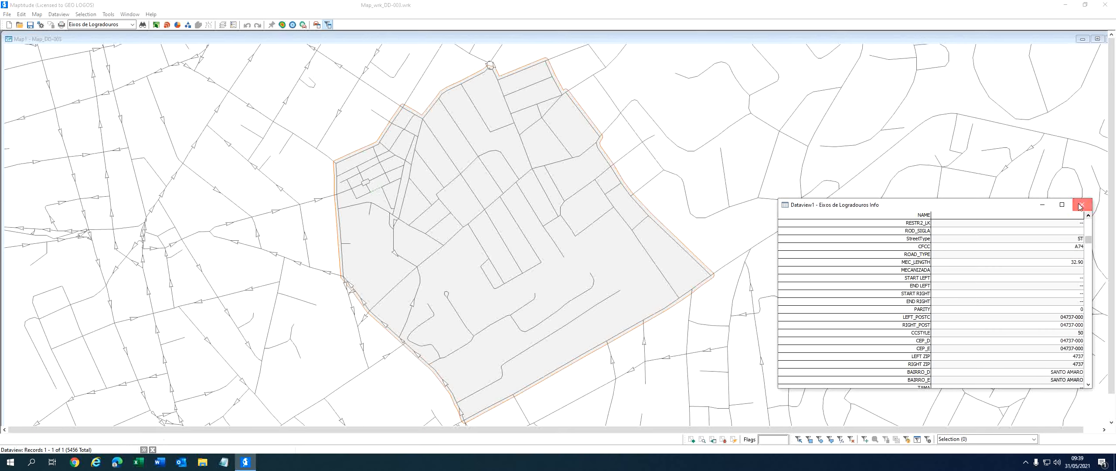
# - Close the street segment info and select the street cluster in sector DD-003's northwestern corner with one area selection
pyautogui.click(1083, 204)
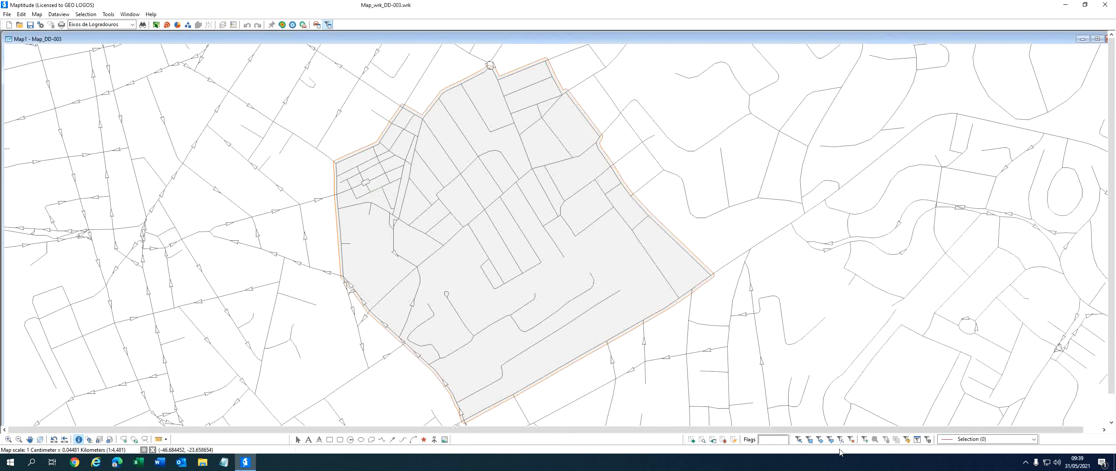
pyautogui.click(819, 439)
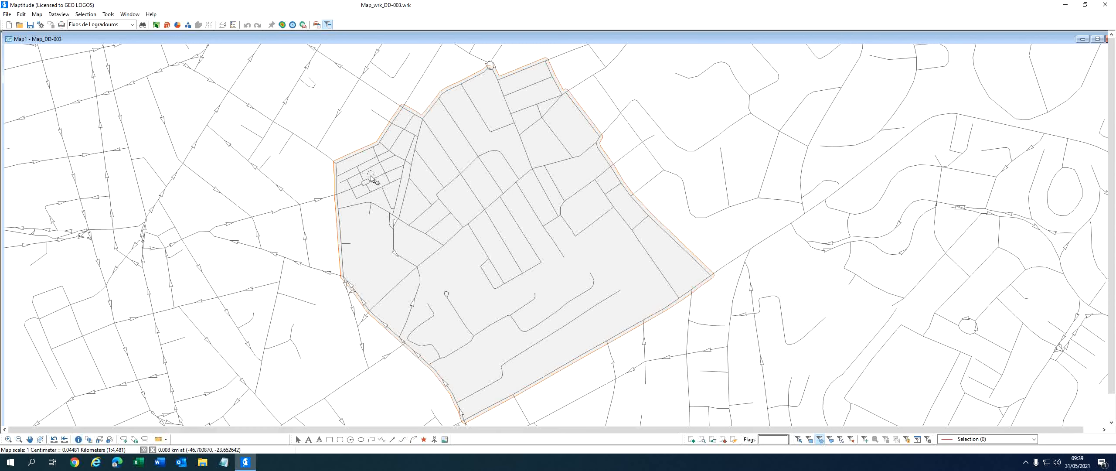
pyautogui.moveTo(371, 173); pyautogui.dragTo(377, 193)
pyautogui.scroll(1, 362, 184)
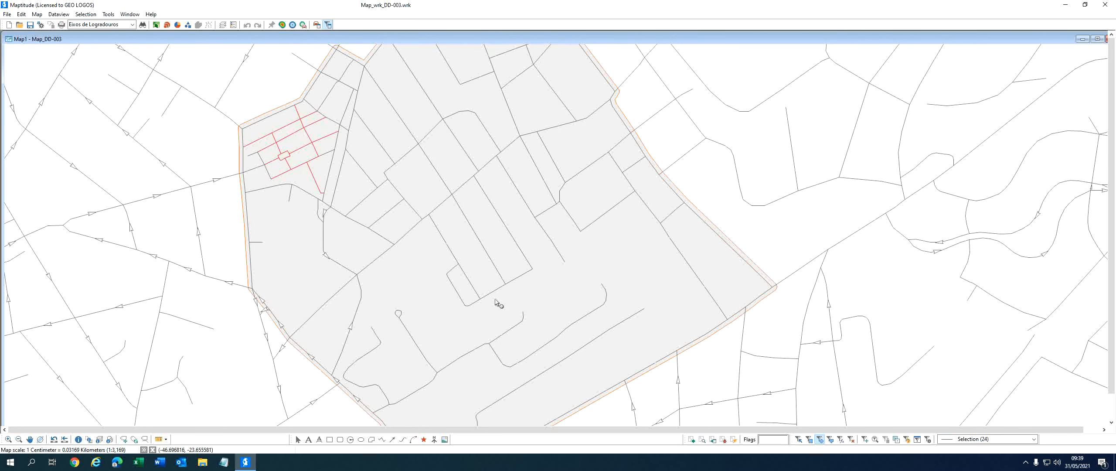
# - Add the remaining unselected street segments at the edges of the northwestern cluster to the selection one by one
pyautogui.click(799, 439)
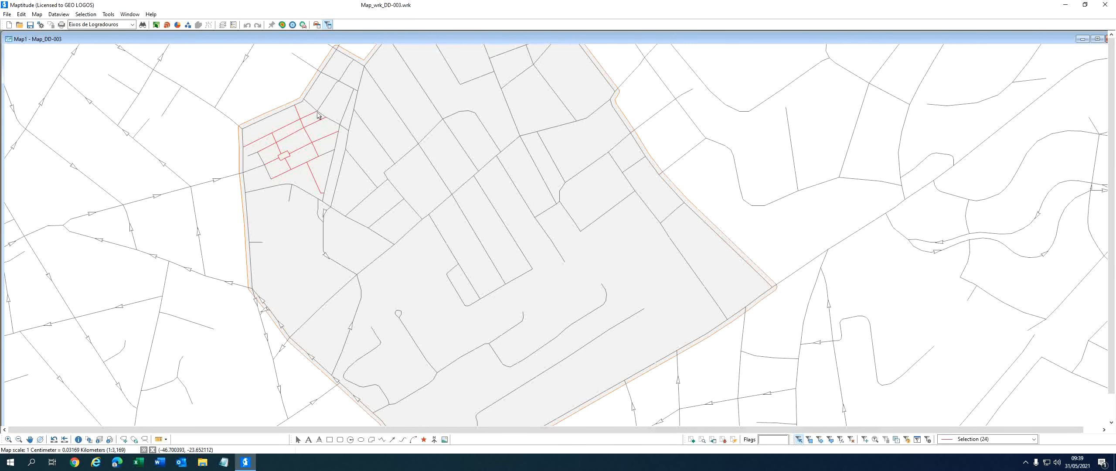
pyautogui.click(327, 153)
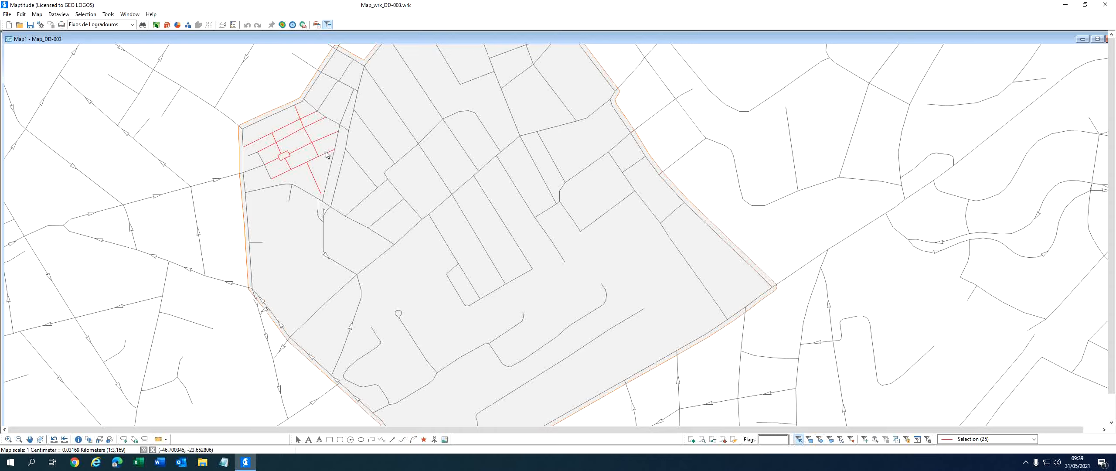
pyautogui.click(252, 154)
pyautogui.scroll(-1, 353, 173)
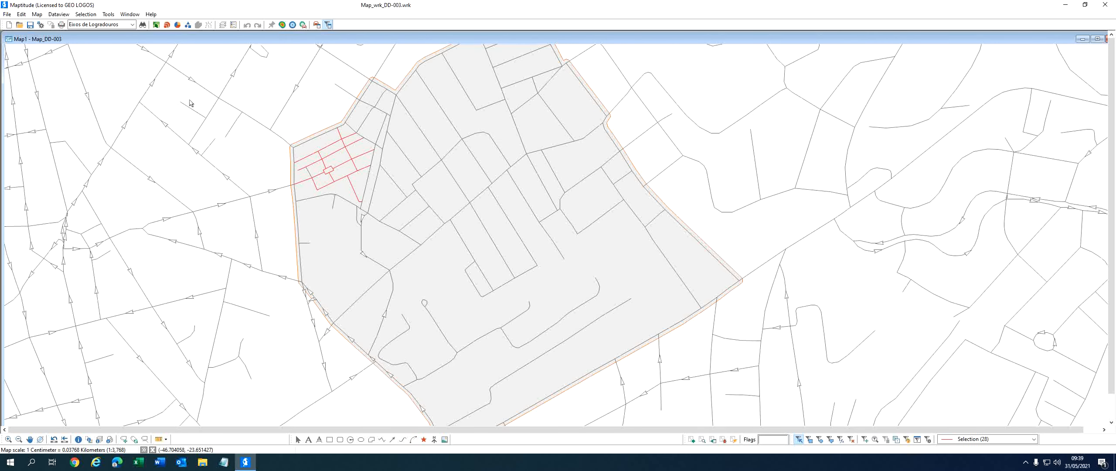
pyautogui.keyDown('shift'); pyautogui.click(307, 170); pyautogui.keyUp('shift')
# - Create a new dataview of the Eixos de Logradouros layer and limit it to the records of the Selection set
pyautogui.click(65, 14)
pyautogui.click(69, 24)
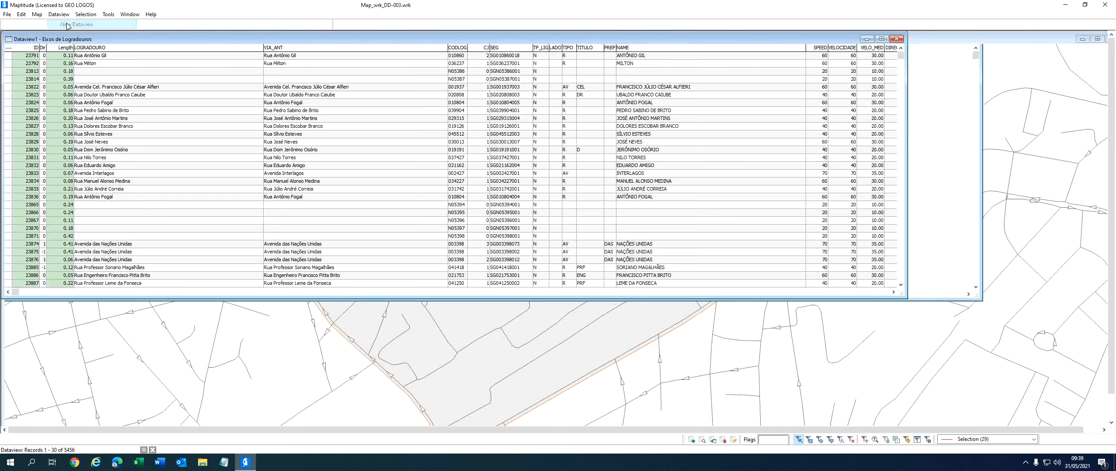
pyautogui.click(79, 26)
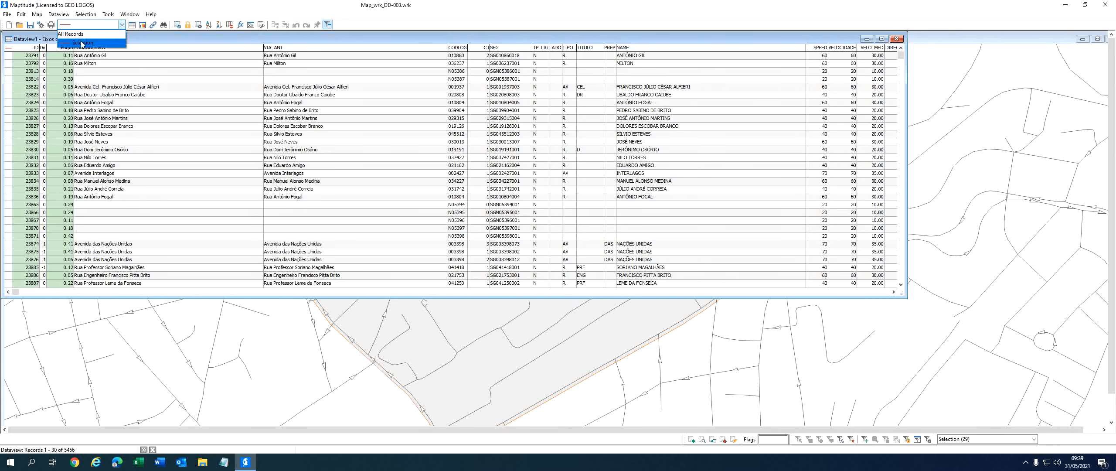
pyautogui.click(80, 43)
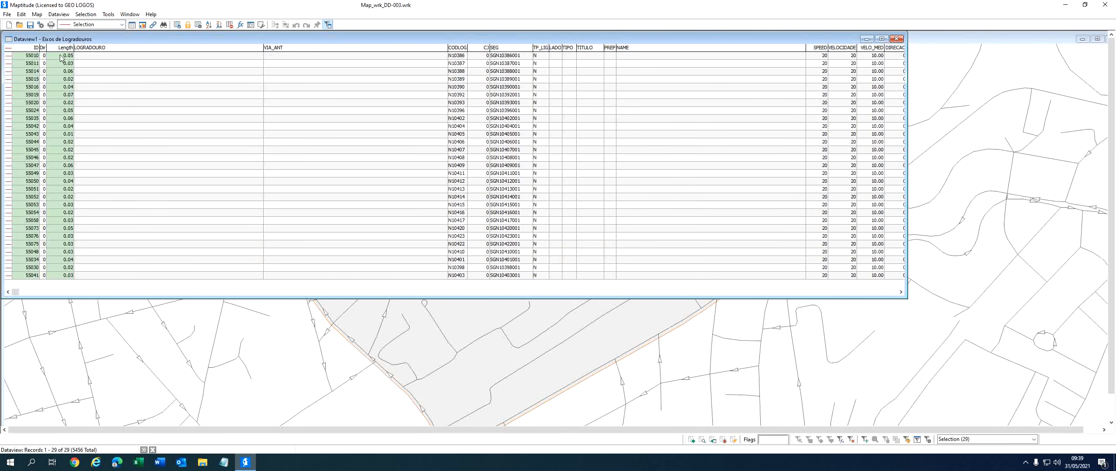
# - Fill the PARITY field of the selected street records with the single value 2 and close the dataview
pyautogui.click(901, 293)
pyautogui.click(901, 293)
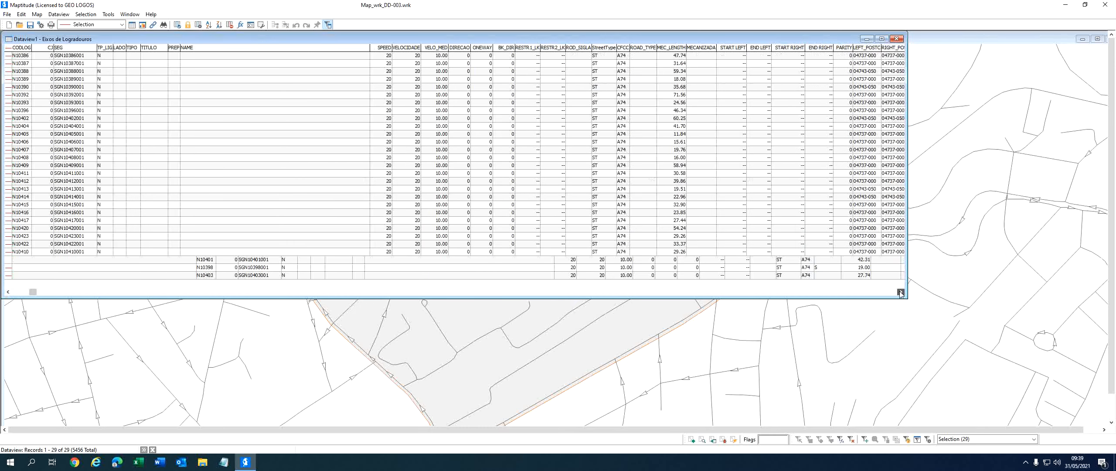
pyautogui.click(843, 49)
pyautogui.rightClick(843, 49)
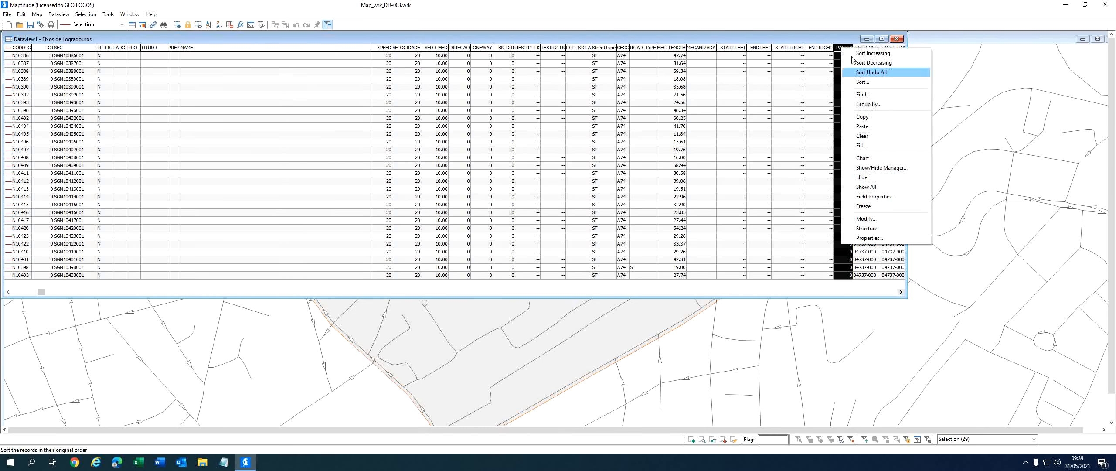
pyautogui.click(874, 145)
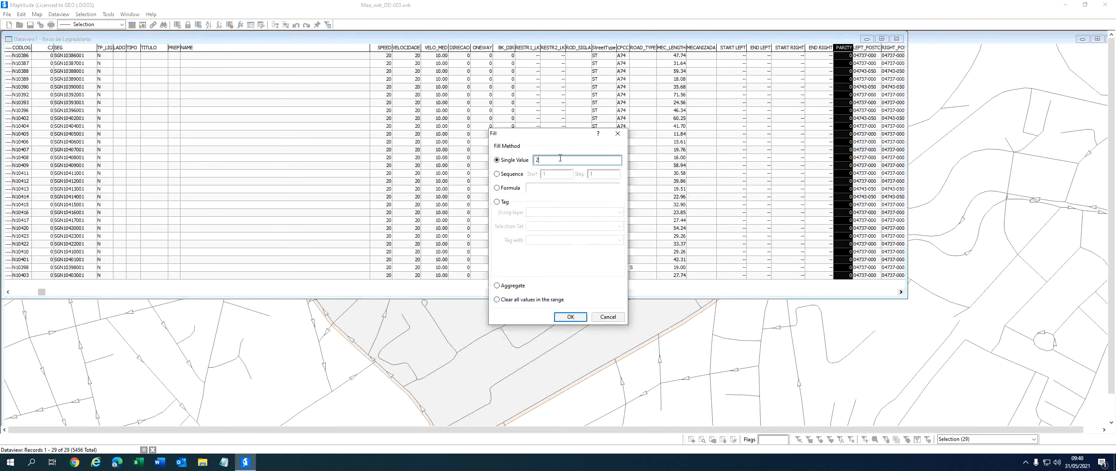
pyautogui.click(570, 316)
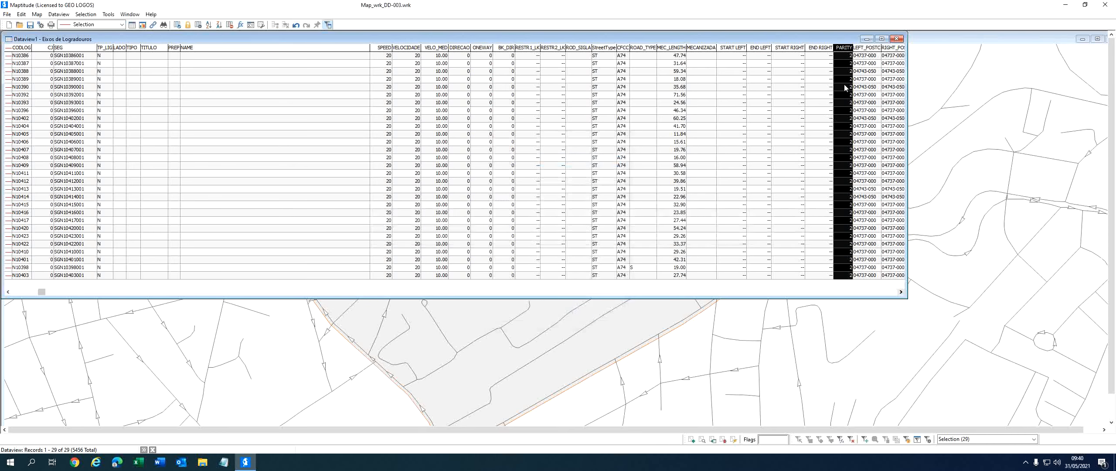
pyautogui.click(897, 39)
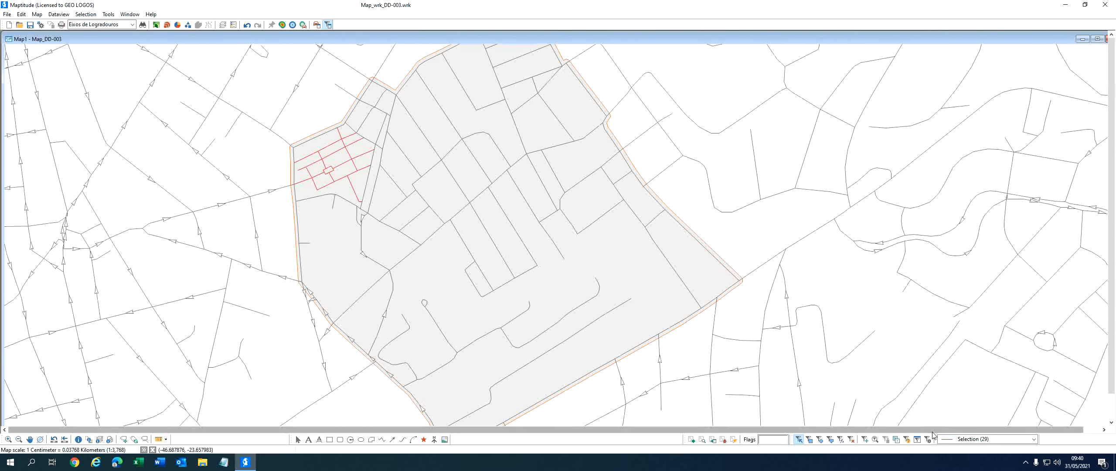
# - Clear the street selection, load the GEO-ITI-COLETA add-in and open its itinerary toolbox for sector DD-003
pyautogui.click(853, 441)
pyautogui.click(108, 15)
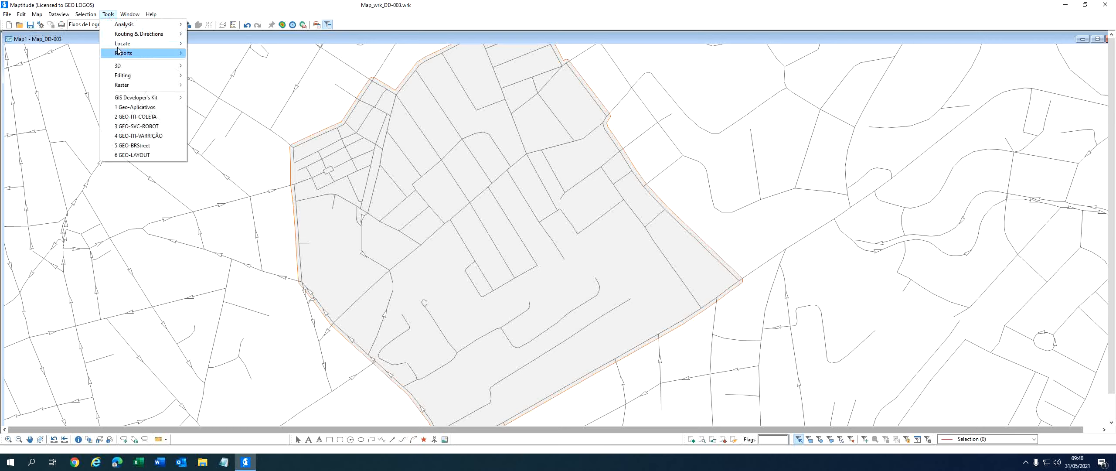
pyautogui.click(131, 117)
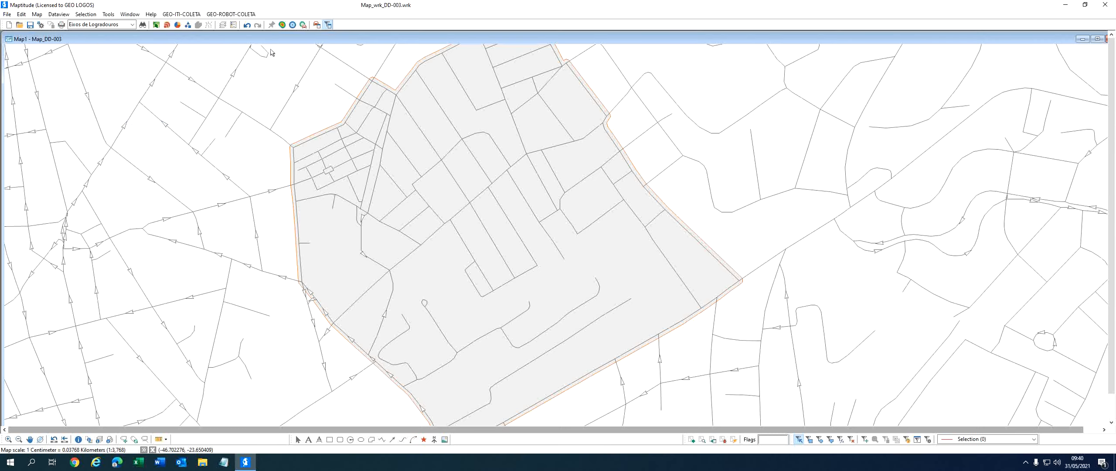
pyautogui.scroll(-1, 286, 99)
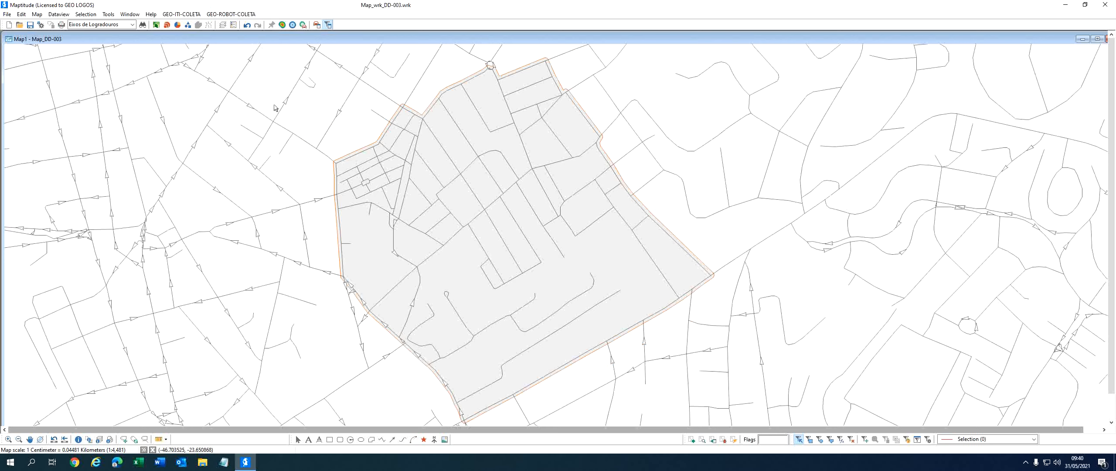
pyautogui.click(193, 14)
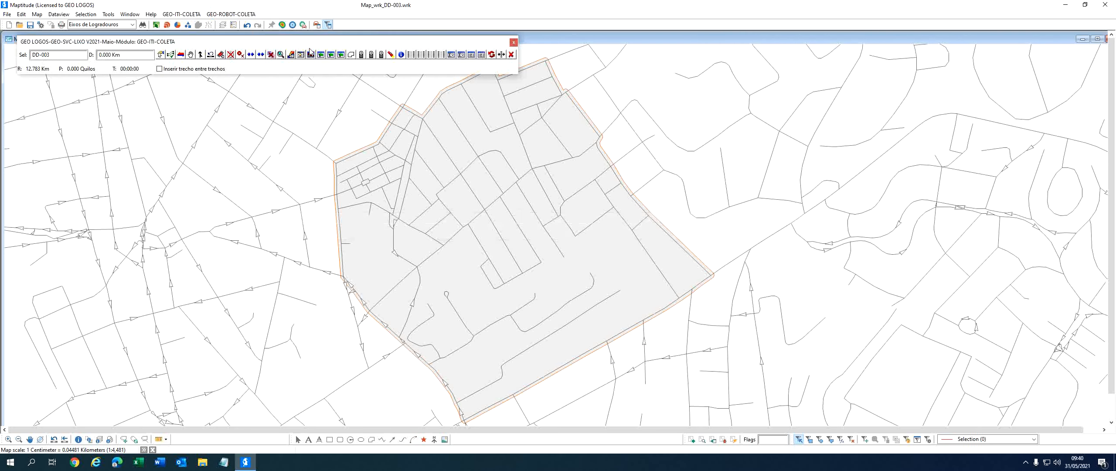
# - Display the sector's restricted streets with the preference Exibir Vias Restritas e Trechos não assinalados no Setor and return to the map
pyautogui.click(409, 55)
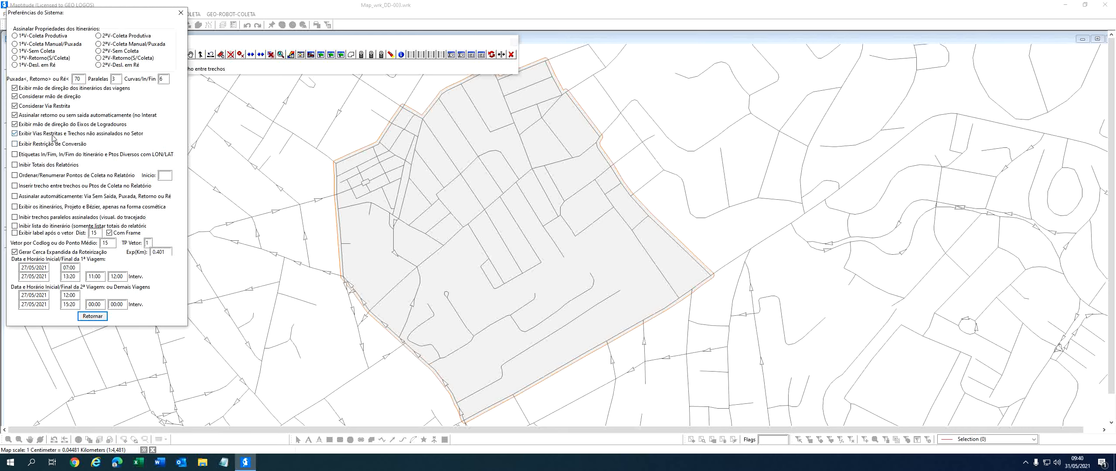
pyautogui.click(15, 134)
pyautogui.click(546, 247)
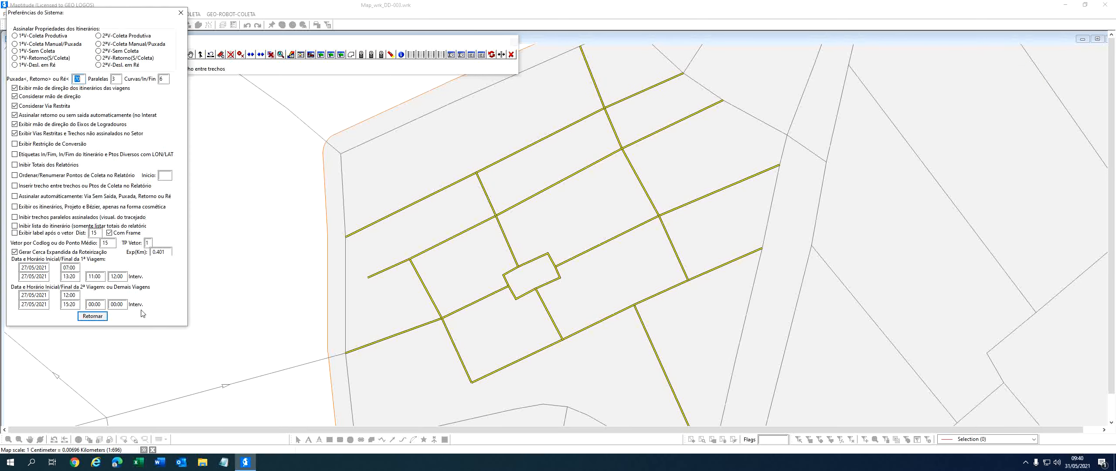
pyautogui.click(106, 314)
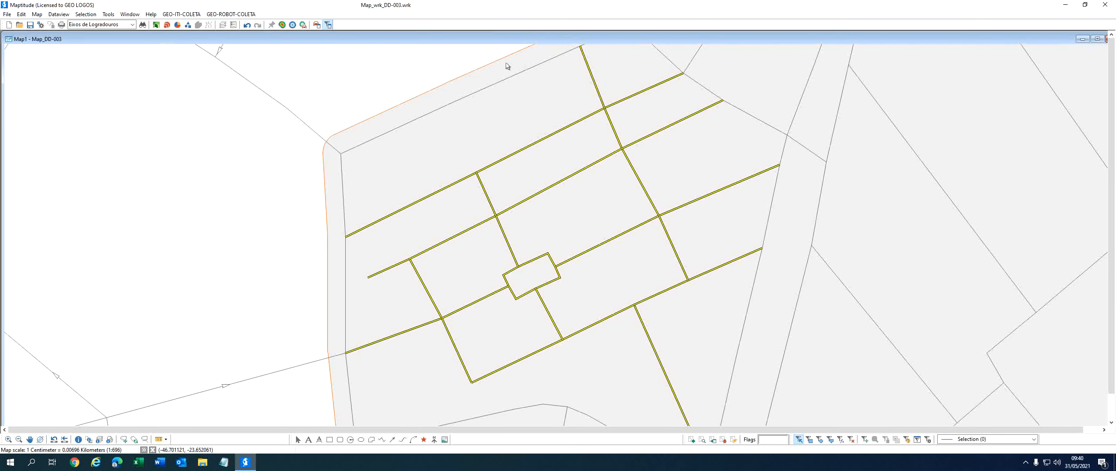
# - Check the Vias Restritas set in the Eixos de Logradouros selection sets and close the dialog
pyautogui.click(86, 13)
pyautogui.click(88, 35)
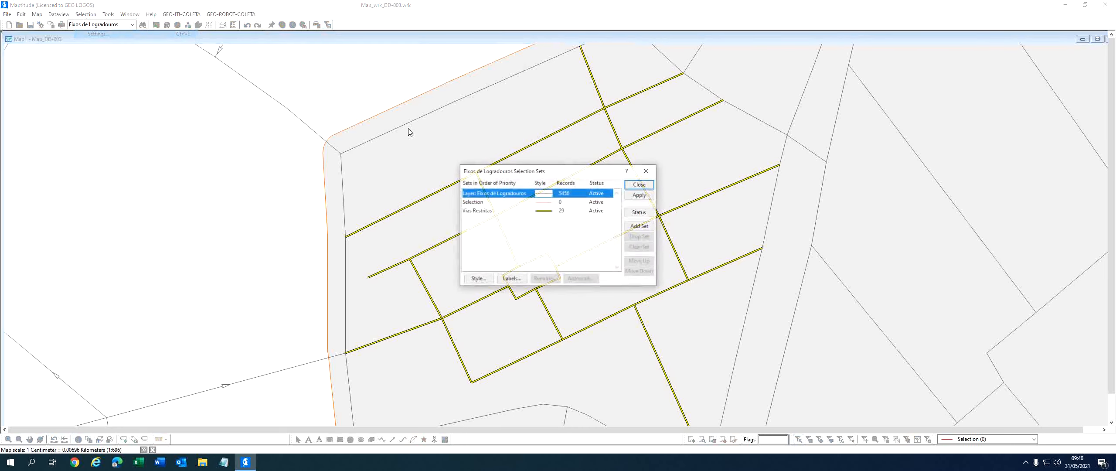
pyautogui.click(641, 184)
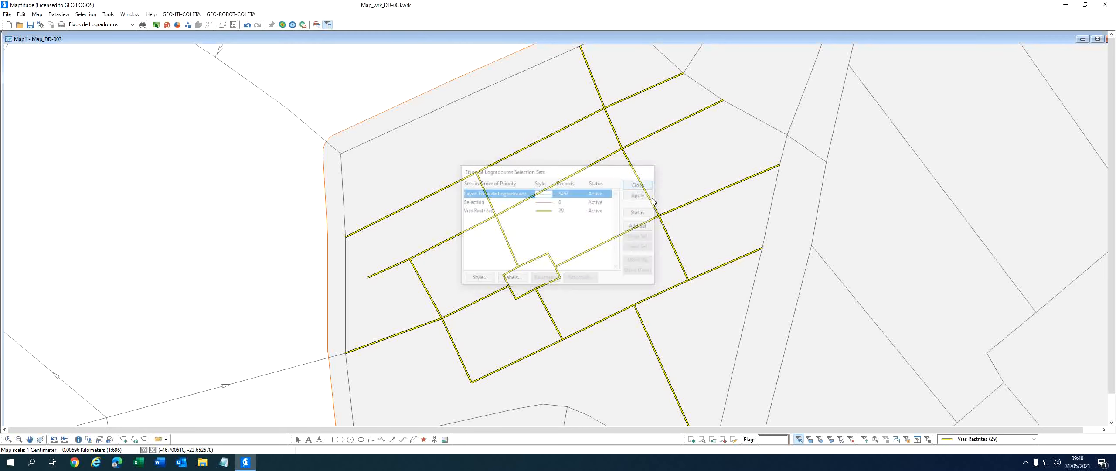
# - Examine the highlighted restricted streets in relation to the surrounding streets and the whole DD-003 sector
pyautogui.scroll(-2, 586, 216)
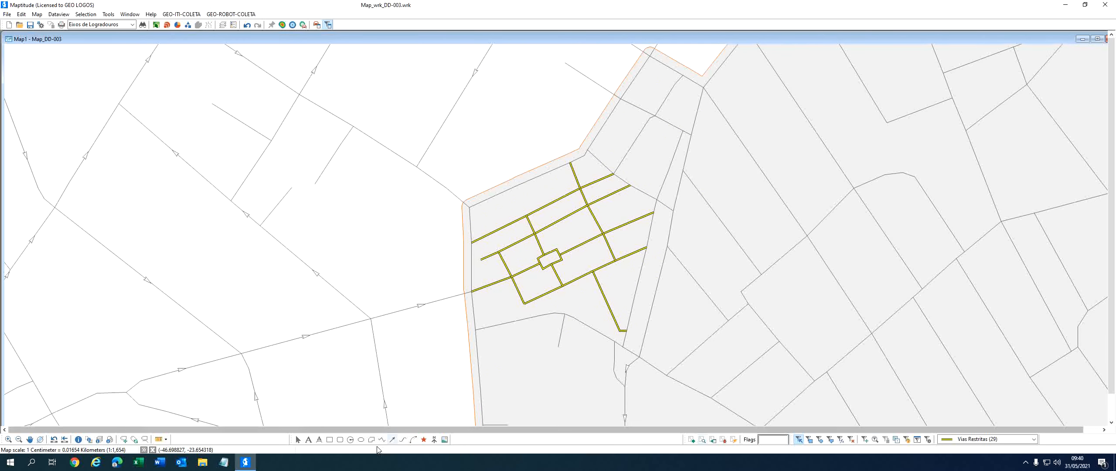
pyautogui.click(29, 439)
pyautogui.moveTo(535, 319); pyautogui.dragTo(403, 241)
pyautogui.scroll(-2, 403, 241)
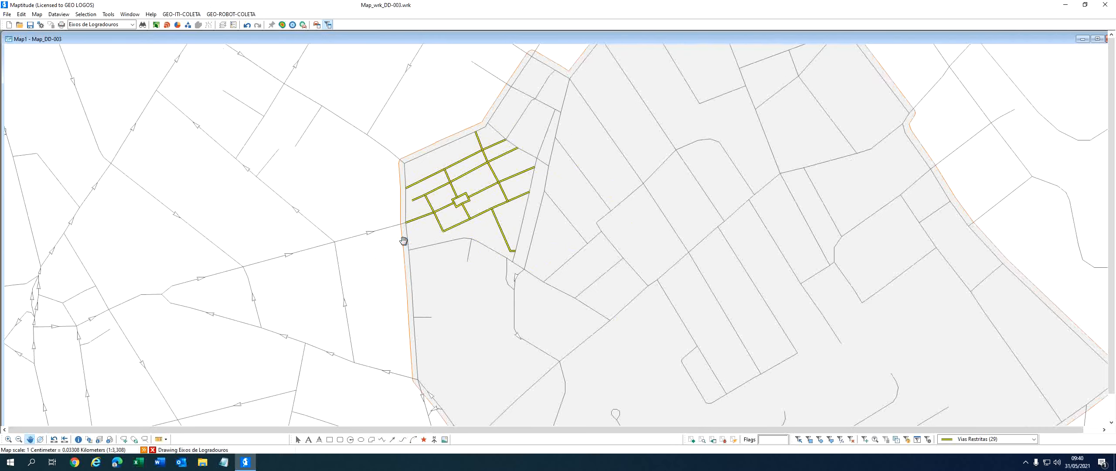
pyautogui.moveTo(543, 252); pyautogui.dragTo(473, 222)
pyautogui.moveTo(612, 236); pyautogui.dragTo(584, 219)
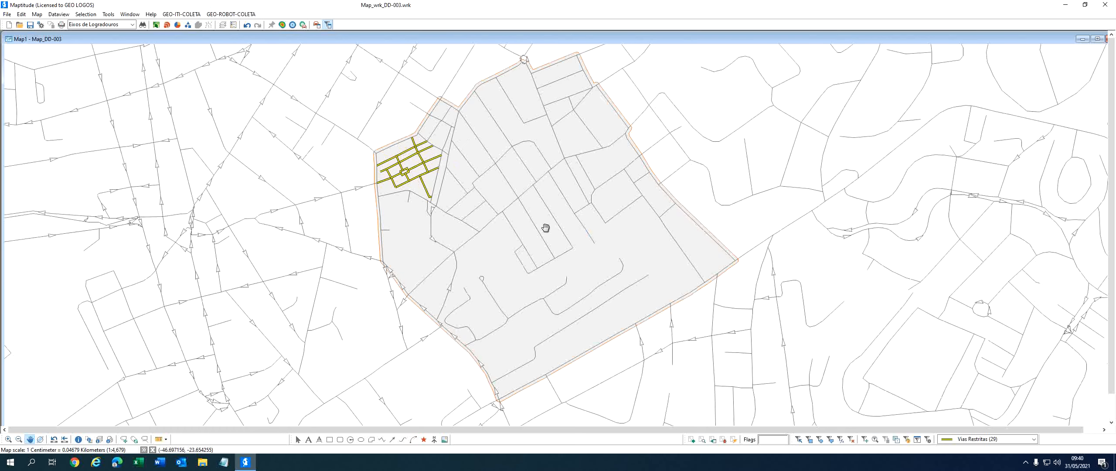
pyautogui.moveTo(536, 221); pyautogui.dragTo(558, 233)
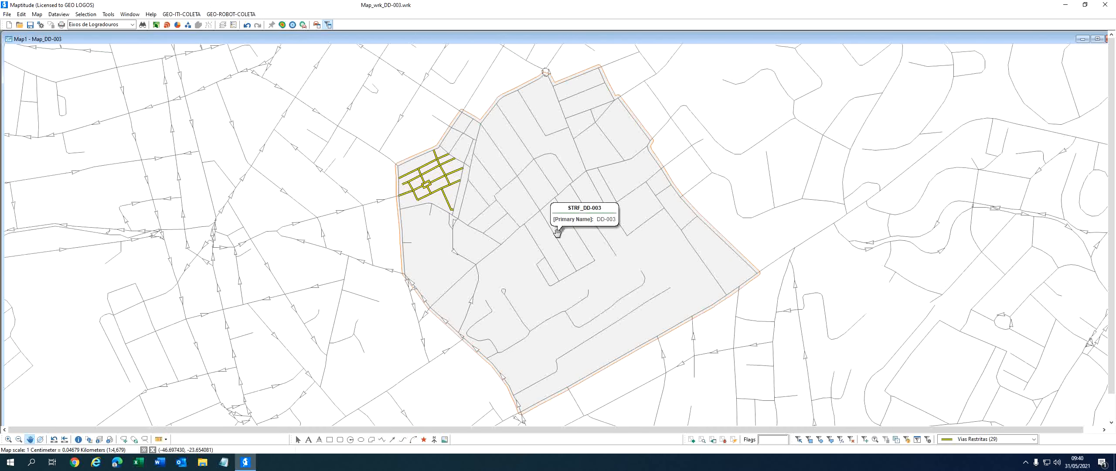
pyautogui.moveTo(553, 232)
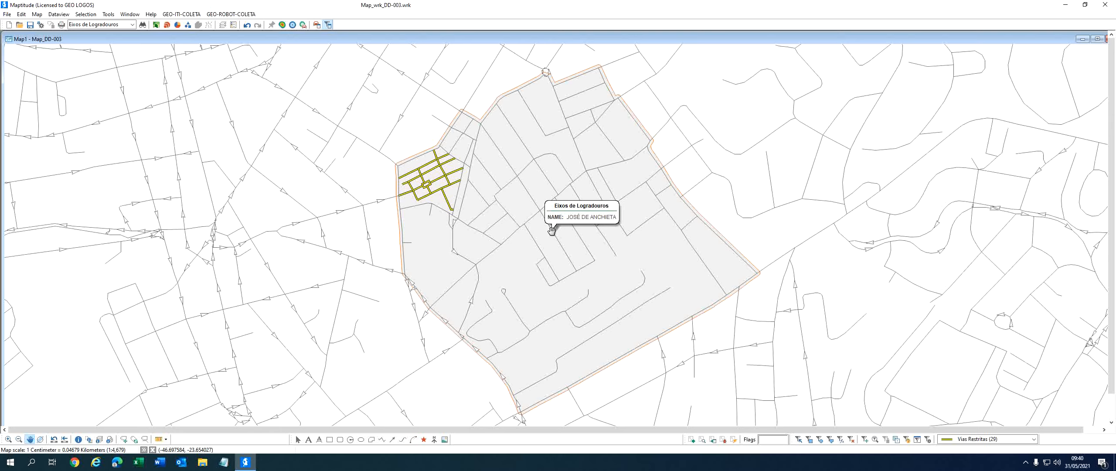
# - Open the GEO-ITI-COLETA toolbox and mark the first itinerary stretches northwest along the sector's southwestern boundary, starting at its southern corner
pyautogui.click(174, 15)
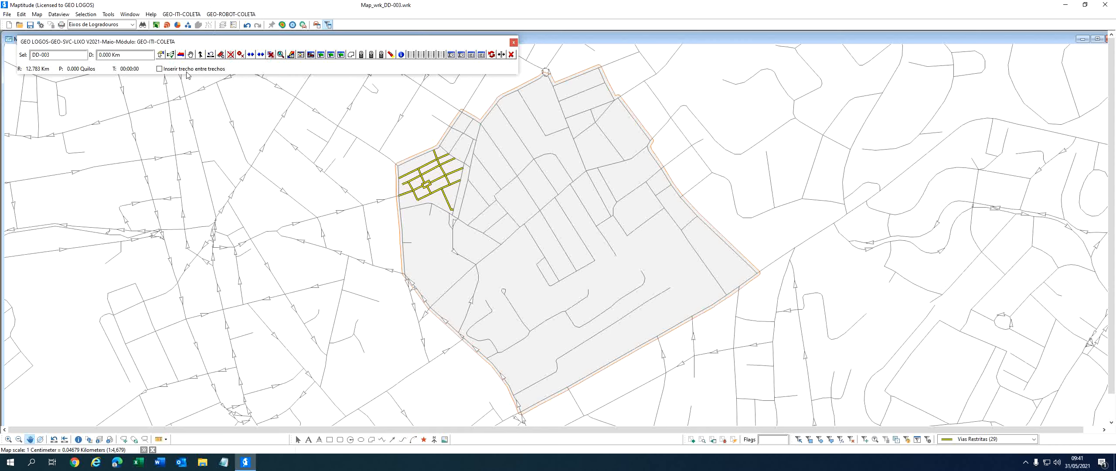
pyautogui.scroll(1, 298, 123)
pyautogui.scroll(-1, 298, 123)
pyautogui.click(161, 54)
pyautogui.click(520, 406)
pyautogui.click(462, 338)
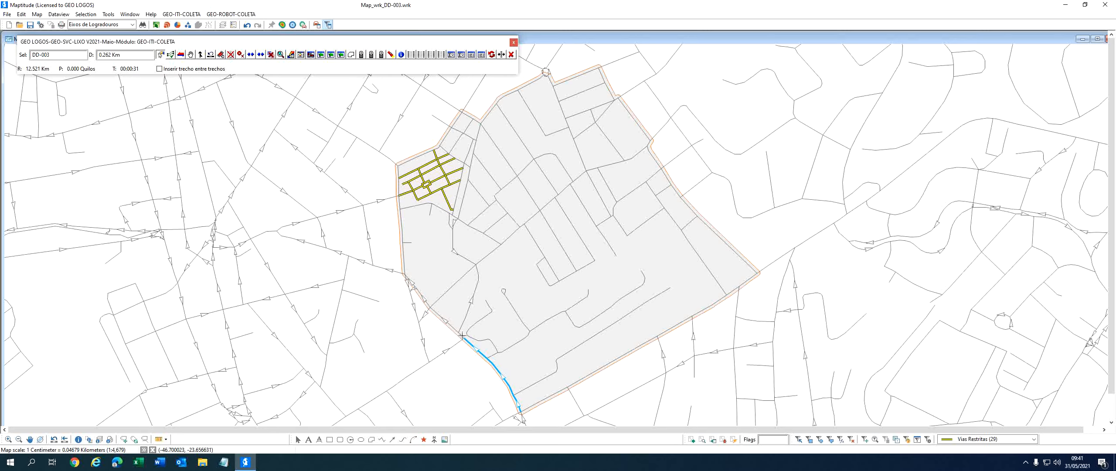
pyautogui.click(430, 306)
pyautogui.scroll(1, 427, 295)
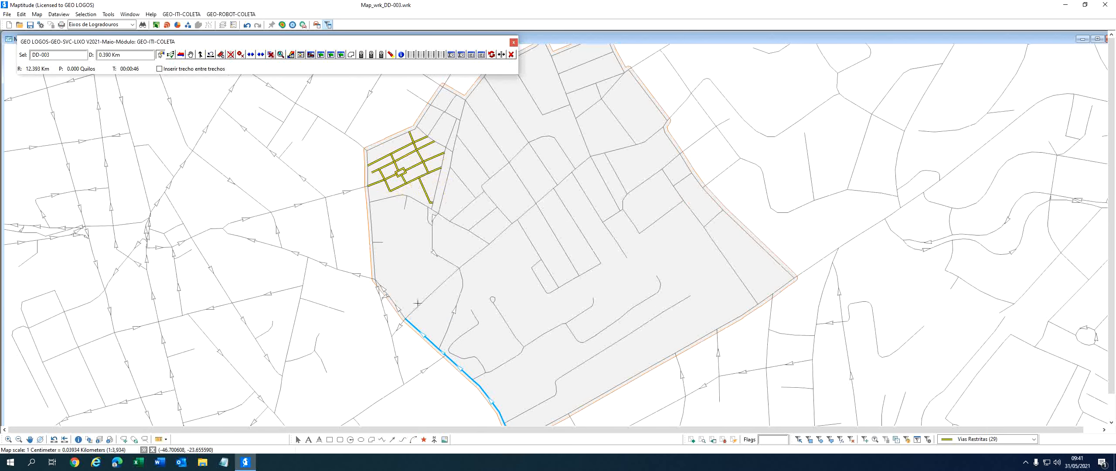
# - Try to mark a stretch not connected to the itinerary, dismiss the note, and mark the connected street running northeast from the last stretch
pyautogui.click(475, 267)
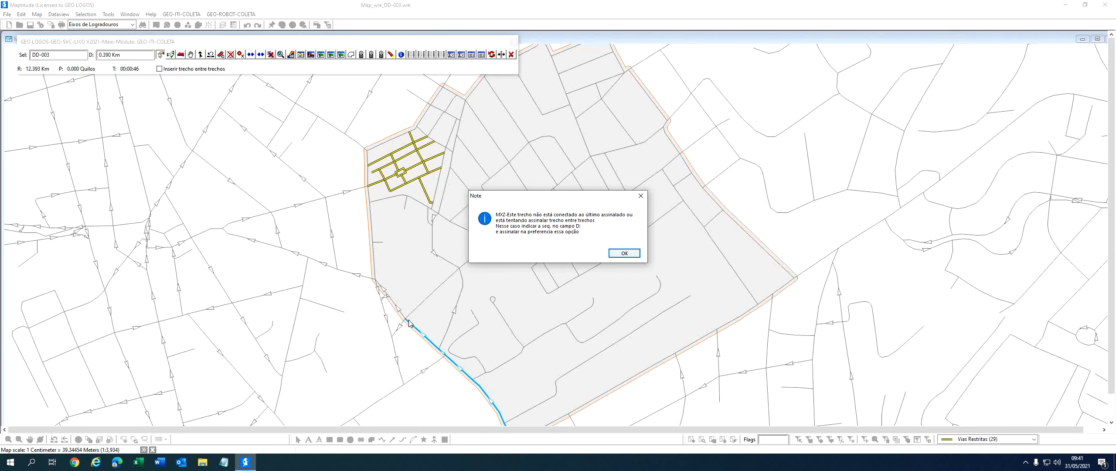
pyautogui.click(624, 252)
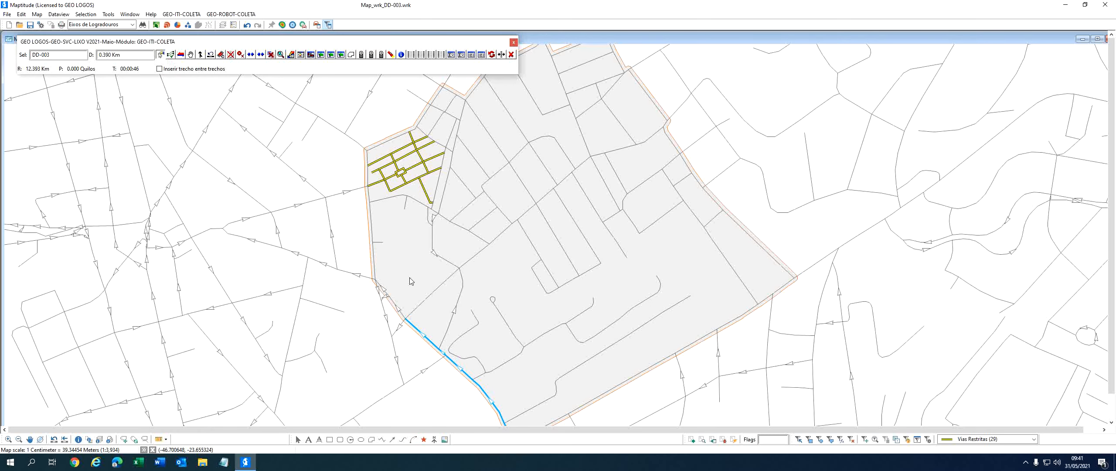
pyautogui.click(424, 302)
pyautogui.scroll(-1, 439, 284)
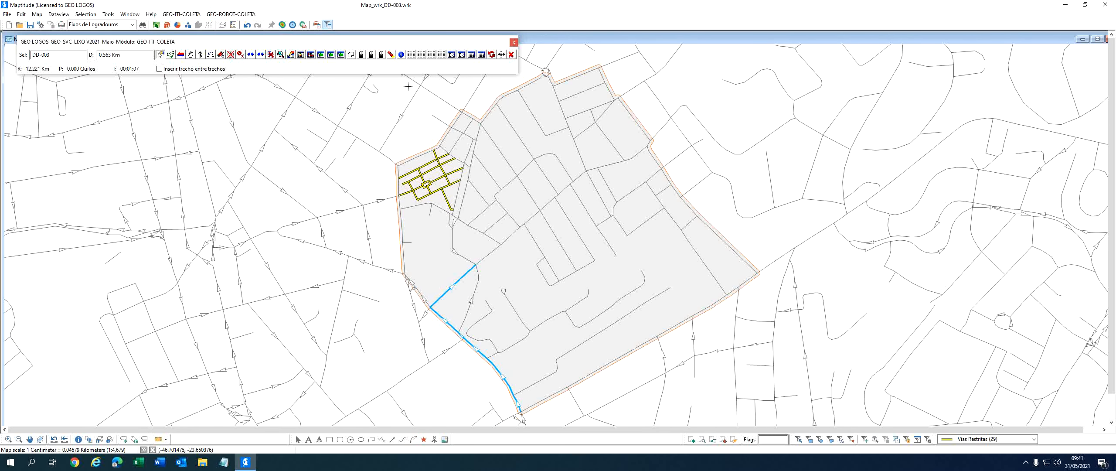
# - Review the system preferences for the itinerary's direction-of-travel and restricted-street options and return to the map
pyautogui.click(409, 56)
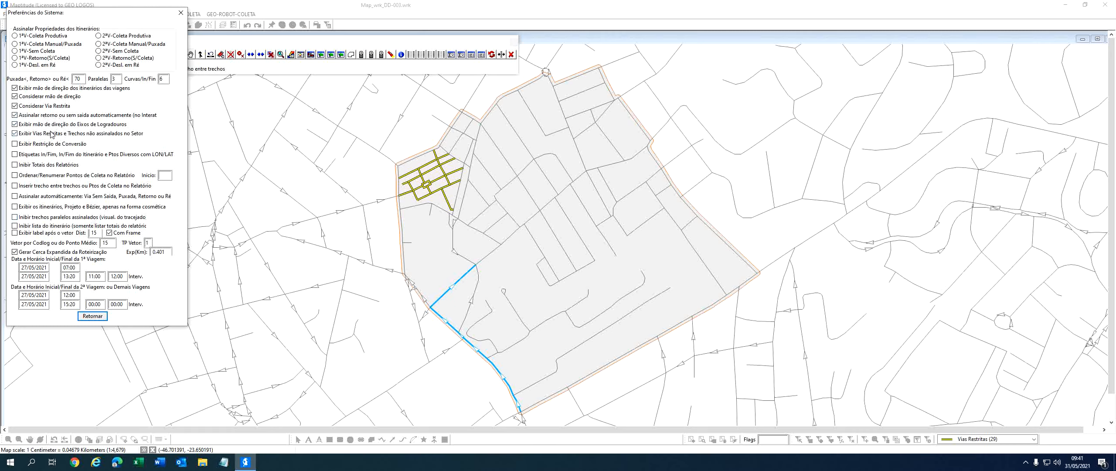
pyautogui.click(92, 316)
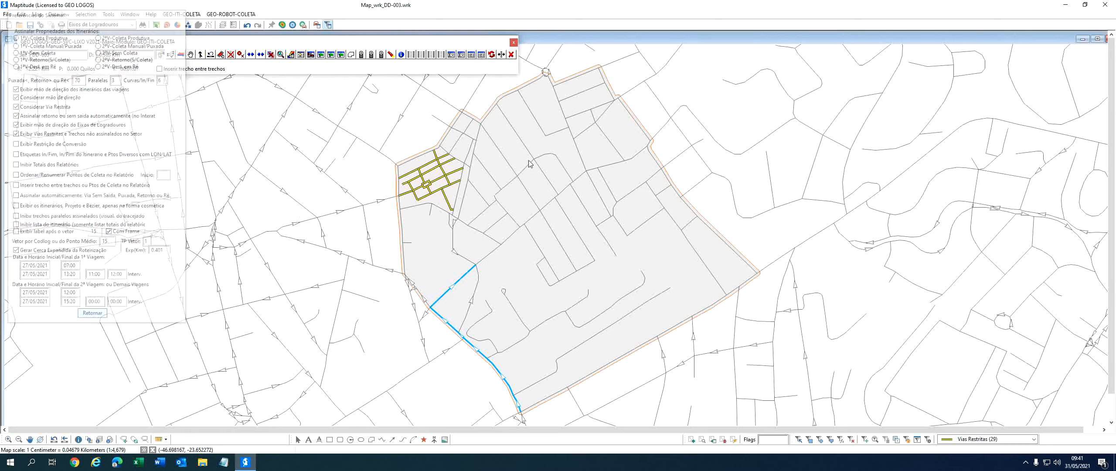
# - Mark the street running northeast from the itinerary's end as collection, and remove that marking
pyautogui.click(159, 55)
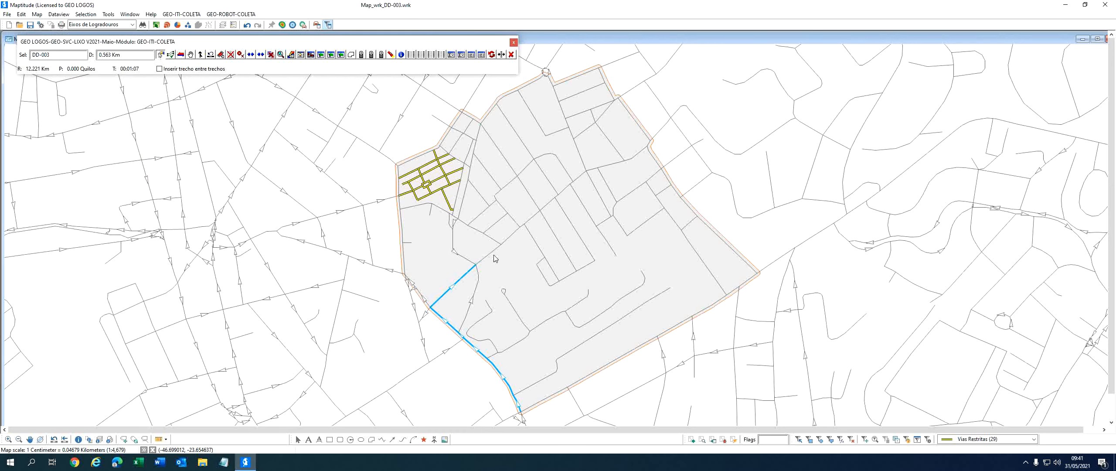
pyautogui.click(509, 242)
pyautogui.click(510, 240)
pyautogui.click(231, 55)
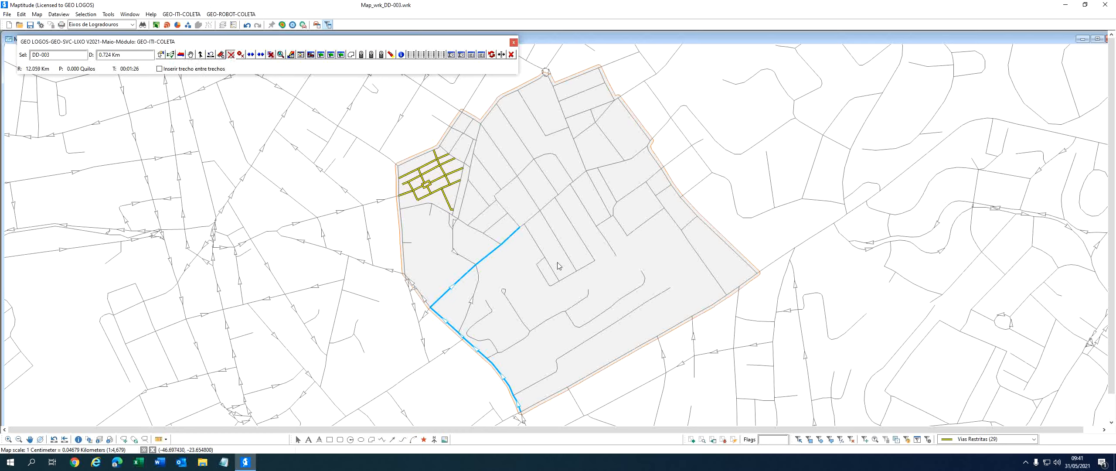
# - Try to mark the one-way street running northwest from the itinerary's end against its permitted direction, and dismiss the note
pyautogui.click(488, 255)
pyautogui.click(464, 257)
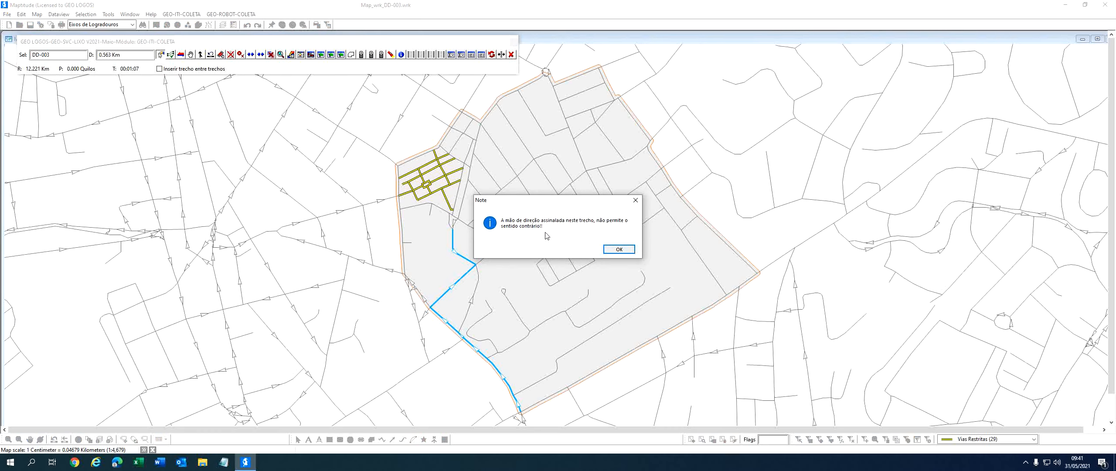
pyautogui.click(619, 249)
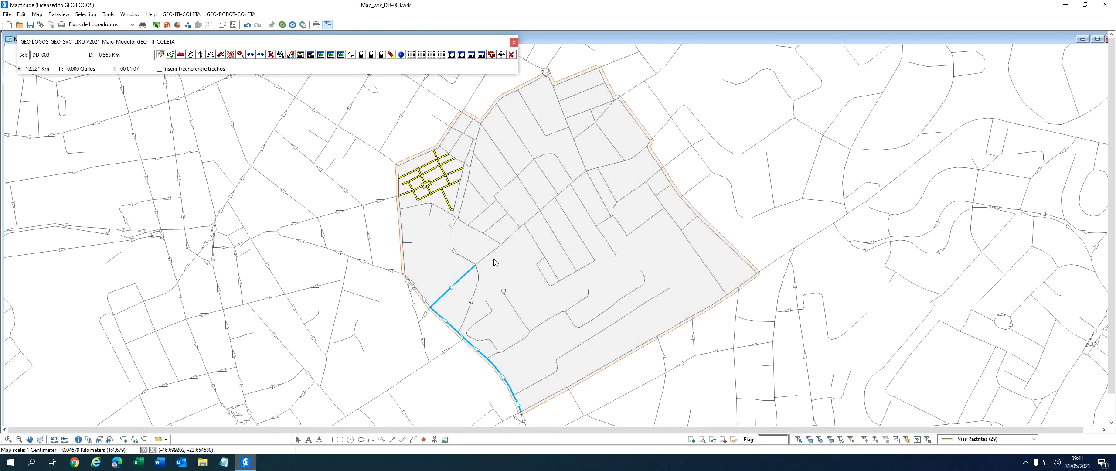
# - Mark collection stretches northeast along the street, southeast down the long block, across its end and back northwest
pyautogui.click(502, 250)
pyautogui.click(517, 230)
pyautogui.click(535, 217)
pyautogui.click(549, 231)
pyautogui.click(584, 266)
pyautogui.click(564, 211)
# - Continue the itinerary northwest around the curved end of the next block, back southeast, and along the short stretch northeast
pyautogui.scroll(1, 524, 180)
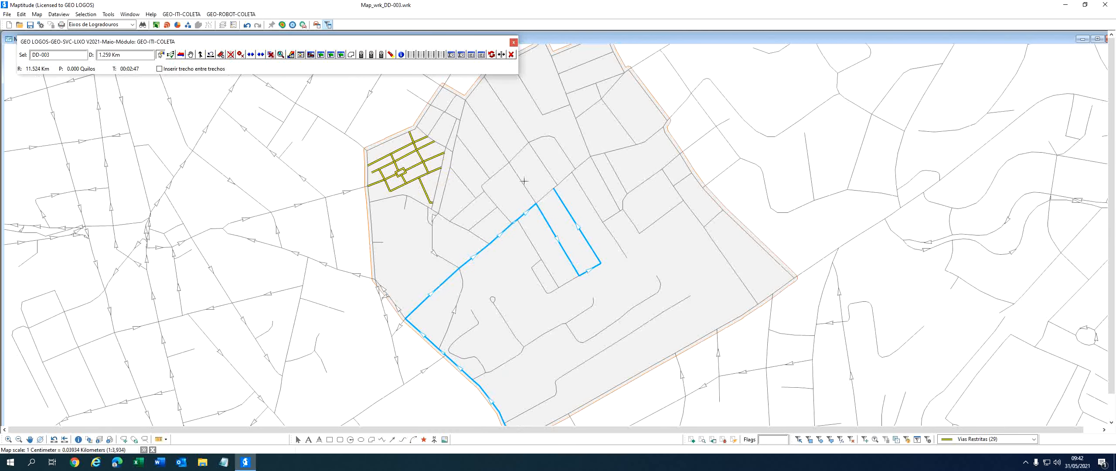
pyautogui.click(555, 187)
pyautogui.click(541, 138)
pyautogui.click(572, 163)
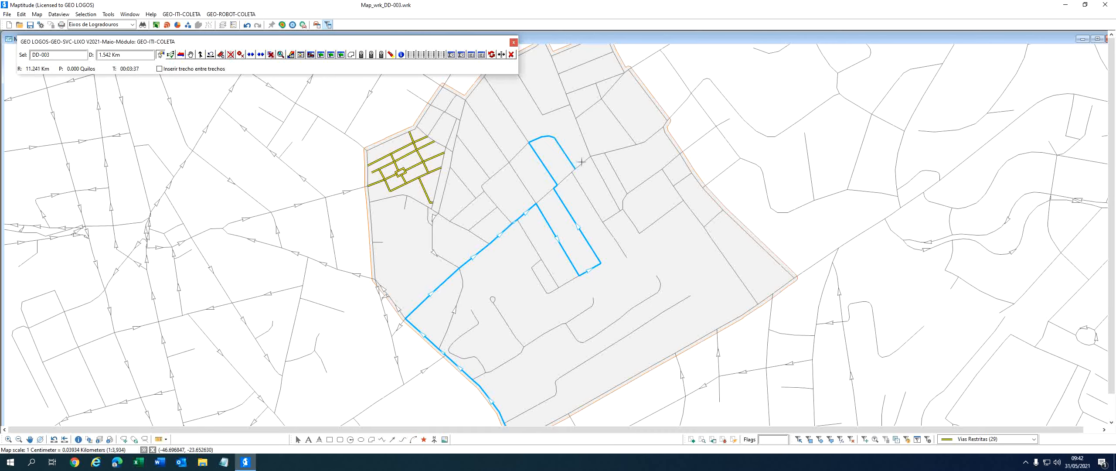
pyautogui.click(582, 162)
# - Create parallel lines for the two streets running southeast from the ends of the last marked stretch
pyautogui.scroll(1, 619, 167)
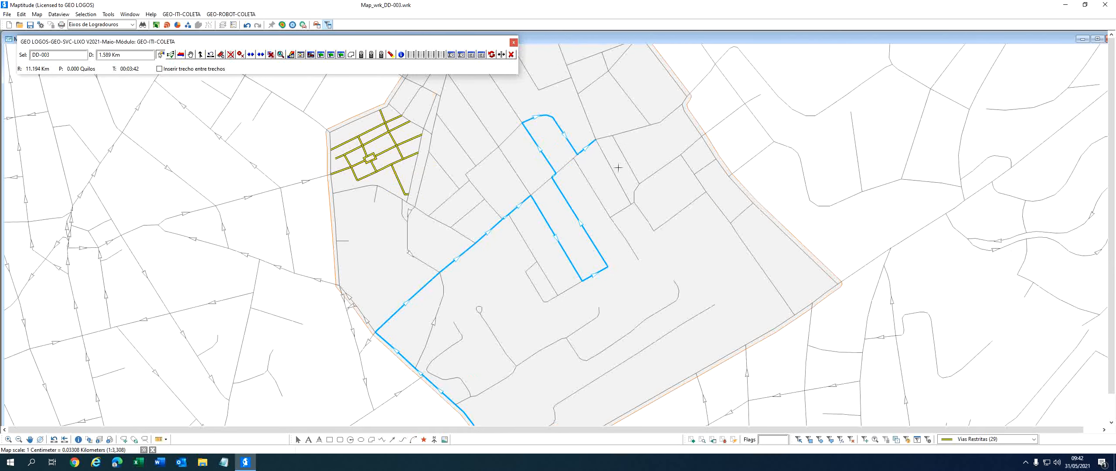
pyautogui.click(31, 440)
pyautogui.moveTo(585, 157); pyautogui.dragTo(487, 229)
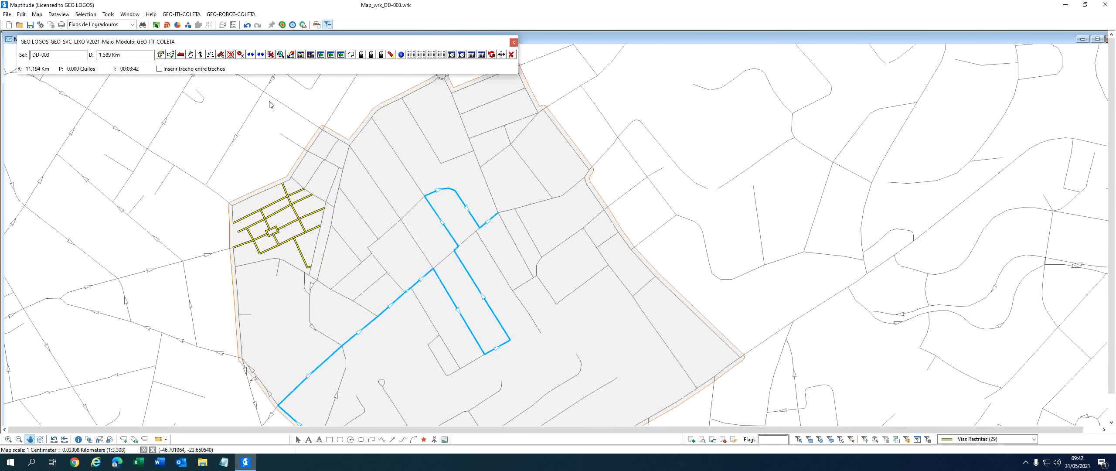
pyautogui.click(231, 54)
pyautogui.scroll(1, 546, 190)
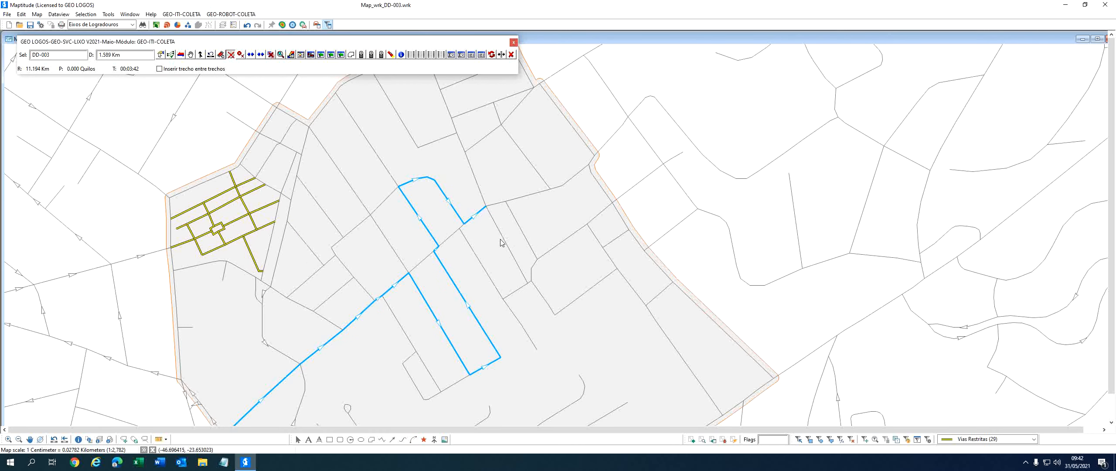
pyautogui.click(260, 55)
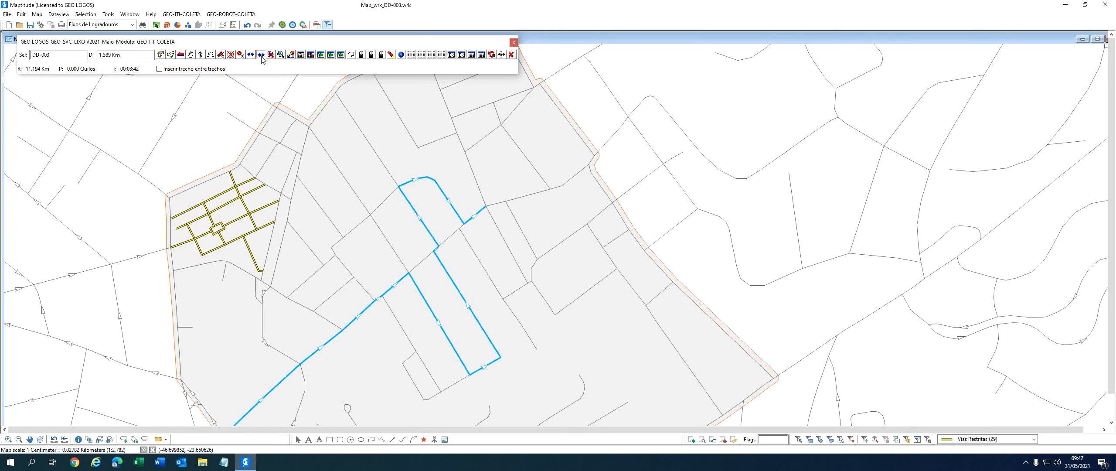
pyautogui.click(487, 274)
pyautogui.scroll(1, 565, 232)
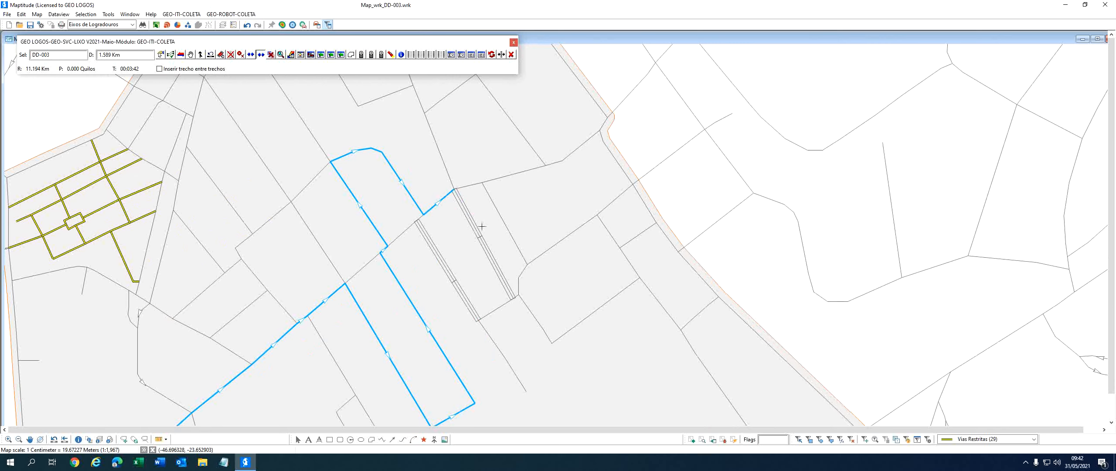
# - Mark the eastern street's upper parallels out in blue and back in brown, and the short stretch continuing east
pyautogui.click(161, 55)
pyautogui.click(469, 226)
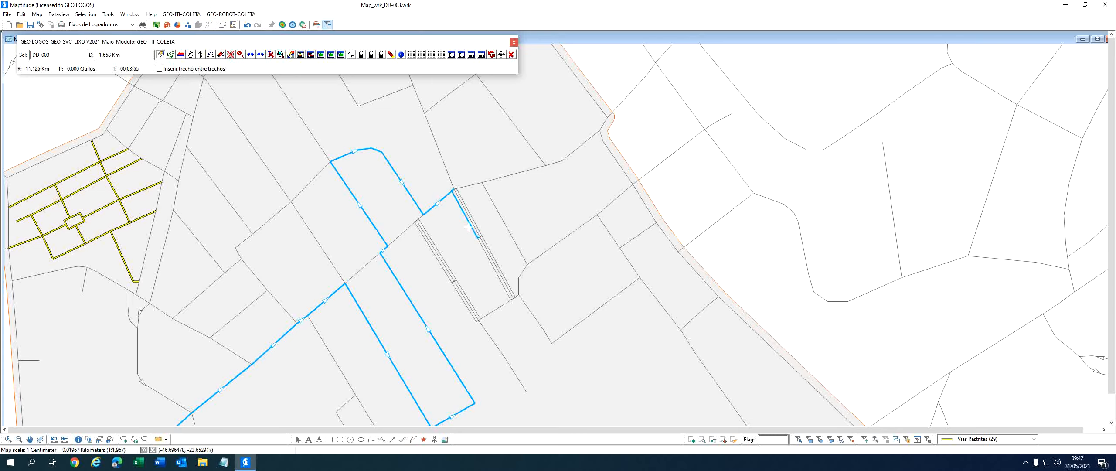
pyautogui.click(180, 55)
pyautogui.click(476, 223)
pyautogui.click(469, 185)
# - Delete the unused parallels left on the two streets southeast of the itinerary
pyautogui.scroll(-1, 531, 208)
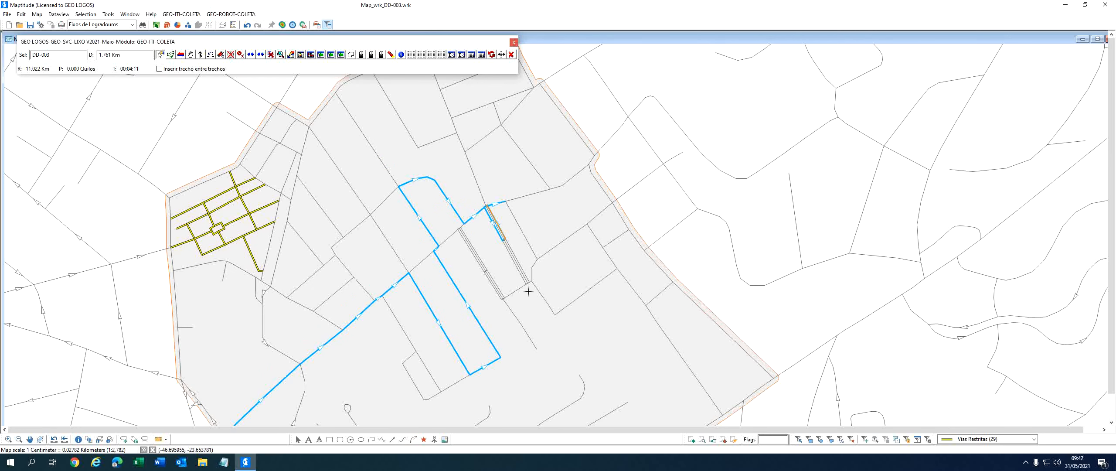
pyautogui.moveTo(528, 290)
pyautogui.click(270, 55)
pyautogui.click(476, 262)
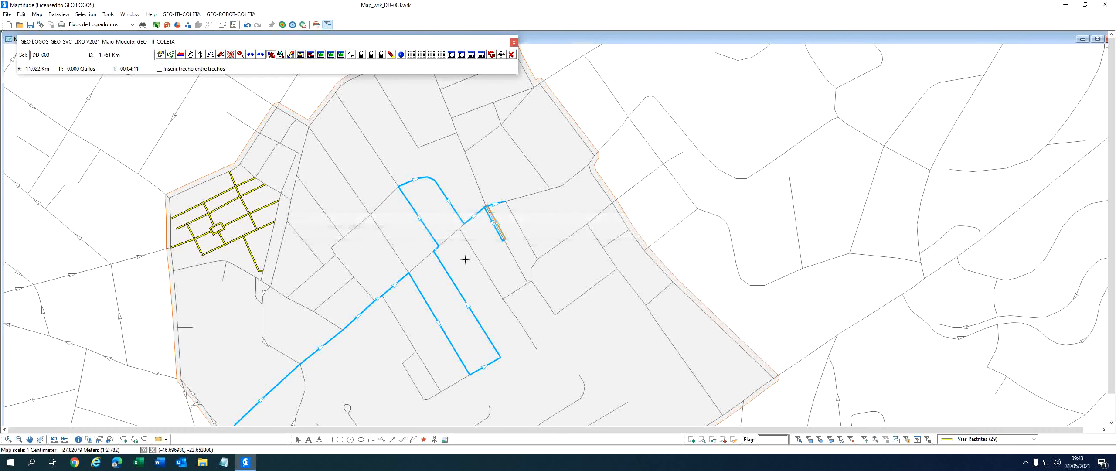
# - Create parallel lines for the street running southeast from the itinerary's current end
pyautogui.scroll(1, 609, 266)
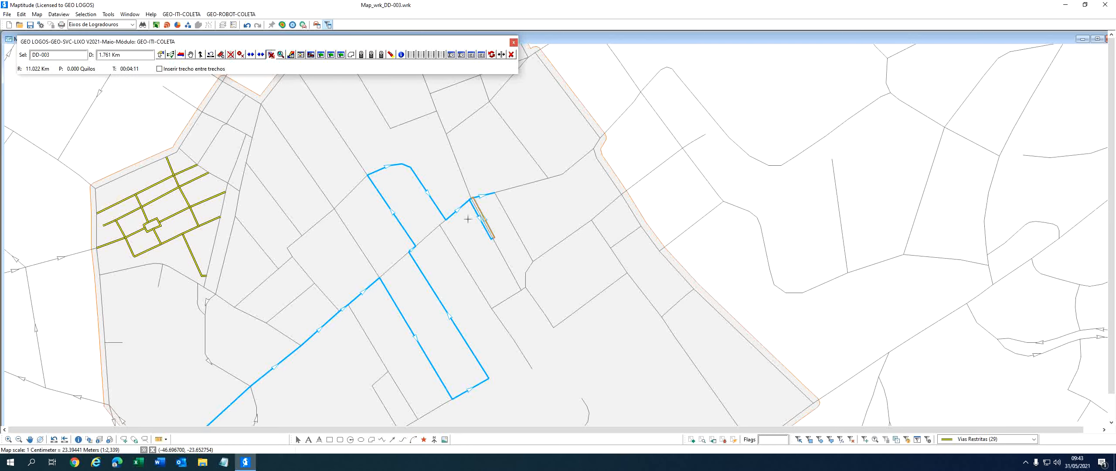
pyautogui.scroll(1, 531, 219)
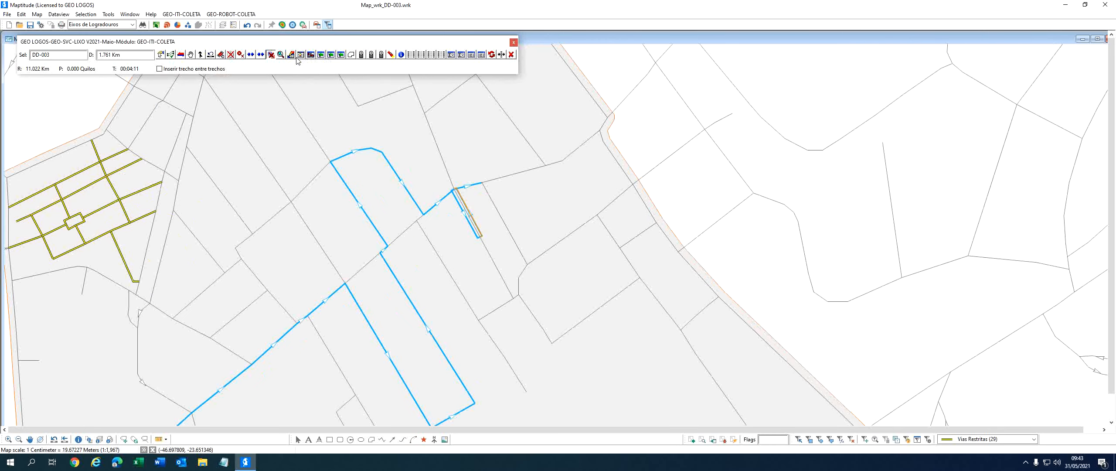
pyautogui.click(260, 54)
pyautogui.click(532, 221)
pyautogui.scroll(1, 558, 192)
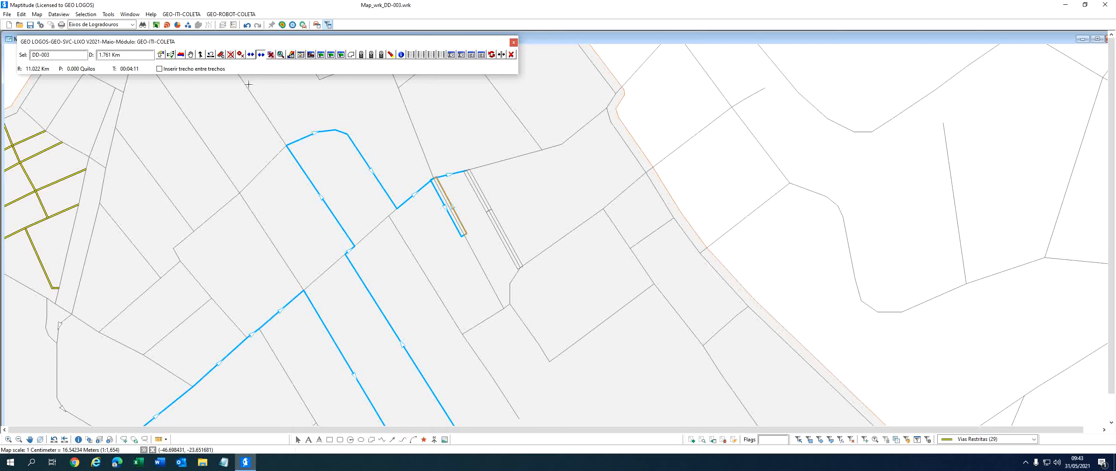
# - Mark this street's upper parallels out in cyan and back in blue, and the stretch continuing northeast
pyautogui.click(199, 55)
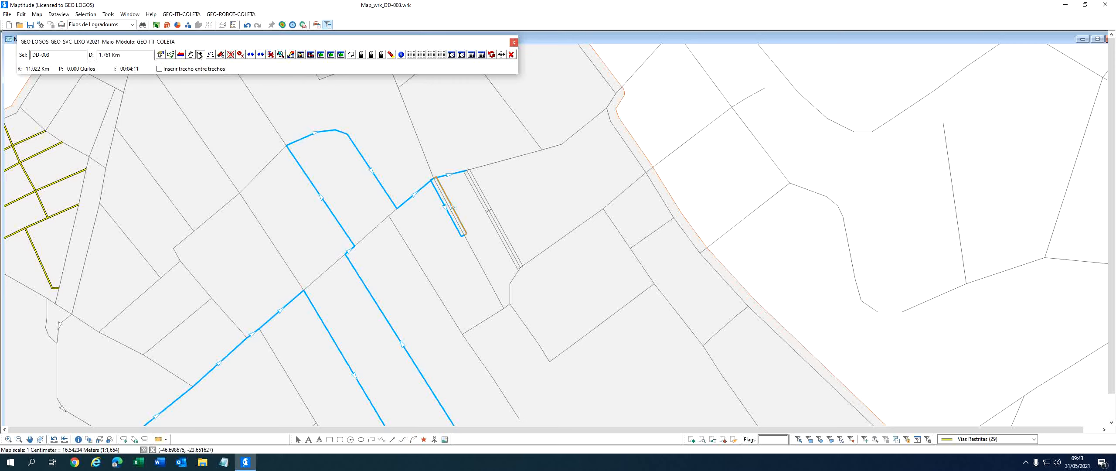
pyautogui.click(480, 204)
pyautogui.scroll(1, 543, 178)
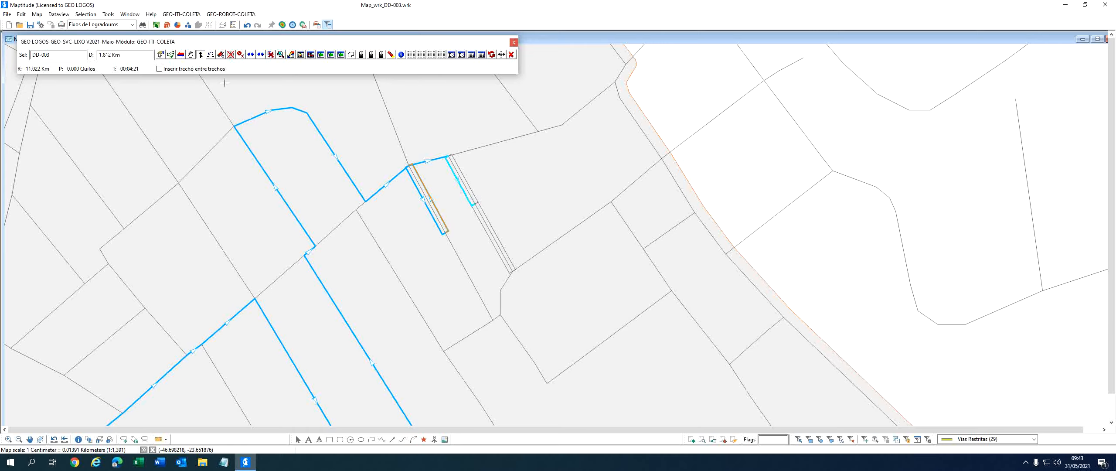
pyautogui.click(159, 55)
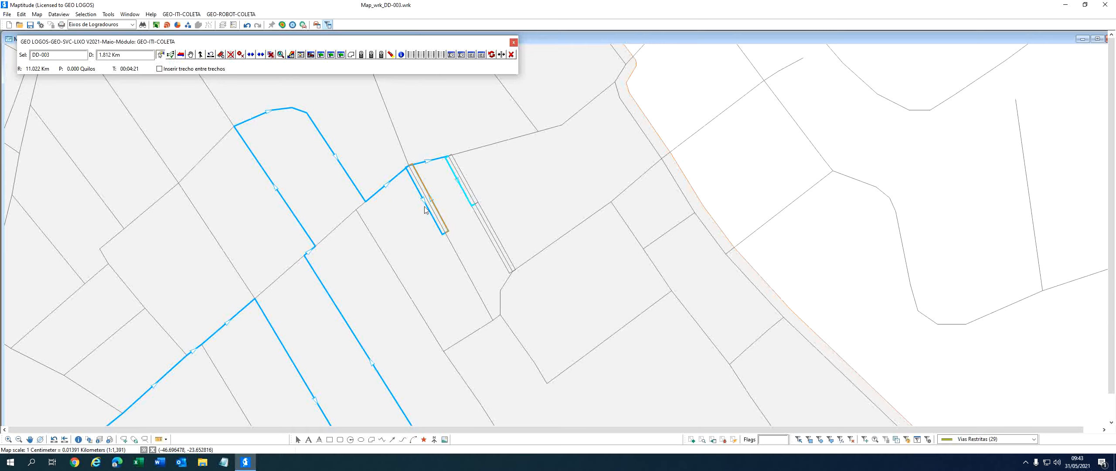
pyautogui.click(475, 192)
pyautogui.click(479, 149)
# - Delete the unused parallels on the lower half of the street just marked in cyan and blue
pyautogui.scroll(1, 479, 150)
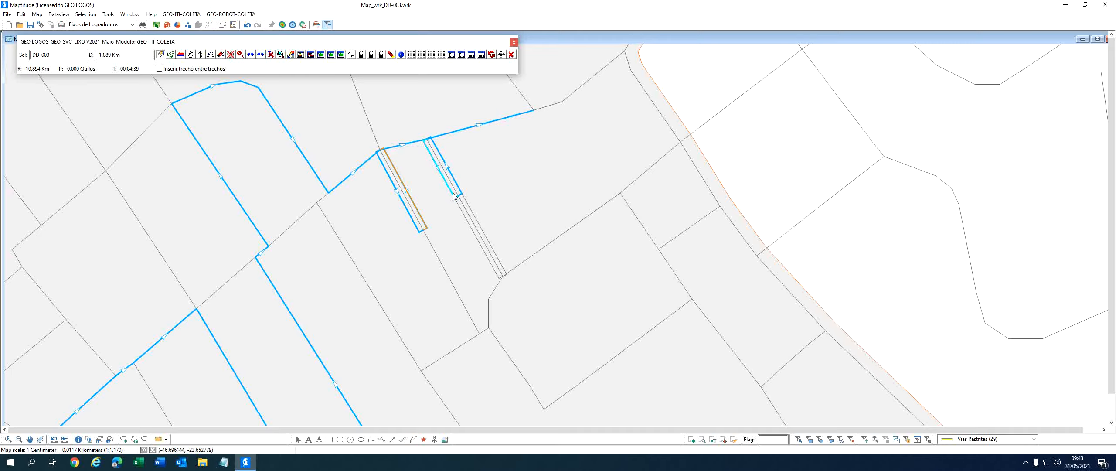
pyautogui.click(276, 58)
pyautogui.click(476, 240)
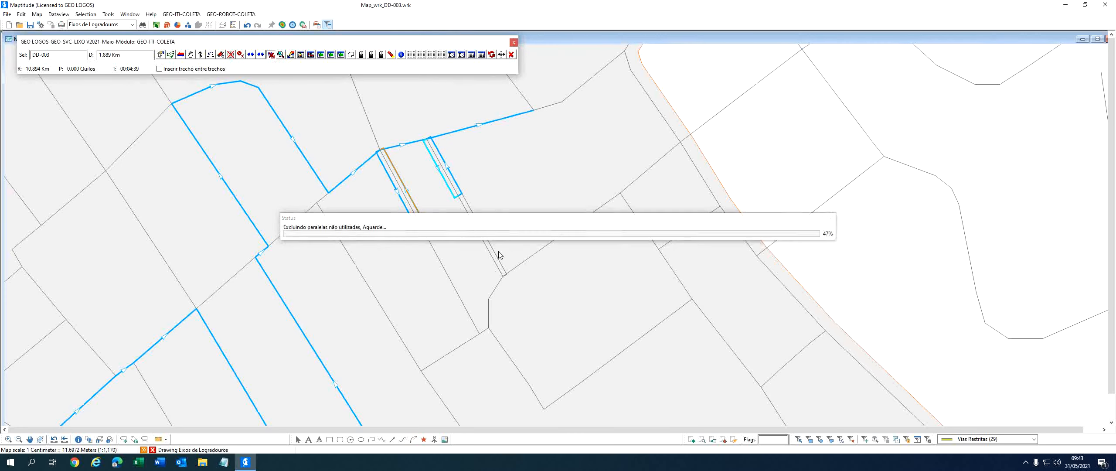
# - Mark collection stretches northeast to the sector's eastern boundary and southeast along it to the first cross street
pyautogui.scroll(-1, 527, 195)
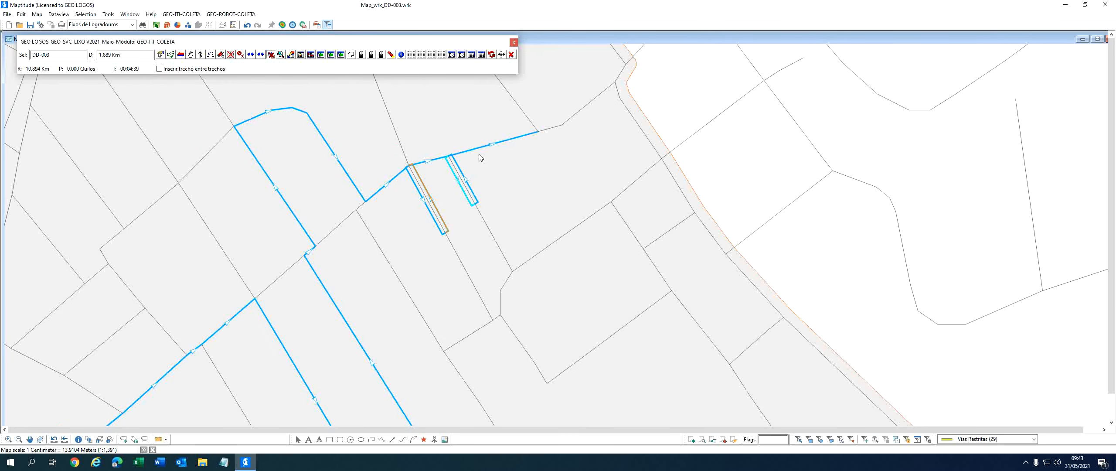
pyautogui.click(159, 55)
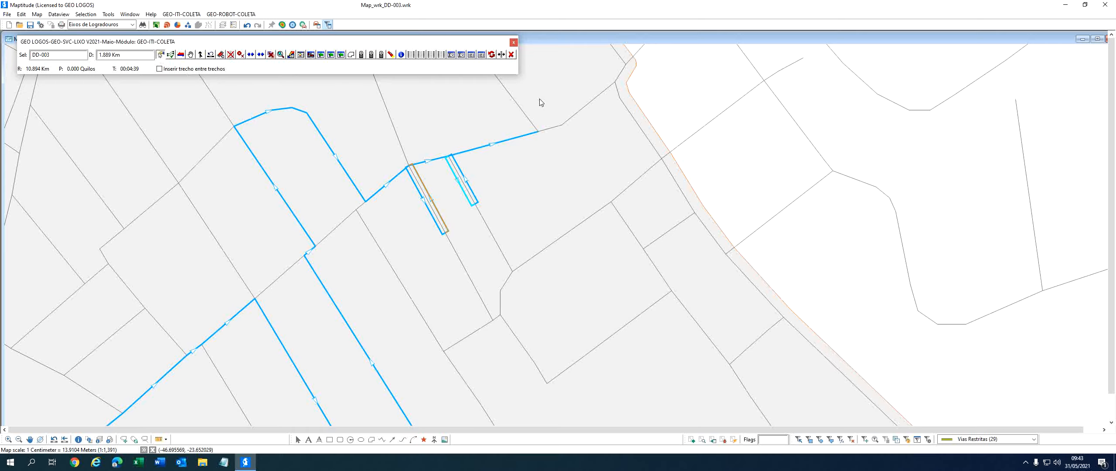
pyautogui.click(567, 121)
pyautogui.click(626, 112)
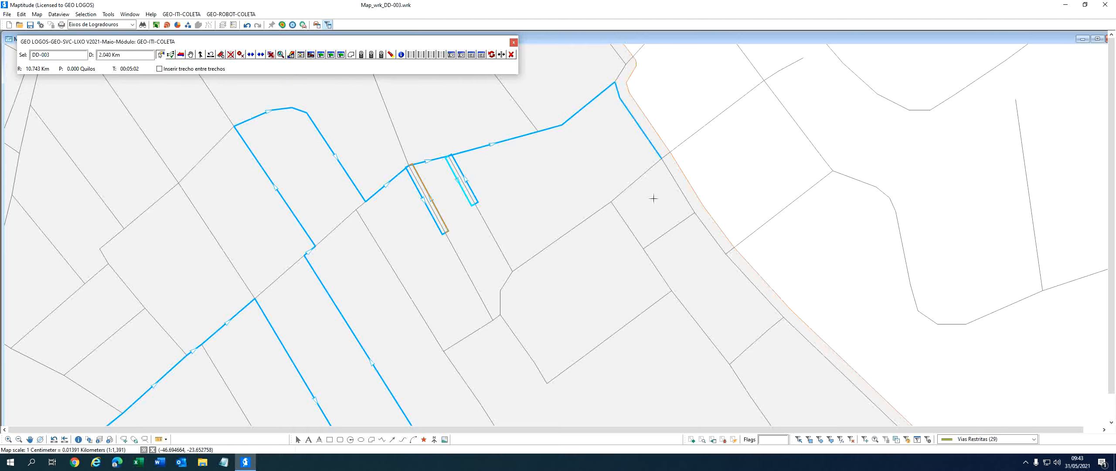
# - Mark the first cross street out and back with a return line, and the next boundary stretch southeast as collection
pyautogui.click(208, 56)
pyautogui.click(623, 193)
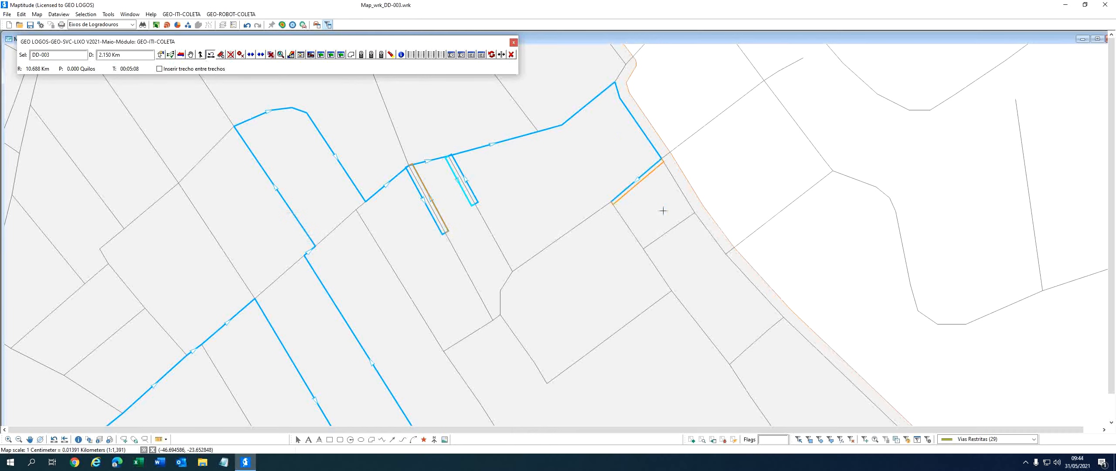
pyautogui.click(160, 56)
pyautogui.click(665, 214)
pyautogui.scroll(1, 661, 222)
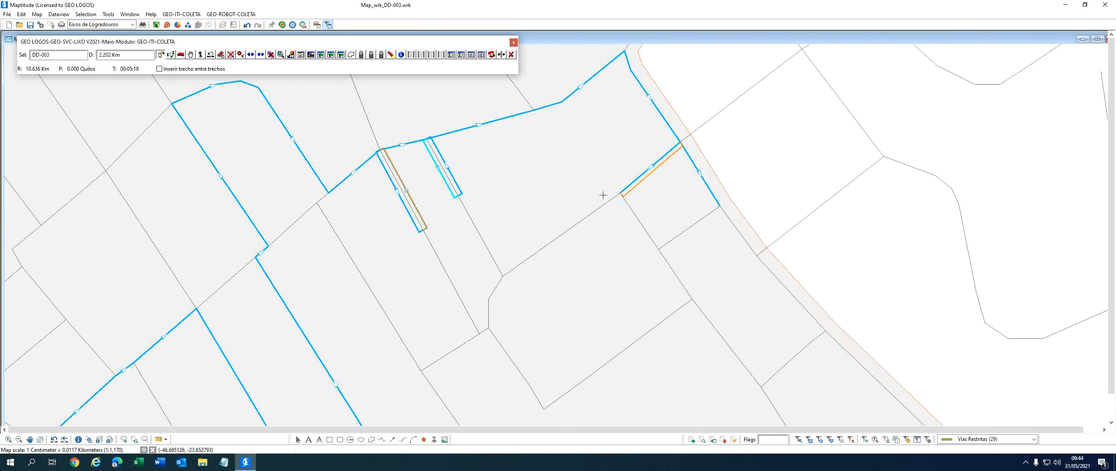
pyautogui.scroll(-1, 603, 195)
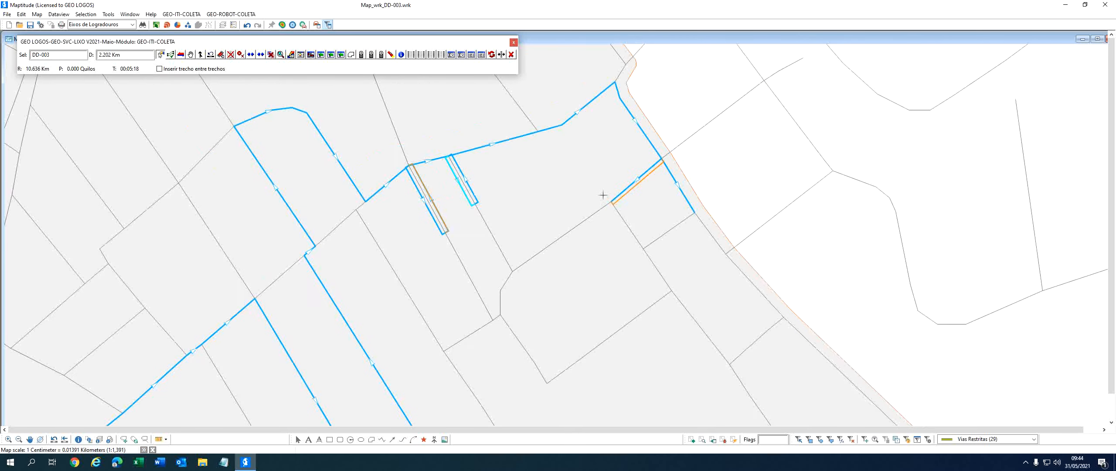
# - Mark the second cross street as manual collection in green, and the following boundary stretch southeast as collection
pyautogui.click(191, 54)
pyautogui.click(668, 235)
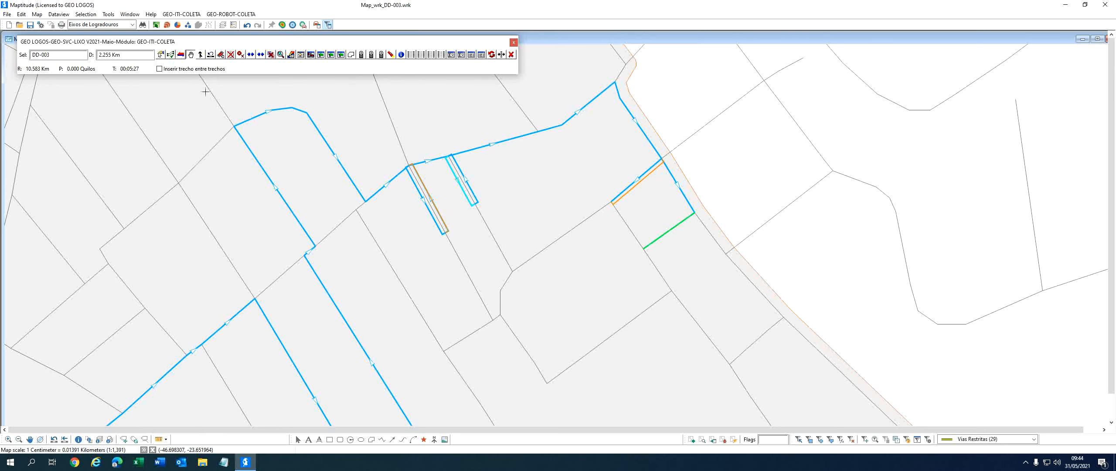
pyautogui.click(691, 238)
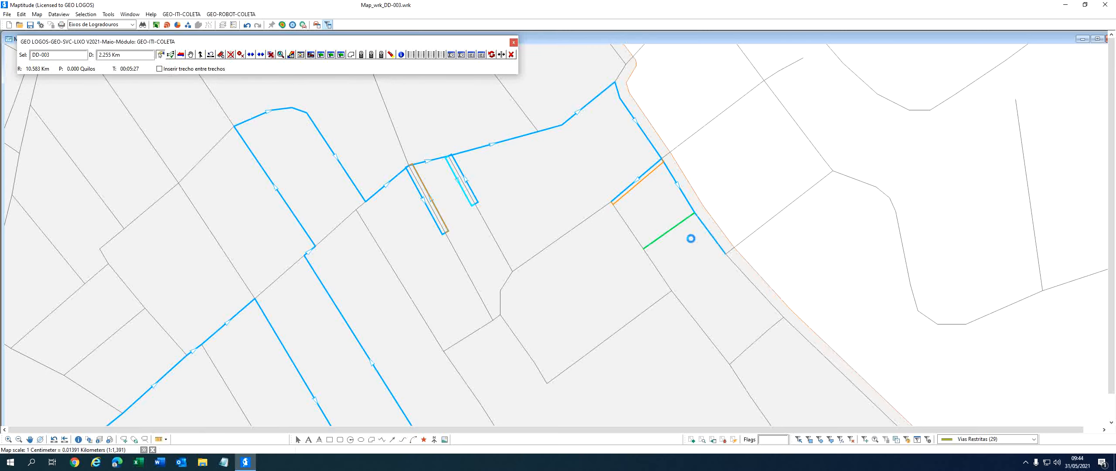
# - Mark the street leading northeast out of the sector from the itinerary's end on the eastern boundary
pyautogui.scroll(-3, 691, 239)
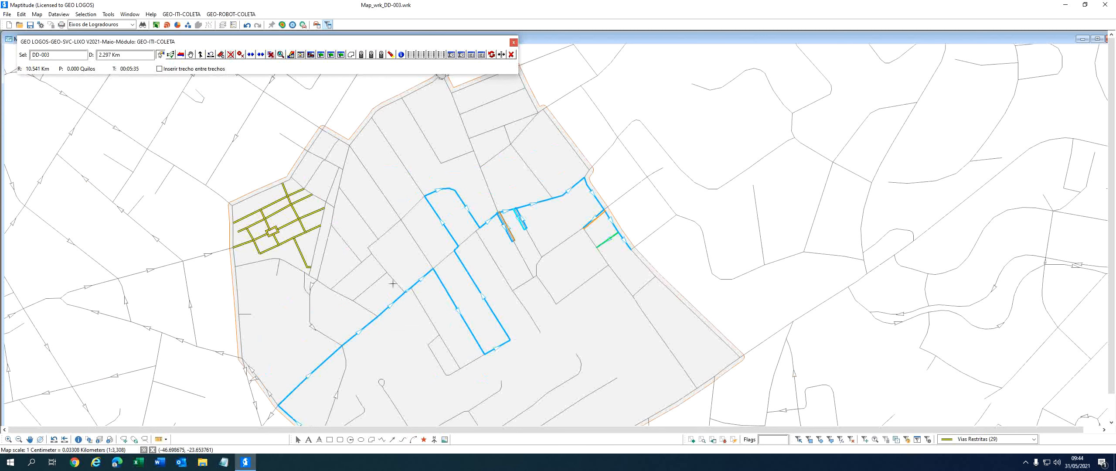
pyautogui.scroll(1, 539, 262)
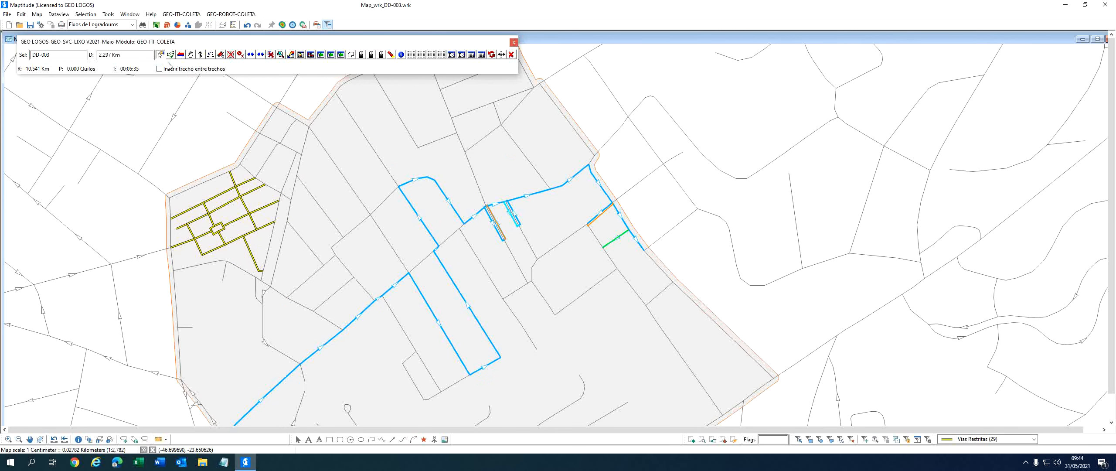
pyautogui.click(683, 224)
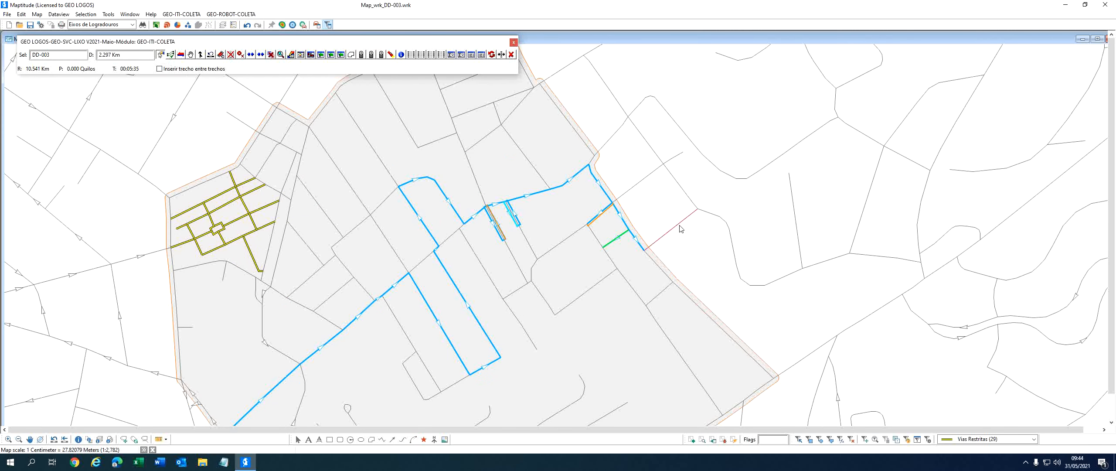
# - Mark the two streets outside the sector that run northwest and southwest back to the eastern boundary
pyautogui.click(688, 192)
pyautogui.click(648, 178)
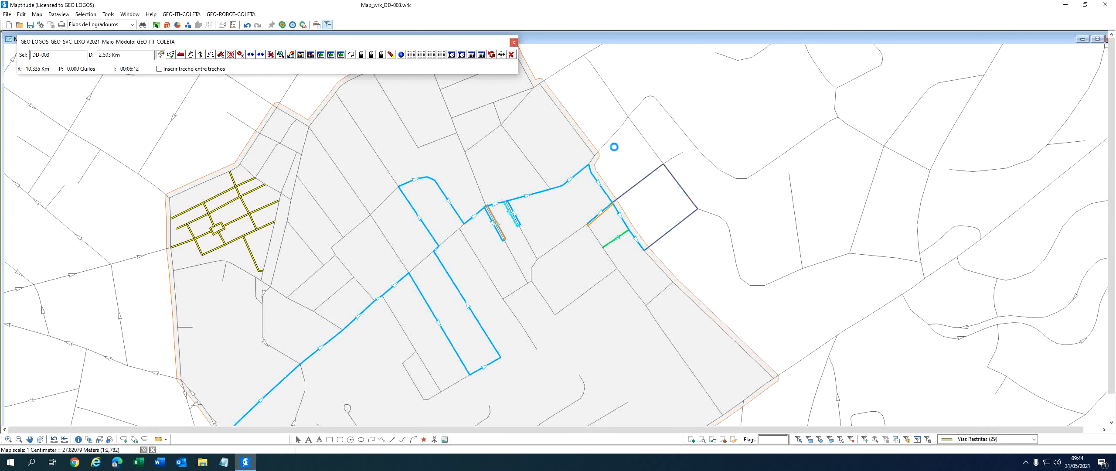
pyautogui.scroll(1, 628, 136)
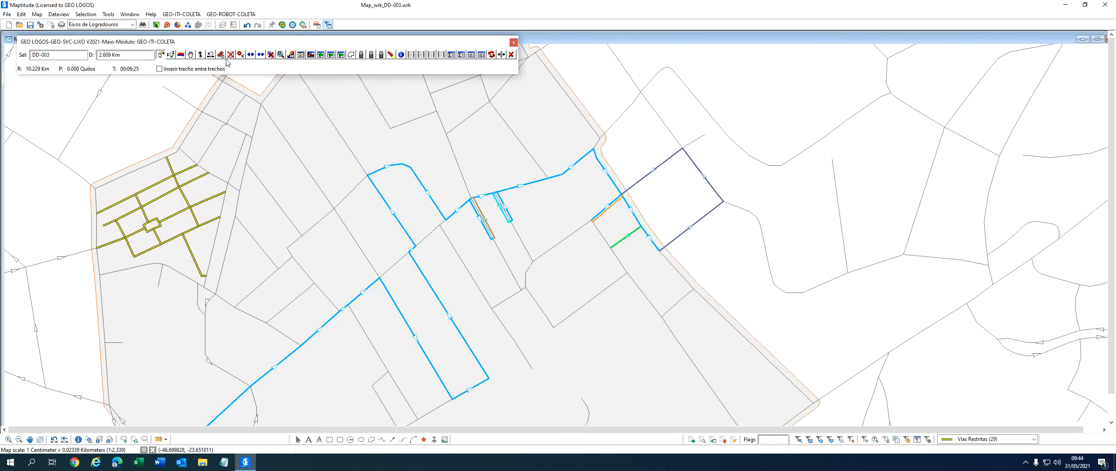
# - Mark the already collected eastern boundary stretch northwest as a second, non-collection pass to its upper bend
pyautogui.click(250, 55)
pyautogui.click(161, 55)
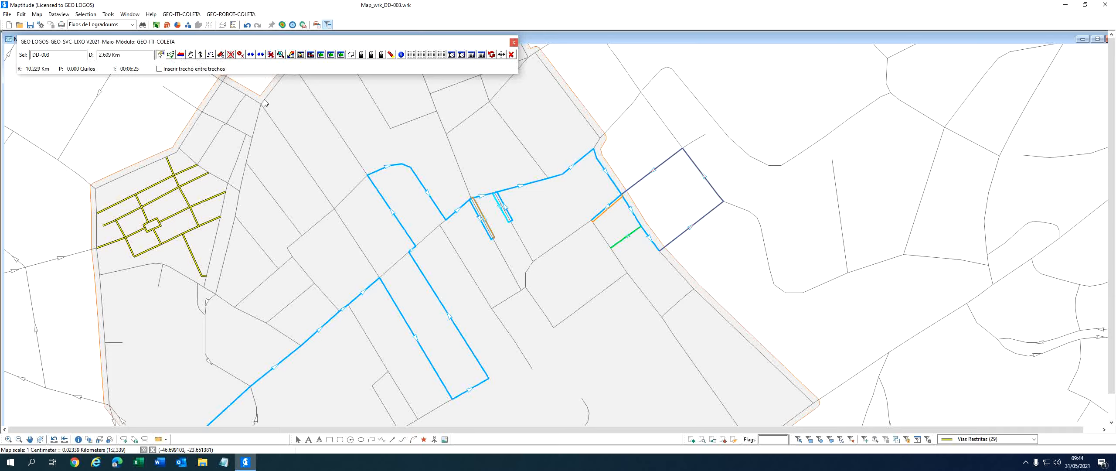
pyautogui.click(611, 178)
pyautogui.click(181, 54)
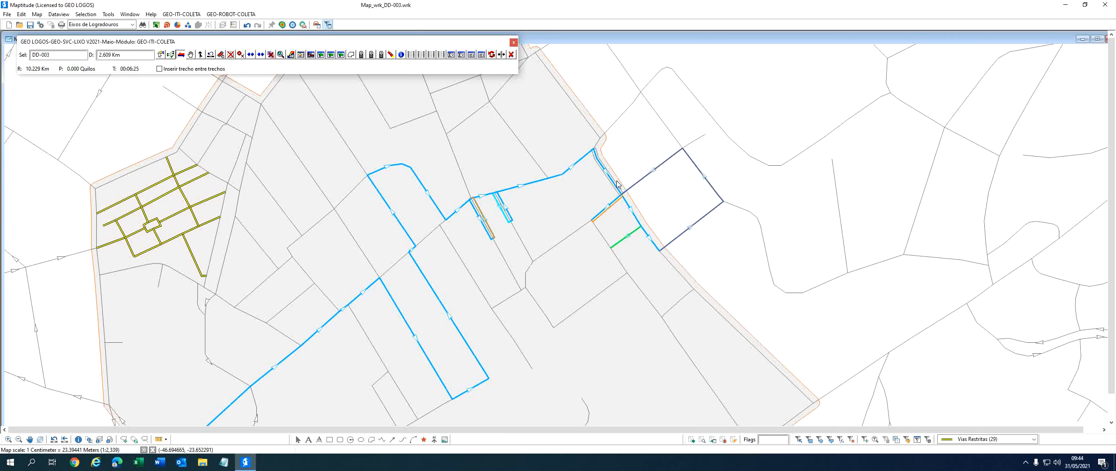
pyautogui.click(622, 189)
# - Mark the following eastern boundary stretches northwest from the bend as collection
pyautogui.click(162, 55)
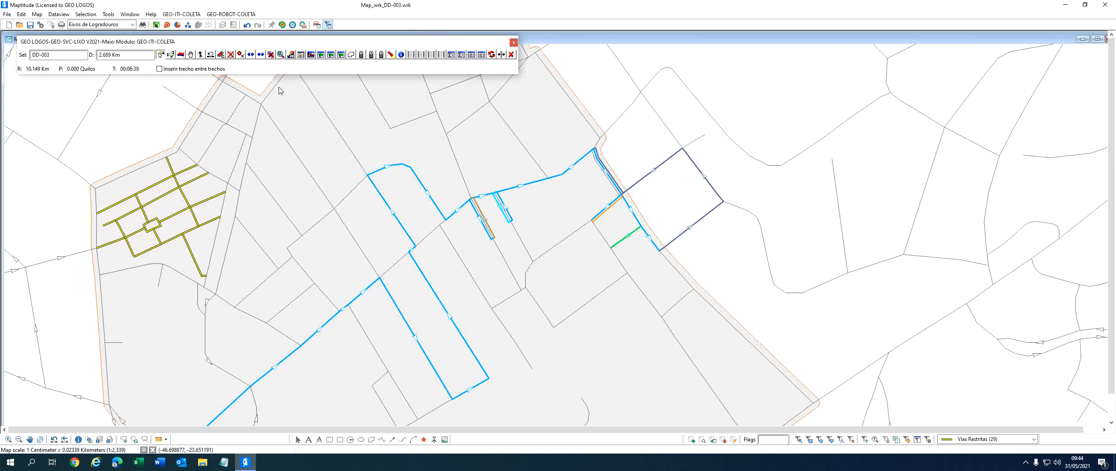
pyautogui.click(600, 141)
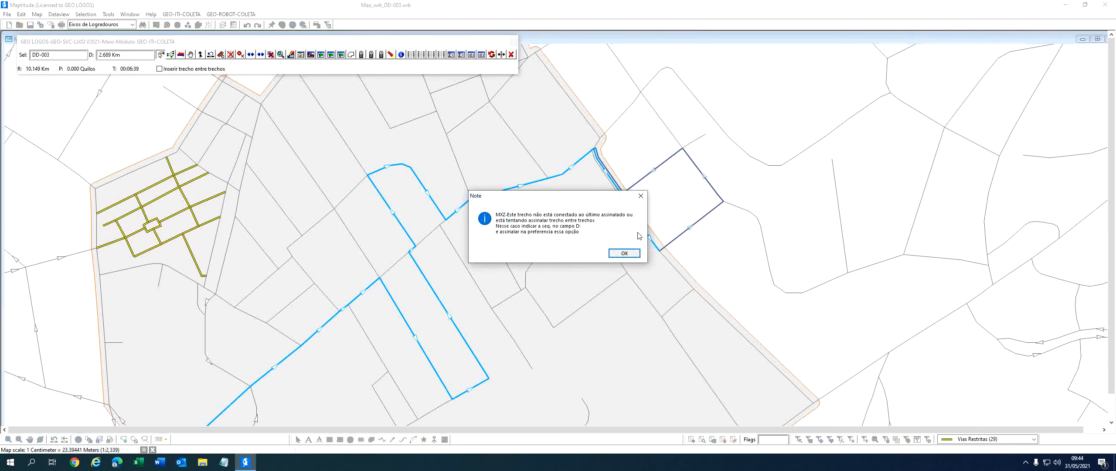
pyautogui.click(632, 257)
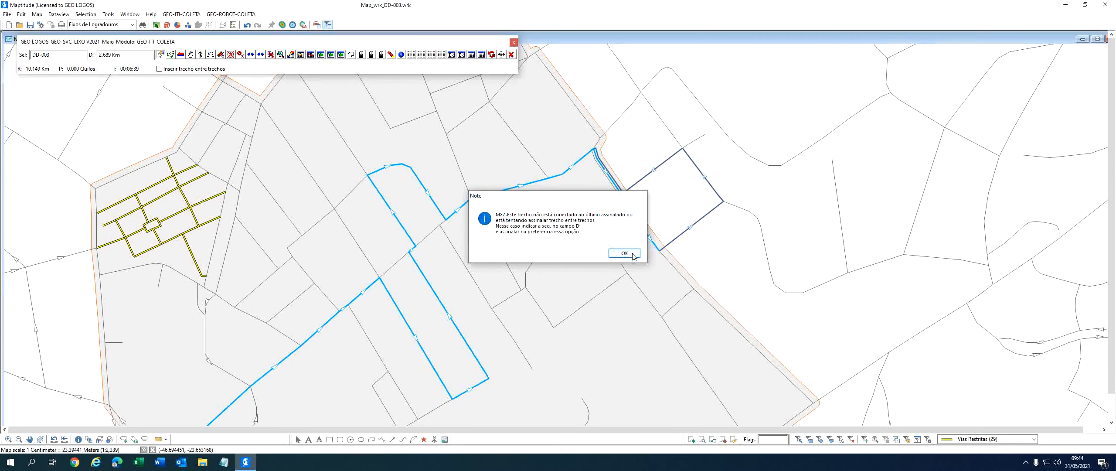
pyautogui.click(588, 122)
pyautogui.scroll(-1, 612, 126)
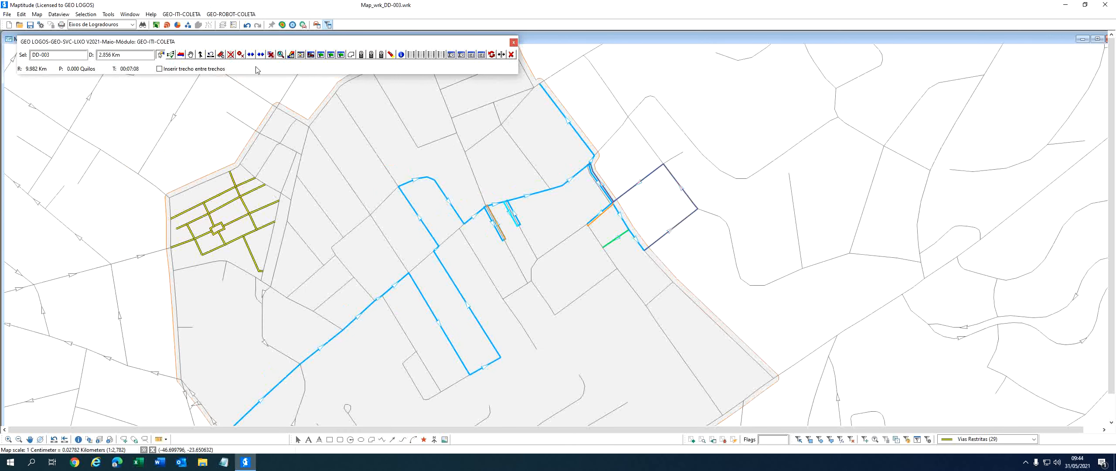
pyautogui.click(270, 55)
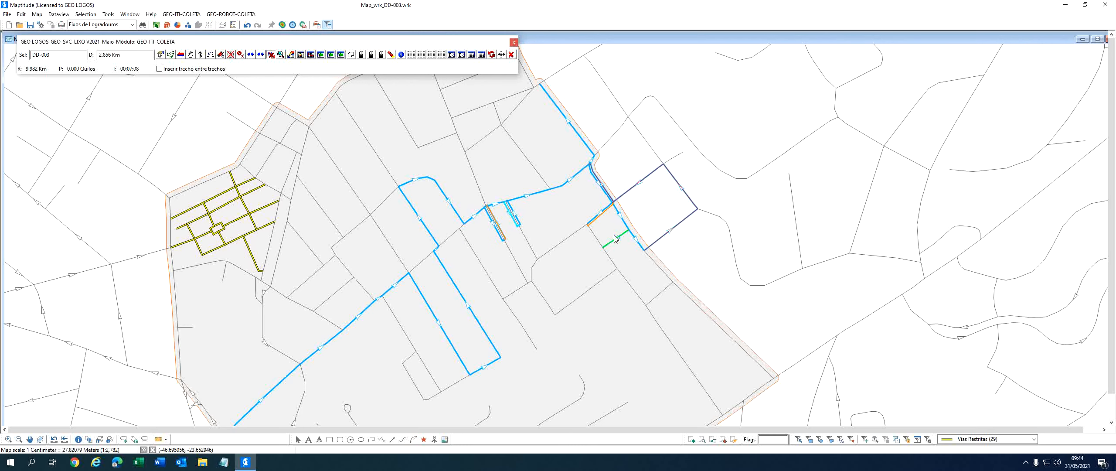
# - Cancel the three collection stretches that form the long narrow loop southeast of the main diagonal street
pyautogui.scroll(-1, 541, 233)
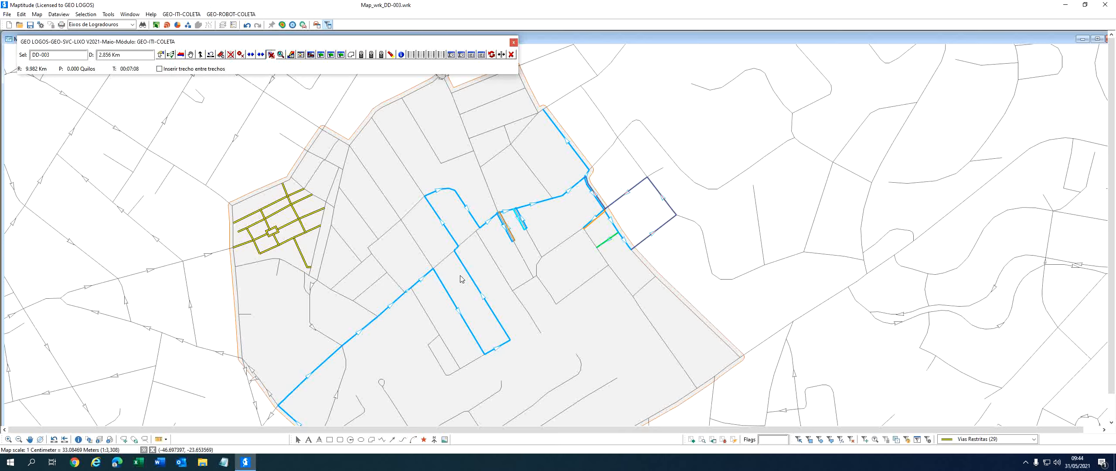
pyautogui.click(221, 55)
pyautogui.click(459, 311)
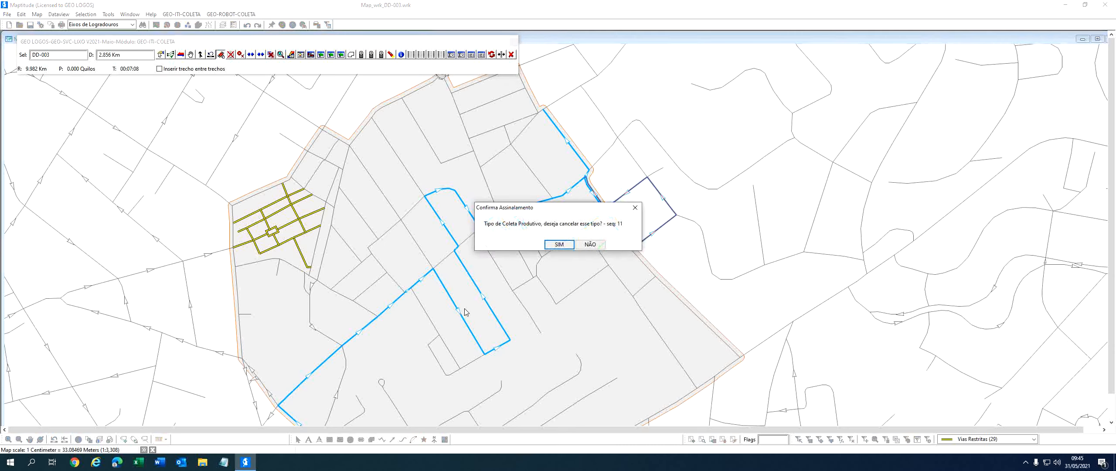
pyautogui.click(562, 245)
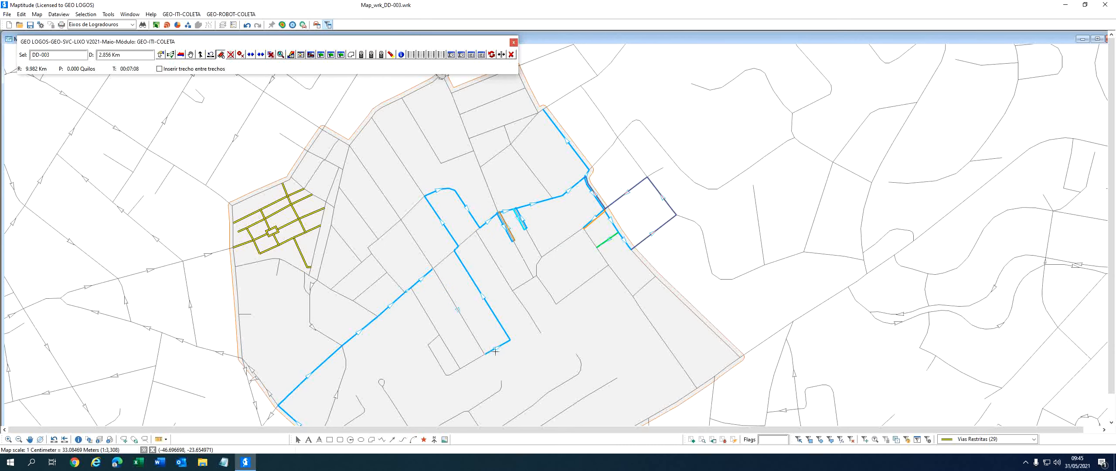
pyautogui.click(496, 352)
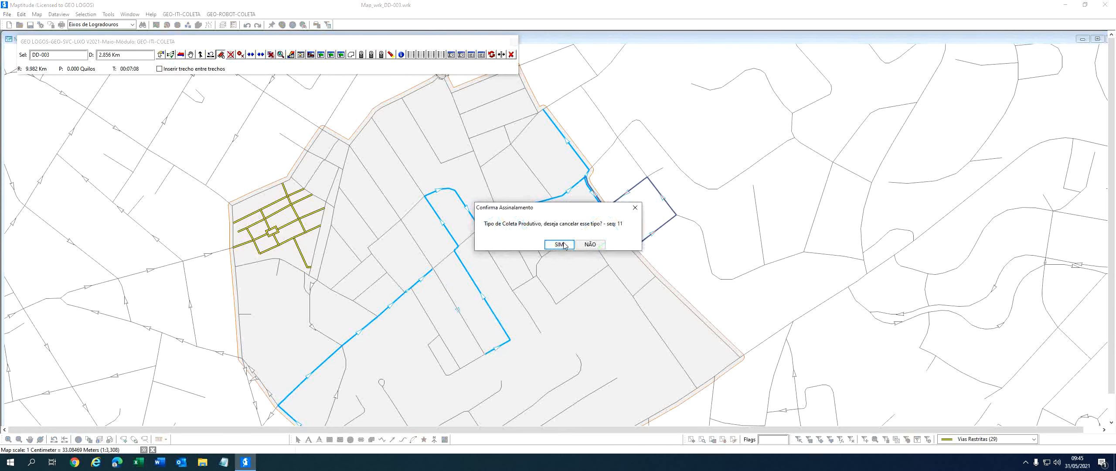
pyautogui.click(564, 244)
pyautogui.click(501, 308)
pyautogui.click(556, 245)
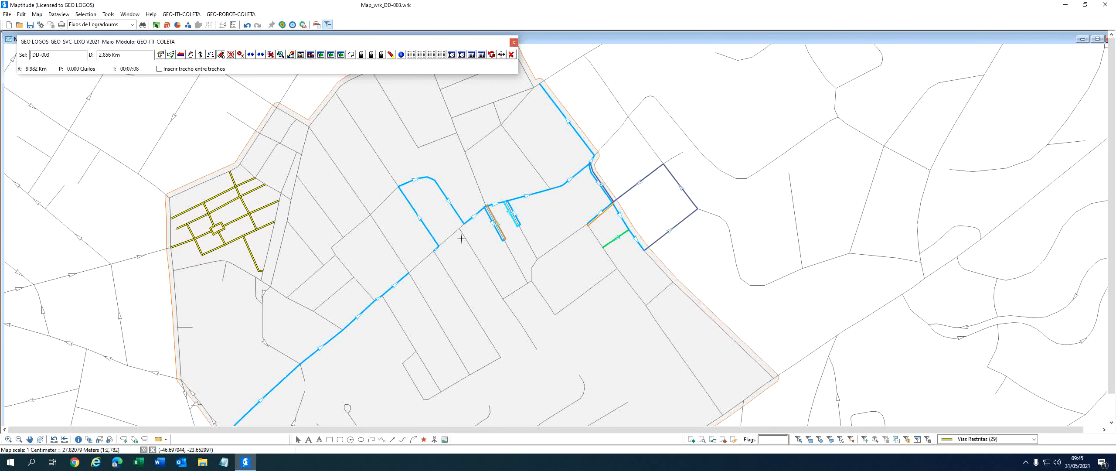
# - Display the sequence labels on the DD-003 itinerary's stretches, using the non-cosmetic rotated label options
pyautogui.click(302, 57)
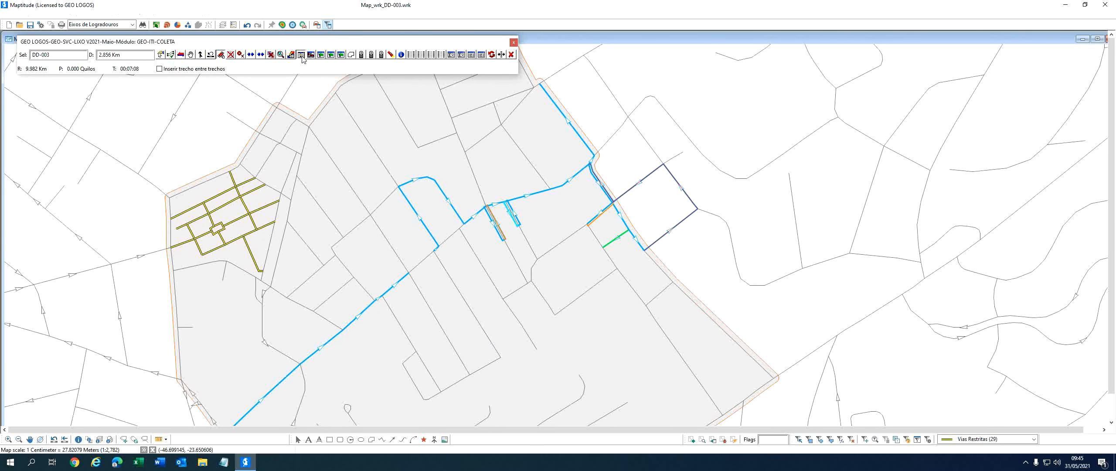
pyautogui.click(54, 101)
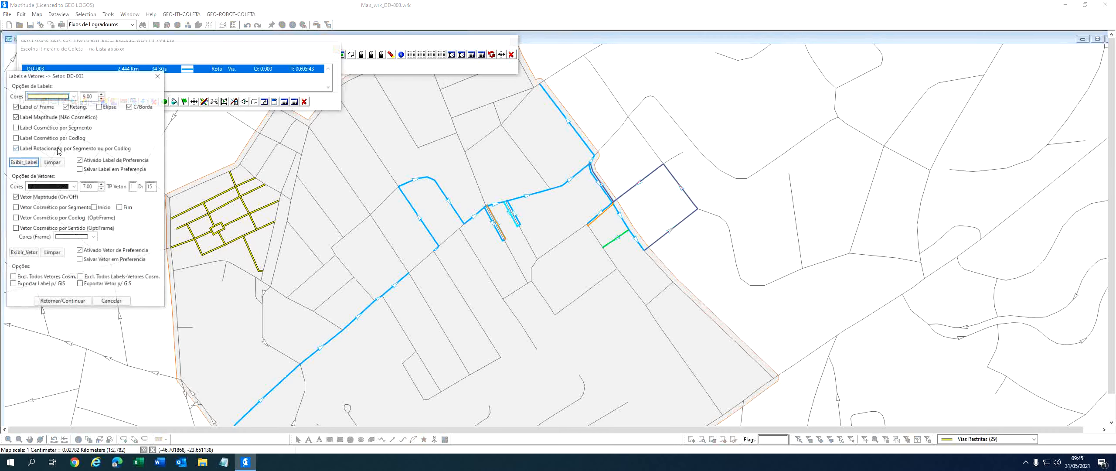
pyautogui.click(27, 161)
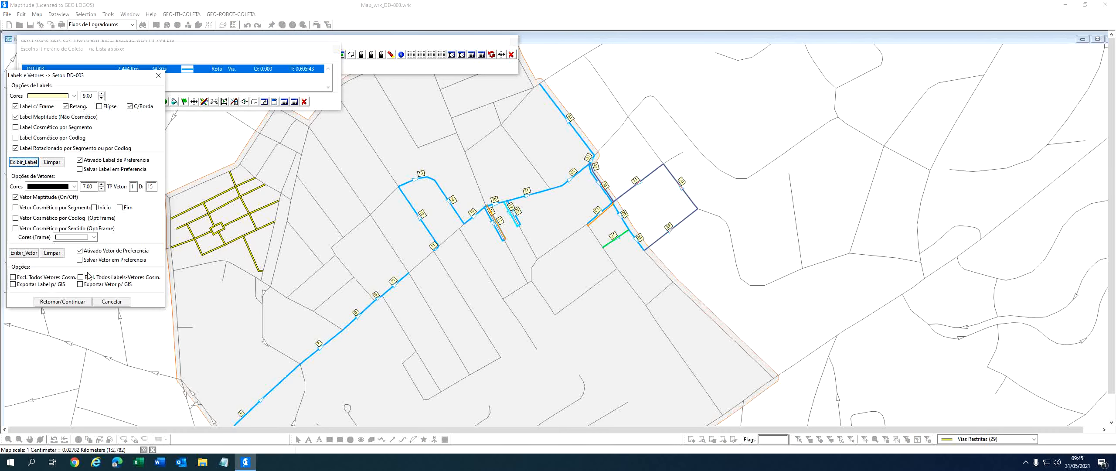
pyautogui.click(111, 301)
pyautogui.scroll(2, 314, 240)
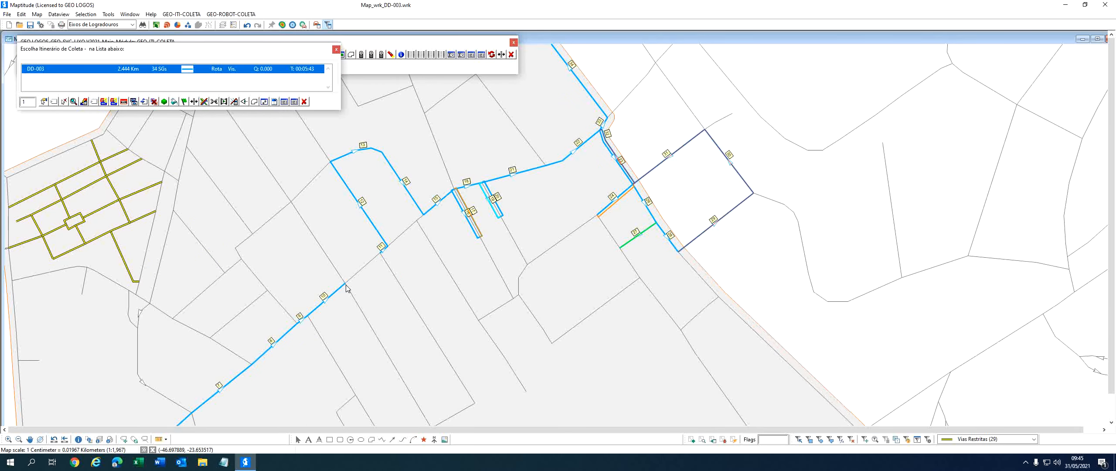
# - Insert a collection stretch after sequence 10 in the diagonal street's gap, with Inserir trecho entre trechos enabled
pyautogui.click(285, 101)
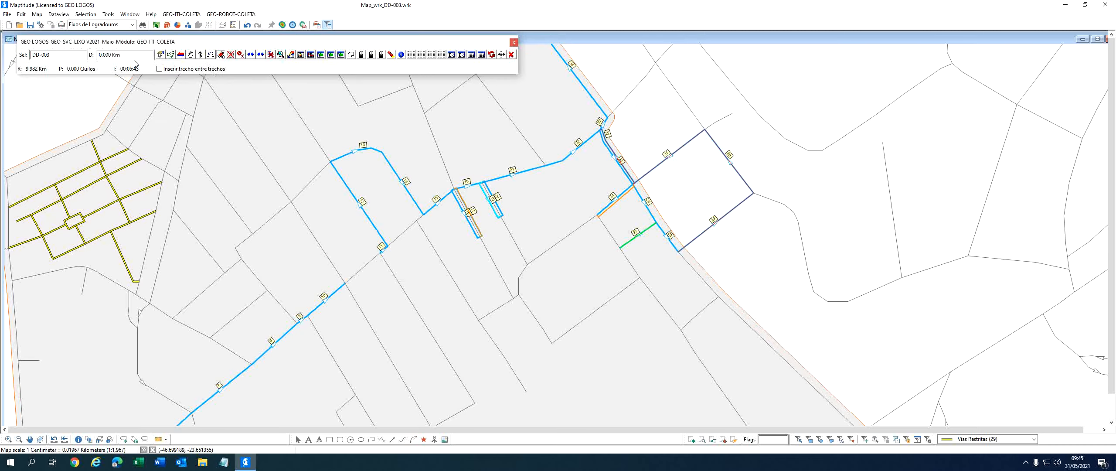
pyautogui.moveTo(126, 55); pyautogui.dragTo(94, 56)
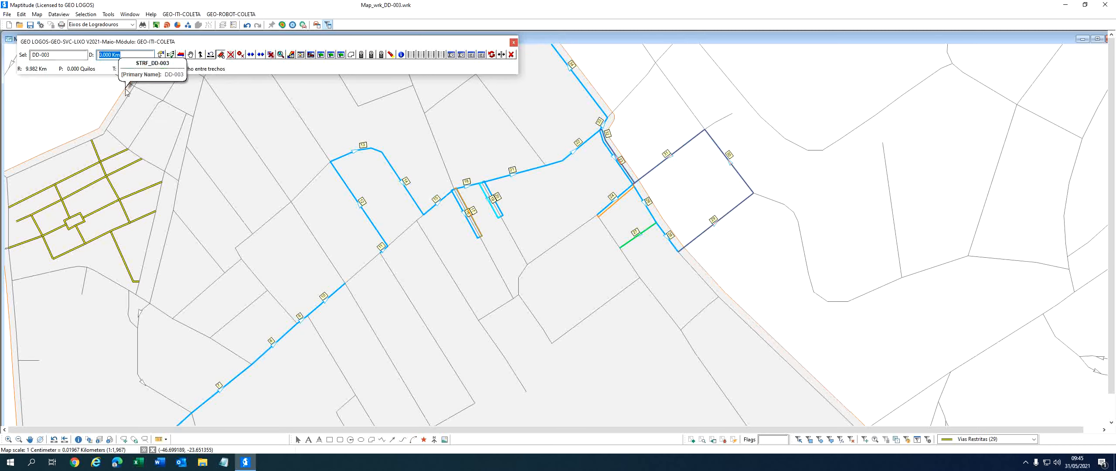
pyautogui.write('10')
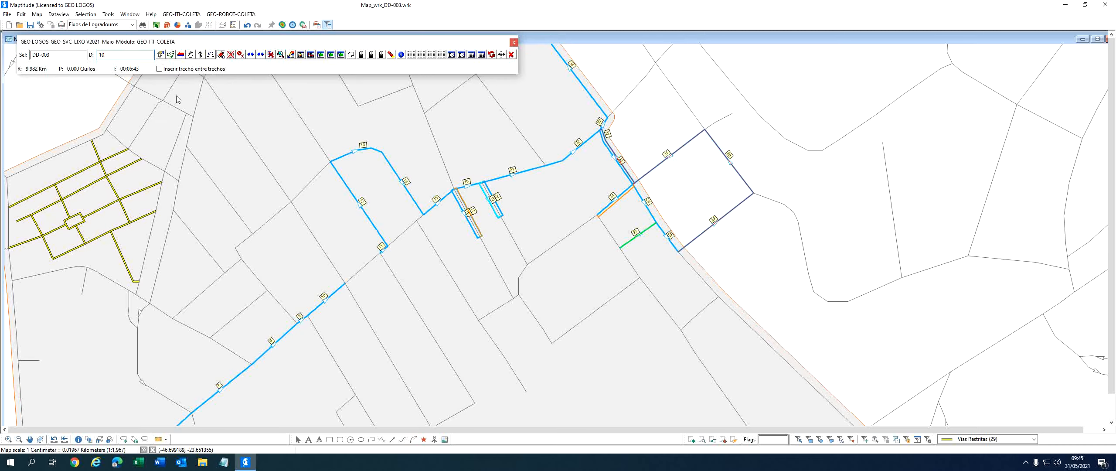
pyautogui.click(161, 70)
pyautogui.click(161, 55)
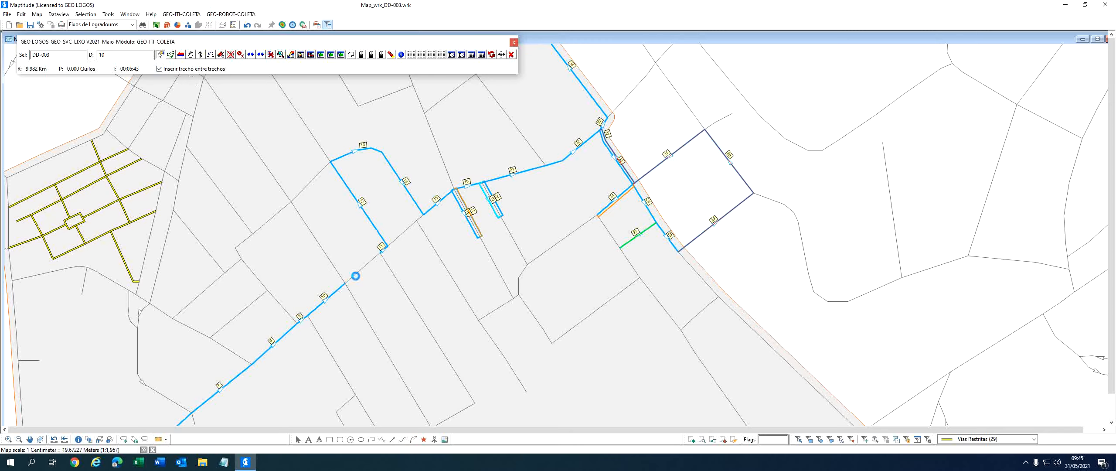
pyautogui.click(356, 280)
pyautogui.scroll(1, 433, 270)
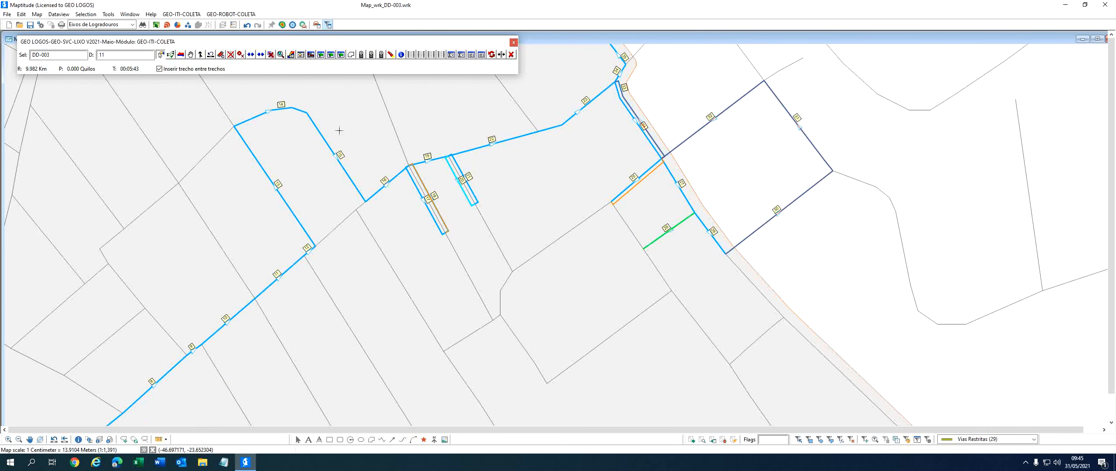
# - Examine the sequence labels along the diagonal street and the rest of the DD-003 itinerary
pyautogui.scroll(-1, 369, 224)
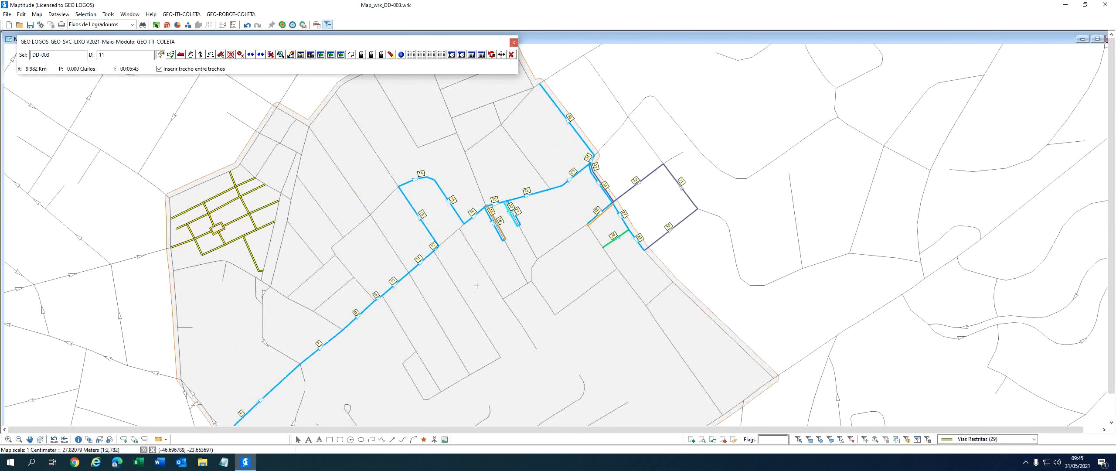
pyautogui.moveTo(477, 285)
pyautogui.scroll(-1, 431, 276)
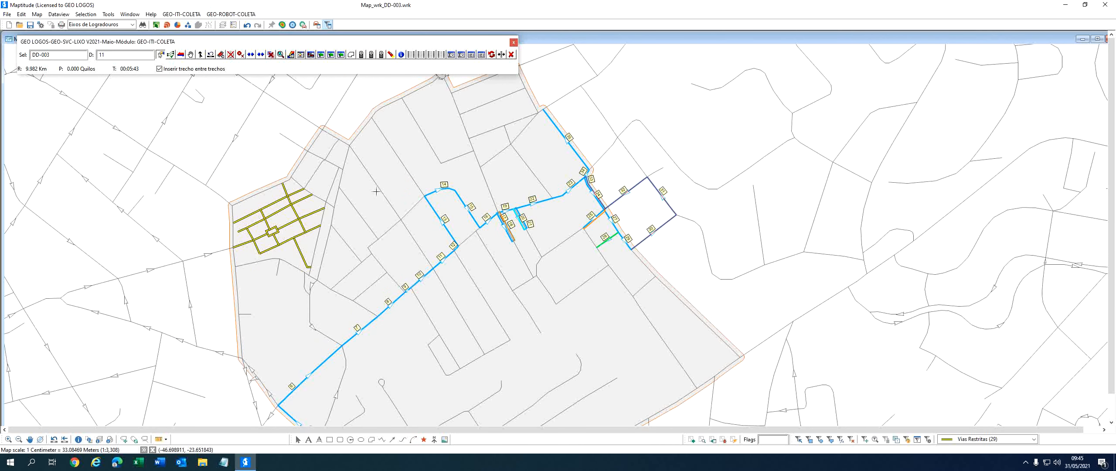
pyautogui.scroll(-1, 480, 308)
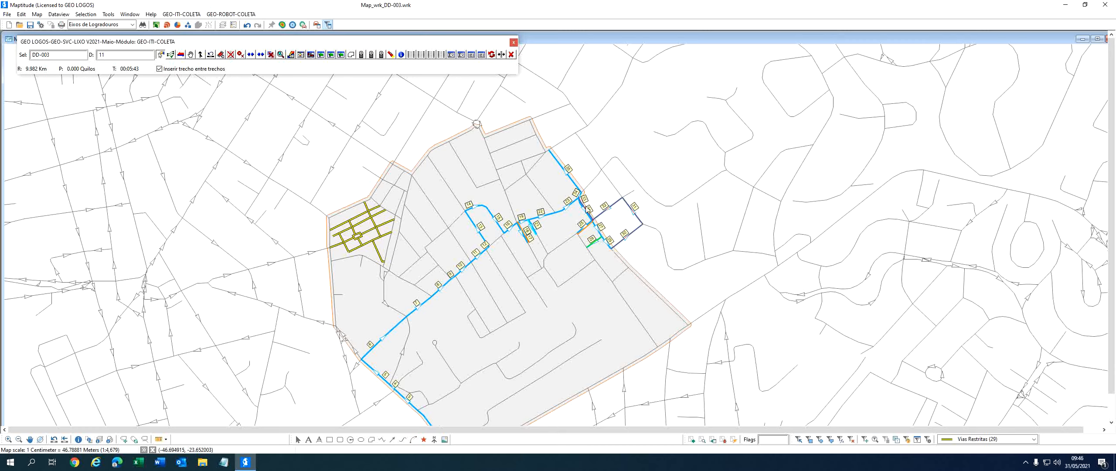
pyautogui.scroll(1, 465, 272)
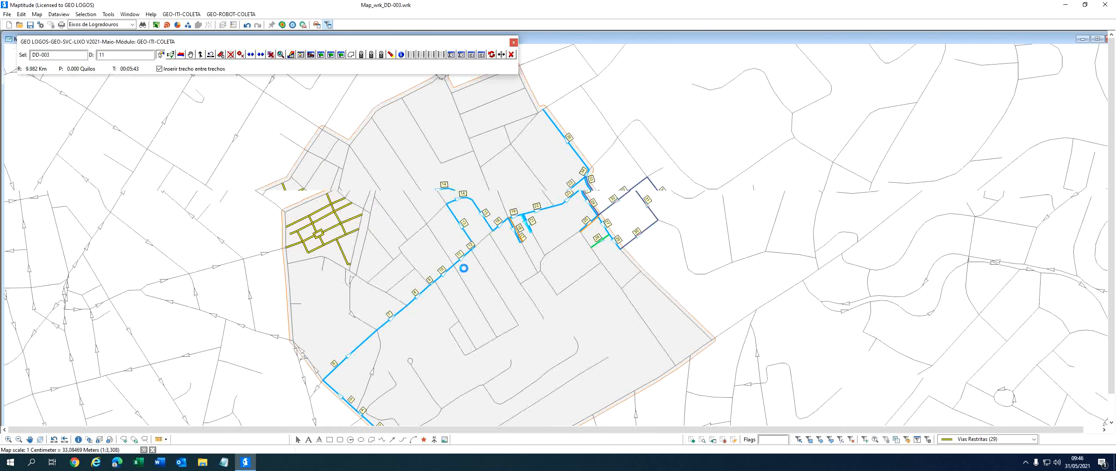
pyautogui.moveTo(438, 257)
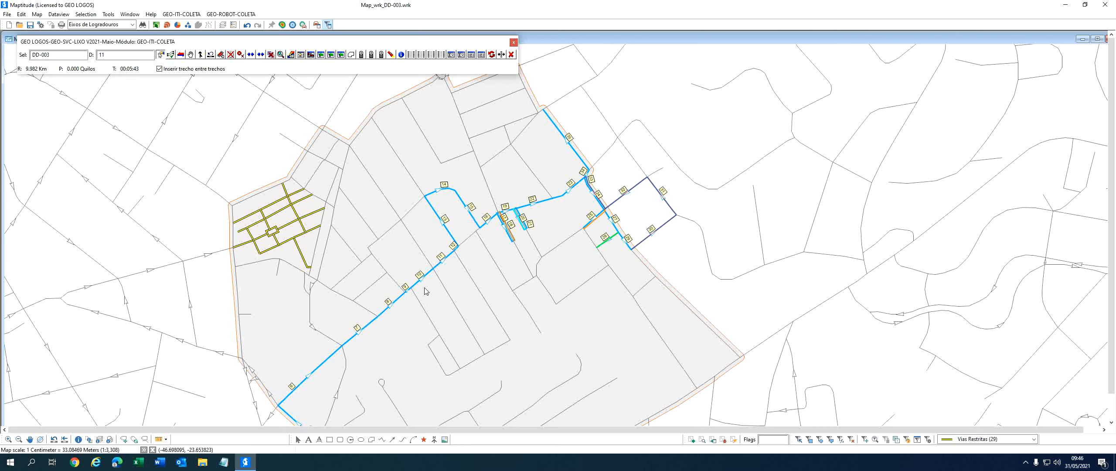
pyautogui.scroll(-1, 420, 275)
pyautogui.moveTo(444, 288)
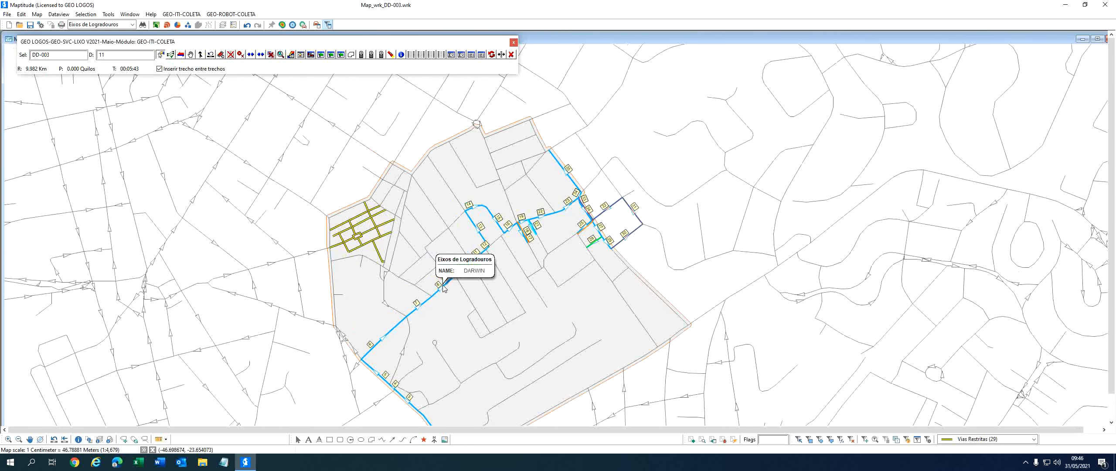
pyautogui.moveTo(501, 296)
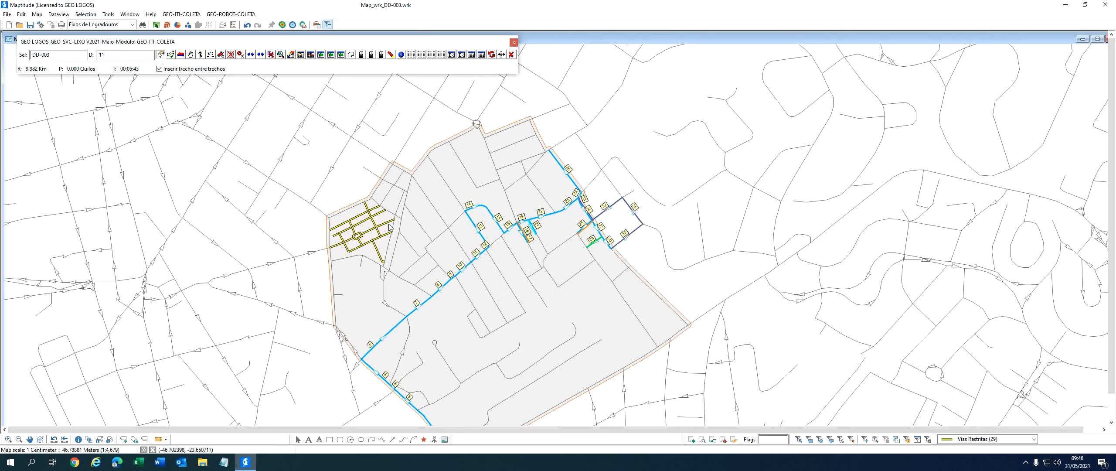
# - Delete the DD-003 itinerary from the collection itinerary list and confirm the exclusion
pyautogui.click(301, 54)
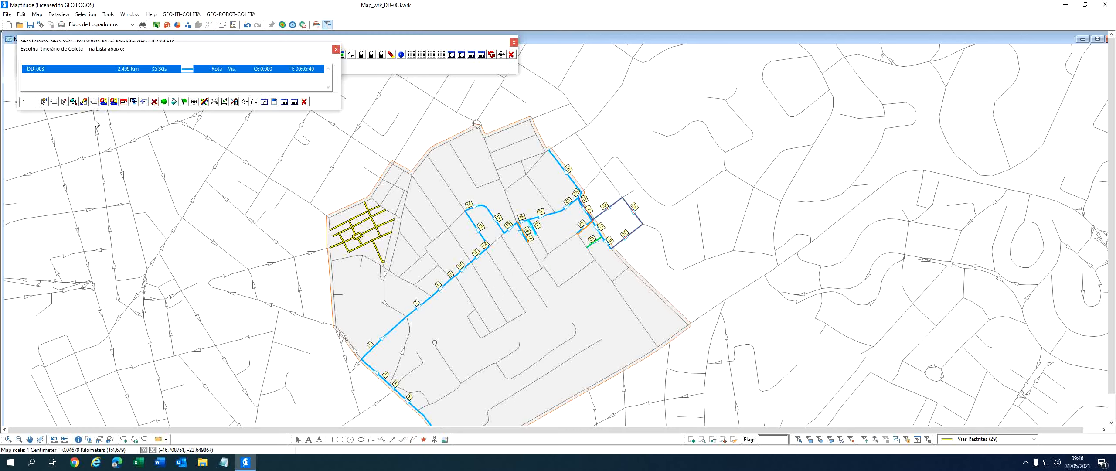
pyautogui.click(64, 101)
pyautogui.click(529, 244)
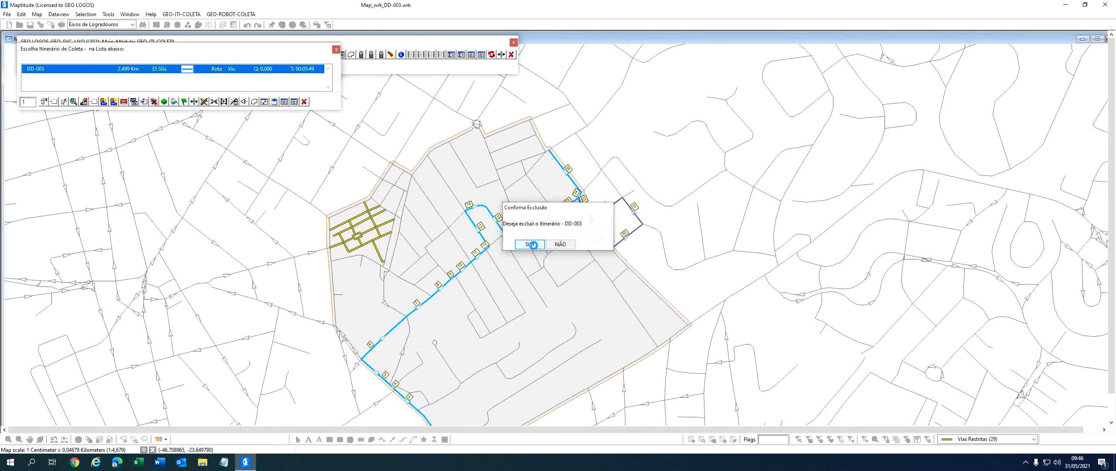
pyautogui.click(621, 249)
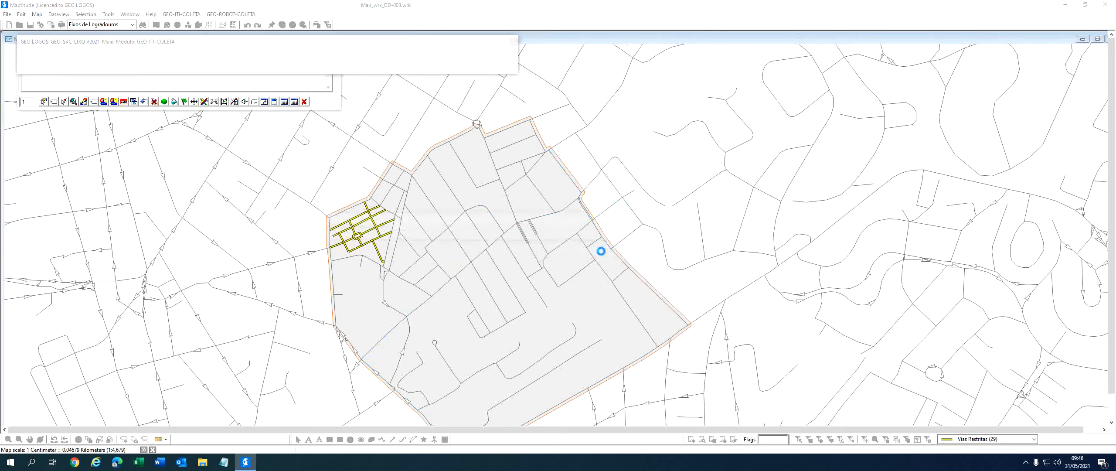
pyautogui.scroll(-1, 484, 253)
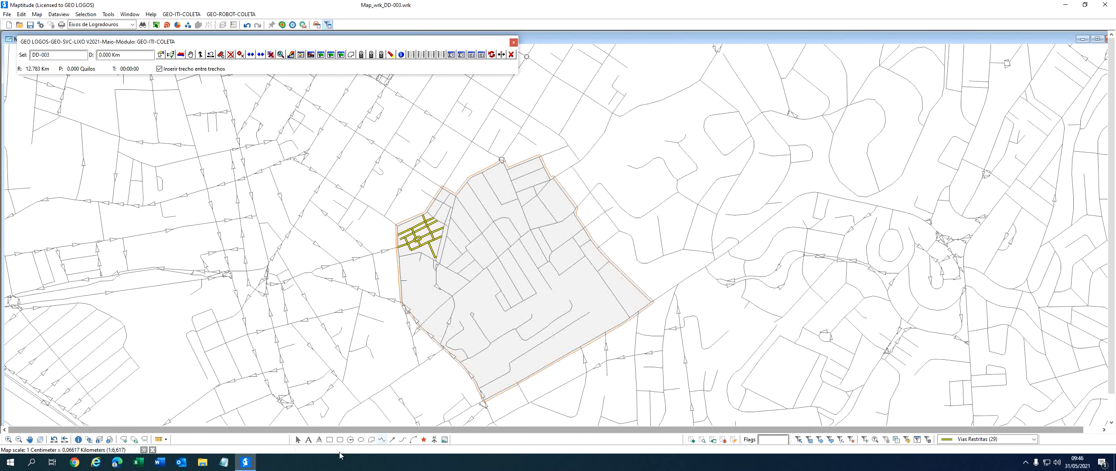
pyautogui.click(29, 439)
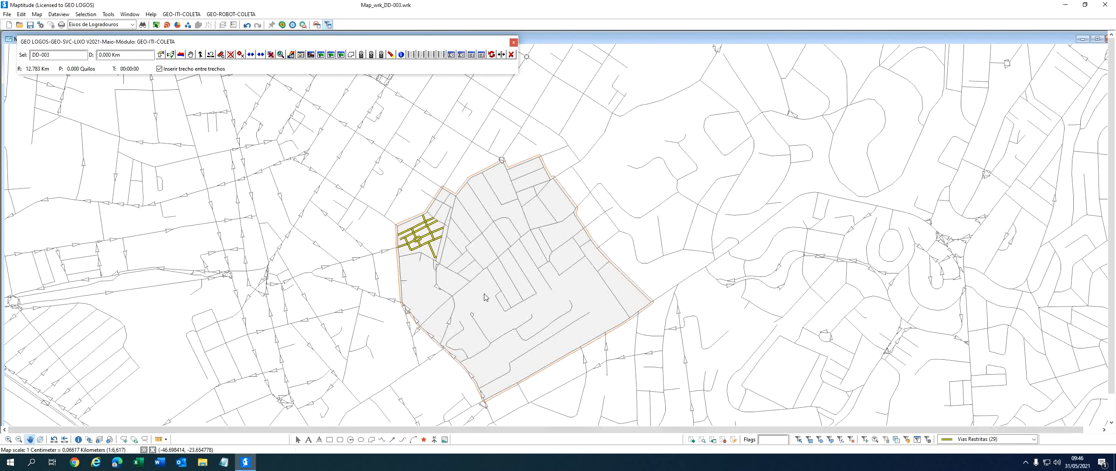
# - Turn off Inserir trecho entre trechos and open the semi-automatic and automatic routing list for sector DD-003
pyautogui.moveTo(486, 297); pyautogui.dragTo(480, 258)
pyautogui.scroll(1, 480, 258)
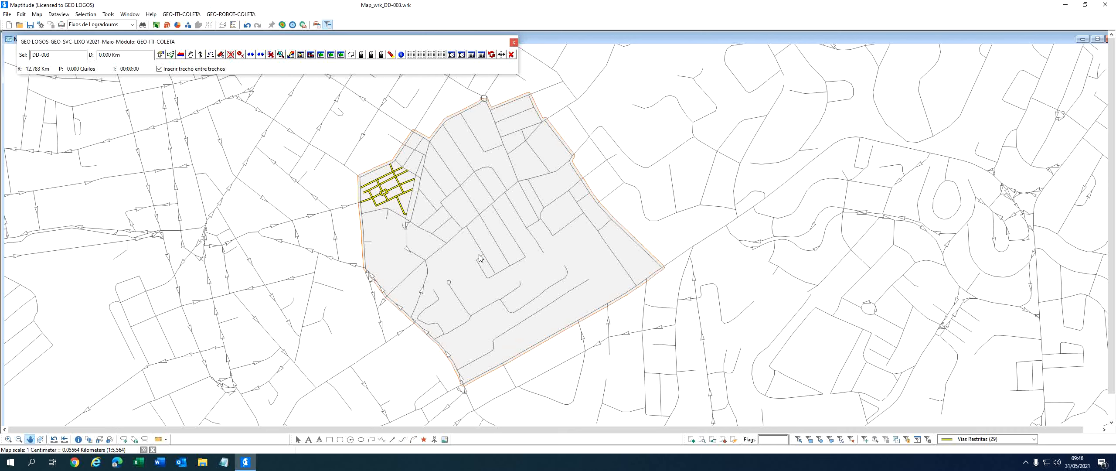
pyautogui.scroll(1, 579, 267)
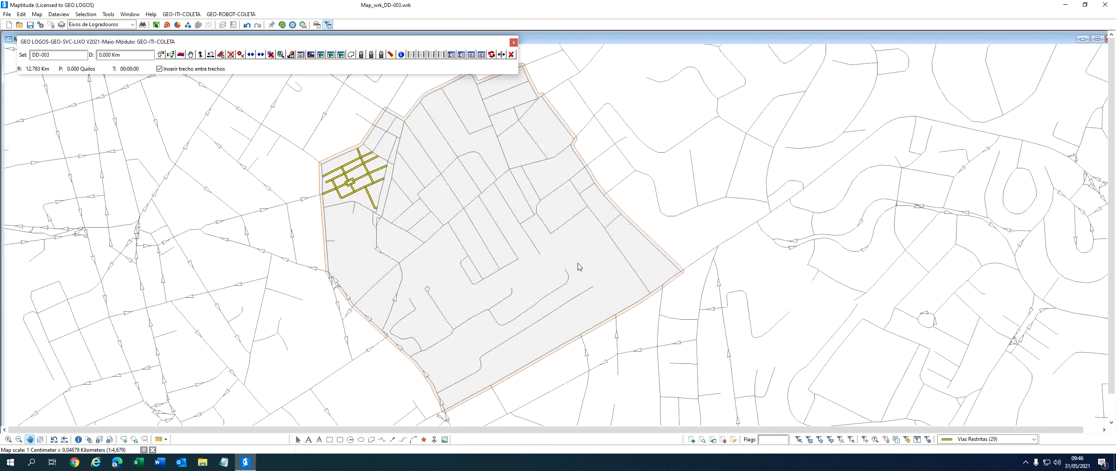
pyautogui.scroll(-1, 579, 267)
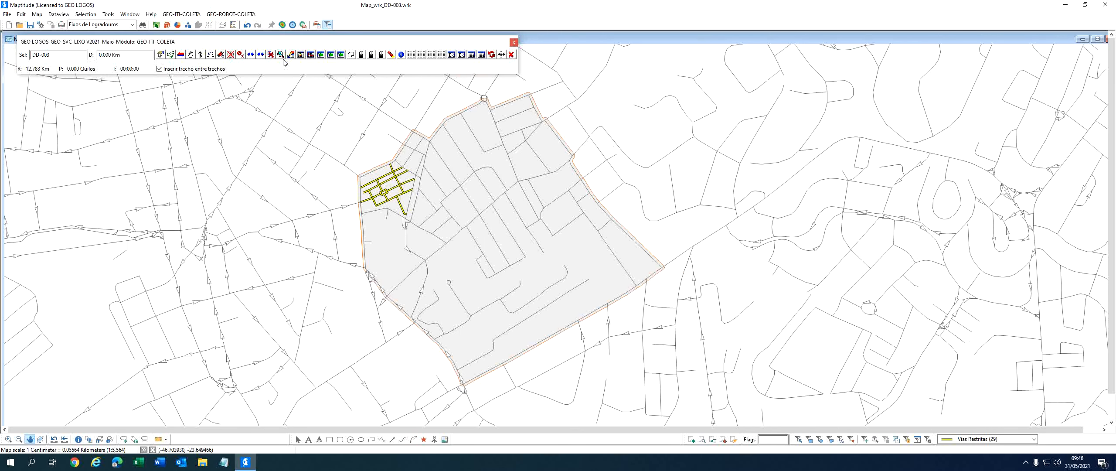
pyautogui.click(311, 55)
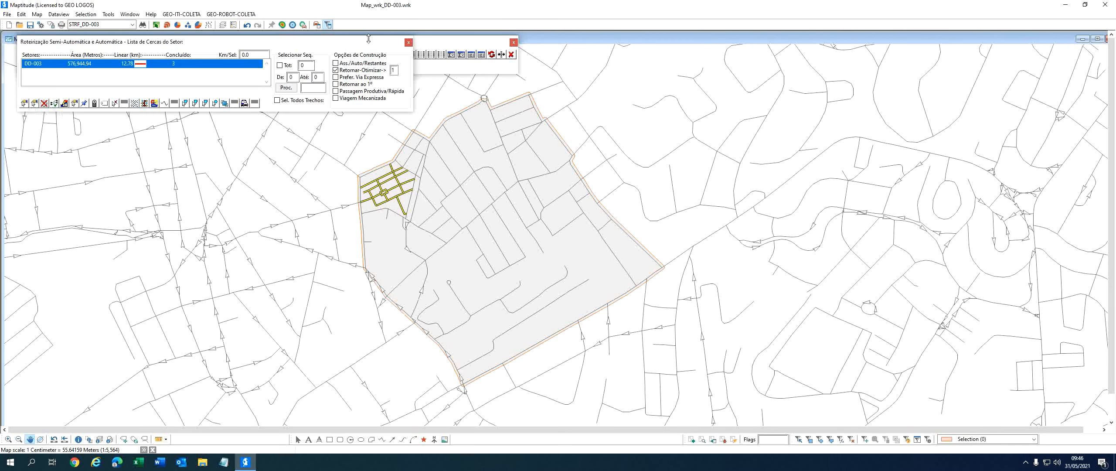
pyautogui.click(408, 42)
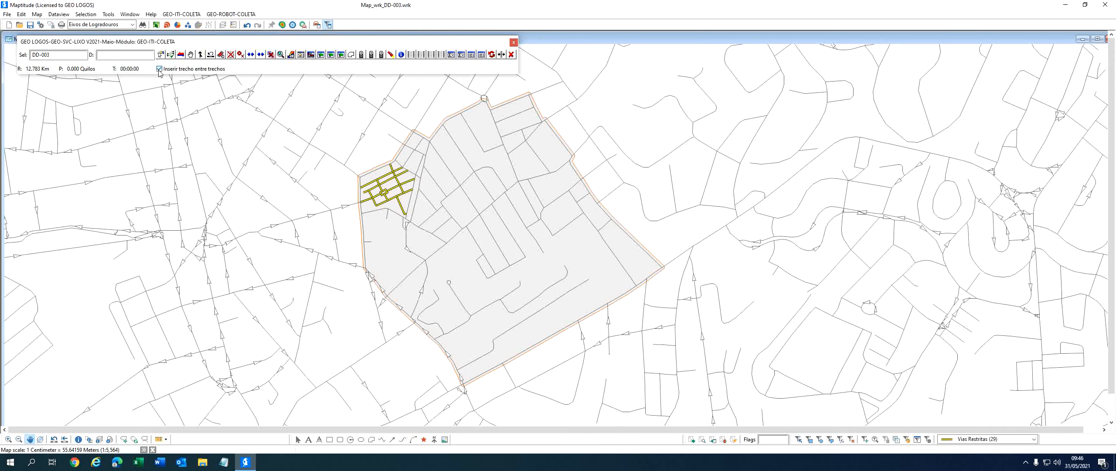
pyautogui.click(311, 54)
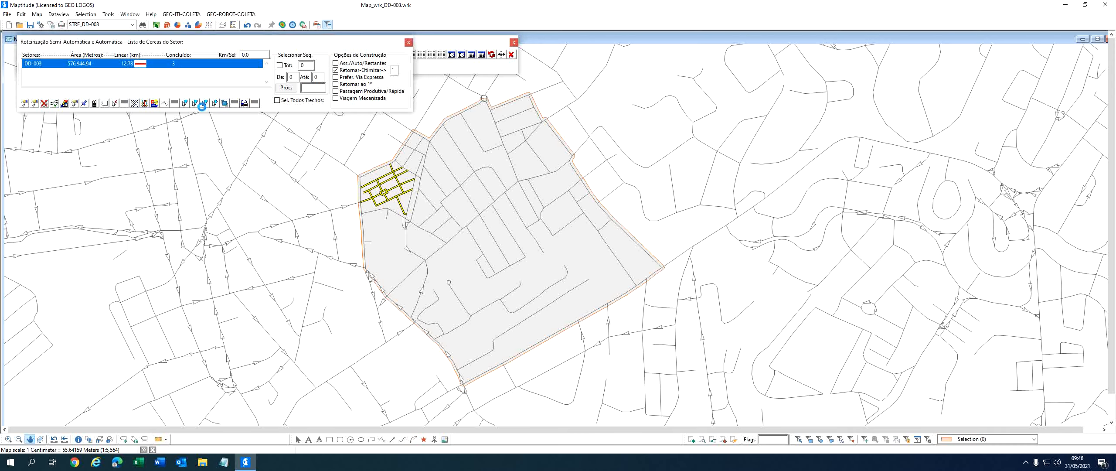
# - Mark stretches 1 to 8 of the DD-003 sequence along the sector boundary, from its southern corner up the western side to the northwest
pyautogui.click(25, 104)
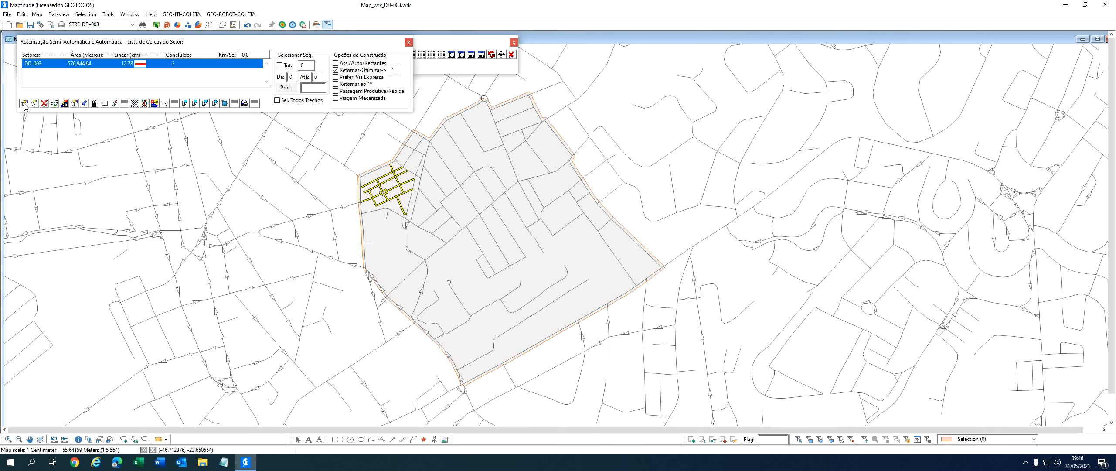
pyautogui.click(461, 378)
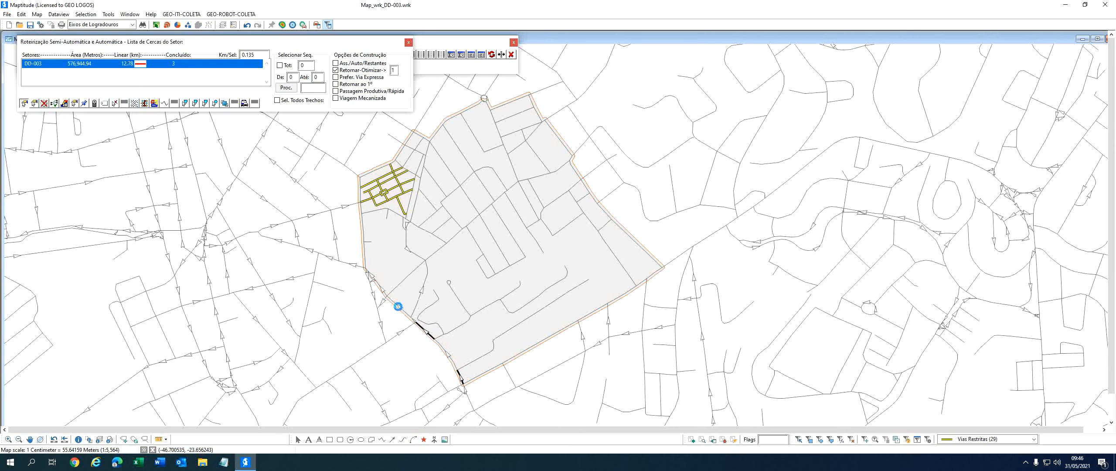
pyautogui.click(385, 299)
pyautogui.click(383, 293)
pyautogui.click(365, 234)
pyautogui.click(384, 167)
pyautogui.click(408, 144)
pyautogui.click(435, 142)
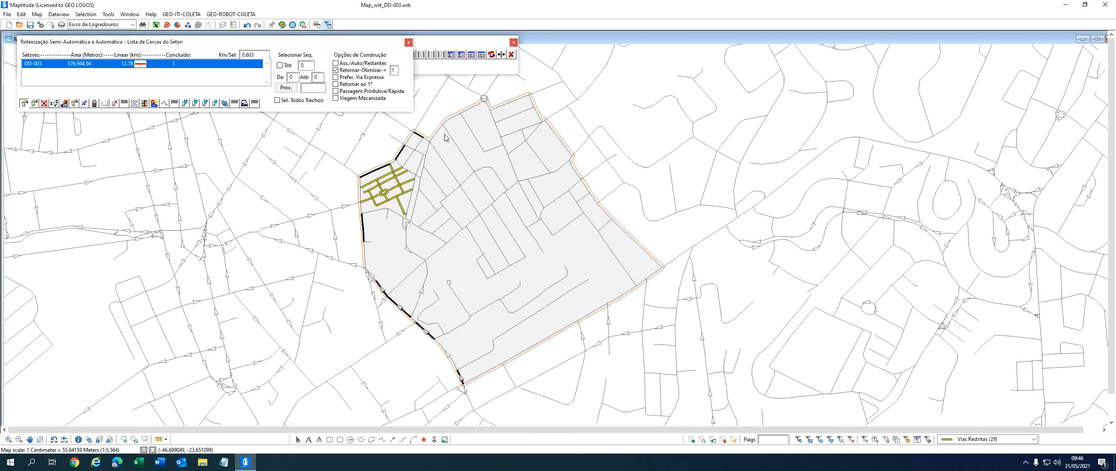
# - Continue the DD-003 sequence with boundary stretches 9 to 16 along the northern and northeastern edges to the eastern corner
pyautogui.click(440, 134)
pyautogui.click(464, 112)
pyautogui.click(511, 104)
pyautogui.scroll(1, 569, 167)
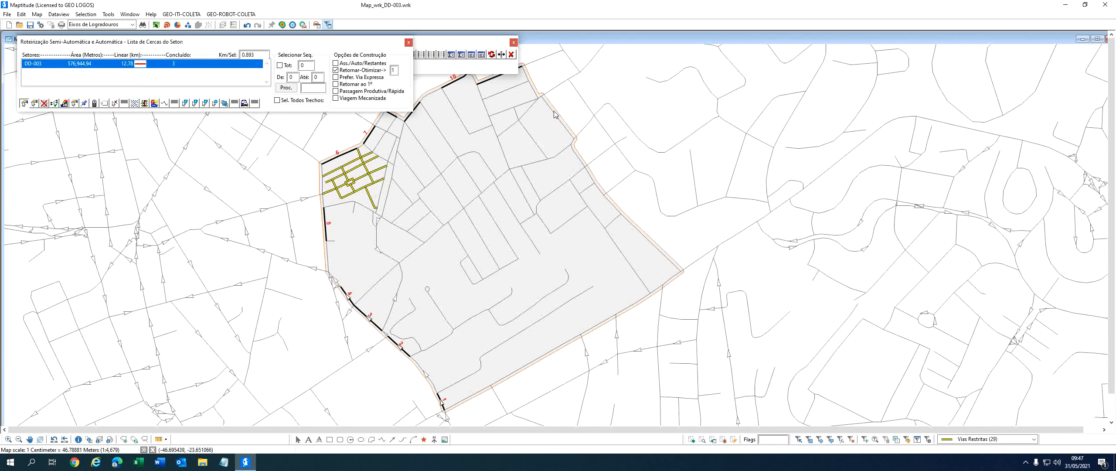
pyautogui.click(555, 113)
pyautogui.click(579, 157)
pyautogui.click(600, 191)
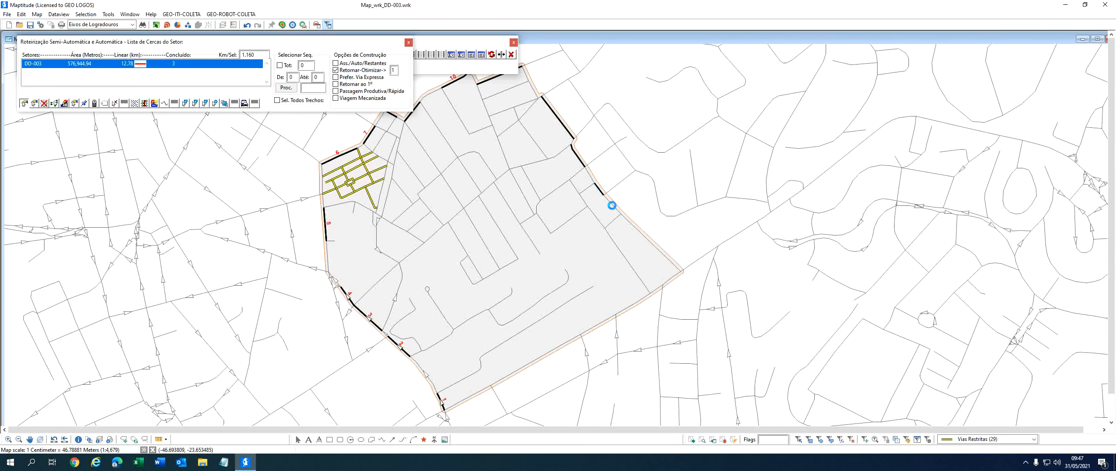
pyautogui.click(626, 220)
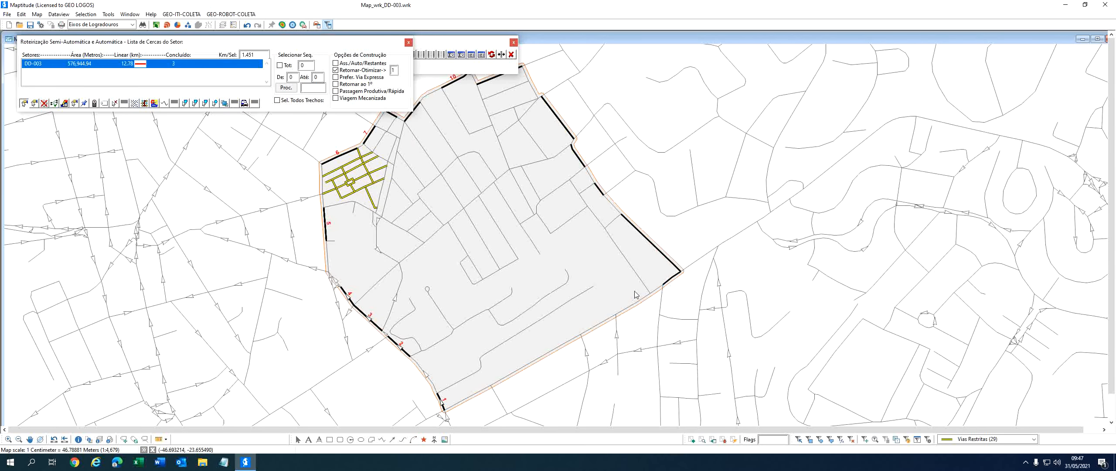
# - Mark the long diagonal street inside the eastern corner and the connected interior block stretches toward the sector's centre, through sequence 23
pyautogui.click(631, 266)
pyautogui.click(591, 209)
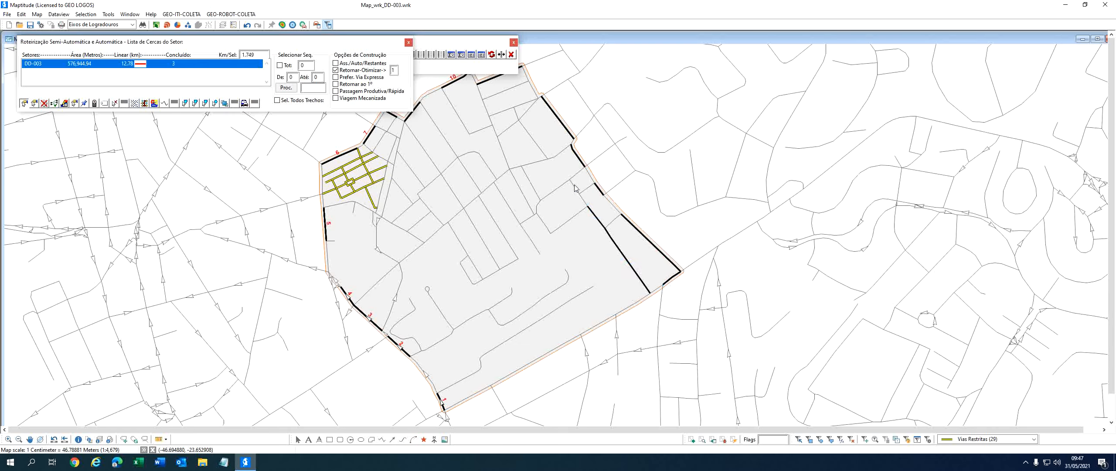
pyautogui.click(575, 189)
pyautogui.click(548, 195)
pyautogui.click(571, 220)
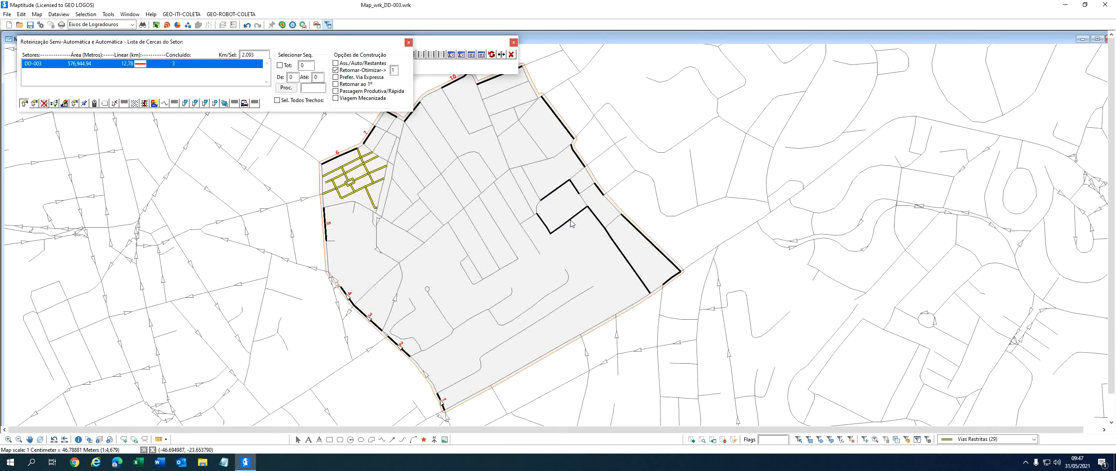
pyautogui.click(535, 185)
pyautogui.click(517, 168)
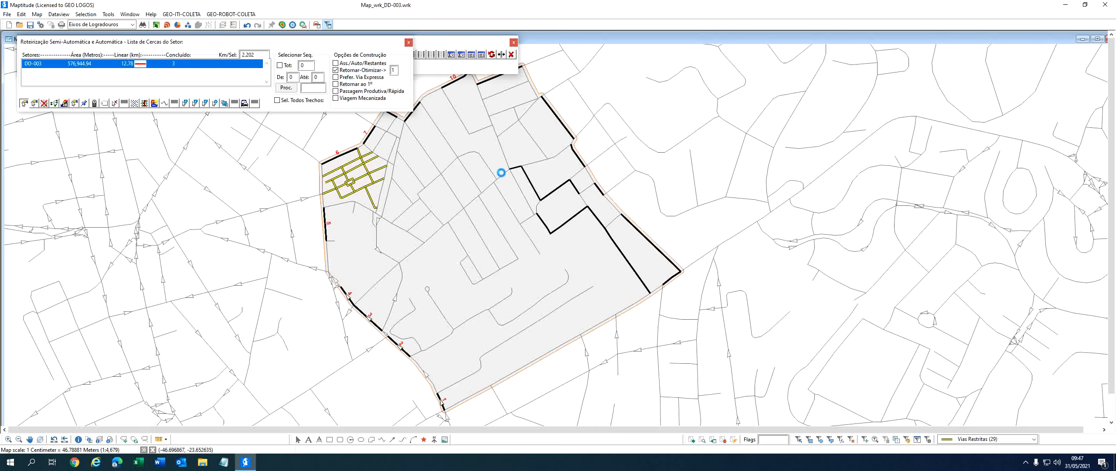
# - Mark the interior stretches running southwest from the sector's centre and back up toward the restricted streets
pyautogui.click(489, 187)
pyautogui.click(472, 201)
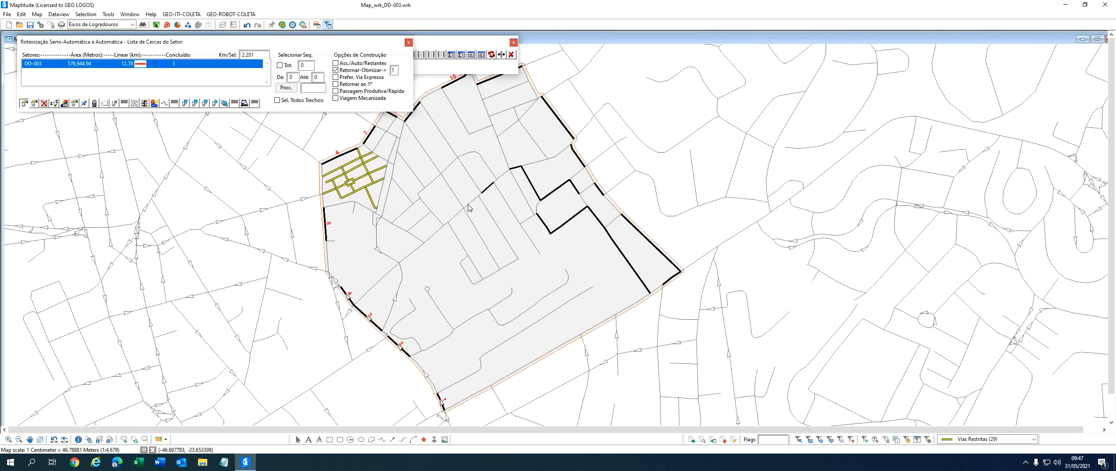
pyautogui.click(434, 234)
pyautogui.click(416, 237)
pyautogui.click(398, 217)
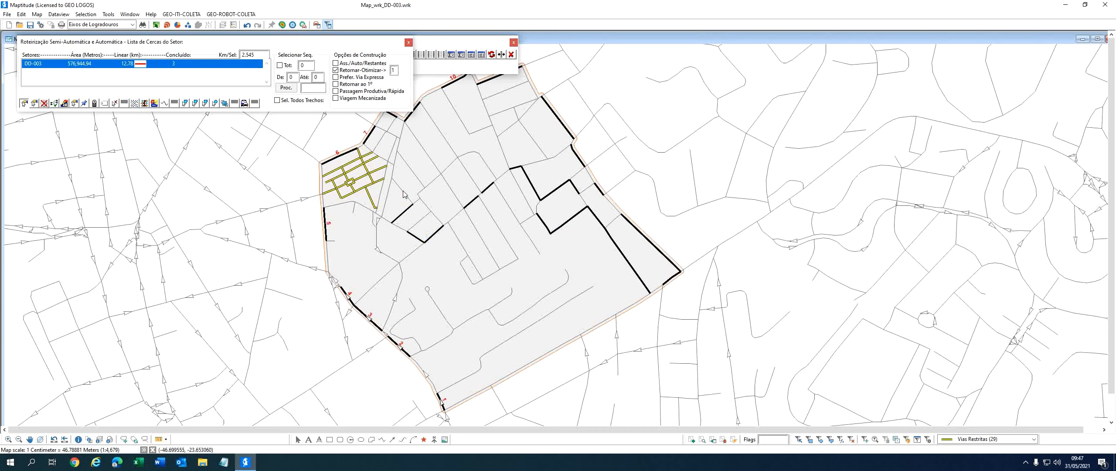
# - Mark the parallel streets in the sector's northern interior, and finish with stretch 35 on the southeastern boundary near the southern corner
pyautogui.click(404, 193)
pyautogui.click(411, 170)
pyautogui.click(424, 148)
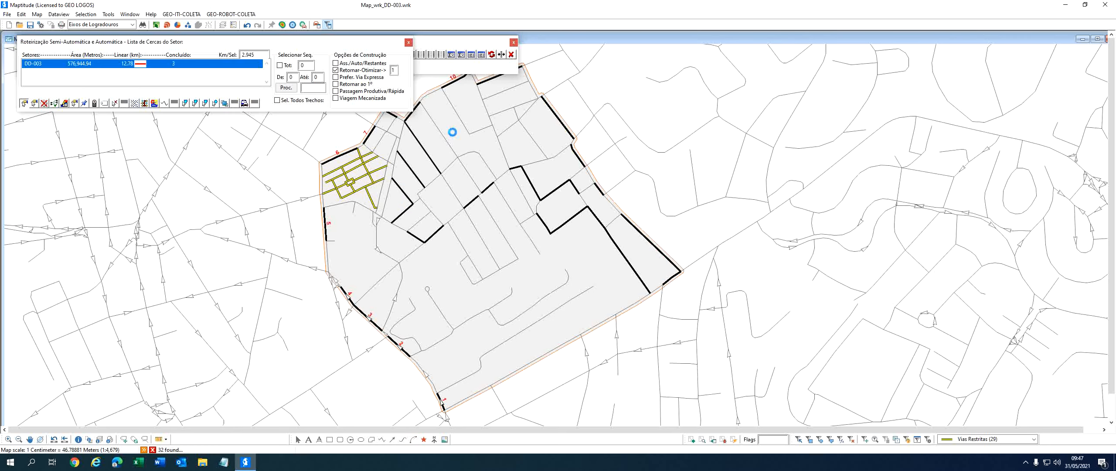
pyautogui.click(449, 131)
pyautogui.click(480, 129)
pyautogui.click(505, 152)
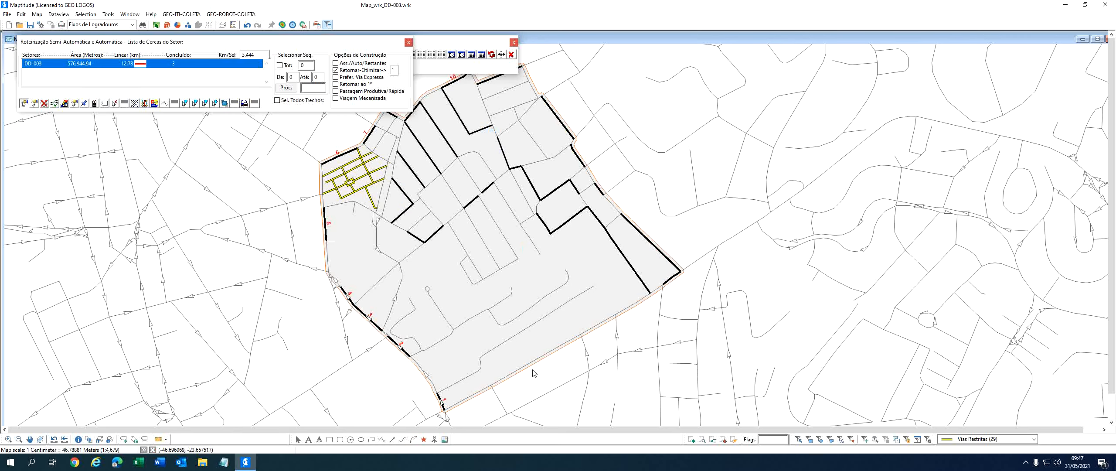
pyautogui.click(475, 400)
# - Draw a closed polygon fence around the whole DD-003 sector, leaving a margin outside its boundary
pyautogui.scroll(-1, 528, 297)
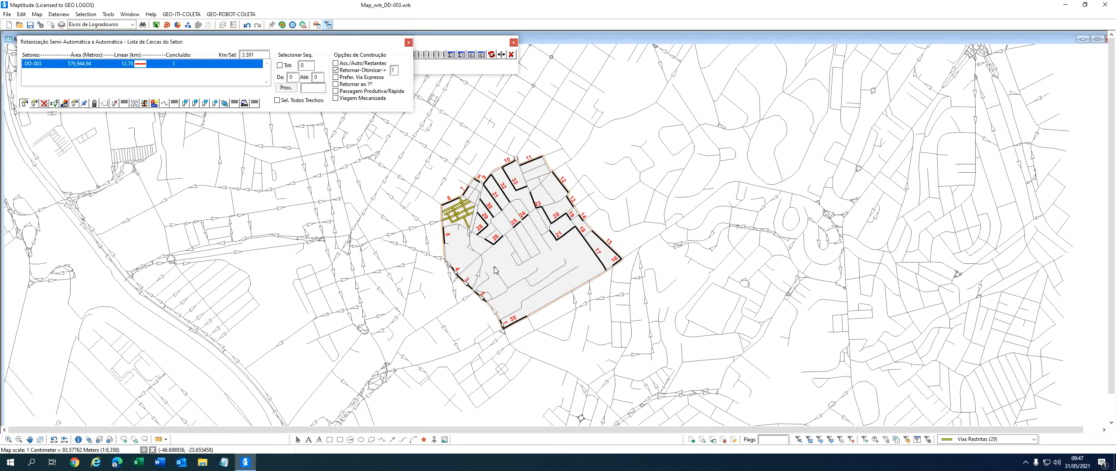
pyautogui.moveTo(496, 270)
pyautogui.scroll(1, 548, 243)
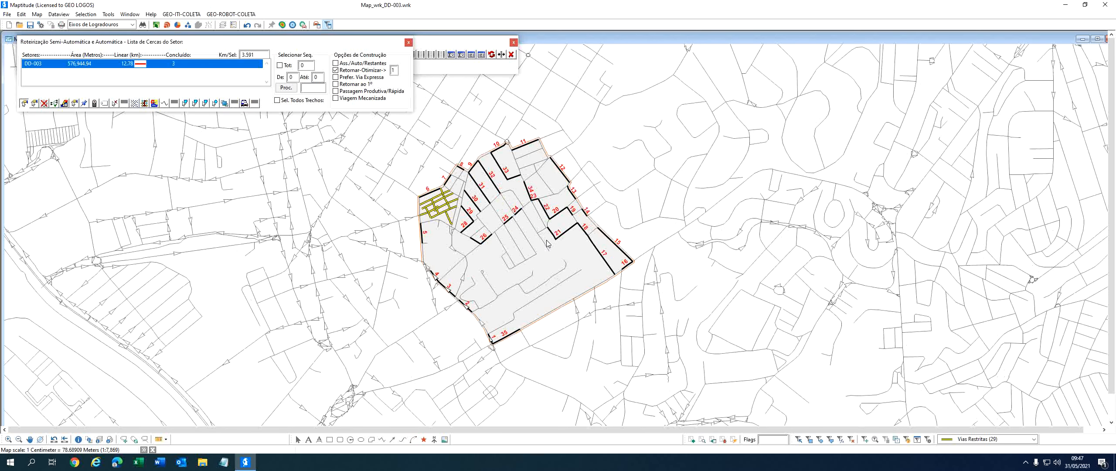
pyautogui.click(183, 105)
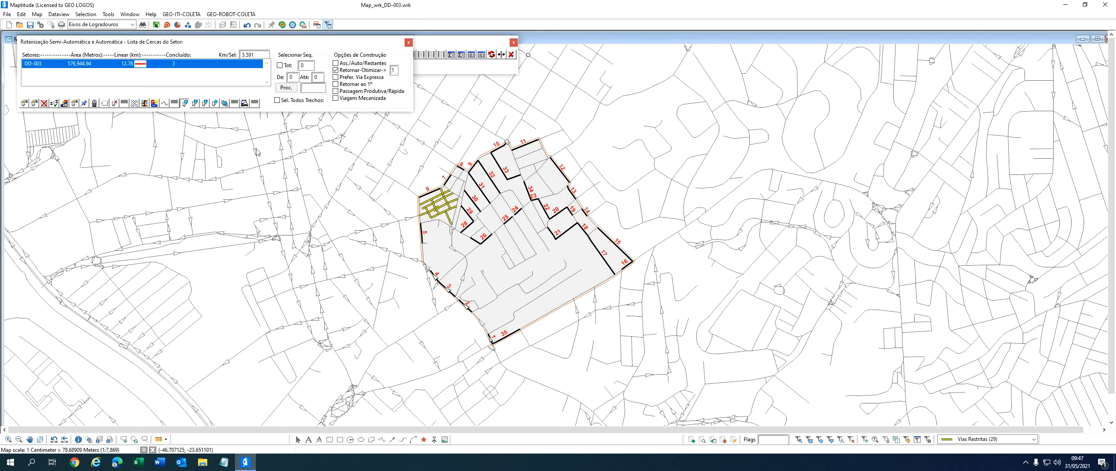
pyautogui.click(414, 160)
pyautogui.click(386, 192)
pyautogui.click(387, 279)
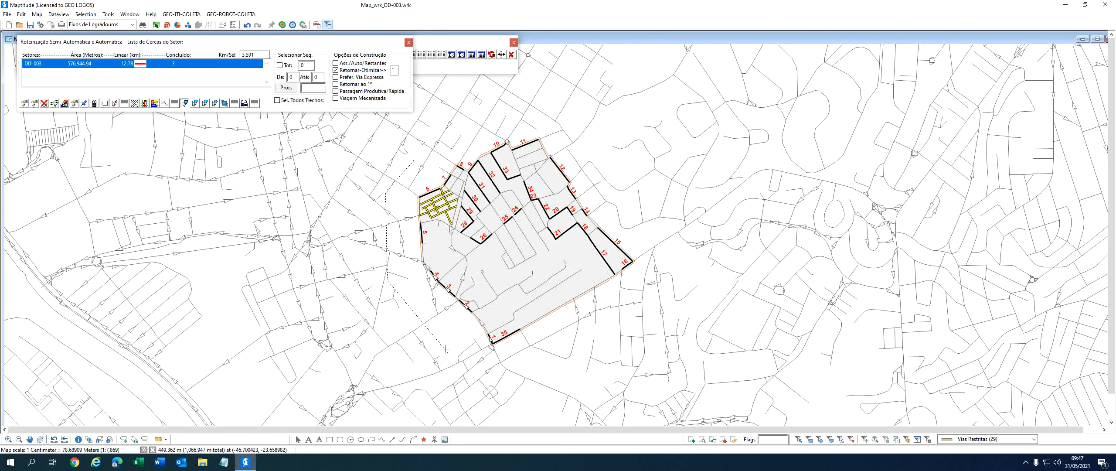
pyautogui.click(451, 358)
pyautogui.click(517, 372)
pyautogui.click(602, 349)
pyautogui.click(650, 310)
pyautogui.click(665, 273)
pyautogui.click(654, 214)
pyautogui.click(601, 144)
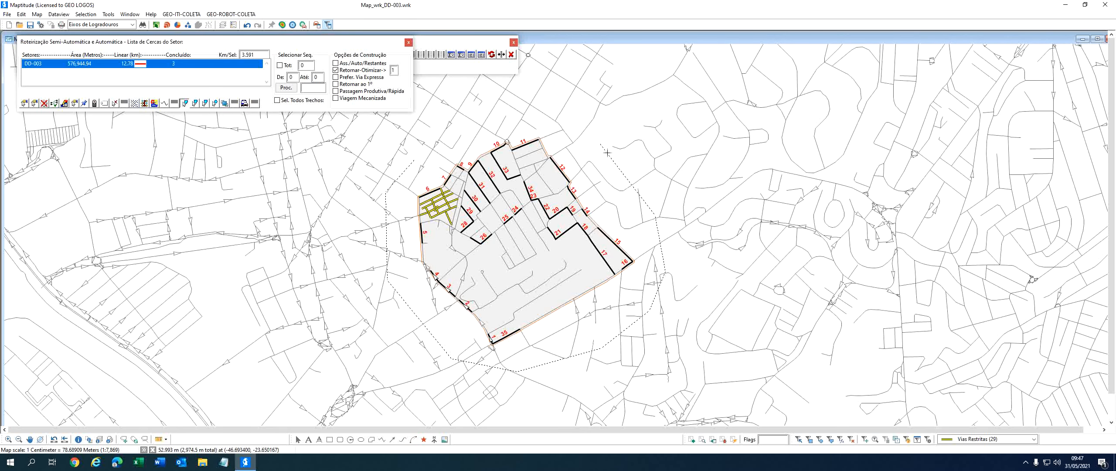
pyautogui.doubleClick(414, 159)
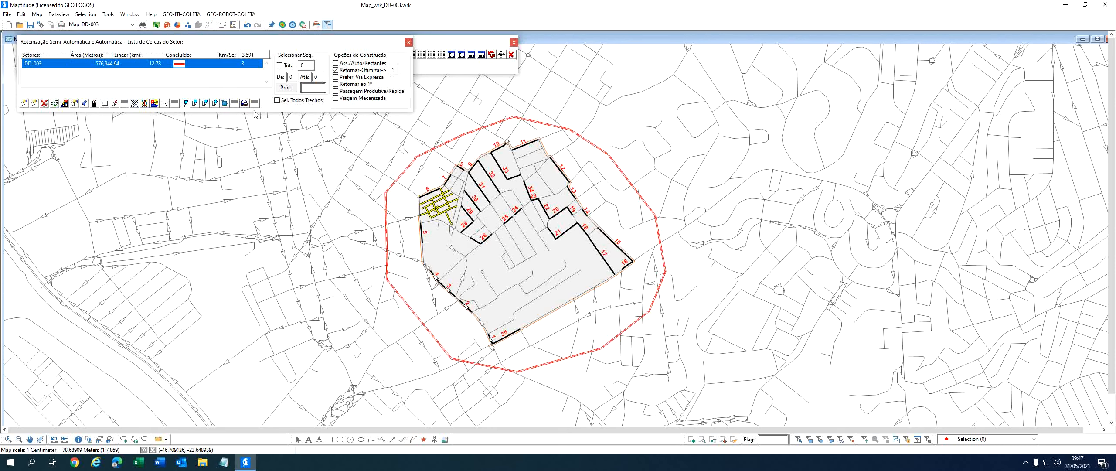
# - Build the DD-003 itinerary from the marked stretch sequence and acknowledge the note about saving the map
pyautogui.click(244, 103)
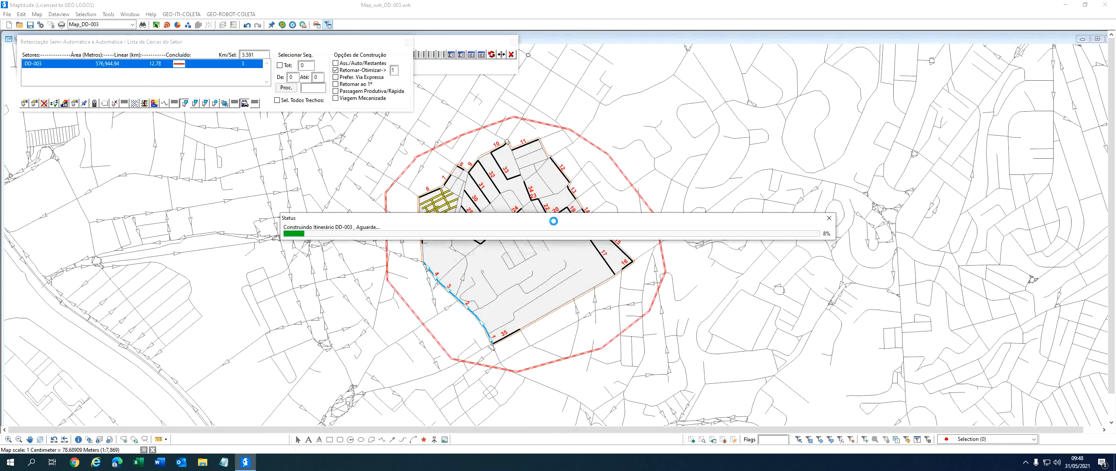
pyautogui.moveTo(554, 220); pyautogui.dragTo(561, 319)
pyautogui.moveTo(570, 390); pyautogui.dragTo(569, 389)
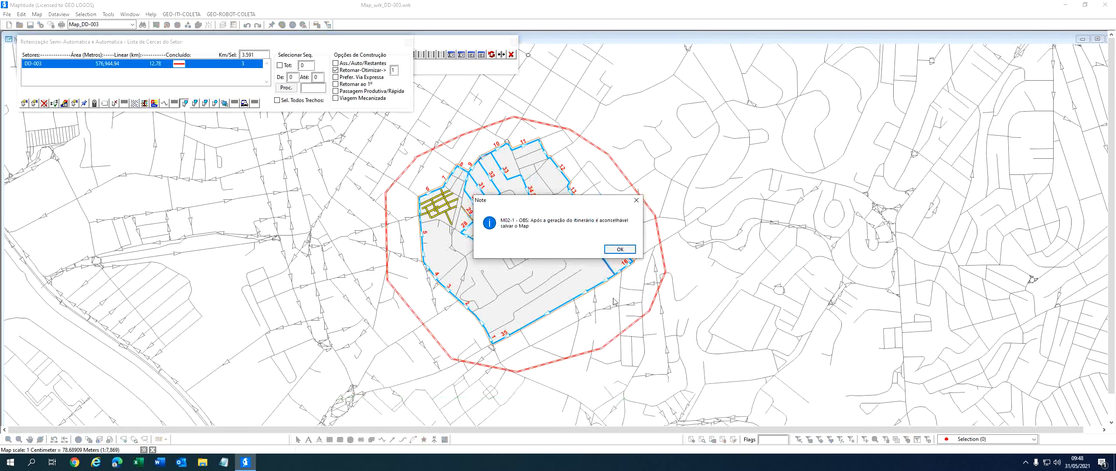
pyautogui.click(616, 251)
# - Clear the marked sequence stretches and the fence polygon from DD-003, and close the routing list
pyautogui.scroll(1, 556, 222)
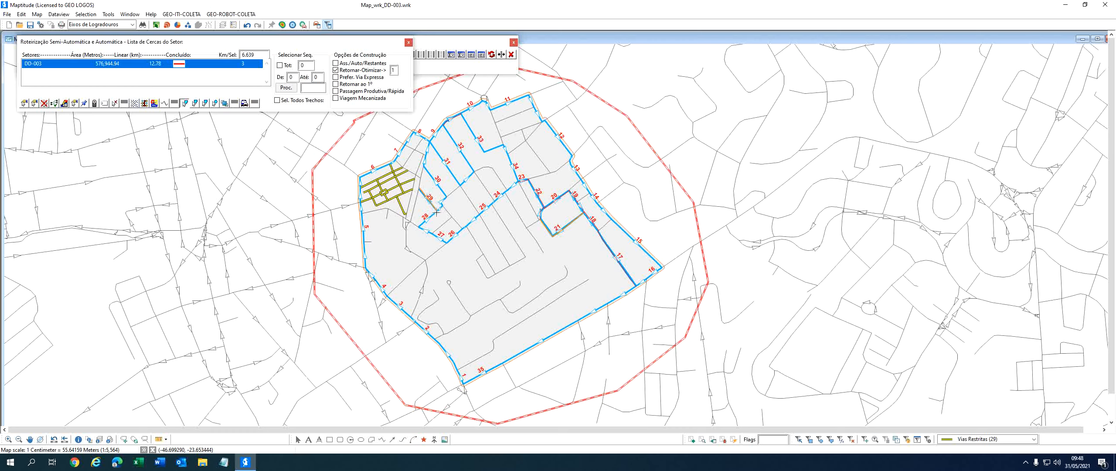
pyautogui.scroll(-1, 511, 207)
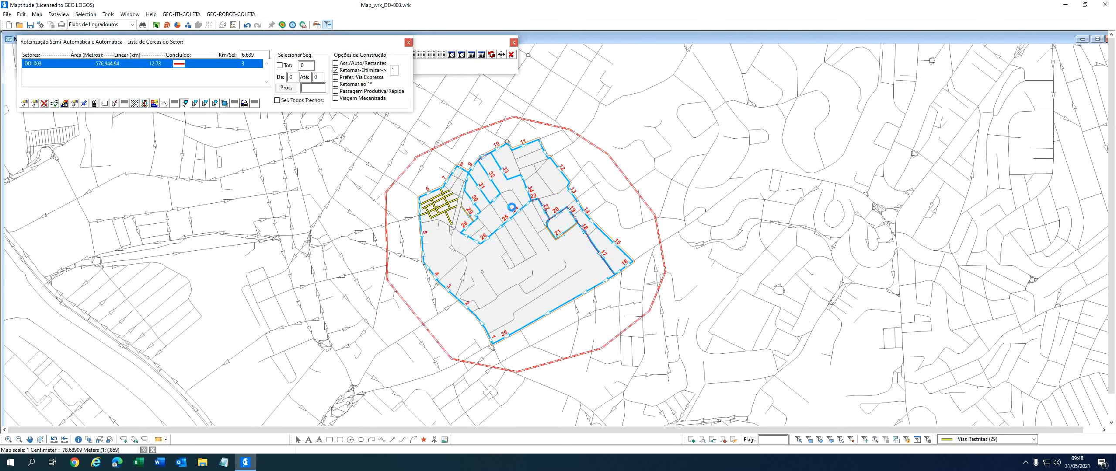
pyautogui.moveTo(512, 208)
pyautogui.click(115, 104)
pyautogui.press('Return')
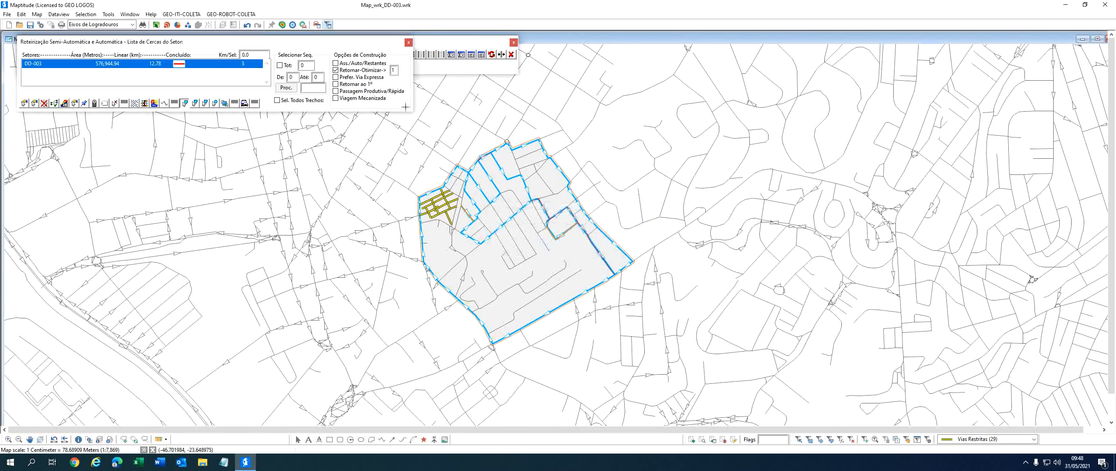
pyautogui.click(409, 42)
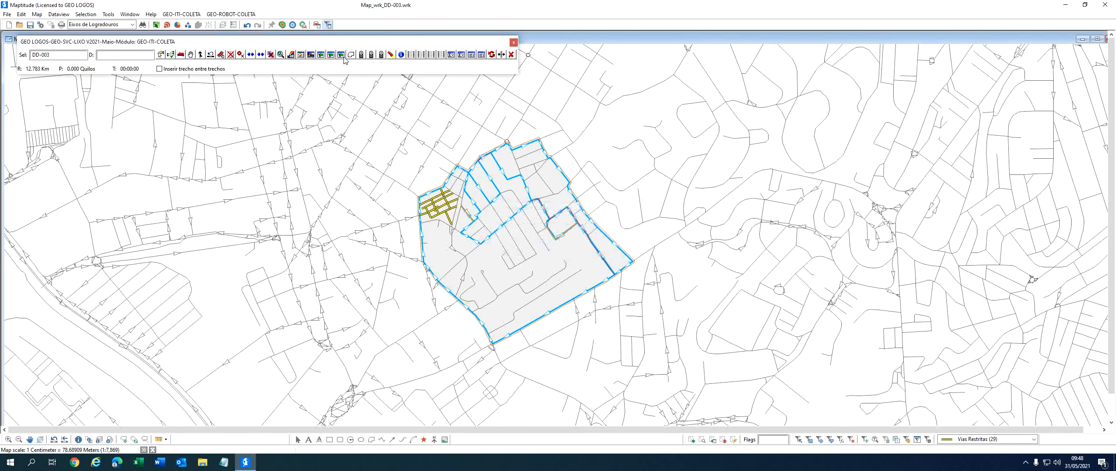
# - Delete the generated DD-003 itinerary from the collection itinerary list, confirm the exclusion and acknowledge the note
pyautogui.click(300, 54)
pyautogui.click(64, 101)
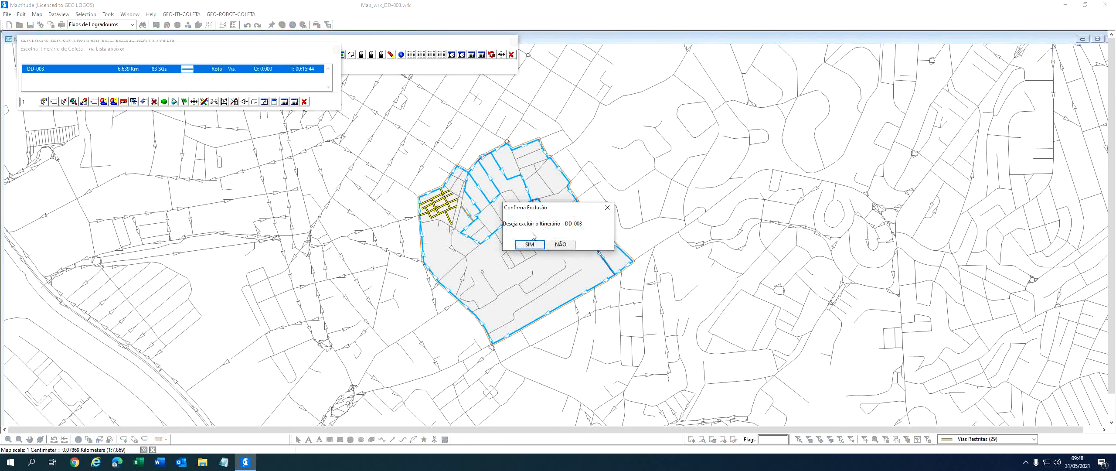
pyautogui.click(542, 243)
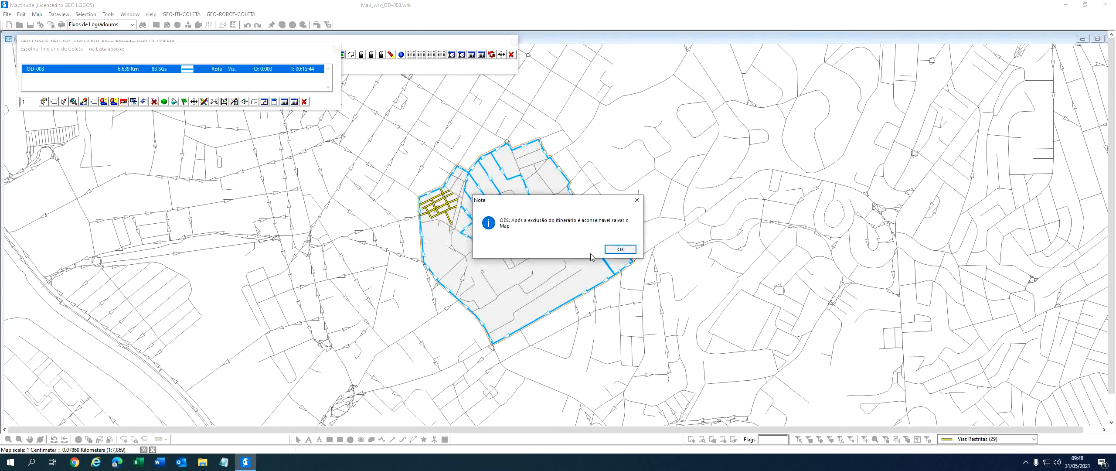
pyautogui.click(621, 249)
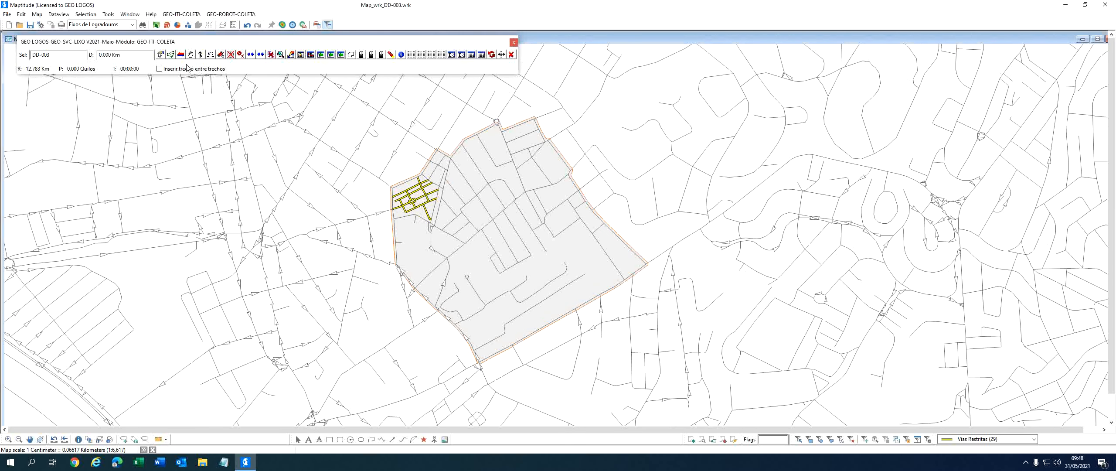
# - Start marking a new stretch sequence for DD-003 from the semi-automatic routing list, running north up the sector's western boundary
pyautogui.click(321, 54)
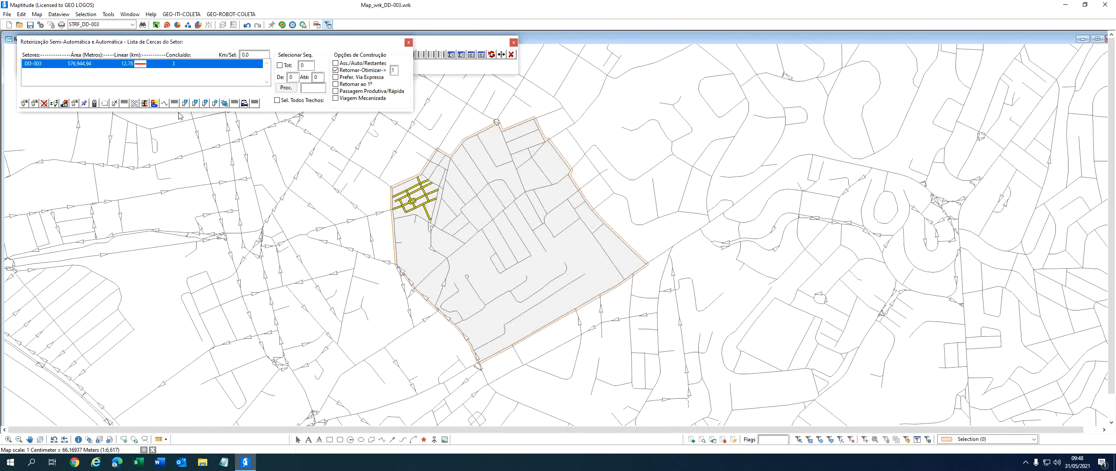
pyautogui.click(24, 103)
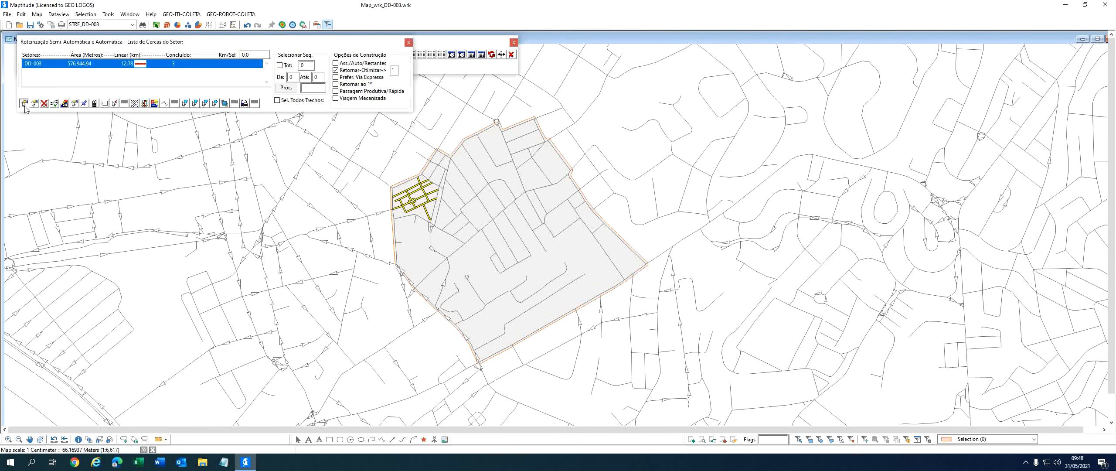
pyautogui.click(412, 285)
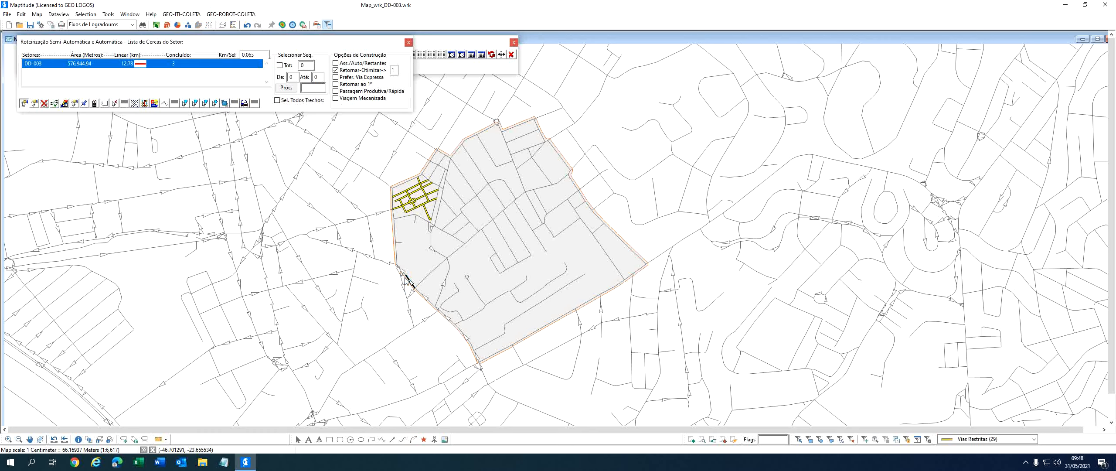
pyautogui.click(397, 252)
pyautogui.click(395, 226)
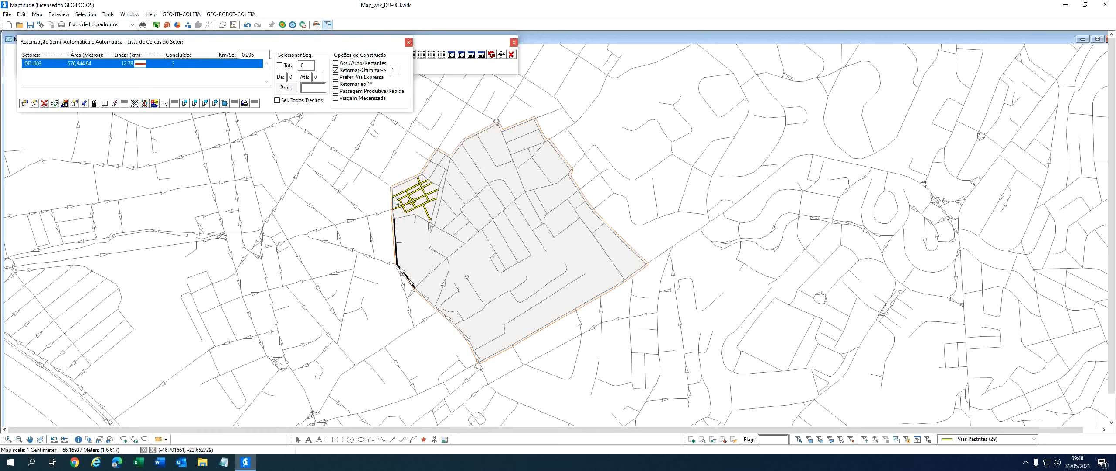
# - Extend the marked sequence along DD-003's northwestern and northern boundary as far as its northeastern corner
pyautogui.click(410, 180)
pyautogui.click(425, 171)
pyautogui.click(441, 152)
pyautogui.click(457, 148)
pyautogui.click(471, 136)
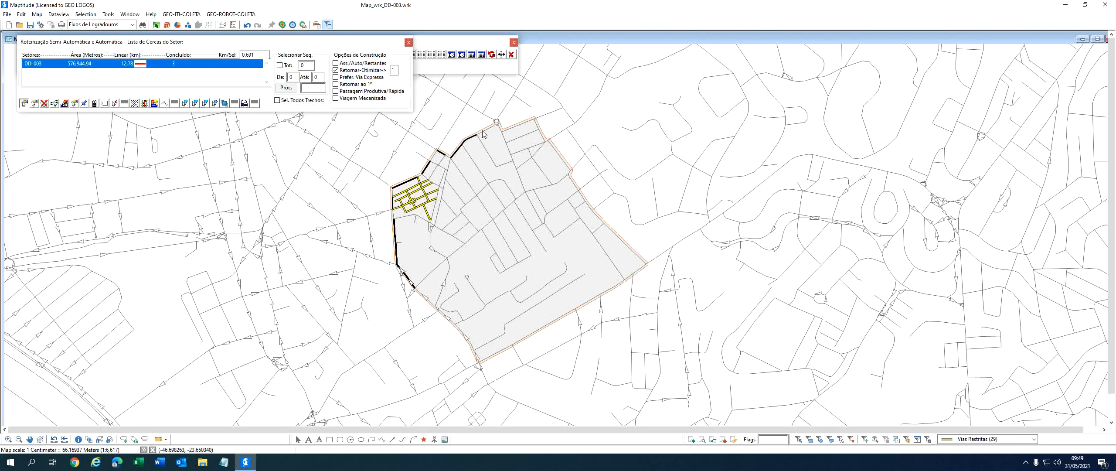
pyautogui.click(491, 131)
pyautogui.click(518, 125)
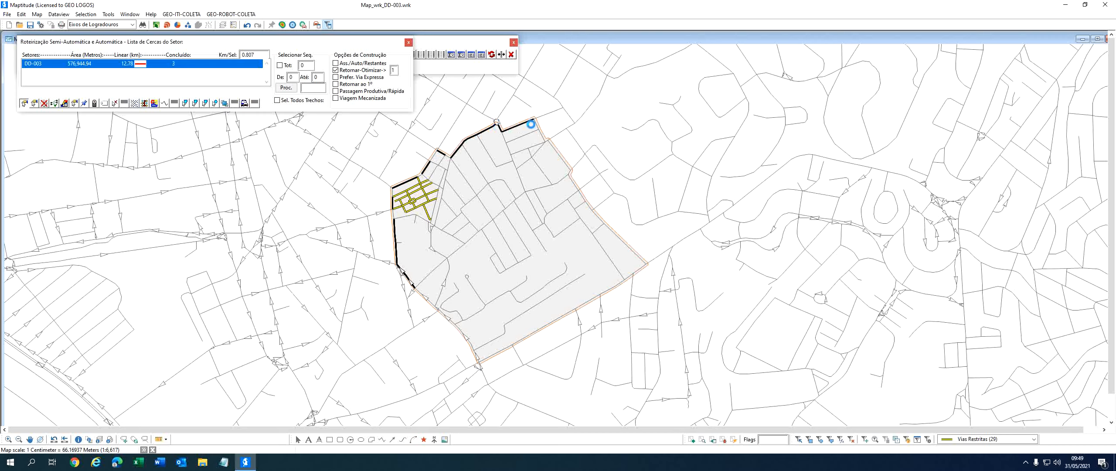
# - Mark the stretches down the northeastern boundary and around the small blocks inside the sector's northeastern corner
pyautogui.click(542, 132)
pyautogui.click(563, 163)
pyautogui.click(564, 181)
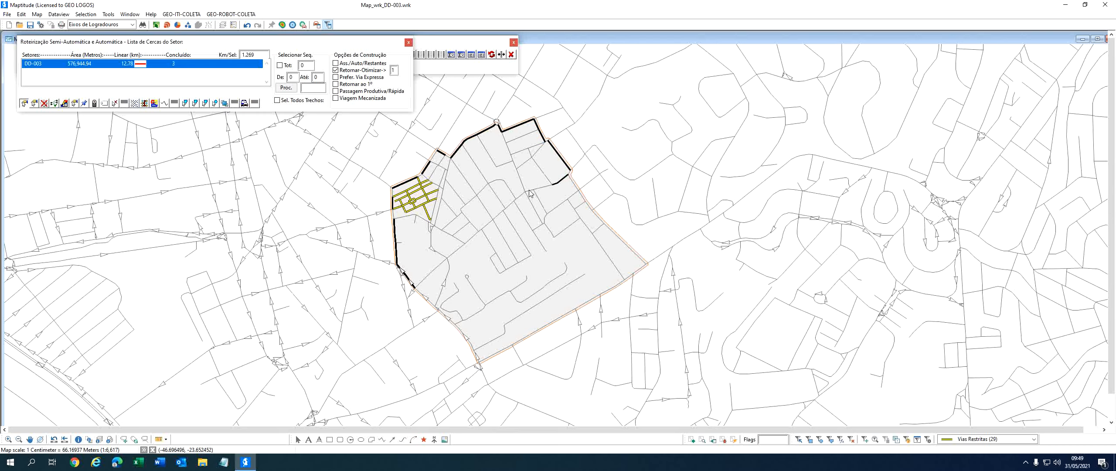
pyautogui.click(530, 189)
pyautogui.click(520, 175)
pyautogui.click(510, 148)
pyautogui.click(515, 140)
pyautogui.click(530, 148)
pyautogui.click(532, 156)
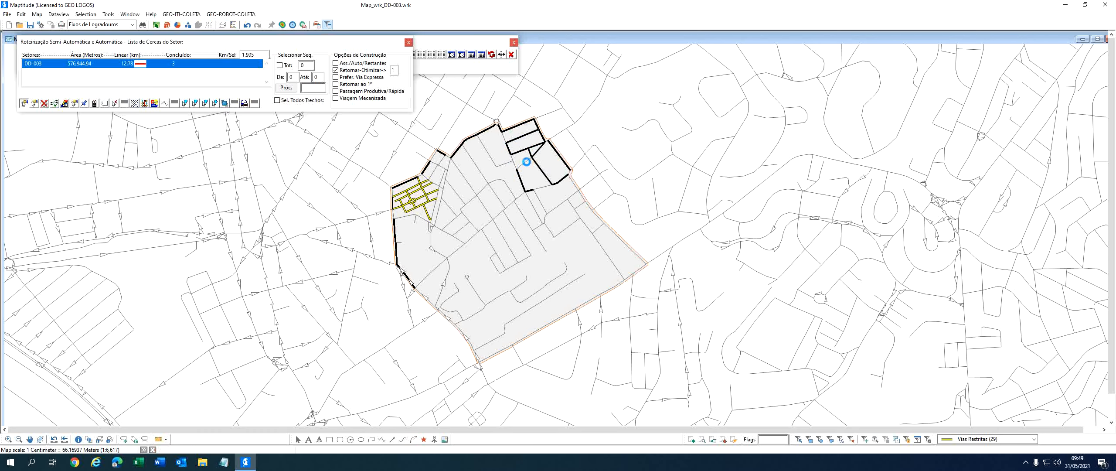
pyautogui.click(525, 163)
# - Mark the stretches southwest from the northeastern blocks and around the long central blocks, ending east of the restricted streets
pyautogui.click(519, 196)
pyautogui.click(510, 206)
pyautogui.click(491, 218)
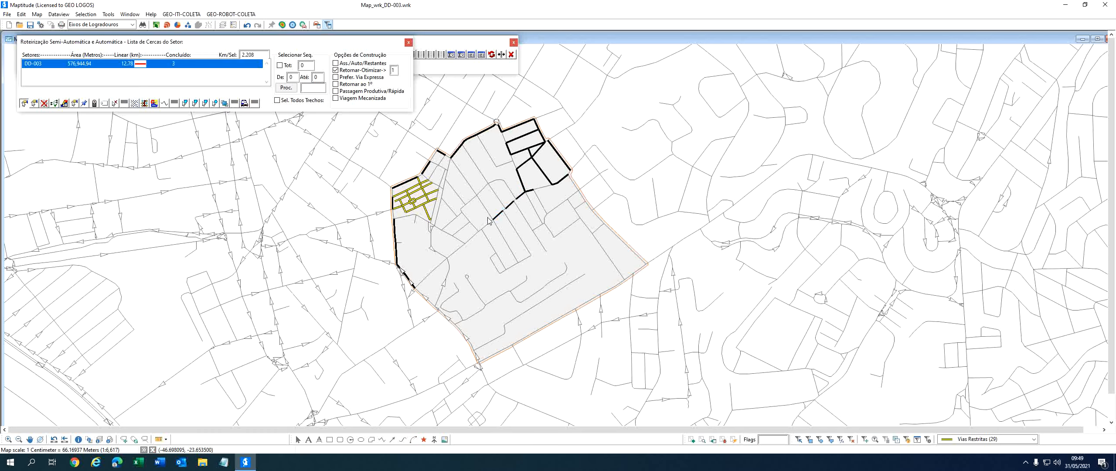
pyautogui.click(478, 195)
pyautogui.click(461, 174)
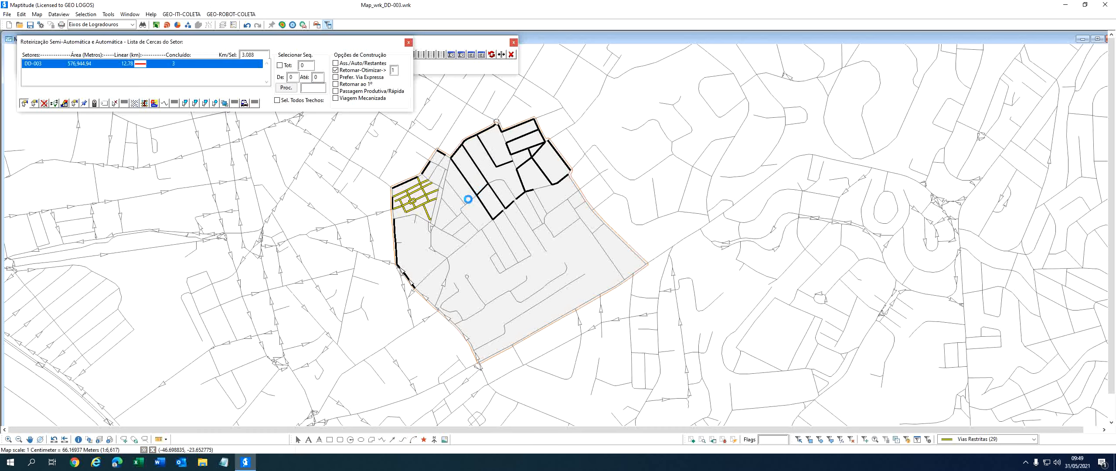
pyautogui.click(471, 222)
pyautogui.click(456, 236)
pyautogui.click(444, 203)
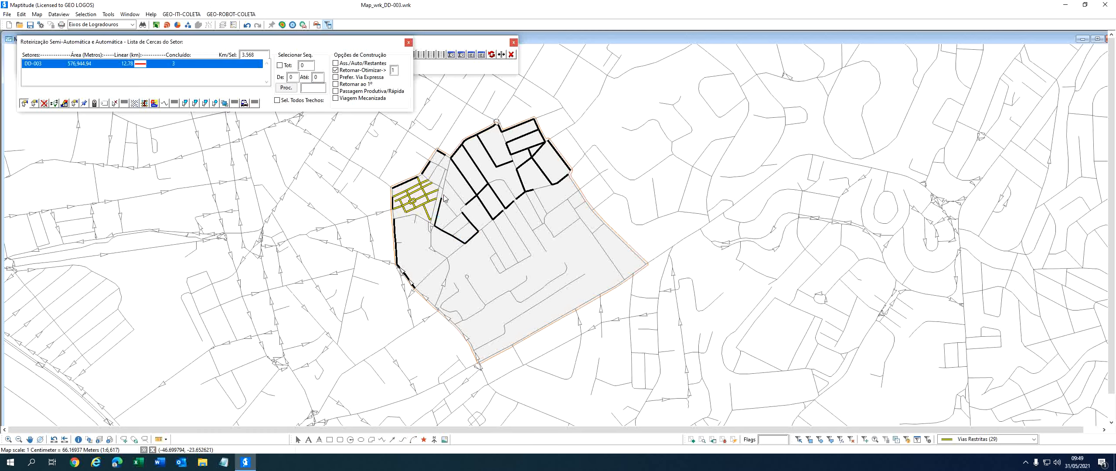
# - Add the stretches north and east of the restricted streets, including the narrow blocks by the northwestern boundary, to the sequence
pyautogui.click(444, 192)
pyautogui.click(446, 161)
pyautogui.click(448, 164)
pyautogui.click(446, 175)
pyautogui.click(453, 188)
pyautogui.click(449, 207)
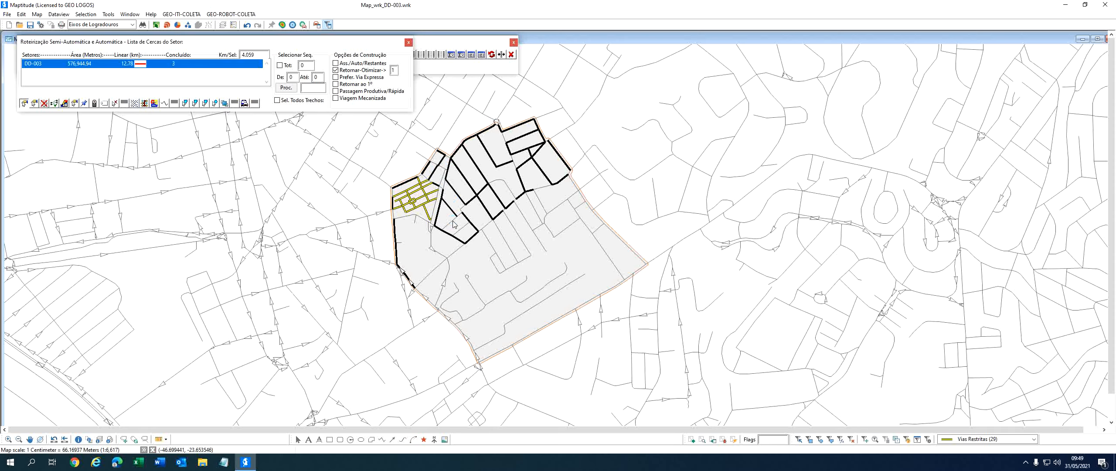
# - Mark the remaining small block stretches and those south of the restricted streets, closing the sequence back at its starting point
pyautogui.click(450, 223)
pyautogui.click(461, 228)
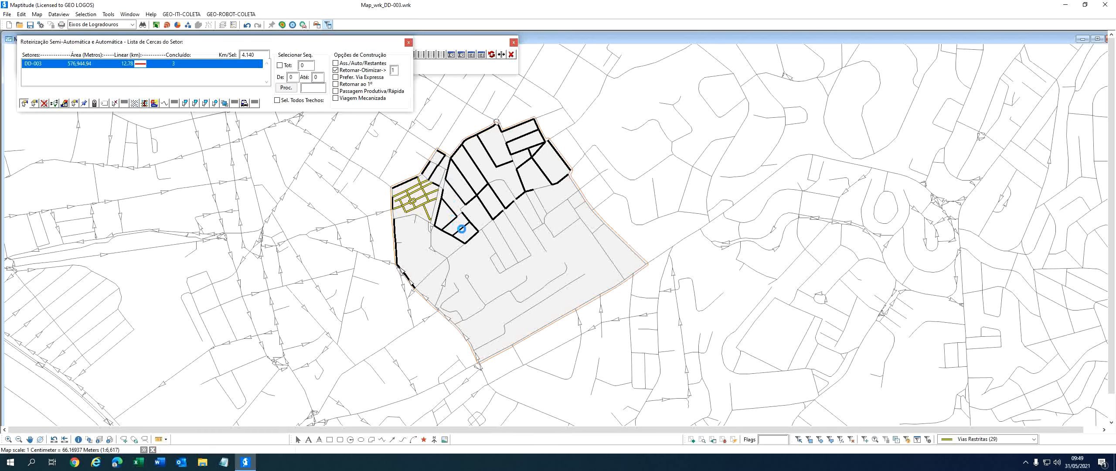
pyautogui.click(421, 219)
pyautogui.click(438, 252)
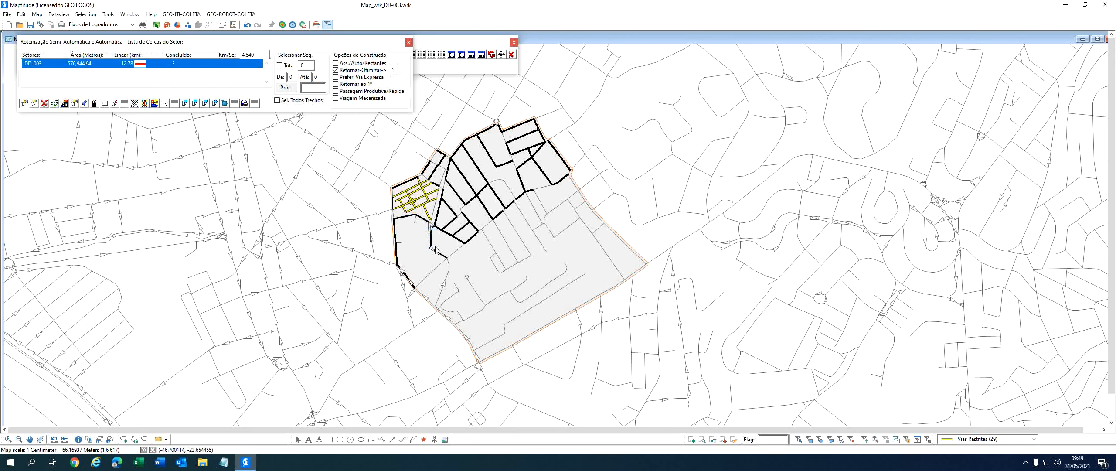
pyautogui.click(434, 270)
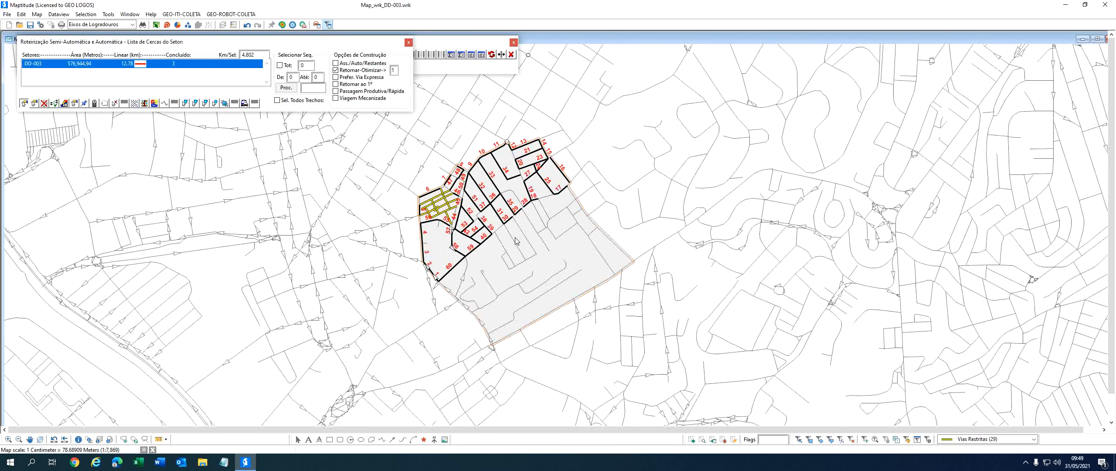
# - Insert the skipped stretch south of the central blocks into the marked sequence at position 30
pyautogui.scroll(1, 516, 241)
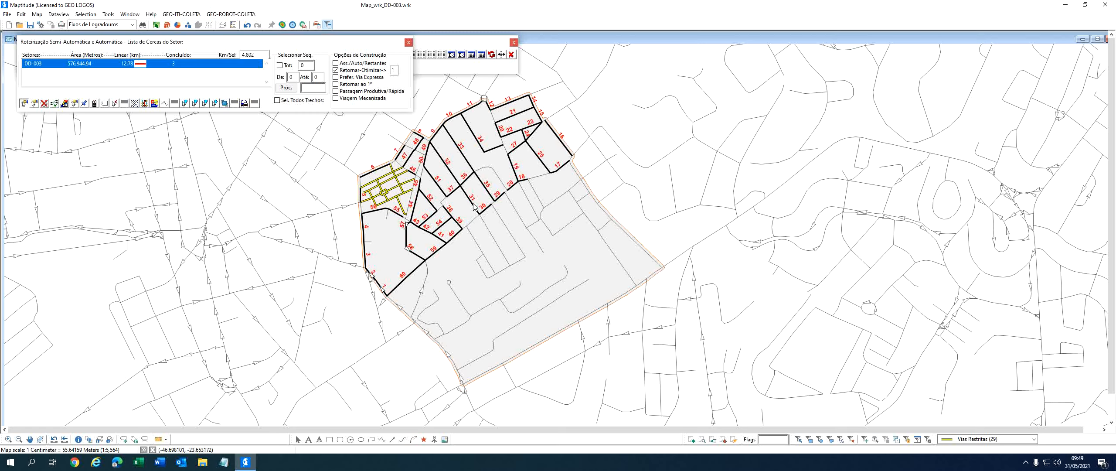
pyautogui.moveTo(483, 213)
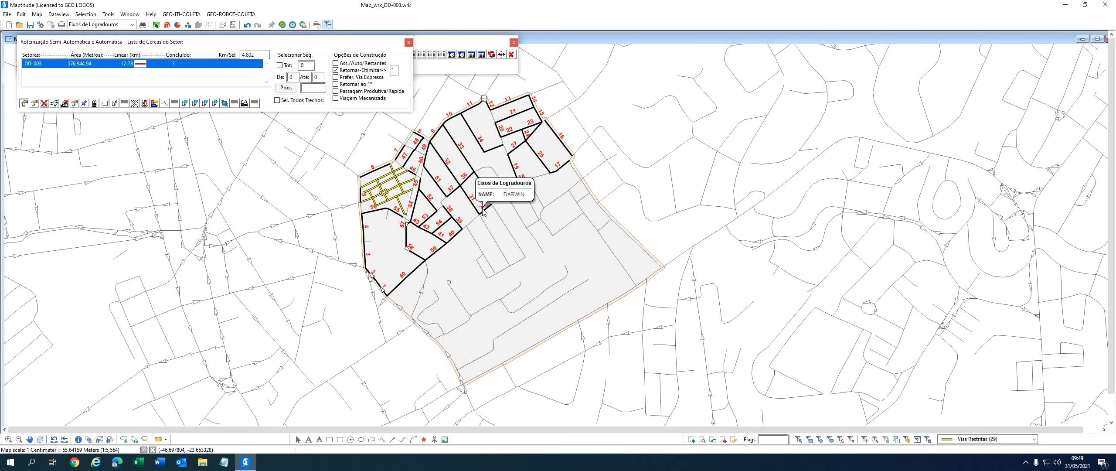
pyautogui.moveTo(264, 55); pyautogui.dragTo(224, 56)
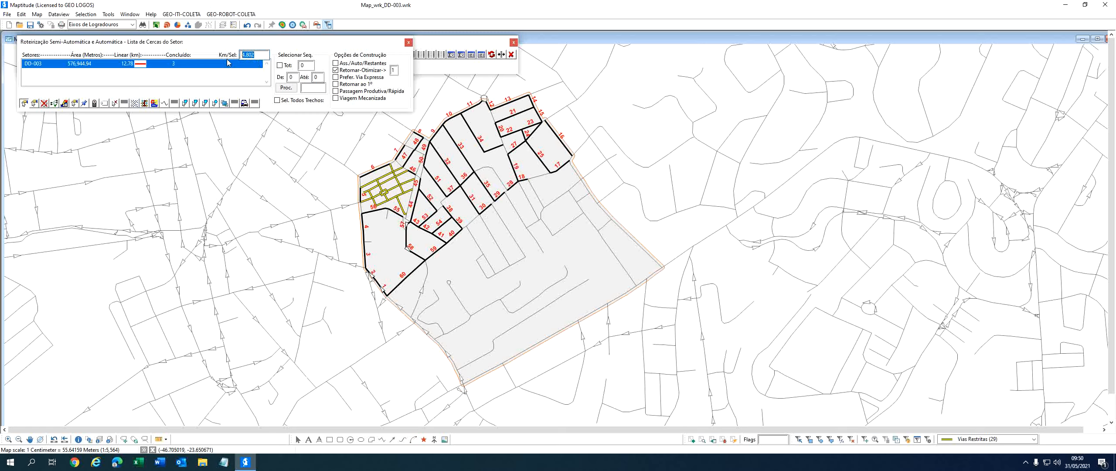
pyautogui.write('30')
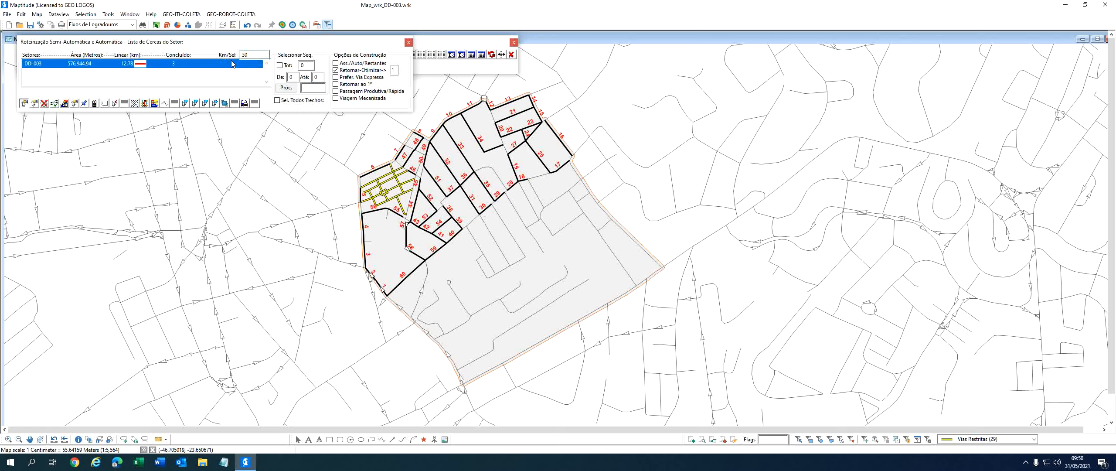
pyautogui.click(35, 104)
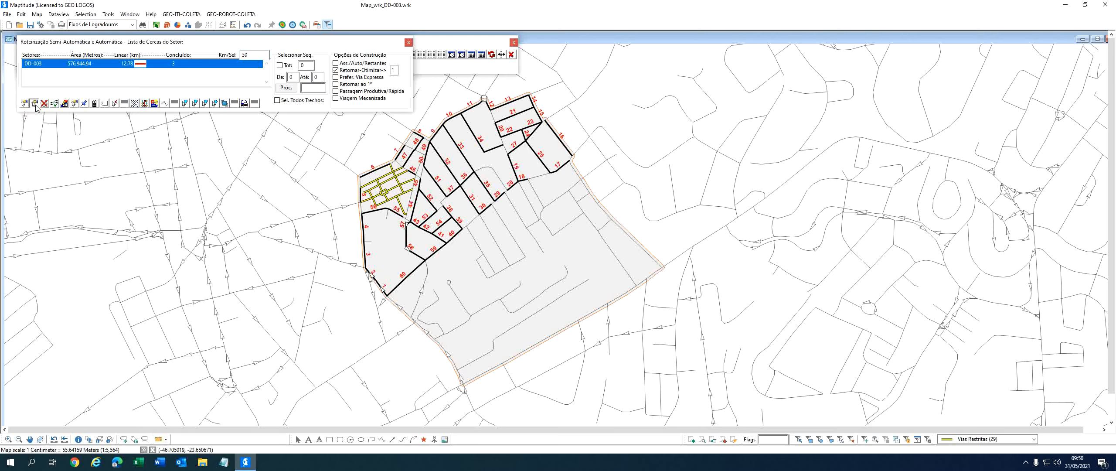
pyautogui.click(476, 225)
pyautogui.scroll(-1, 220, 192)
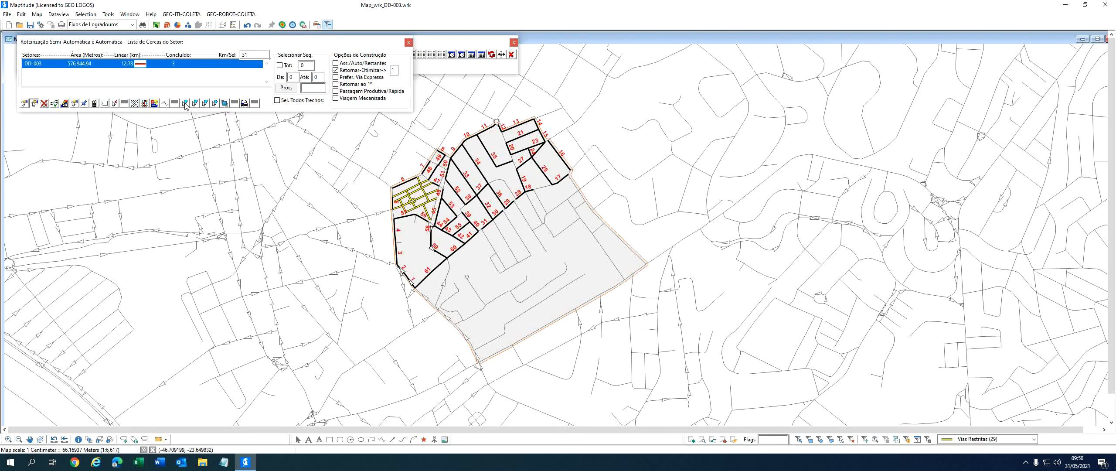
# - Draw a closed polygon fence around the marked stretches in the northern half of DD-003, leaving a margin outside them
pyautogui.click(185, 103)
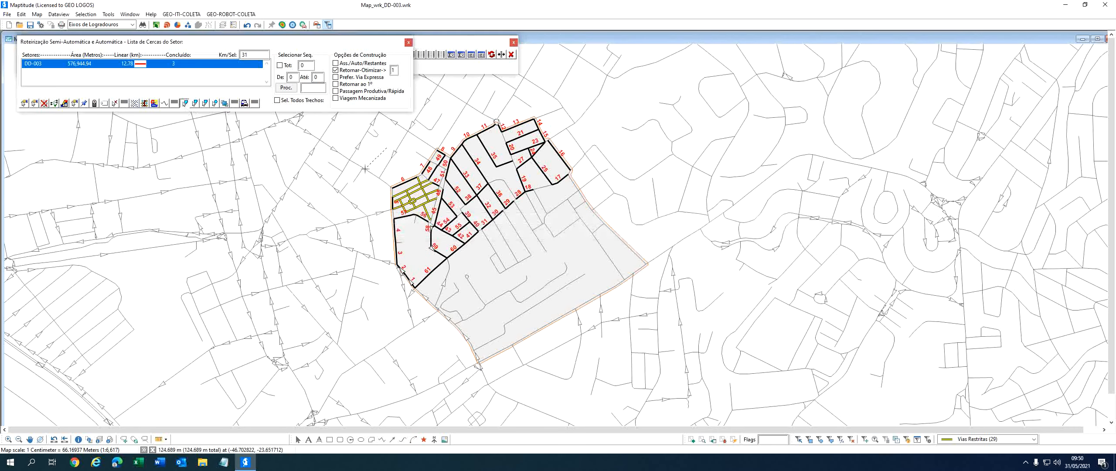
pyautogui.click(386, 148)
pyautogui.click(363, 168)
pyautogui.click(361, 255)
pyautogui.click(376, 301)
pyautogui.click(422, 299)
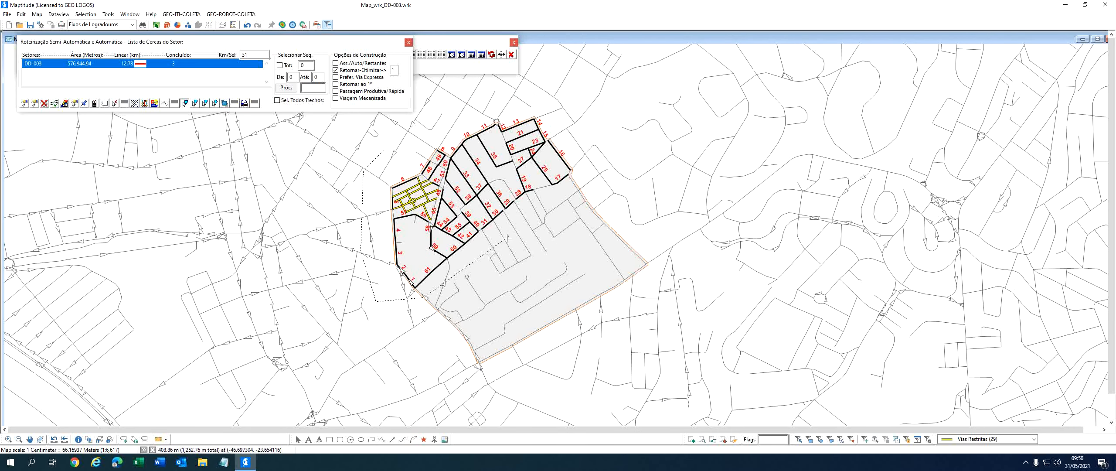
pyautogui.click(587, 193)
pyautogui.click(591, 159)
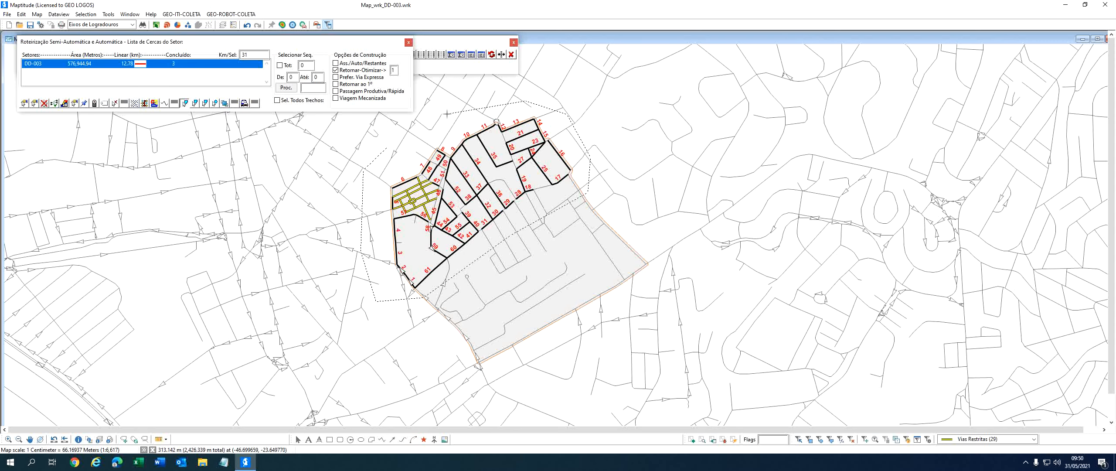
pyautogui.doubleClick(404, 161)
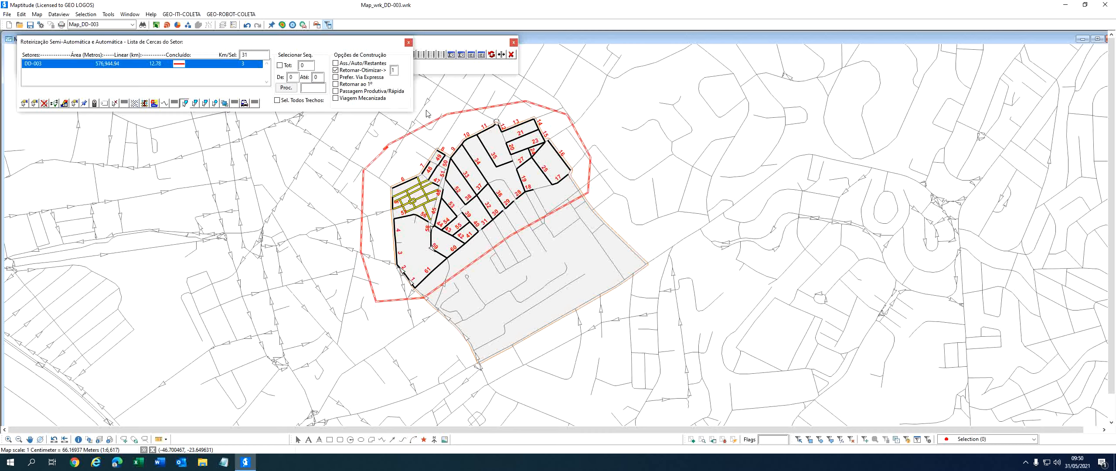
# - Close the routing list, the GEO-ITI-COLETA module and the DD-003 map, and start the GEO-ROBOT-COLETA module
pyautogui.click(408, 42)
pyautogui.click(511, 54)
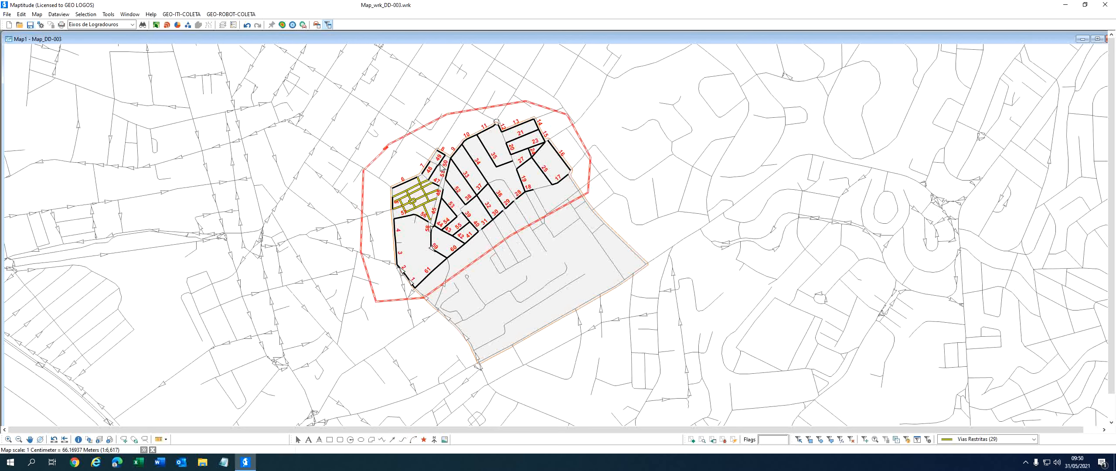
pyautogui.moveTo(1048, 39); pyautogui.dragTo(1011, 39)
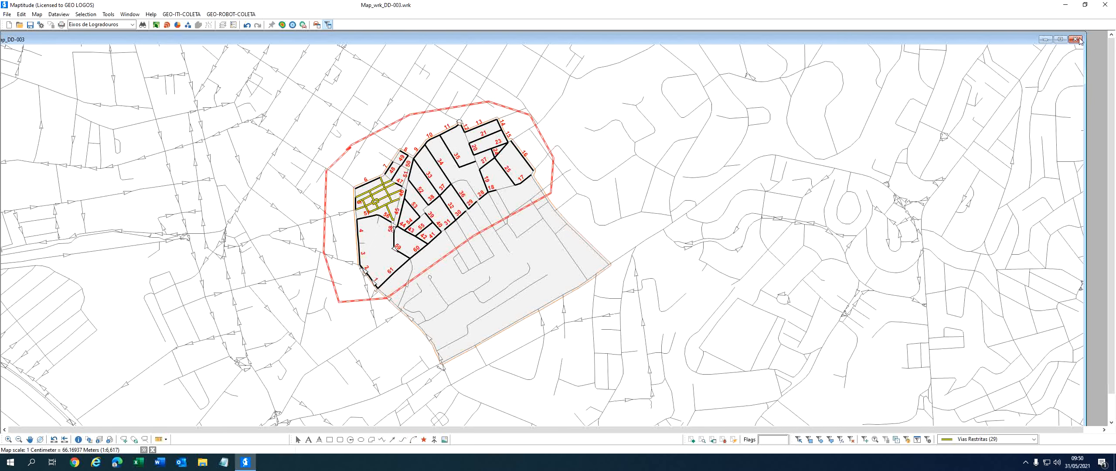
pyautogui.click(1076, 39)
pyautogui.click(231, 14)
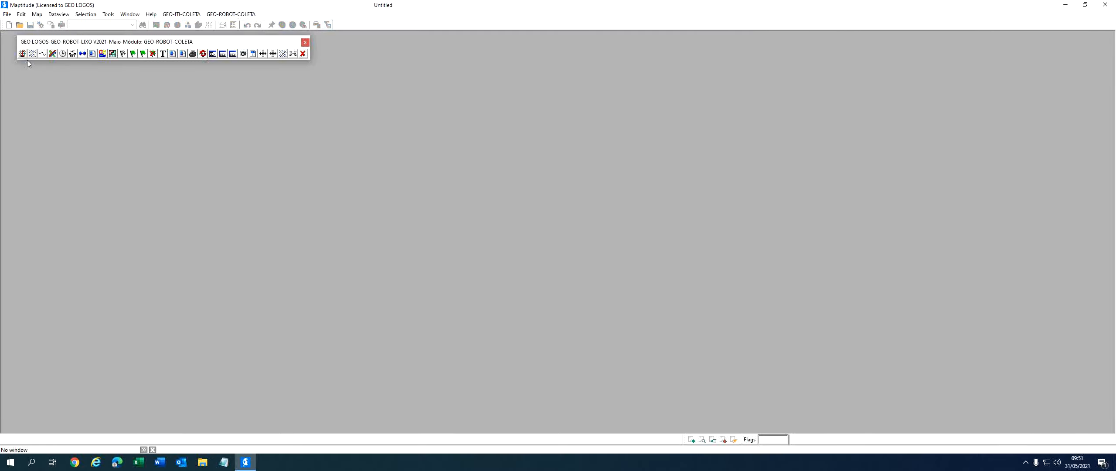
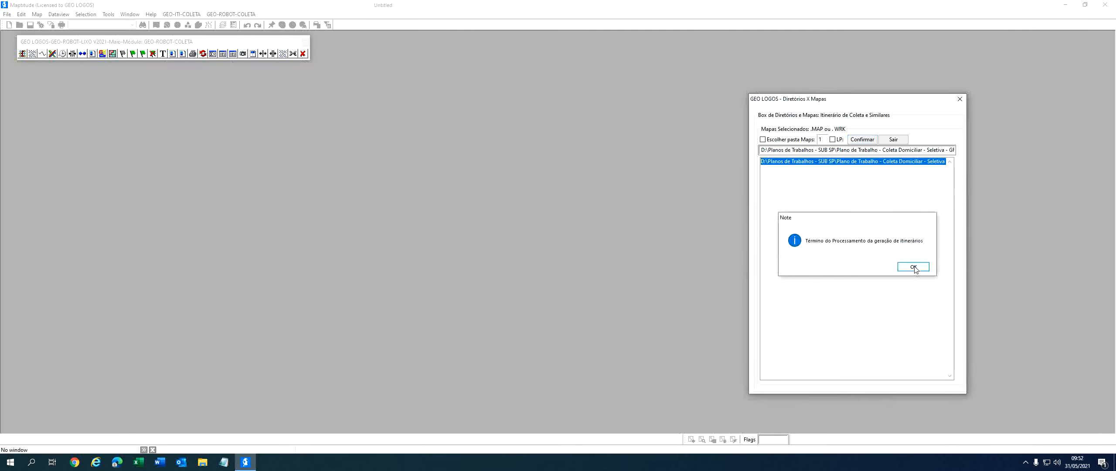
# - Acknowledge the end of itinerary generation, exit the directory and map box, and close the GEO-ROBOT-COLETA module
pyautogui.click(914, 267)
pyautogui.click(894, 139)
pyautogui.click(306, 53)
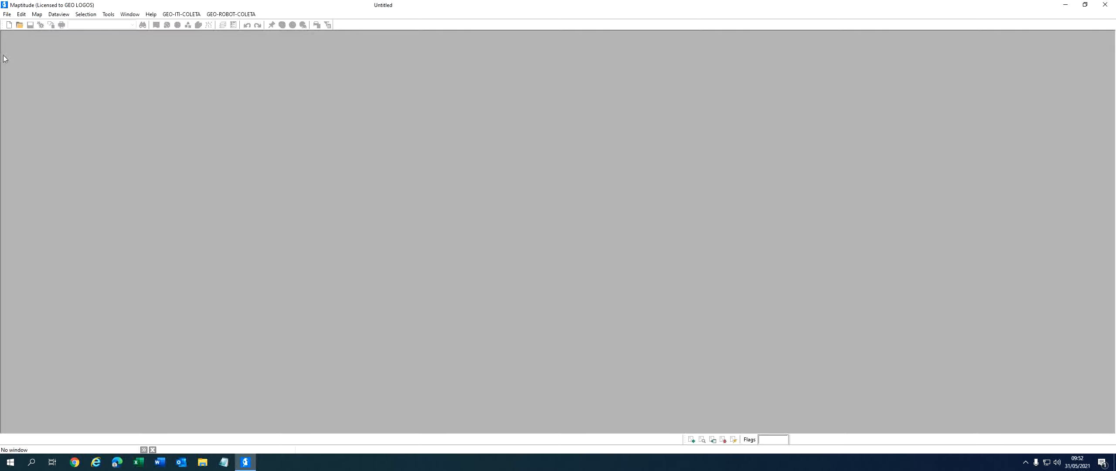
# - Reopen the recent DD-003 workspace and examine the itinerary generated in the sector's northern half
pyautogui.click(7, 14)
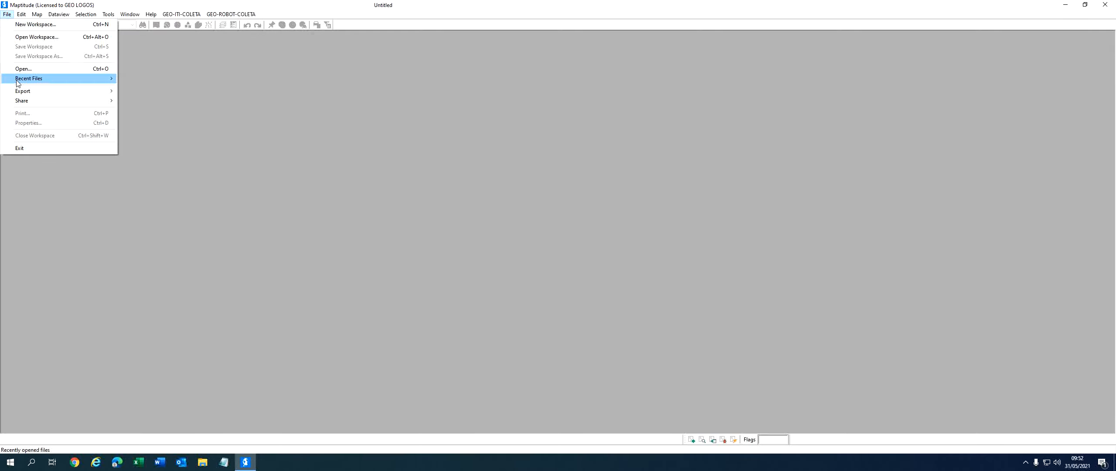
pyautogui.moveTo(31, 78)
pyautogui.click(157, 79)
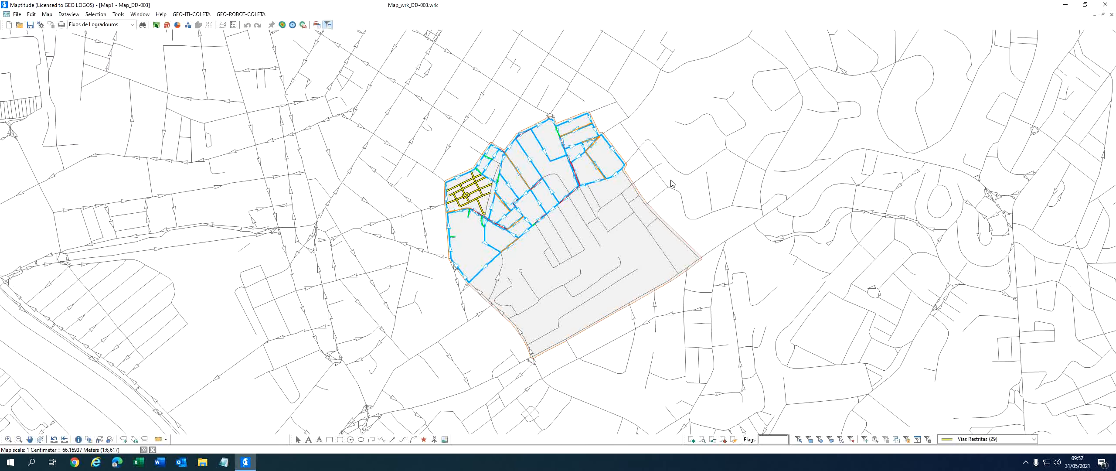
pyautogui.scroll(1, 668, 180)
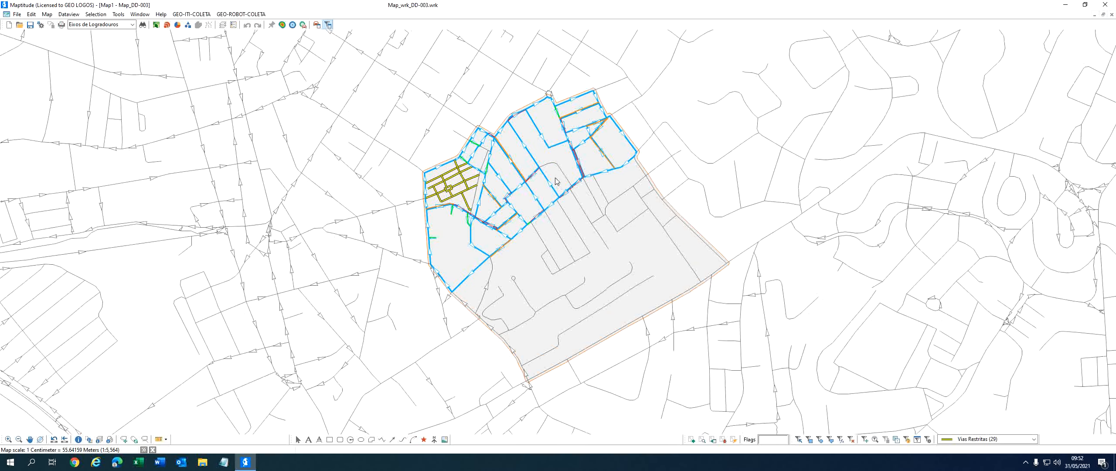
pyautogui.moveTo(550, 171)
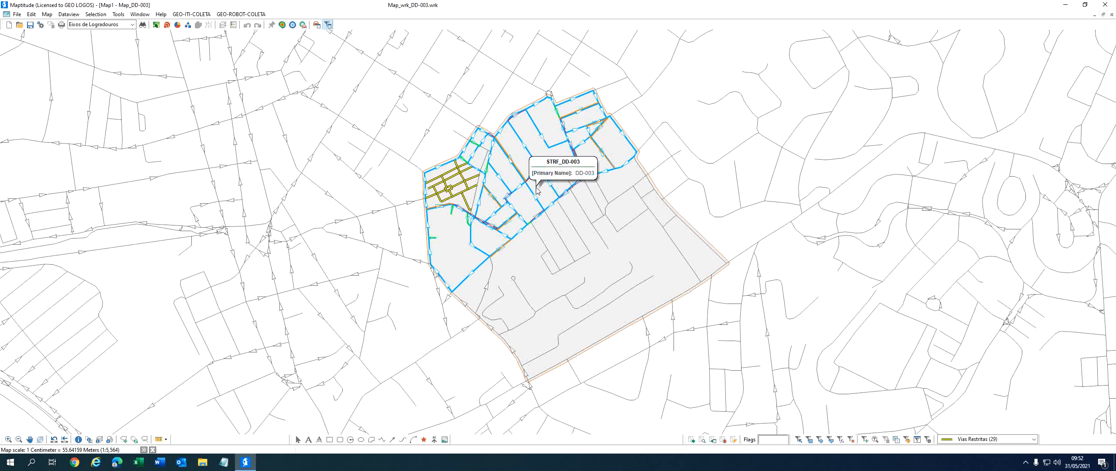
pyautogui.scroll(1, 554, 177)
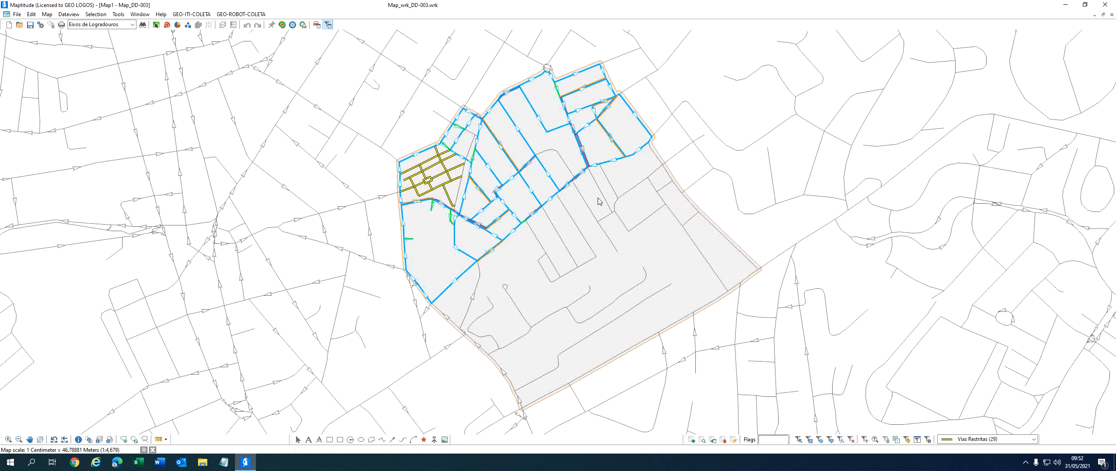
# - Start the GEO-ITI-COLETA module, rename the DD-003 itinerary as V1-DD-003 in the itinerary list, and close the list
pyautogui.click(191, 14)
pyautogui.click(293, 55)
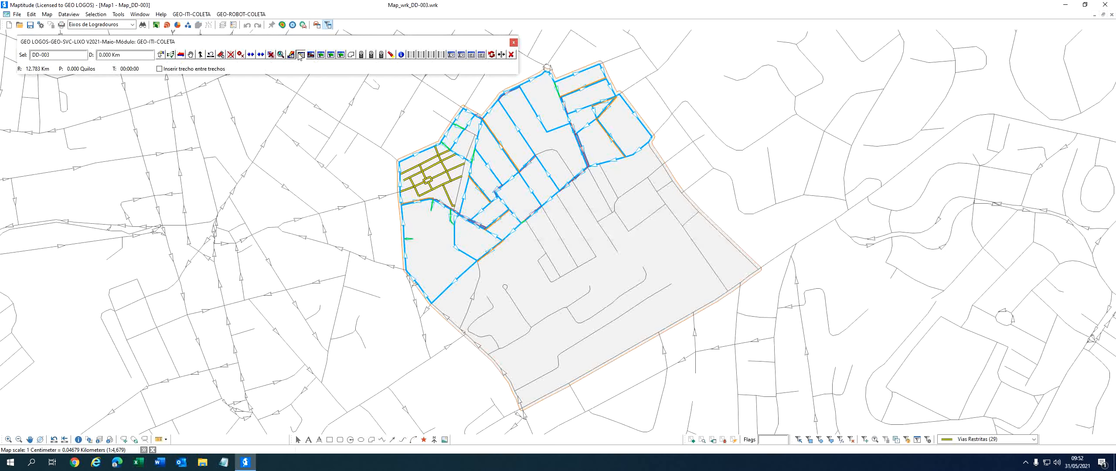
pyautogui.click(124, 102)
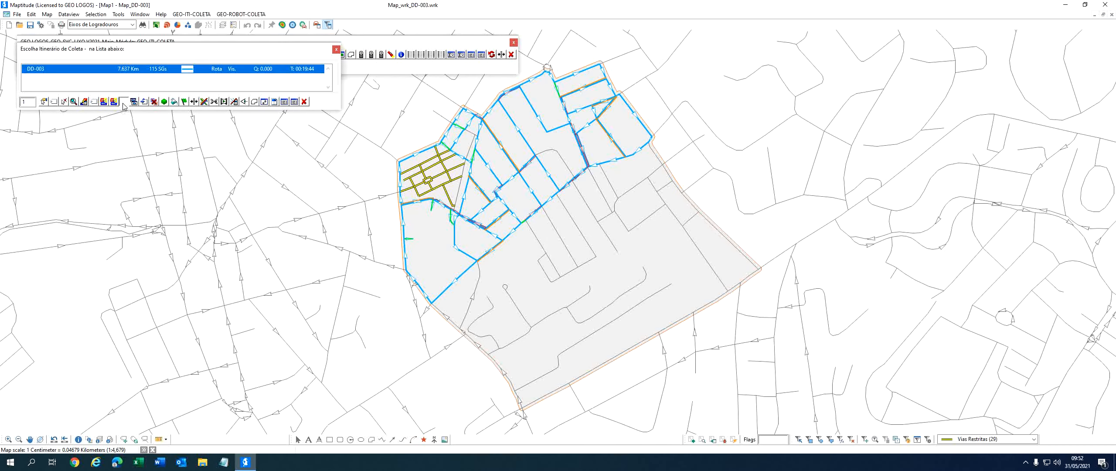
pyautogui.click(517, 228)
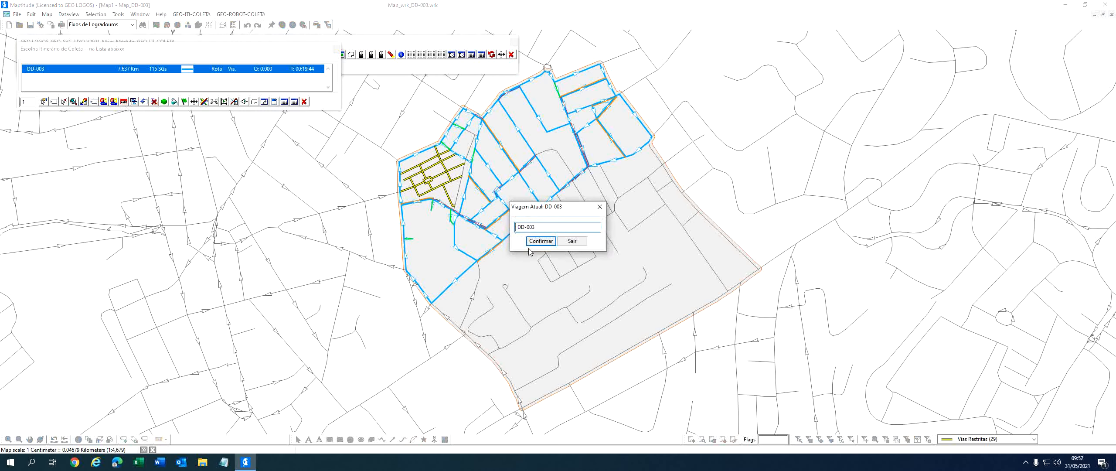
pyautogui.write('V1-')
pyautogui.click(541, 243)
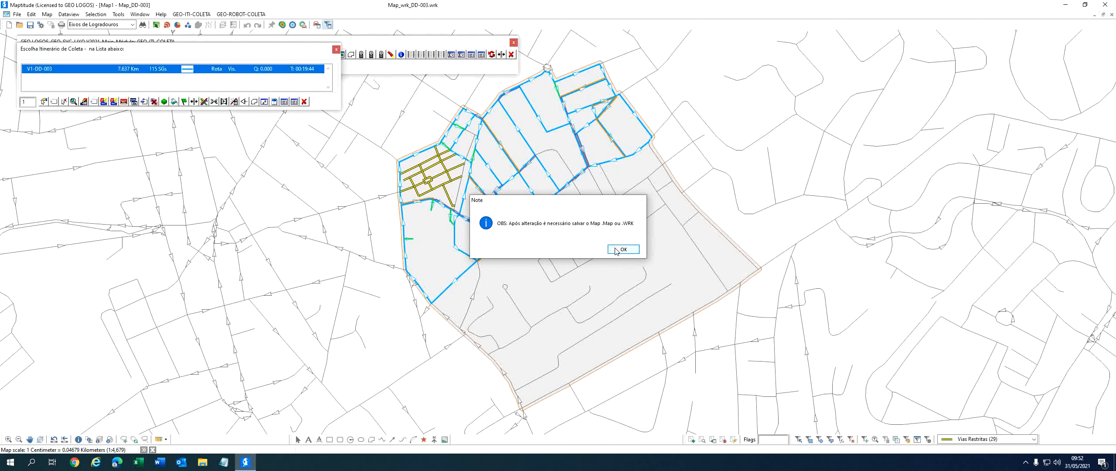
pyautogui.click(623, 249)
pyautogui.click(304, 102)
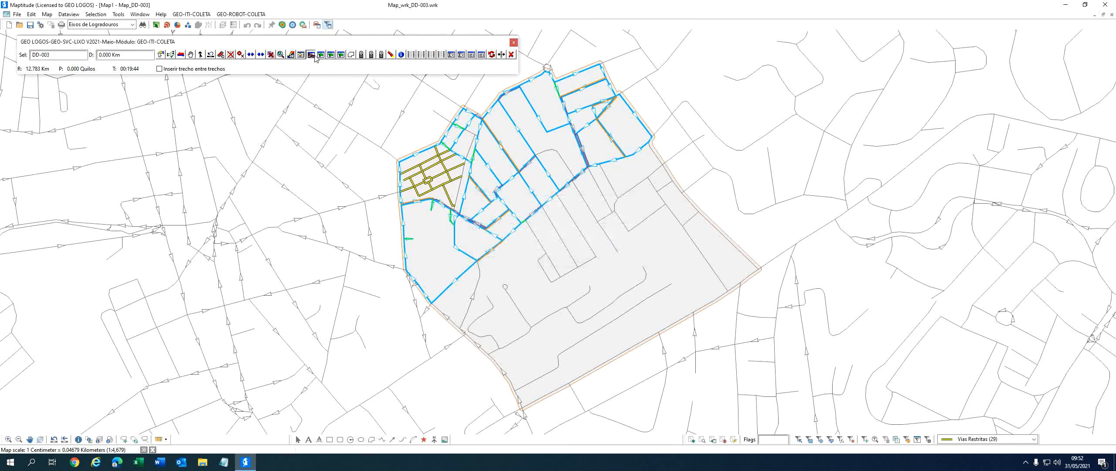
# - Open the semi-automatic and automatic routing list for DD-003 and clear the sequence numbers of the previously marked stretches
pyautogui.click(312, 56)
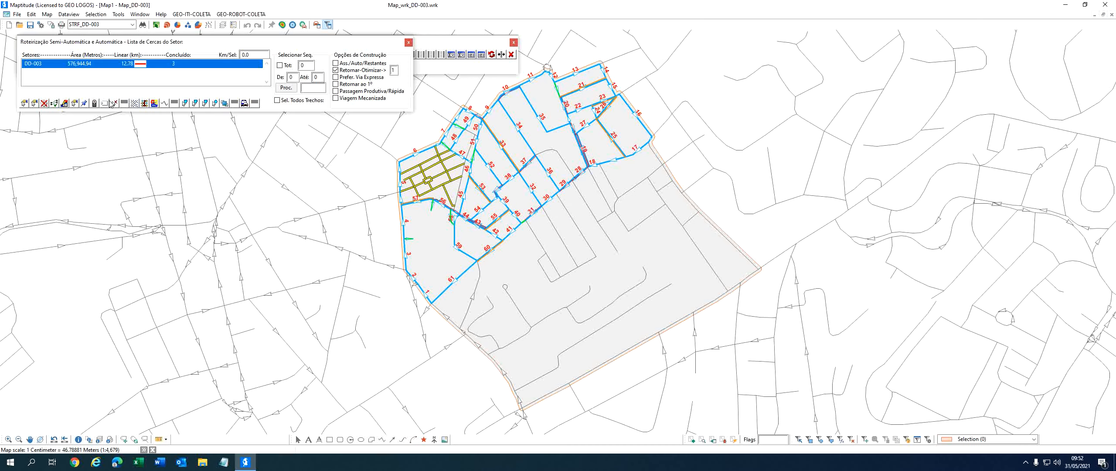
pyautogui.click(114, 103)
pyautogui.click(544, 245)
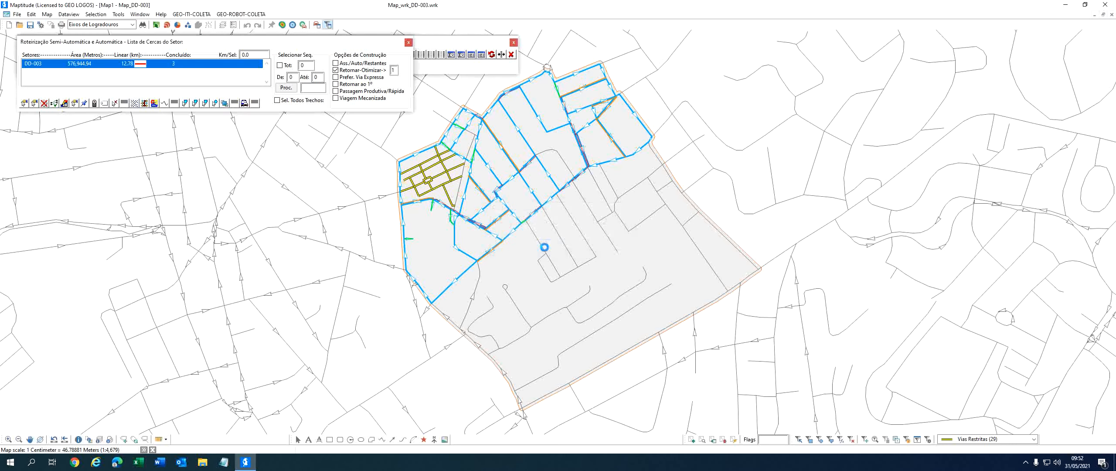
# - Mark the stretches along DD-003's southwestern boundary from the southern corner, plus the two side streets branching off inside the sector
pyautogui.click(25, 105)
pyautogui.moveTo(585, 217)
pyautogui.click(519, 400)
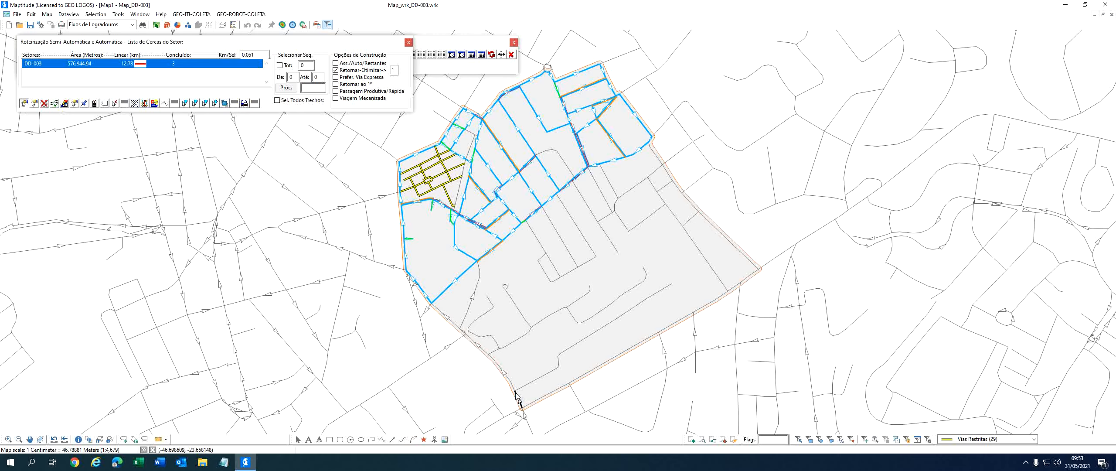
pyautogui.click(506, 370)
pyautogui.click(479, 347)
pyautogui.click(454, 328)
pyautogui.click(469, 308)
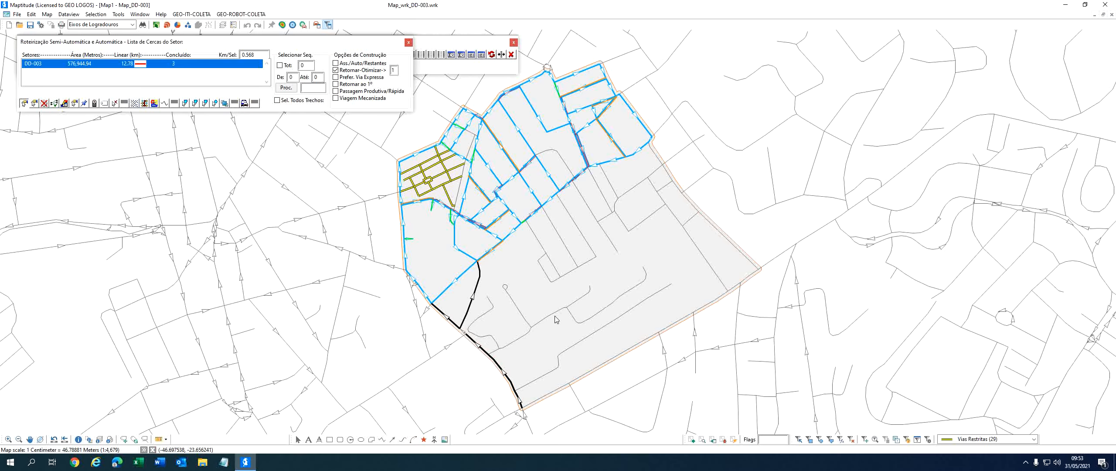
pyautogui.click(492, 350)
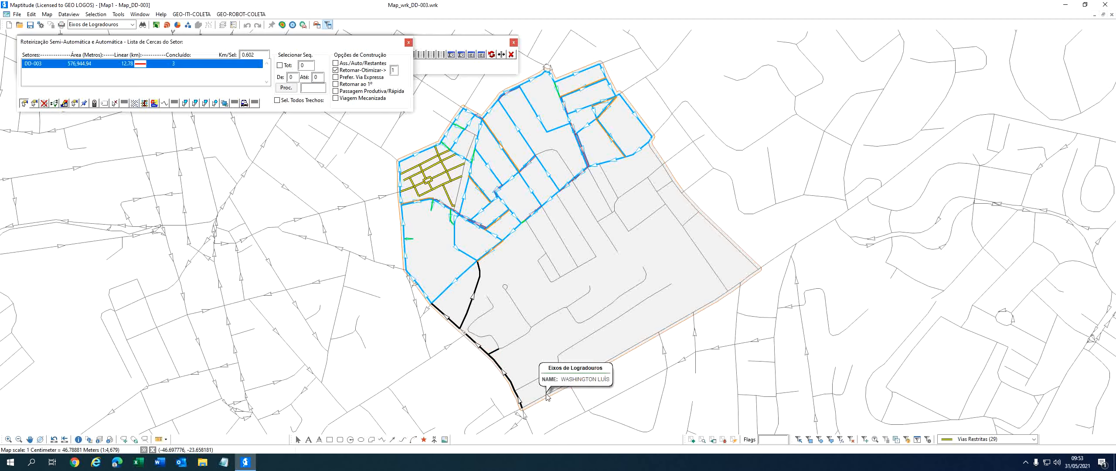
# - Mark the parallel streets and their connecting stretches in the sector's centre, just south of the generated itinerary
pyautogui.click(540, 240)
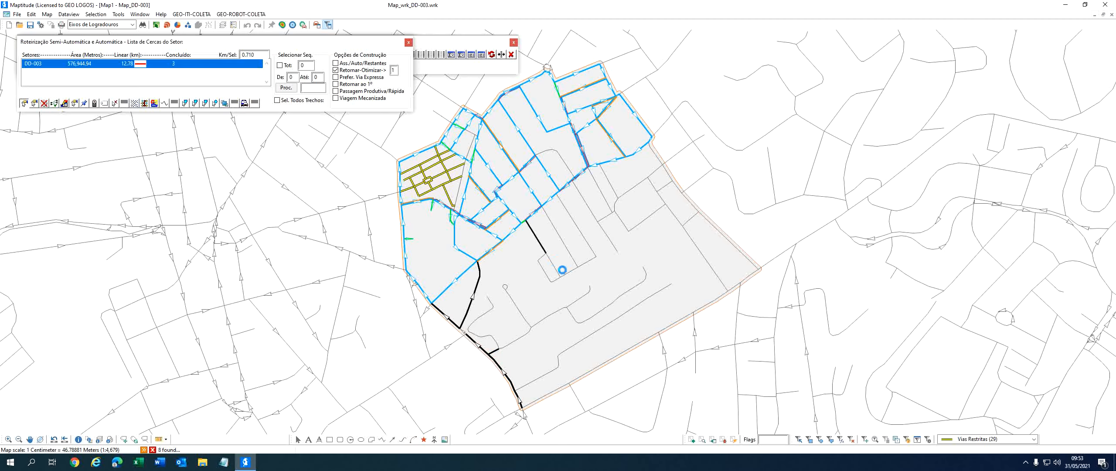
pyautogui.click(562, 270)
pyautogui.click(567, 248)
pyautogui.click(580, 232)
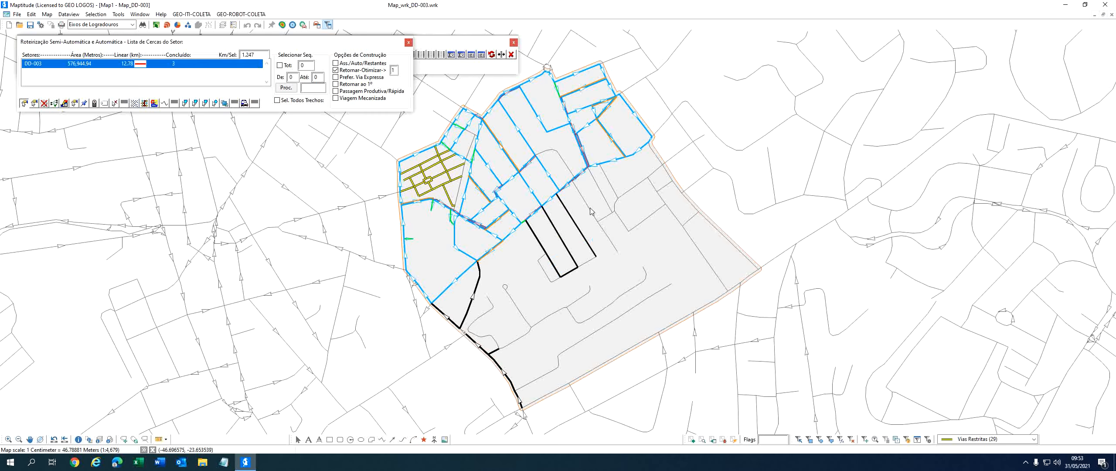
pyautogui.click(590, 211)
pyautogui.click(604, 198)
pyautogui.click(609, 218)
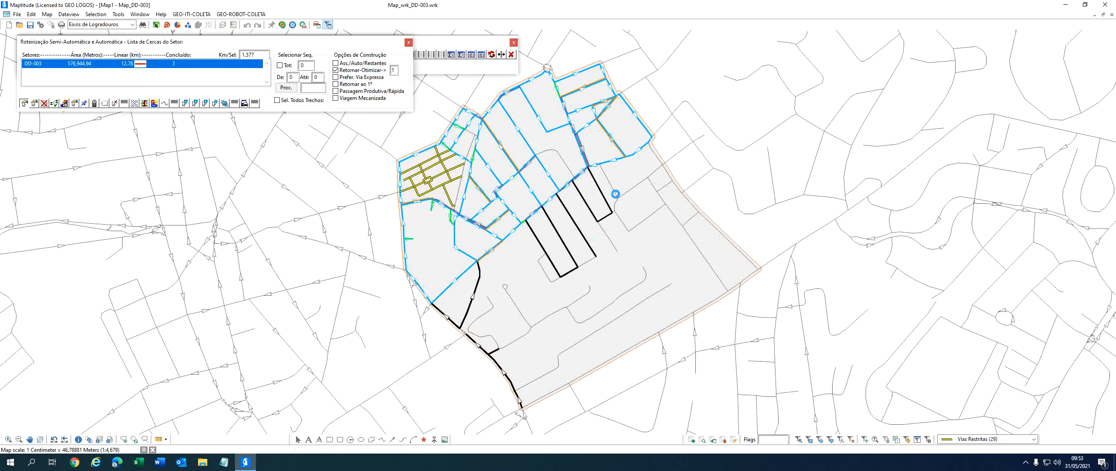
# - Mark the curved connecting street toward the northeastern boundary and the stretches around the small block it reaches
pyautogui.click(615, 193)
pyautogui.click(635, 185)
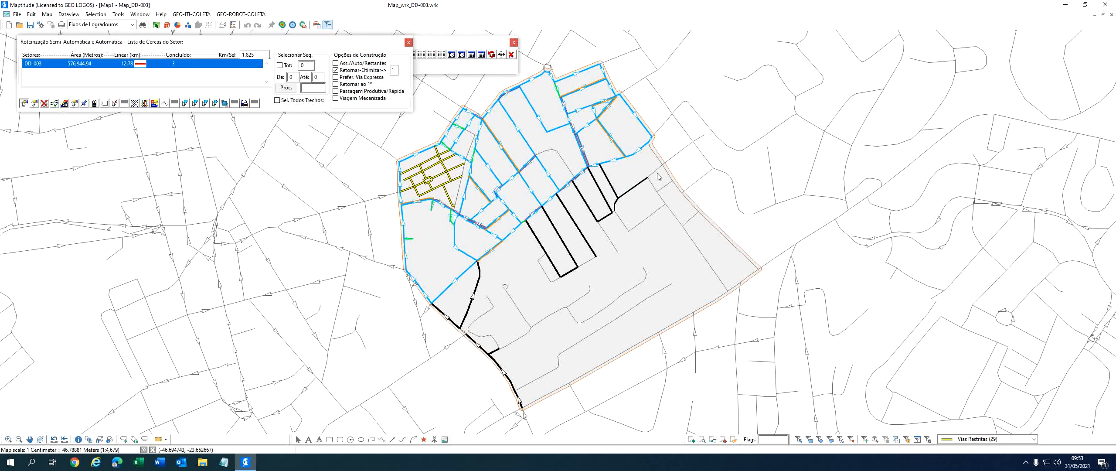
pyautogui.click(653, 152)
pyautogui.click(656, 170)
pyautogui.click(666, 186)
pyautogui.click(667, 173)
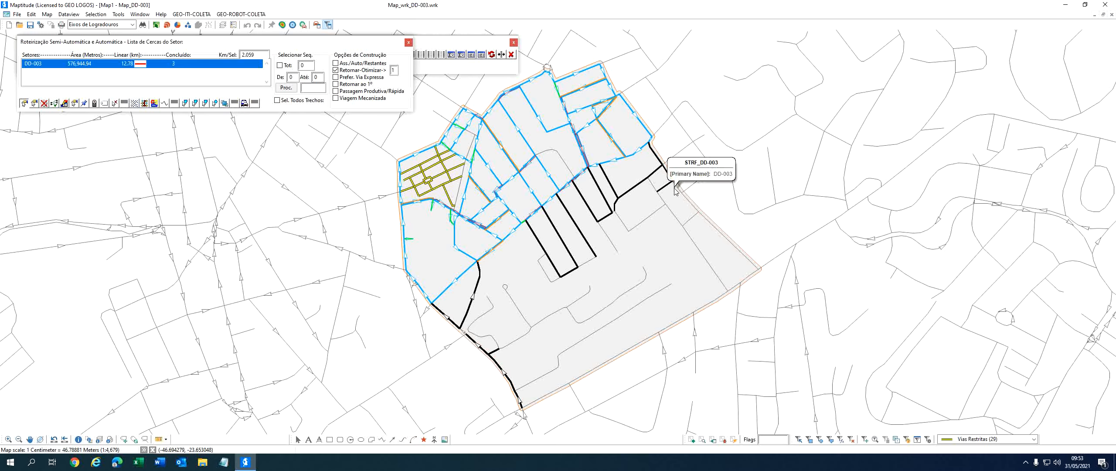
pyautogui.click(674, 188)
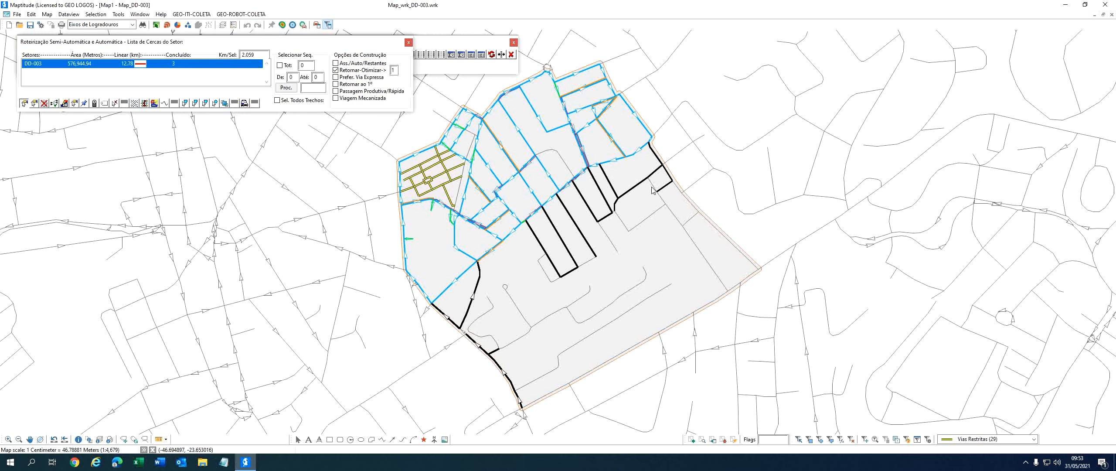
# - Mark the inner street south of the small block, the boundary down to the eastern corner, and the long inner block beside it
pyautogui.click(658, 210)
pyautogui.click(676, 187)
pyautogui.click(688, 202)
pyautogui.click(711, 228)
pyautogui.click(747, 277)
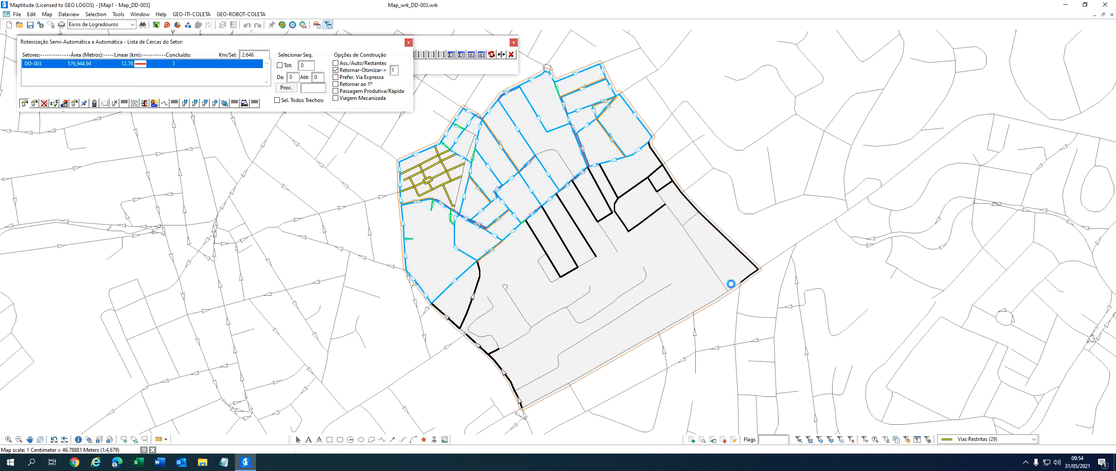
pyautogui.click(720, 281)
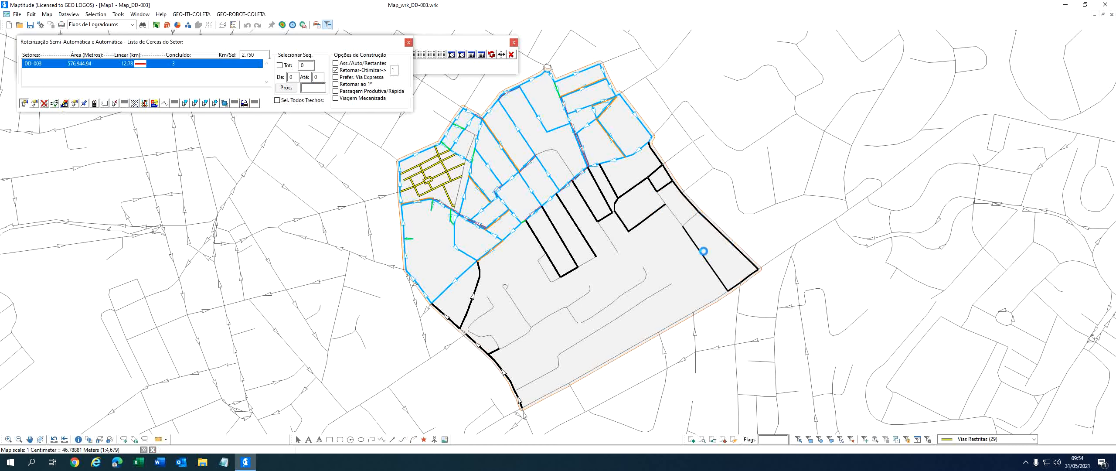
pyautogui.click(691, 219)
# - Mark the remaining stretches along DD-003's southeastern boundary down to the southern corner
pyautogui.click(688, 314)
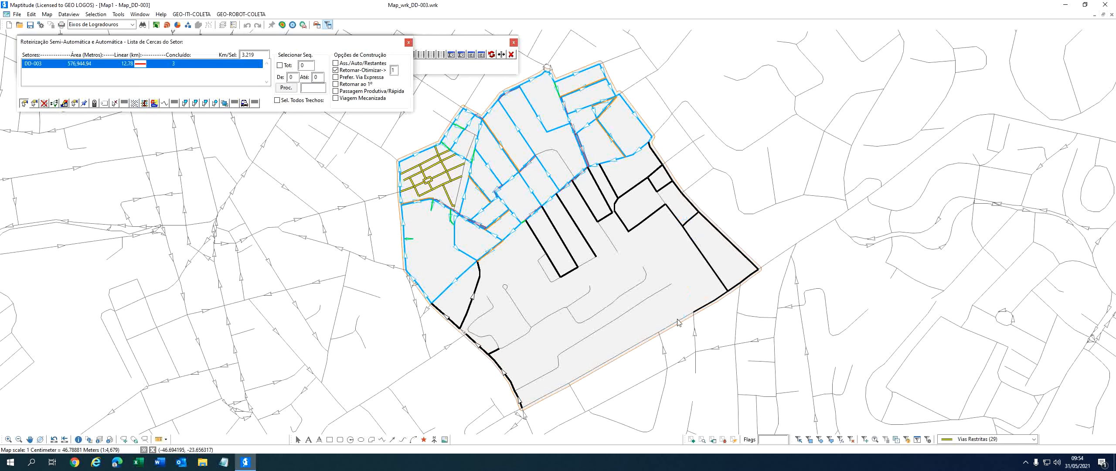
pyautogui.click(679, 320)
pyautogui.click(586, 371)
pyautogui.click(542, 393)
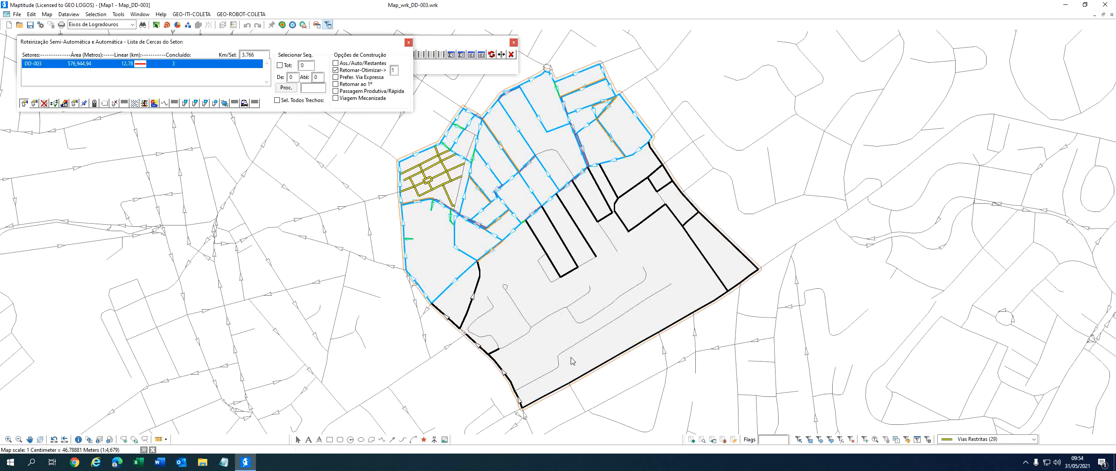
# - Draw a closed boundary polygon around the numbered street segments in the southern half of sector DD-003
pyautogui.scroll(-1, 587, 302)
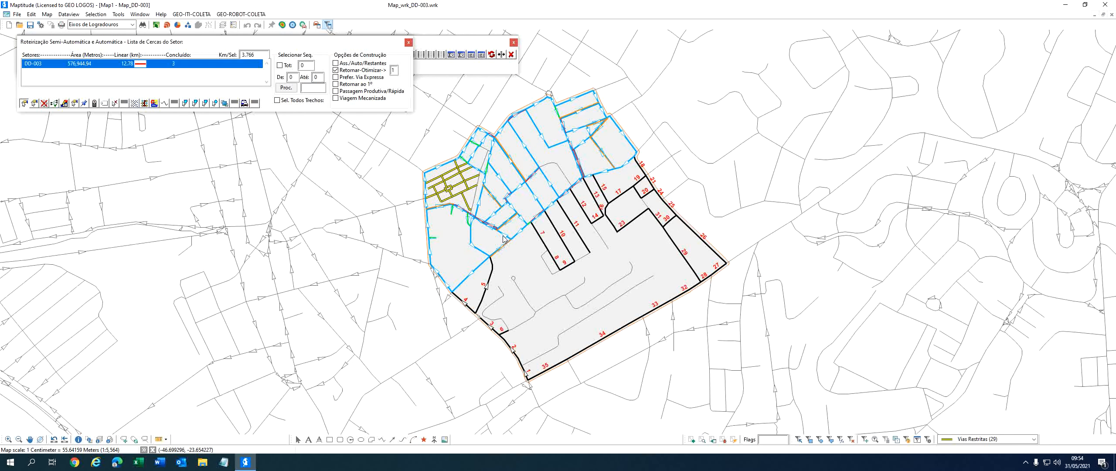
pyautogui.click(184, 103)
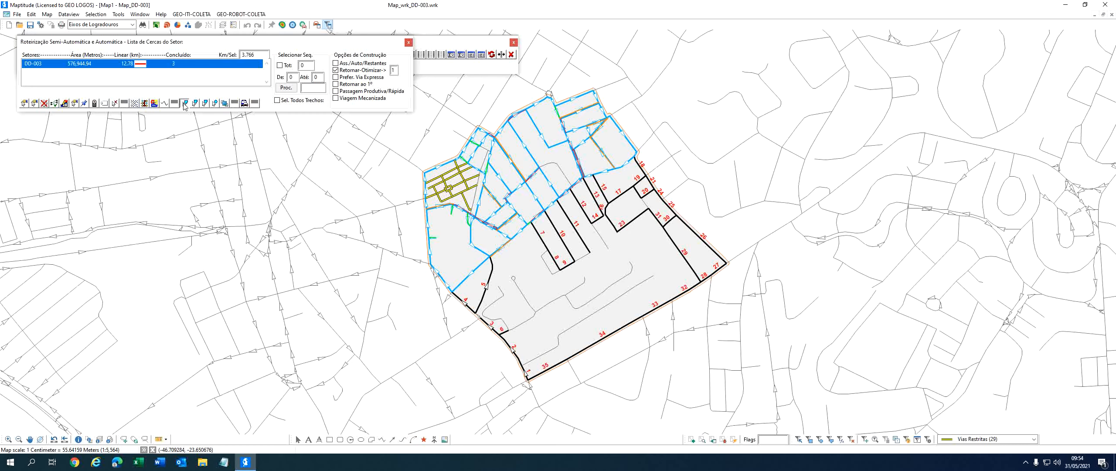
pyautogui.click(459, 234)
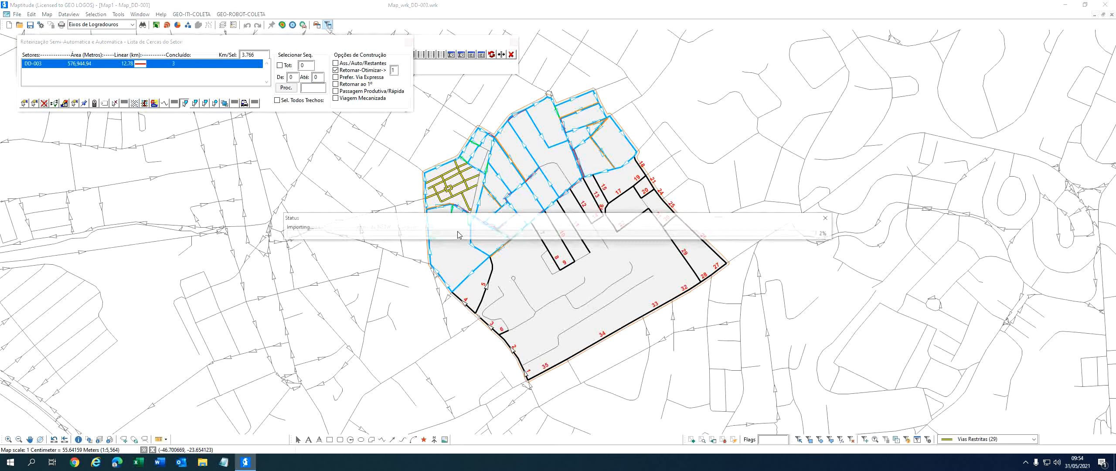
pyautogui.click(414, 298)
pyautogui.click(486, 399)
pyautogui.click(638, 392)
pyautogui.click(768, 289)
pyautogui.click(740, 213)
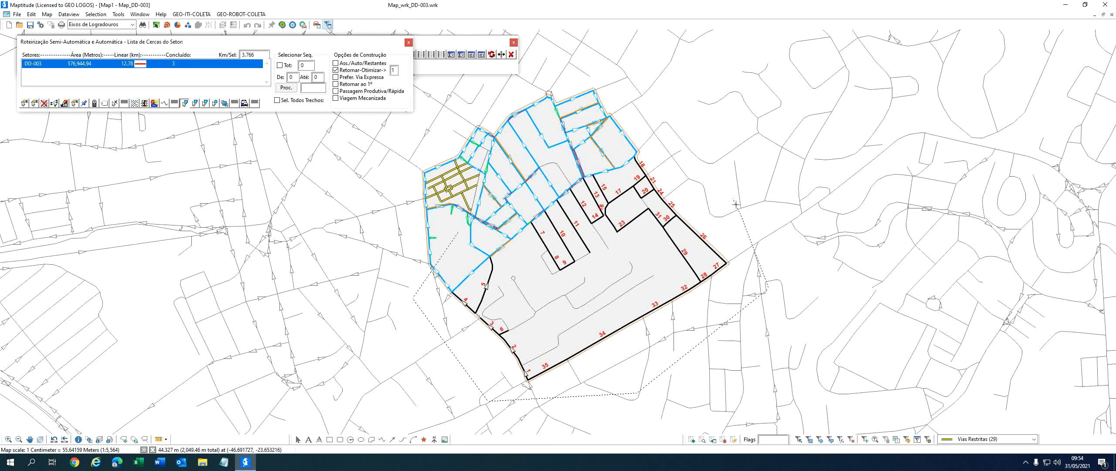
pyautogui.click(703, 167)
pyautogui.click(656, 145)
pyautogui.click(567, 170)
pyautogui.click(503, 204)
pyautogui.click(471, 227)
pyautogui.doubleClick(459, 233)
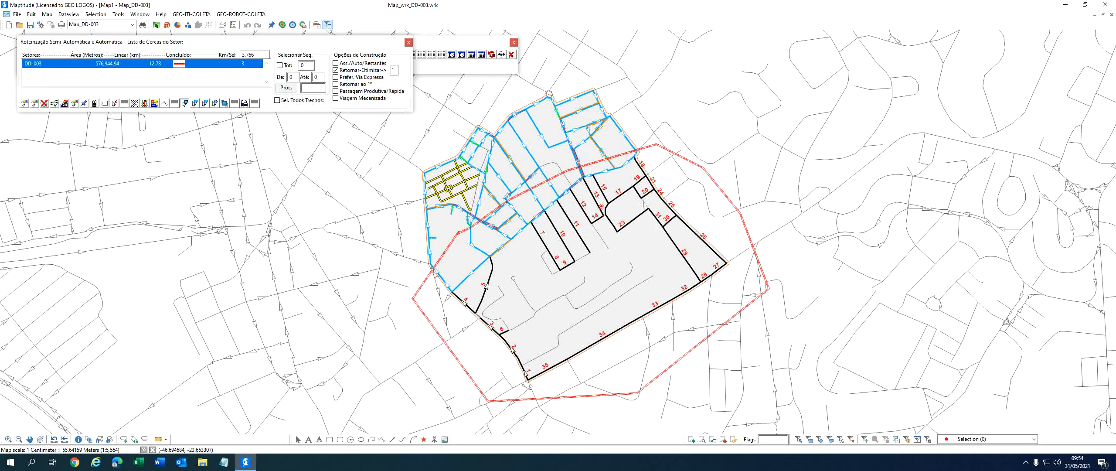
# - Generate the itinerary inside the boundary with Ass./Auto/Restantes enabled, answering Não to leaving out dead-end streets
pyautogui.click(360, 65)
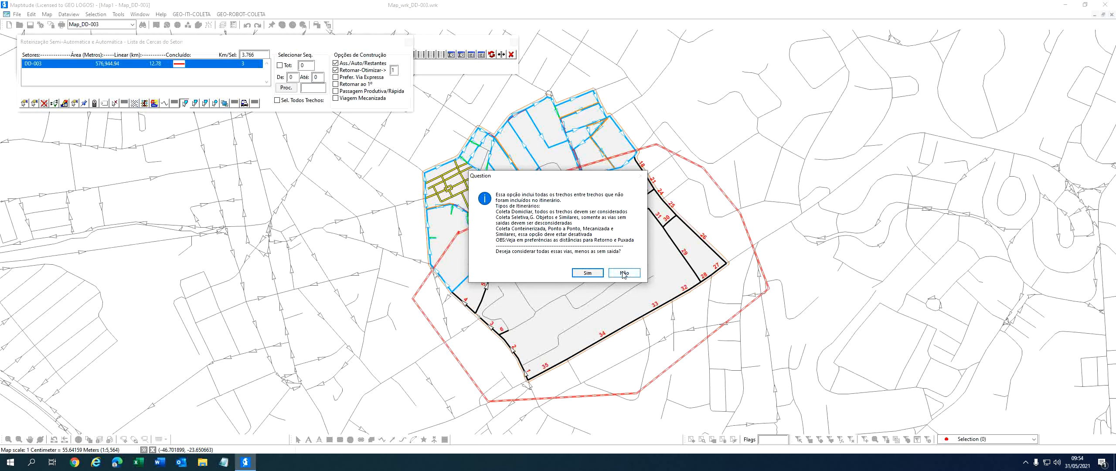
pyautogui.click(624, 273)
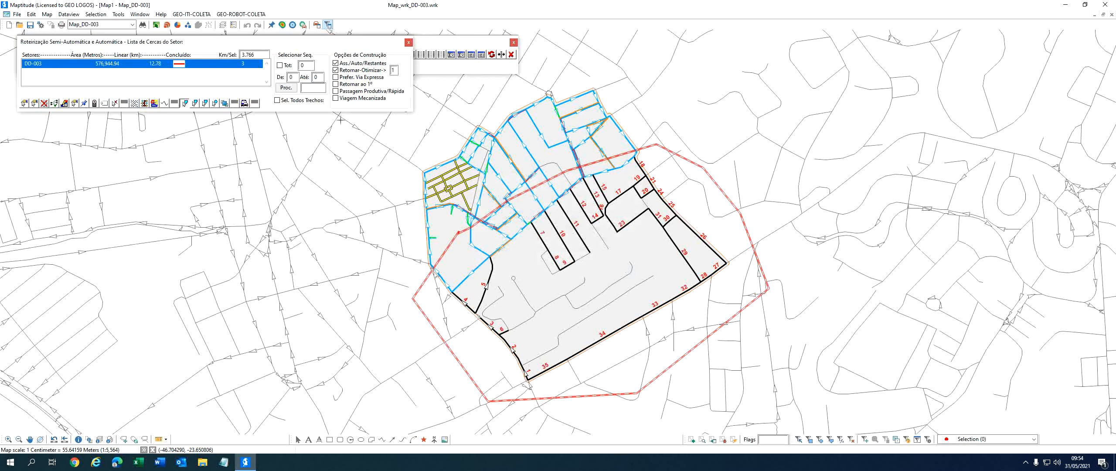
pyautogui.click(244, 103)
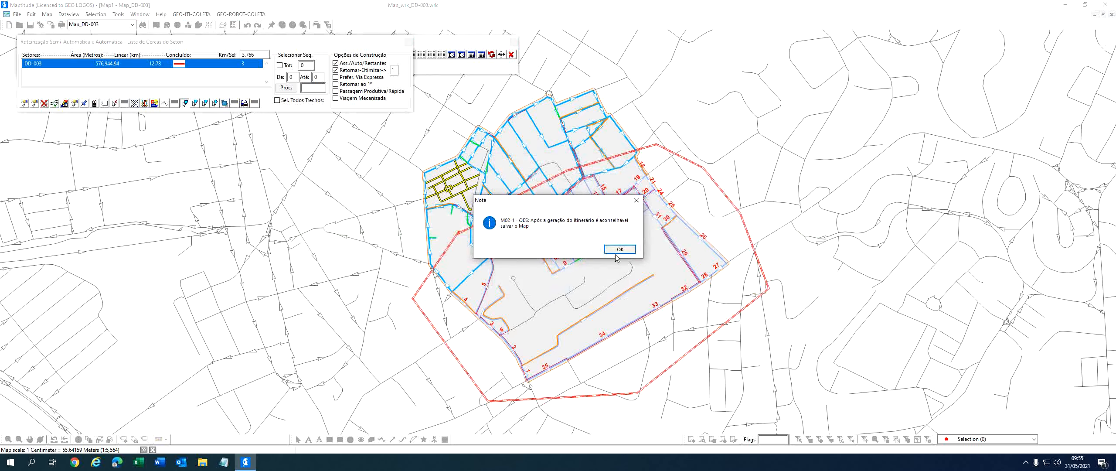
pyautogui.click(618, 249)
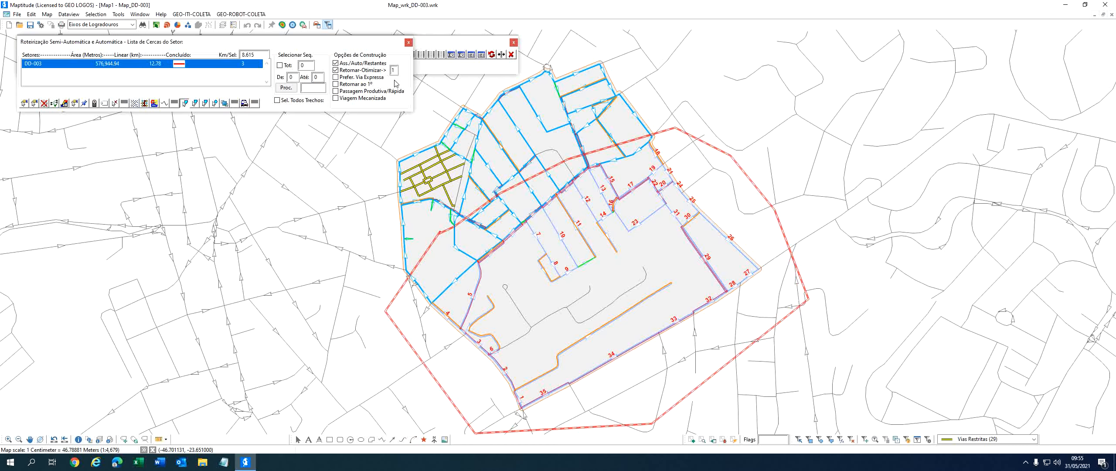
# - Close the semi-automatic routing list and review the itinerary options in the system preferences
pyautogui.click(408, 42)
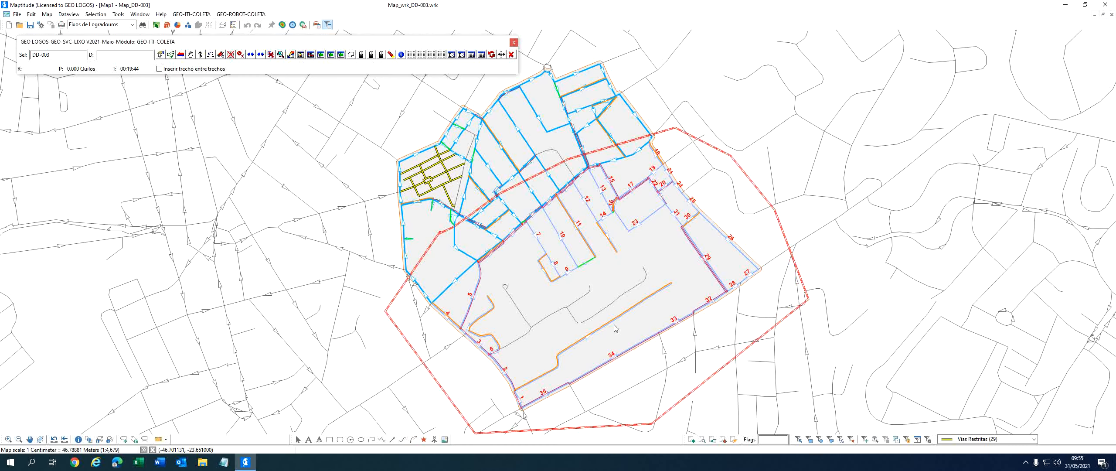
pyautogui.click(411, 55)
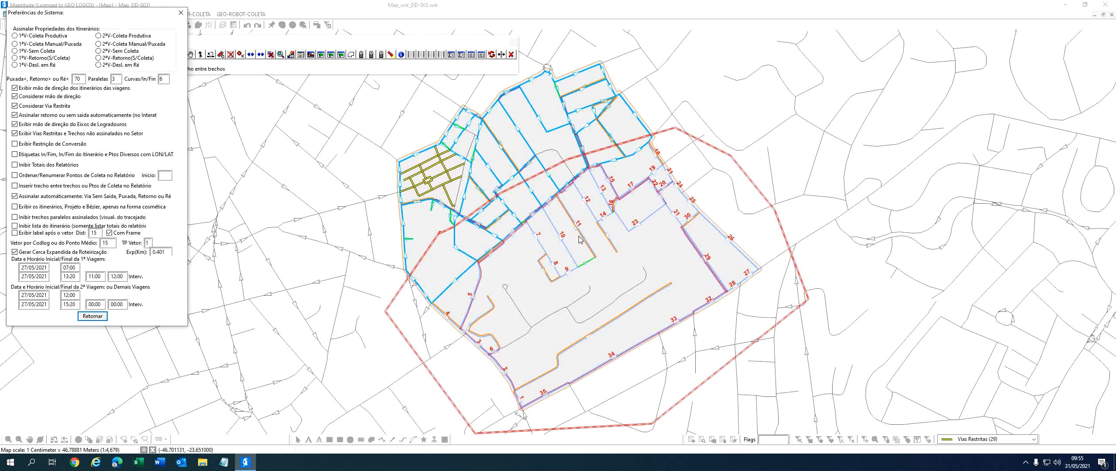
pyautogui.click(99, 316)
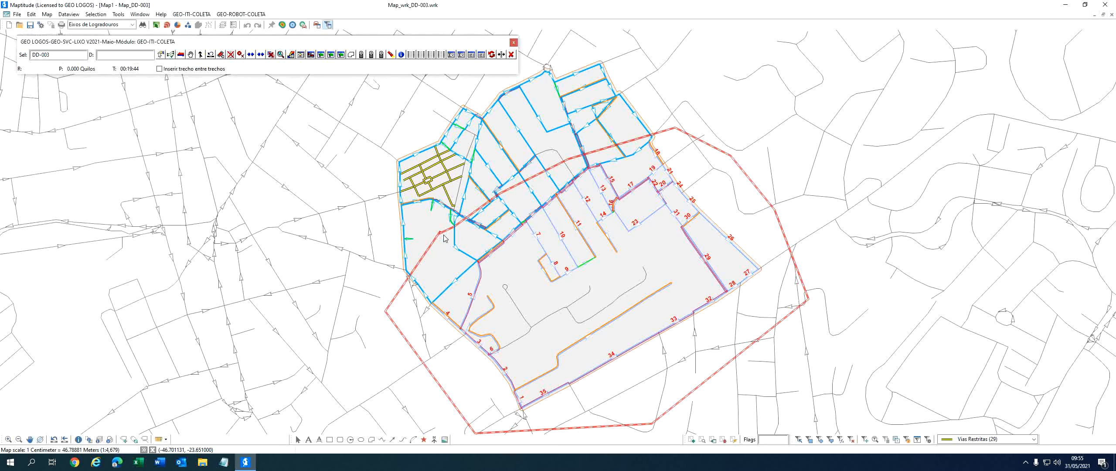
# - Clear the sector's sequence numbers and drawn boundary in the routing list, and open the collection itinerary list
pyautogui.scroll(-1, 444, 238)
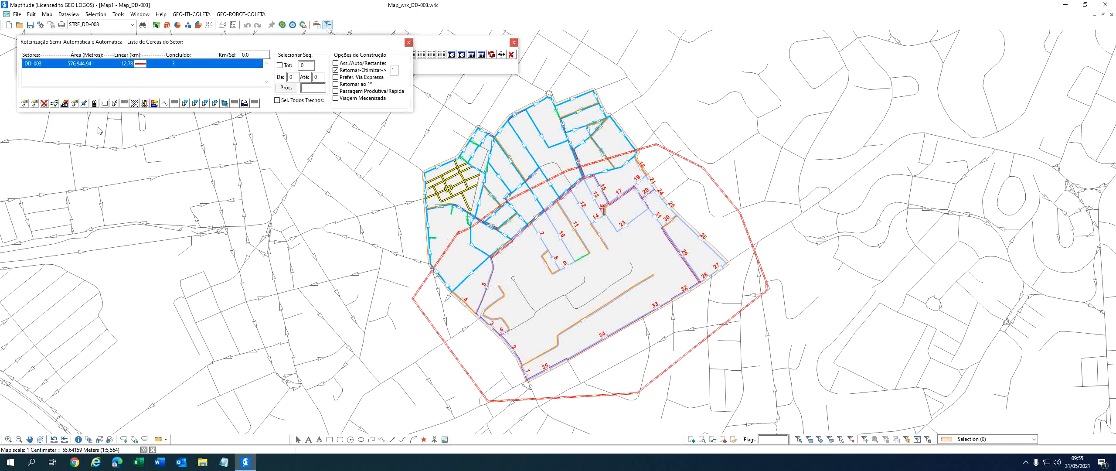
pyautogui.click(116, 103)
pyautogui.click(541, 248)
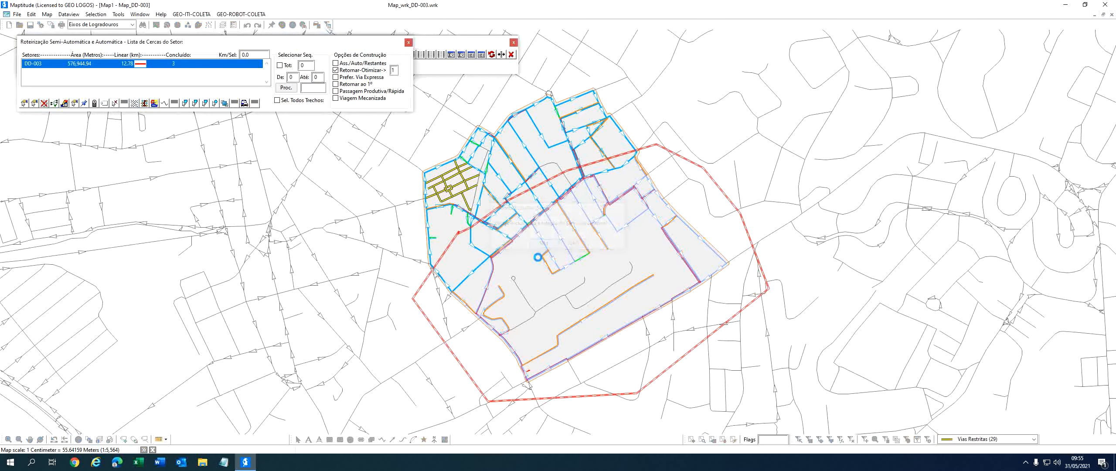
pyautogui.click(407, 44)
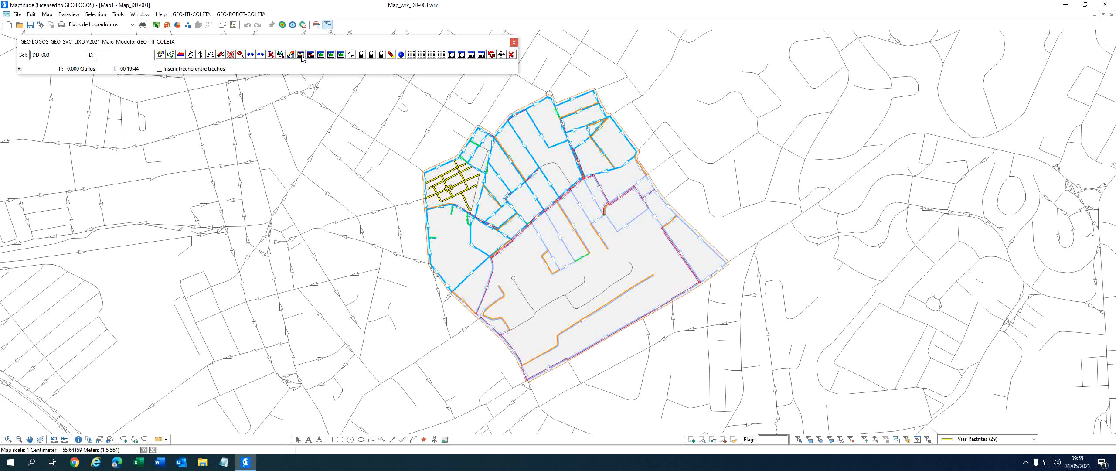
pyautogui.click(301, 54)
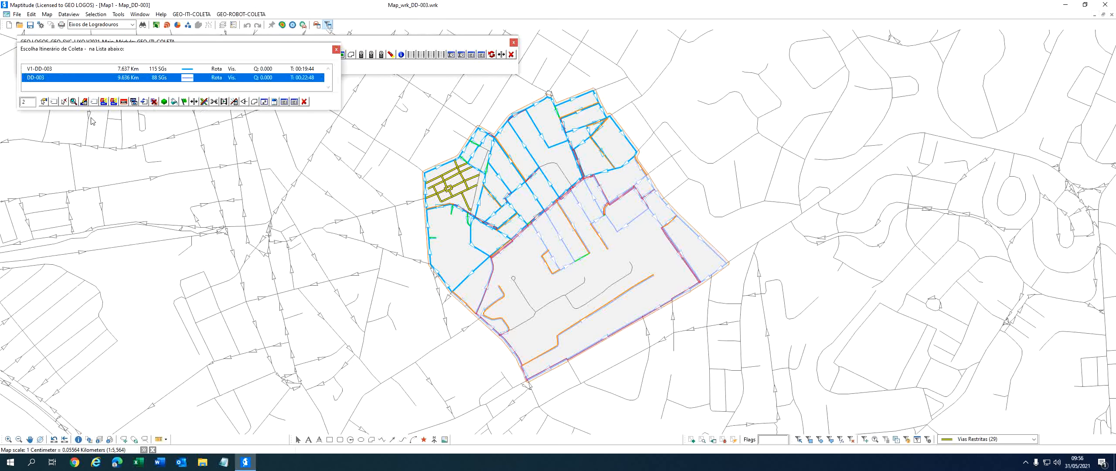
pyautogui.click(124, 103)
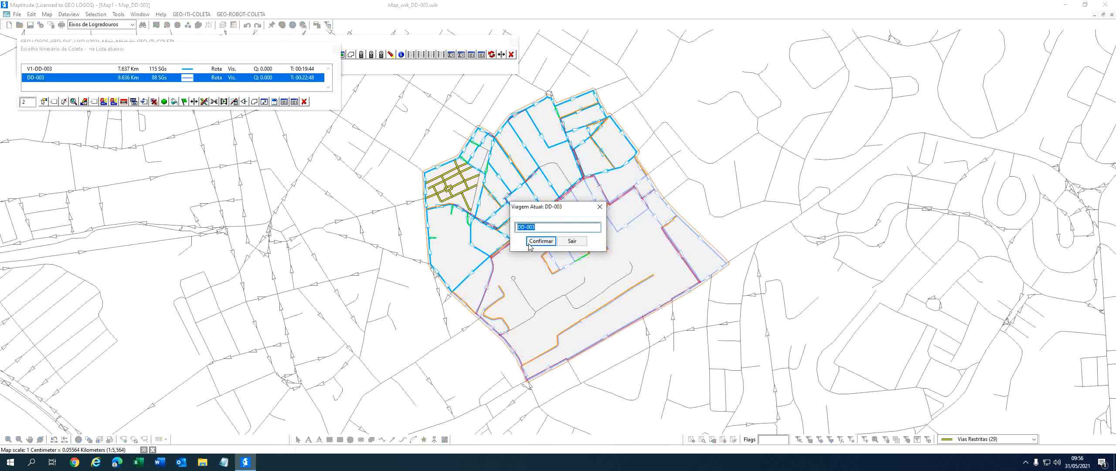
pyautogui.press('Return')
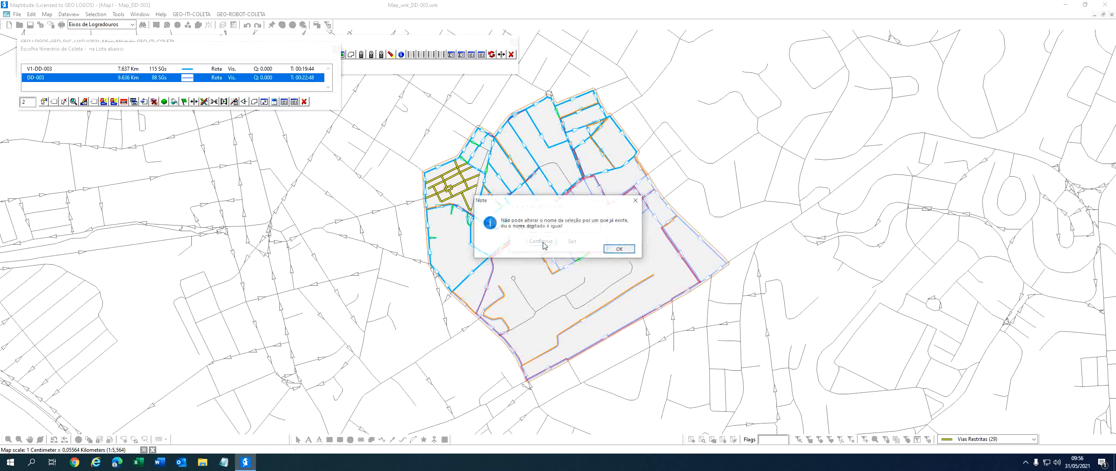
pyautogui.click(621, 249)
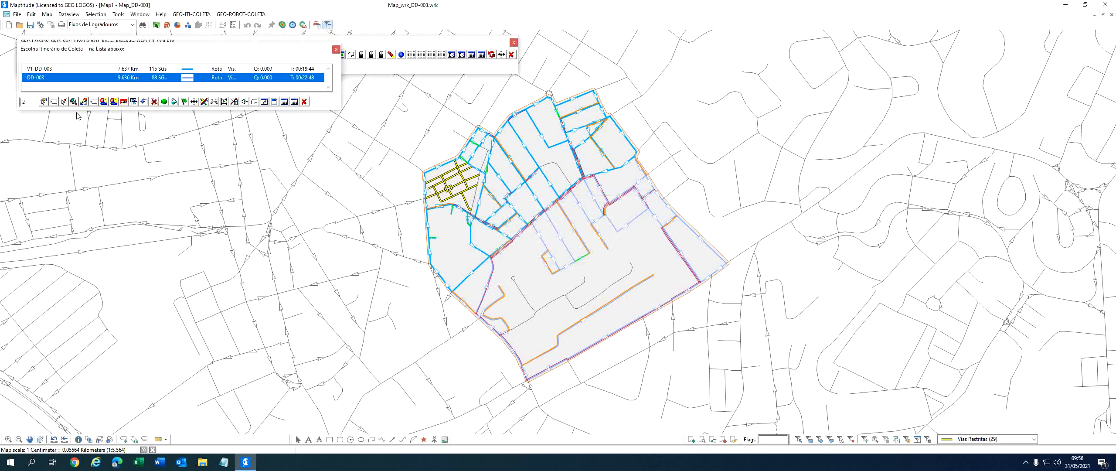
# - Unassign the collection itineraries DD-003 and V1-DD-003
pyautogui.click(63, 101)
pyautogui.click(529, 249)
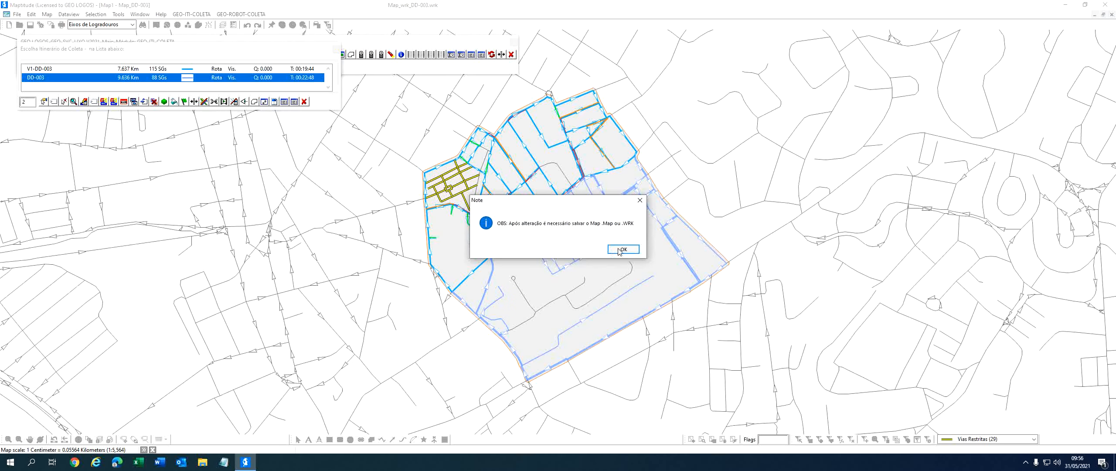
pyautogui.click(623, 249)
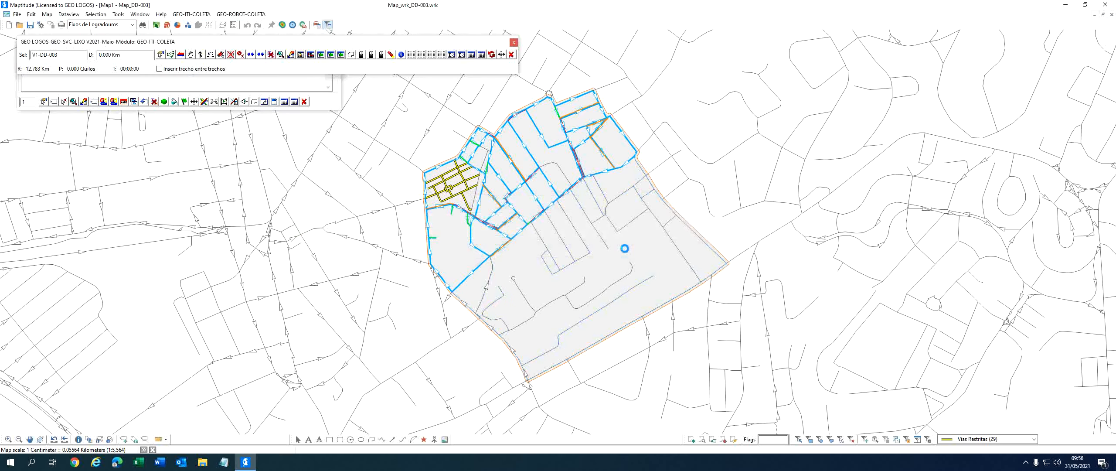
pyautogui.click(217, 96)
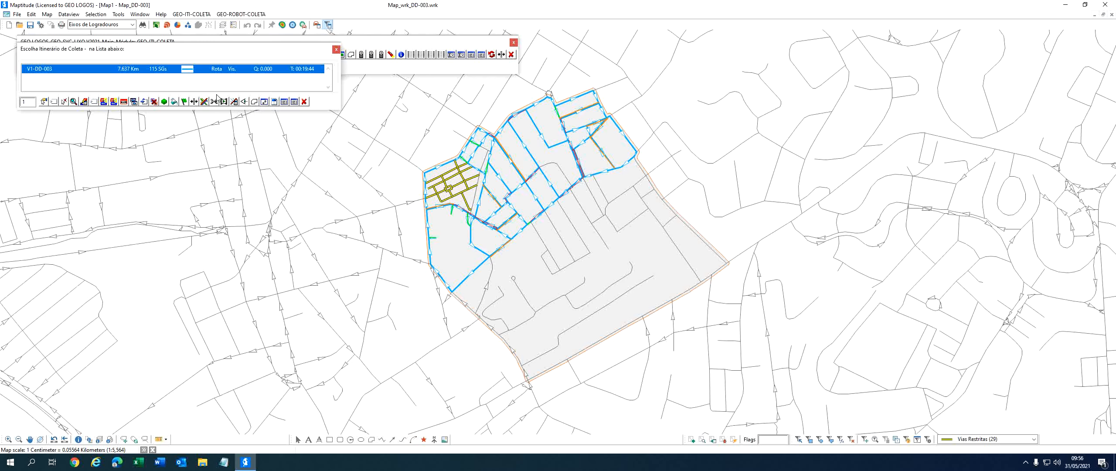
pyautogui.click(73, 102)
pyautogui.click(536, 243)
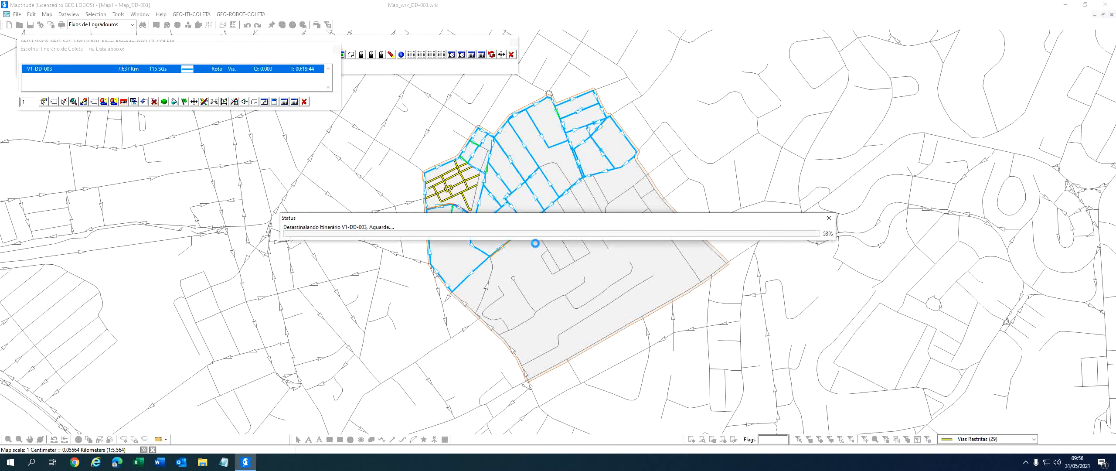
pyautogui.click(627, 250)
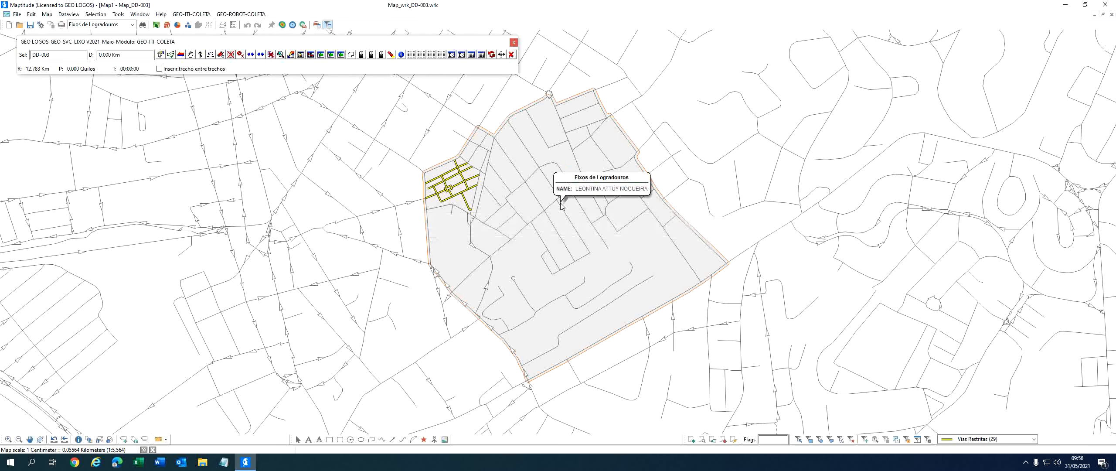
# - Start a new route sequence for sector DD-003, picking streets from its southern corner along the southwest edge and northeast into the central diagonal street
pyautogui.scroll(-1, 473, 220)
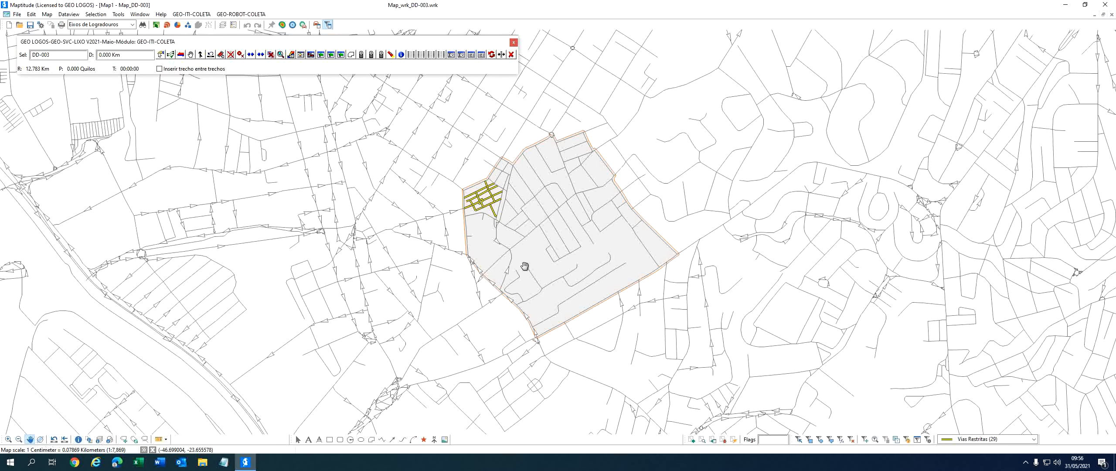
pyautogui.moveTo(525, 267); pyautogui.dragTo(460, 294)
pyautogui.moveTo(572, 269); pyautogui.dragTo(645, 258)
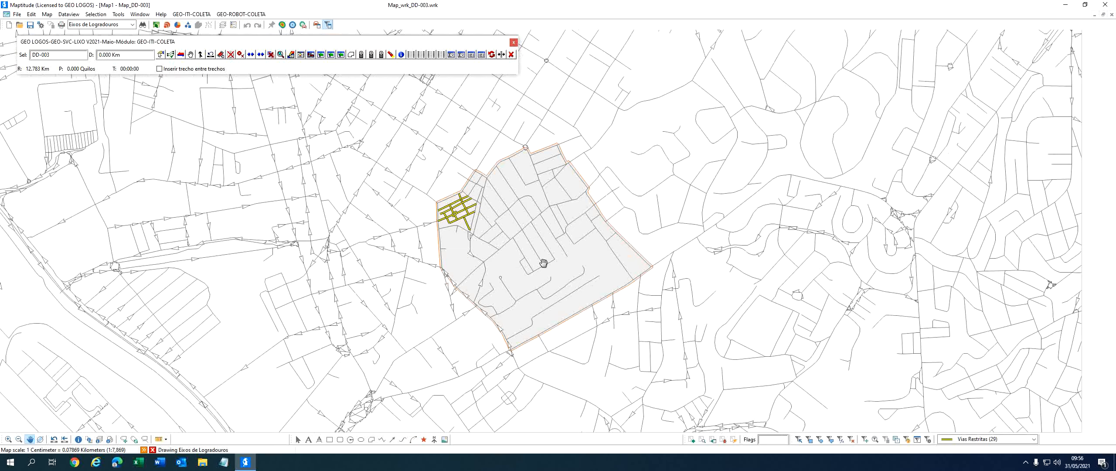
pyautogui.scroll(1, 554, 265)
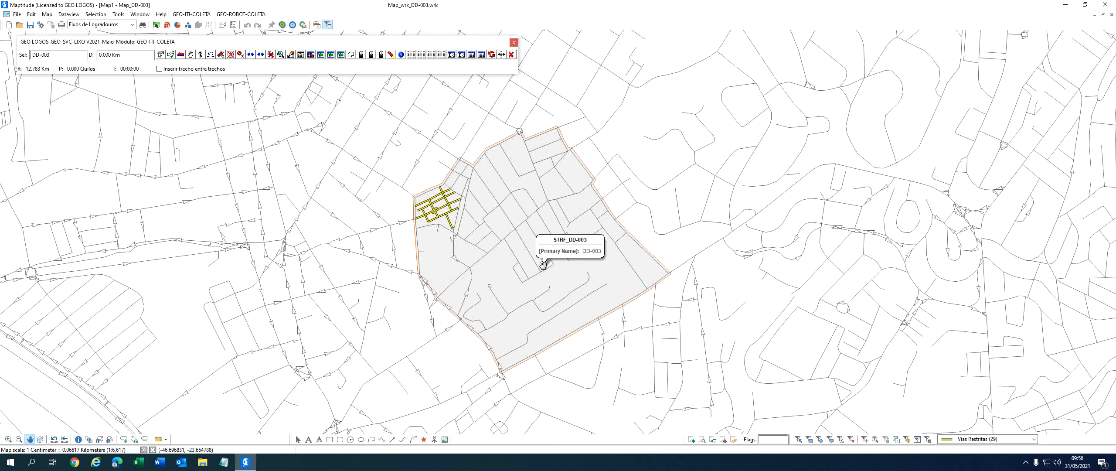
pyautogui.click(312, 55)
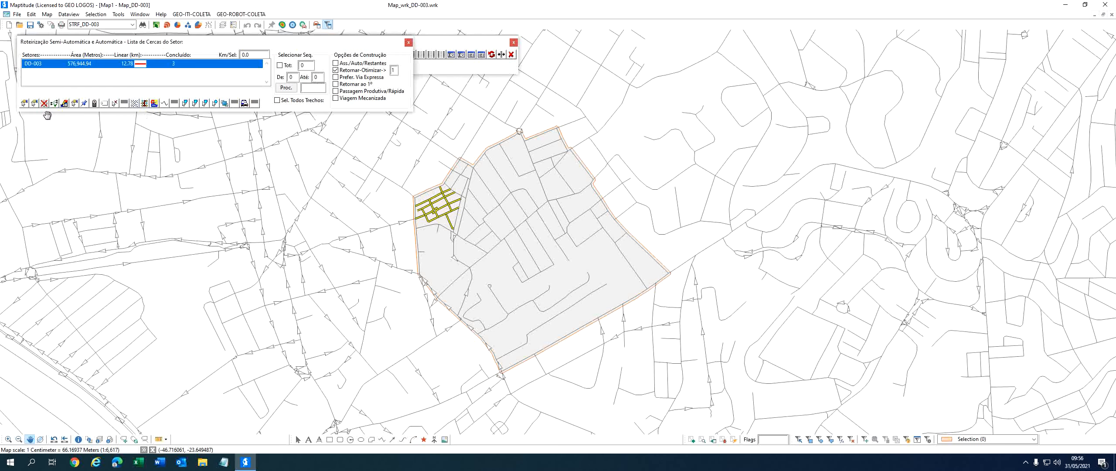
pyautogui.click(24, 103)
pyautogui.click(502, 369)
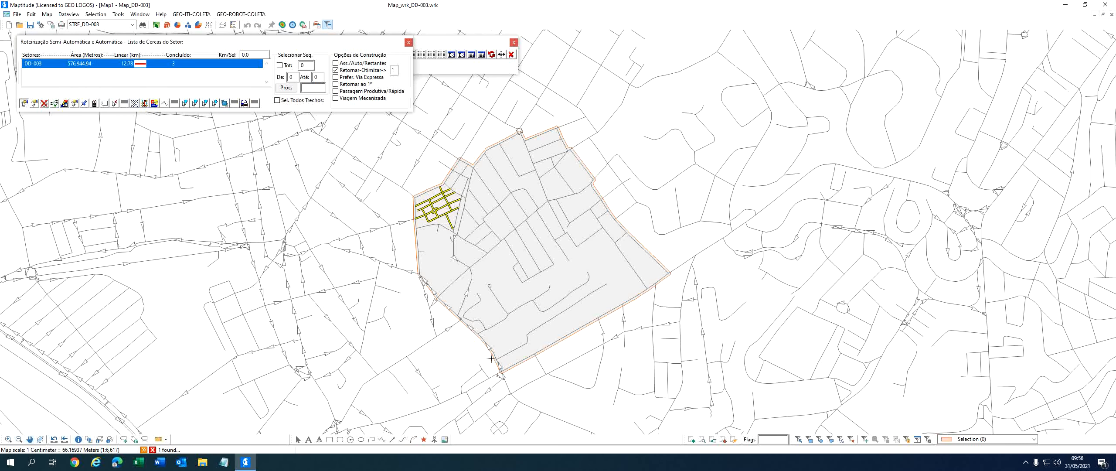
pyautogui.click(449, 309)
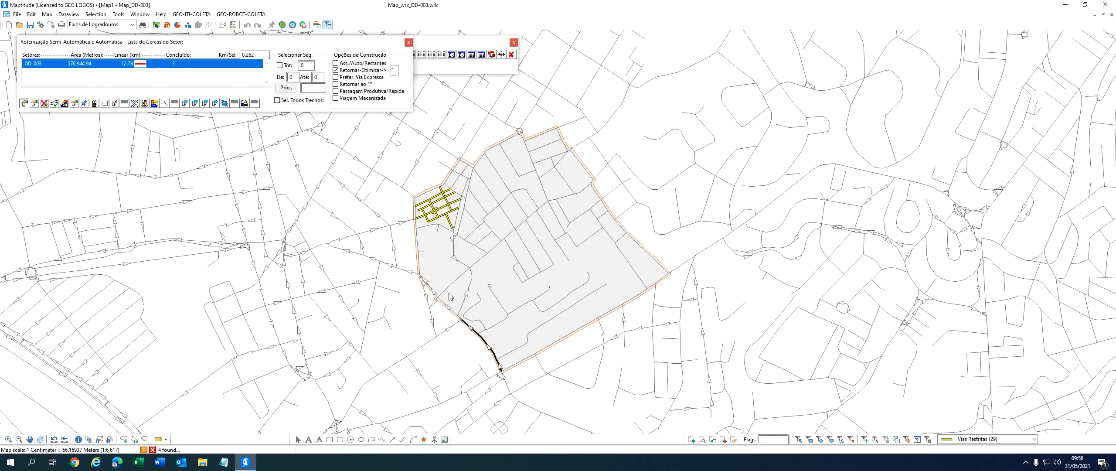
pyautogui.click(453, 281)
pyautogui.click(476, 263)
pyautogui.click(510, 234)
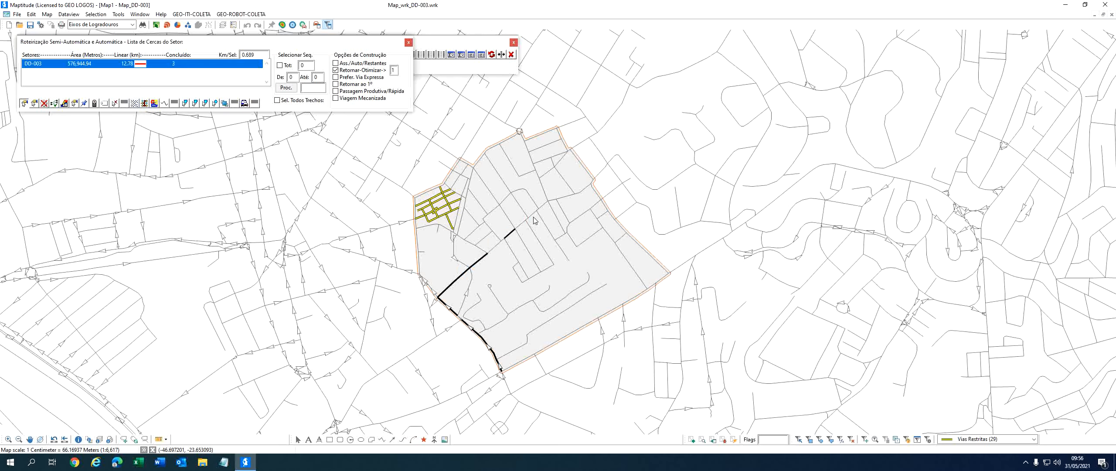
# - Add the remaining picked stretches of the central diagonal street and the upper part of the sector's eastern edge to the sequence
pyautogui.click(534, 214)
pyautogui.click(552, 200)
pyautogui.click(584, 189)
pyautogui.click(596, 192)
pyautogui.click(614, 218)
pyautogui.click(623, 229)
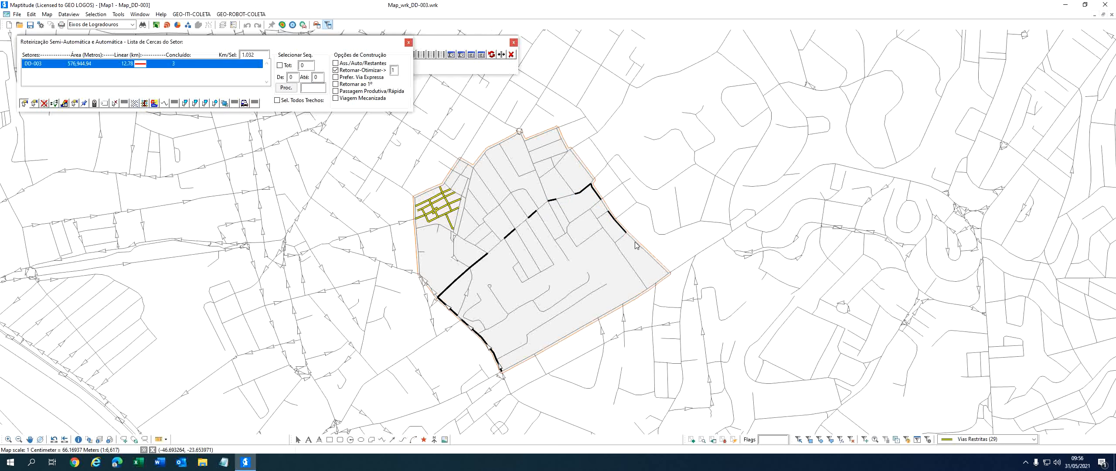
# - Add the lower eastern edge, the inner street beside it and the southern boundary stretches to the sequence
pyautogui.click(637, 243)
pyautogui.click(643, 285)
pyautogui.click(638, 295)
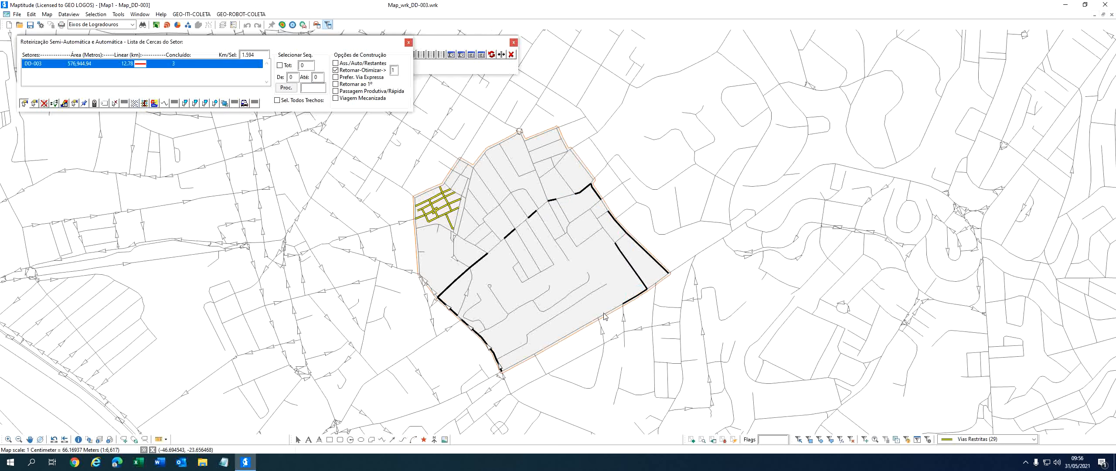
pyautogui.click(577, 328)
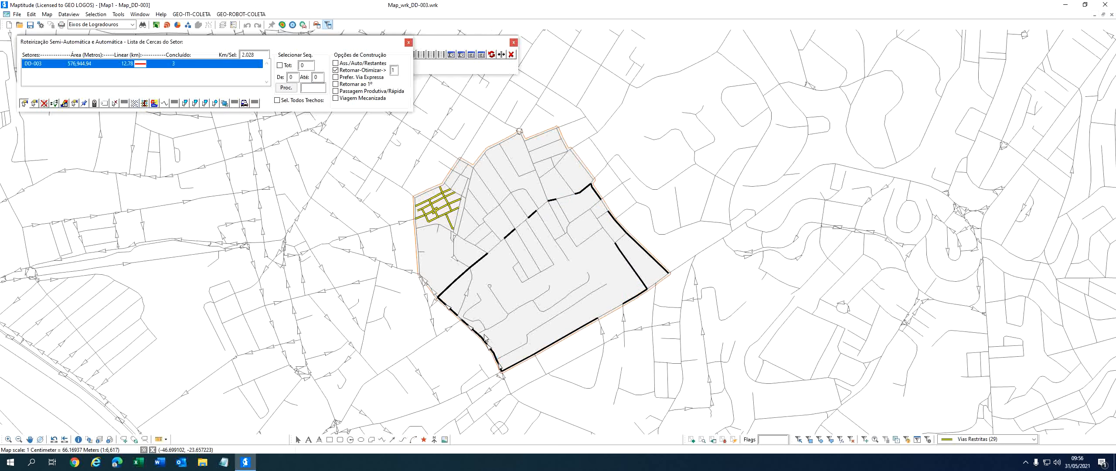
# - Add the parallel inner streets southeast of the central diagonal street, including the loop at their lower end, to the picked sequence
pyautogui.click(534, 278)
pyautogui.click(532, 258)
pyautogui.click(544, 249)
pyautogui.click(552, 233)
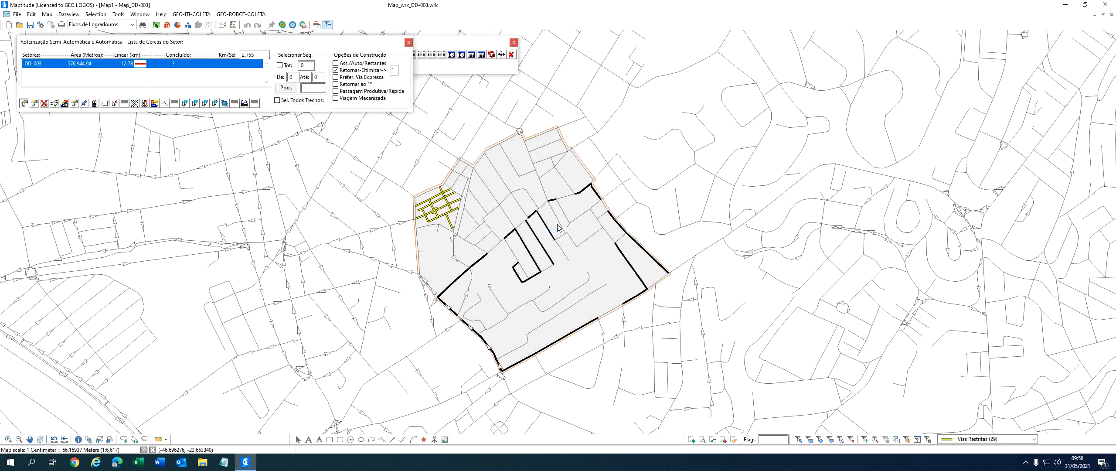
# - Add the block streets between the central diagonal street and the eastern edge, including the short connector to that edge, to the sequence
pyautogui.click(560, 220)
pyautogui.click(583, 217)
pyautogui.click(596, 219)
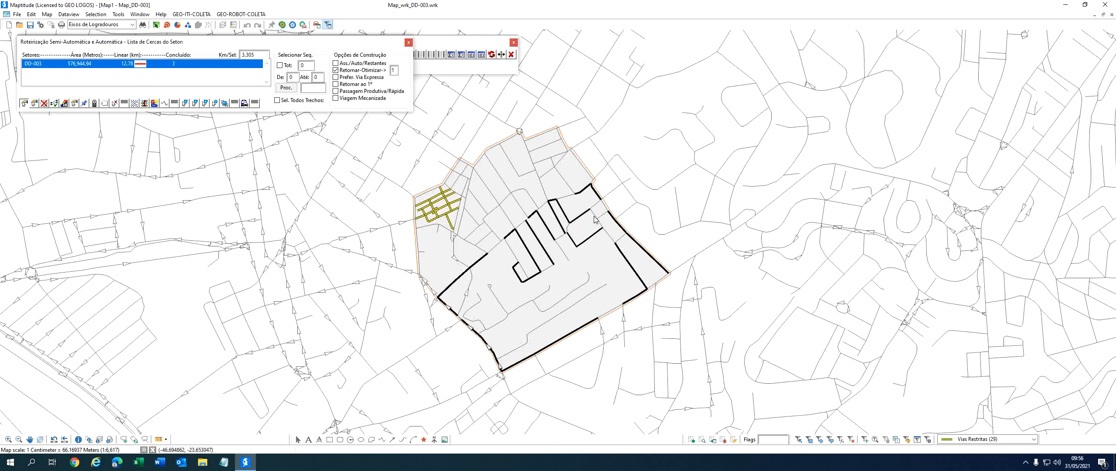
pyautogui.click(594, 216)
pyautogui.click(611, 237)
pyautogui.click(621, 238)
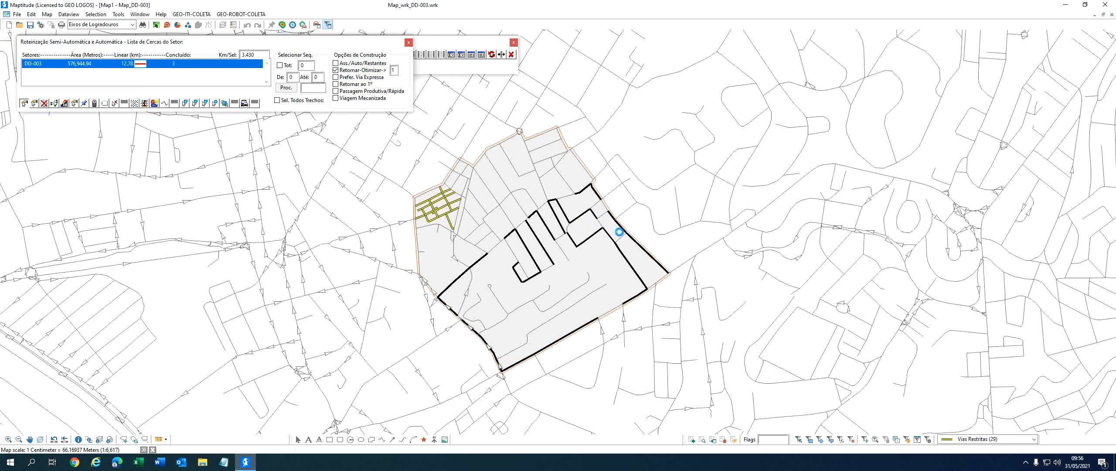
# - Add the northeastern, northern, northwestern and western boundary stretches, plus a short inner street below the restricted streets, to the sequence
pyautogui.click(583, 168)
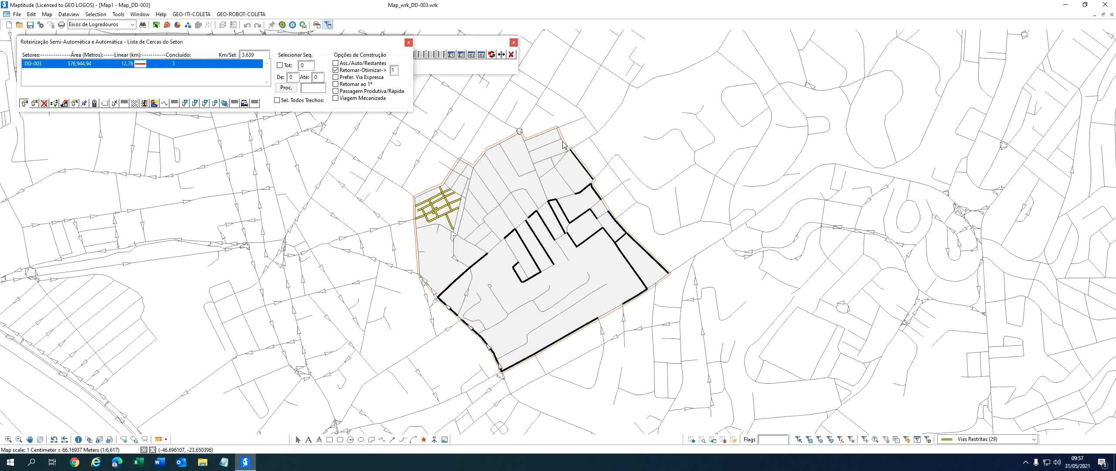
pyautogui.click(559, 133)
pyautogui.click(508, 139)
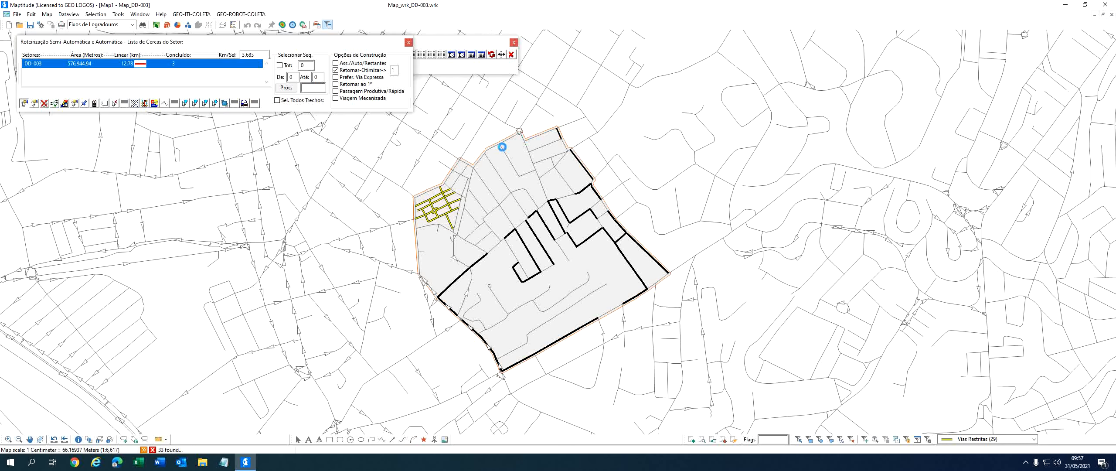
pyautogui.click(462, 165)
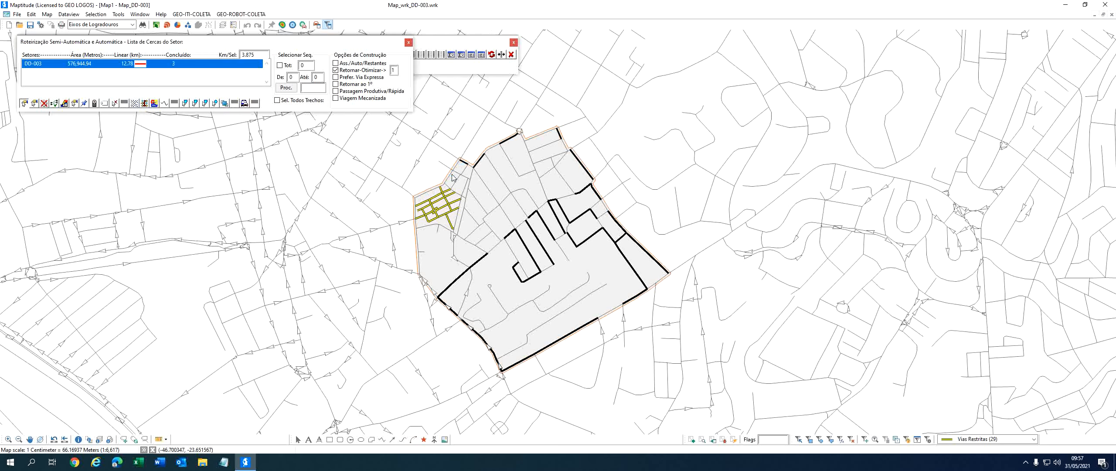
pyautogui.click(430, 195)
pyautogui.click(421, 252)
pyautogui.click(422, 261)
pyautogui.click(467, 241)
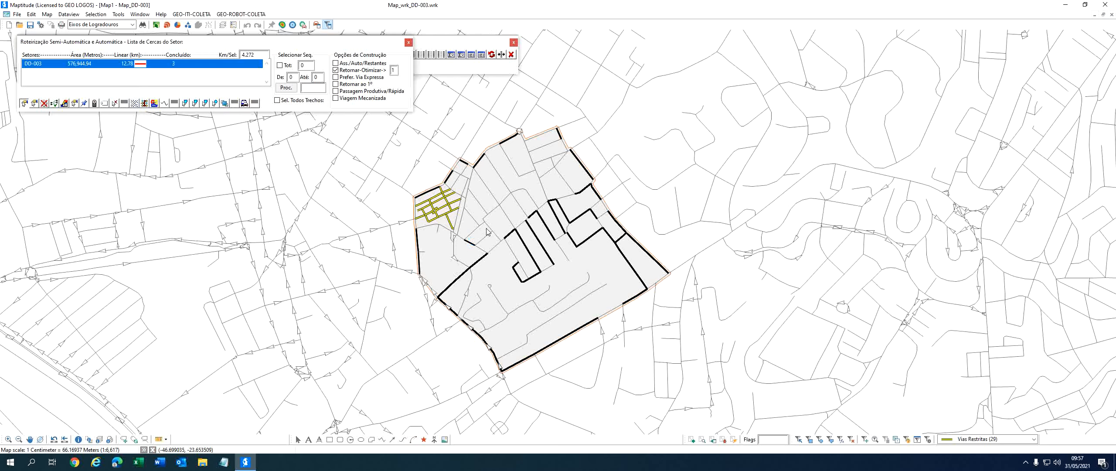
# - Add the inner streets north of the central diagonal street, up to the sector's northern corner, to finish the picked sequence
pyautogui.click(509, 218)
pyautogui.click(519, 205)
pyautogui.click(531, 198)
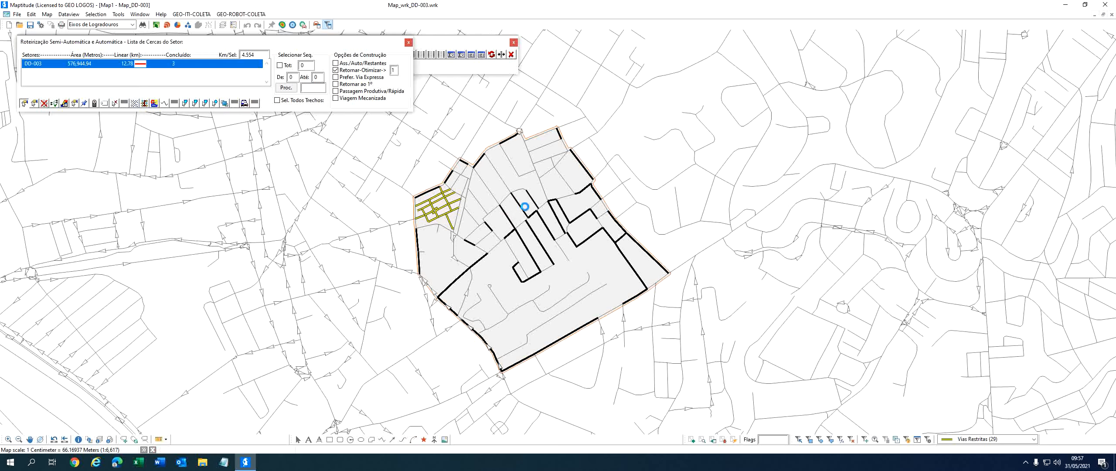
pyautogui.click(509, 188)
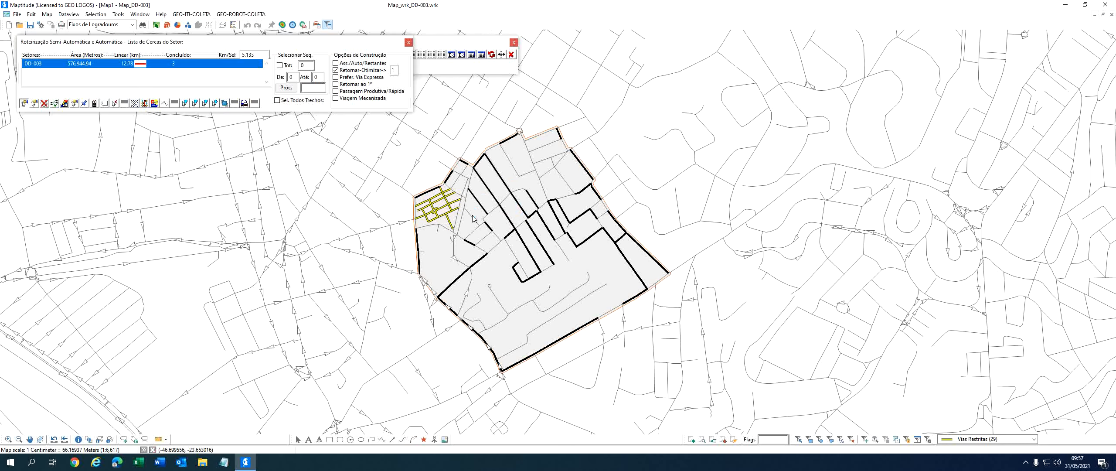
pyautogui.click(517, 174)
pyautogui.click(544, 190)
pyautogui.click(570, 183)
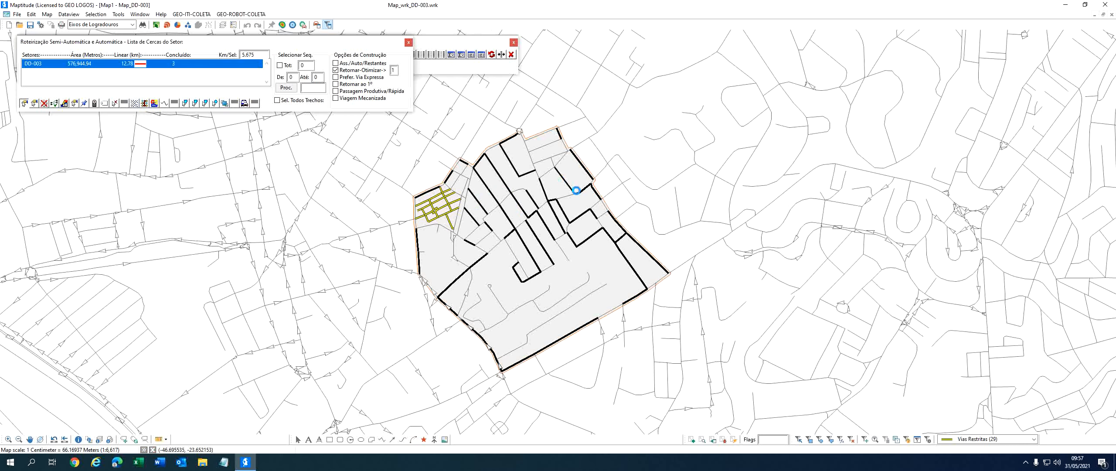
pyautogui.click(542, 150)
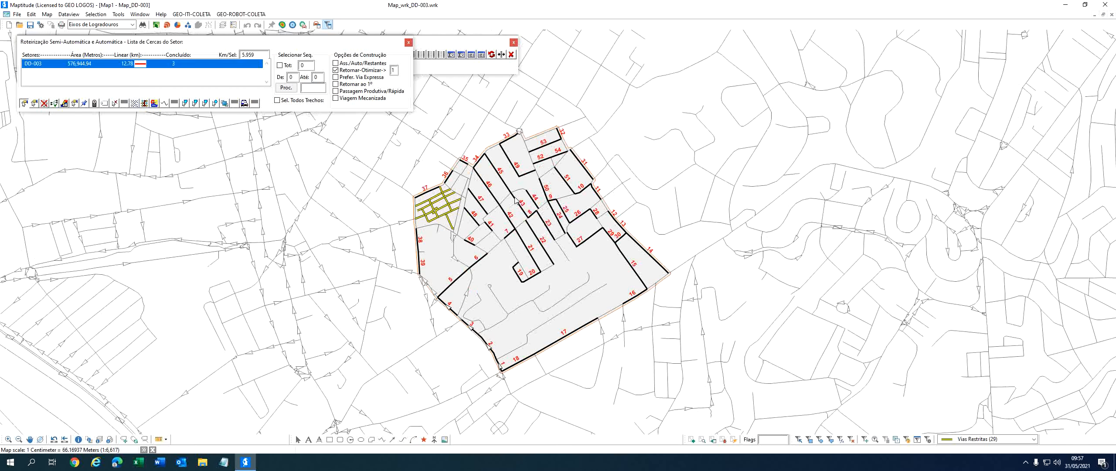
# - Draw a closed polygon around the whole DD-003 sector to delimit the area for the route construction
pyautogui.moveTo(505, 240)
pyautogui.click(185, 103)
pyautogui.click(398, 168)
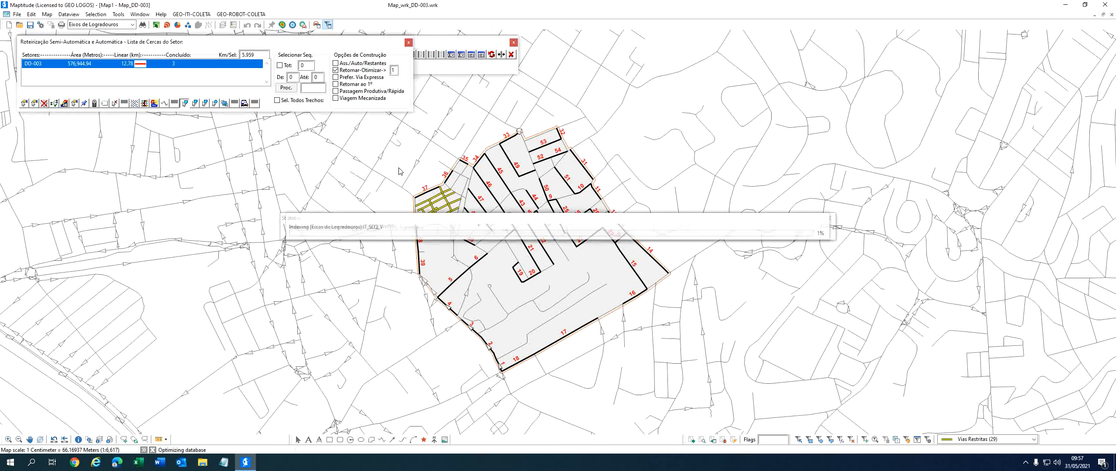
pyautogui.click(382, 195)
pyautogui.click(392, 298)
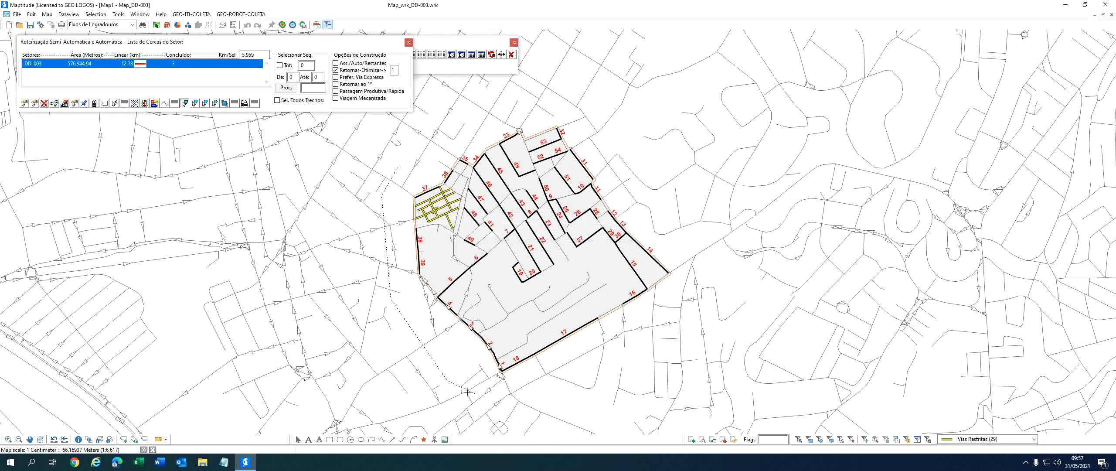
pyautogui.click(447, 381)
pyautogui.click(544, 402)
pyautogui.click(665, 358)
pyautogui.click(704, 308)
pyautogui.click(706, 217)
pyautogui.click(655, 154)
pyautogui.click(584, 117)
pyautogui.click(528, 108)
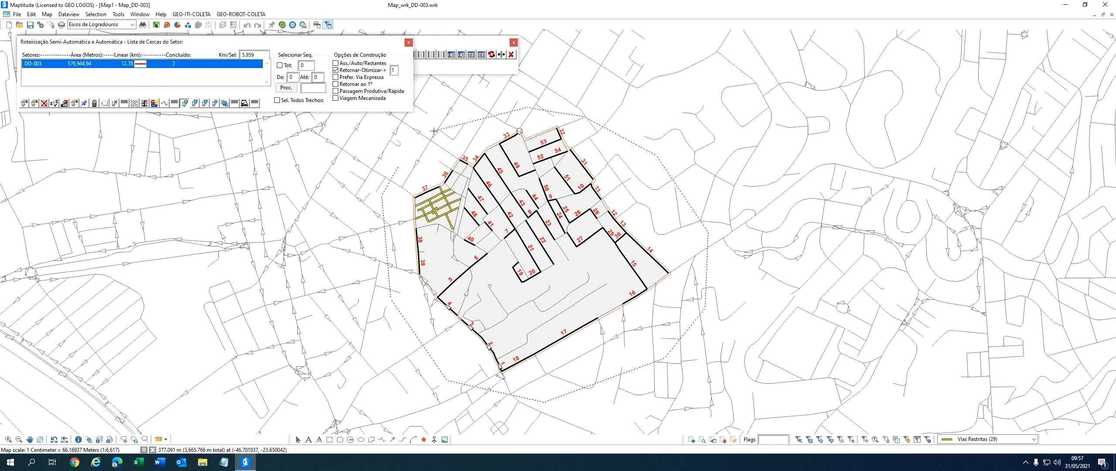
pyautogui.click(436, 131)
pyautogui.click(407, 159)
pyautogui.doubleClick(404, 163)
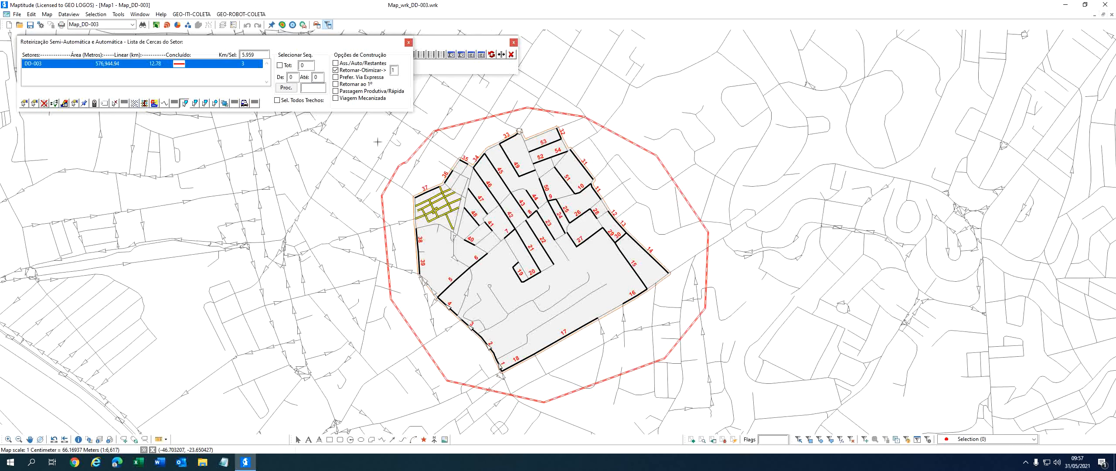
# - Enable the Ass./Auto/Restantes option, answer Não to excluding dead-end streets, and build the DD-003 itinerary
pyautogui.click(336, 63)
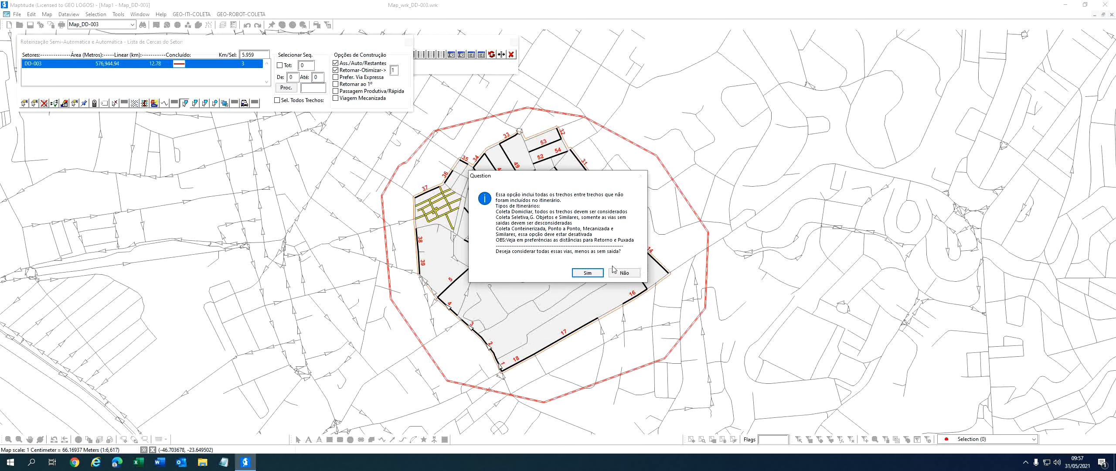
pyautogui.click(615, 272)
pyautogui.click(244, 104)
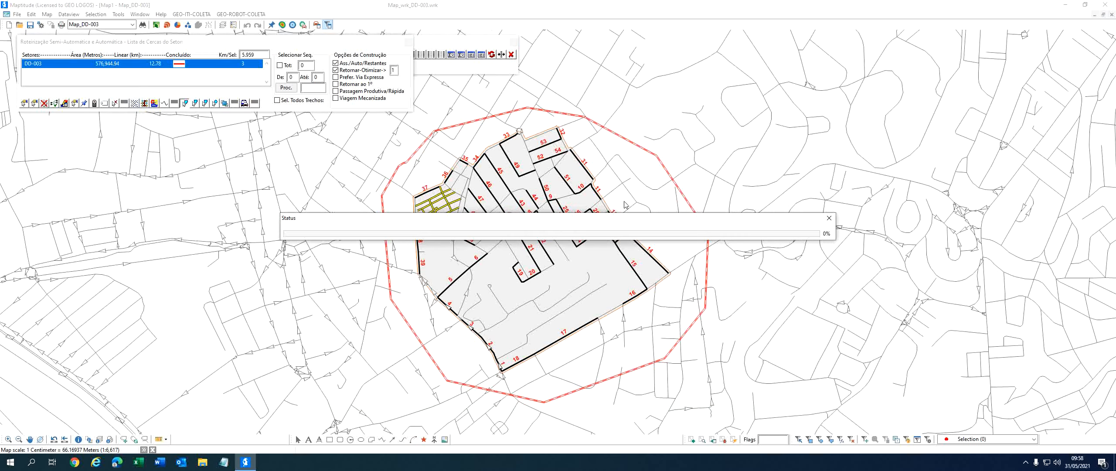
pyautogui.moveTo(629, 221); pyautogui.dragTo(643, 404)
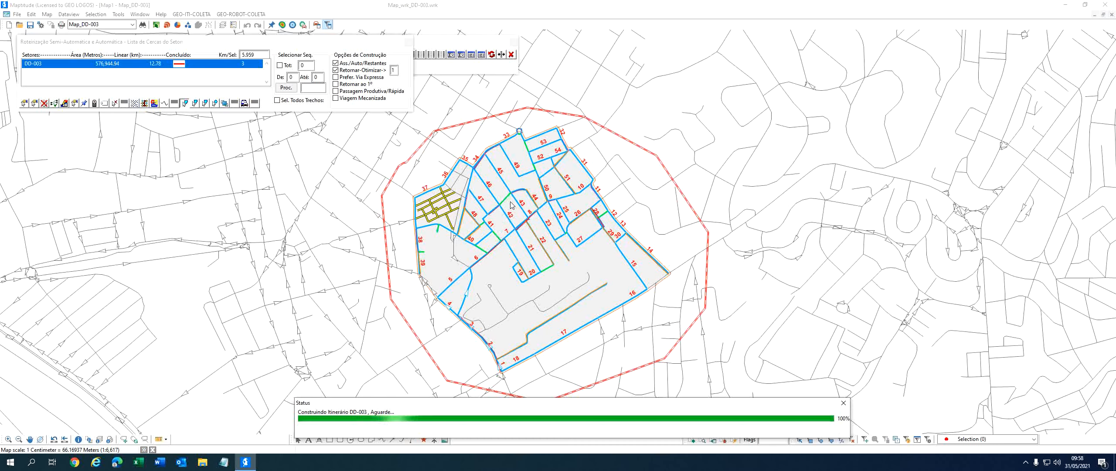
pyautogui.click(625, 249)
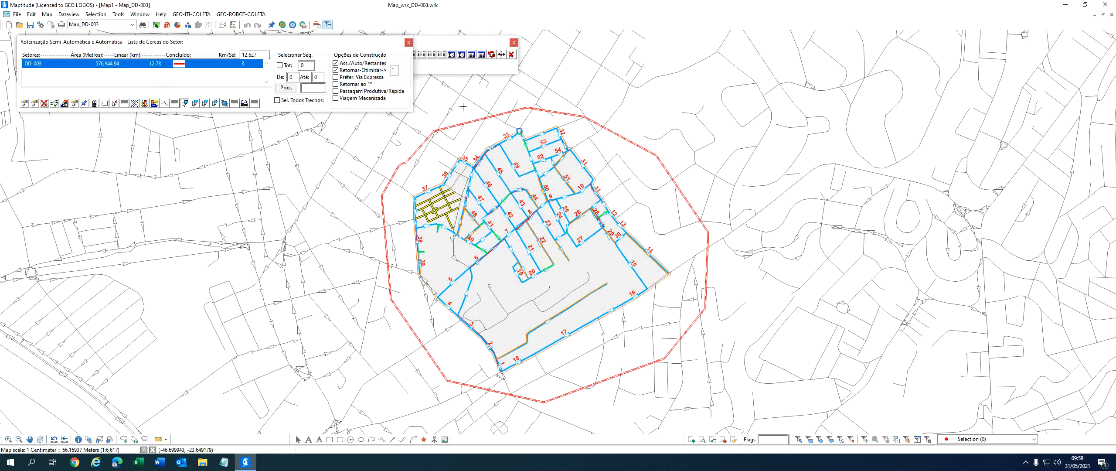
# - Clear the picked sequence and the enclosing polygon from the map and close the semi-automatic routing list
pyautogui.click(114, 103)
pyautogui.click(546, 251)
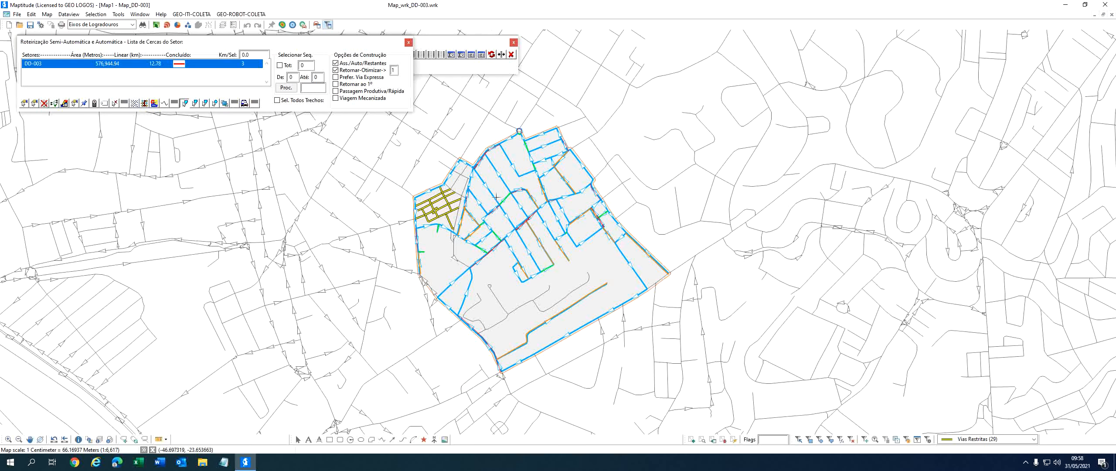
pyautogui.click(409, 43)
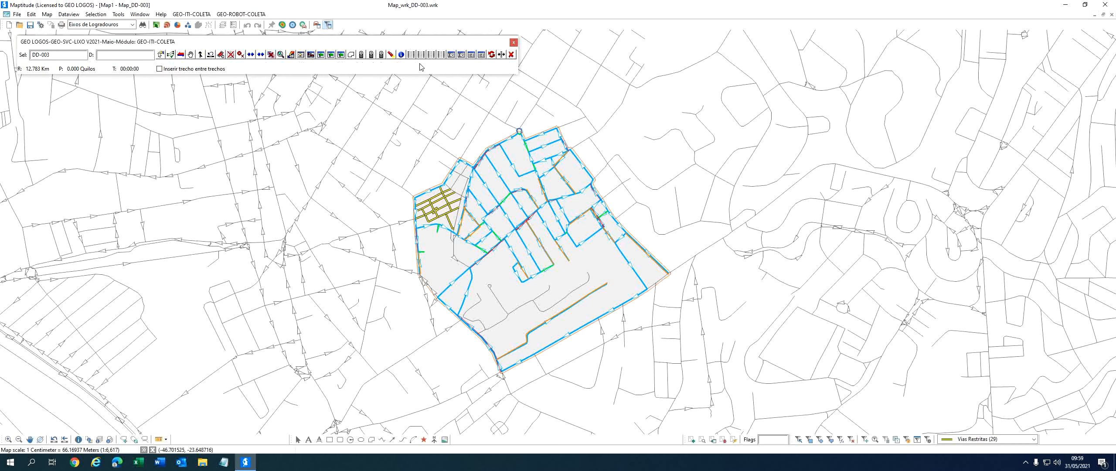
# - Open the collection itinerary DD-003 and review its street table, from the first sequences to the totals and back through the rows
pyautogui.click(300, 54)
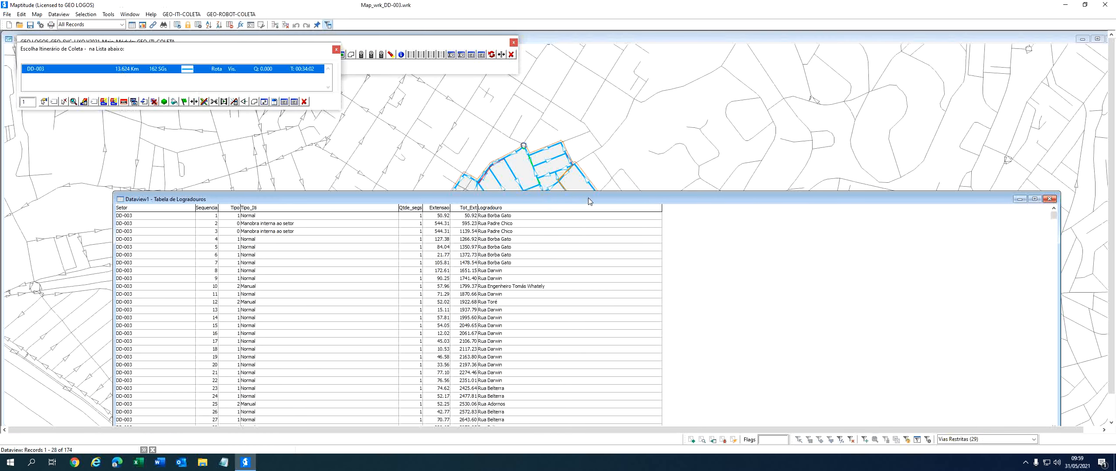
pyautogui.moveTo(588, 197); pyautogui.dragTo(619, 110)
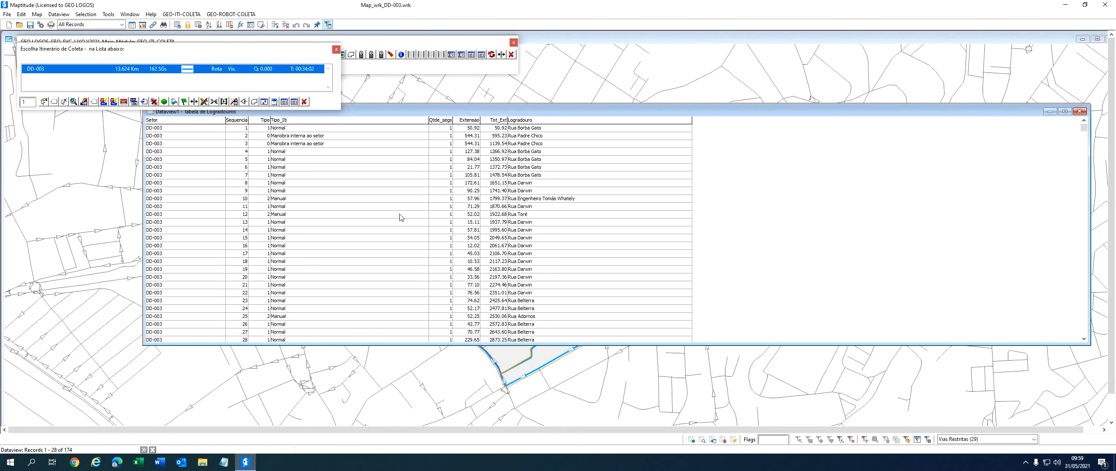
pyautogui.moveTo(1084, 129); pyautogui.dragTo(1085, 334)
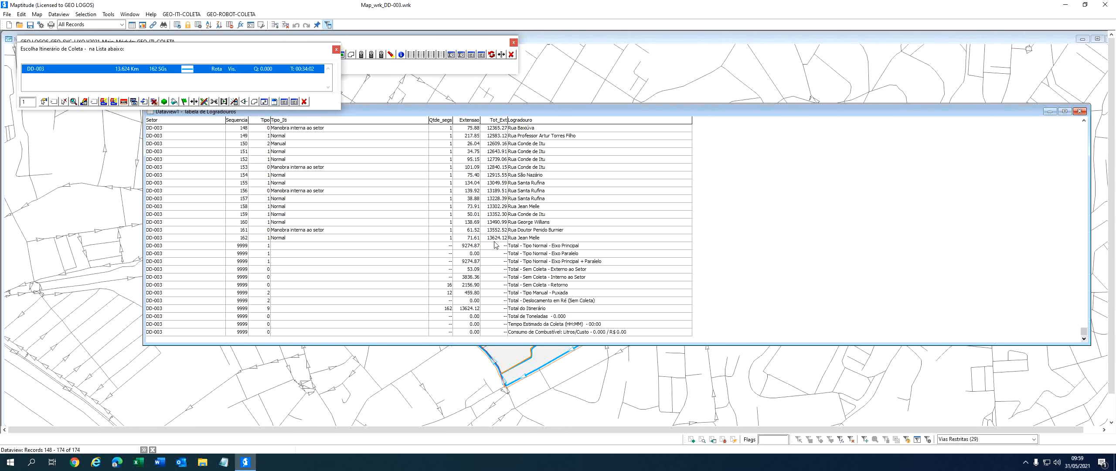
pyautogui.click(1085, 121)
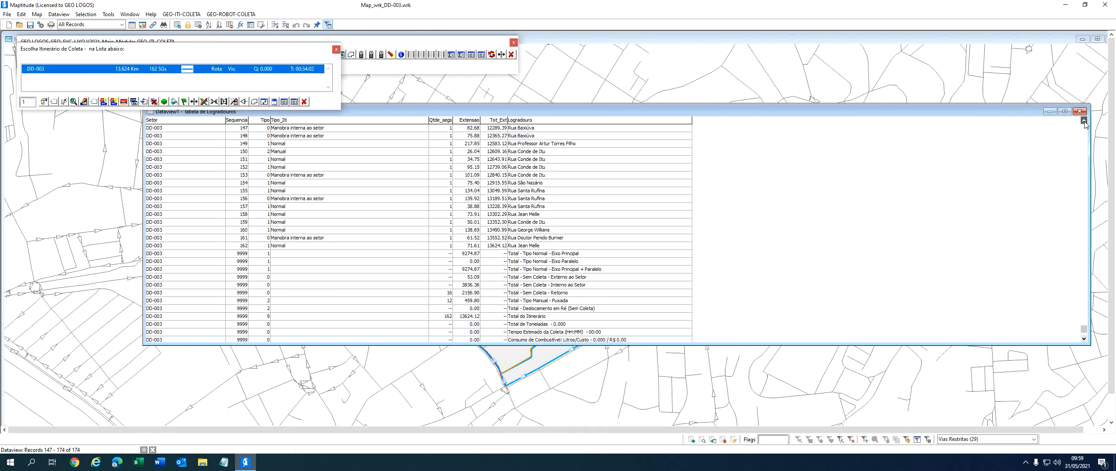
pyautogui.click(1085, 120)
pyautogui.click(1085, 121)
pyautogui.click(1085, 121)
pyautogui.click(1084, 121)
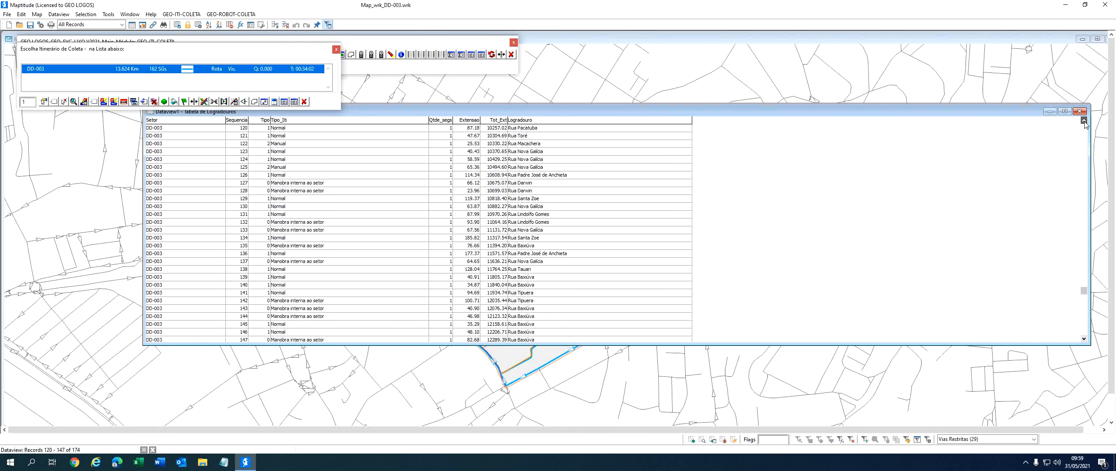
pyautogui.click(1085, 121)
pyautogui.click(1085, 120)
pyautogui.click(1085, 120)
pyautogui.click(1084, 121)
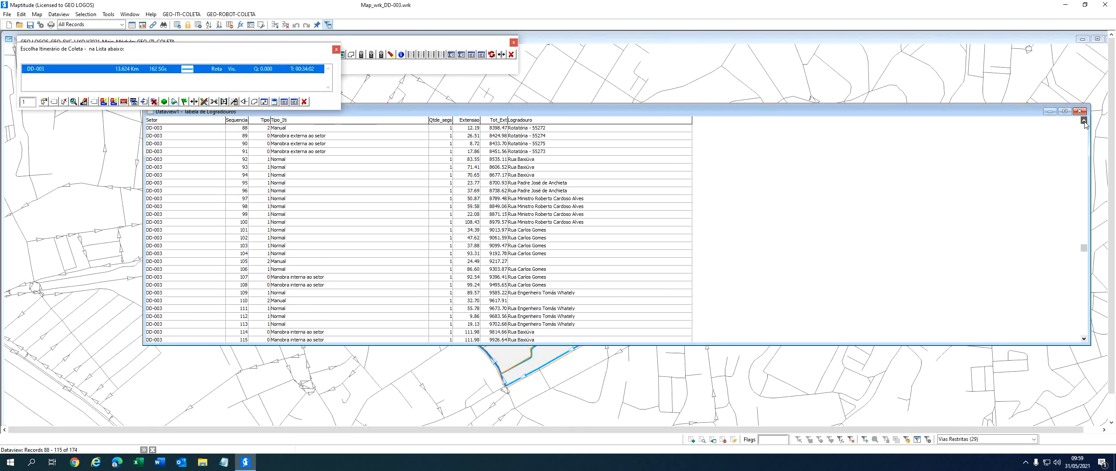
pyautogui.click(1084, 120)
pyautogui.click(1085, 120)
pyautogui.click(1084, 120)
pyautogui.click(1085, 120)
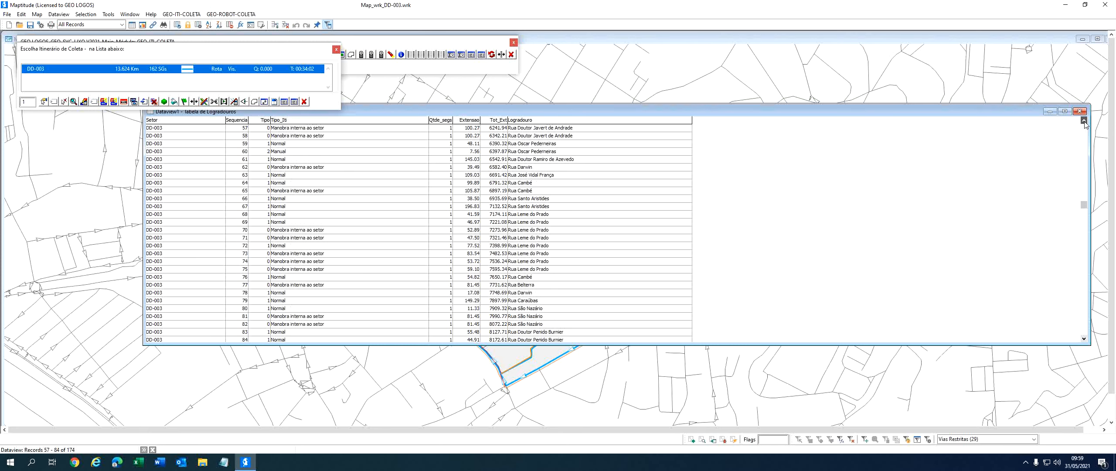
pyautogui.click(1085, 121)
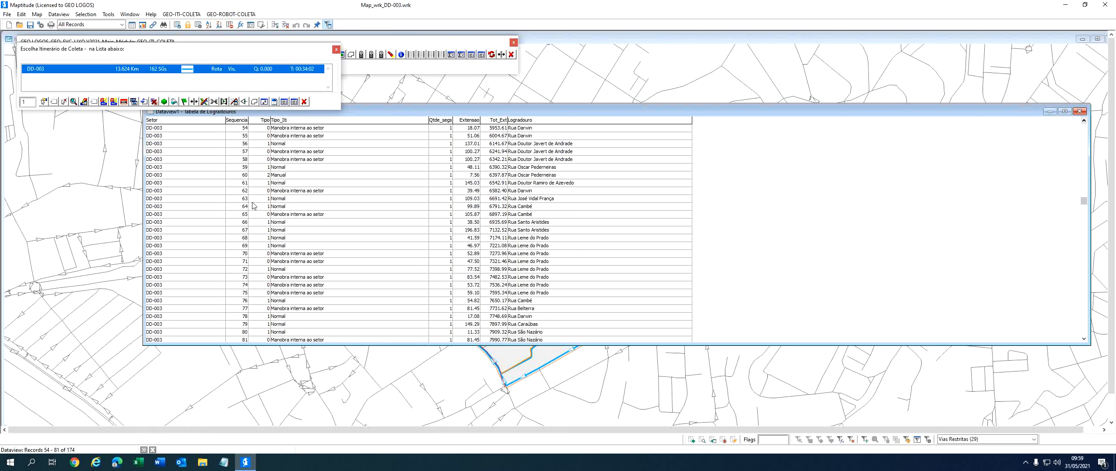
pyautogui.click(1080, 111)
# - Display the DD-003 sequence labels along the itinerary on the map with a label size of 11
pyautogui.click(56, 101)
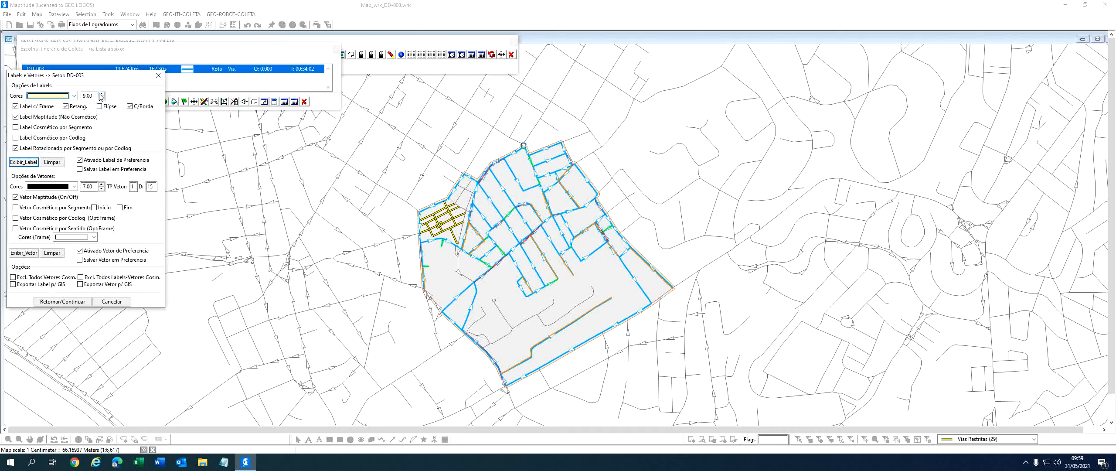
pyautogui.click(102, 94)
pyautogui.click(102, 94)
pyautogui.click(26, 164)
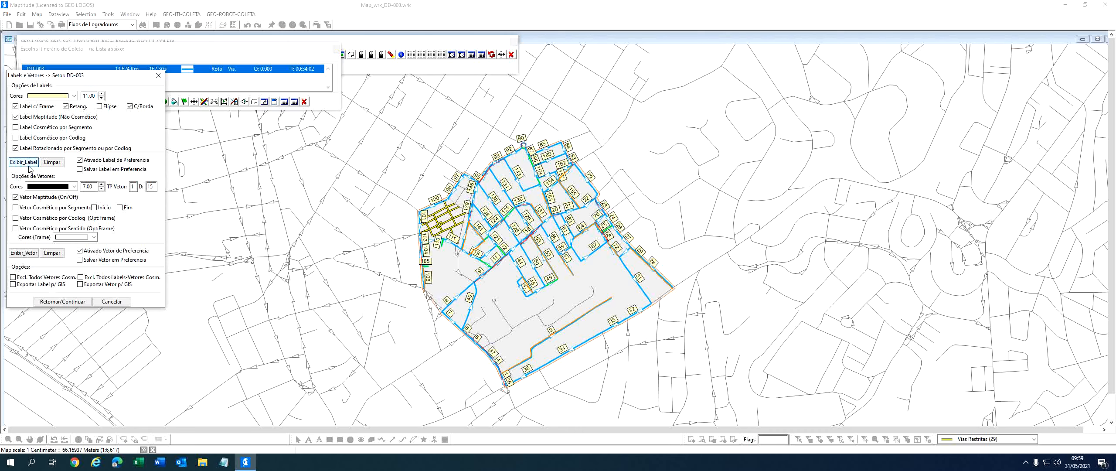
pyautogui.click(121, 302)
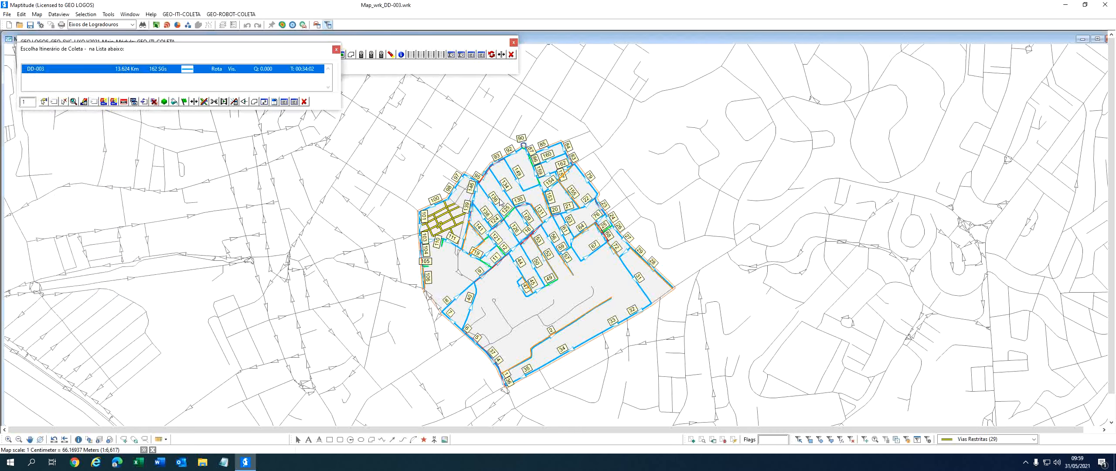
pyautogui.scroll(1, 640, 225)
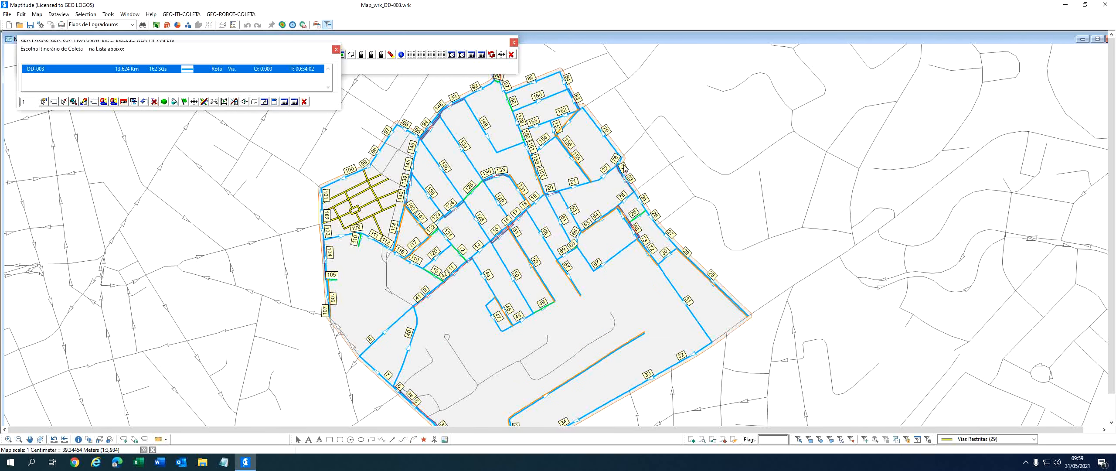
pyautogui.scroll(1, 663, 161)
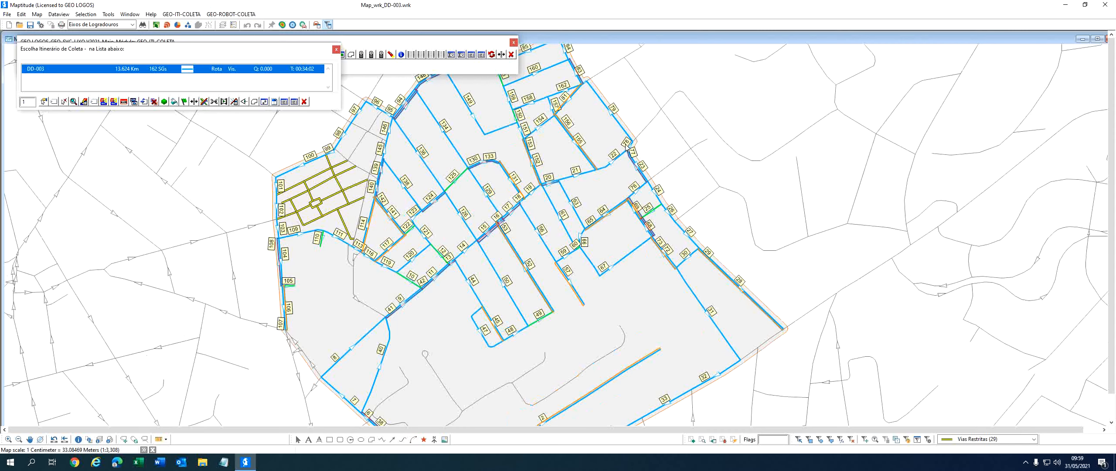
pyautogui.moveTo(628, 141)
pyautogui.scroll(-1, 627, 144)
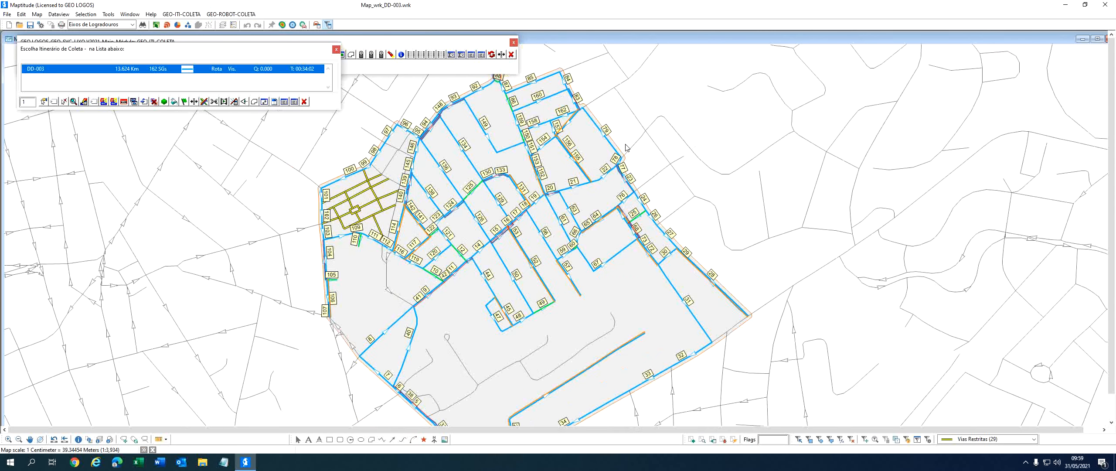
# - Split the DD-003 itinerary into two trips by giving the first trip the sequence range 1 to 78
pyautogui.click(204, 102)
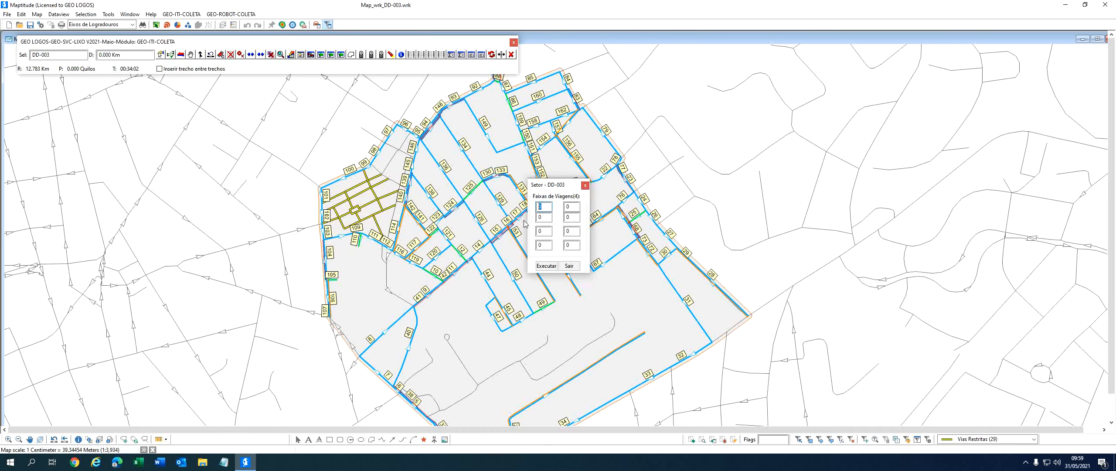
pyautogui.write('1')
pyautogui.press('Tab')
pyautogui.write('78')
pyautogui.click(547, 266)
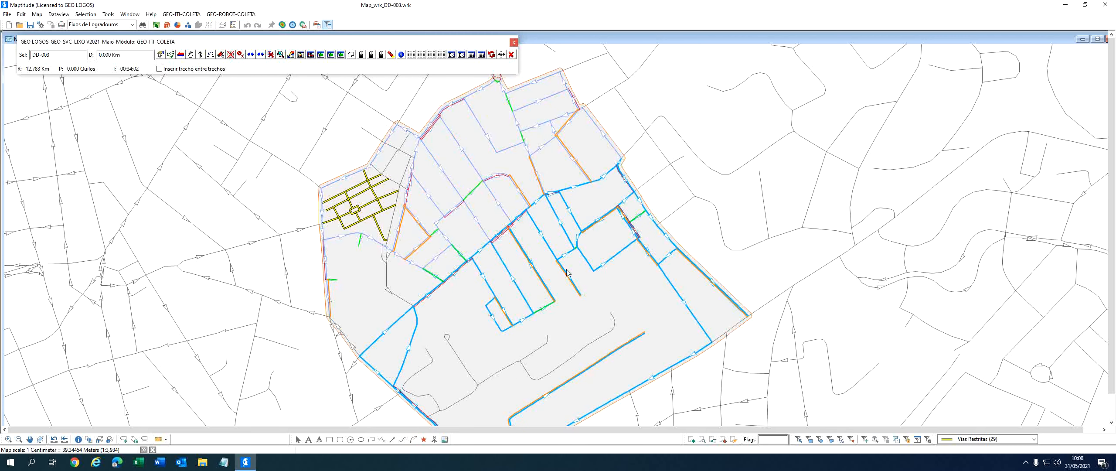
# - Set the line color of the 2ªV-Coleta Produtiva property to purple in the system preferences and close the itinerary toolbox
pyautogui.click(412, 54)
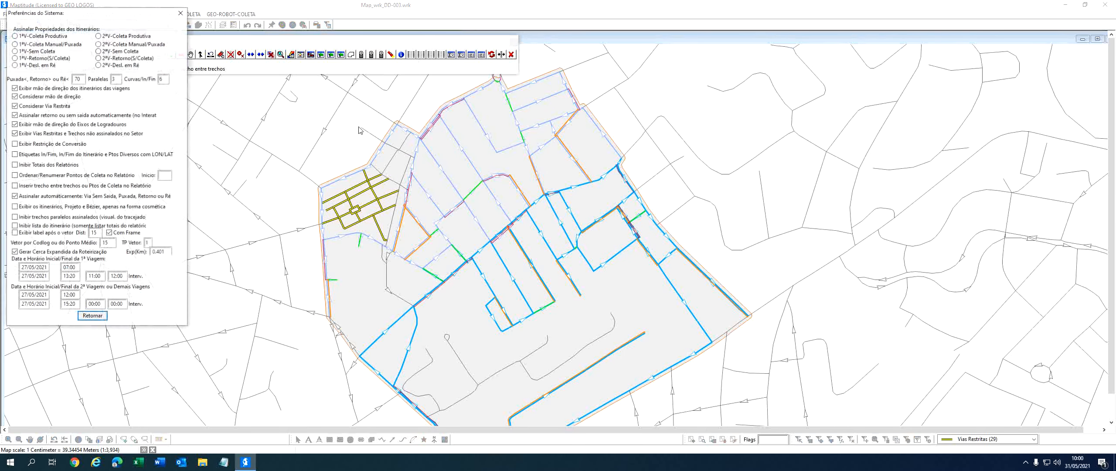
pyautogui.click(126, 36)
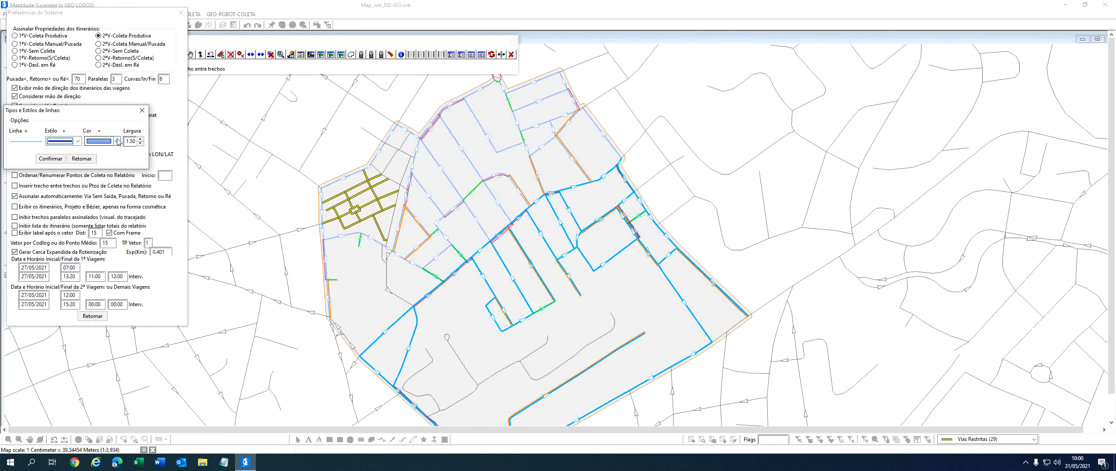
pyautogui.click(116, 141)
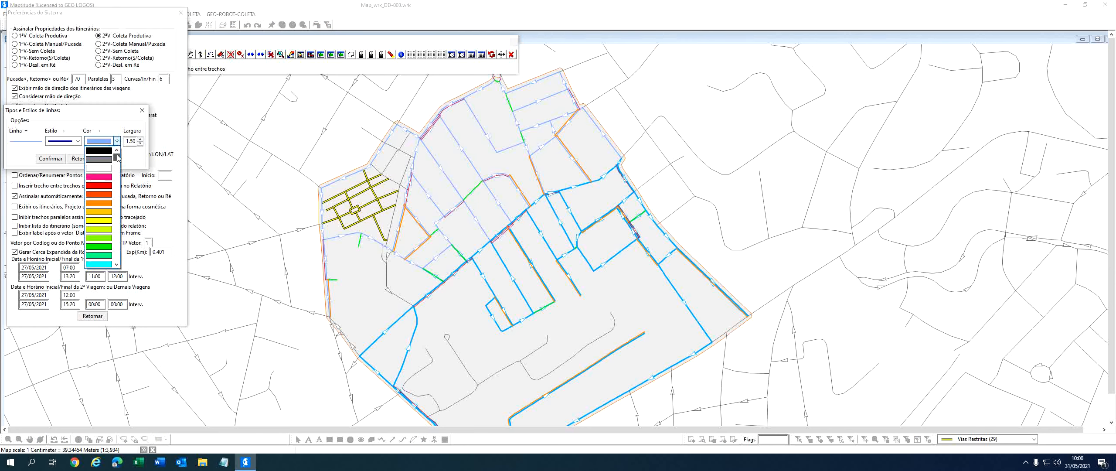
pyautogui.moveTo(117, 157); pyautogui.dragTo(119, 161)
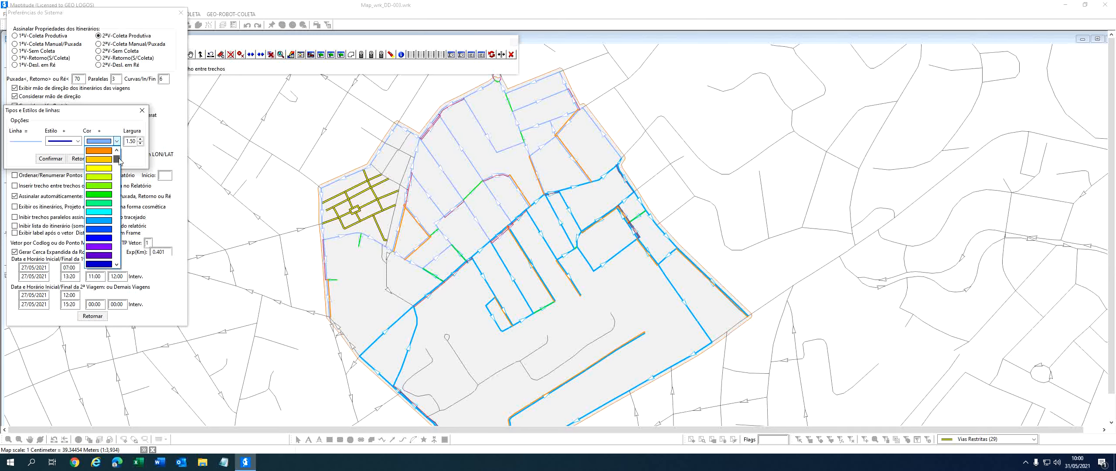
pyautogui.click(99, 246)
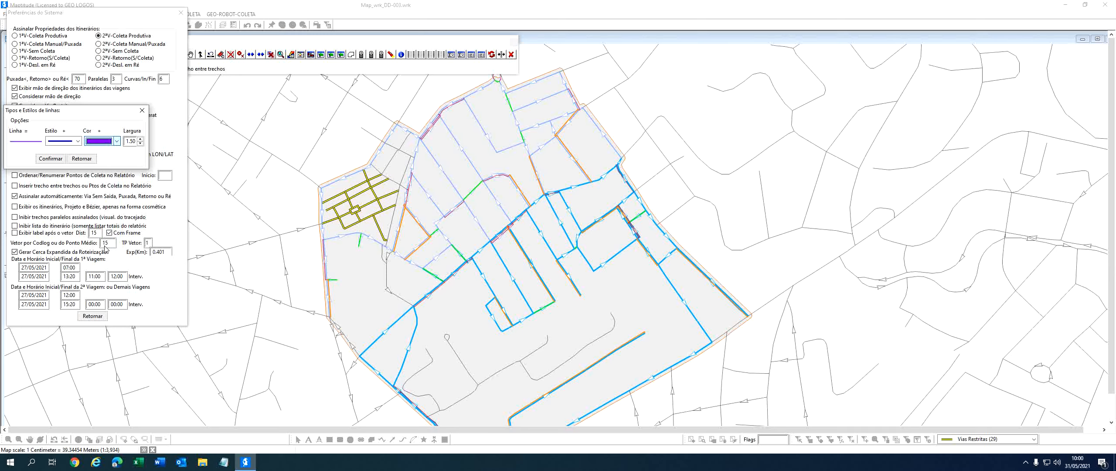
pyautogui.click(52, 159)
pyautogui.click(92, 316)
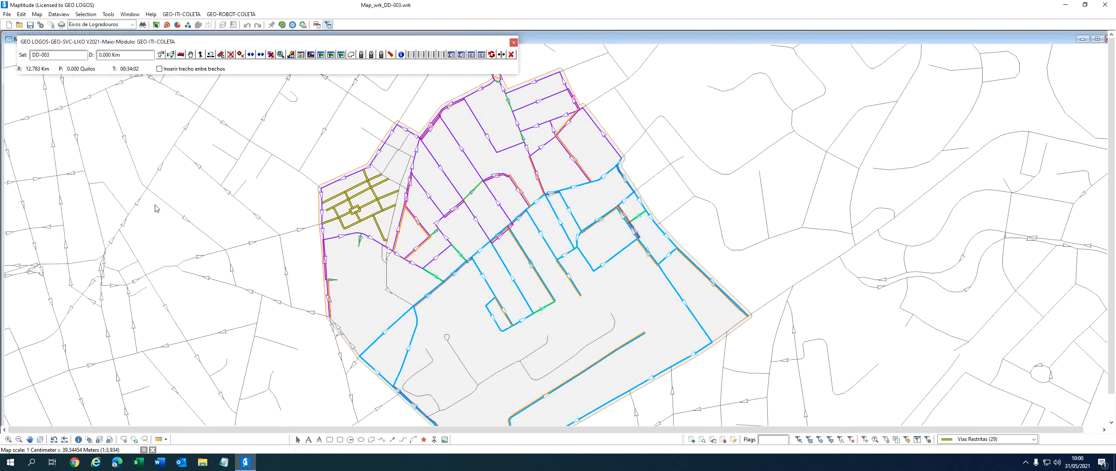
pyautogui.scroll(-1, 245, 158)
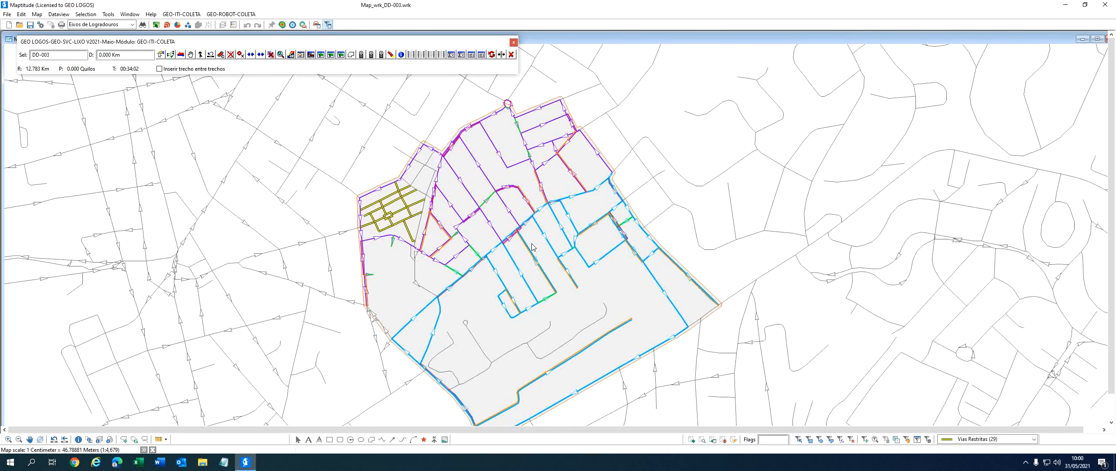
pyautogui.scroll(-1, 545, 243)
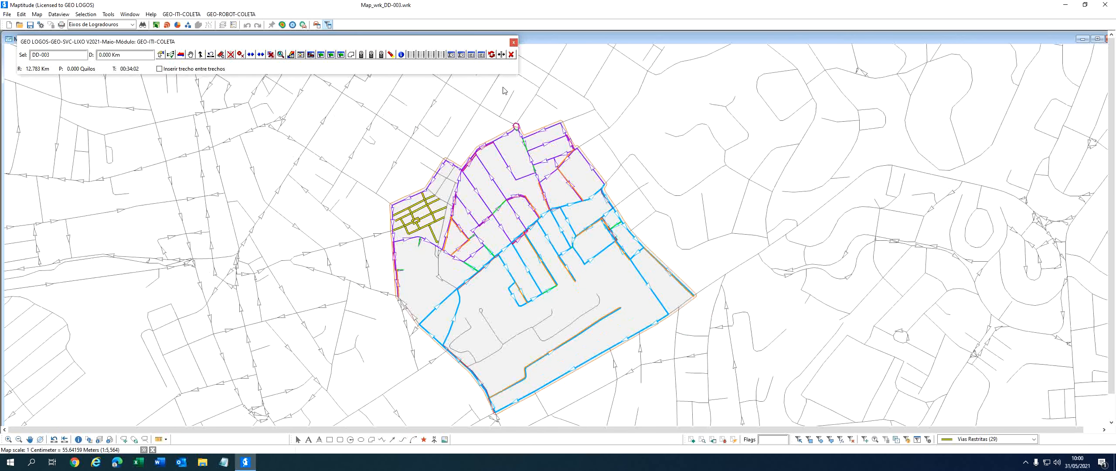
pyautogui.click(511, 55)
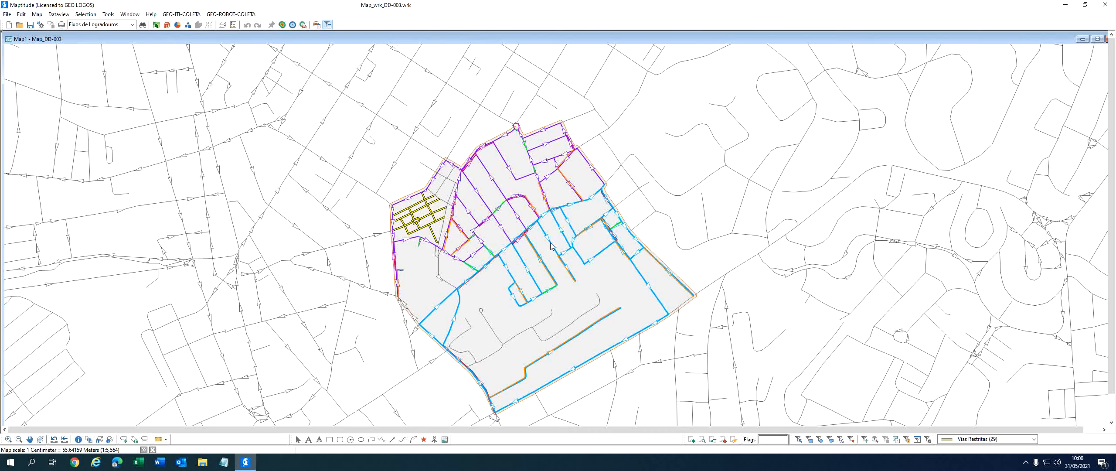
# - Reopen the itinerary module and aggregate trips 1-DD-003 and 2-DD-003 into one itinerary, answering Sim to the consecutive-trips question
pyautogui.moveTo(569, 249)
pyautogui.click(177, 25)
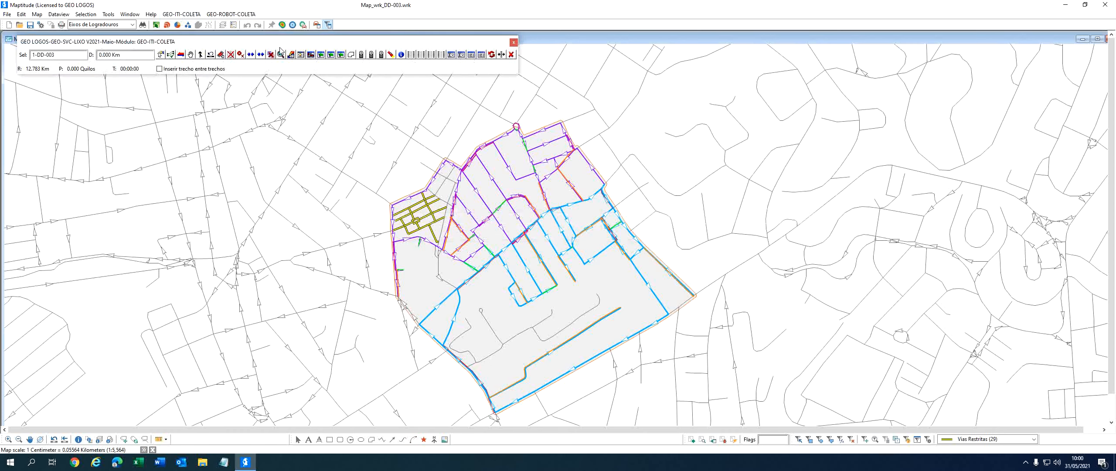
pyautogui.click(301, 54)
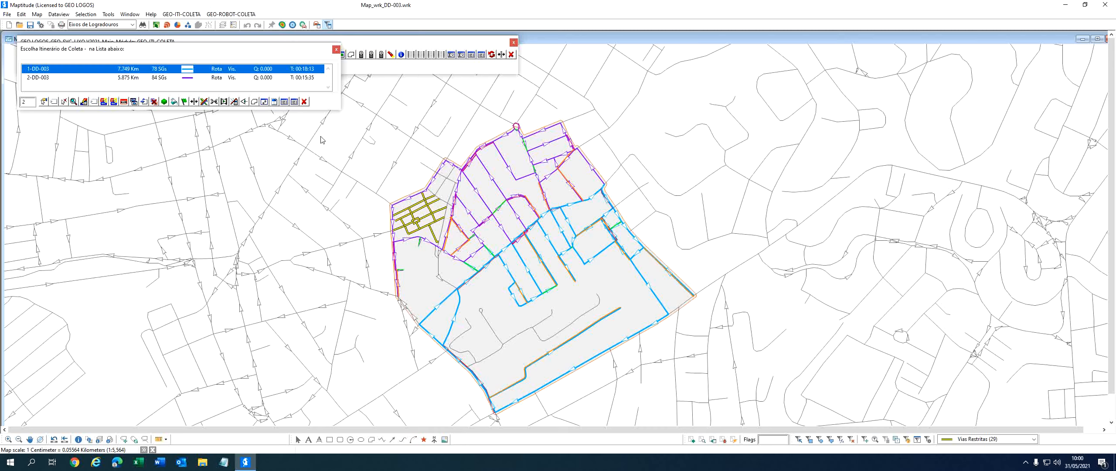
pyautogui.click(214, 103)
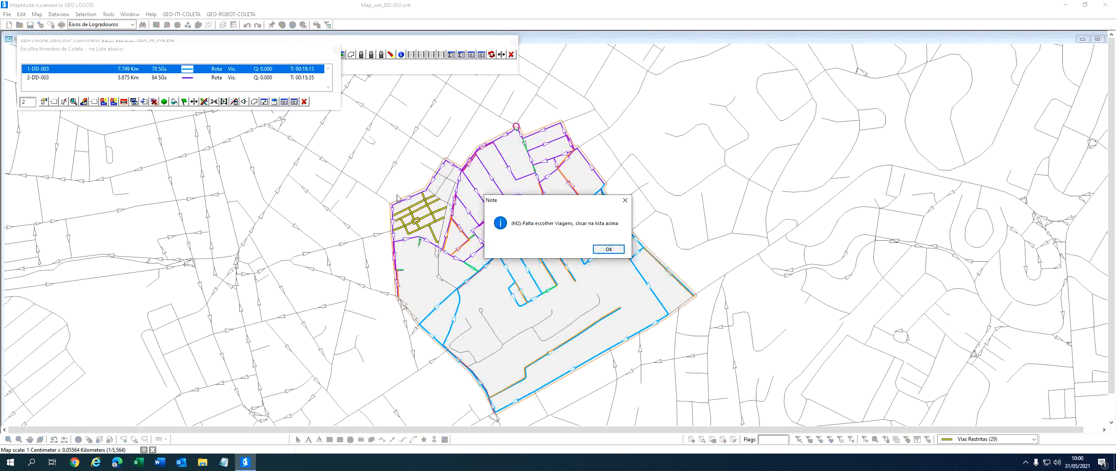
pyautogui.click(610, 250)
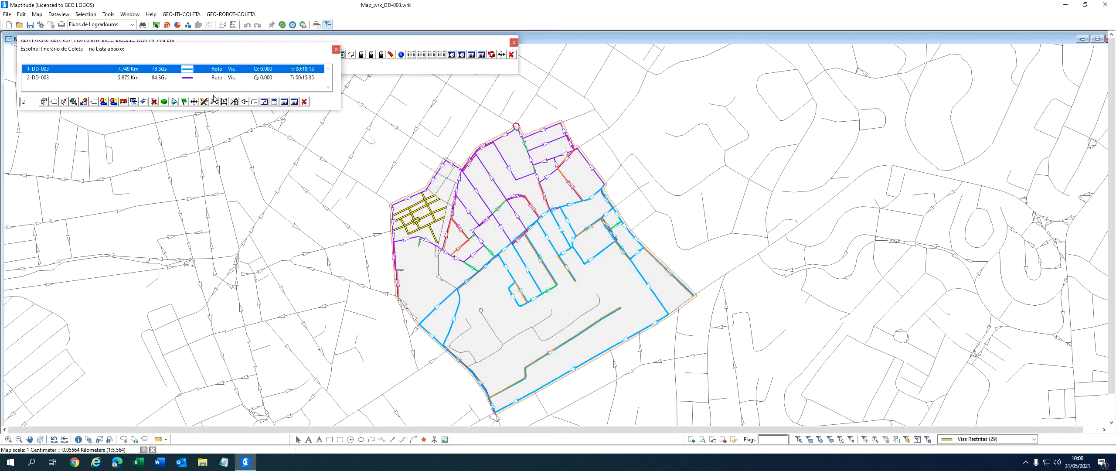
pyautogui.click(131, 80)
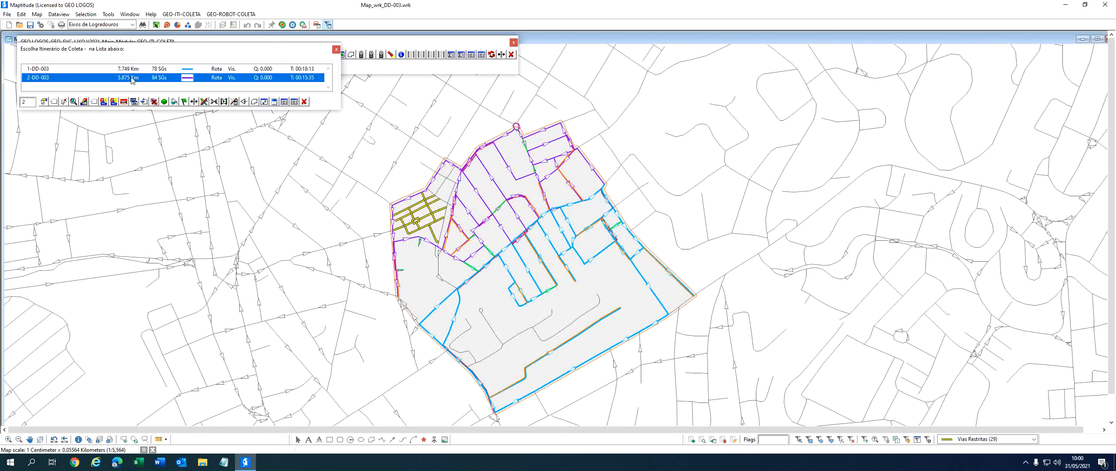
pyautogui.click(214, 102)
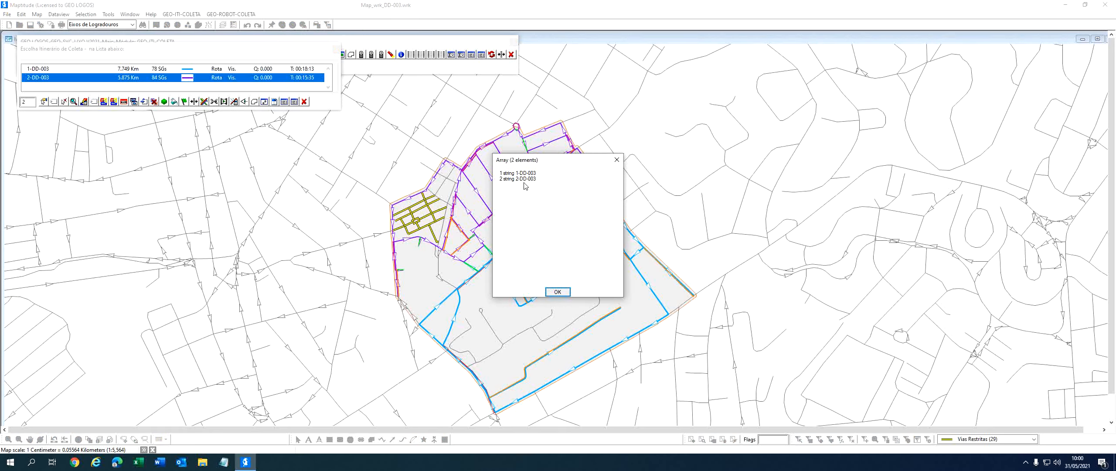
pyautogui.click(559, 291)
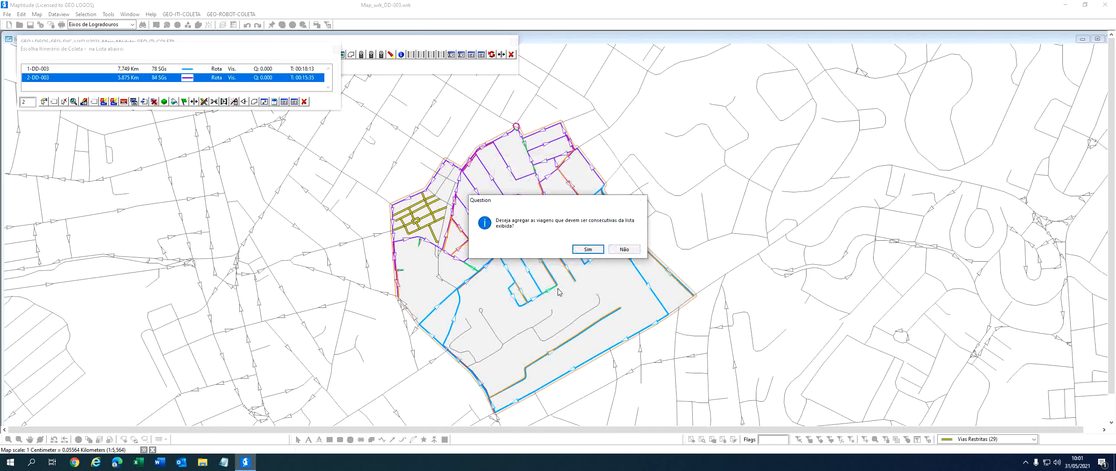
pyautogui.click(587, 250)
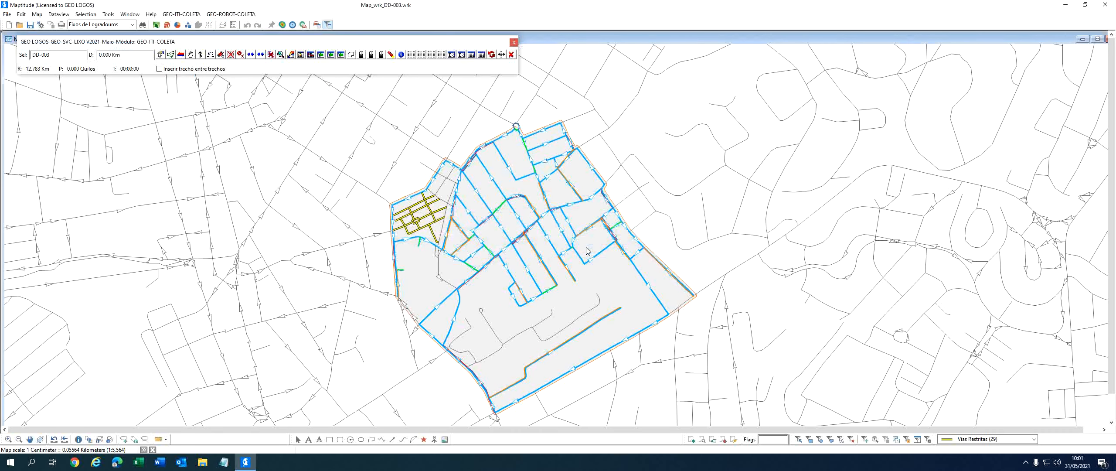
# - Close the itinerary toolbox and the DD-003 map workspace
pyautogui.click(514, 42)
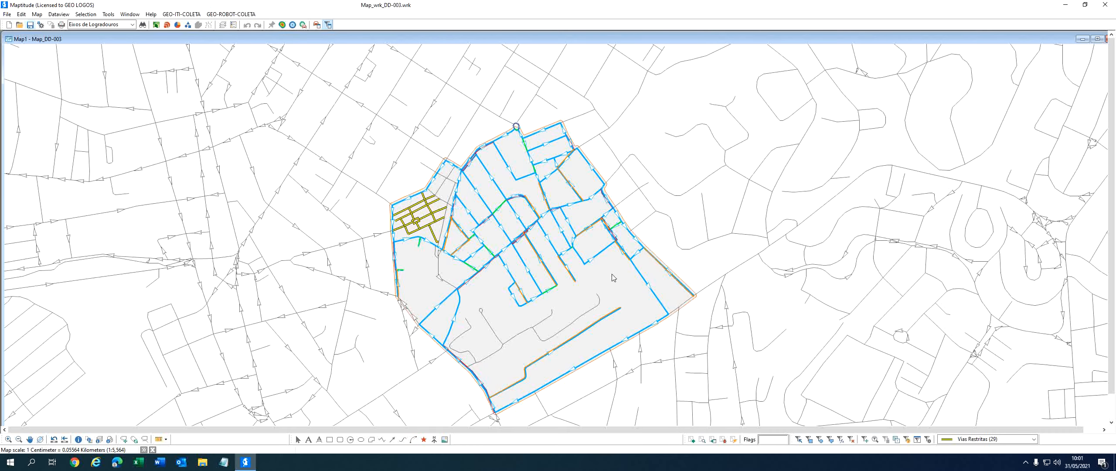
pyautogui.moveTo(1056, 40); pyautogui.dragTo(1010, 41)
pyautogui.click(1067, 39)
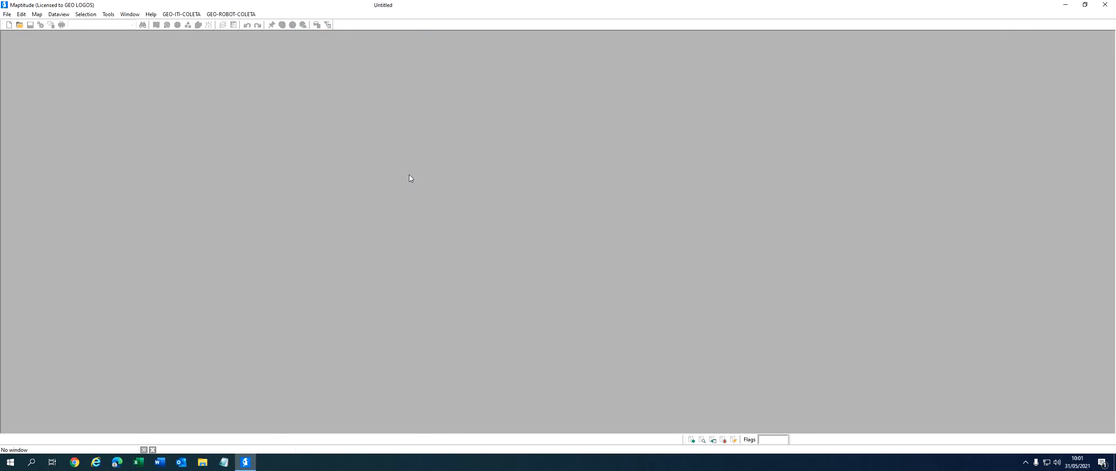
# - Split the Map_wrk_DD-003 workspace into trips automatically with GEO-ROBOT-COLETA, accepting the proposed trip quantity, and close the module
pyautogui.click(236, 16)
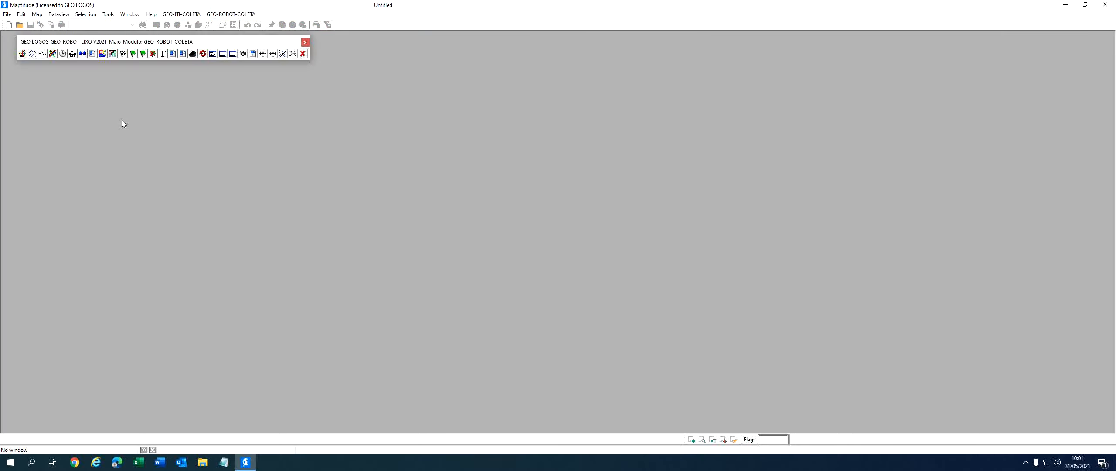
pyautogui.click(52, 53)
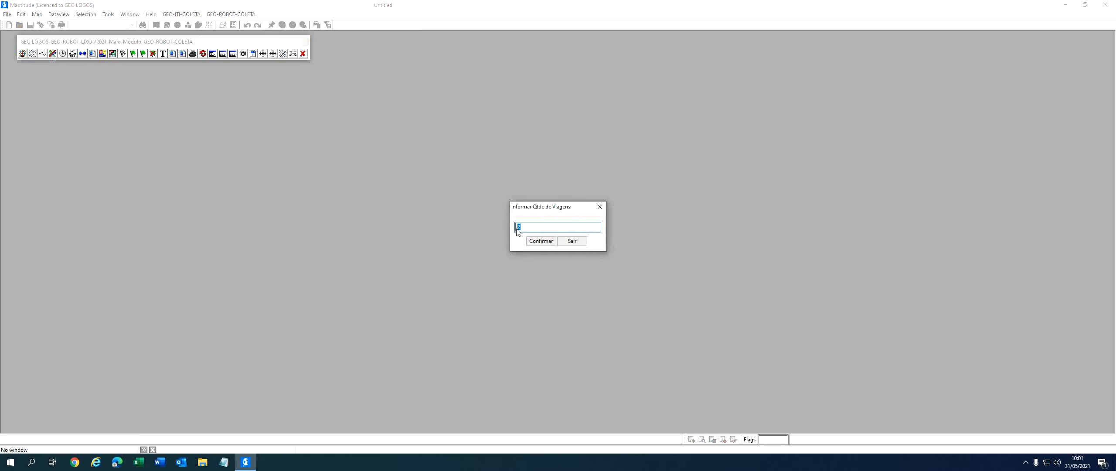
pyautogui.click(539, 242)
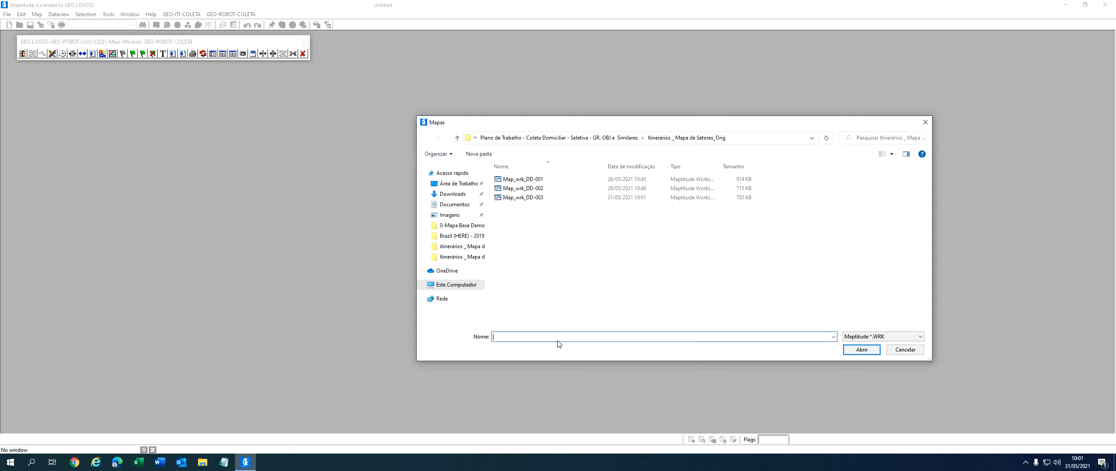
pyautogui.click(523, 199)
pyautogui.click(861, 349)
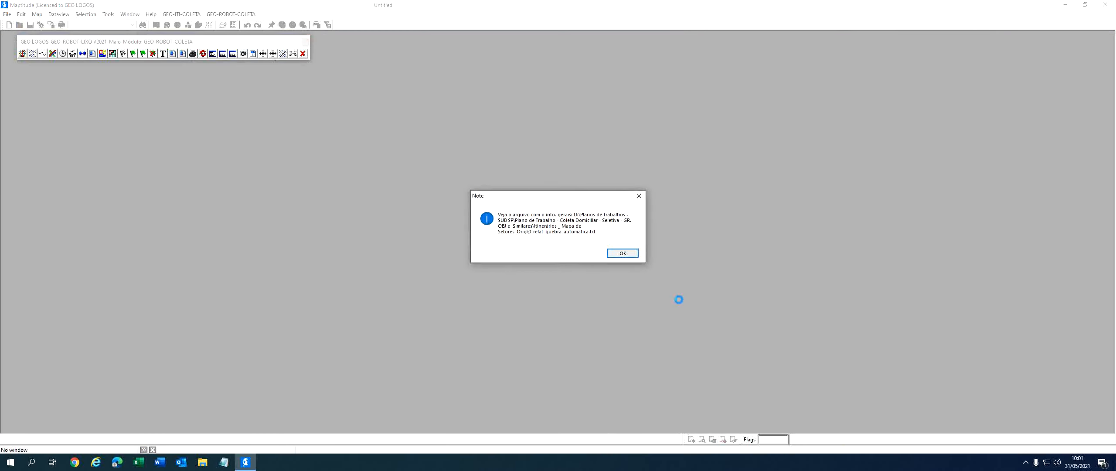
pyautogui.click(623, 253)
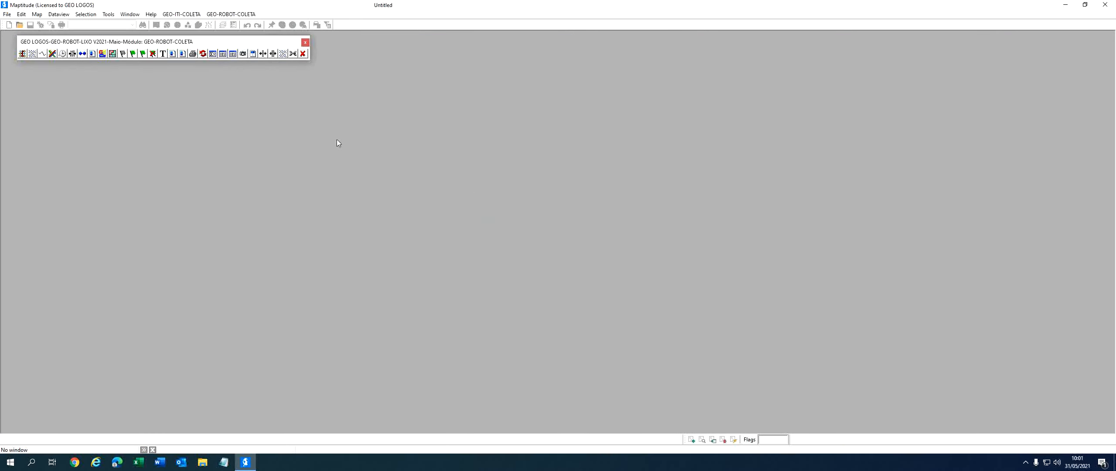
pyautogui.click(303, 54)
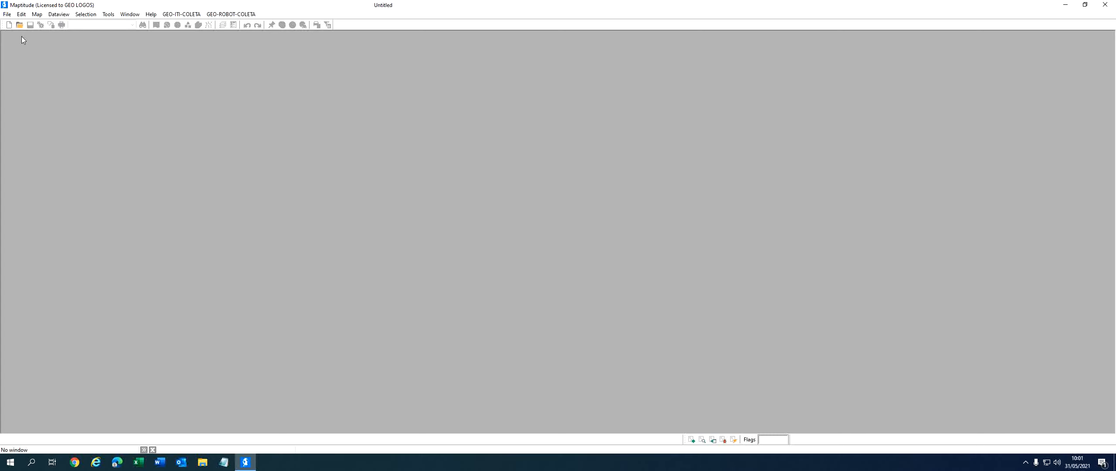
# - Reopen the recent workspace Map_wrk_DD-003.wrk and check its automatically split trips in the GEO-ITI-COLETA itinerary list
pyautogui.click(7, 14)
pyautogui.moveTo(28, 79)
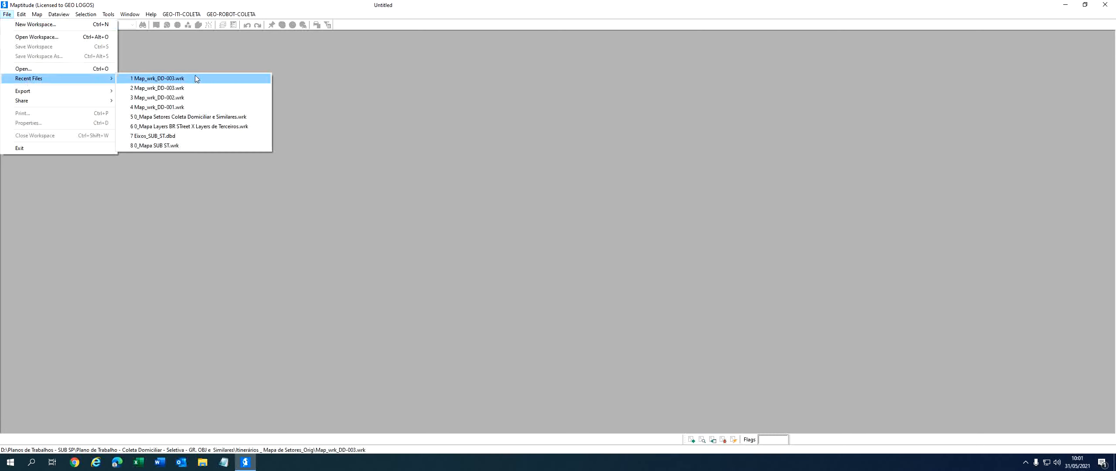
pyautogui.click(195, 78)
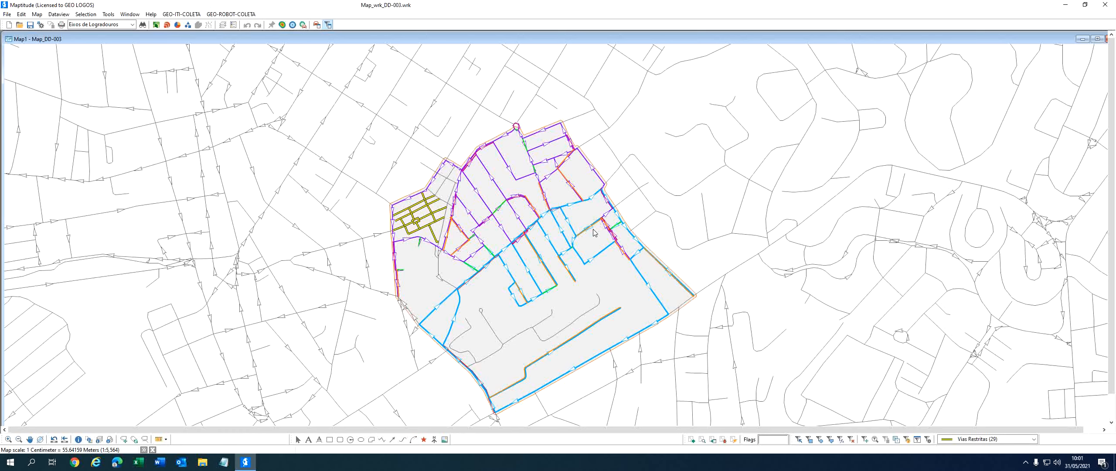
pyautogui.click(194, 14)
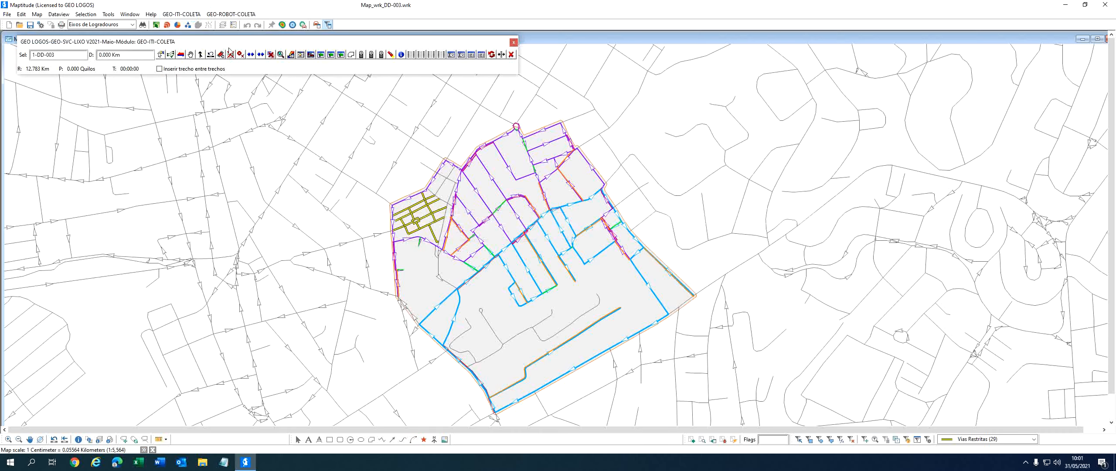
pyautogui.click(301, 55)
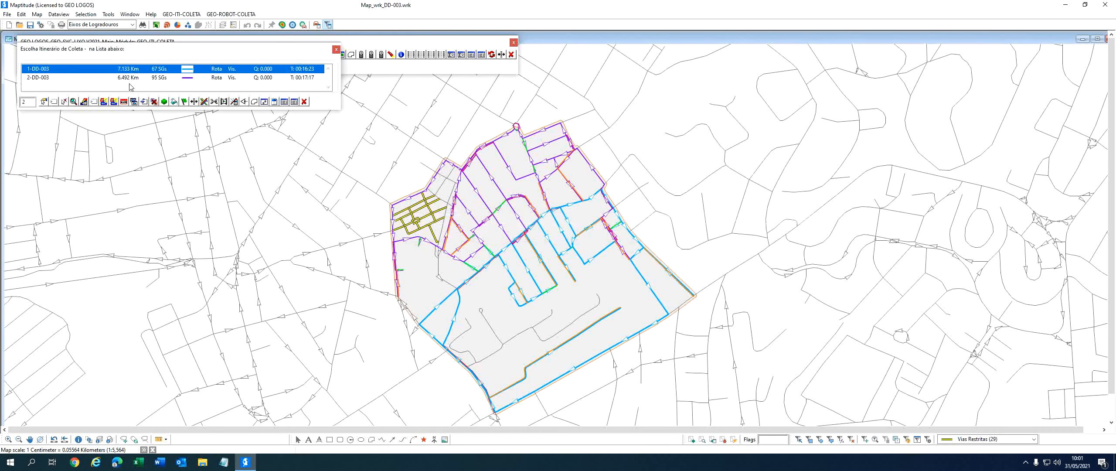
pyautogui.click(304, 102)
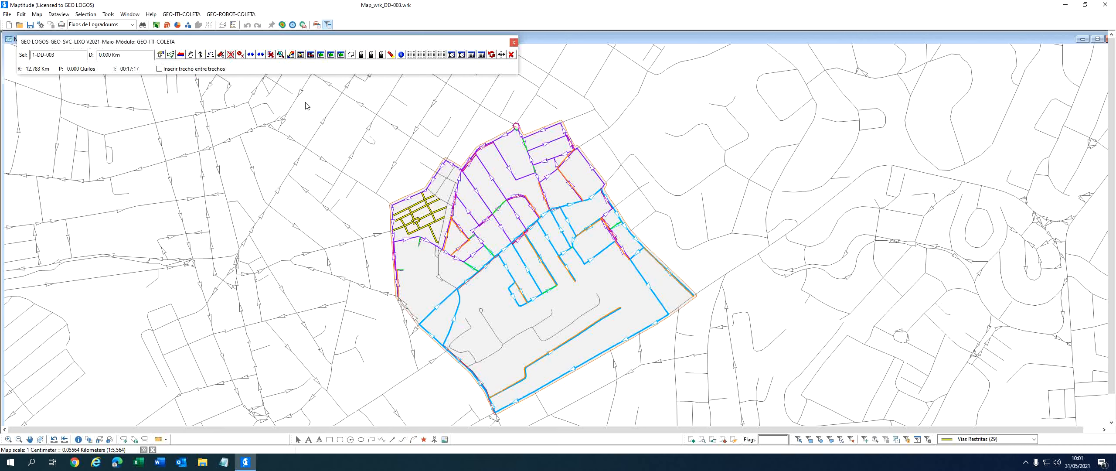
# - Aggregate the automatically split trips 1-DD-003 and 2-DD-003 into a single itinerary
pyautogui.click(301, 54)
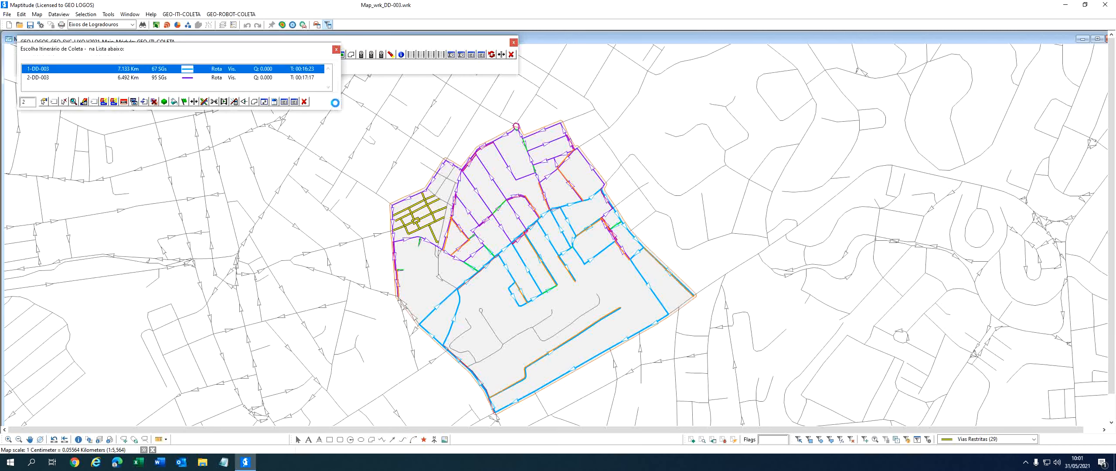
pyautogui.click(192, 81)
pyautogui.click(214, 102)
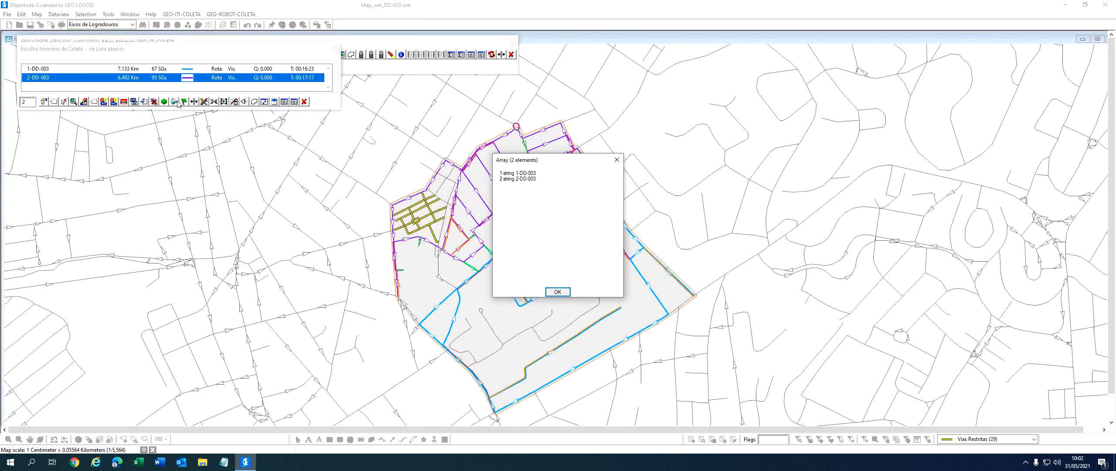
pyautogui.click(565, 292)
pyautogui.click(595, 258)
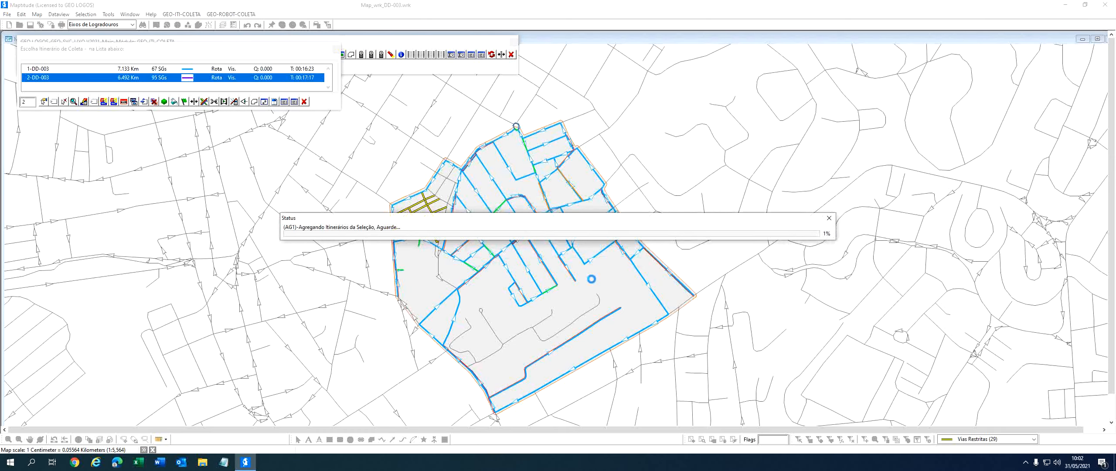
# - Delete the aggregated DD-003 itinerary from the collection itinerary list
pyautogui.click(301, 55)
pyautogui.click(154, 101)
pyautogui.click(528, 246)
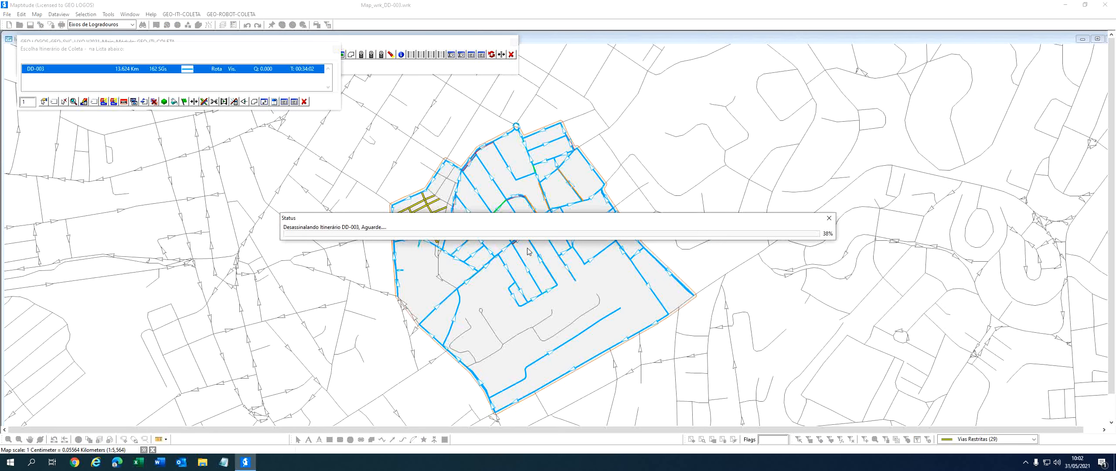
pyautogui.click(616, 252)
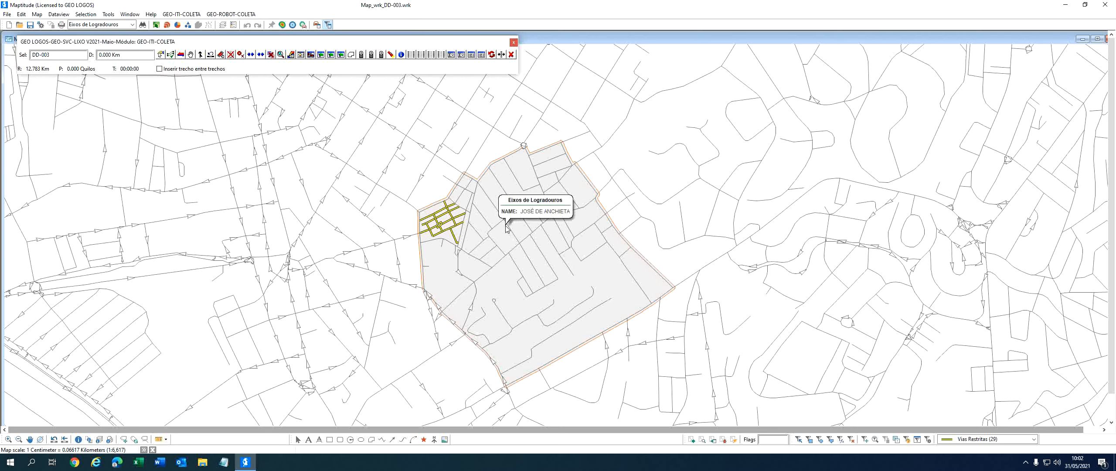
# - In the semi-automatic routing box, select the segment at DD-003's southern tip, generate the sector's segment points and close the itinerary toolbox
pyautogui.click(312, 55)
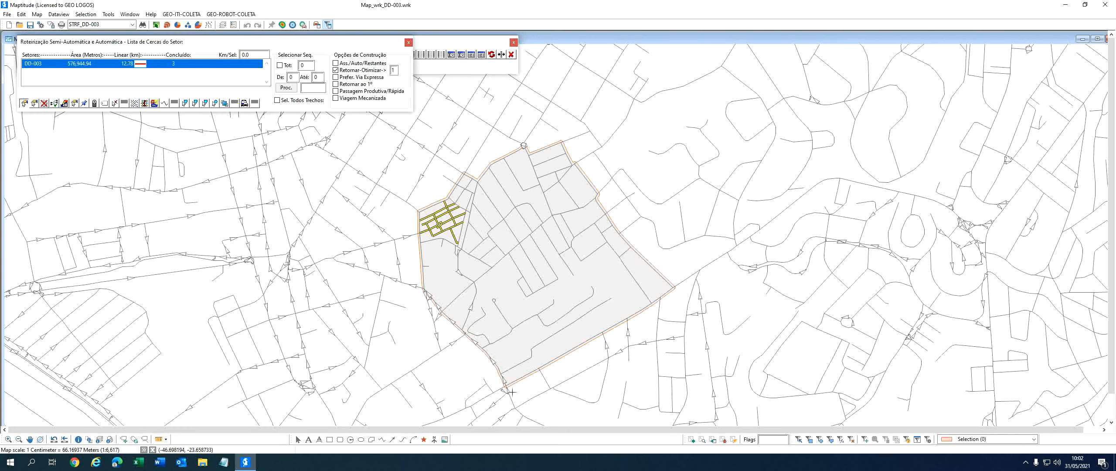
pyautogui.click(502, 381)
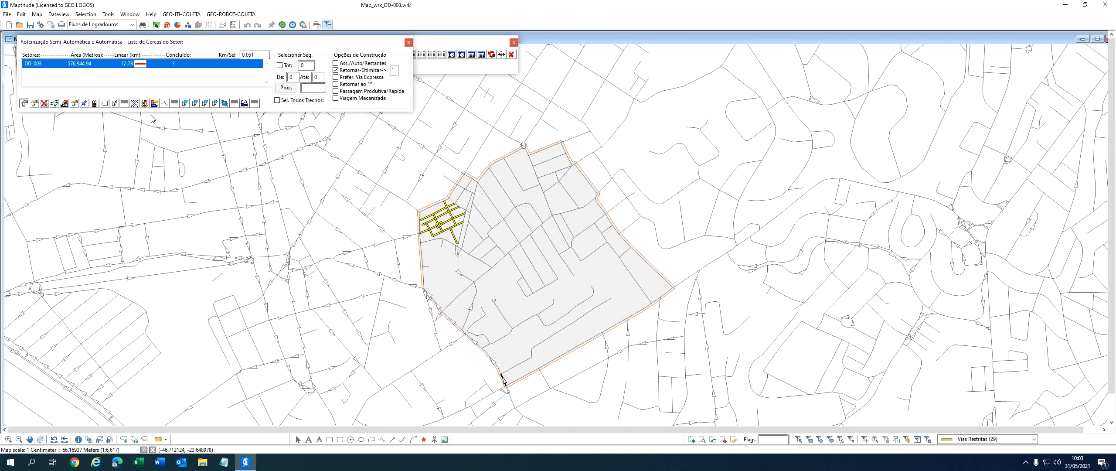
pyautogui.click(134, 104)
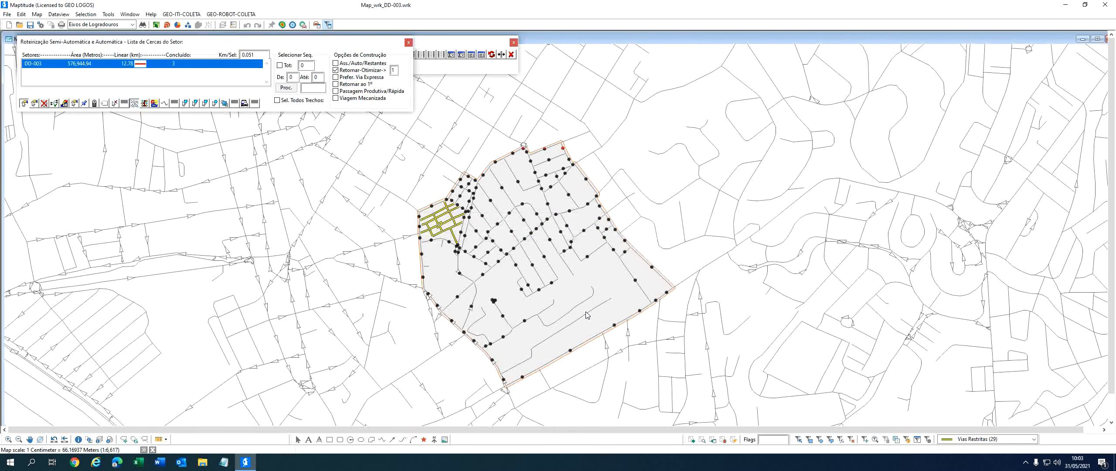
pyautogui.scroll(1, 456, 245)
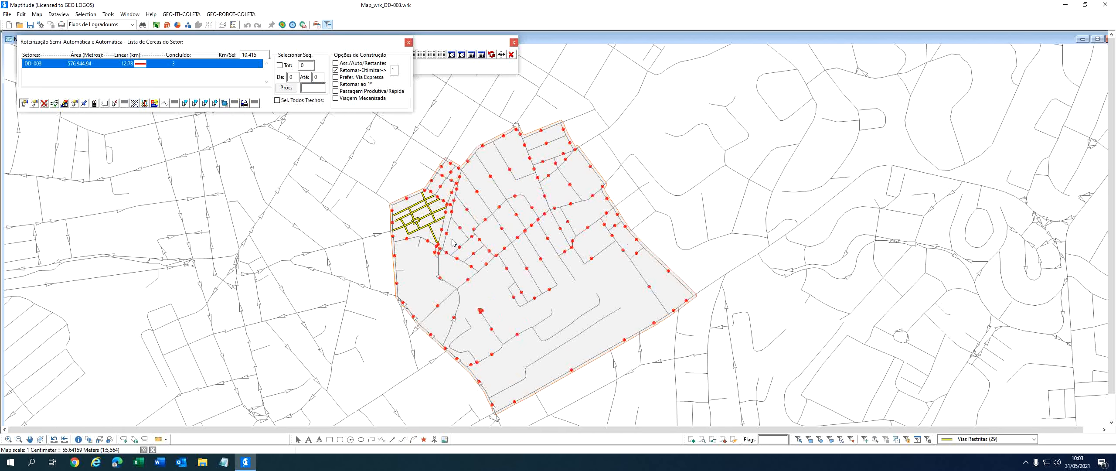
pyautogui.scroll(-1, 422, 233)
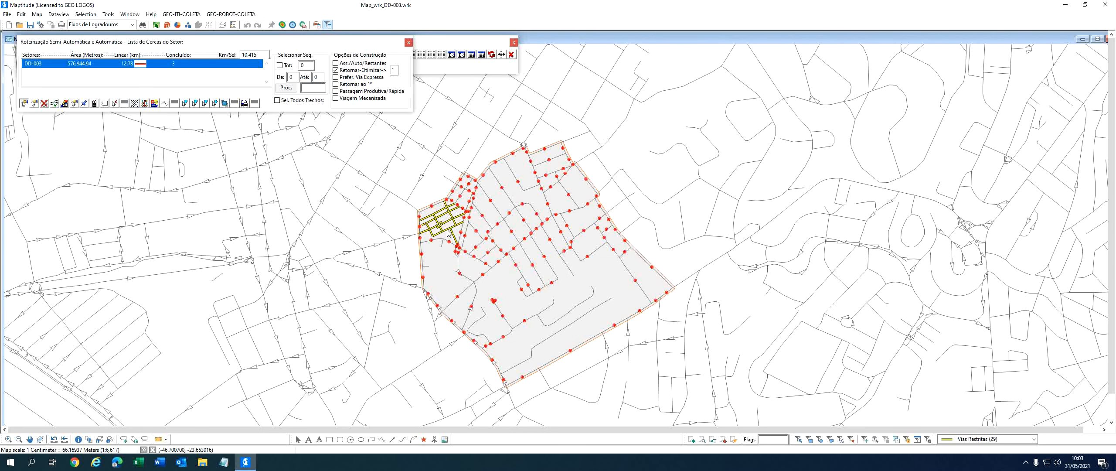
pyautogui.click(409, 42)
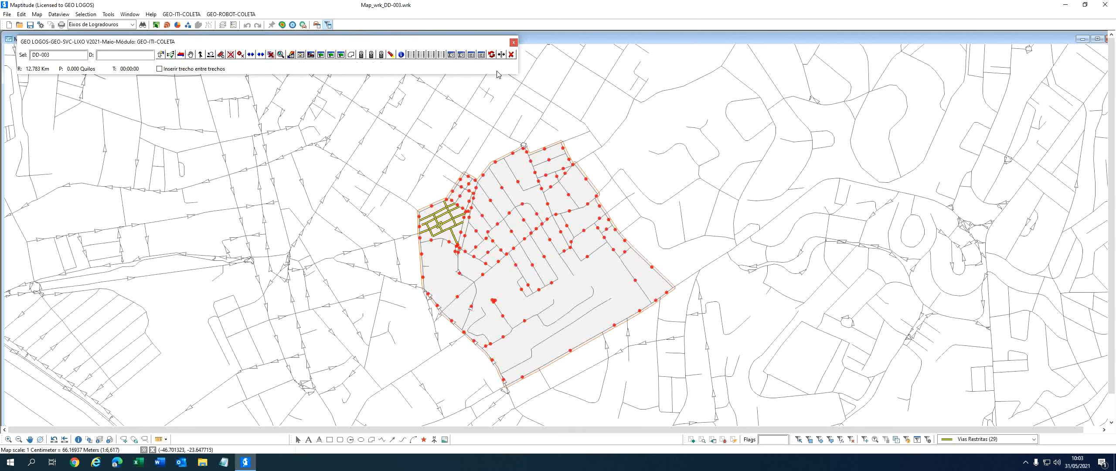
pyautogui.click(514, 42)
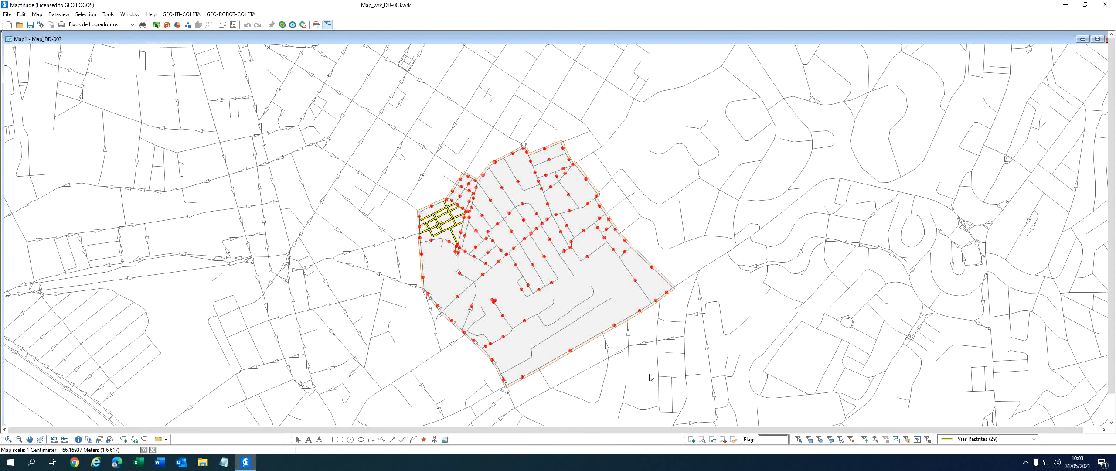
# - Make PT_MAPT_Todos the working layer and check its entry in the map's layer list
pyautogui.click(29, 439)
pyautogui.scroll(1, 484, 392)
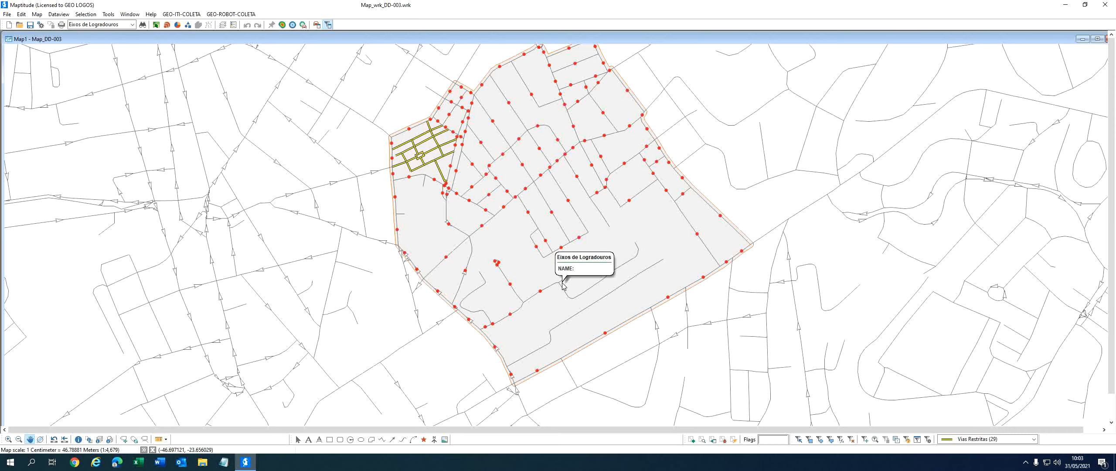
pyautogui.scroll(1, 563, 247)
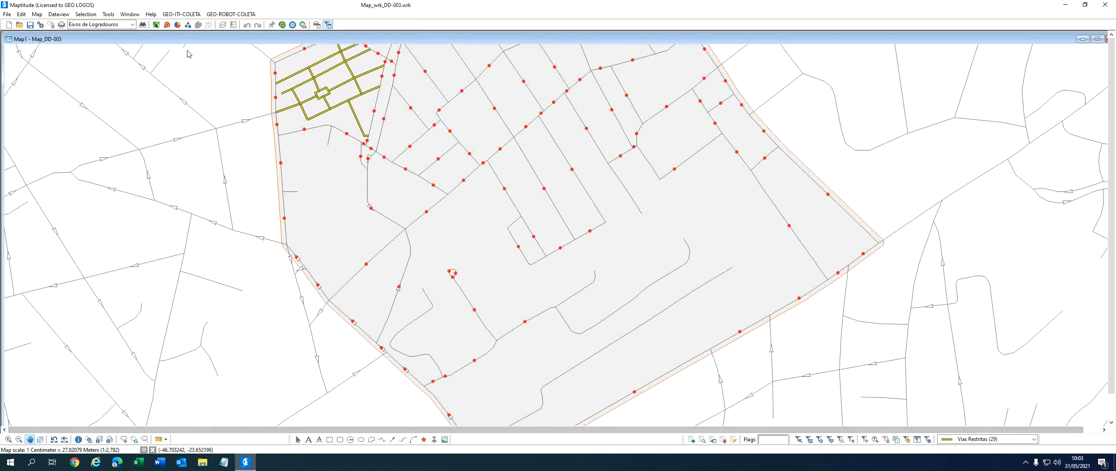
pyautogui.click(104, 24)
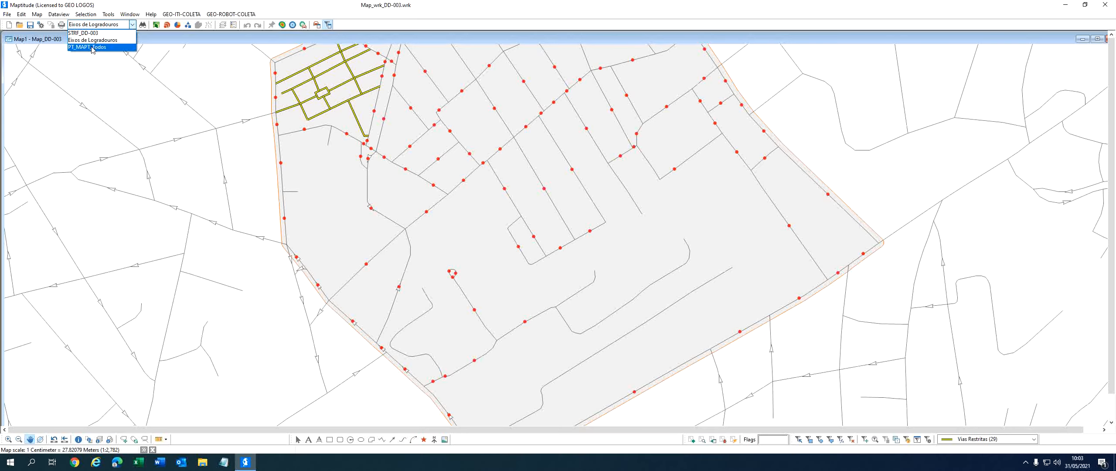
pyautogui.click(96, 44)
pyautogui.click(223, 25)
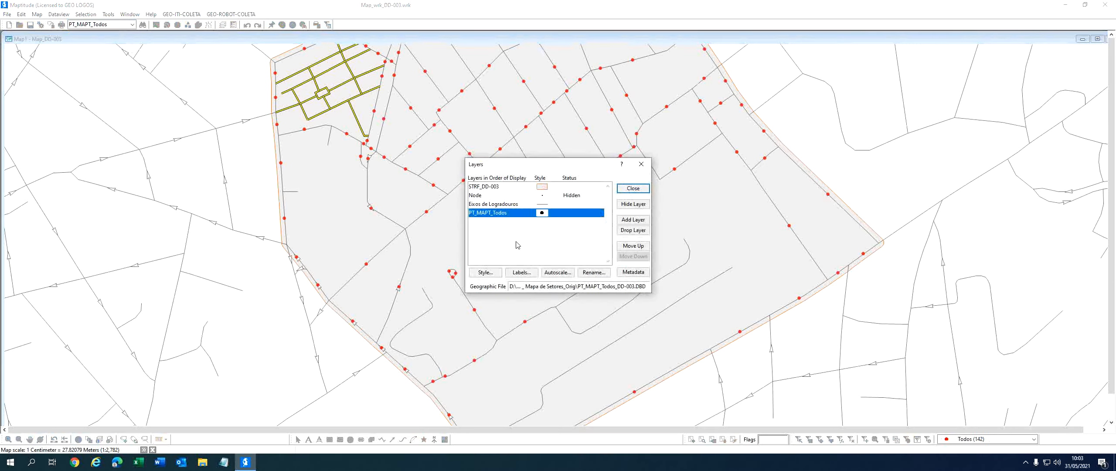
pyautogui.click(636, 192)
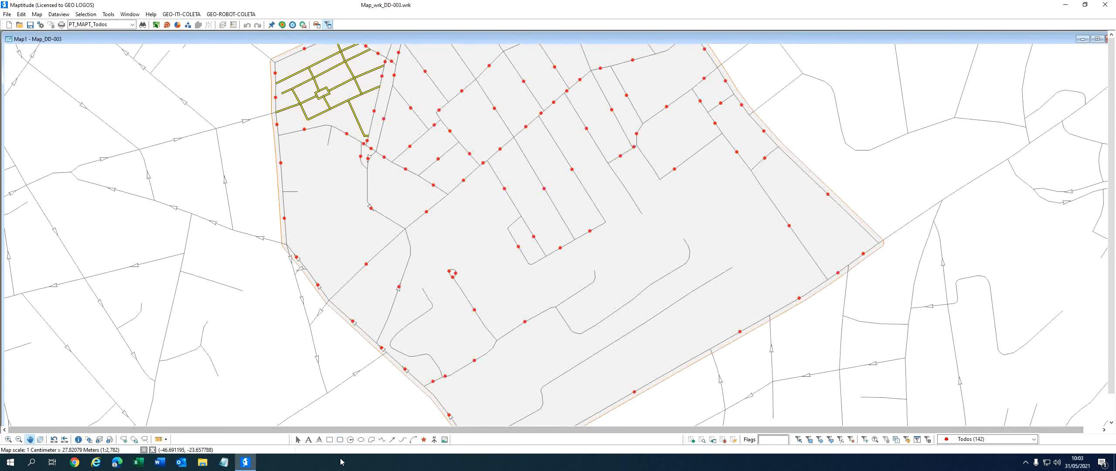
# - Remove the three points at the looped end of the dead-end street from the Todos selection
pyautogui.click(799, 439)
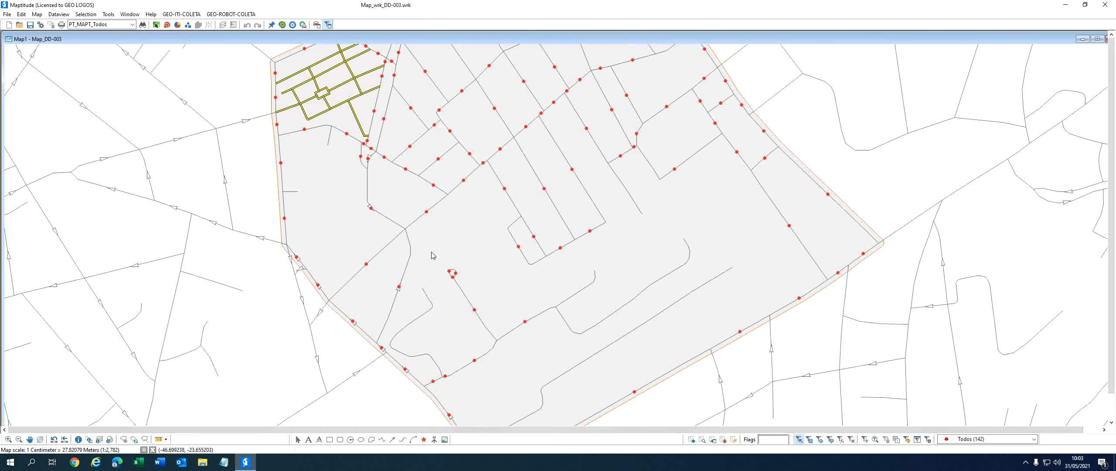
pyautogui.scroll(1, 433, 255)
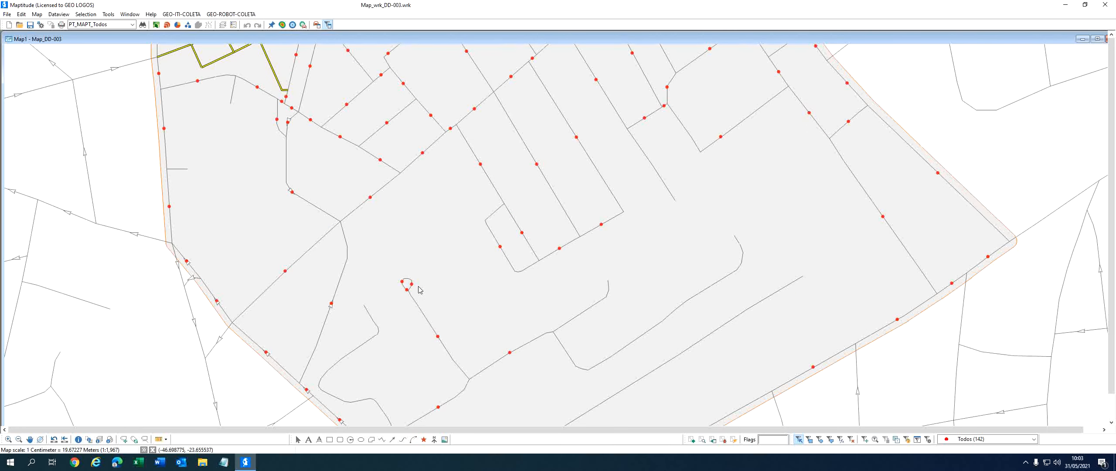
pyautogui.click(406, 290)
pyautogui.click(406, 289)
pyautogui.moveTo(451, 280)
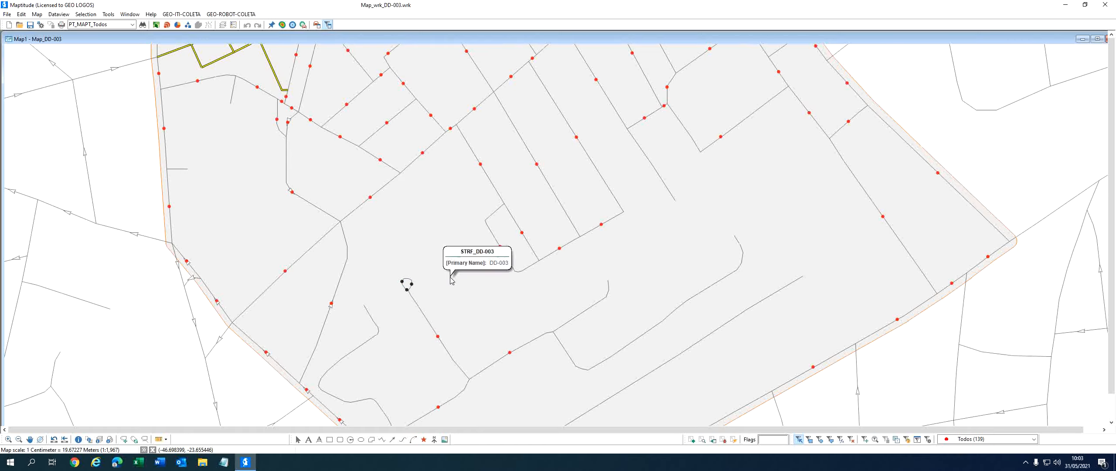
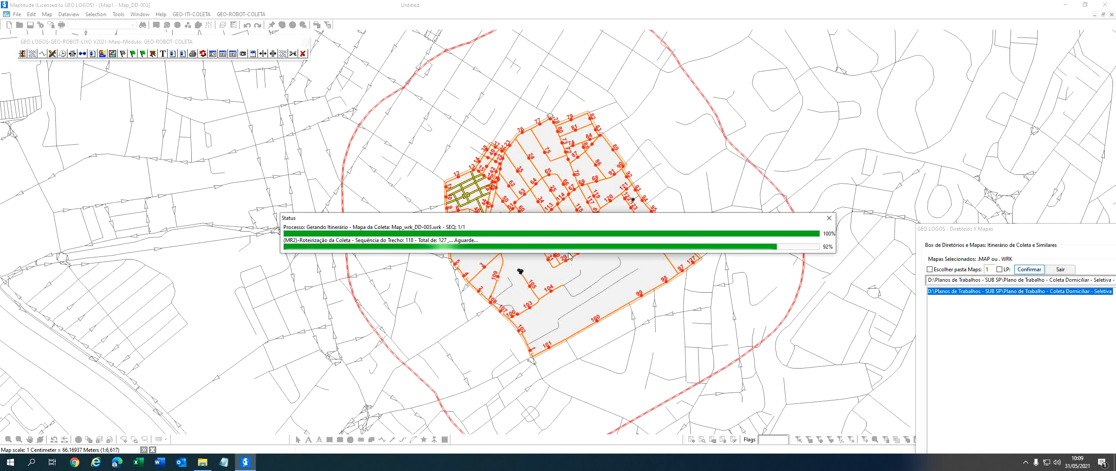
# - Let the automatic itinerary generation for Map_wrk_DD-003.wrk finish and exit the directories and maps box
pyautogui.moveTo(578, 222); pyautogui.dragTo(594, 379)
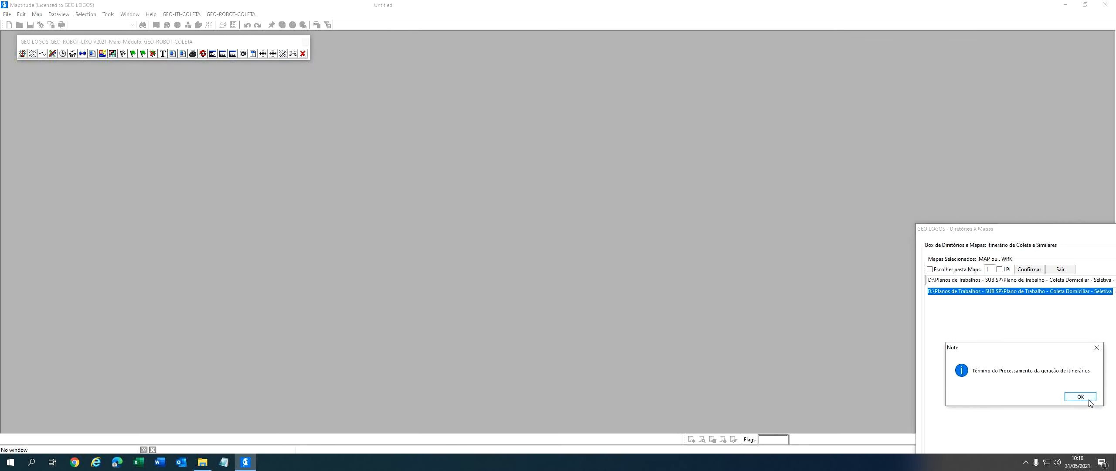
pyautogui.click(1079, 396)
pyautogui.click(1063, 271)
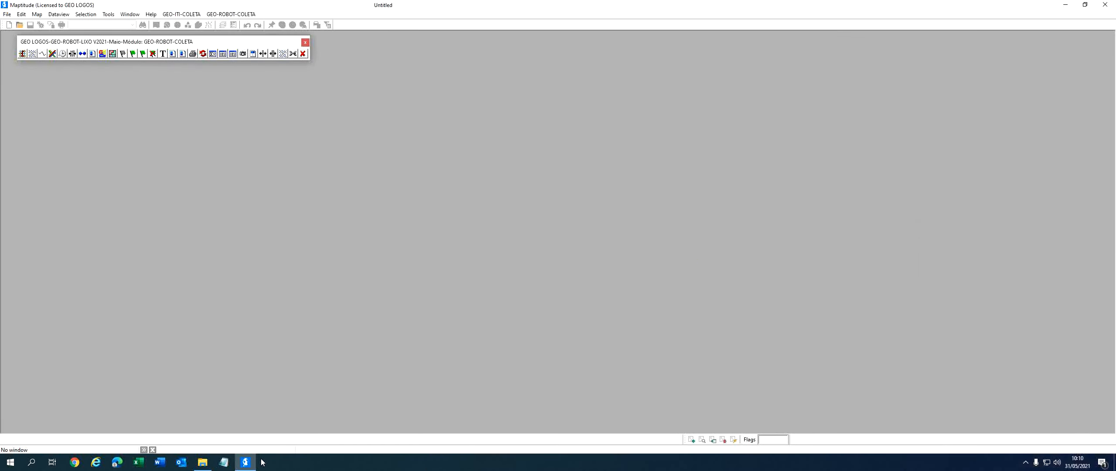
# - Switch to File Explorer and read the processing report 0_relat_iti_automatico_Coleta_TP1_10-08-25, closing the report and minimizing the folder window
pyautogui.click(203, 463)
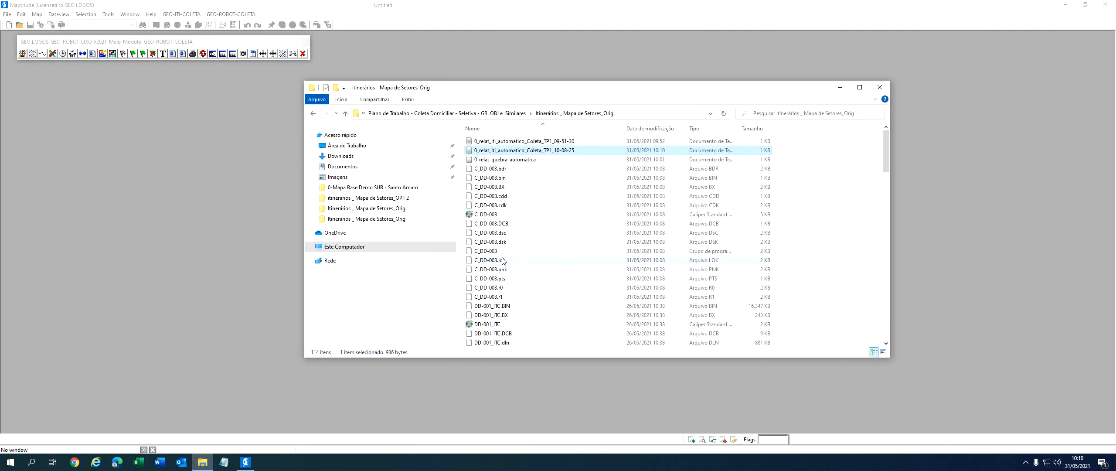
pyautogui.doubleClick(531, 151)
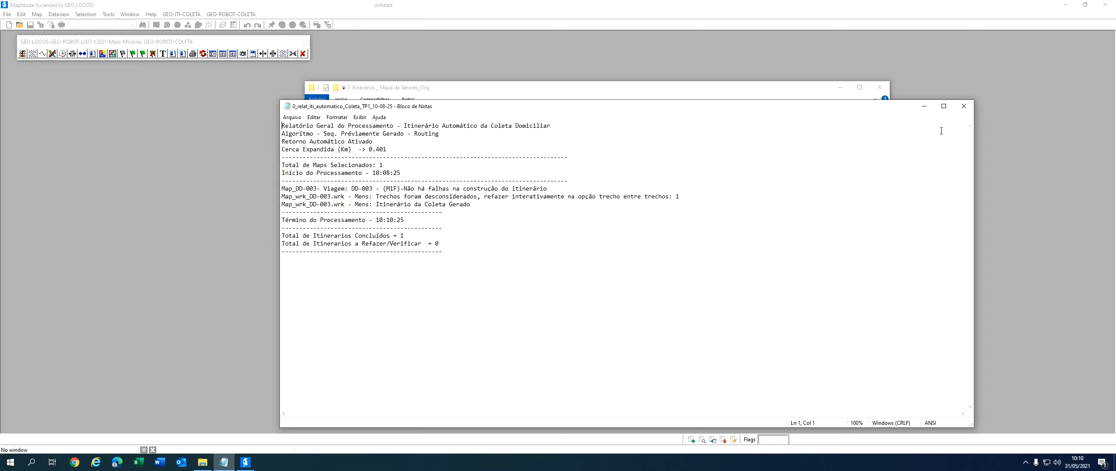
pyautogui.click(963, 106)
pyautogui.click(840, 88)
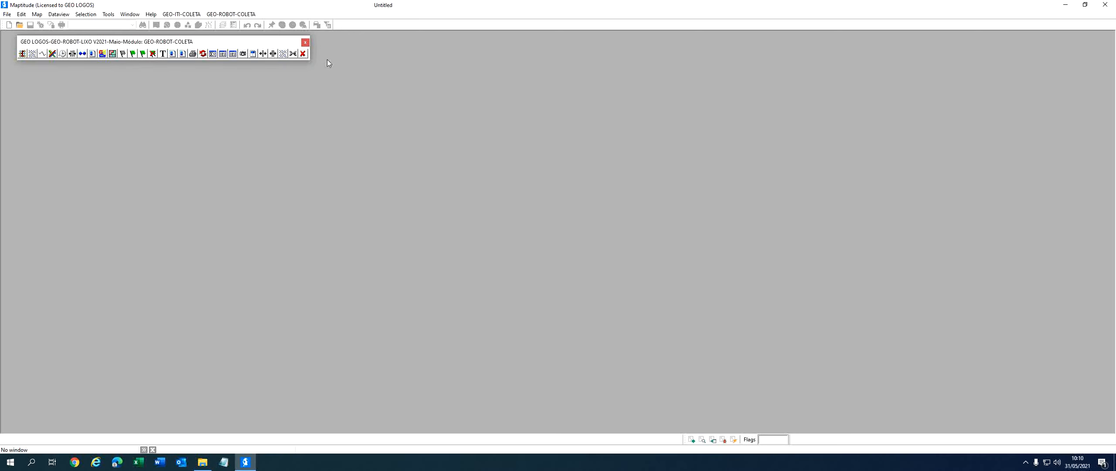
# - Close the GEO-ROBOT-COLETA module and reopen the recent workspace Map_wrk_DD-003.wrk
pyautogui.click(304, 54)
pyautogui.click(7, 14)
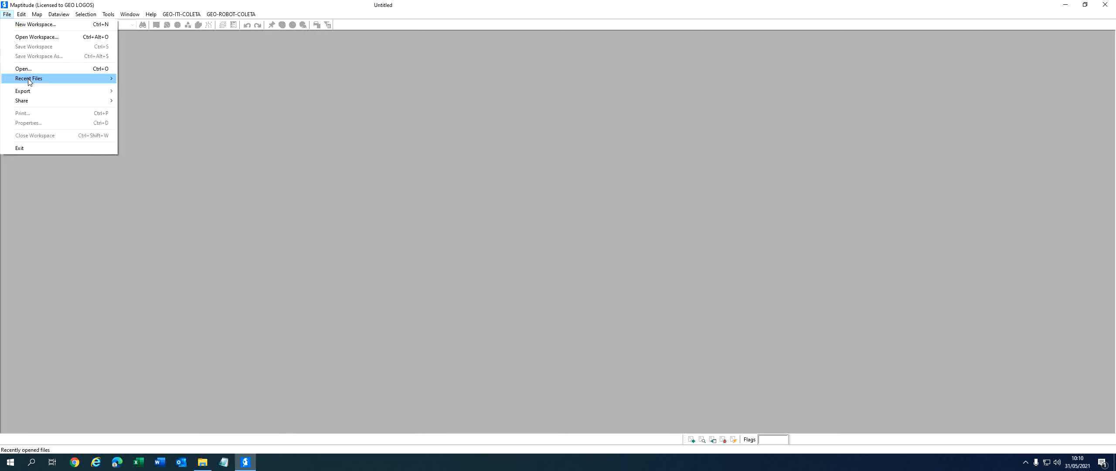
pyautogui.moveTo(61, 78)
pyautogui.click(167, 79)
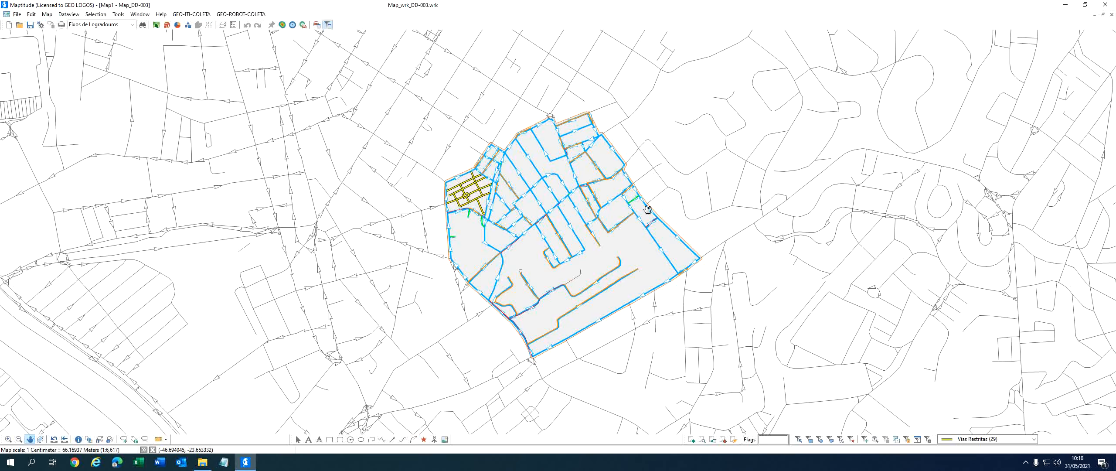
# - Examine the generated itinerary along the streets of sector DD-003 at closer zoom
pyautogui.scroll(2, 649, 209)
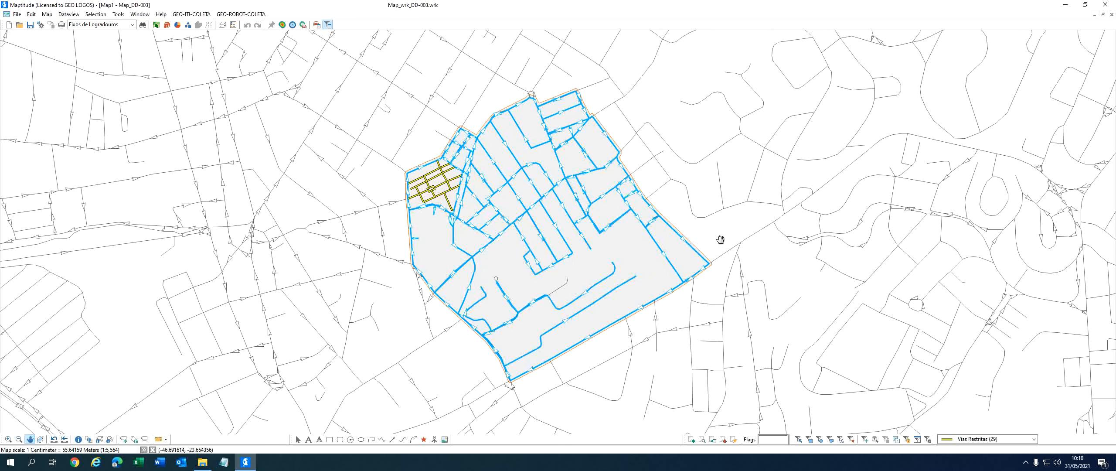
pyautogui.moveTo(721, 240); pyautogui.dragTo(682, 240)
pyautogui.scroll(1, 640, 243)
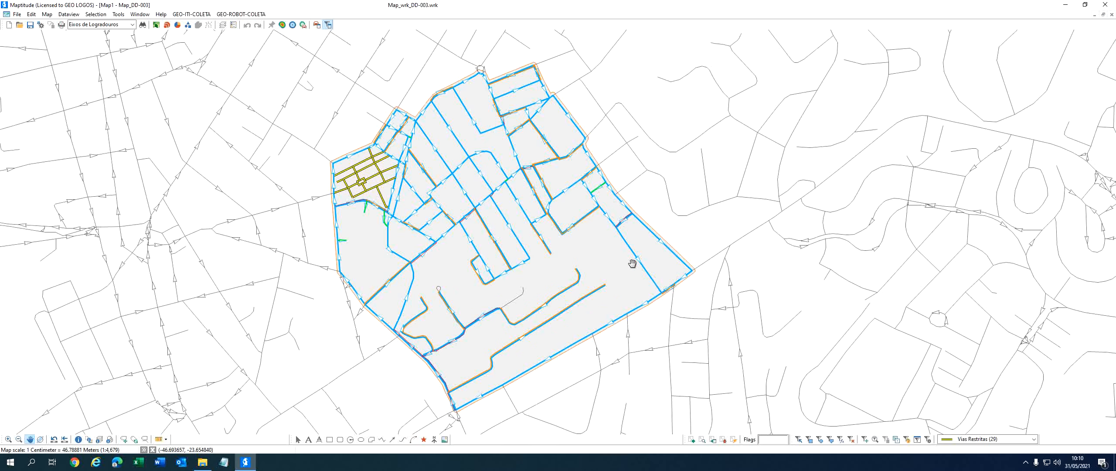
pyautogui.scroll(2, 709, 194)
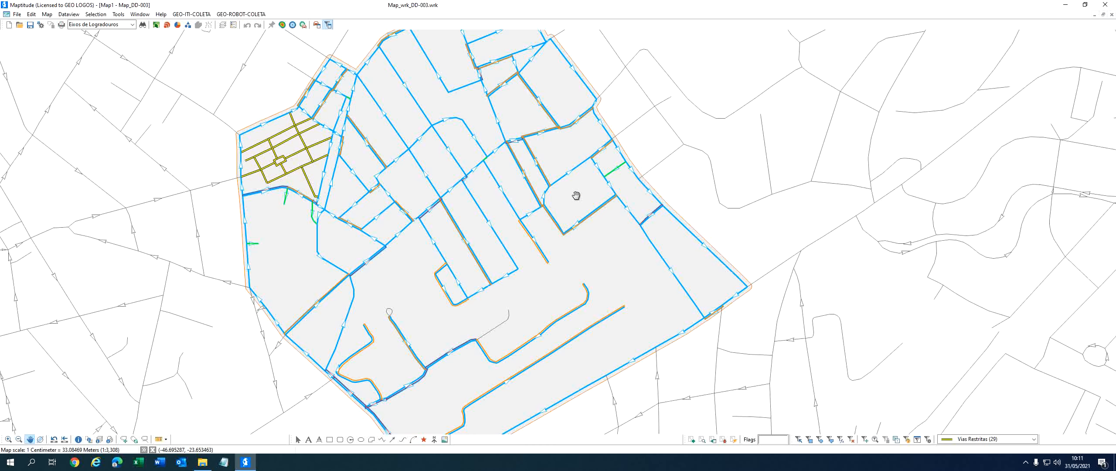
pyautogui.scroll(-1, 576, 195)
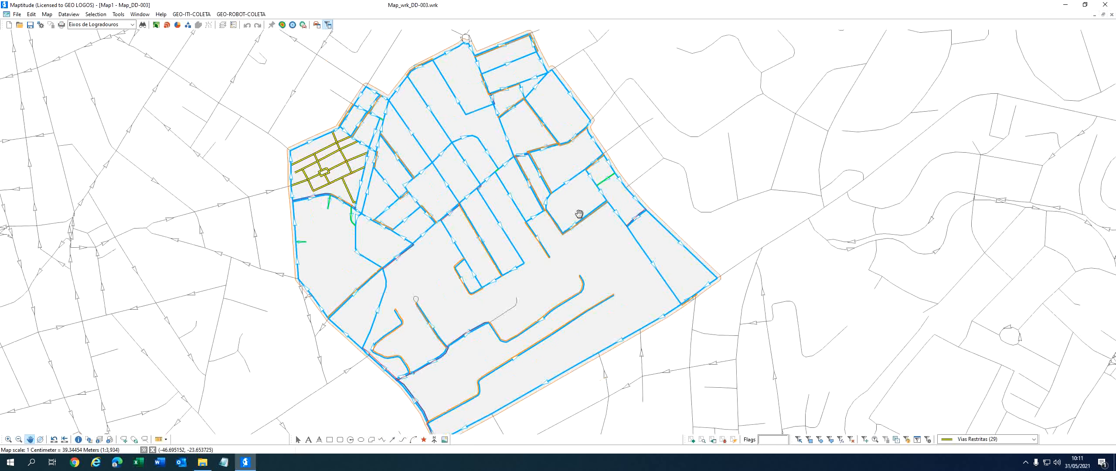
pyautogui.scroll(-1, 579, 213)
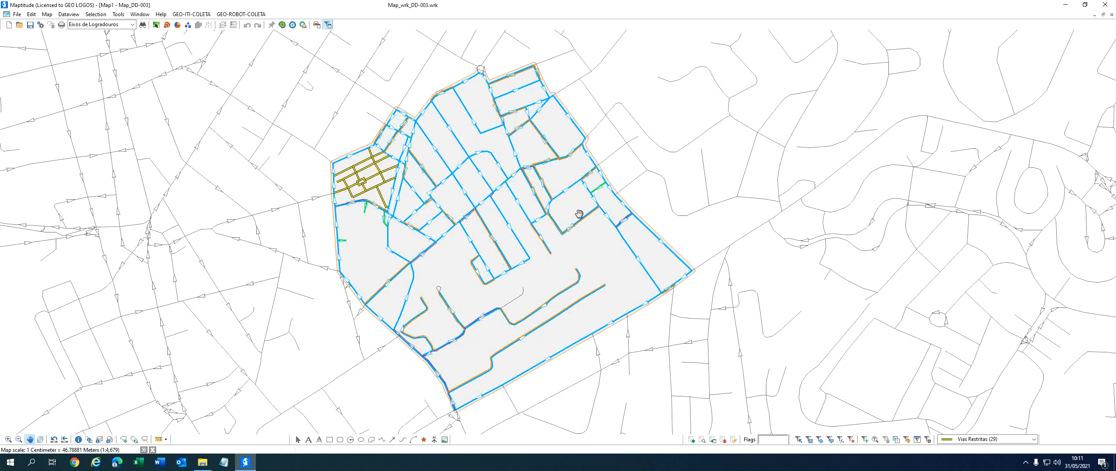
pyautogui.moveTo(576, 217)
# - Start GEO-ITI-COLETA and review the Tabela de Setores through to its distance and cost columns, closing the table
pyautogui.click(192, 16)
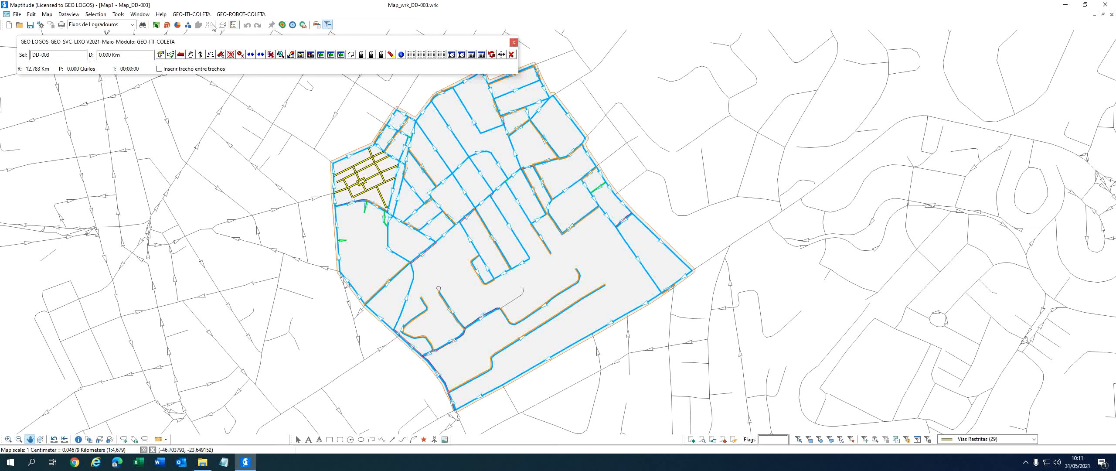
pyautogui.click(451, 54)
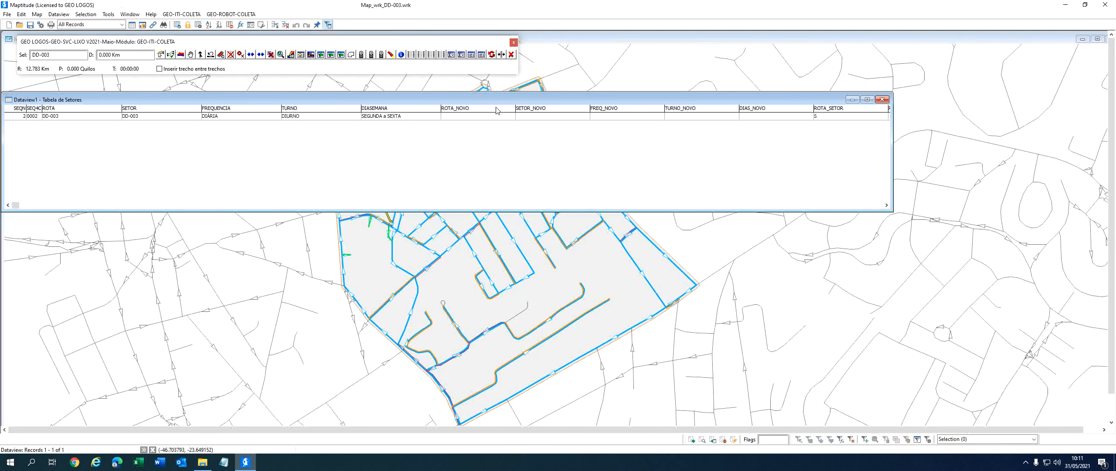
pyautogui.click(805, 207)
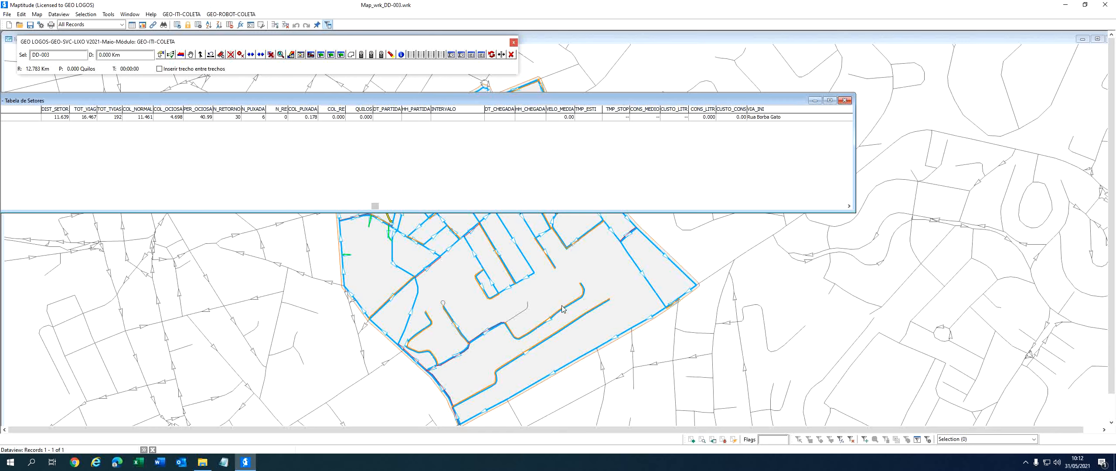
pyautogui.click(845, 100)
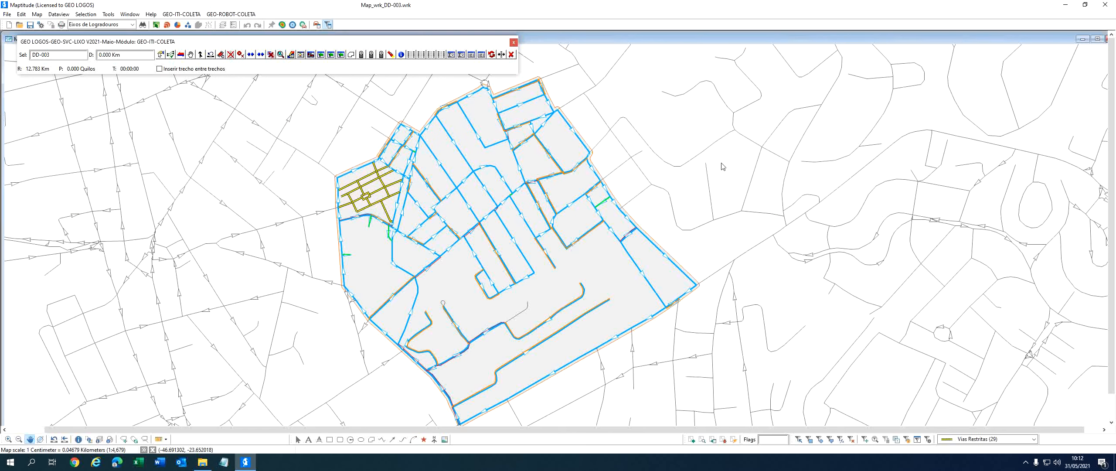
# - Delete the DD-003 itinerary from the list of collection itineraries and confirm the deletion
pyautogui.click(301, 55)
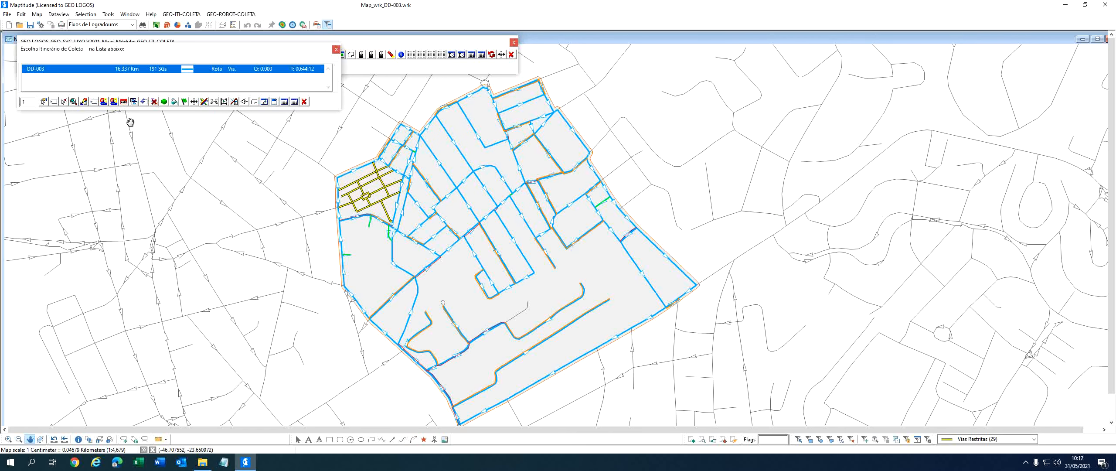
pyautogui.click(64, 102)
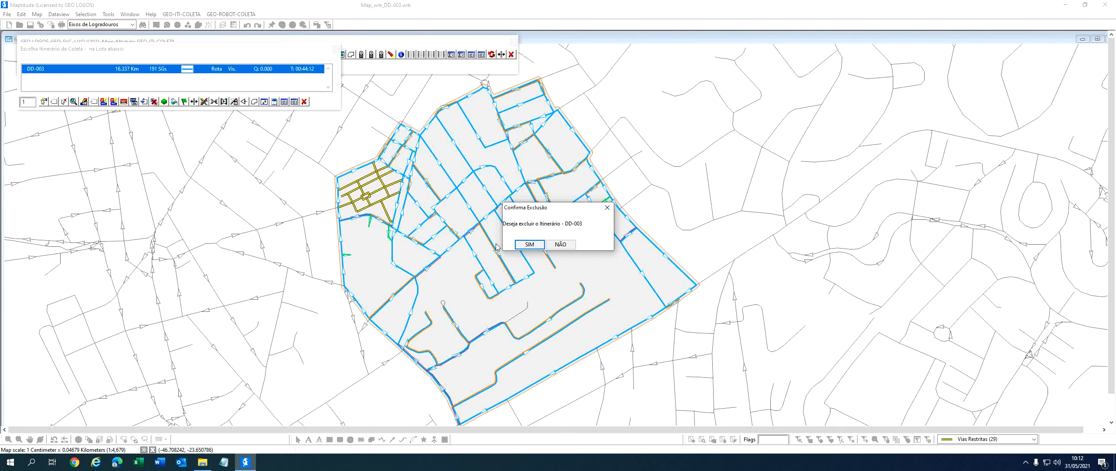
pyautogui.click(529, 245)
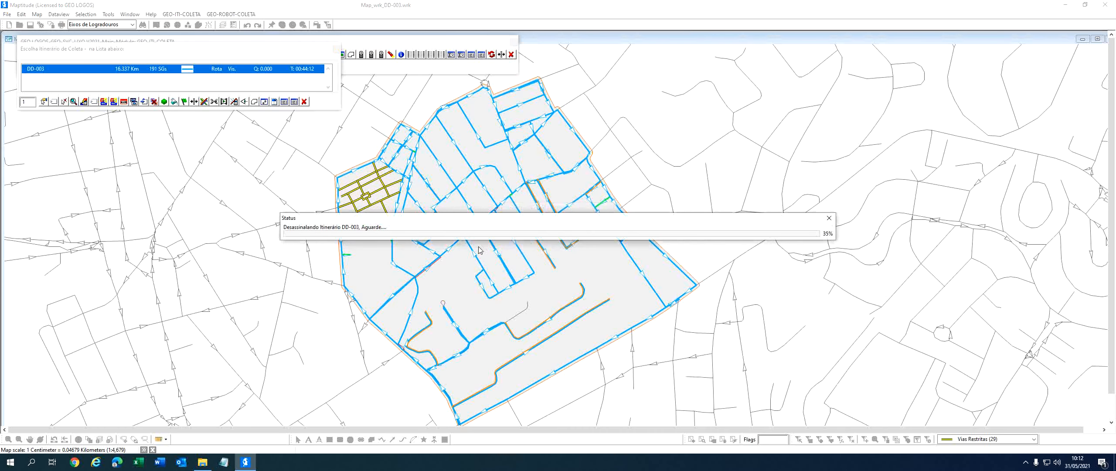
pyautogui.click(630, 250)
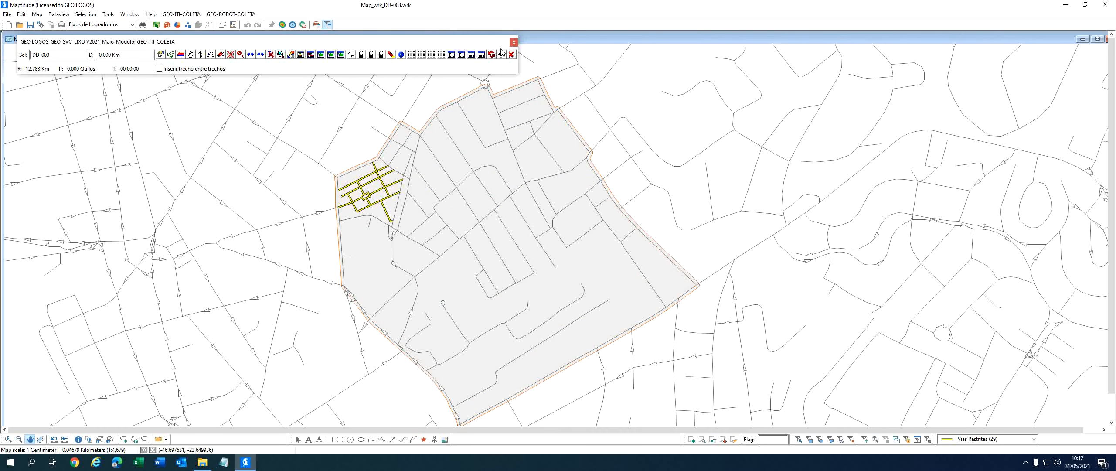
# - Exit GEO-ITI-COLETA, close the DD-003 map window and start the GEO-ROBOT-COLETA module
pyautogui.click(511, 54)
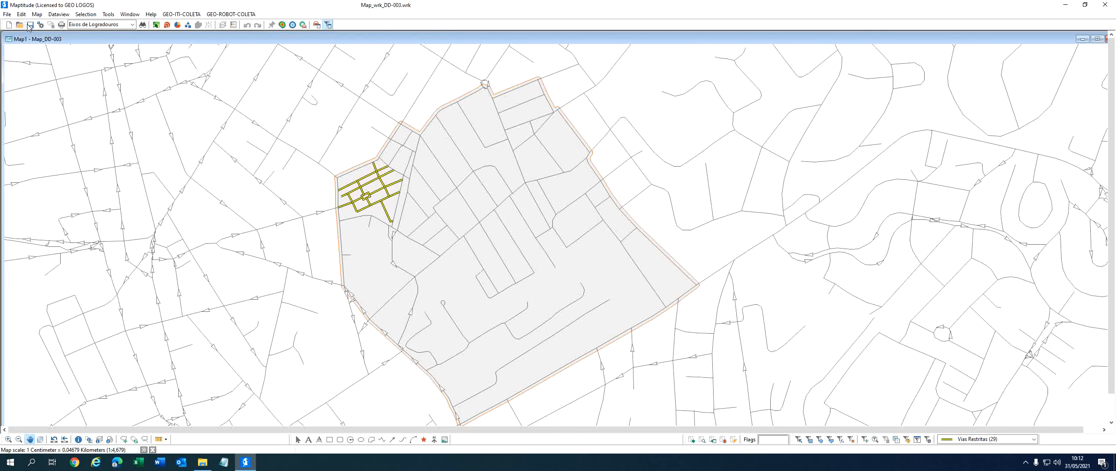
pyautogui.moveTo(1043, 39); pyautogui.dragTo(1002, 41)
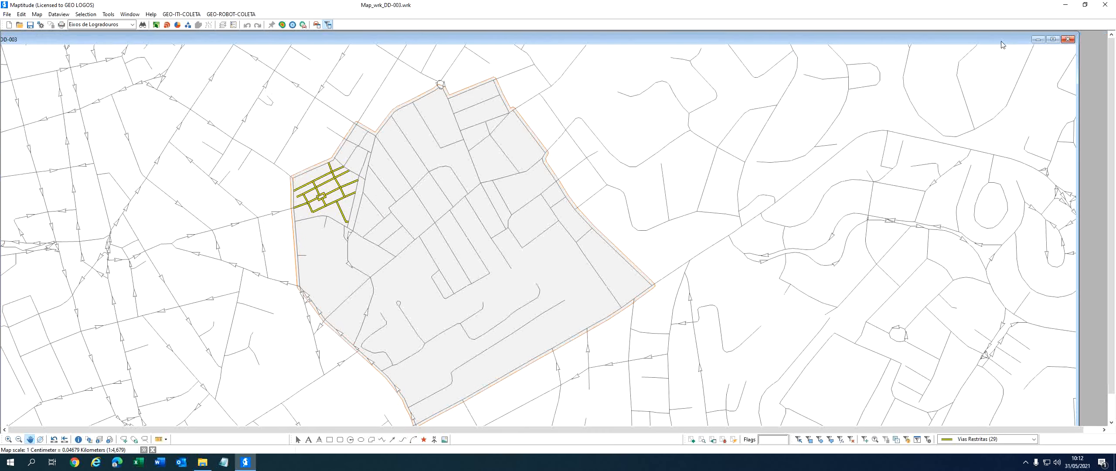
pyautogui.click(1067, 41)
pyautogui.click(236, 14)
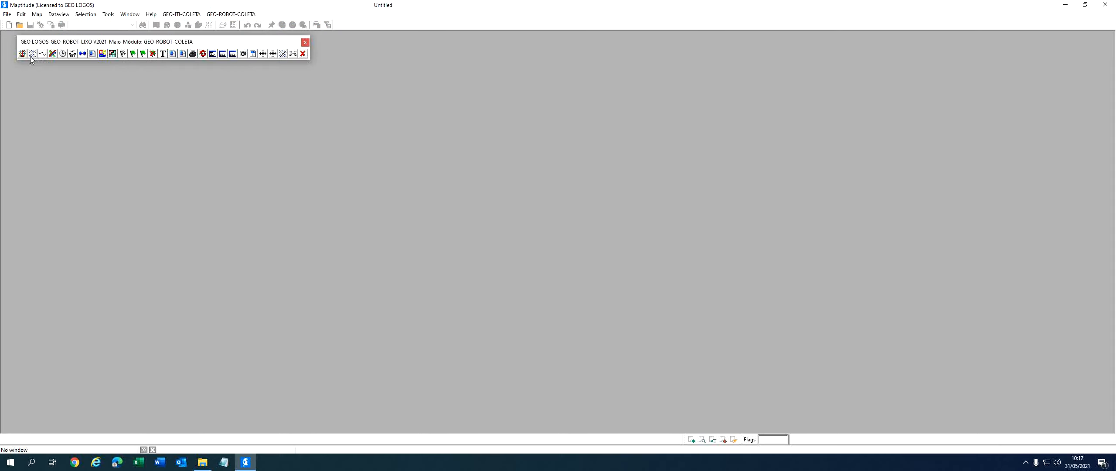
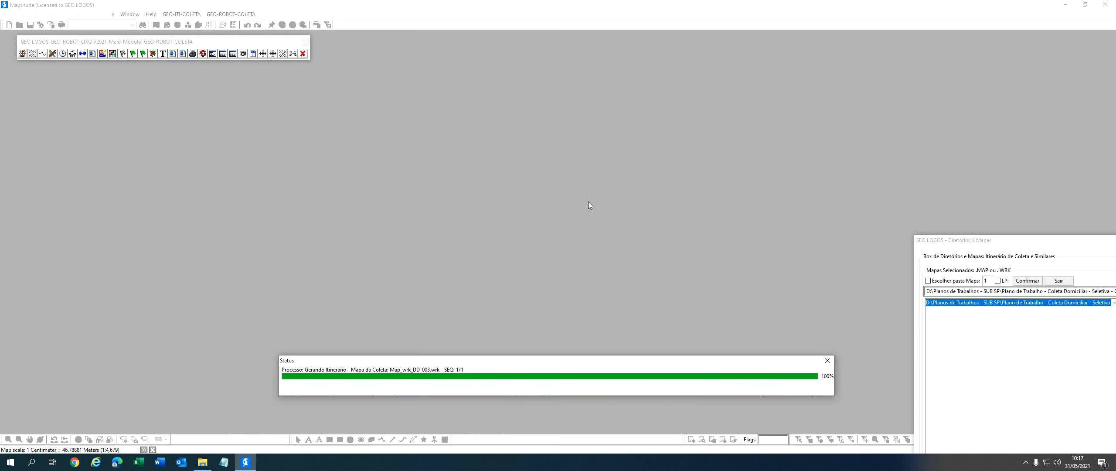
# - Finish the automatic itinerary run for Map_wrk_DD-003.wrk and exit the directory and map selection box
pyautogui.click(1087, 408)
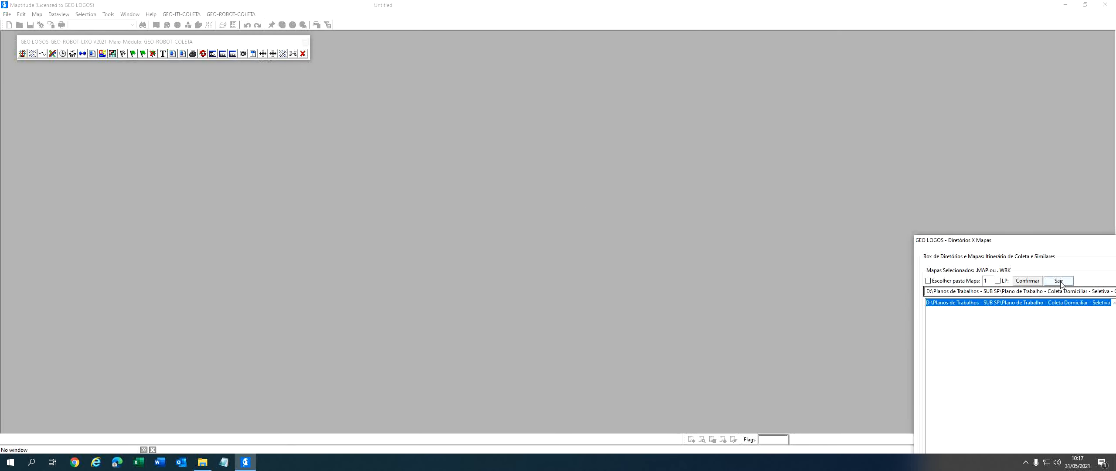
pyautogui.click(1060, 281)
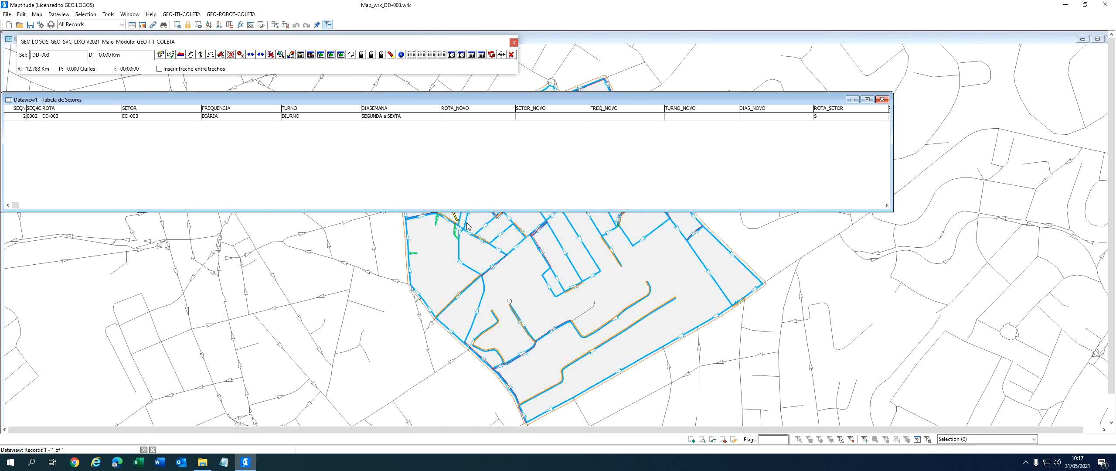
# - Review the distance and cost columns of the Tabela de Setores, close it and examine the generated DD-003 itinerary on the map
pyautogui.click(879, 205)
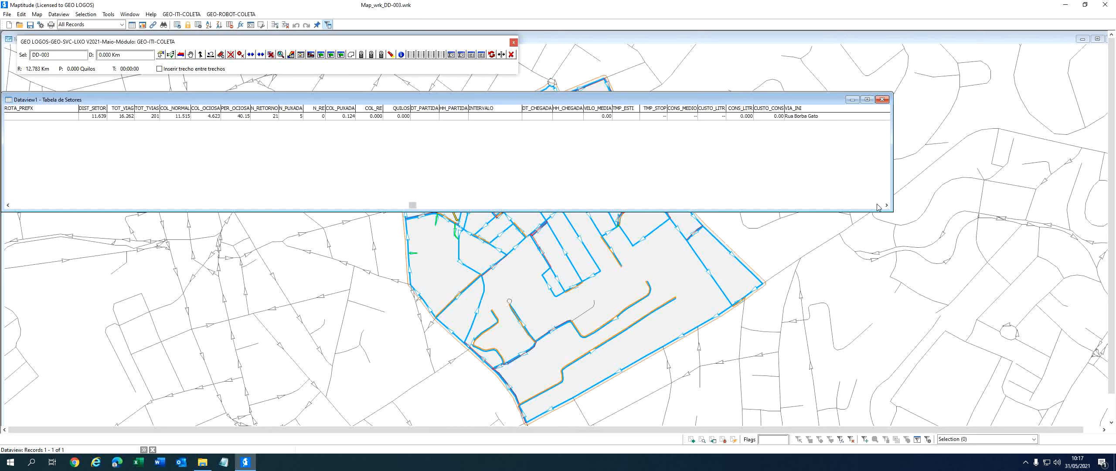
pyautogui.click(274, 117)
pyautogui.click(882, 99)
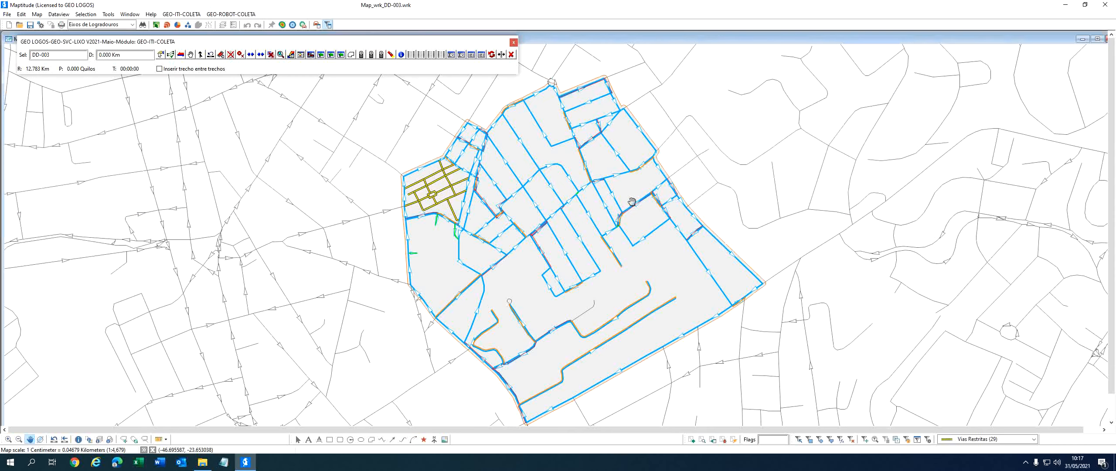
pyautogui.scroll(-2, 783, 224)
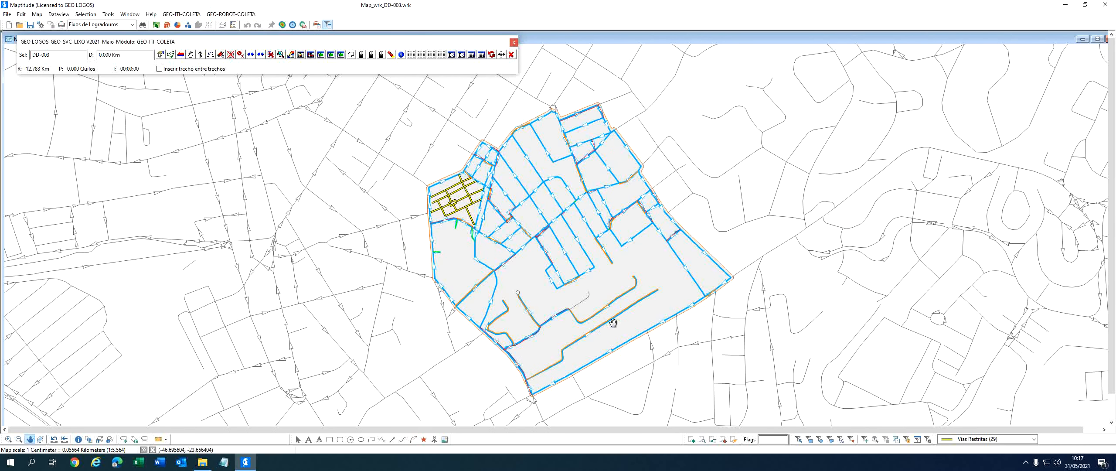
pyautogui.scroll(-1, 620, 276)
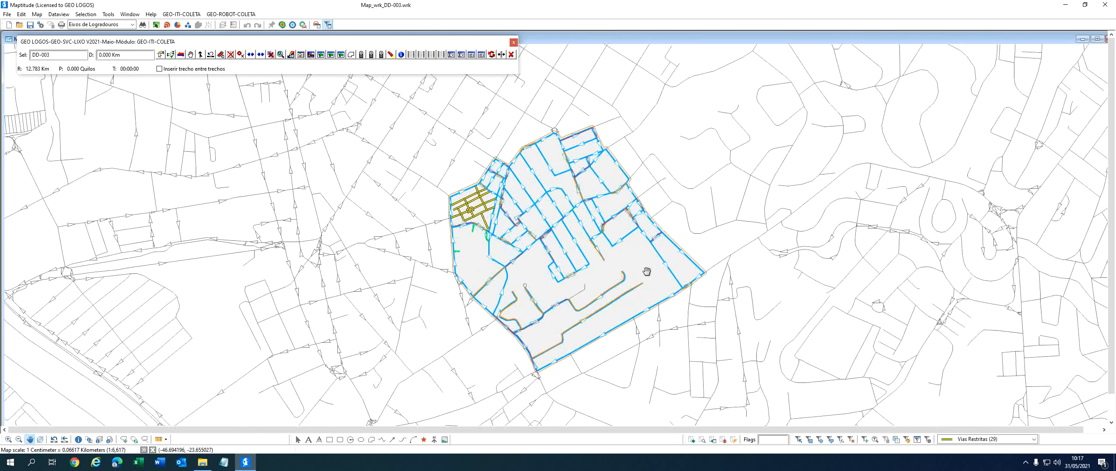
pyautogui.moveTo(643, 267); pyautogui.dragTo(607, 253)
pyautogui.moveTo(607, 253)
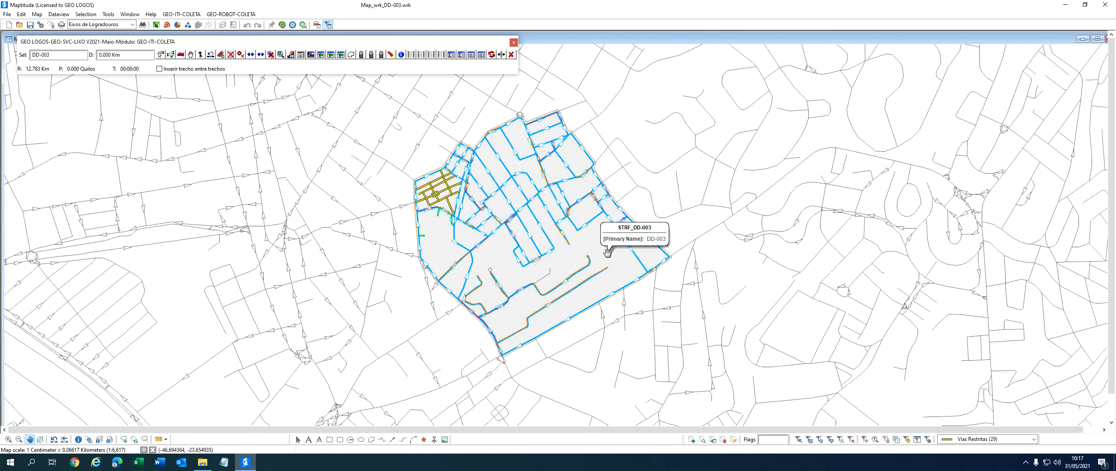
# - Delete the newly generated DD-003 itinerary, confirming the removal
pyautogui.click(161, 54)
pyautogui.click(154, 101)
pyautogui.click(586, 263)
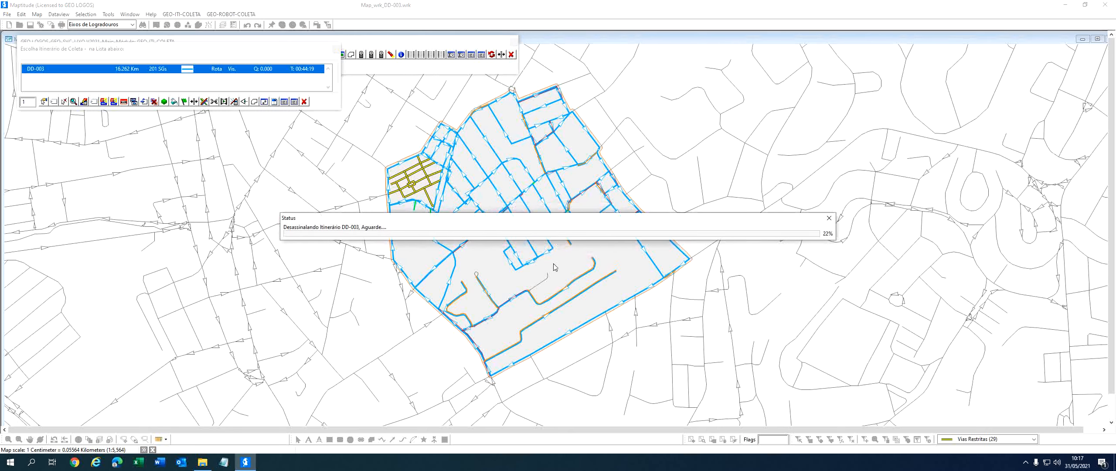
pyautogui.click(623, 251)
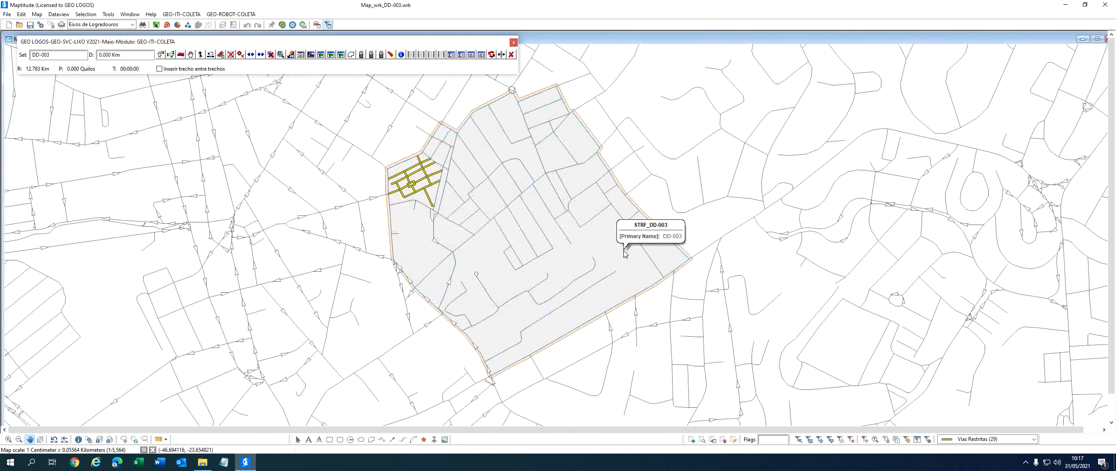
# - Open the semi-automatic and automatic routing list for DD-003 and delete its entire semi-automatic segment selection
pyautogui.moveTo(416, 165); pyautogui.dragTo(430, 164)
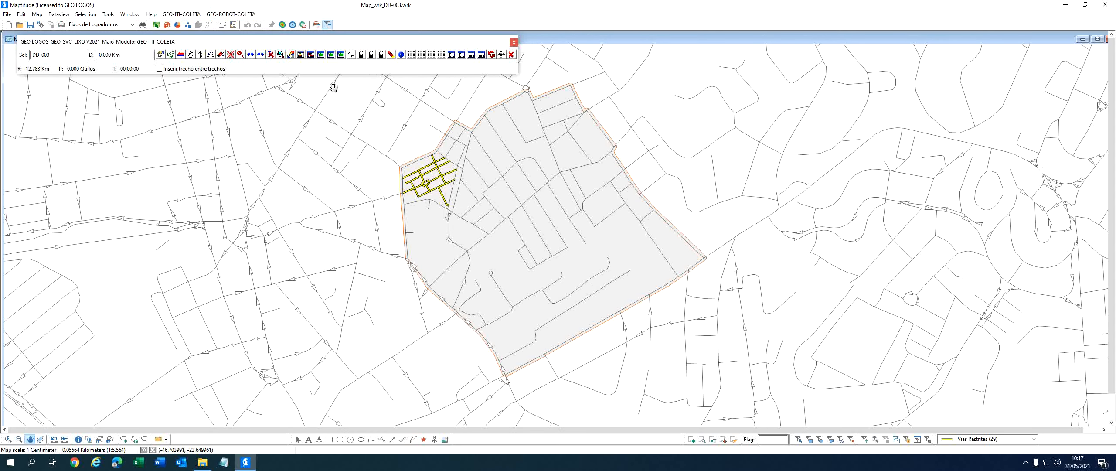
pyautogui.click(311, 55)
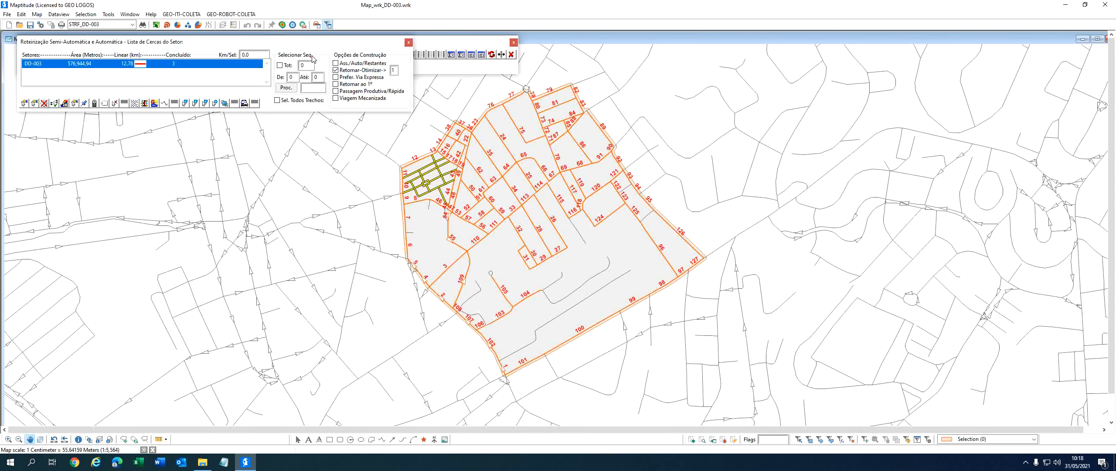
pyautogui.click(114, 103)
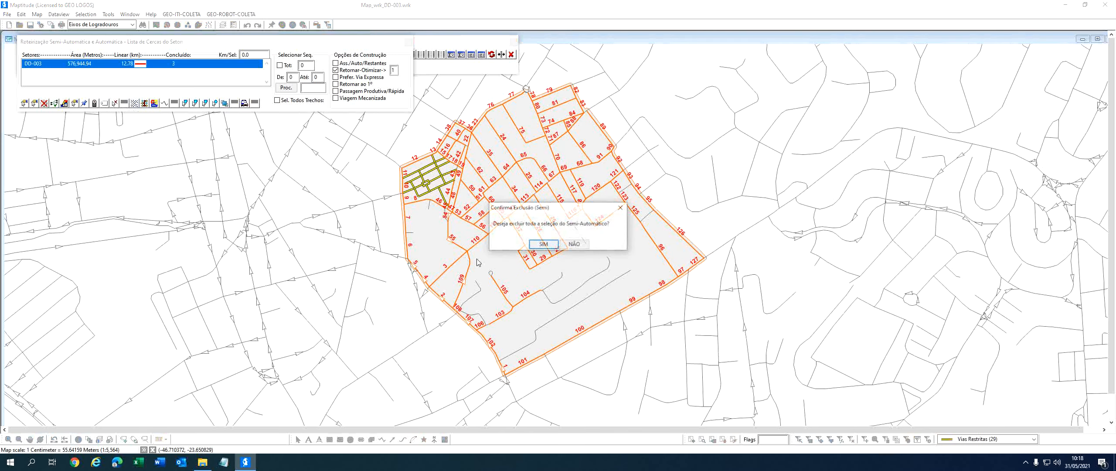
pyautogui.click(540, 249)
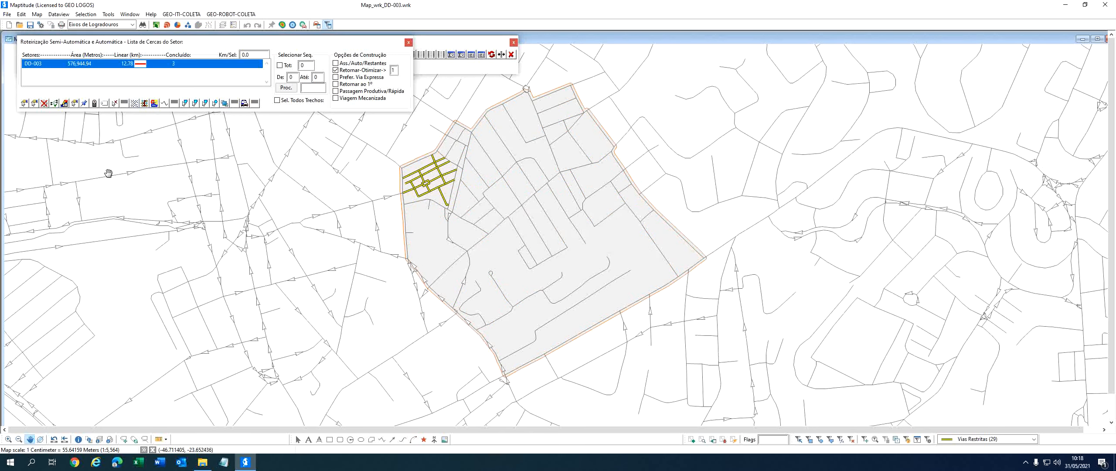
# - Mark the route's first segment at the sector's southern corner and its last segment at the eastern corner
pyautogui.click(504, 371)
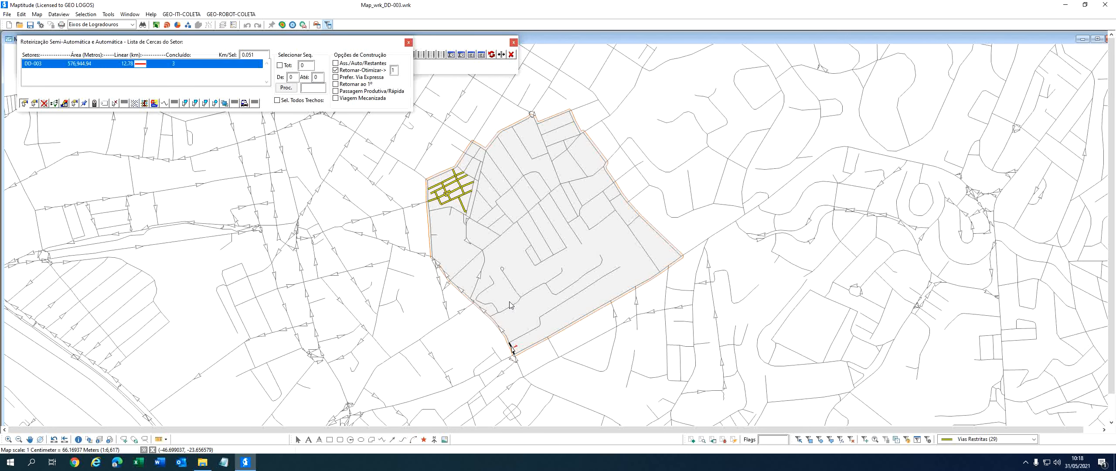
pyautogui.moveTo(642, 247)
pyautogui.click(675, 261)
pyautogui.scroll(-1, 511, 343)
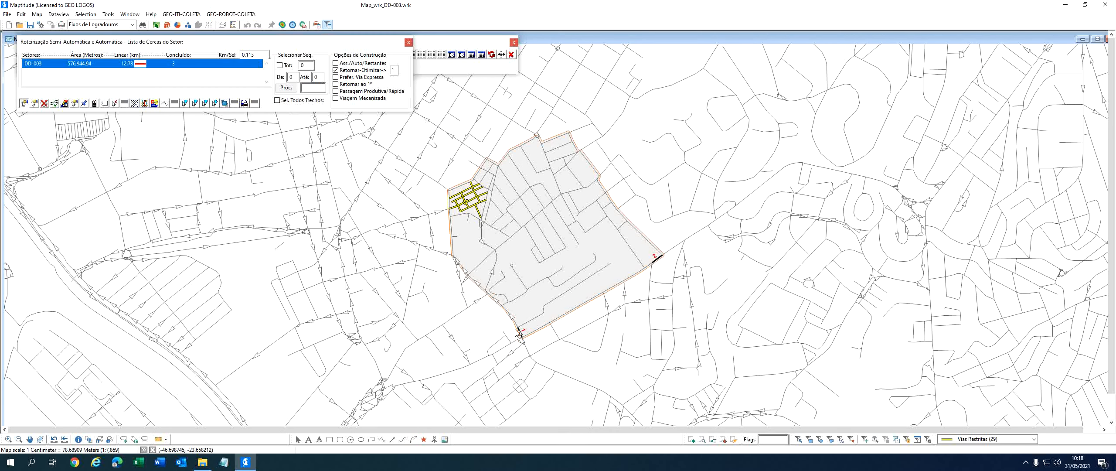
# - Close the routing windows and the DD-003 map, and open the itinerary generation options of GEO-ROBOT-COLETA
pyautogui.click(408, 43)
pyautogui.click(514, 42)
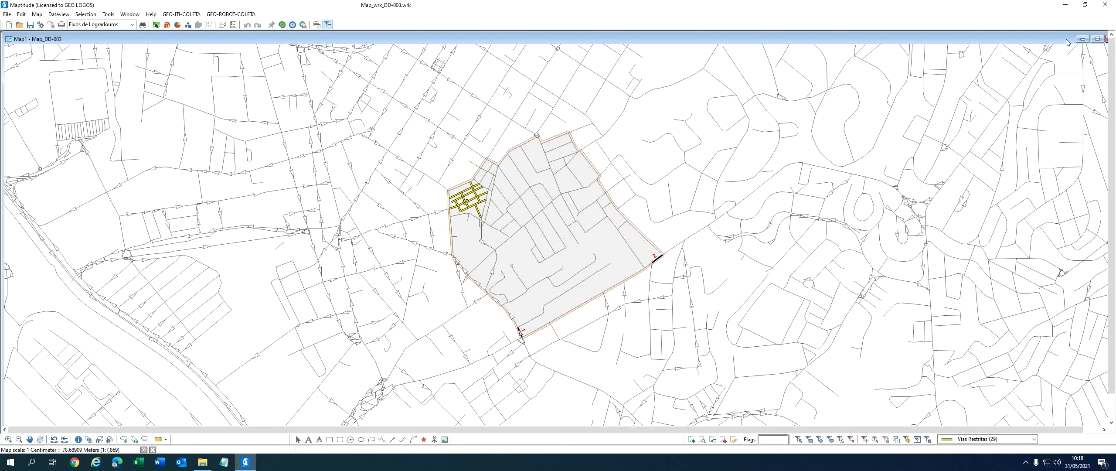
pyautogui.moveTo(1068, 42); pyautogui.dragTo(1049, 42)
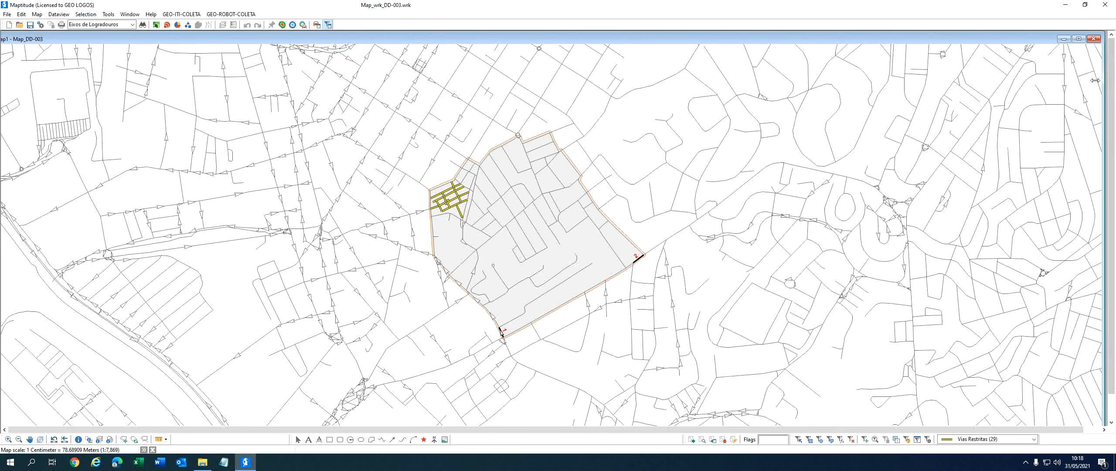
pyautogui.click(1094, 39)
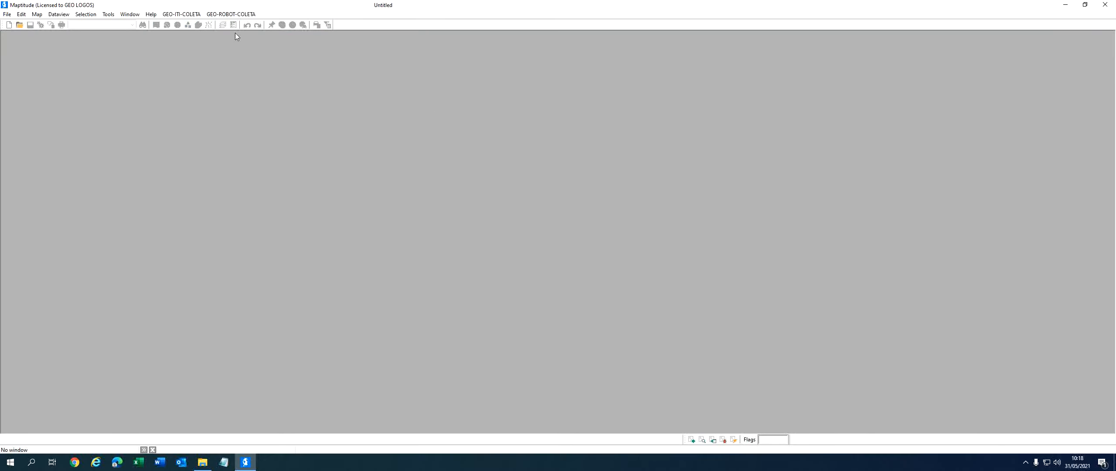
pyautogui.click(228, 14)
pyautogui.click(23, 54)
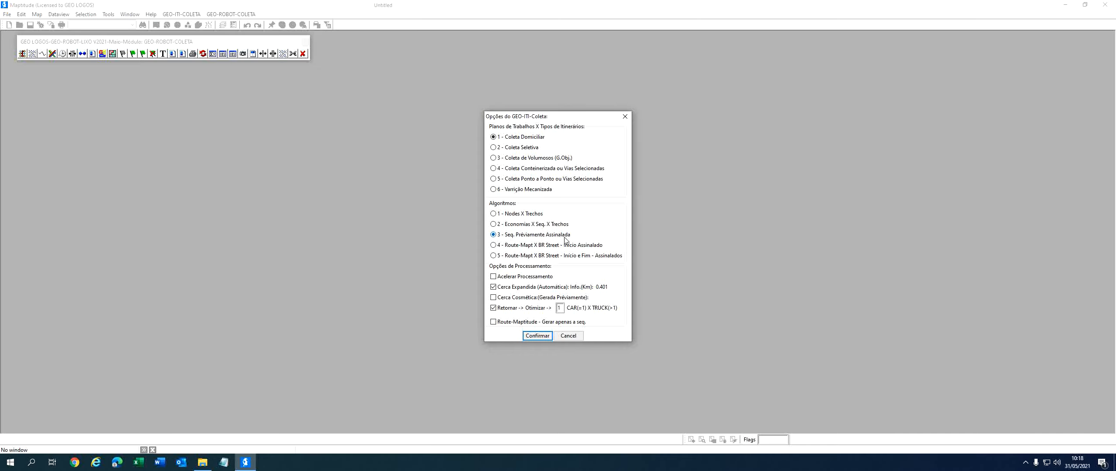
# - Set the algorithm to 5 - Route-Mapt X BR Street - Início e Fim - Assinalados and agree to proceed
pyautogui.click(544, 248)
pyautogui.click(619, 264)
pyautogui.click(565, 258)
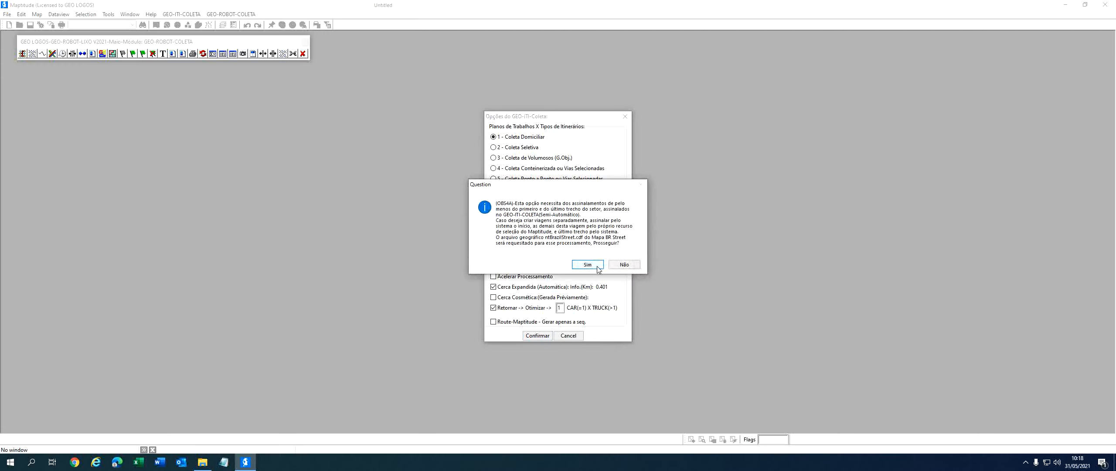
pyautogui.click(596, 266)
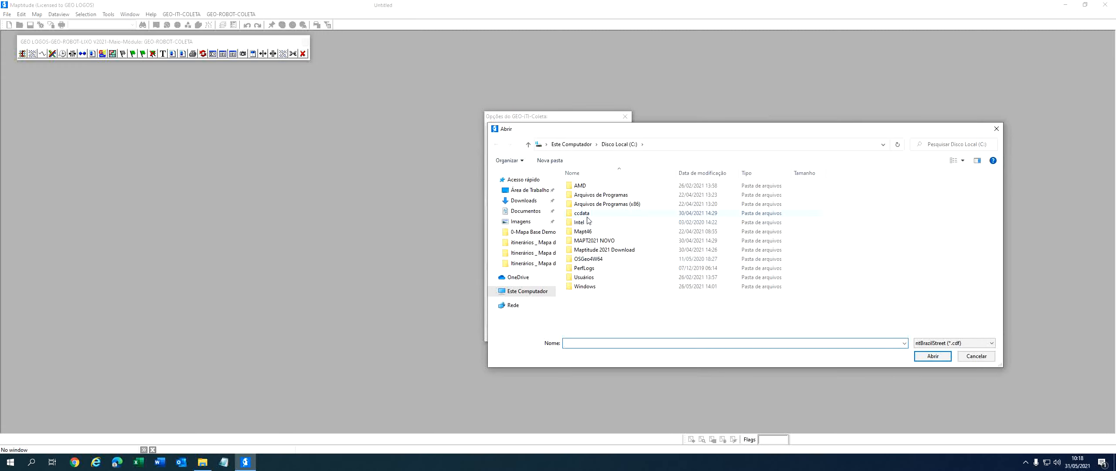
# - Load the street file ntBrazilStreet from the ccdata folder Brazil (HERE) - 2019 Quarter 4
pyautogui.doubleClick(588, 216)
pyautogui.doubleClick(600, 186)
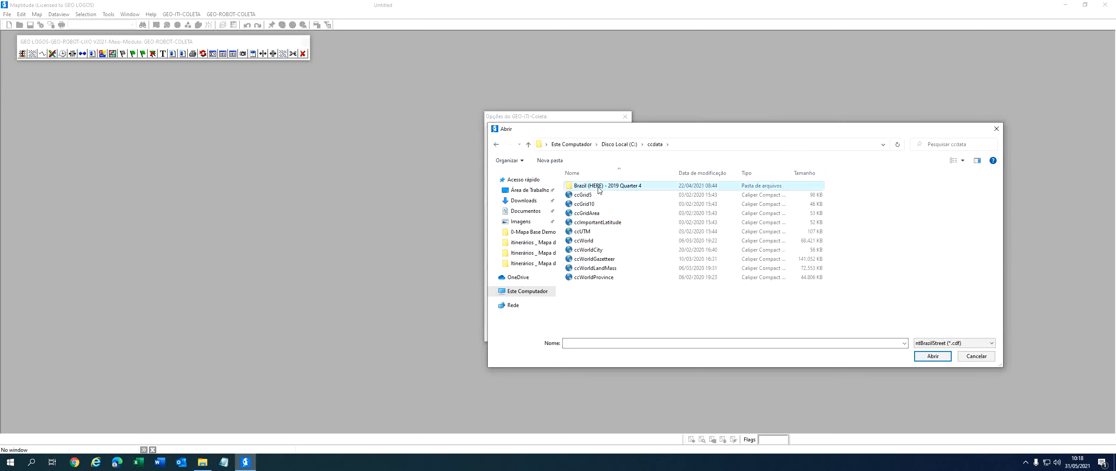
pyautogui.moveTo(997, 219); pyautogui.dragTo(1001, 301)
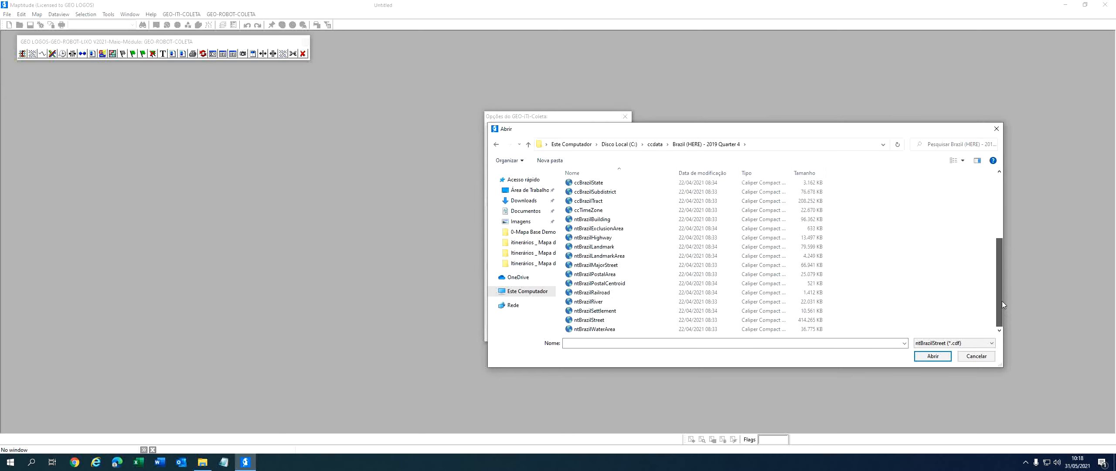
pyautogui.click(602, 320)
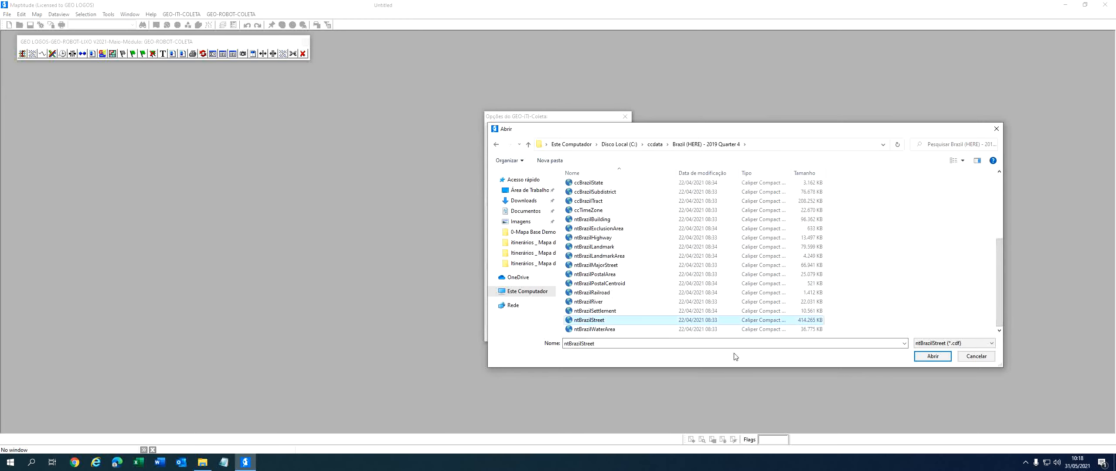
pyautogui.click(934, 360)
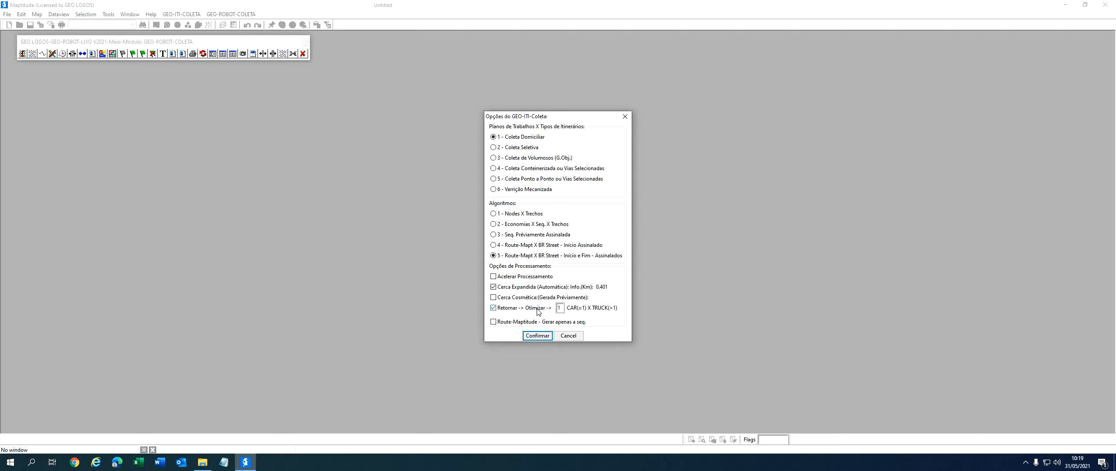
# - Disable the Retornar -> Otimizar processing option and confirm the itinerary generation options
pyautogui.doubleClick(559, 308)
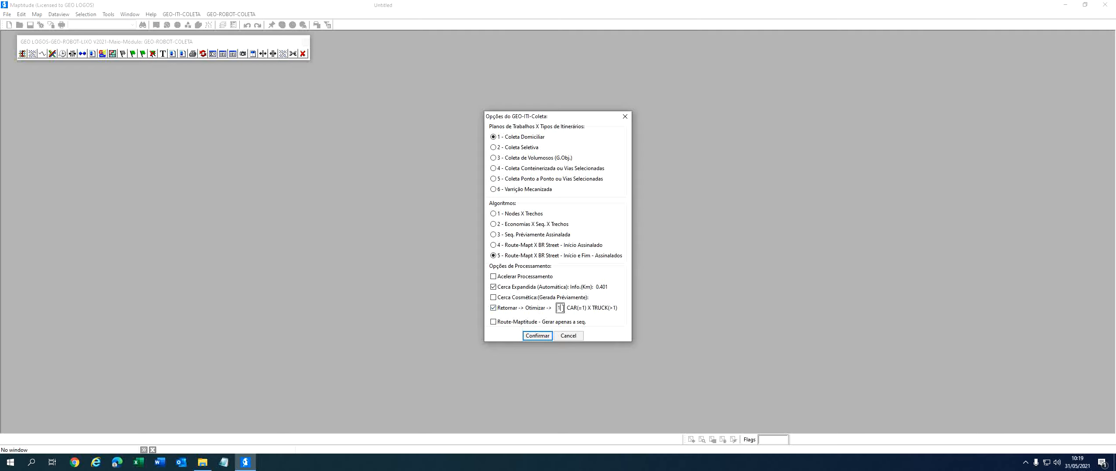
pyautogui.click(544, 335)
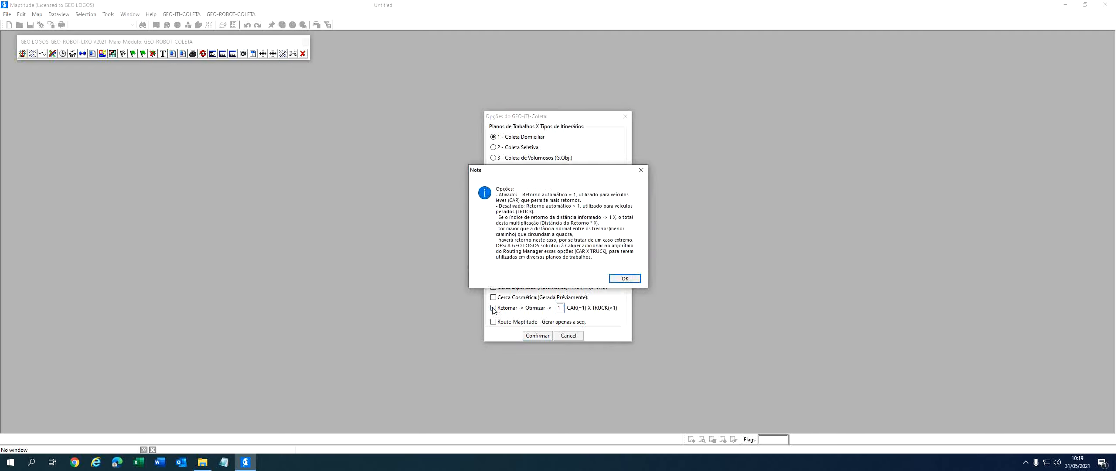
pyautogui.click(624, 278)
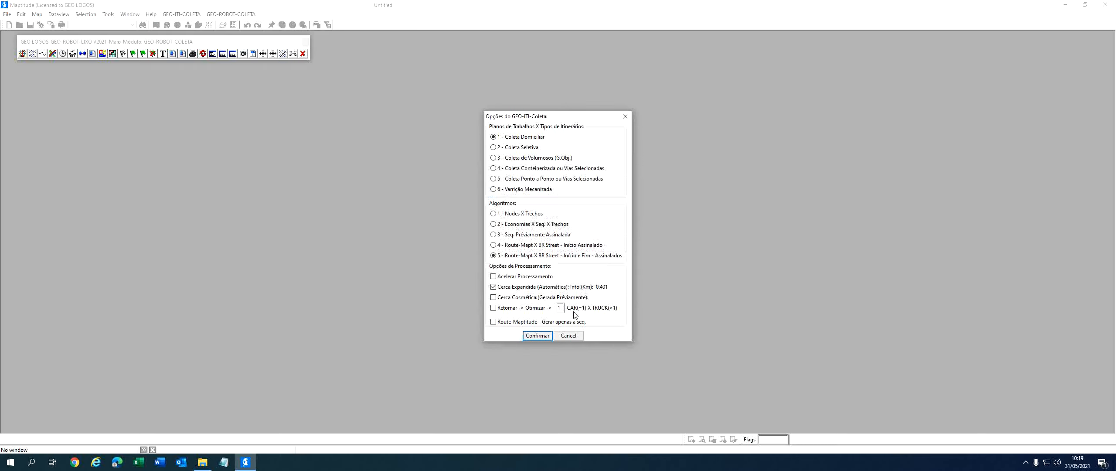
pyautogui.moveTo(561, 308); pyautogui.dragTo(553, 310)
pyautogui.click(537, 336)
# - Choose the Map_wrk_DD-003 workspace as the map to process and run the itinerary generation
pyautogui.moveTo(539, 93); pyautogui.dragTo(976, 130)
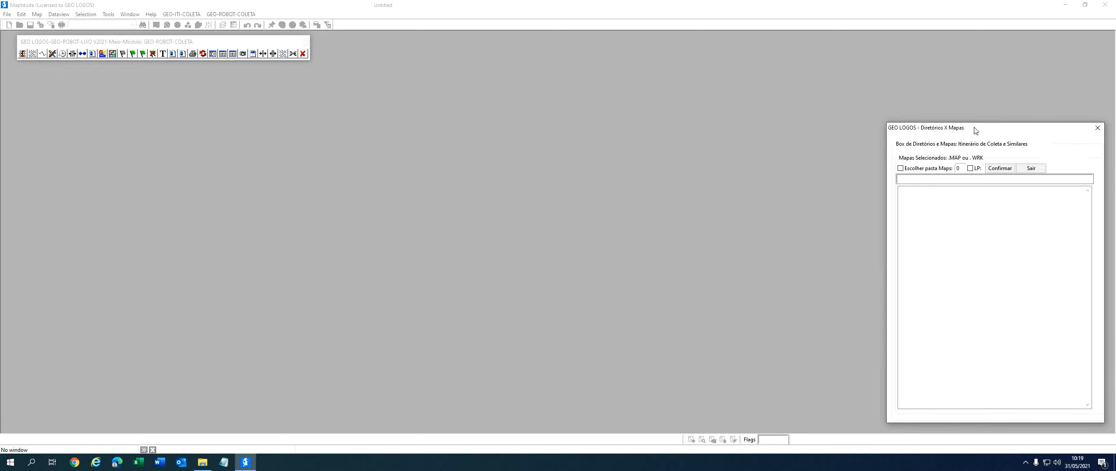
pyautogui.click(901, 169)
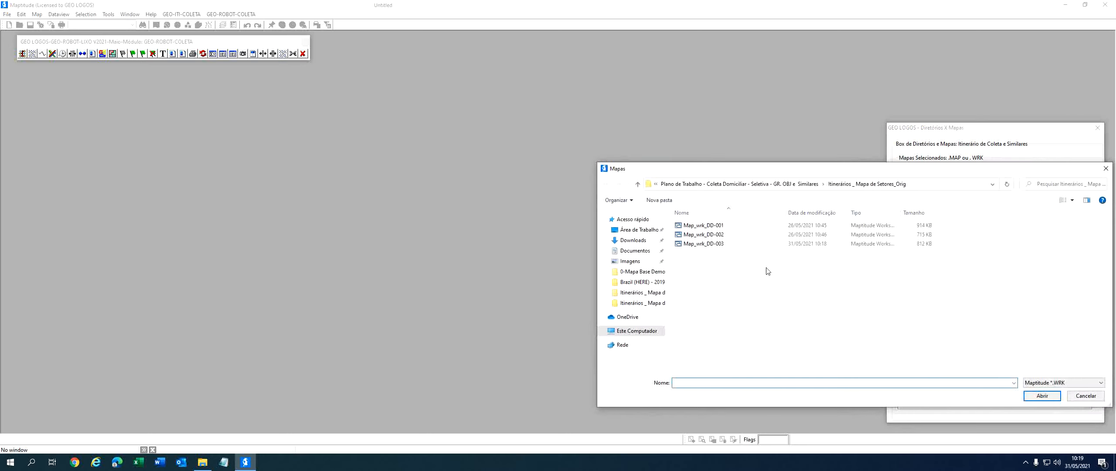
pyautogui.click(724, 244)
pyautogui.click(1042, 395)
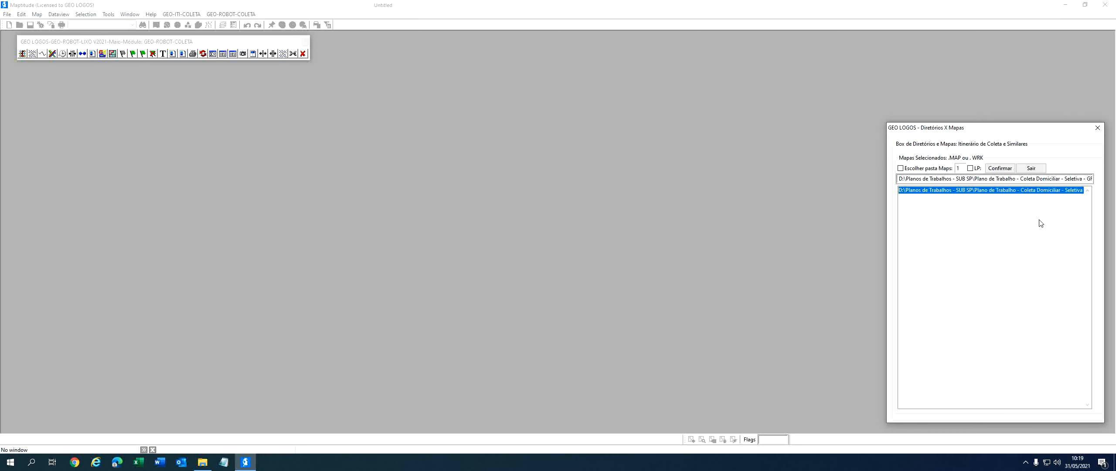
pyautogui.click(1001, 168)
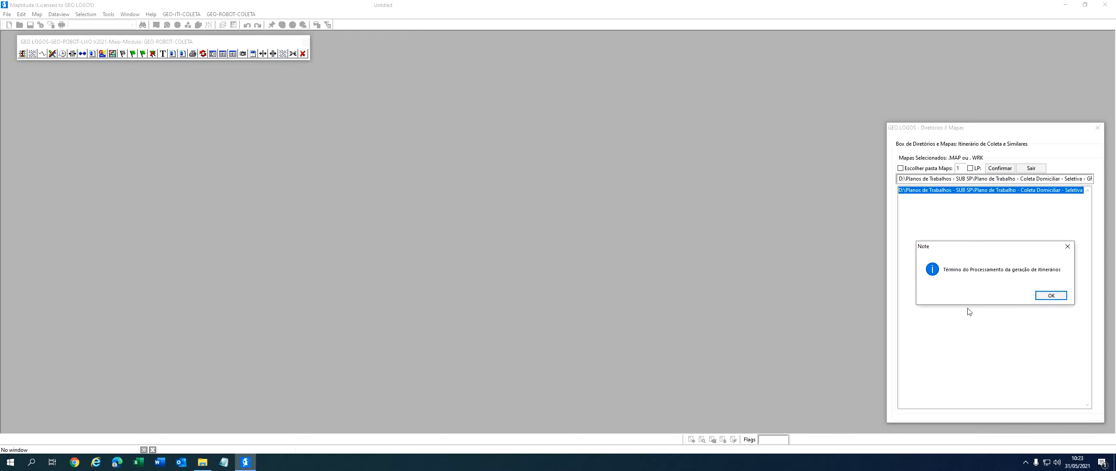
# - Close the generation dialogs and the GEO-ROBOT-COLETA tools, and reopen the recently used workspace Map_wrk_DD-003
pyautogui.click(1052, 295)
pyautogui.click(1032, 168)
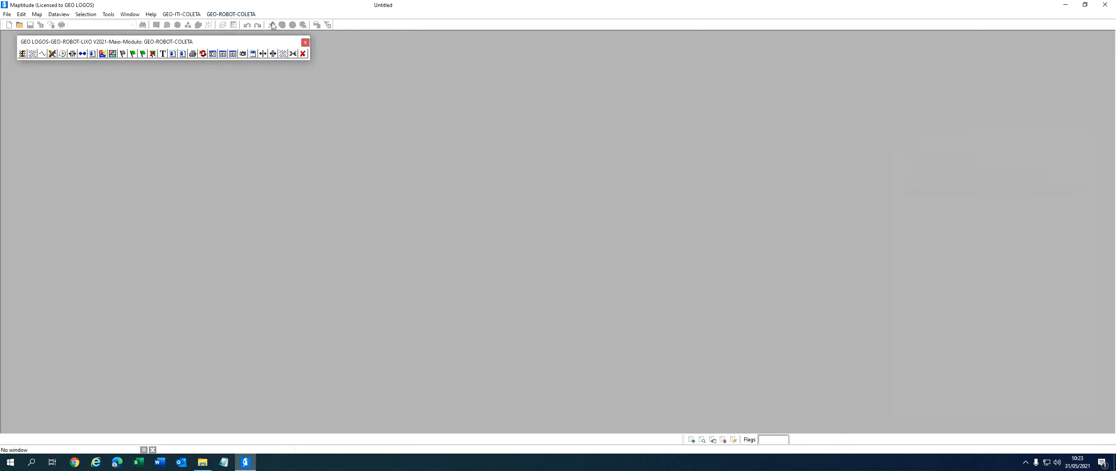
pyautogui.click(307, 56)
pyautogui.click(8, 15)
pyautogui.moveTo(32, 82)
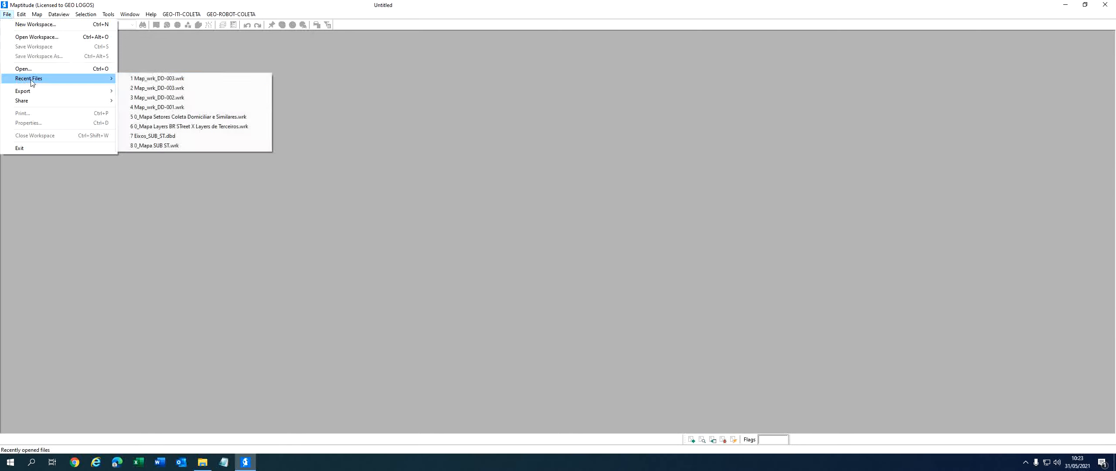
pyautogui.click(158, 79)
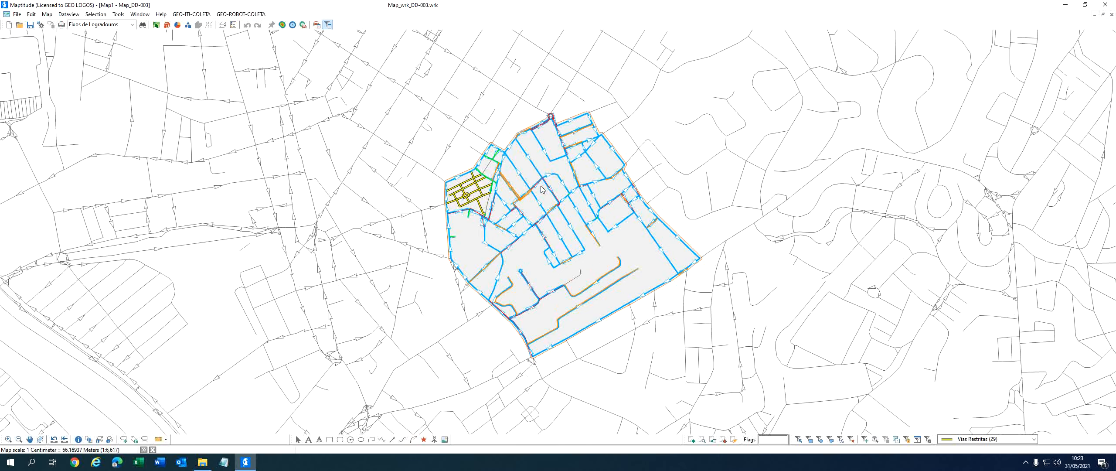
pyautogui.scroll(1, 541, 189)
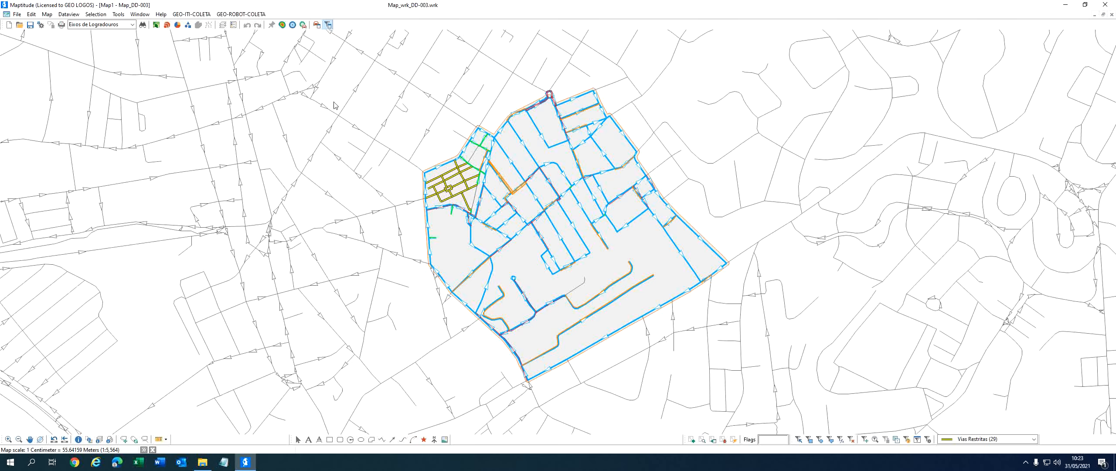
# - Delete the DD-003 itinerary from the GEO-ITI-COLETA collection itinerary list and close the itinerary tools
pyautogui.click(204, 15)
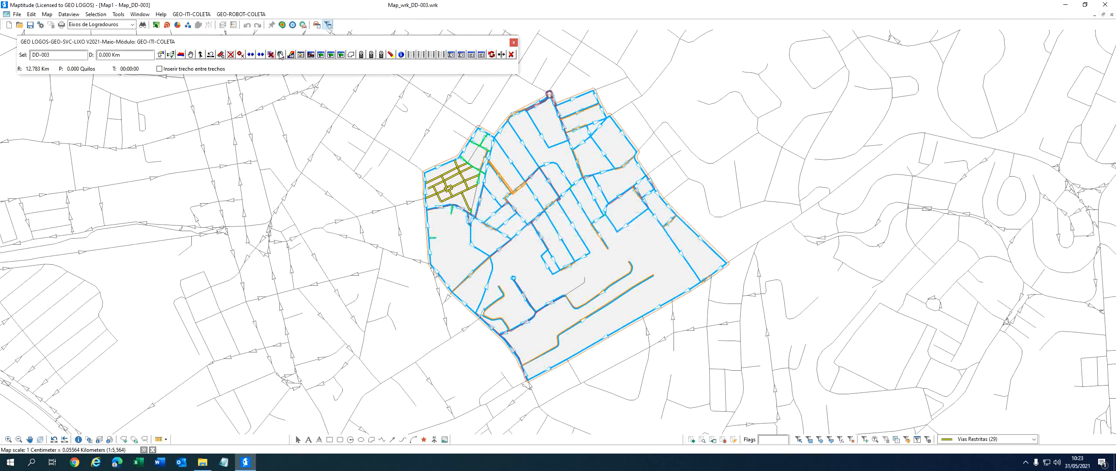
pyautogui.click(306, 55)
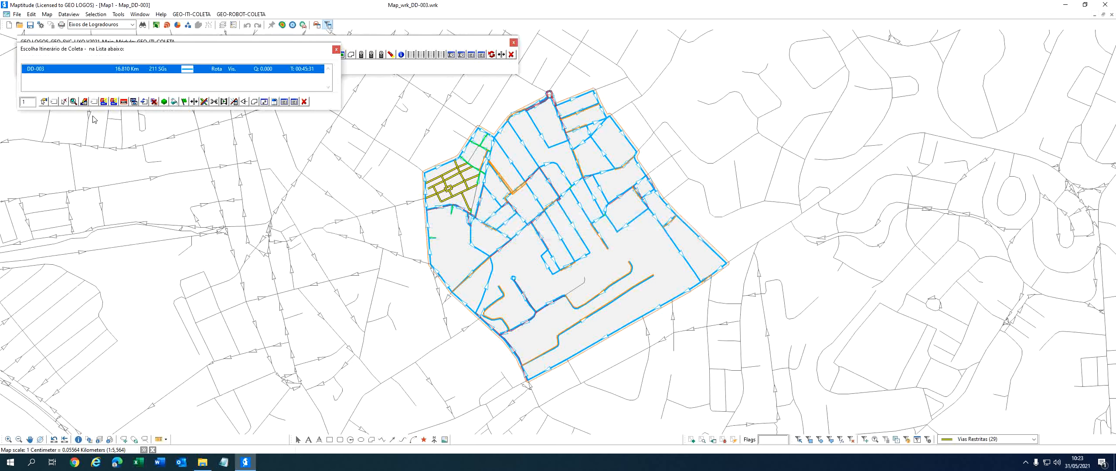
pyautogui.click(64, 102)
pyautogui.click(529, 244)
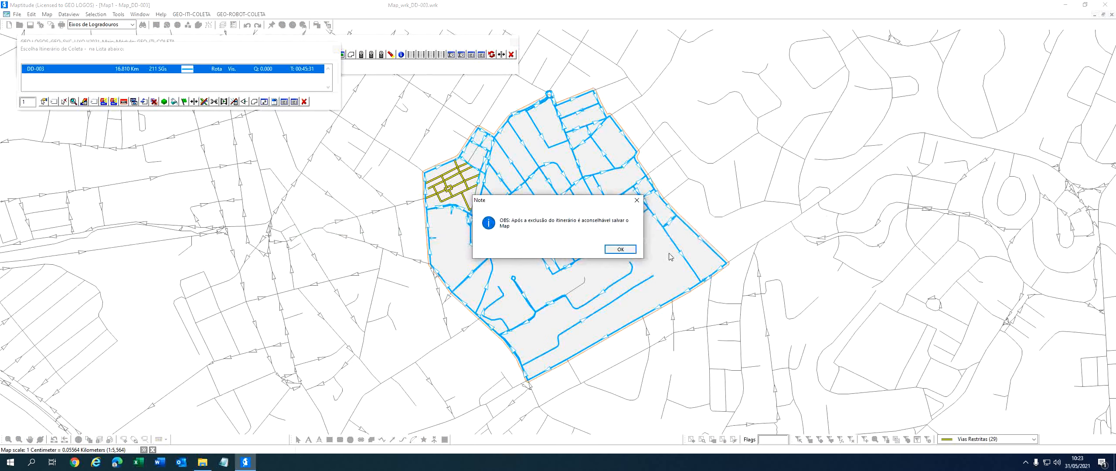
pyautogui.click(632, 249)
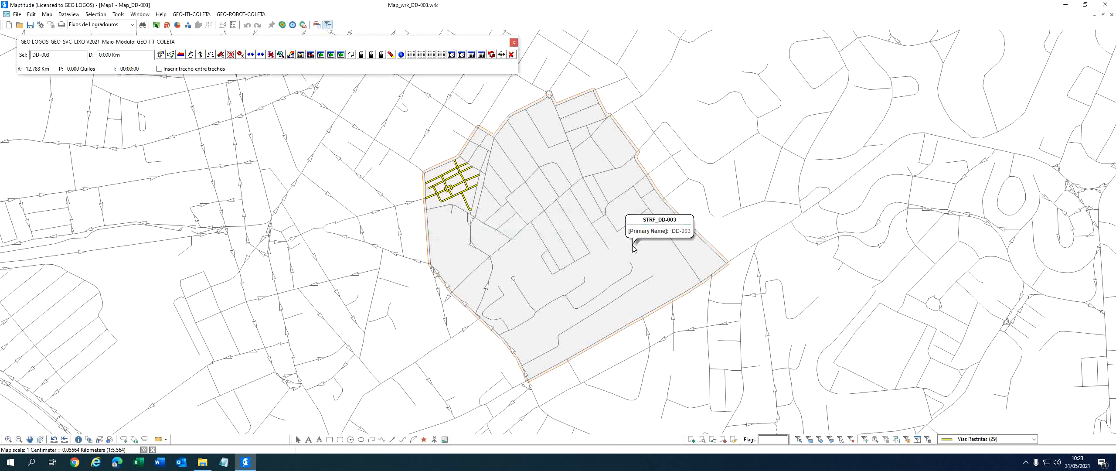
pyautogui.click(511, 54)
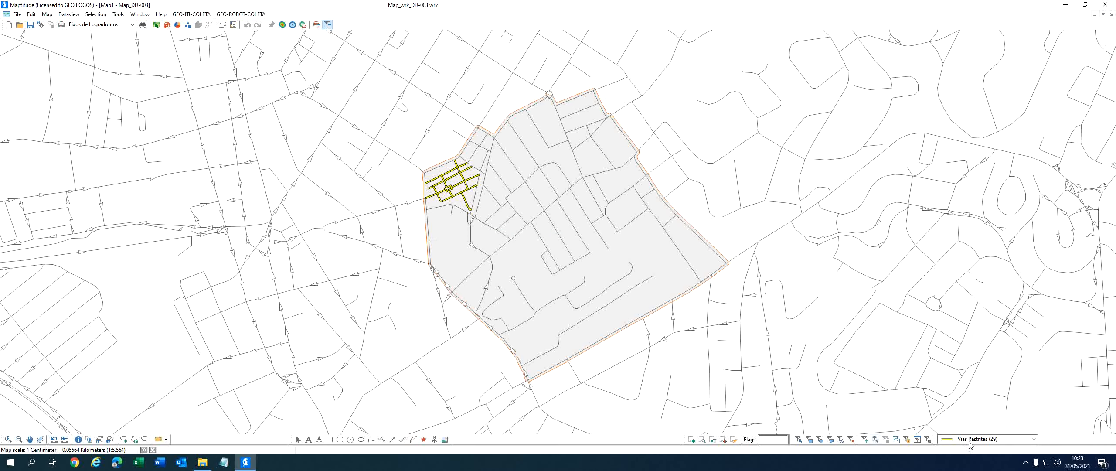
# - Add the street segments around the restricted area in the sector's northwest, including the avenue along its eastern edge, to the Vias Restritas selection
pyautogui.scroll(1, 646, 379)
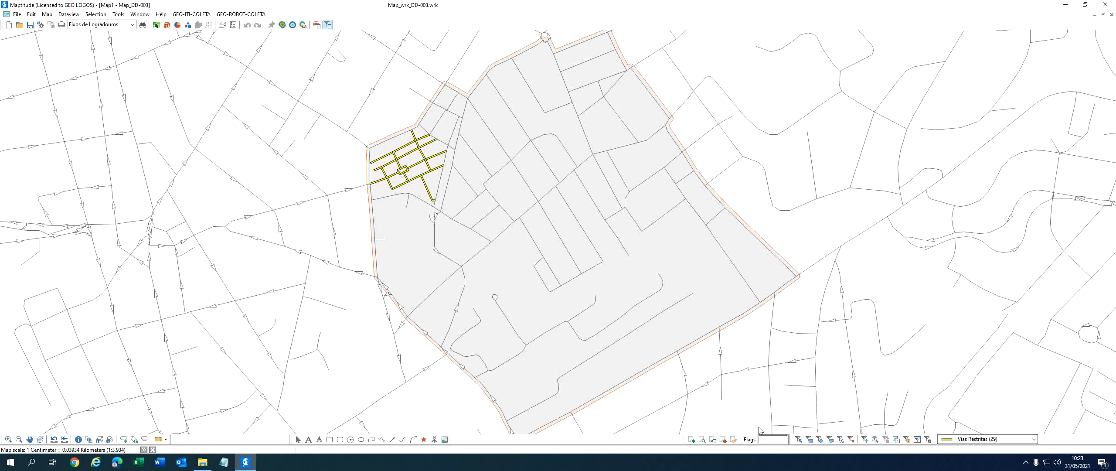
pyautogui.click(799, 440)
pyautogui.click(444, 114)
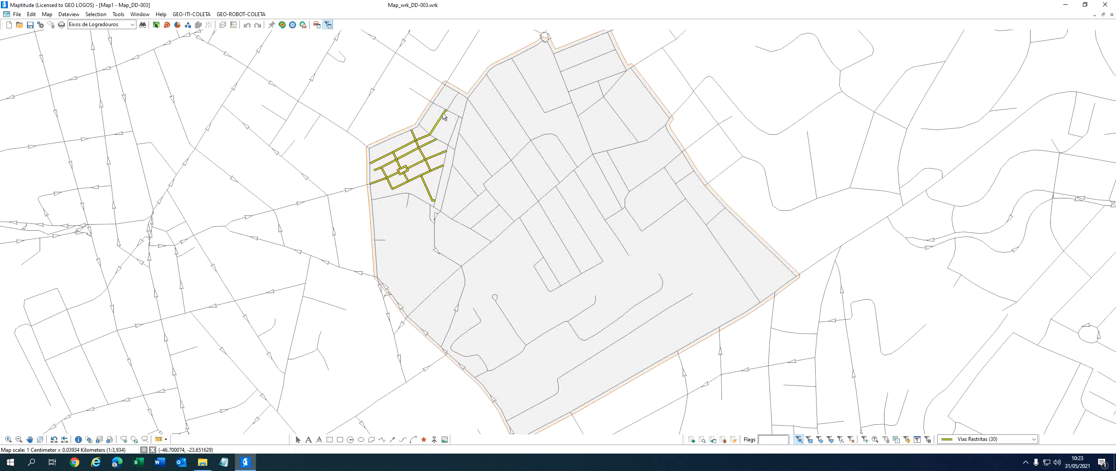
pyautogui.click(452, 103)
pyautogui.click(439, 106)
pyautogui.click(454, 114)
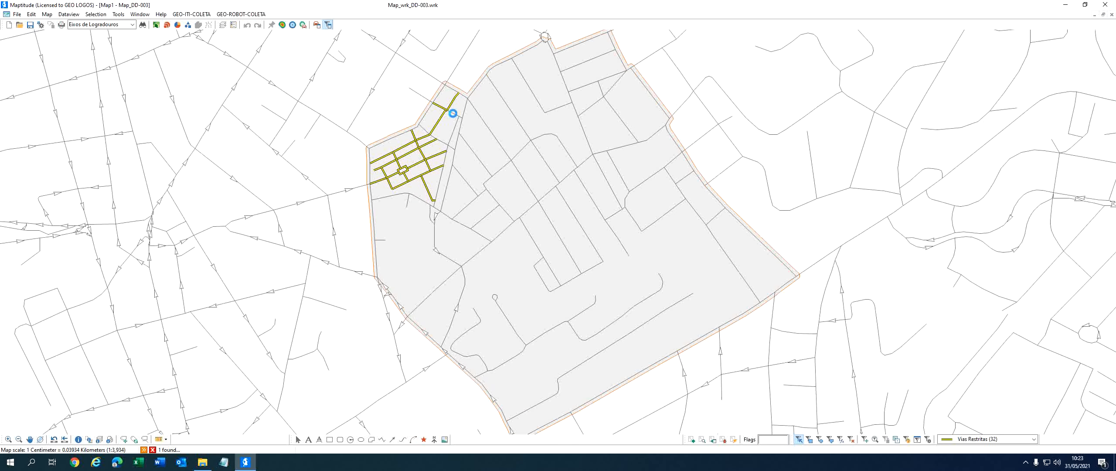
pyautogui.click(454, 130)
pyautogui.click(446, 158)
pyautogui.click(439, 178)
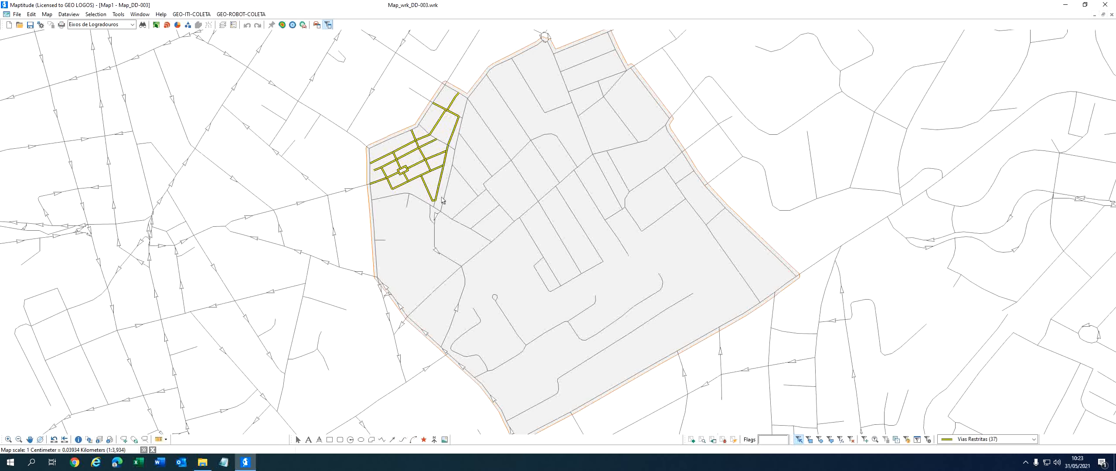
pyautogui.click(425, 130)
pyautogui.click(441, 141)
pyautogui.click(455, 126)
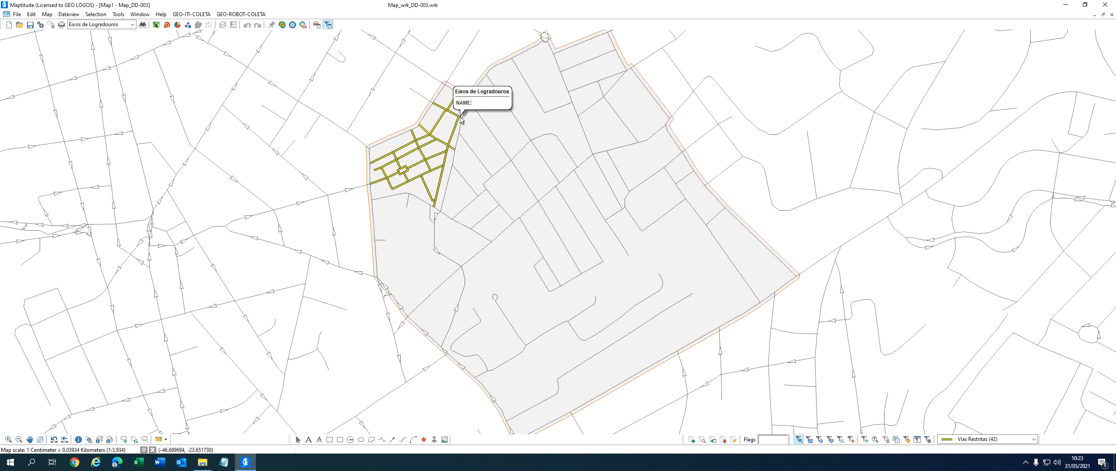
pyautogui.scroll(1, 490, 139)
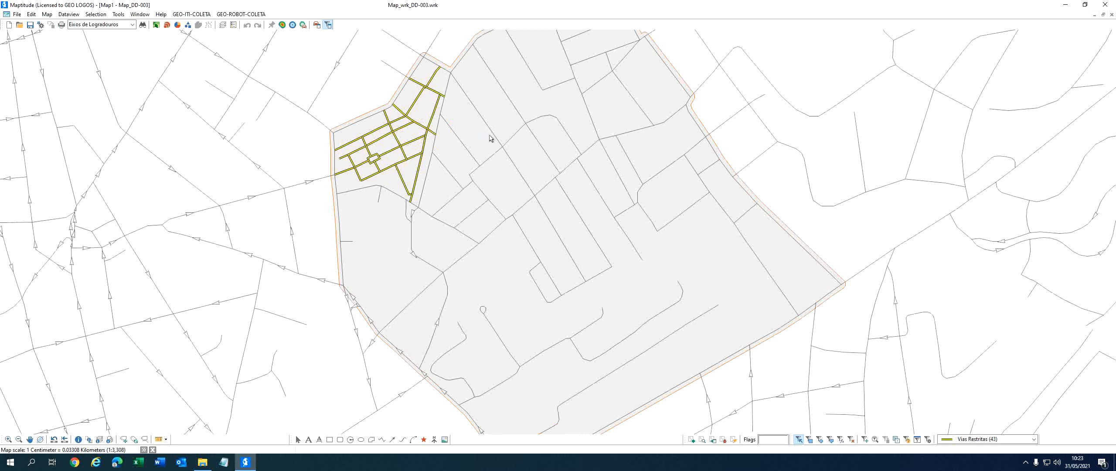
pyautogui.click(464, 145)
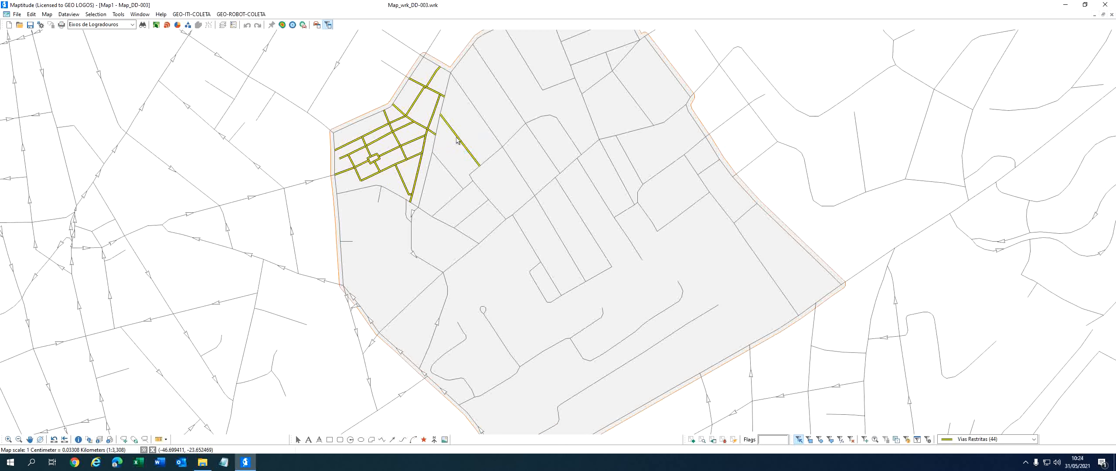
pyautogui.click(474, 154)
pyautogui.scroll(-1, 476, 154)
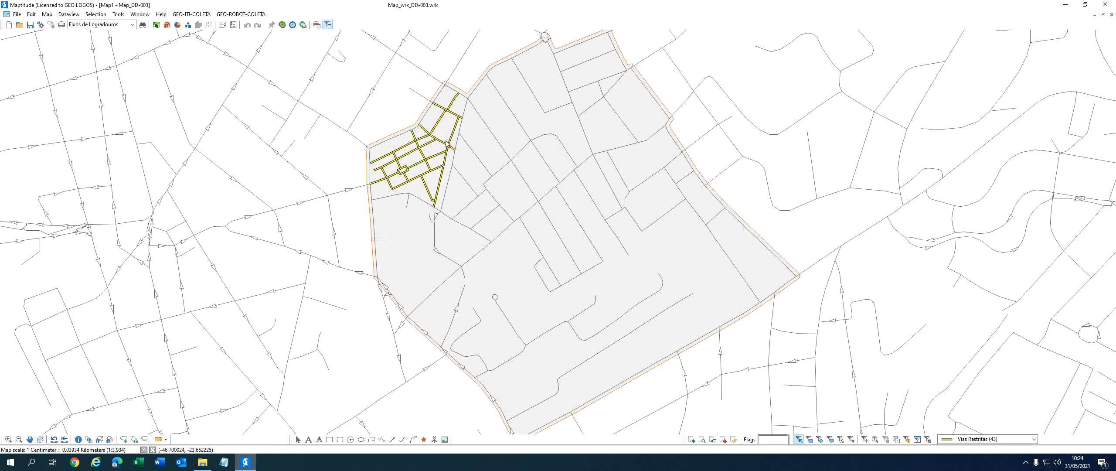
# - Open the attribute table of the Eixos de Logradouros layer and limit it to the Vias Restritas selection
pyautogui.click(76, 16)
pyautogui.click(79, 23)
pyautogui.click(82, 25)
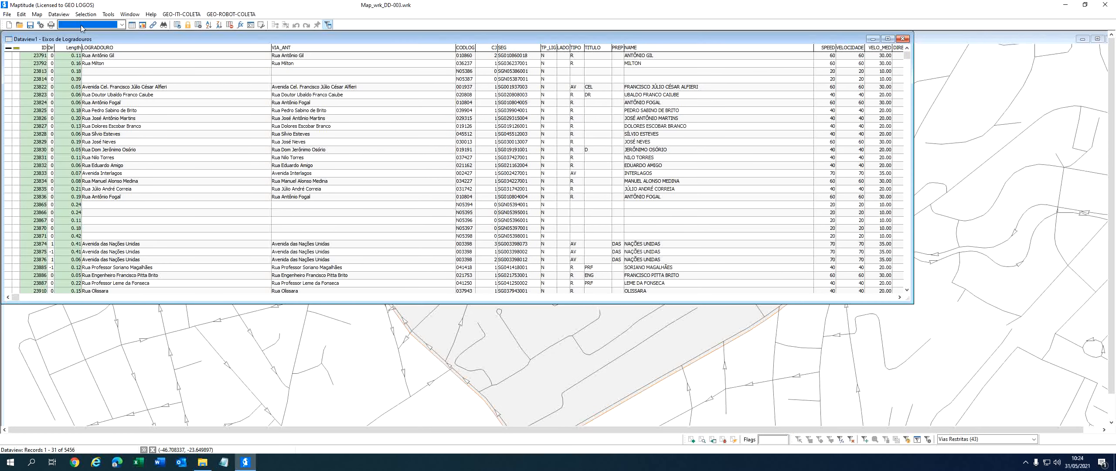
pyautogui.click(86, 52)
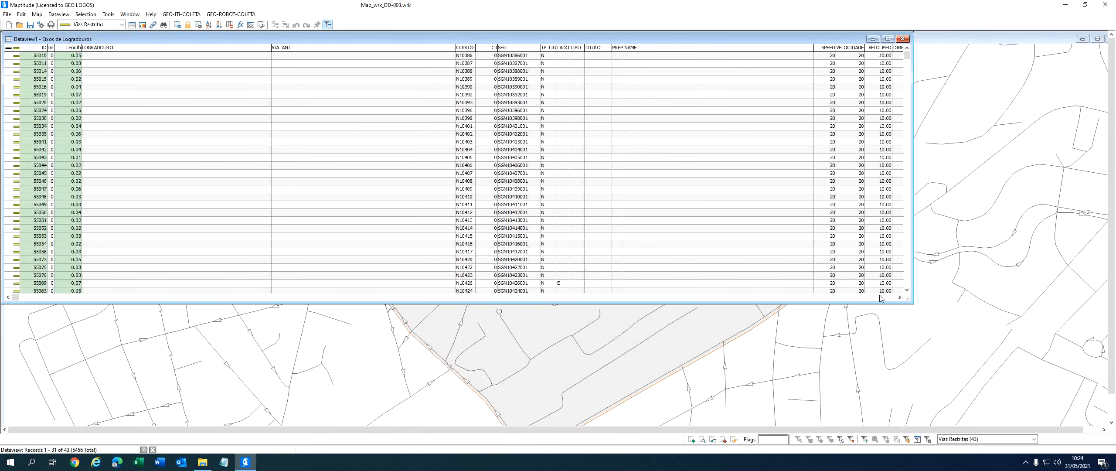
# - Fill the PARITY column of the Vias Restritas records with the single value 2, then close the table and save the workspace
pyautogui.click(895, 298)
pyautogui.click(895, 298)
pyautogui.click(895, 298)
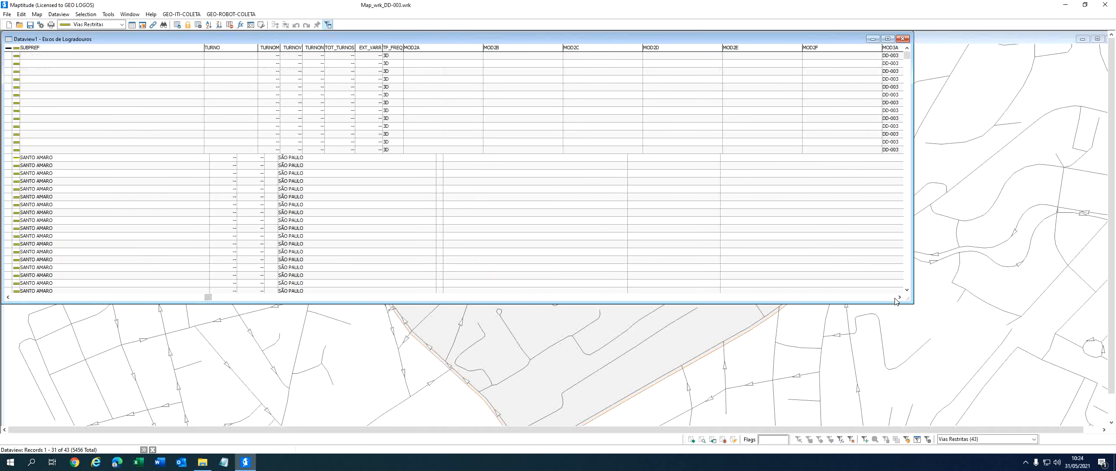
pyautogui.click(899, 298)
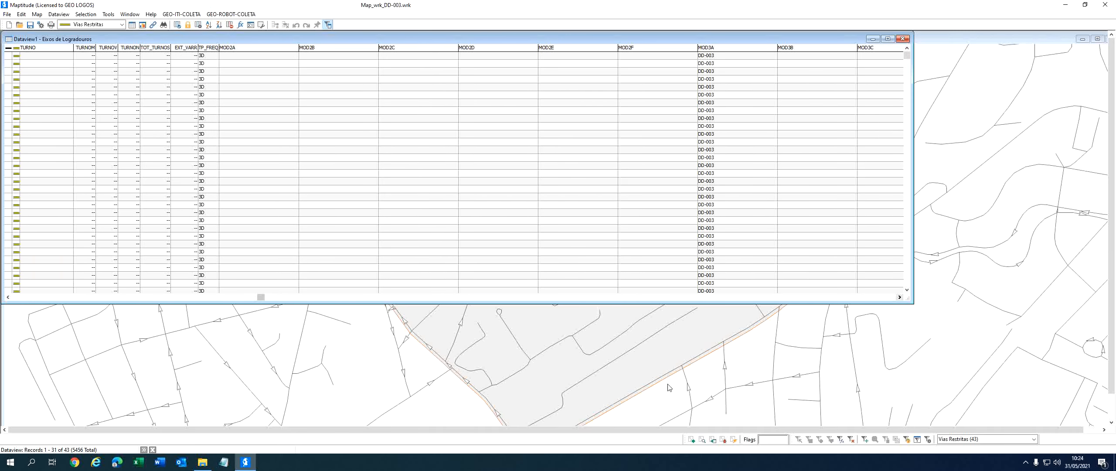
pyautogui.click(29, 298)
pyautogui.click(28, 298)
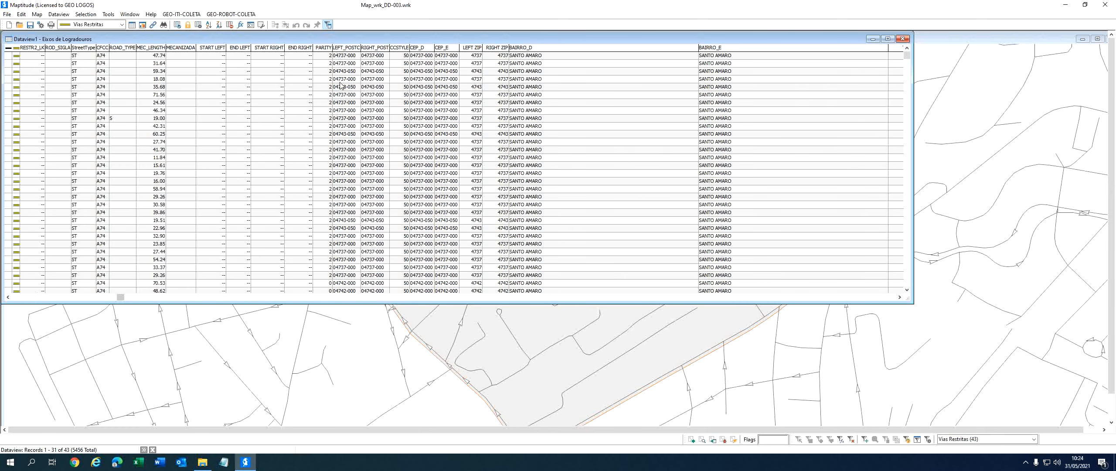
pyautogui.click(323, 47)
pyautogui.rightClick(323, 47)
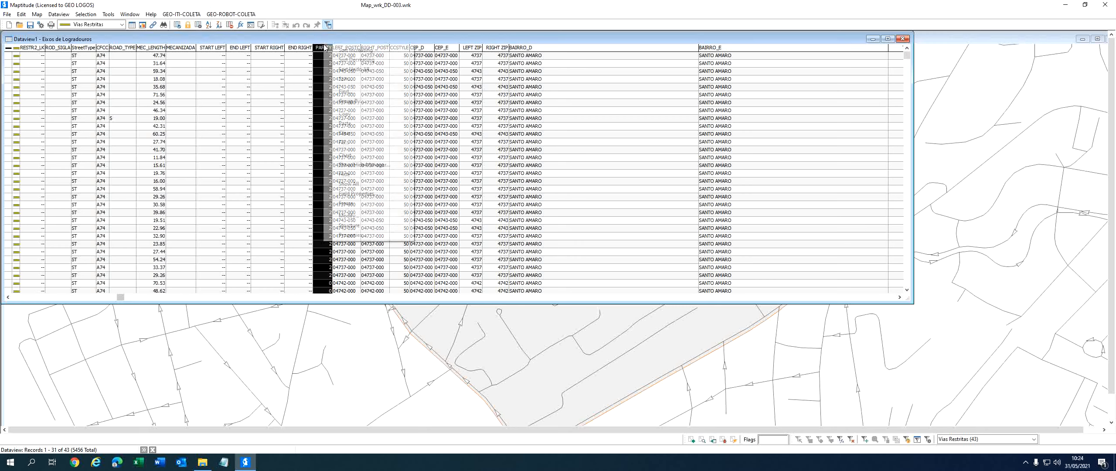
pyautogui.click(346, 143)
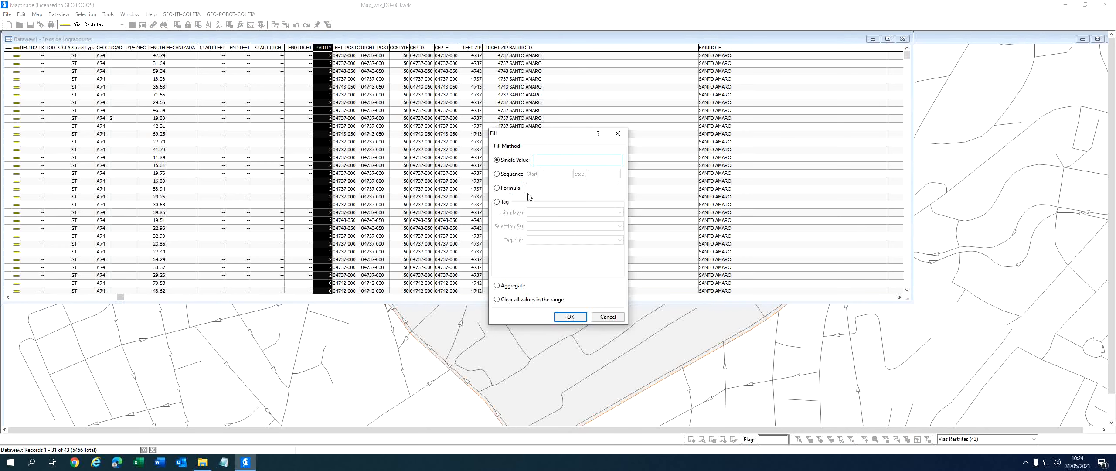
pyautogui.write('2')
pyautogui.click(571, 317)
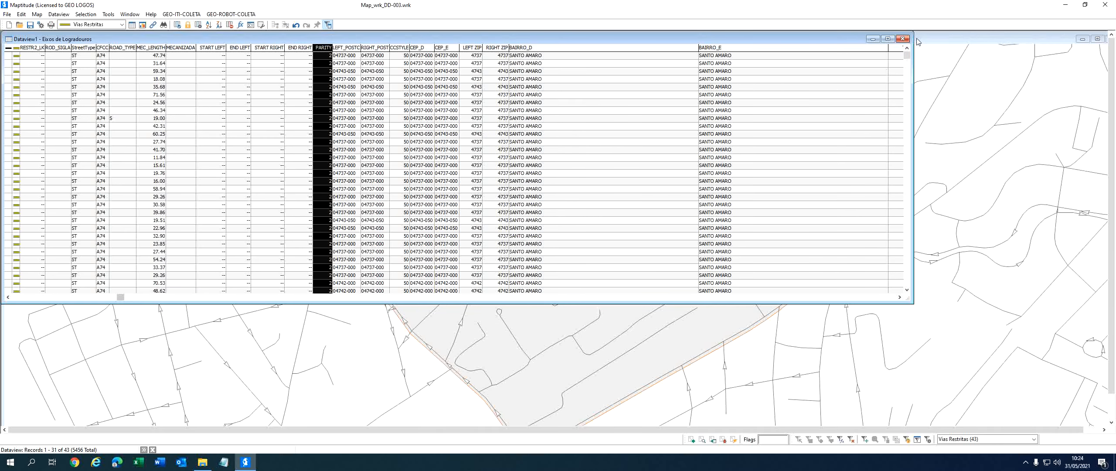
pyautogui.click(903, 39)
pyautogui.click(31, 25)
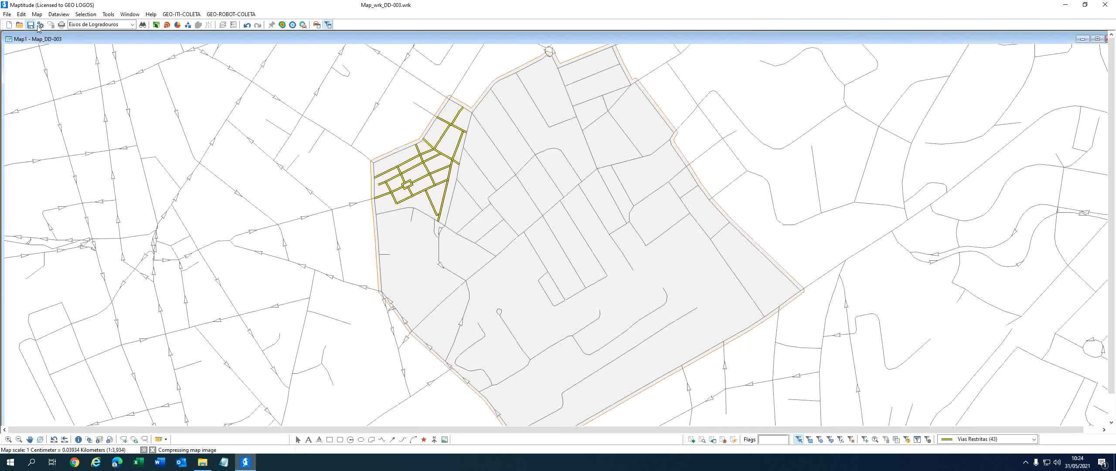
# - In the semi-automatic routing of sector DD-003, clear the numbered street sequence and mark the segment at the sector's southern tip as the start
pyautogui.click(195, 15)
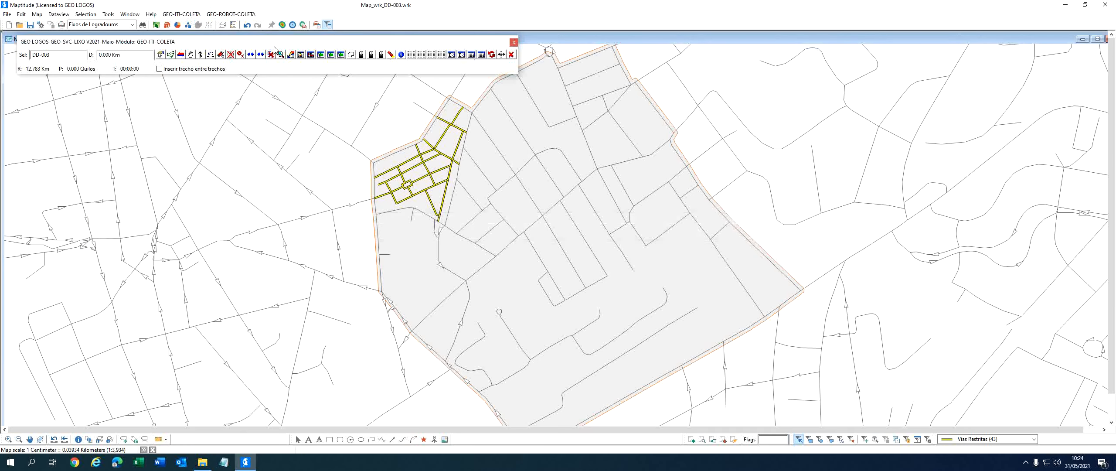
pyautogui.click(311, 54)
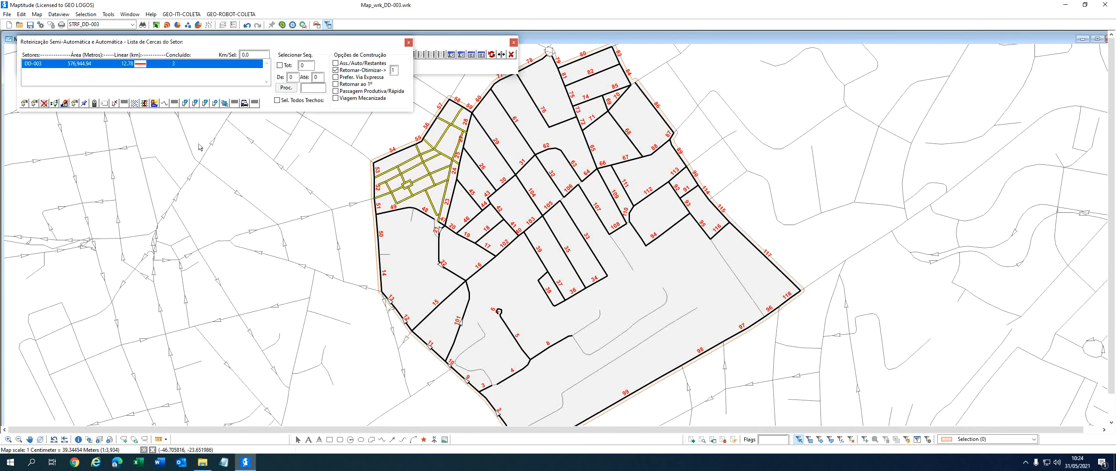
pyautogui.click(116, 104)
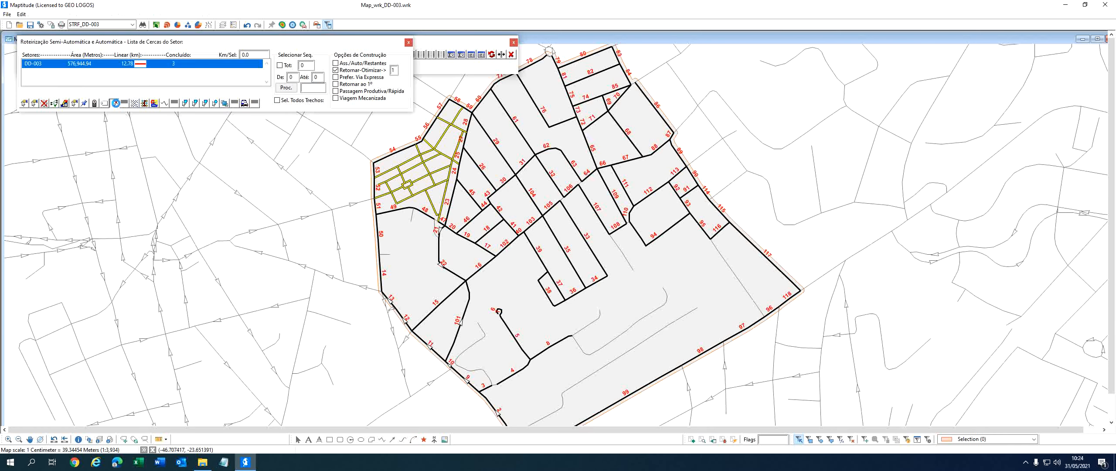
pyautogui.click(544, 247)
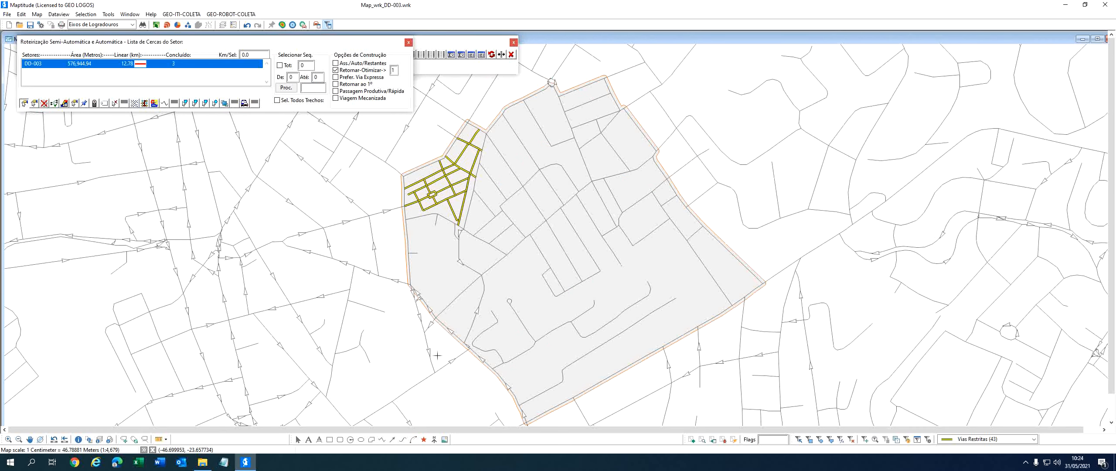
pyautogui.click(523, 413)
pyautogui.scroll(-1, 538, 301)
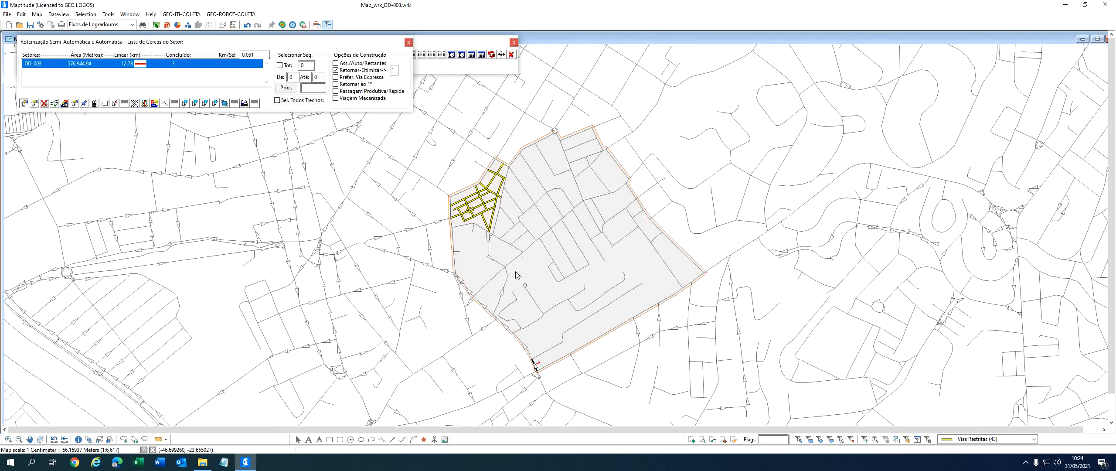
# - Mark in red the two short cross streets near the sector's eastern edge and the curved segment just south of the restricted streets
pyautogui.moveTo(561, 276)
pyautogui.scroll(1, 584, 259)
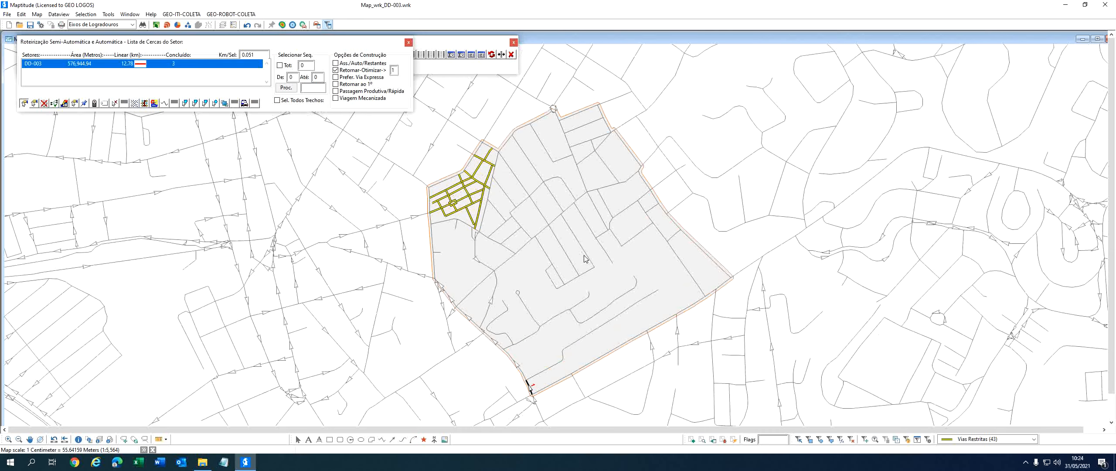
pyautogui.scroll(-1, 584, 258)
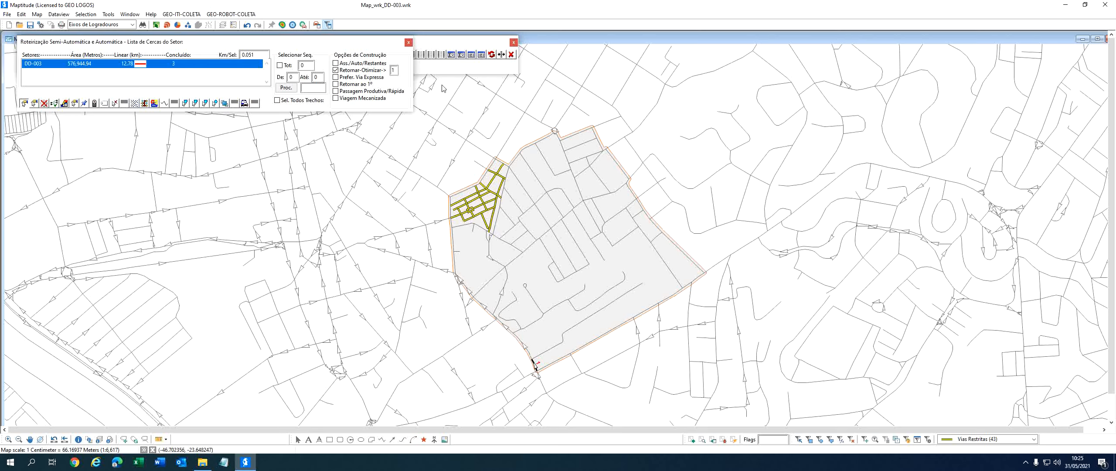
pyautogui.click(75, 104)
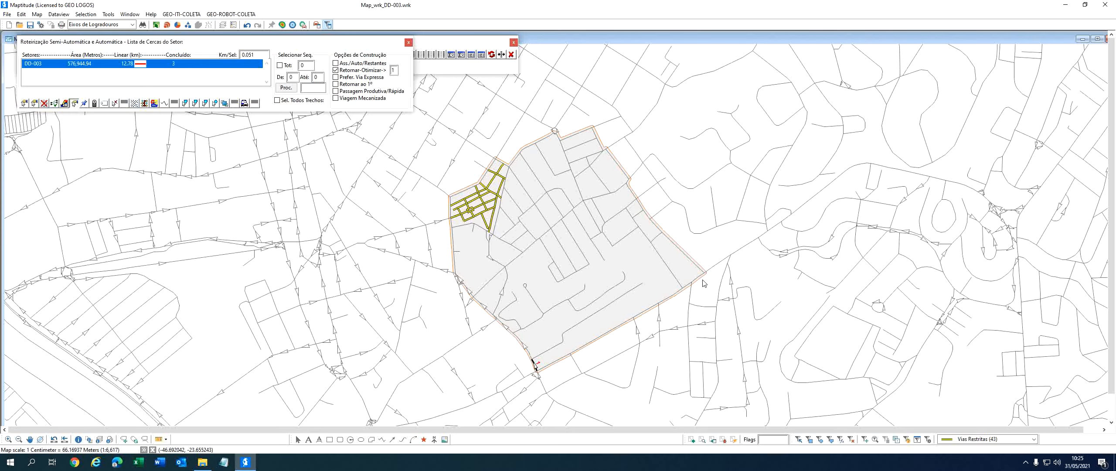
pyautogui.click(659, 243)
pyautogui.click(638, 215)
pyautogui.scroll(-1, 653, 238)
pyautogui.scroll(1, 653, 238)
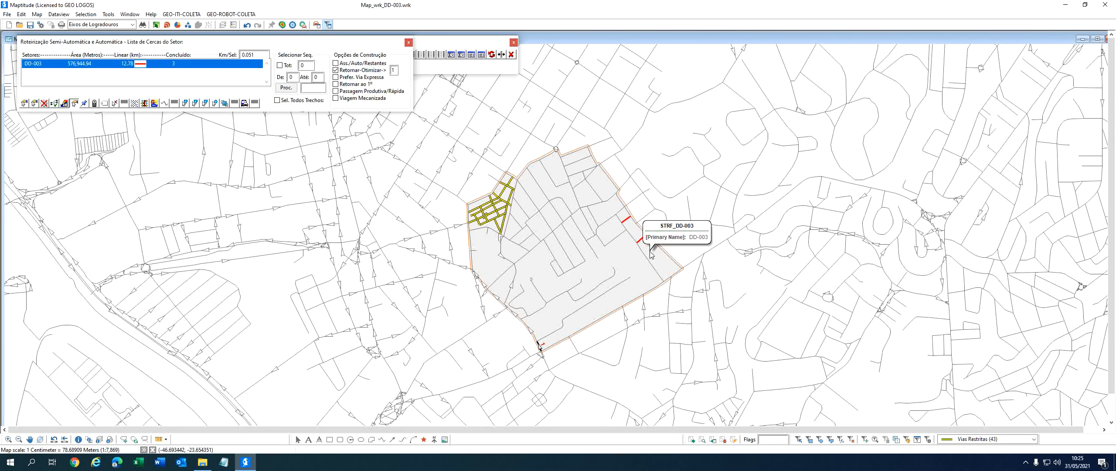
pyautogui.scroll(1, 663, 272)
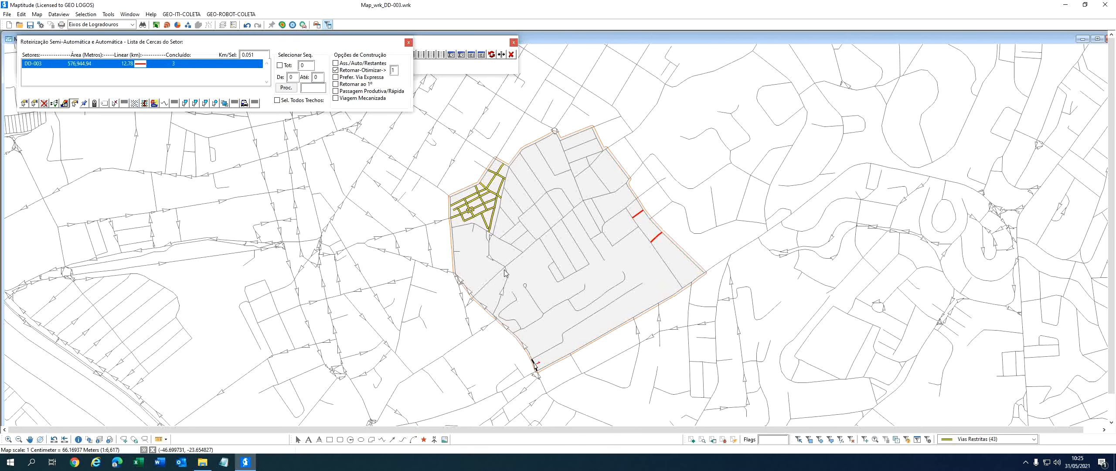
pyautogui.click(487, 237)
pyautogui.scroll(1, 709, 317)
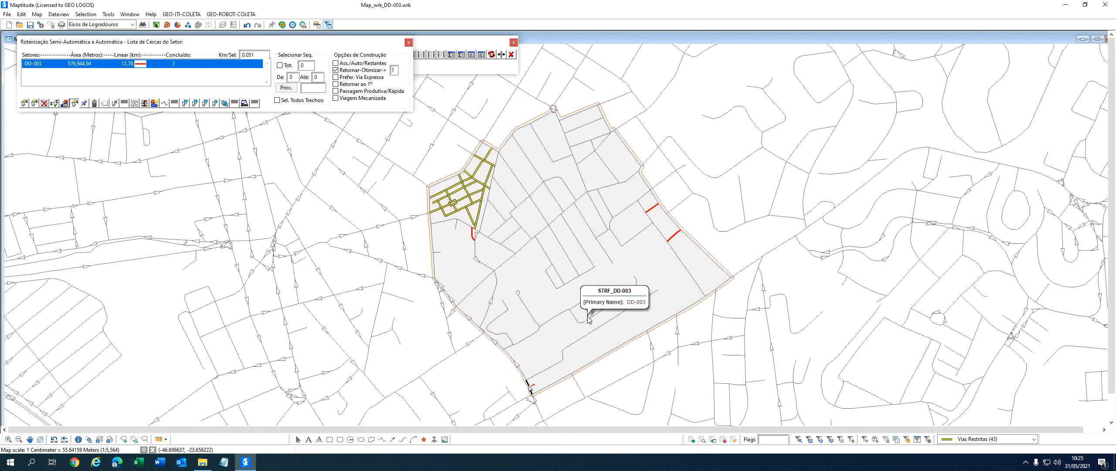
pyautogui.scroll(-1, 588, 320)
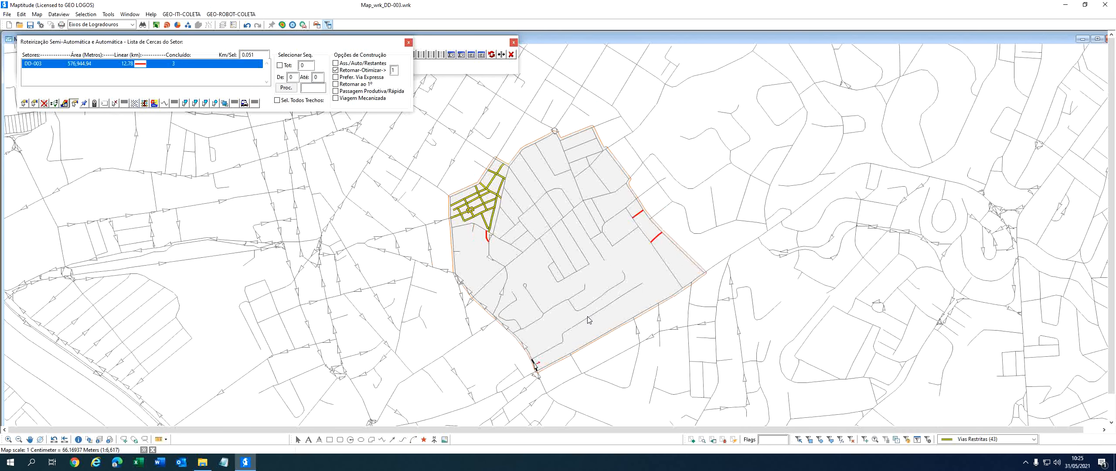
pyautogui.scroll(3, 588, 319)
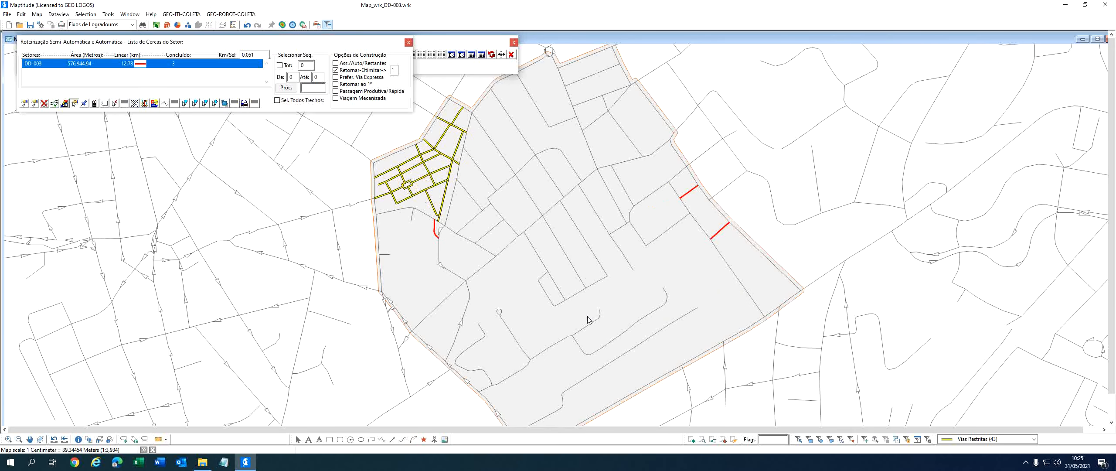
pyautogui.scroll(1, 589, 319)
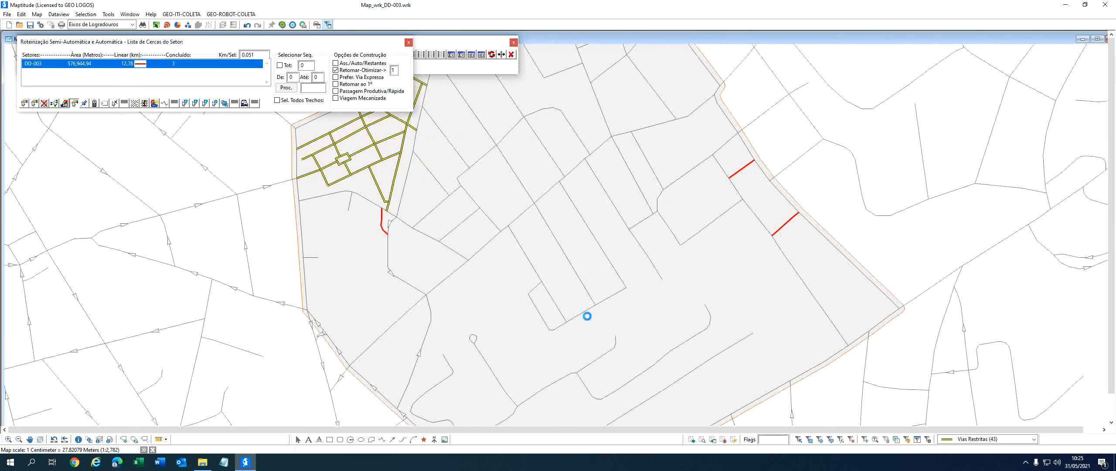
pyautogui.scroll(-3, 587, 316)
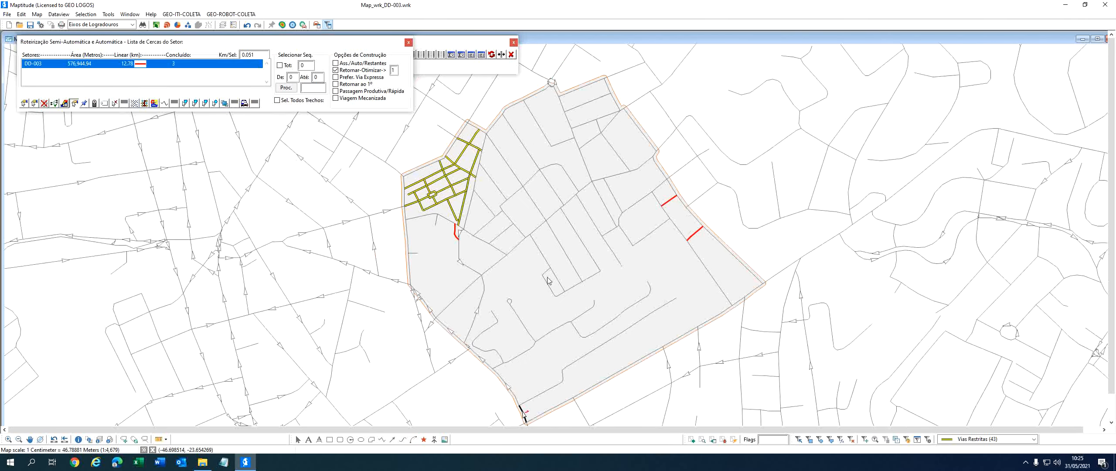
# - Close the semi-automatic routing and GEO-ITI-COLETA tools, and close the DD-003 map window
pyautogui.click(408, 42)
pyautogui.click(511, 55)
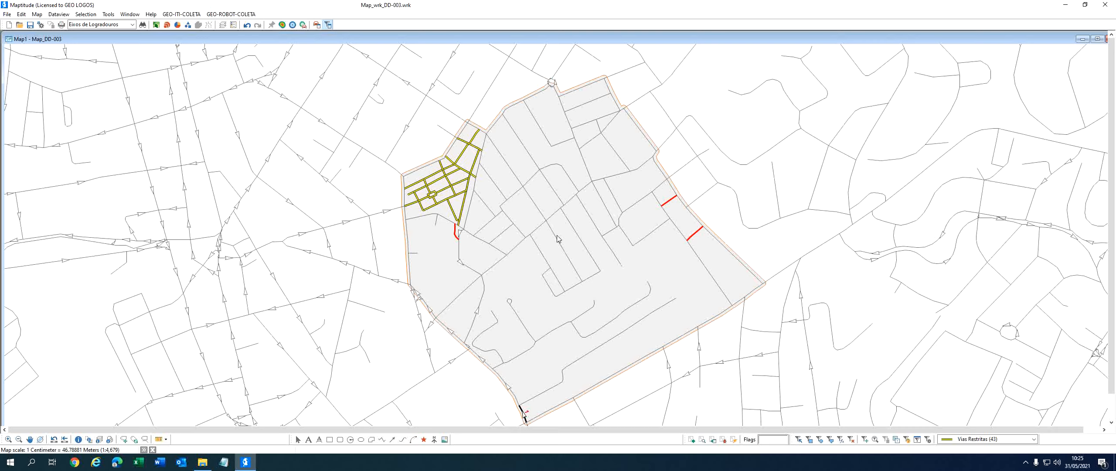
pyautogui.moveTo(559, 239)
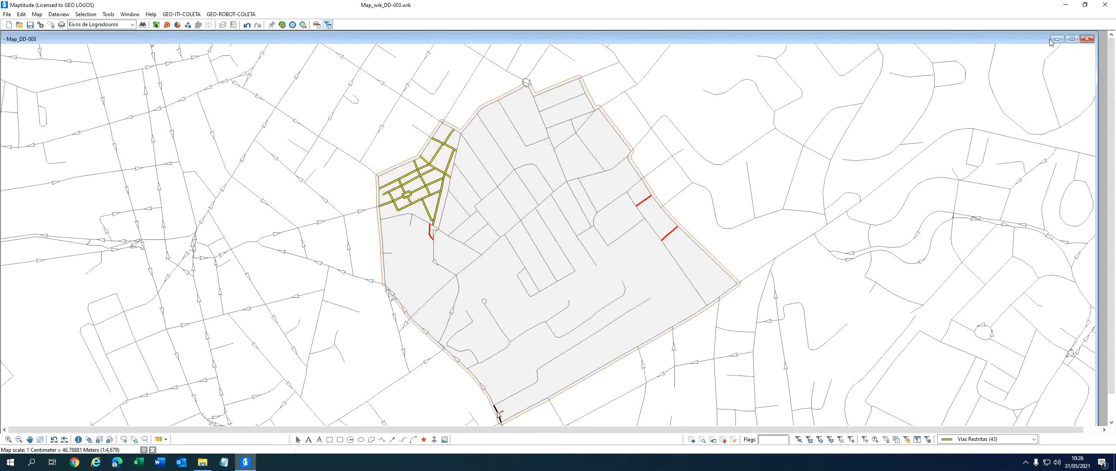
pyautogui.click(1052, 40)
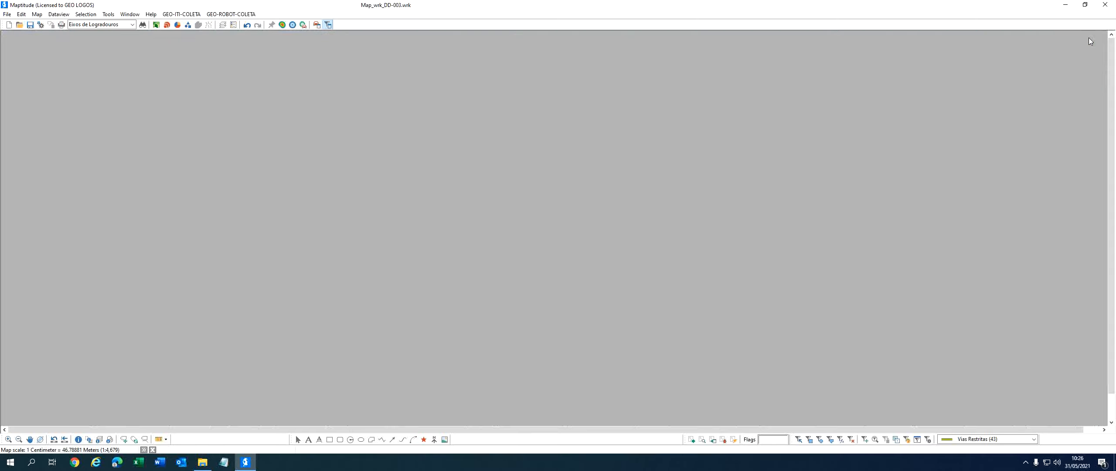
# - Set up a GEO-ROBOT-COLETA run for 1 - Coleta Domiciliar with algorithm 4 - Route-Mapt X BR Street - Início Assinalado, accepting the street-file request
pyautogui.click(235, 15)
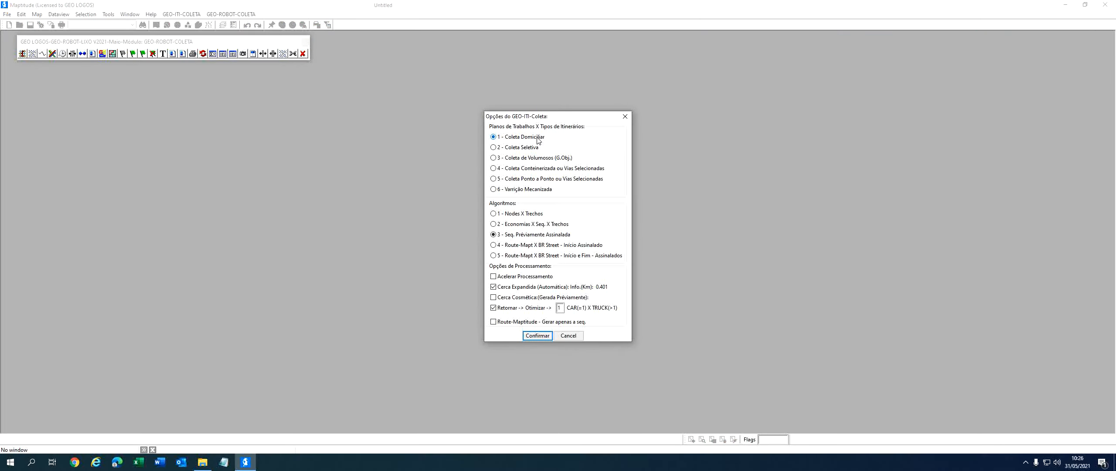
pyautogui.click(531, 147)
pyautogui.click(511, 247)
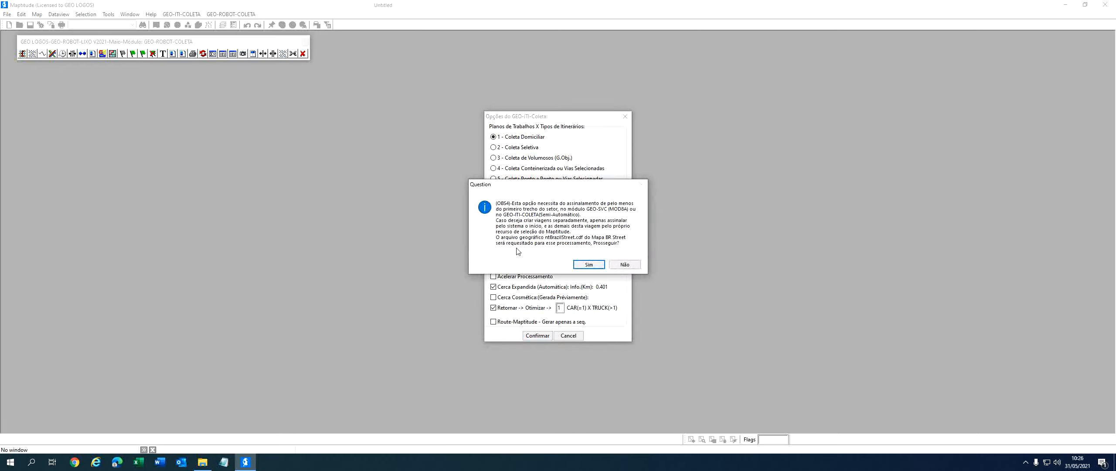
pyautogui.click(590, 262)
# - Load the ntBrazilStreet file from the ccdata folder Brazil (HERE) - 2019 Quarter 4 and confirm the itinerary options
pyautogui.doubleClick(594, 213)
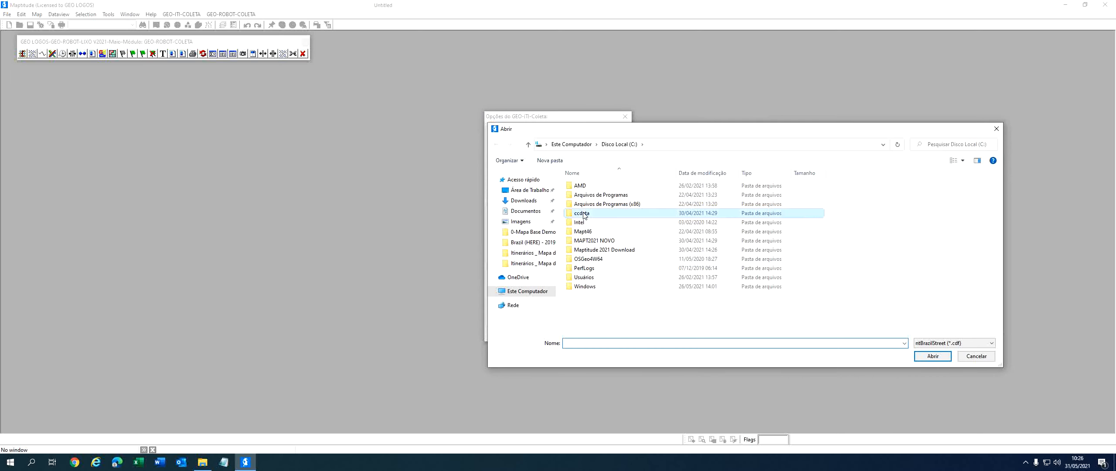
pyautogui.doubleClick(592, 187)
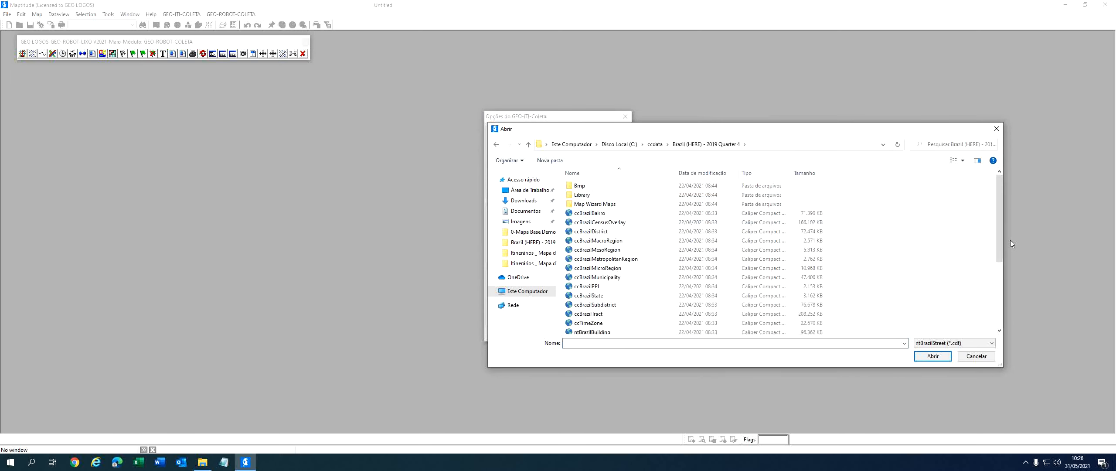
pyautogui.moveTo(1000, 242); pyautogui.dragTo(1005, 315)
pyautogui.click(592, 321)
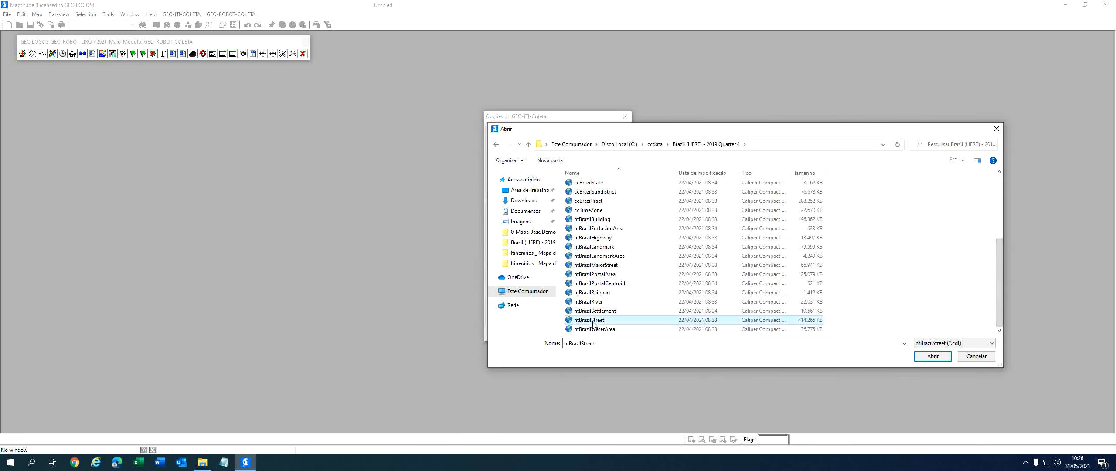
pyautogui.click(949, 357)
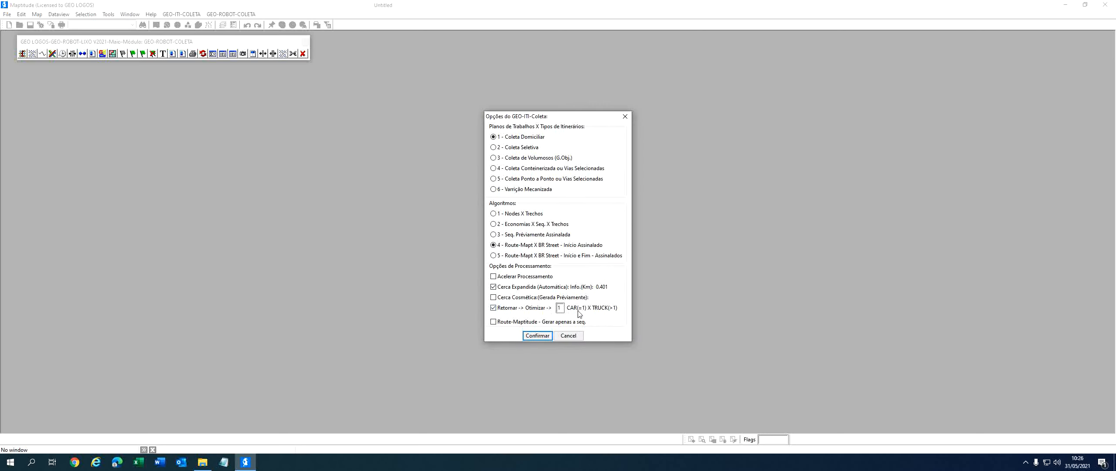
pyautogui.click(537, 336)
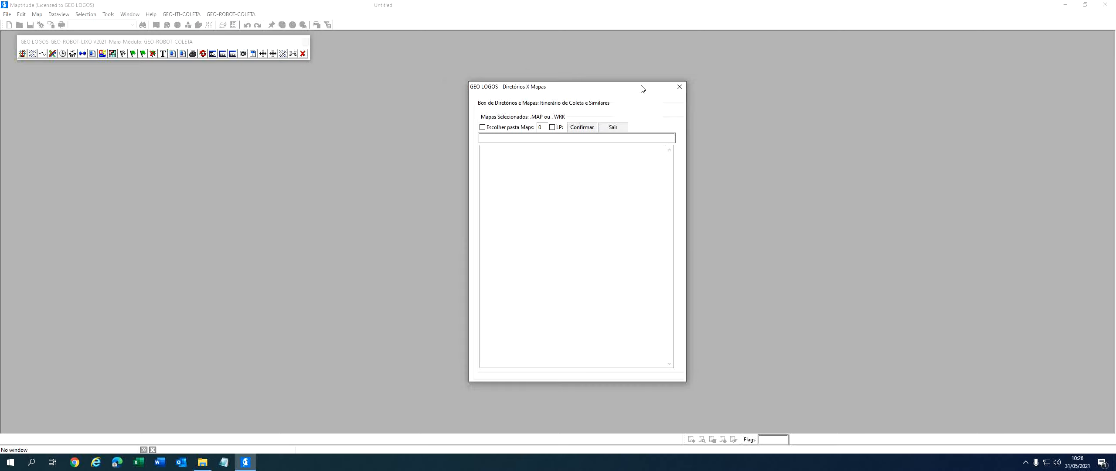
# - Choose the map folder, select the Coleta Domiciliar work-plan map, and run the automatic itinerary generation through to completion
pyautogui.moveTo(632, 85); pyautogui.dragTo(1041, 151)
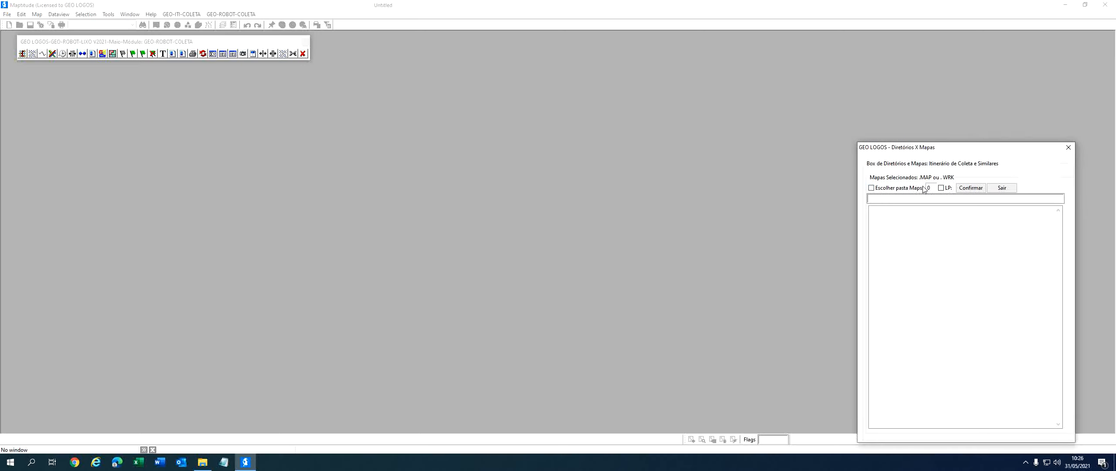
pyautogui.click(878, 188)
pyautogui.doubleClick(710, 264)
pyautogui.click(961, 209)
pyautogui.click(971, 188)
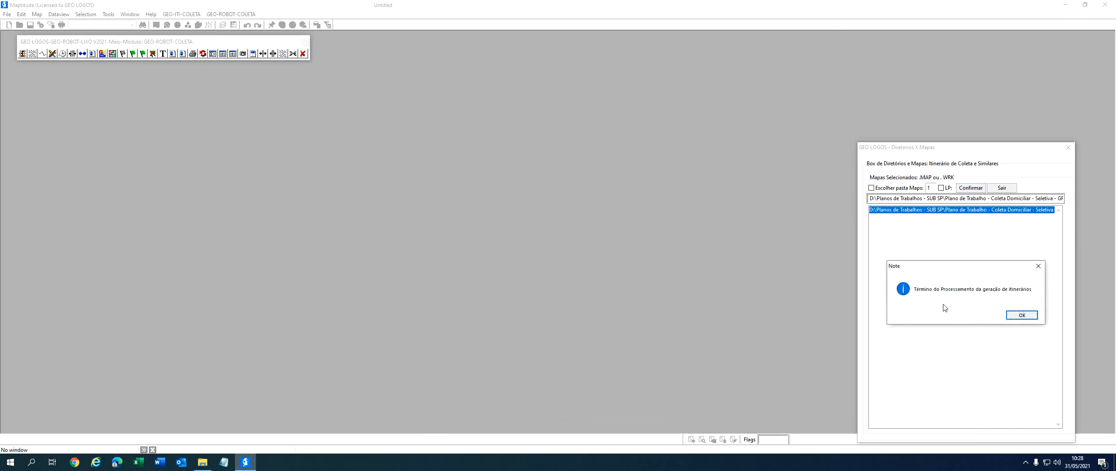
pyautogui.click(1022, 315)
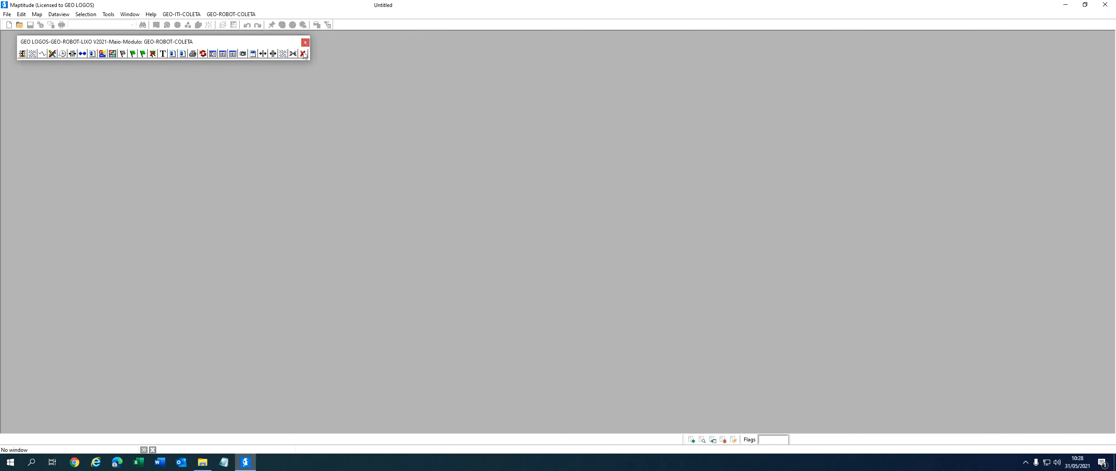
# - Close the GEO-ROBOT-COLETA tools and reopen the recent workspace Map_wrk_DD-003.wrk
pyautogui.click(303, 53)
pyautogui.click(6, 14)
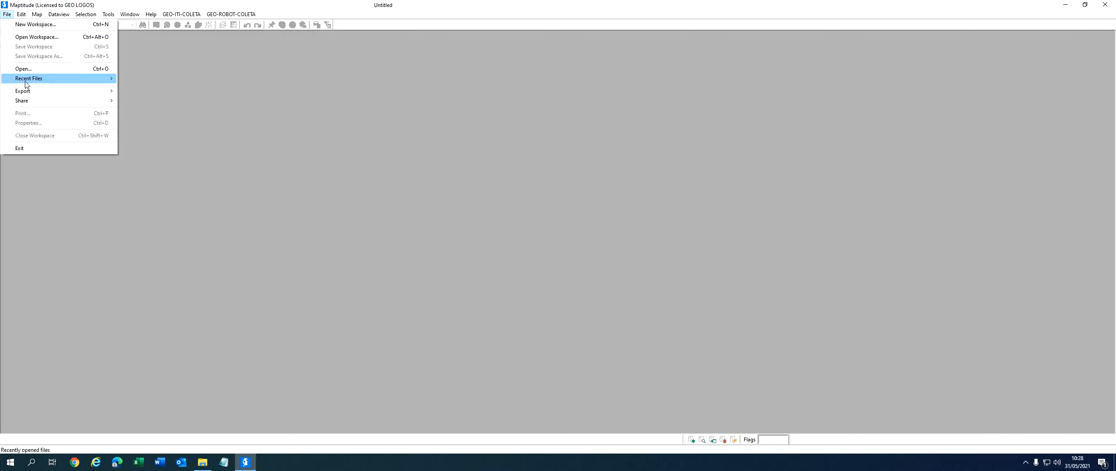
pyautogui.moveTo(29, 79)
pyautogui.click(159, 79)
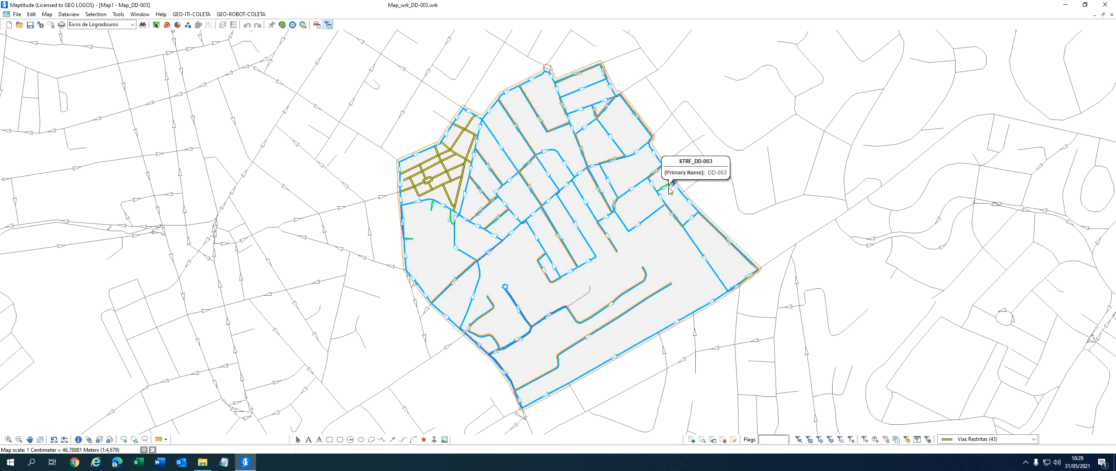
# - Start GEO-ITI-COLETA and open the street table (Tabela de Logradouros) of the DD-003 collection itinerary
pyautogui.moveTo(664, 214)
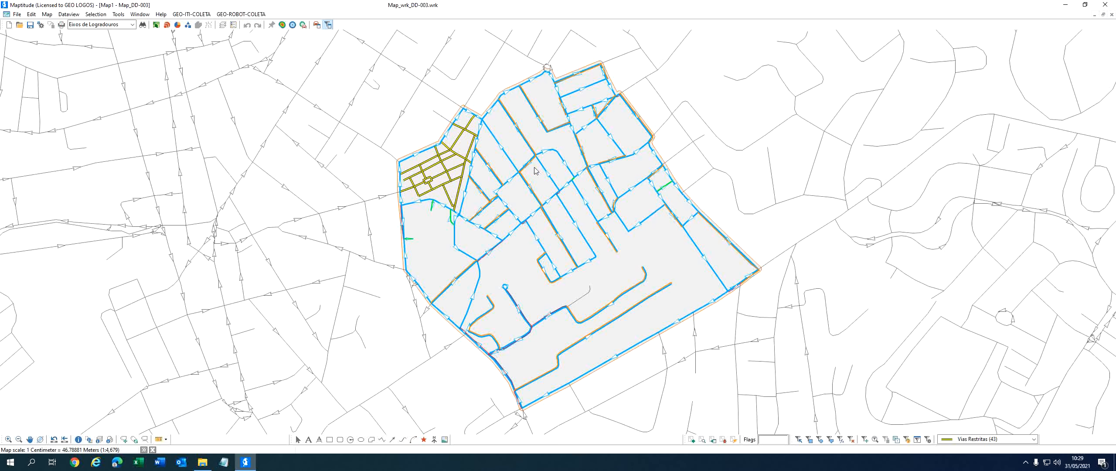
pyautogui.scroll(-1, 536, 171)
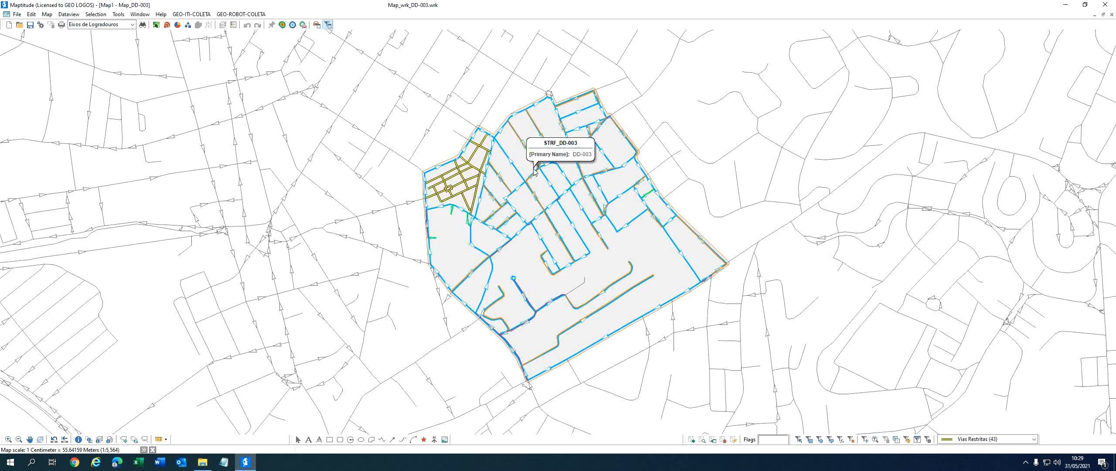
pyautogui.moveTo(576, 183)
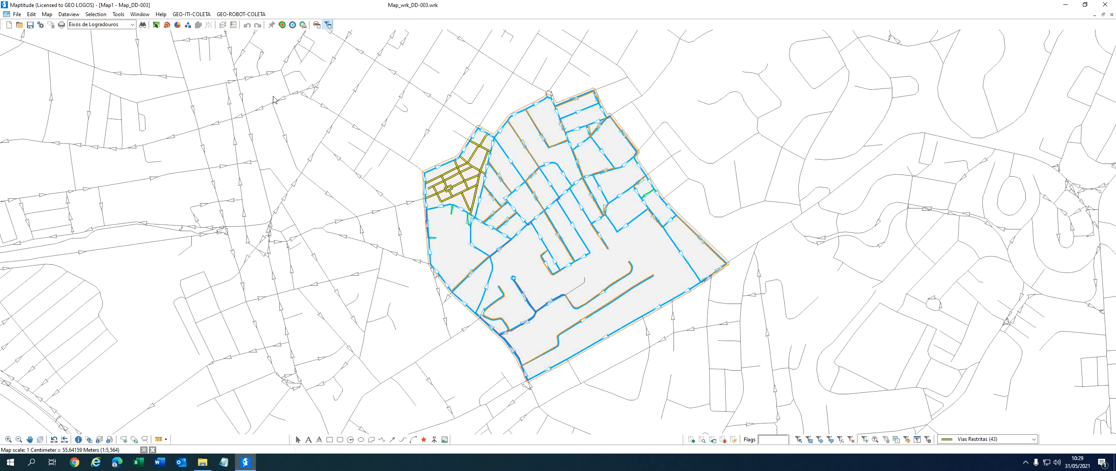
pyautogui.click(191, 15)
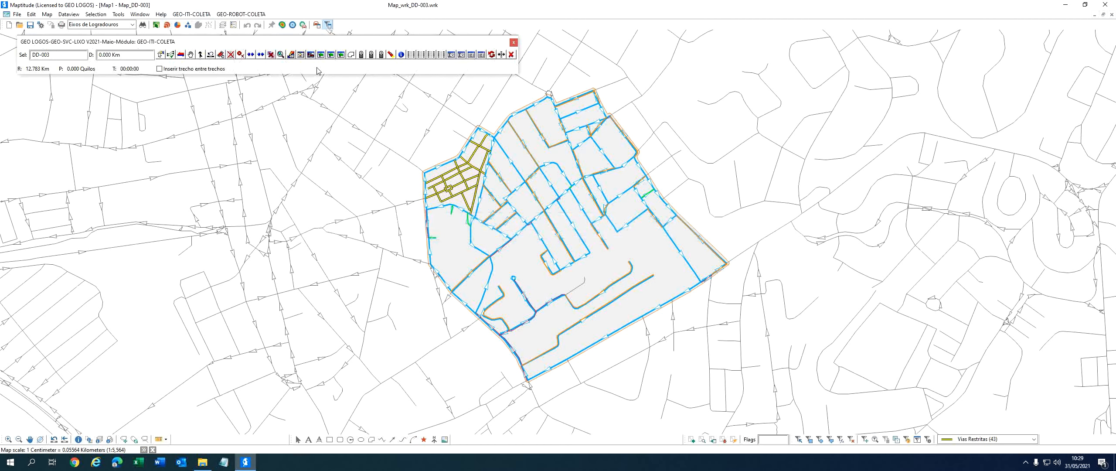
pyautogui.click(301, 55)
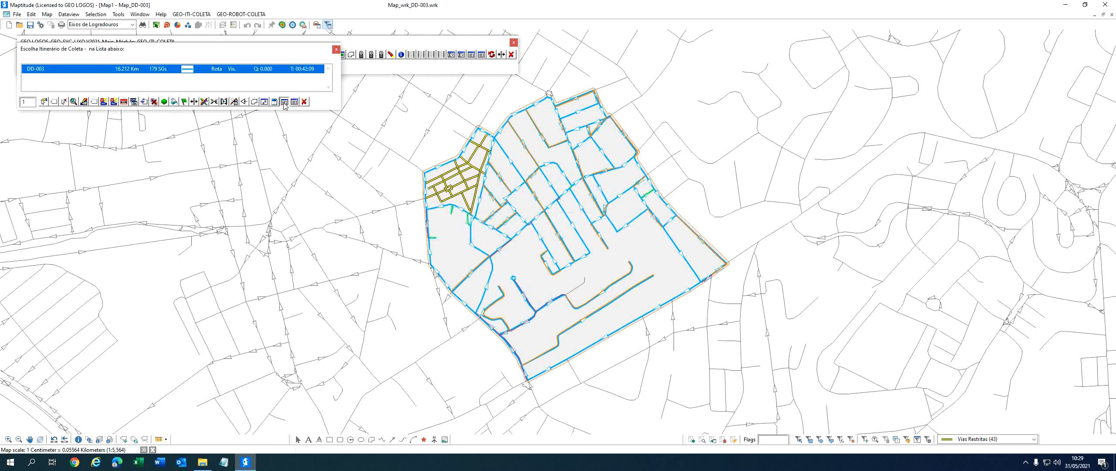
pyautogui.click(284, 102)
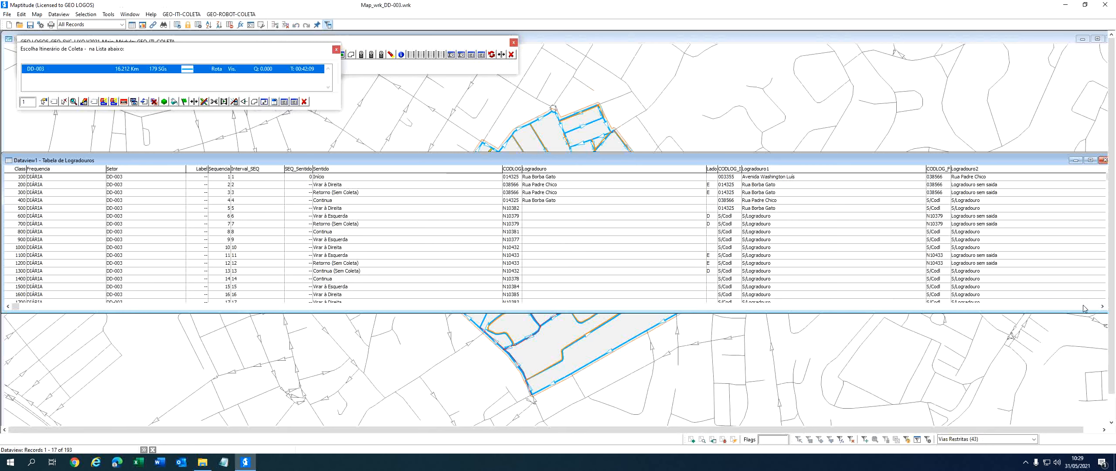
# - Examine the DD-003 street table's manoeuvres, street names, lengths and itinerary types through the SEGTO column, and close the table
pyautogui.moveTo(993, 160); pyautogui.dragTo(932, 152)
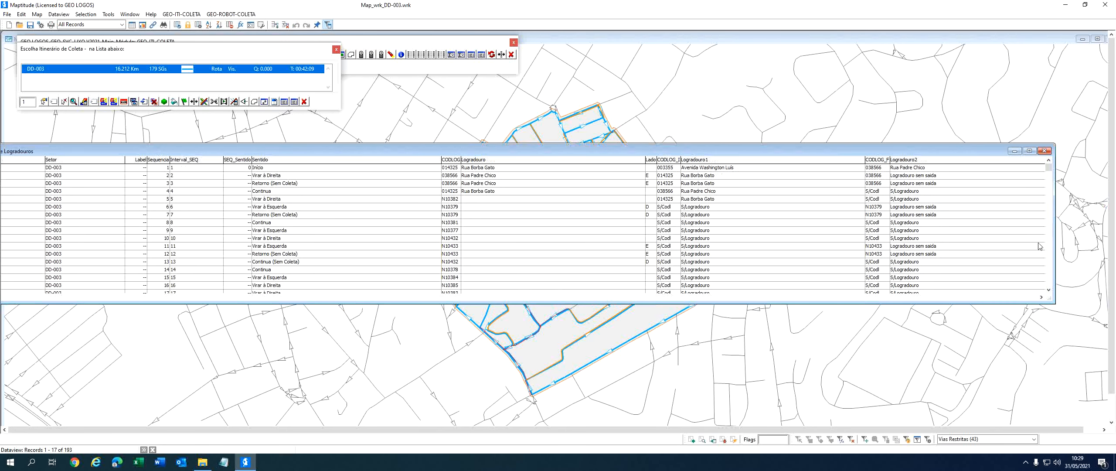
pyautogui.click(1049, 272)
pyautogui.click(1049, 272)
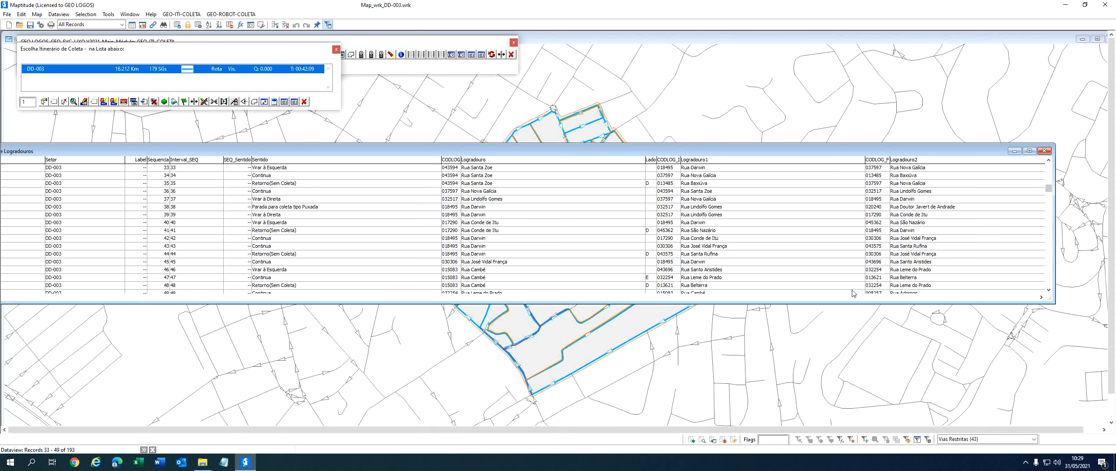
pyautogui.click(1042, 298)
pyautogui.click(1042, 298)
pyautogui.click(1042, 297)
pyautogui.click(1043, 297)
pyautogui.click(1043, 297)
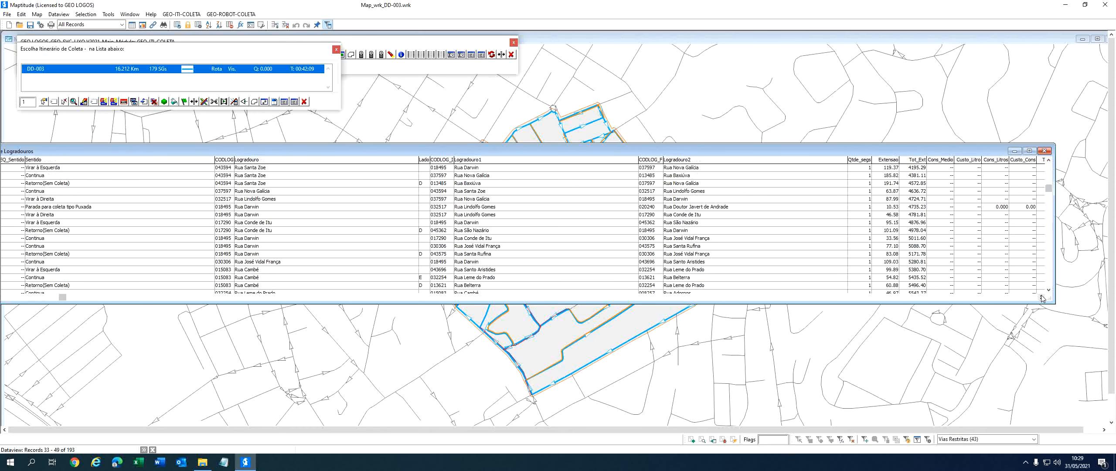
pyautogui.click(1043, 298)
pyautogui.click(1043, 298)
pyautogui.click(1043, 298)
pyautogui.click(1042, 297)
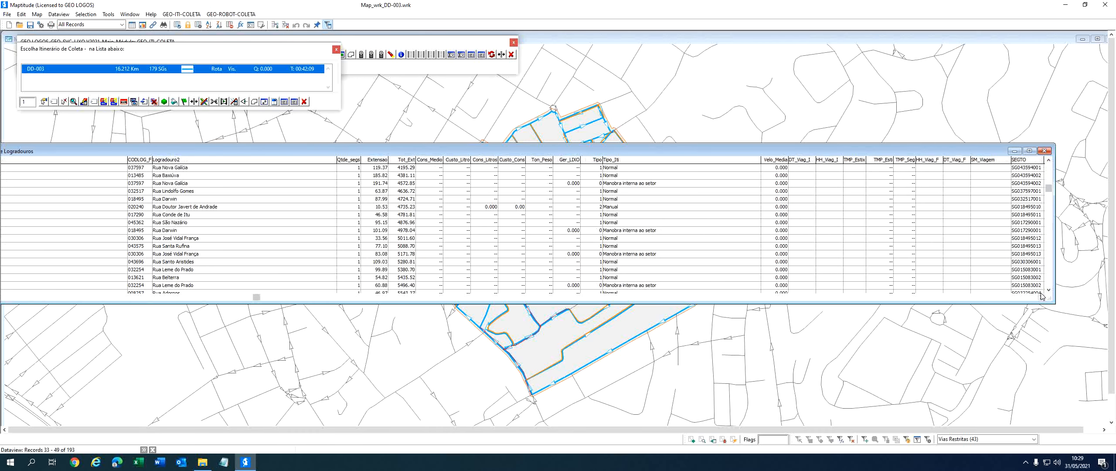
pyautogui.click(1045, 151)
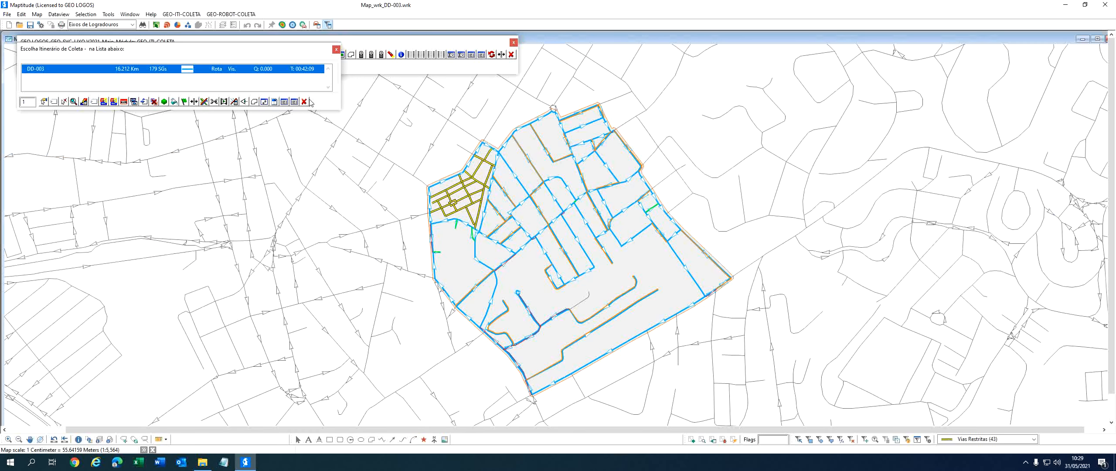
# - Close the itinerary list and the GEO-ITI-COLETA tools, save the DD-003 workspace and close its map
pyautogui.click(304, 102)
pyautogui.click(511, 55)
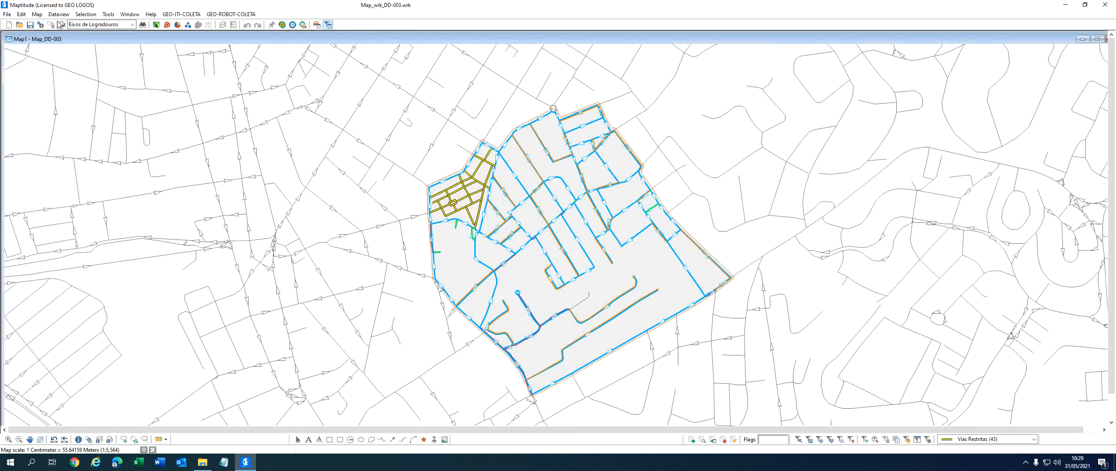
pyautogui.click(29, 25)
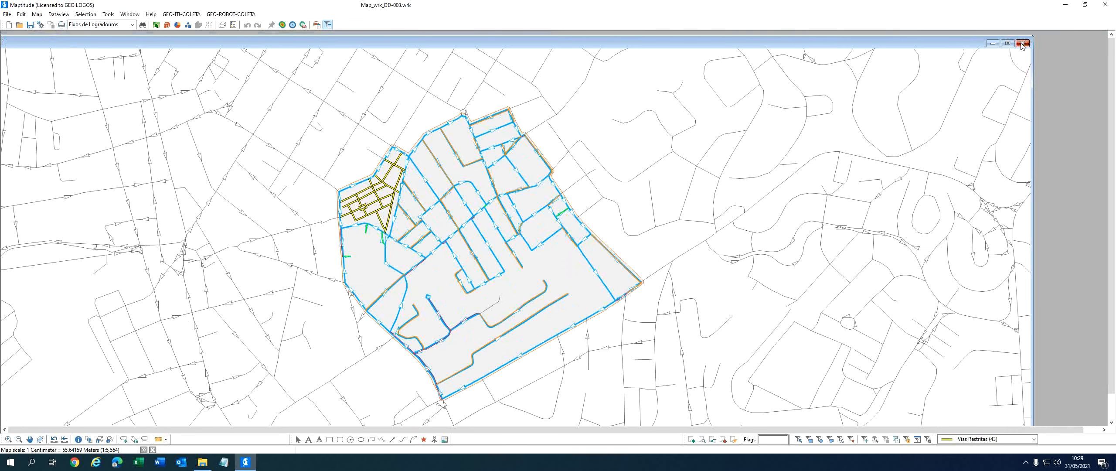
pyautogui.hotkey('ctrl', 'F4')
# - Open the workspace Map_wrk_DD-001 from the folder Itinerários _ Mapa de Setores
pyautogui.click(5, 14)
pyautogui.click(27, 37)
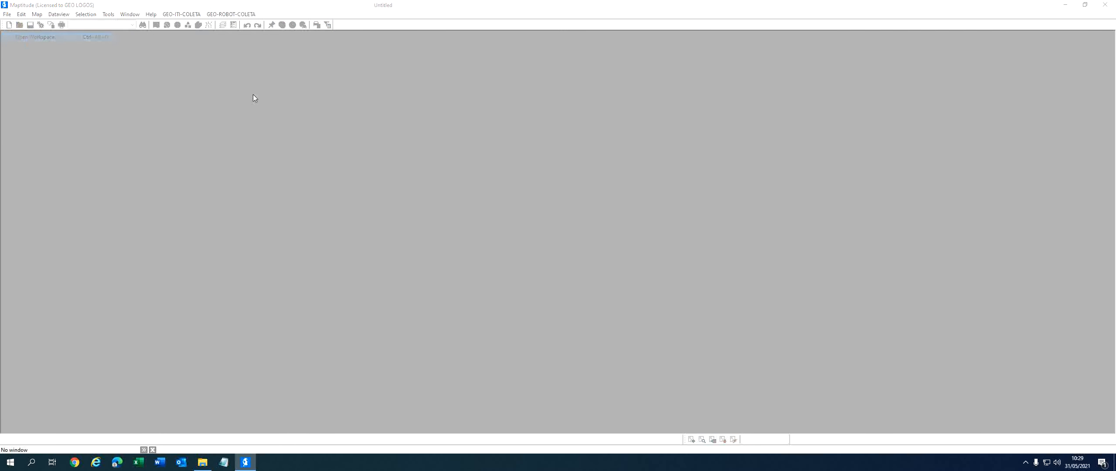
pyautogui.click(551, 138)
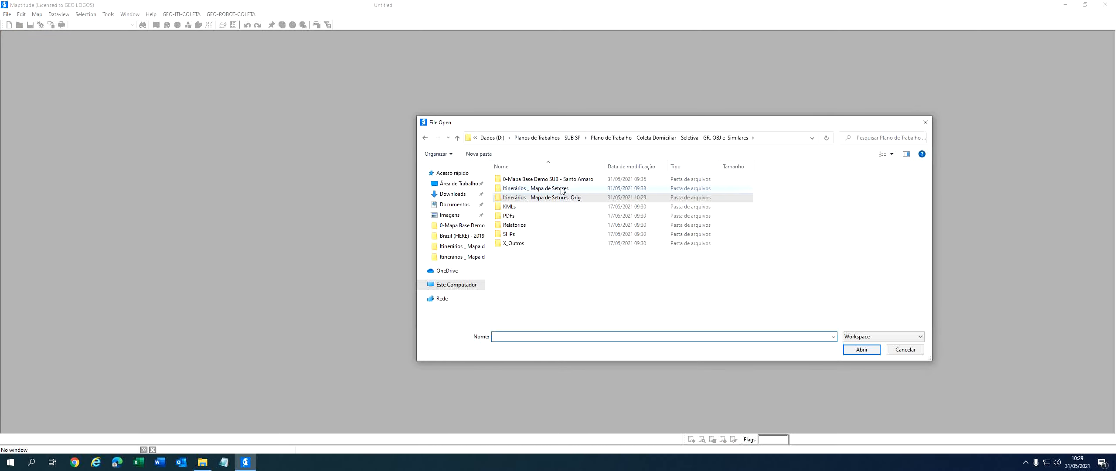
pyautogui.doubleClick(543, 187)
pyautogui.click(543, 181)
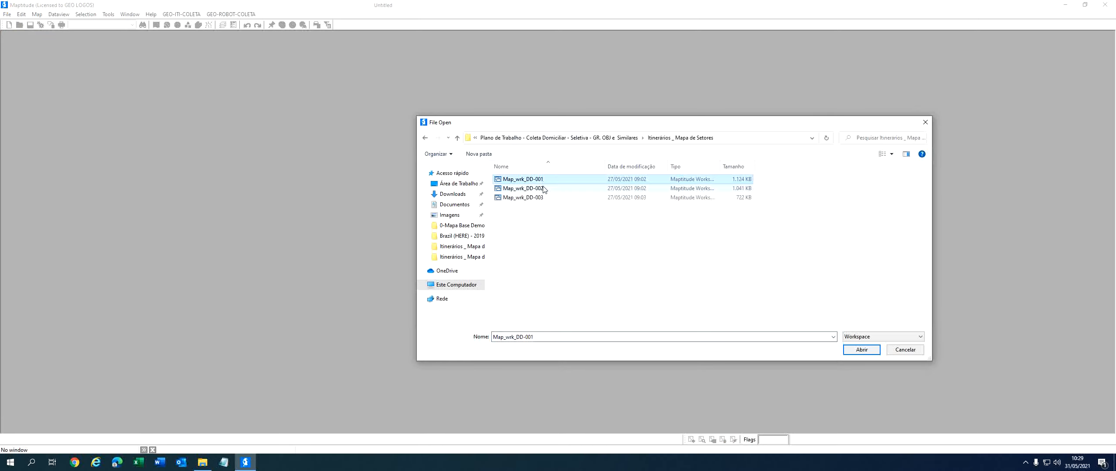
pyautogui.click(858, 352)
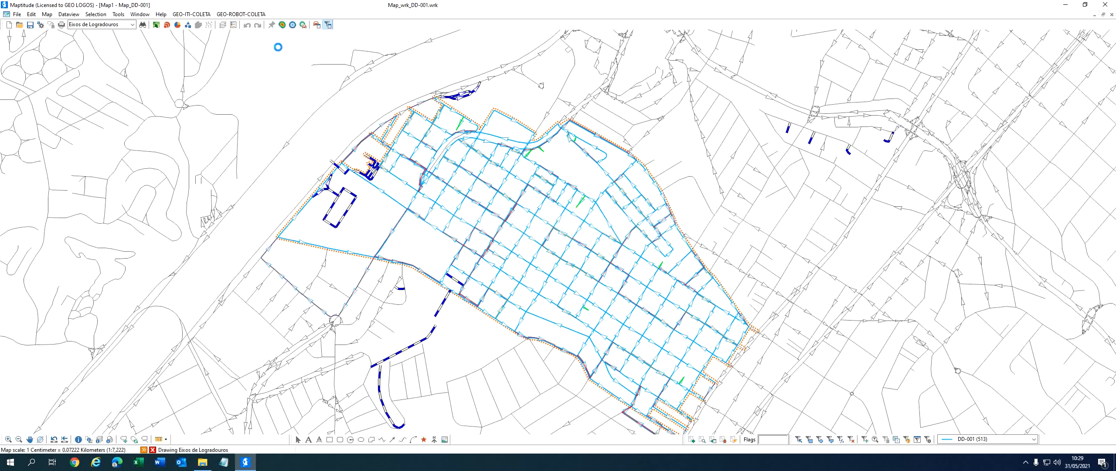
# - Display the street table of the DD-001 itinerary, and close both the table and the itinerary list
pyautogui.click(303, 56)
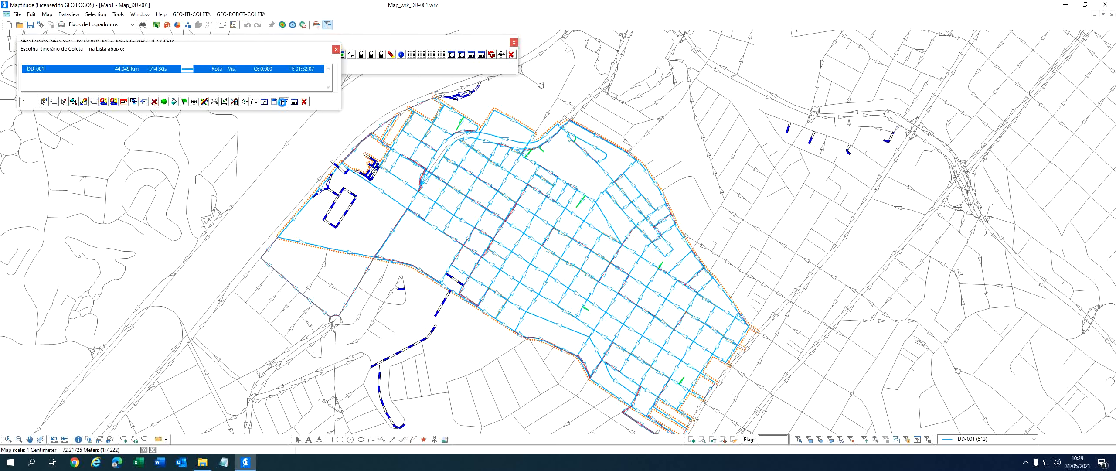
pyautogui.click(283, 101)
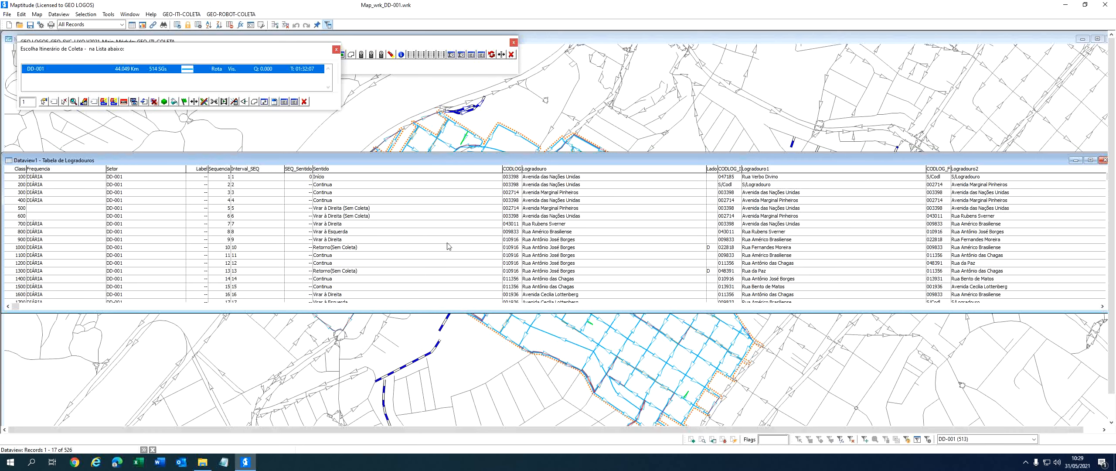
pyautogui.click(1104, 160)
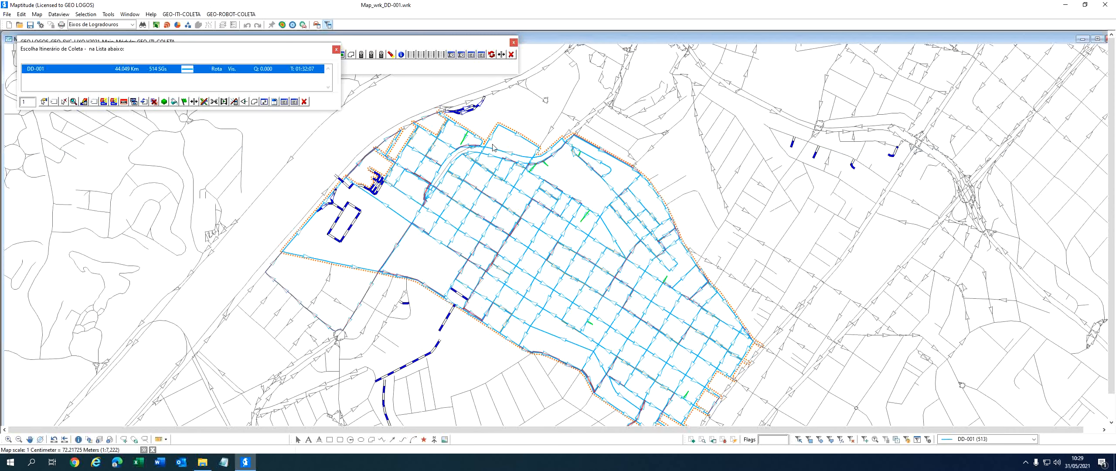
pyautogui.click(302, 103)
# - View the DD-001 sector table (Tabela de Setores) through to its final columns and close it
pyautogui.click(452, 55)
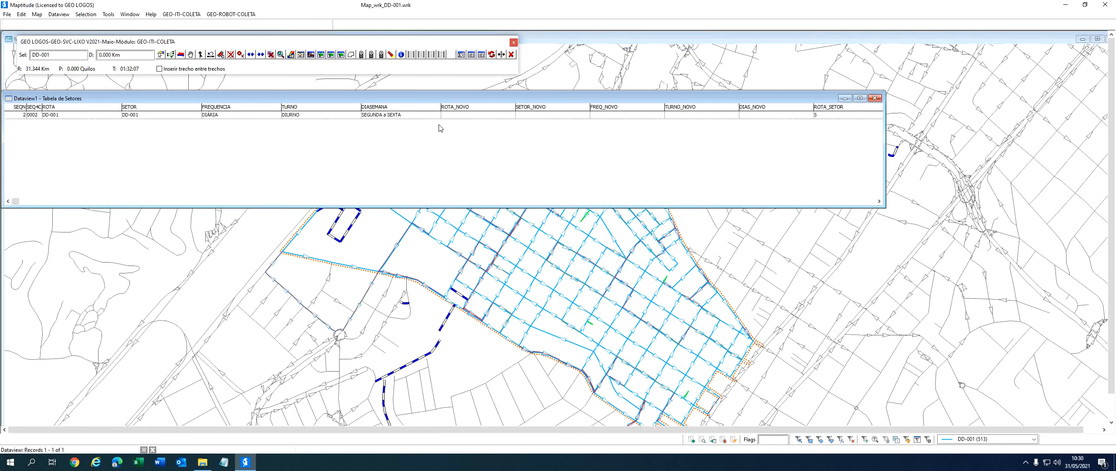
pyautogui.click(862, 202)
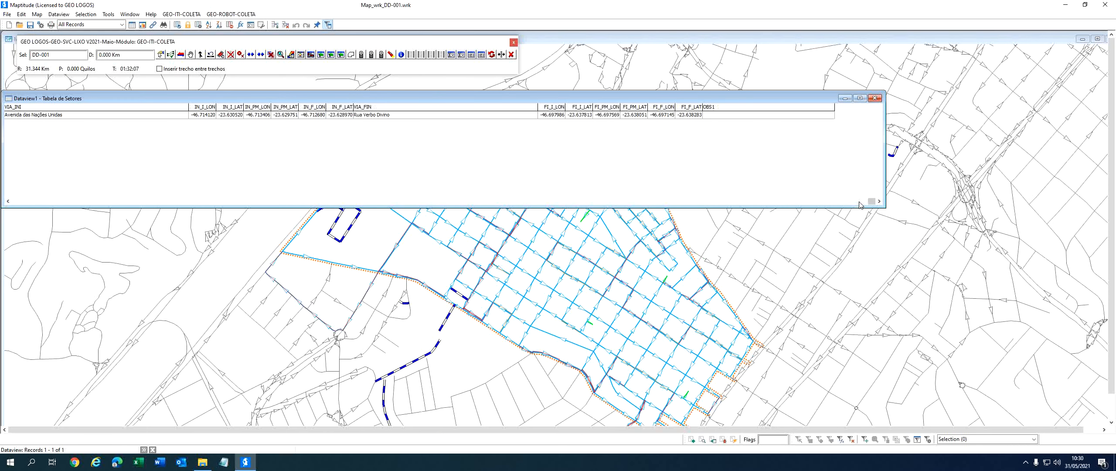
pyautogui.click(874, 98)
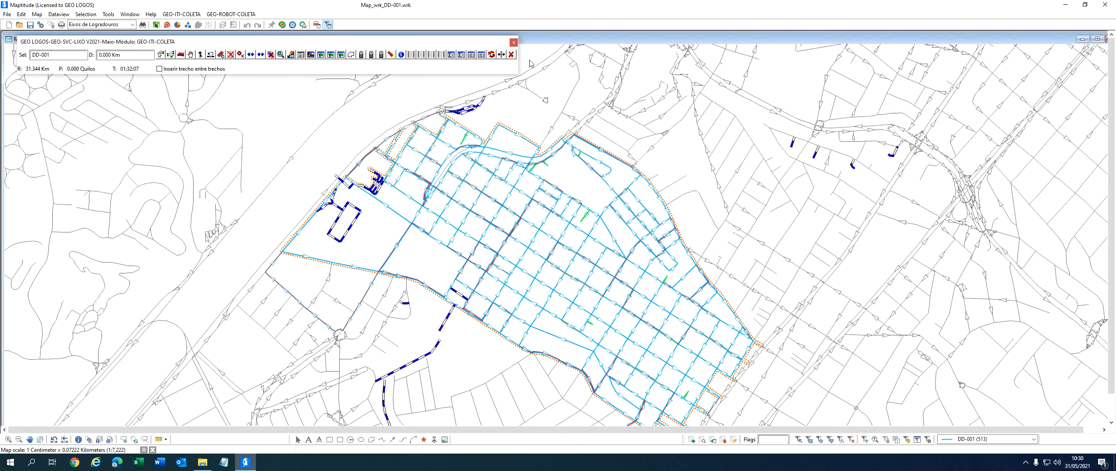
# - Close the GEO-ITI-COLETA tools and the DD-001 map, saving the workspace changes
pyautogui.click(511, 55)
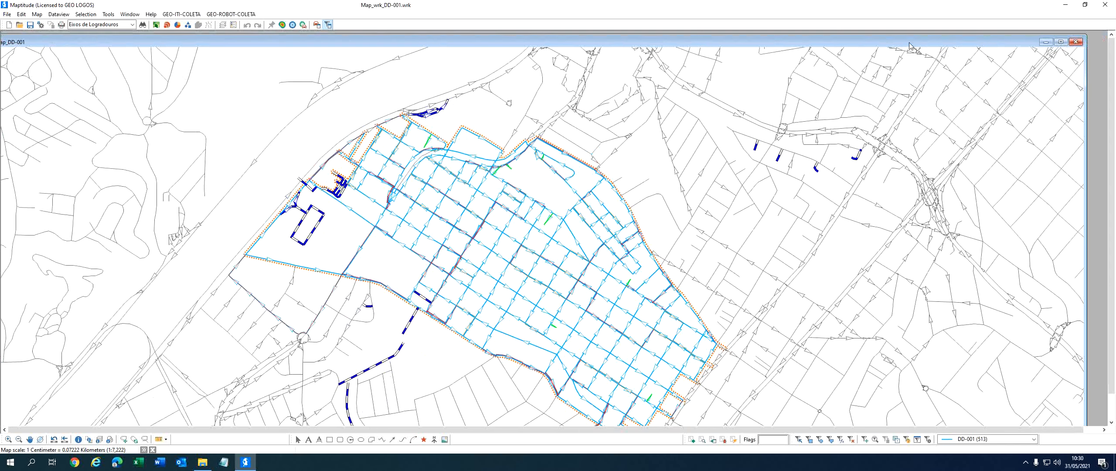
pyautogui.click(1076, 42)
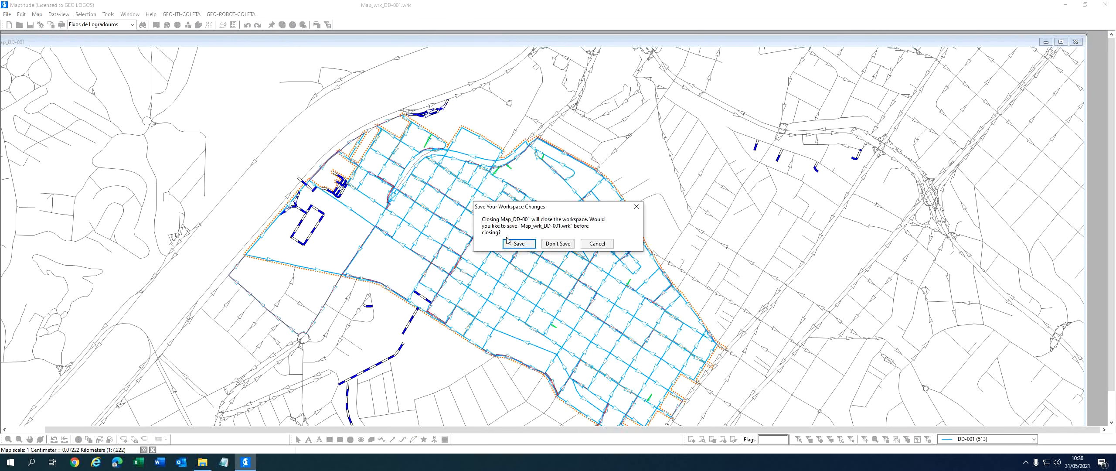
pyautogui.click(508, 242)
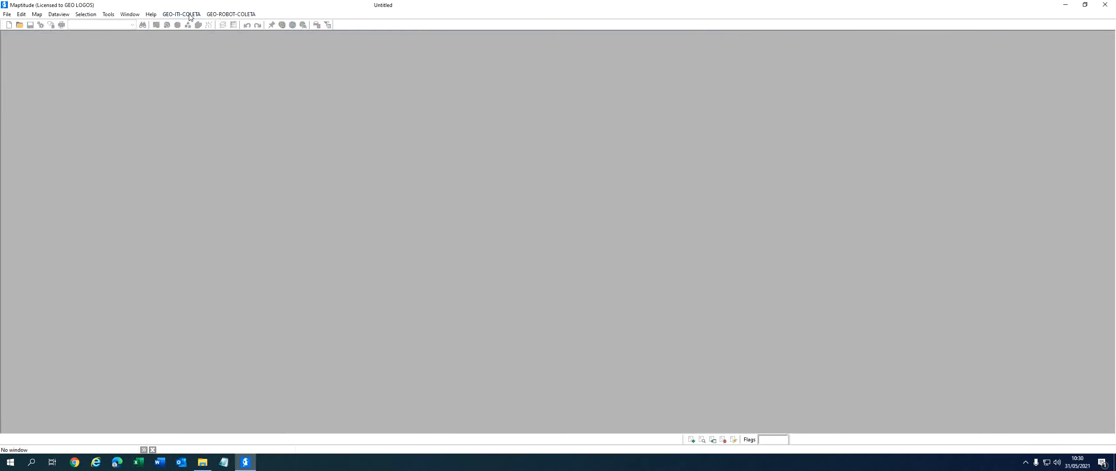
# - Start the multi-map sector totals in GEO-ITI-COLETA with the workspaces Map_wrk_DD-001, Map_wrk_DD-002 and Map_wrk_DD-003
pyautogui.click(189, 15)
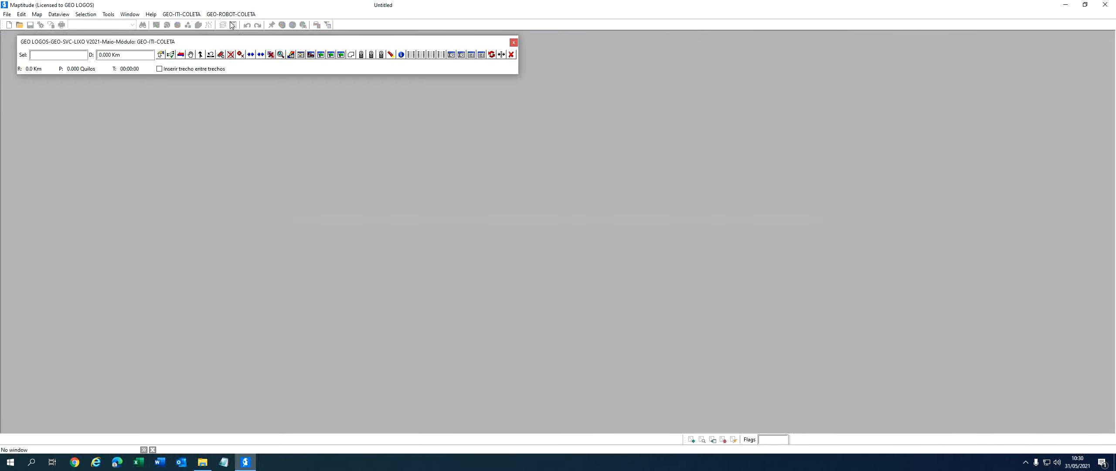
pyautogui.click(461, 55)
pyautogui.click(531, 182)
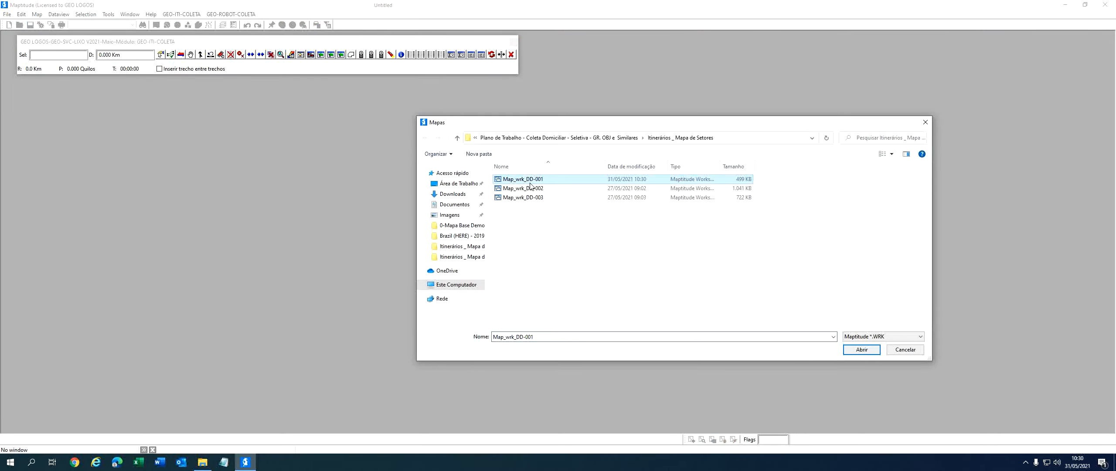
pyautogui.keyDown('ctrl'); pyautogui.click(530, 189); pyautogui.keyUp('ctrl')
pyautogui.keyDown('ctrl'); pyautogui.click(531, 198); pyautogui.keyUp('ctrl')
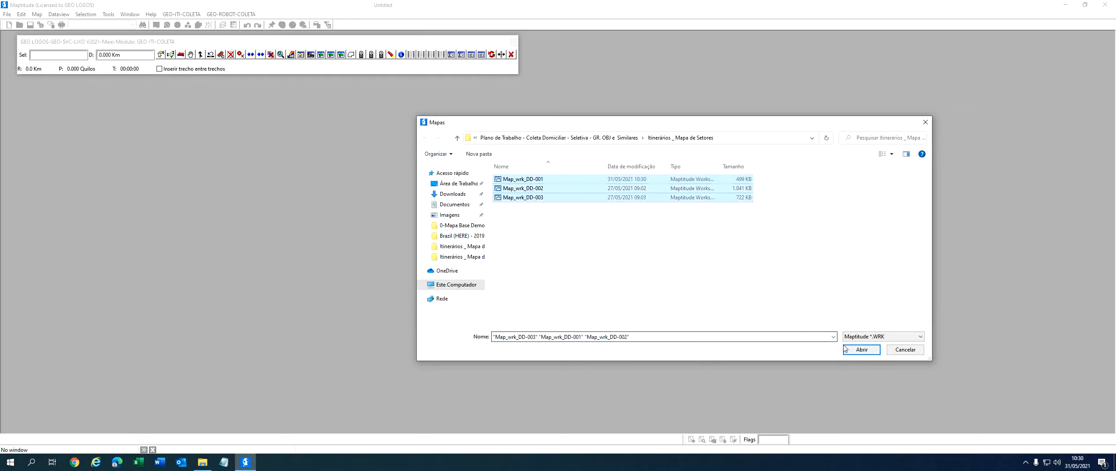
pyautogui.press('Return')
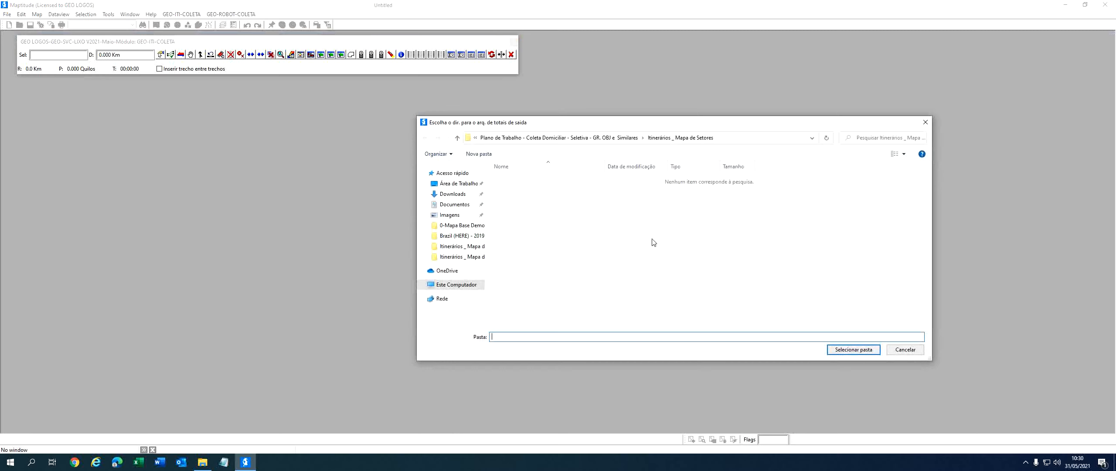
# - Choose the Relatórios folder for the totals output file and move the generated sector table clear of the toolbox
pyautogui.click(614, 141)
pyautogui.doubleClick(515, 225)
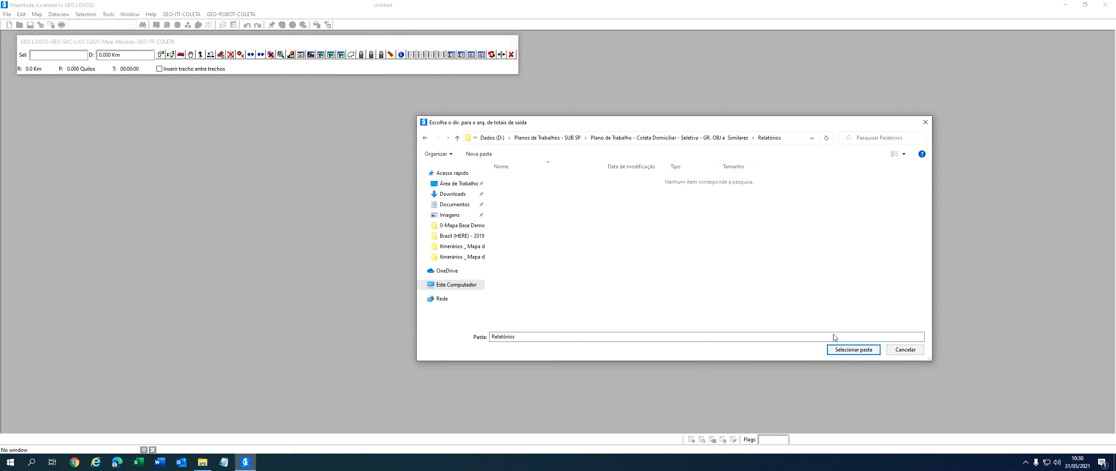
pyautogui.click(851, 349)
pyautogui.moveTo(599, 77); pyautogui.dragTo(644, 172)
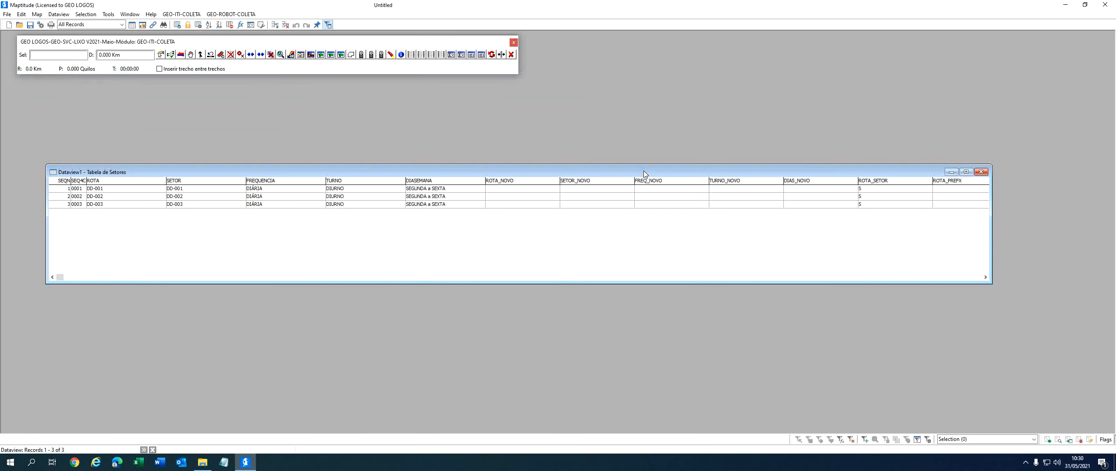
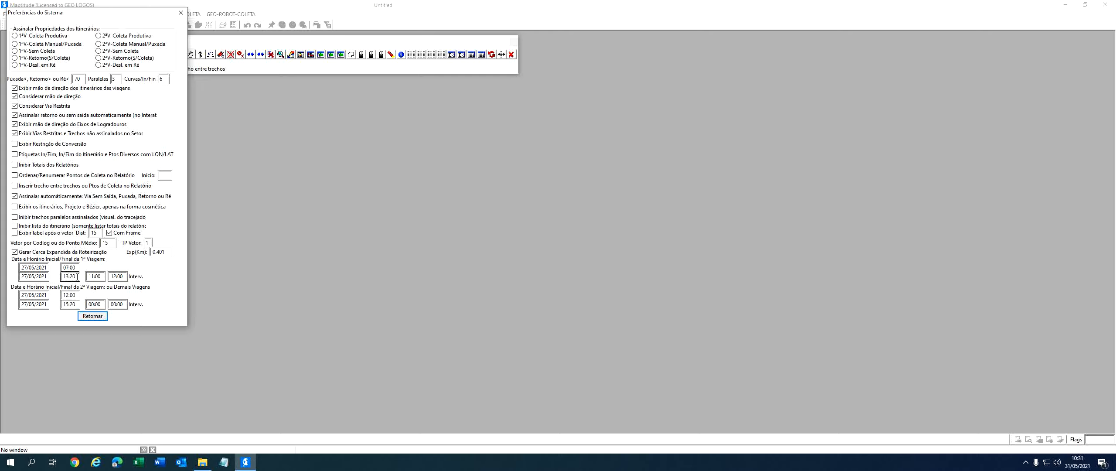
# - Adjust the first trip's end time in the system preferences, set its start and end days to 31, and close the GEO-ITI-COLETA tools
pyautogui.doubleClick(77, 276)
pyautogui.write('1')
pyautogui.moveTo(28, 267); pyautogui.dragTo(9, 269)
pyautogui.write('31')
pyautogui.click(22, 276)
pyautogui.write('31')
pyautogui.click(90, 317)
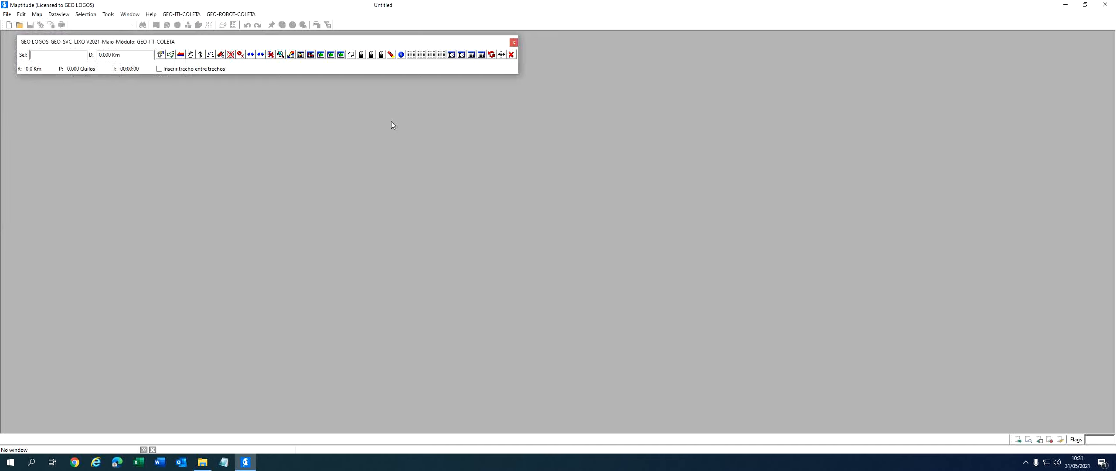
pyautogui.click(512, 55)
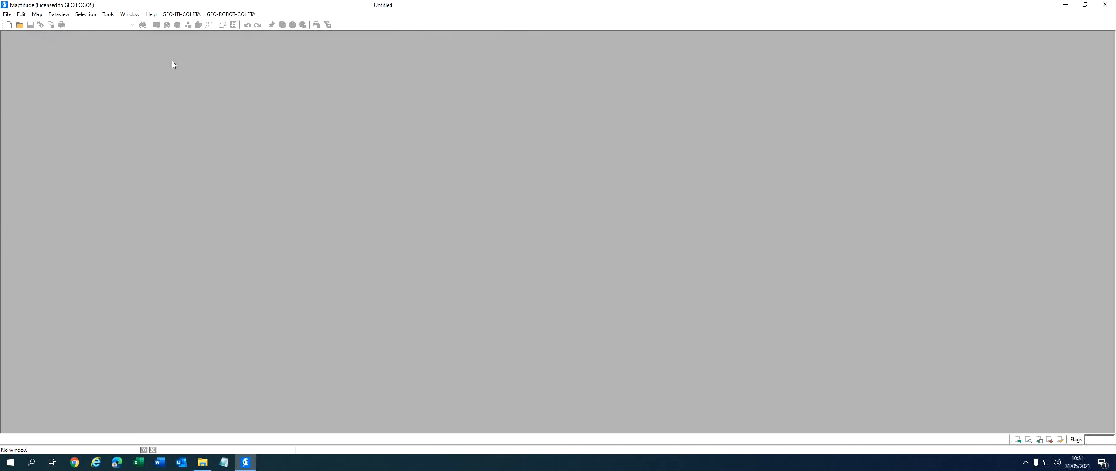
# - Reopen the recent workspace Map_wrk_DD-001.wrk and bring up its collection itinerary list with the GEO-ITI-COLETA tools
pyautogui.click(8, 14)
pyautogui.moveTo(45, 79)
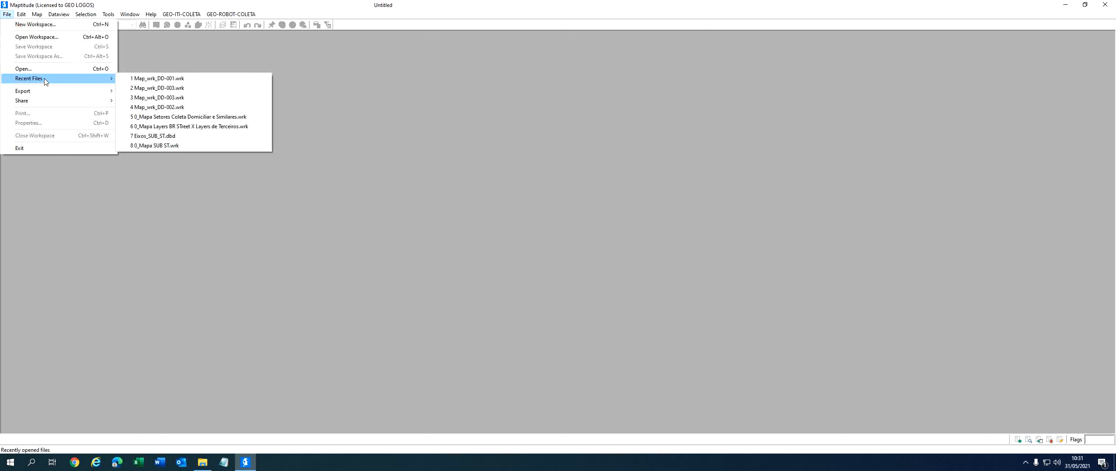
pyautogui.click(166, 79)
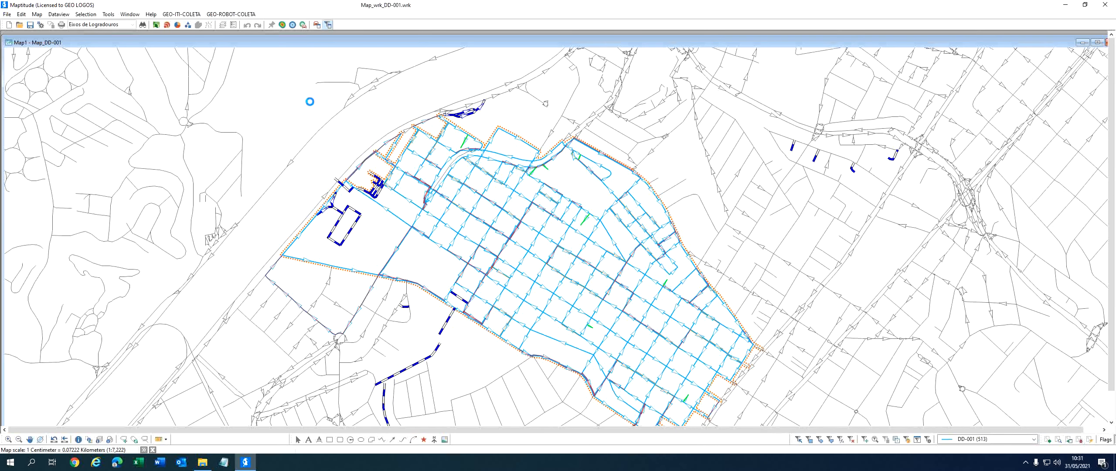
pyautogui.click(188, 14)
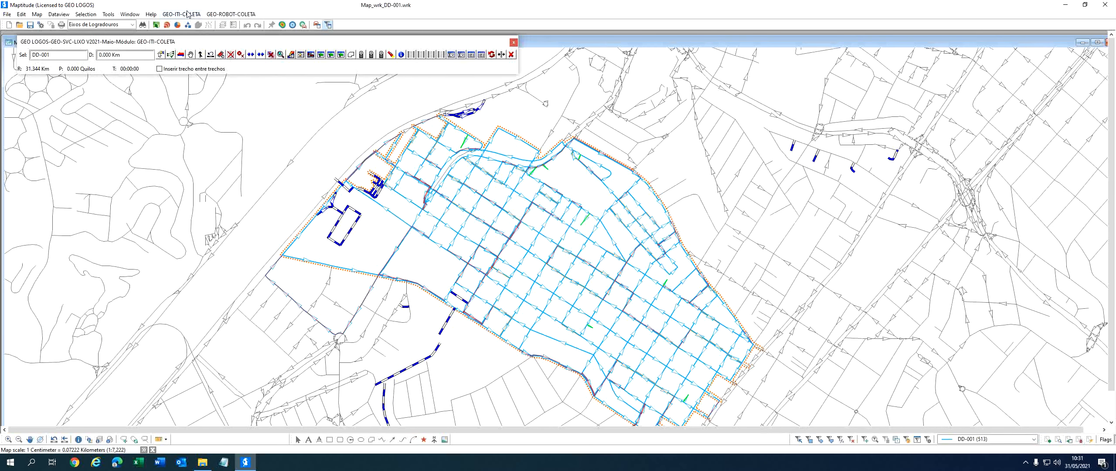
pyautogui.click(301, 55)
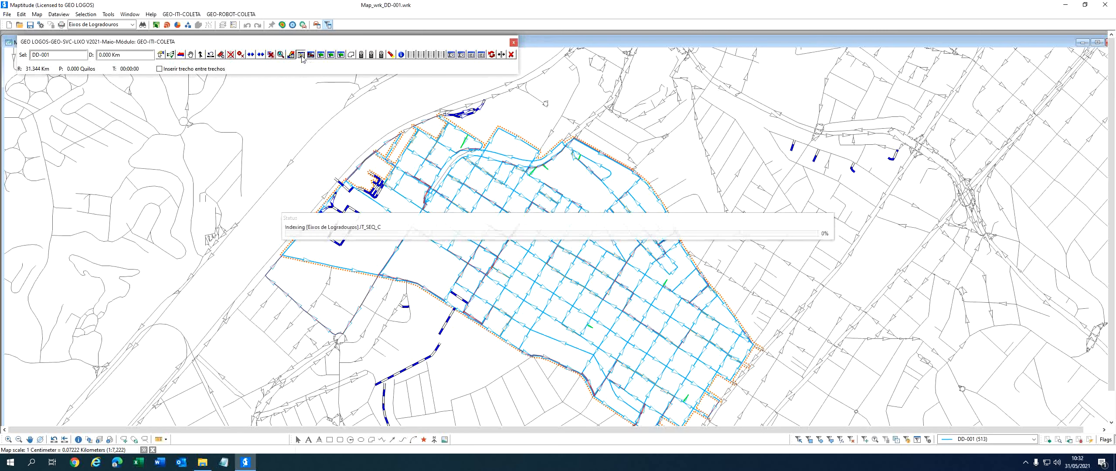
# - Apply the preferred date and time to route DD-001, 31/05/2021 from 07:00 to 15:20, update the trip and leave the route dialog
pyautogui.click(184, 102)
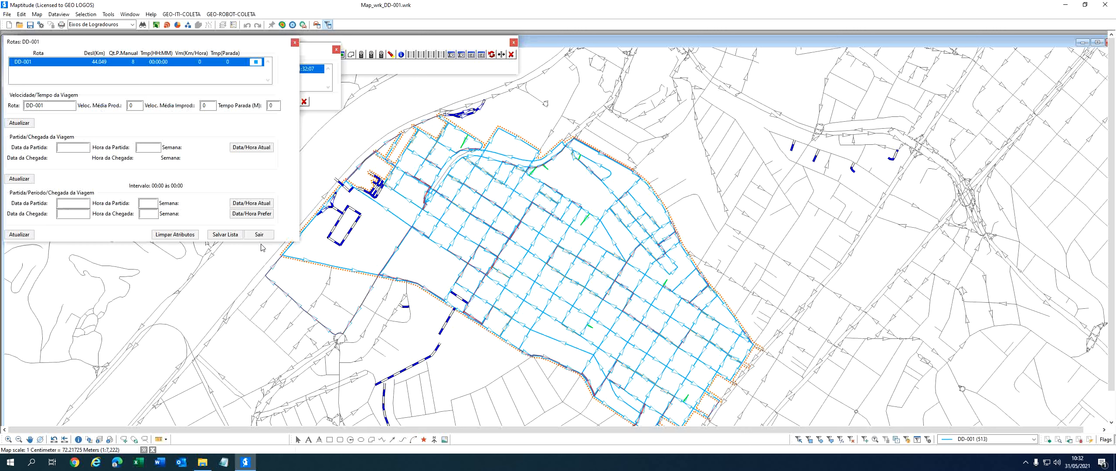
pyautogui.click(253, 213)
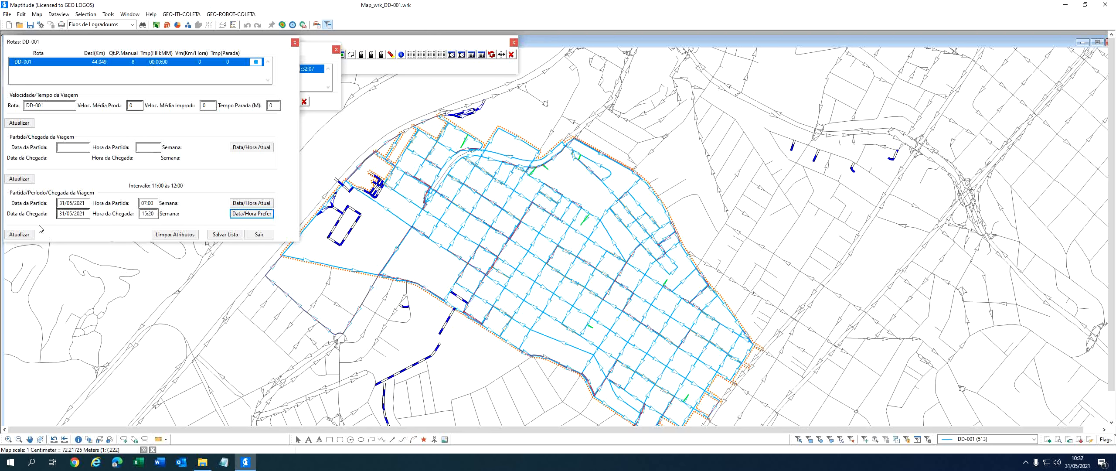
pyautogui.click(26, 234)
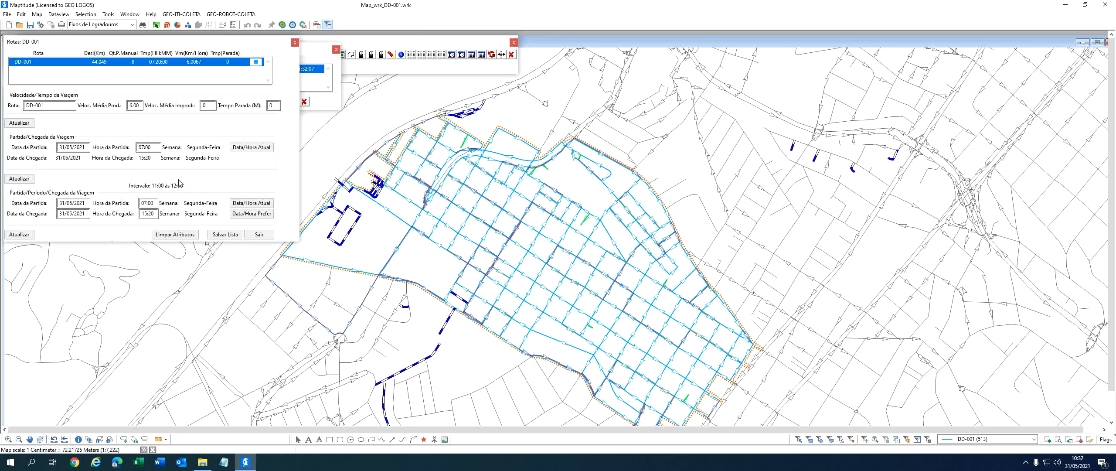
pyautogui.click(261, 234)
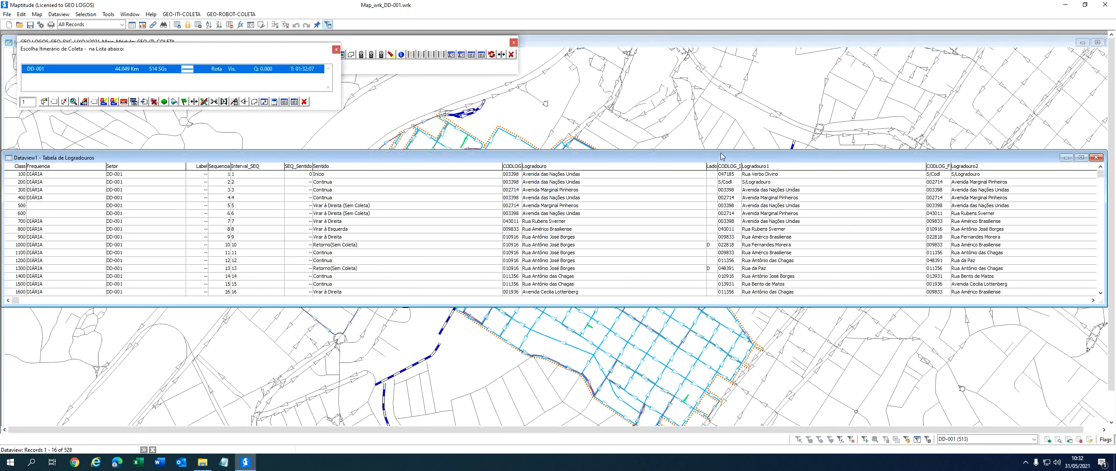
# - Examine the trip date and time columns of the DD-001 street table down to the record with the 11:00 to 12:00 interval
pyautogui.moveTo(722, 155); pyautogui.dragTo(389, 159)
pyautogui.click(813, 300)
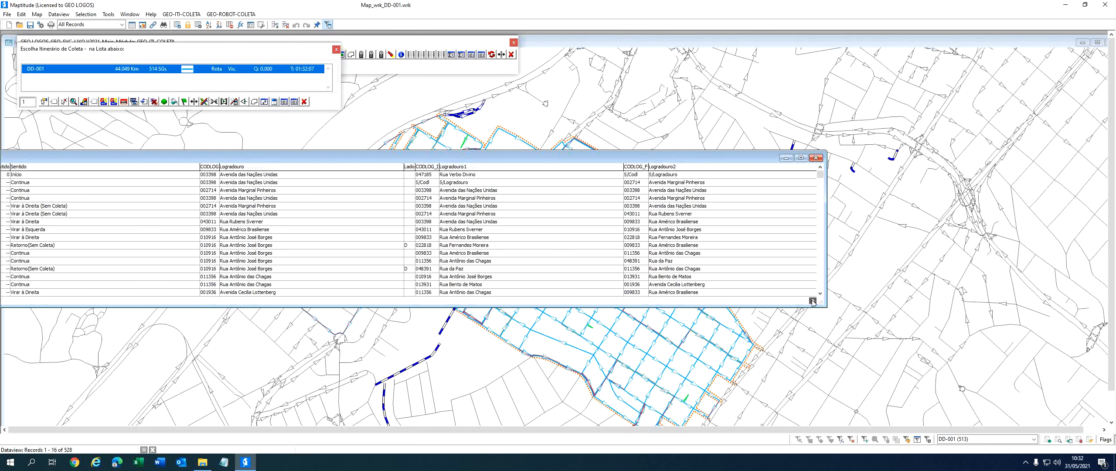
pyautogui.moveTo(813, 301); pyautogui.dragTo(813, 300)
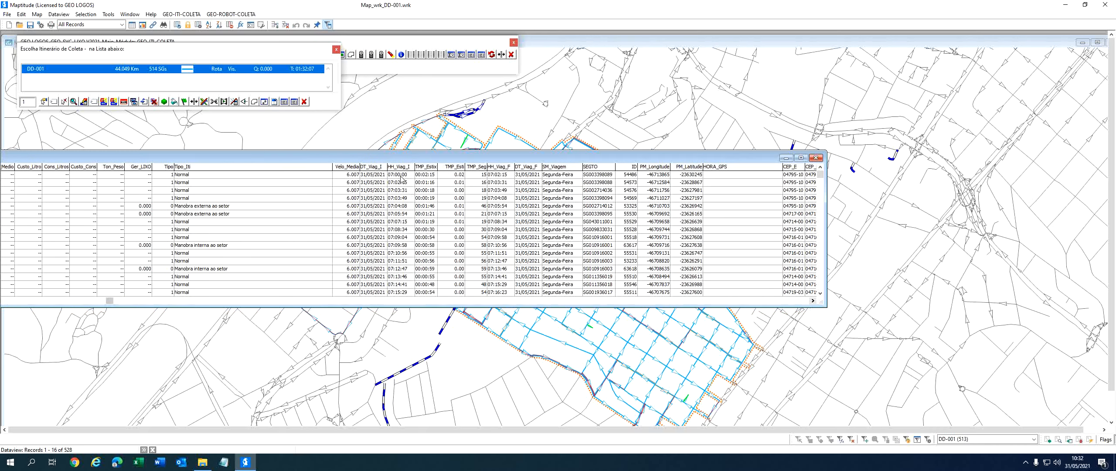
pyautogui.click(822, 284)
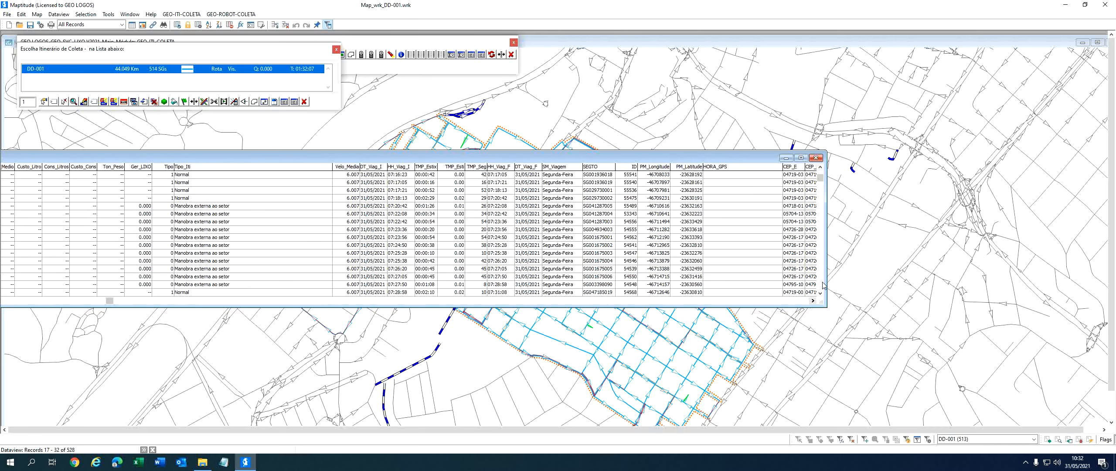
pyautogui.click(823, 285)
pyautogui.click(823, 285)
pyautogui.click(822, 285)
pyautogui.click(823, 285)
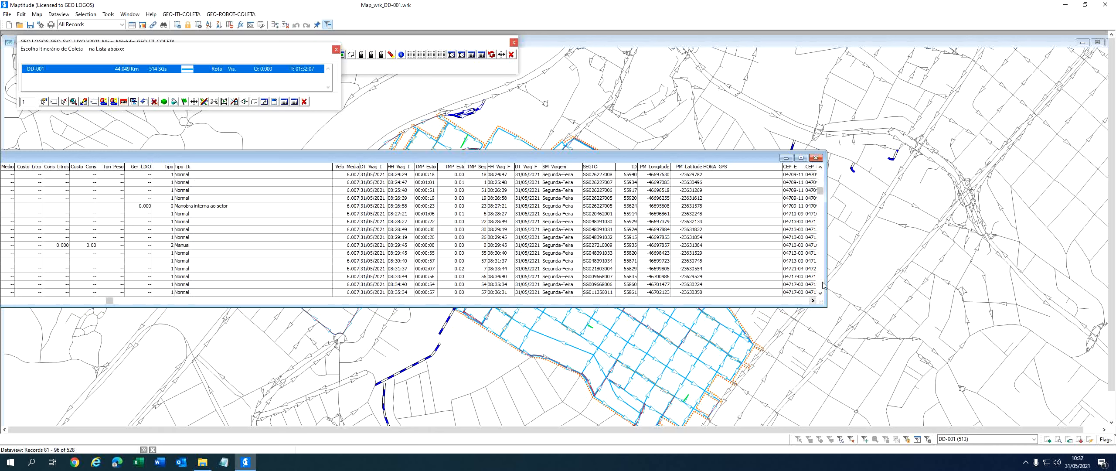
pyautogui.click(823, 285)
pyautogui.click(822, 286)
pyautogui.click(823, 285)
pyautogui.click(823, 285)
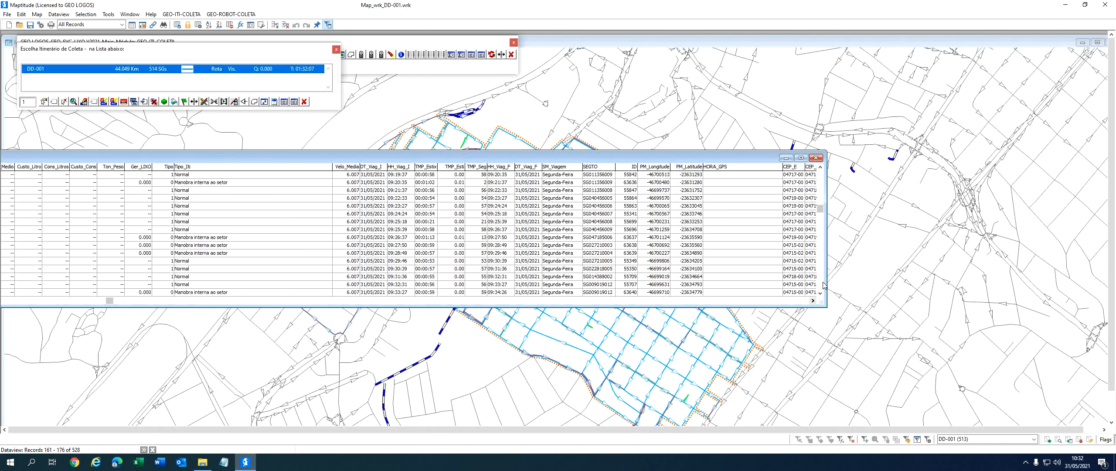
pyautogui.click(823, 285)
pyautogui.click(823, 285)
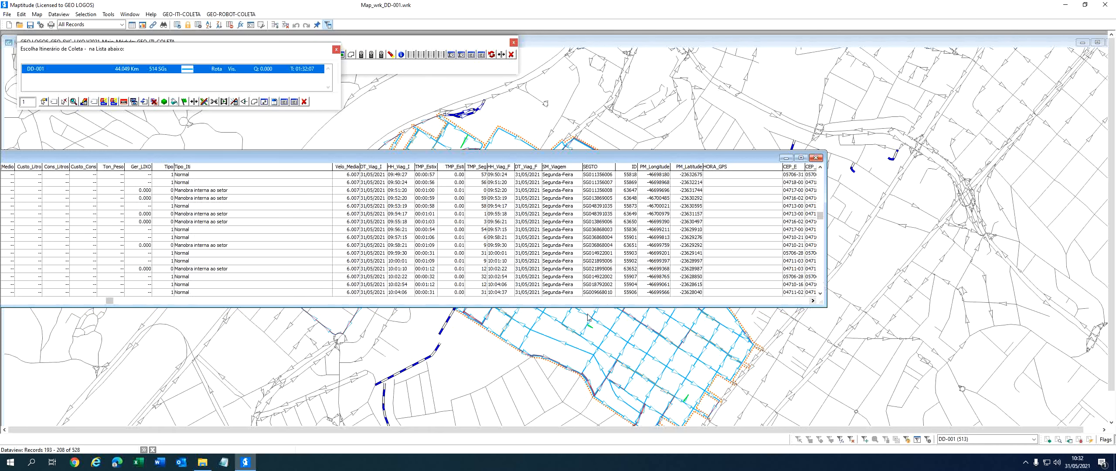
pyautogui.click(392, 276)
pyautogui.click(822, 293)
pyautogui.click(821, 293)
pyautogui.click(821, 293)
pyautogui.click(821, 293)
pyautogui.click(821, 294)
pyautogui.click(821, 293)
pyautogui.click(822, 293)
pyautogui.click(821, 294)
pyautogui.scroll(-10, 822, 293)
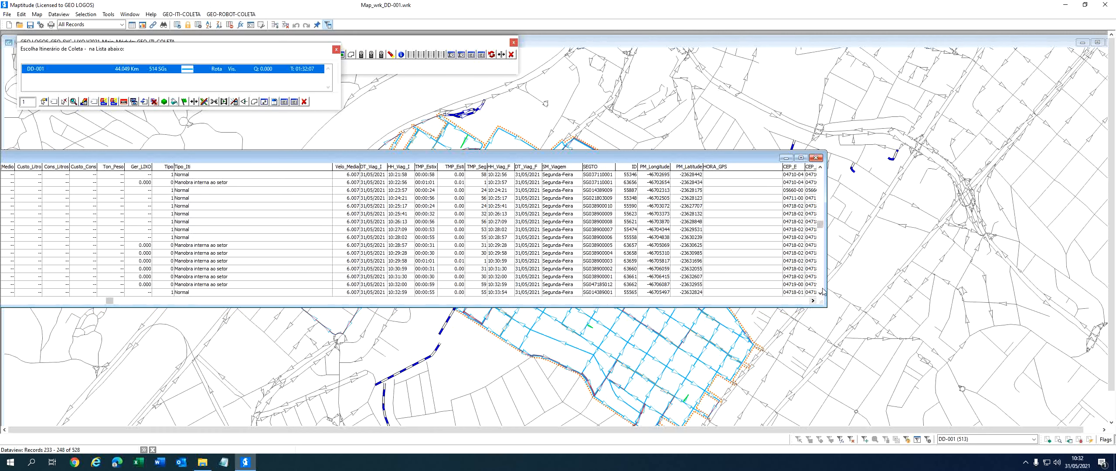
pyautogui.scroll(-16, 822, 290)
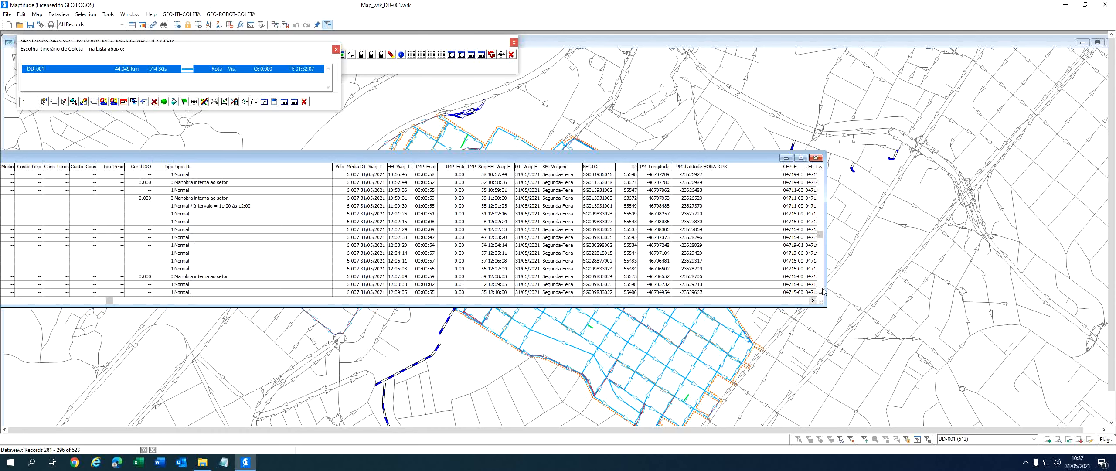
pyautogui.click(262, 206)
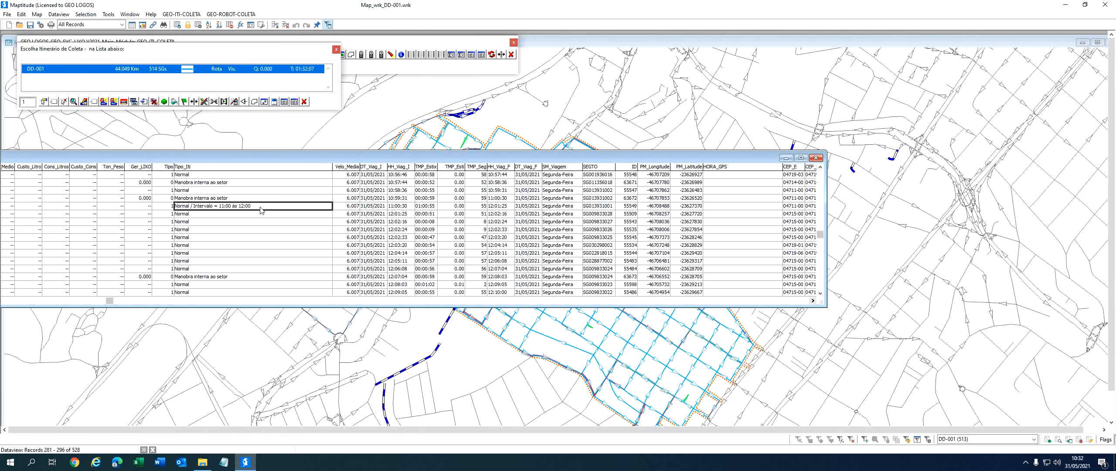
# - Check the end time of the last DD-001 segment in the table against the arrival time in the route dialog
pyautogui.scroll(-20, 818, 284)
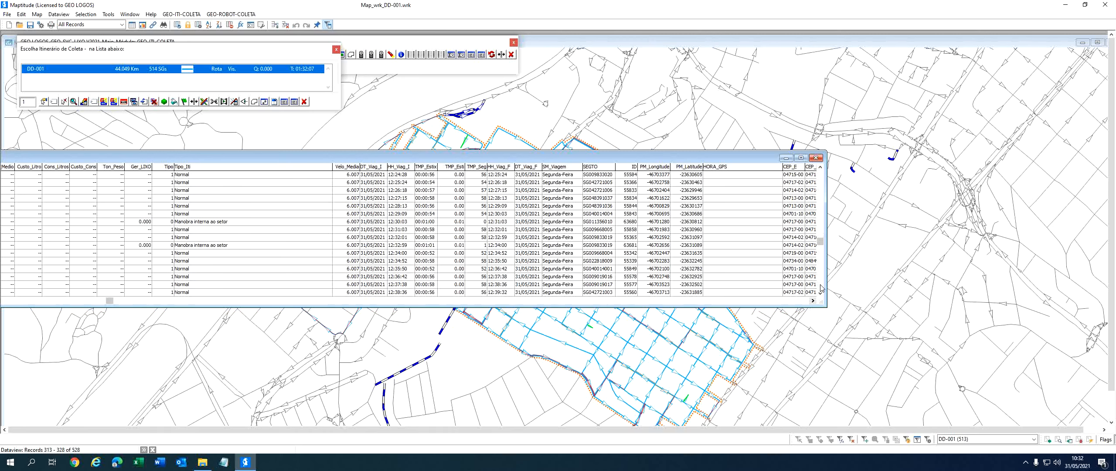
pyautogui.scroll(-20, 822, 288)
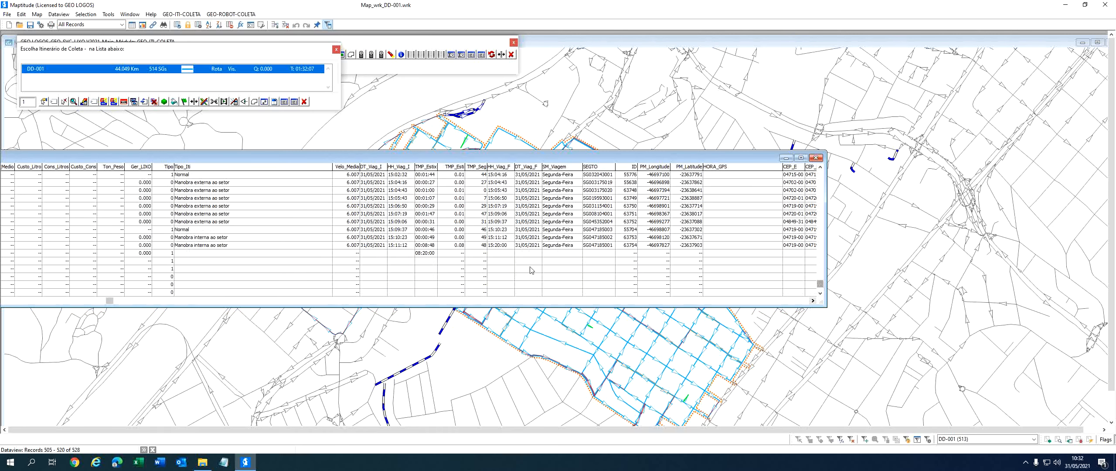
pyautogui.click(498, 246)
pyautogui.click(185, 102)
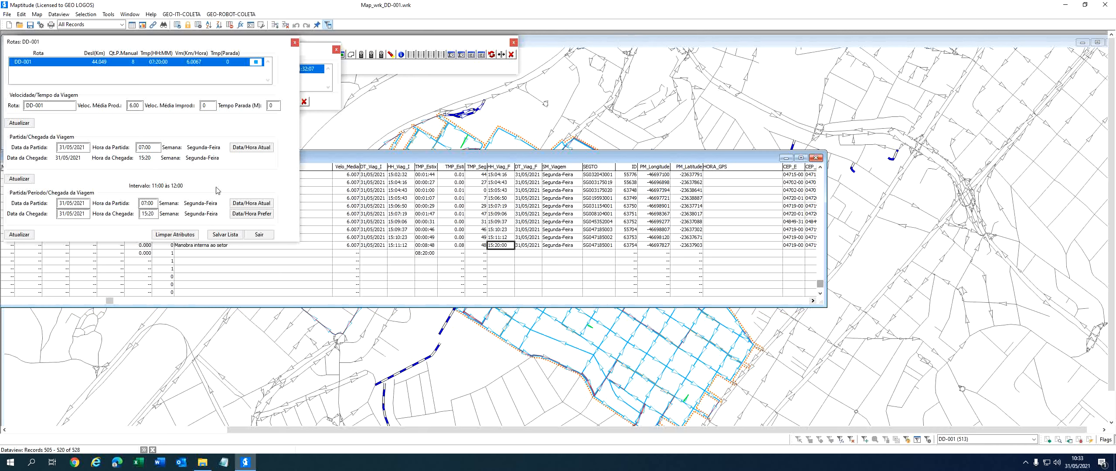
pyautogui.click(259, 235)
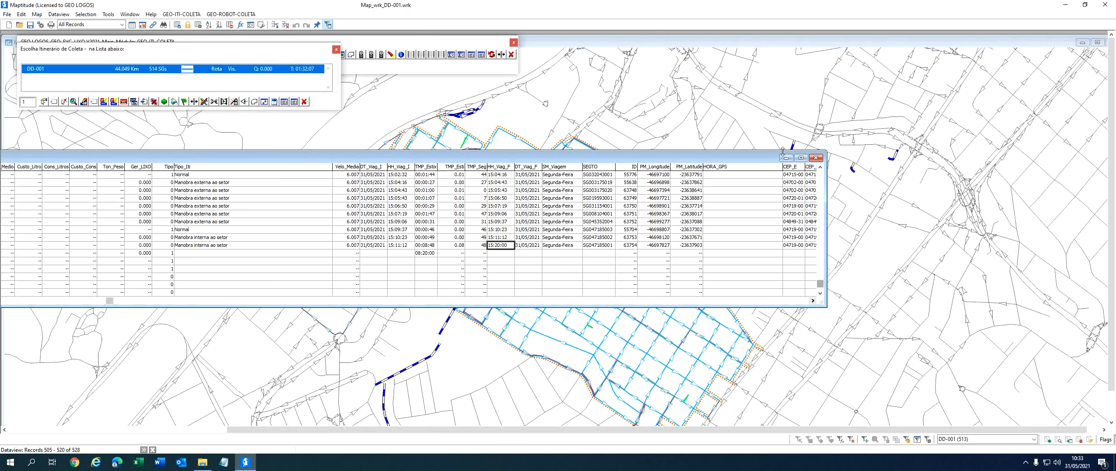
# - Close the street table, the itinerary list, the GEO-ITI-COLETA tools and the DD-001 map, saving the workspace changes
pyautogui.click(817, 158)
pyautogui.click(304, 102)
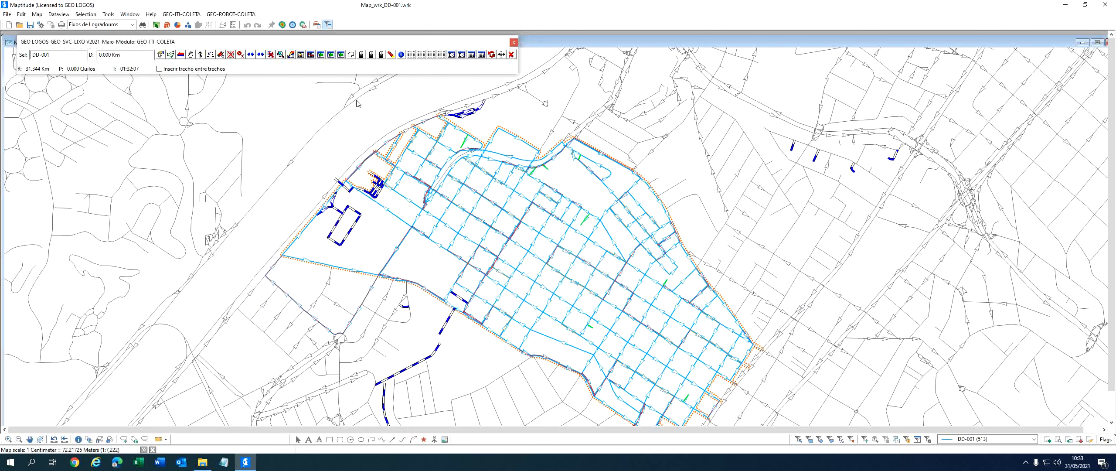
pyautogui.click(511, 55)
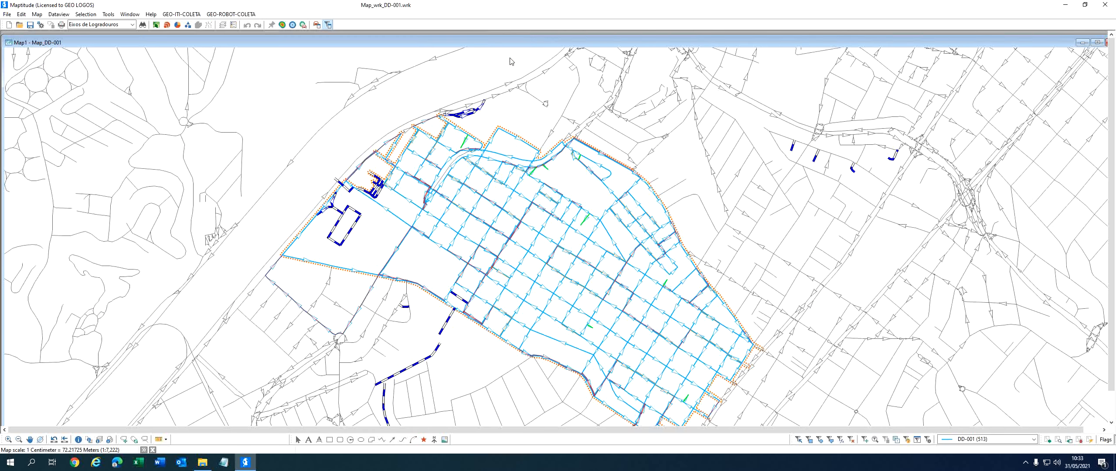
pyautogui.doubleClick(1057, 39)
pyautogui.click(1050, 50)
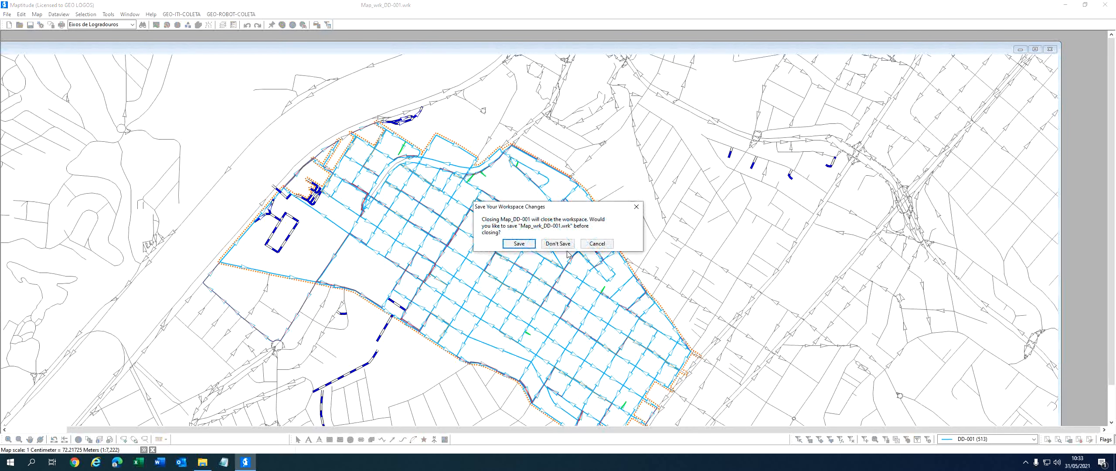
pyautogui.click(523, 243)
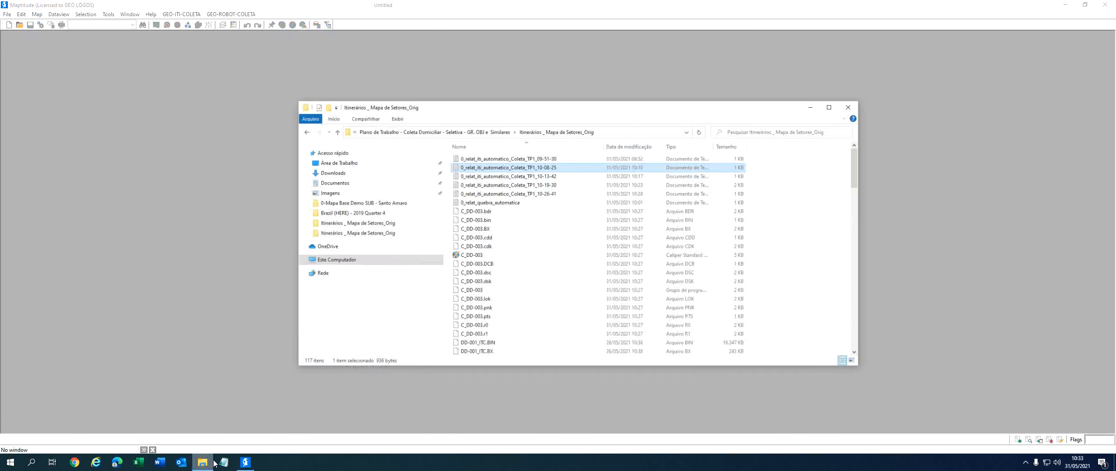
# - Look up the sector totals file in the Relatórios folder in File Explorer, then minimize the window
pyautogui.click(520, 113)
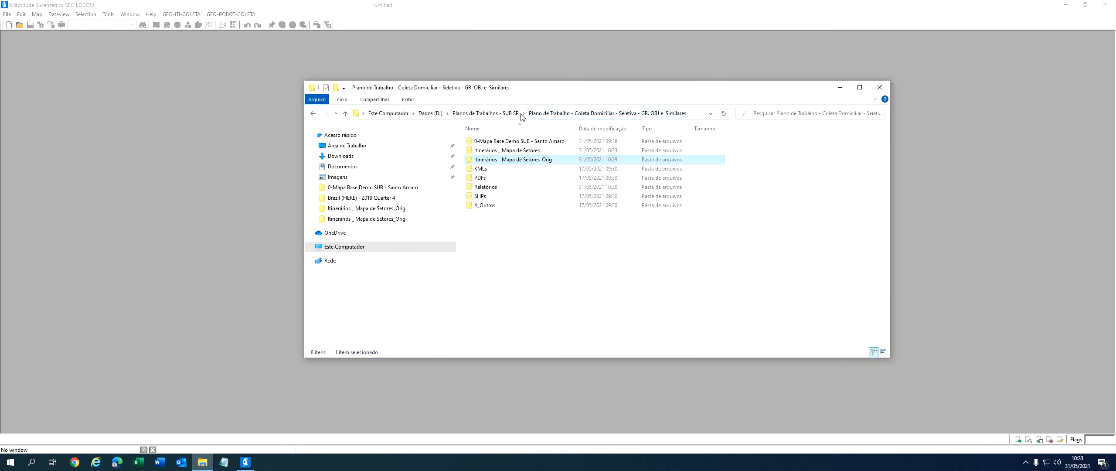
pyautogui.doubleClick(501, 190)
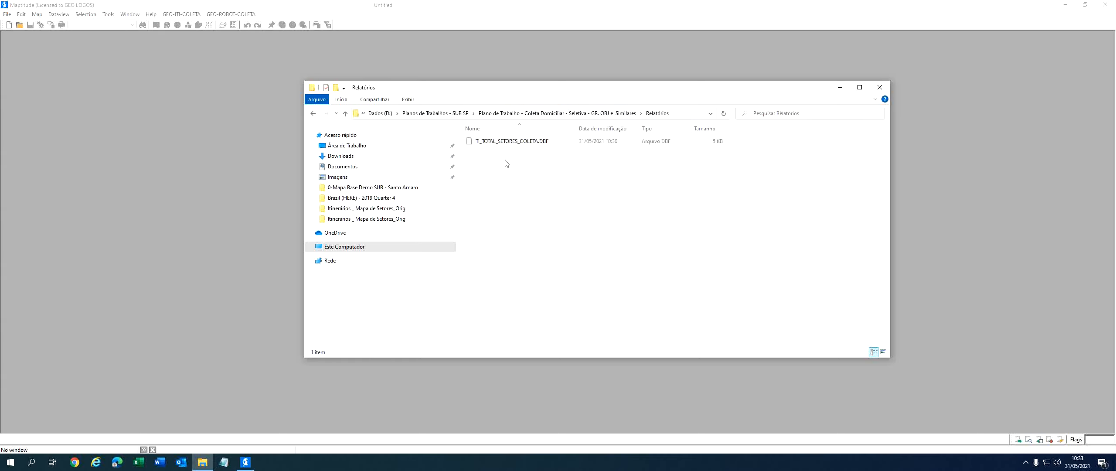
pyautogui.click(840, 89)
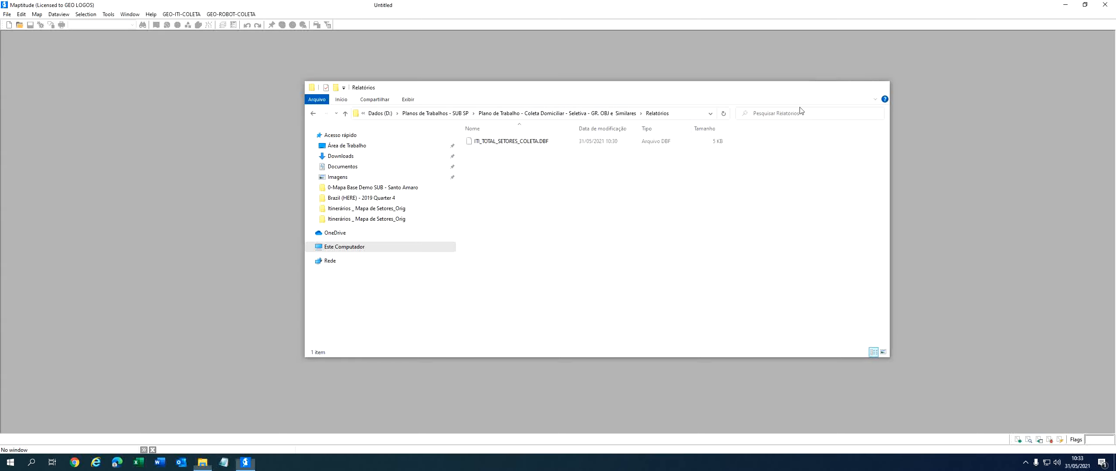
# - Compare the GEO-ROBOT-COLETA toolbox with the GEO-ITI-COLETA toolbox, closing each after viewing it
pyautogui.click(232, 14)
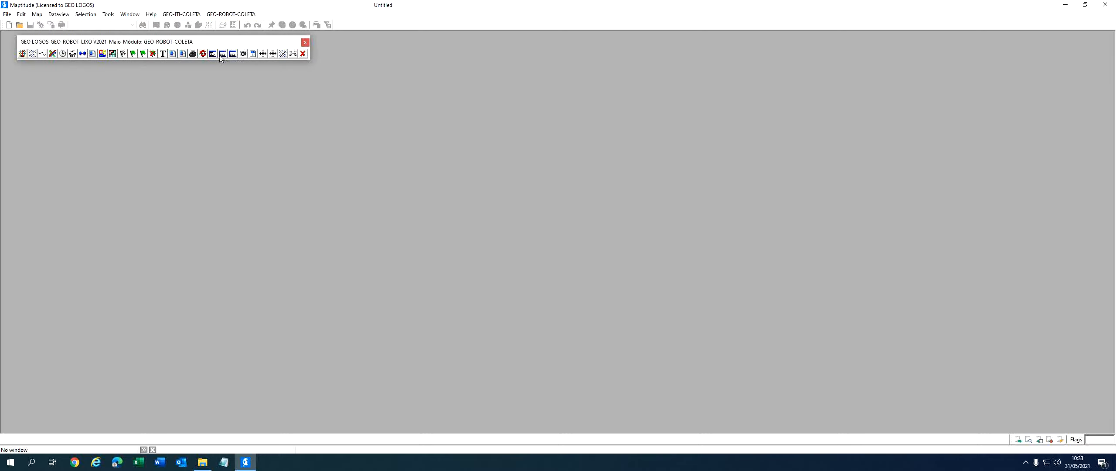
pyautogui.click(301, 54)
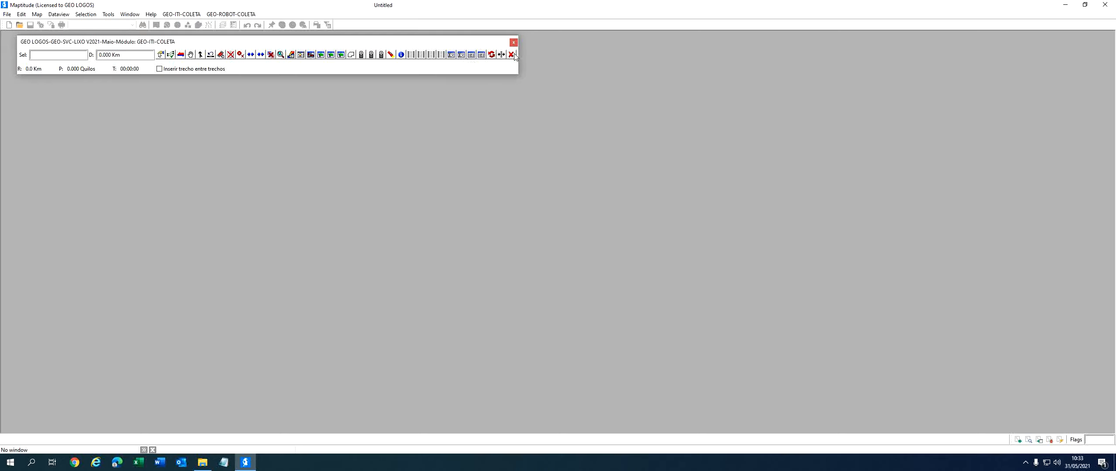
pyautogui.click(513, 54)
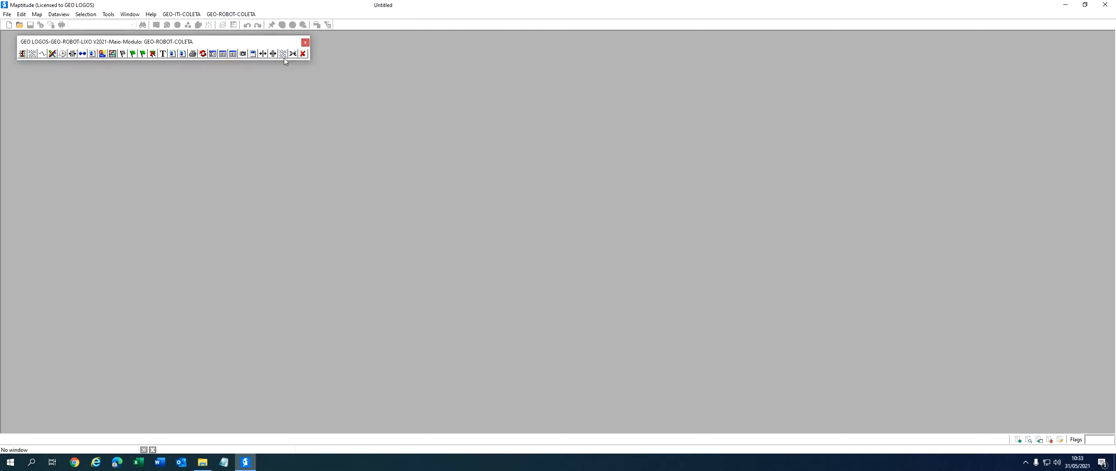
pyautogui.click(223, 54)
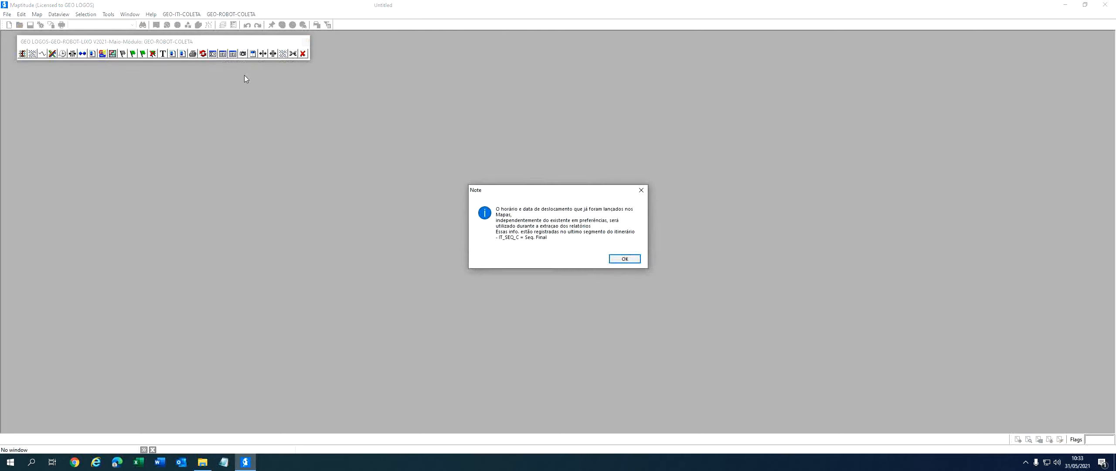
pyautogui.click(624, 259)
pyautogui.click(914, 352)
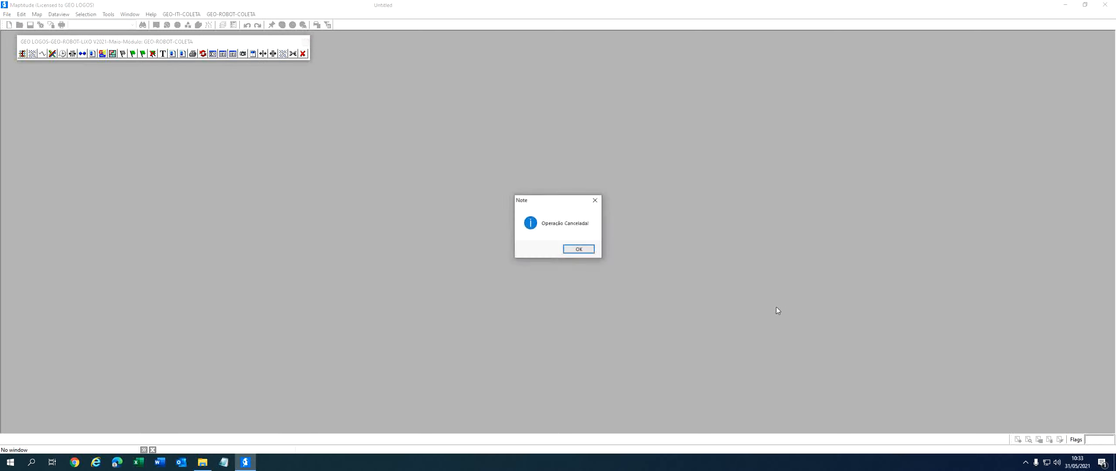
pyautogui.click(580, 250)
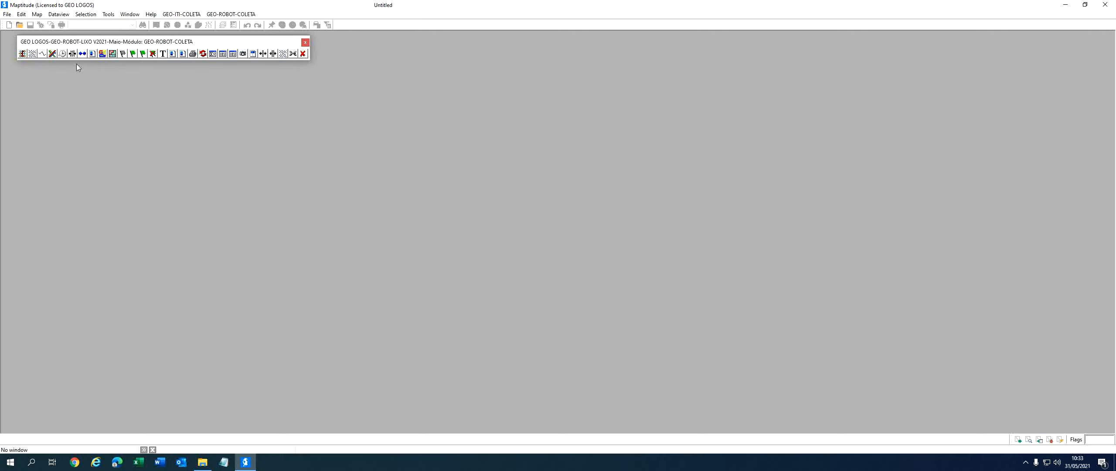
# - Apply the first-trip schedule of 31/05/2021, 07:00 to 15:20, from the system preferences to maps DD-001, DD-002 and DD-003
pyautogui.click(63, 53)
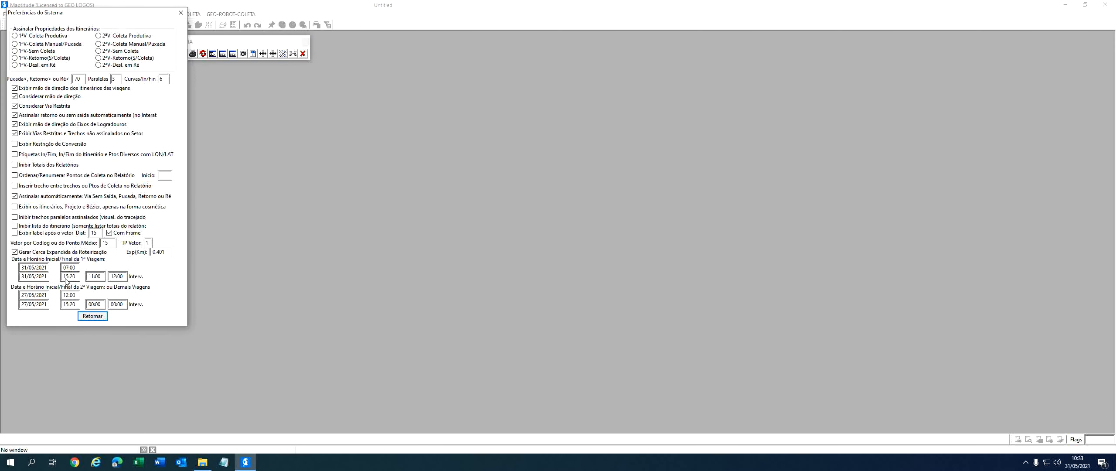
pyautogui.click(102, 319)
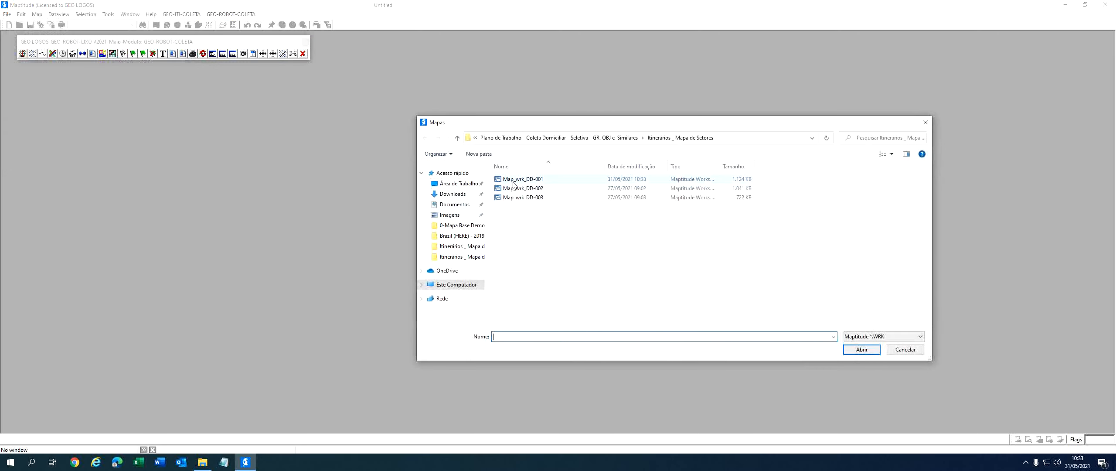
pyautogui.click(513, 184)
pyautogui.keyDown('ctrl'); pyautogui.click(518, 188); pyautogui.keyUp('ctrl')
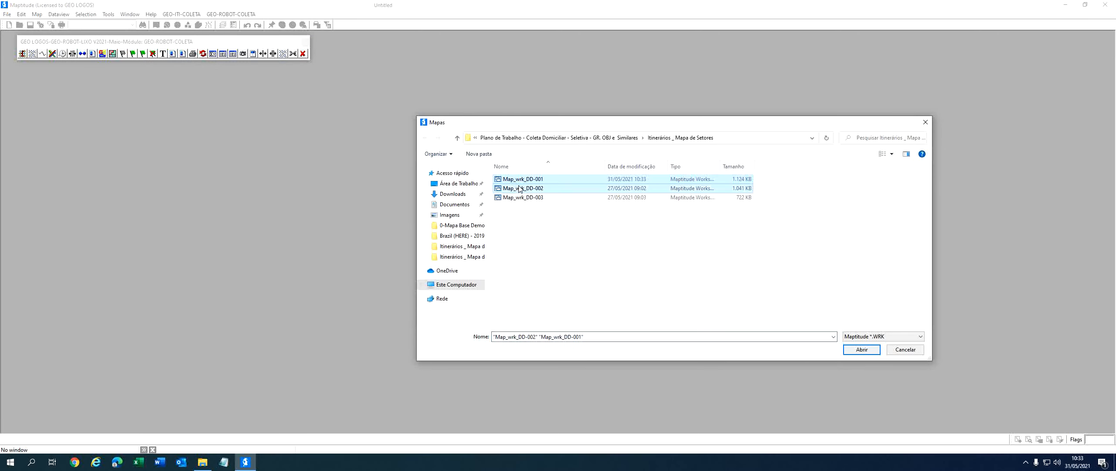
pyautogui.keyDown('ctrl'); pyautogui.click(519, 197); pyautogui.keyUp('ctrl')
pyautogui.click(850, 351)
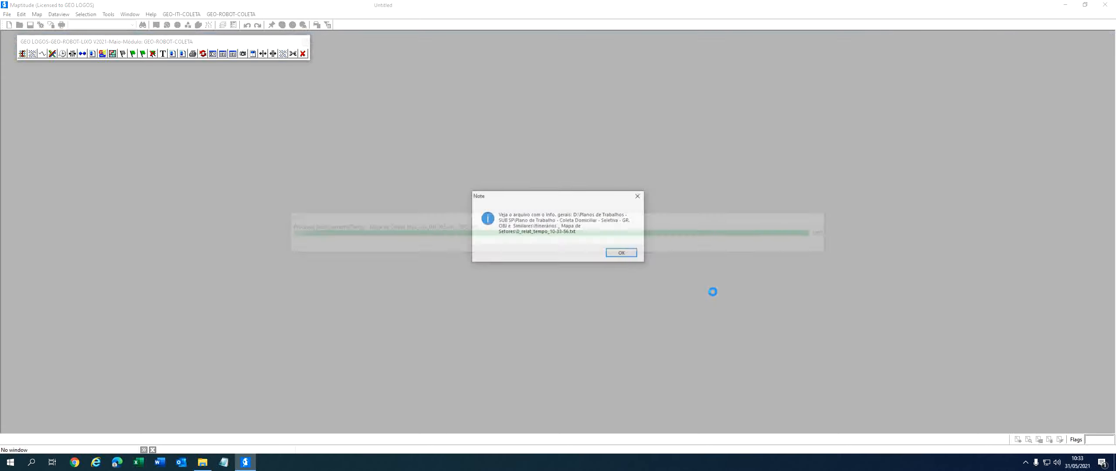
pyautogui.click(626, 255)
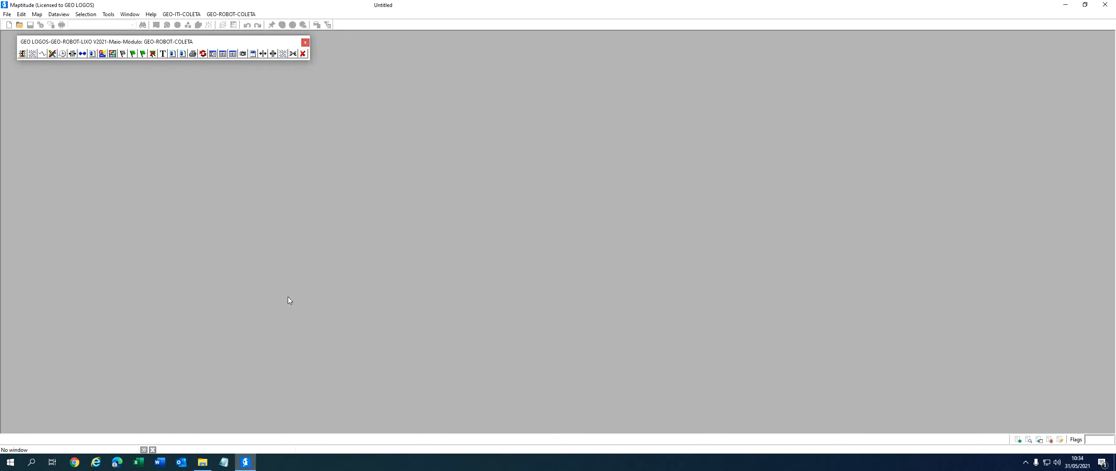
# - Review the 0_relat_tempo_10-33-56 processing report from the Itinerários _ Mapa de Setores folder, then close it and minimize File Explorer
pyautogui.click(203, 462)
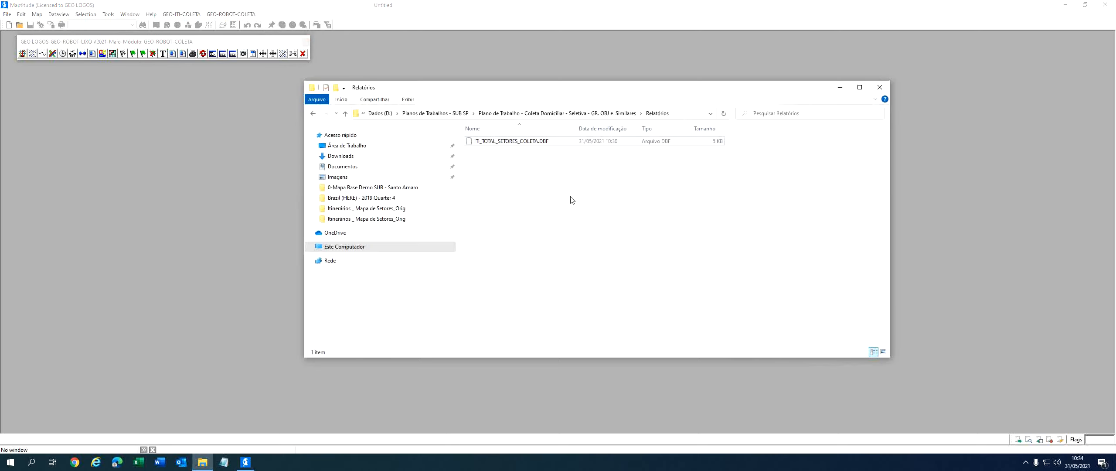
pyautogui.click(549, 115)
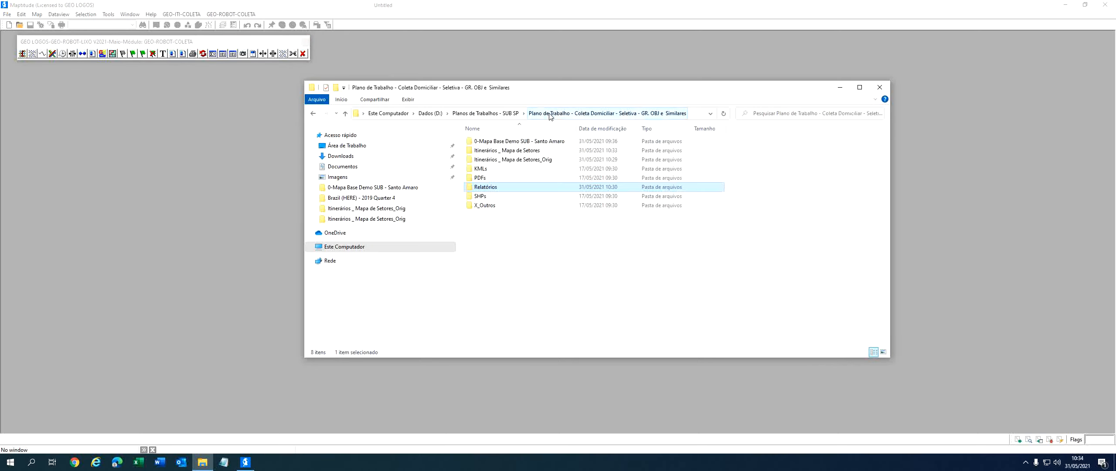
pyautogui.doubleClick(536, 153)
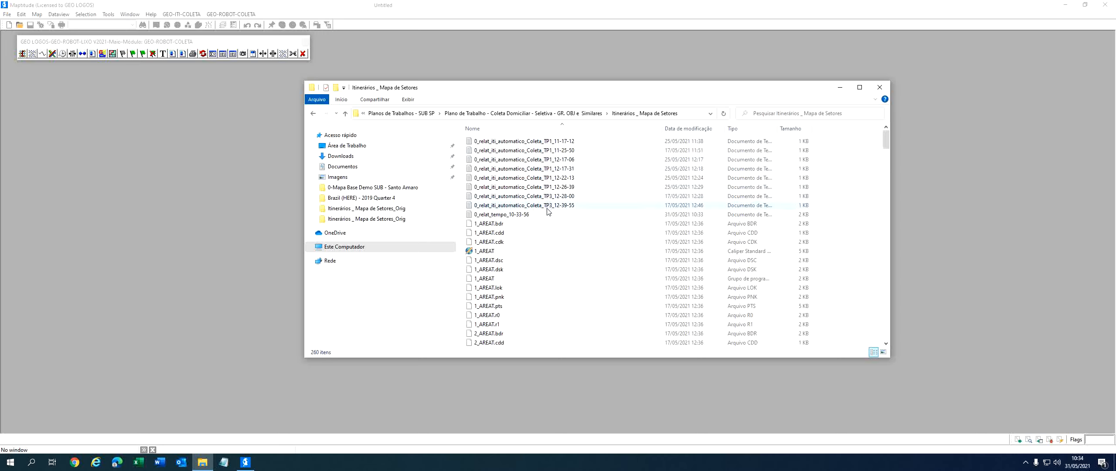
pyautogui.doubleClick(526, 215)
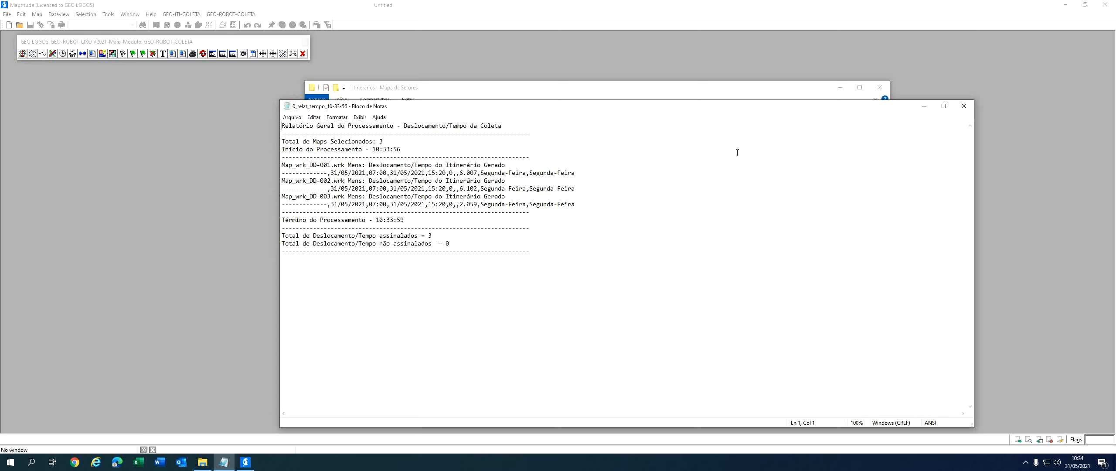
pyautogui.click(964, 106)
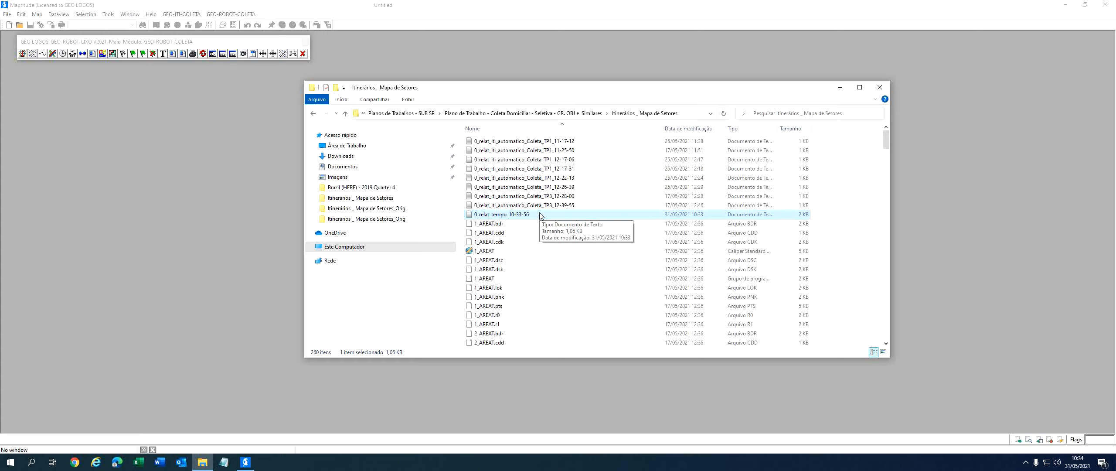
pyautogui.click(840, 87)
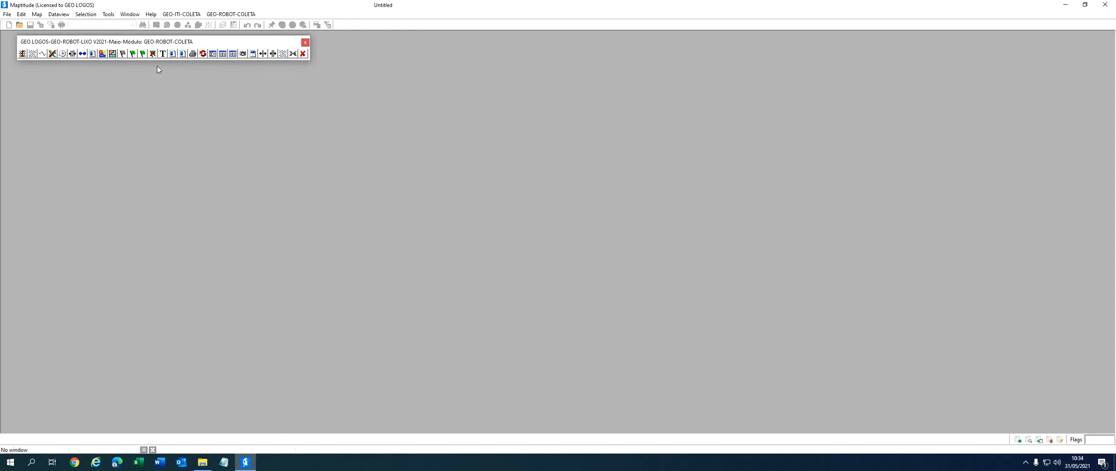
# - Generate the itinerary segment reports for maps DD-001, DD-002 and DD-003, with Relatórios as the output folder
pyautogui.click(223, 54)
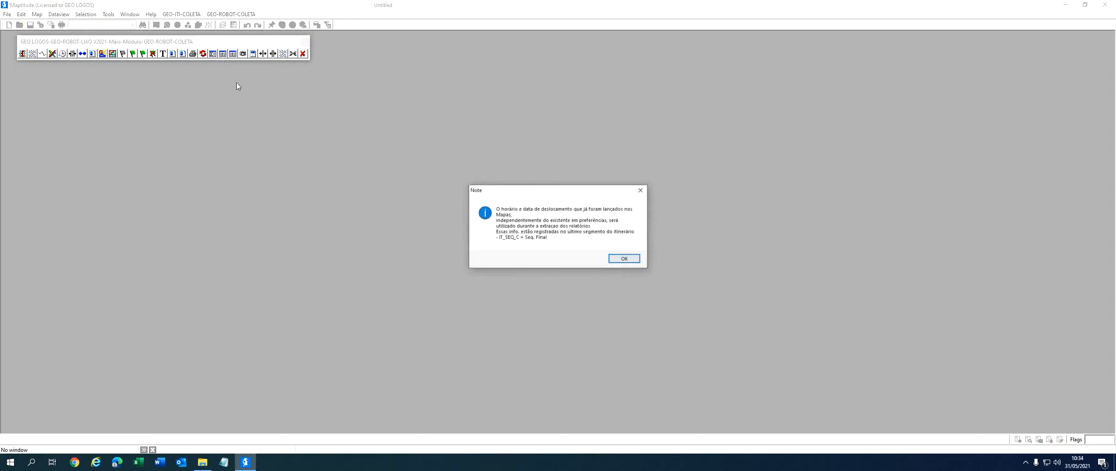
pyautogui.click(625, 259)
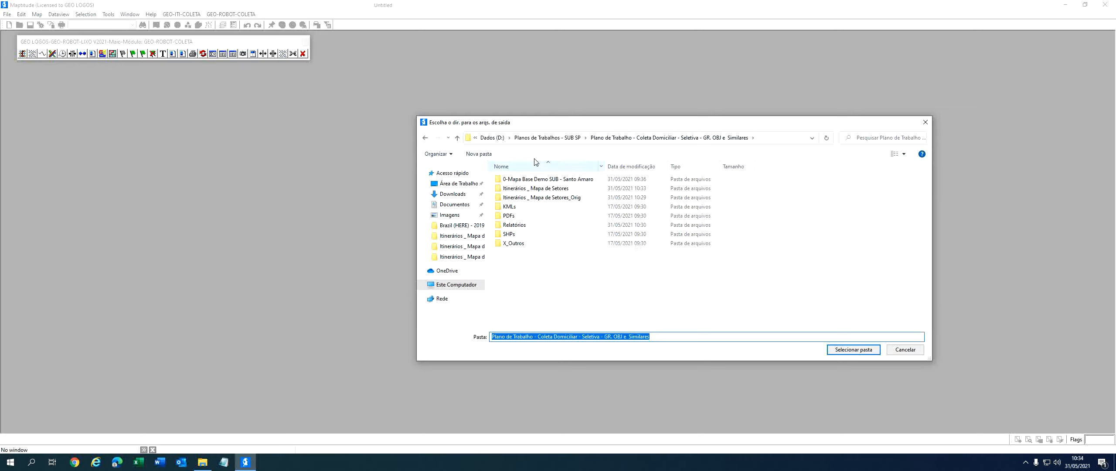
pyautogui.click(528, 226)
pyautogui.doubleClick(528, 227)
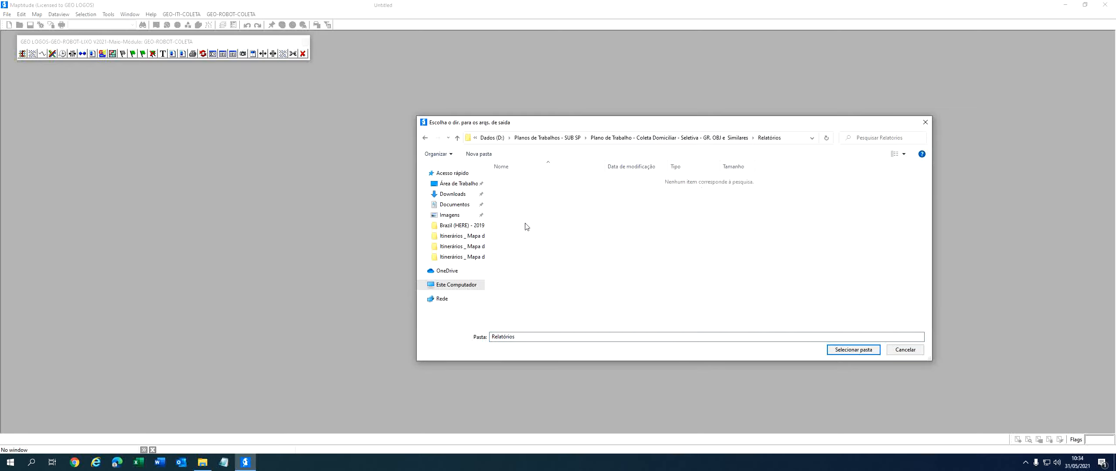
pyautogui.click(843, 347)
pyautogui.click(539, 180)
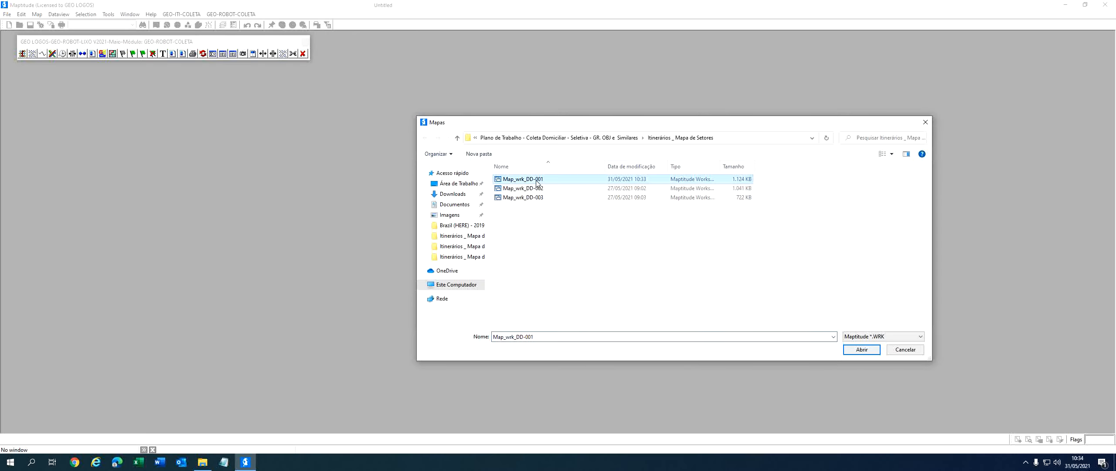
pyautogui.keyDown('ctrl'); pyautogui.click(537, 191); pyautogui.keyUp('ctrl')
pyautogui.keyDown('ctrl'); pyautogui.click(539, 199); pyautogui.keyUp('ctrl')
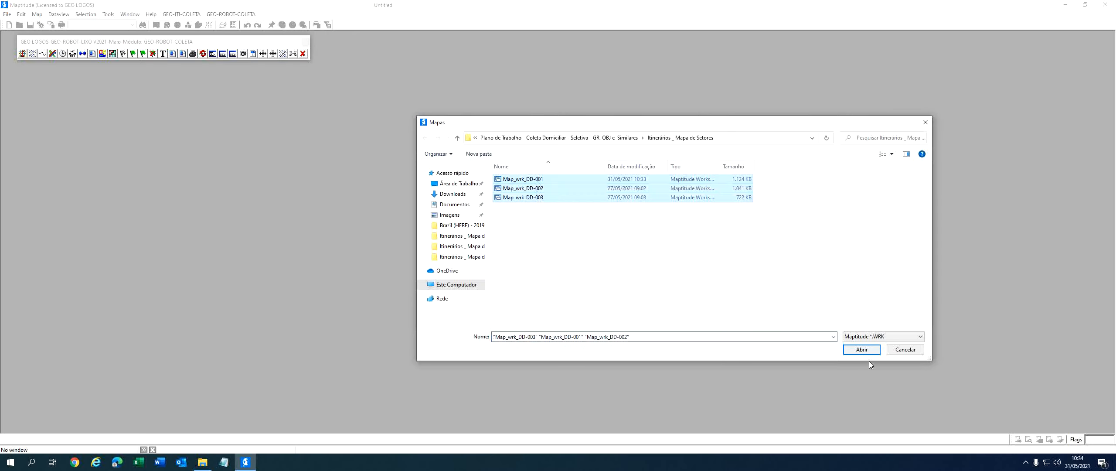
pyautogui.click(851, 349)
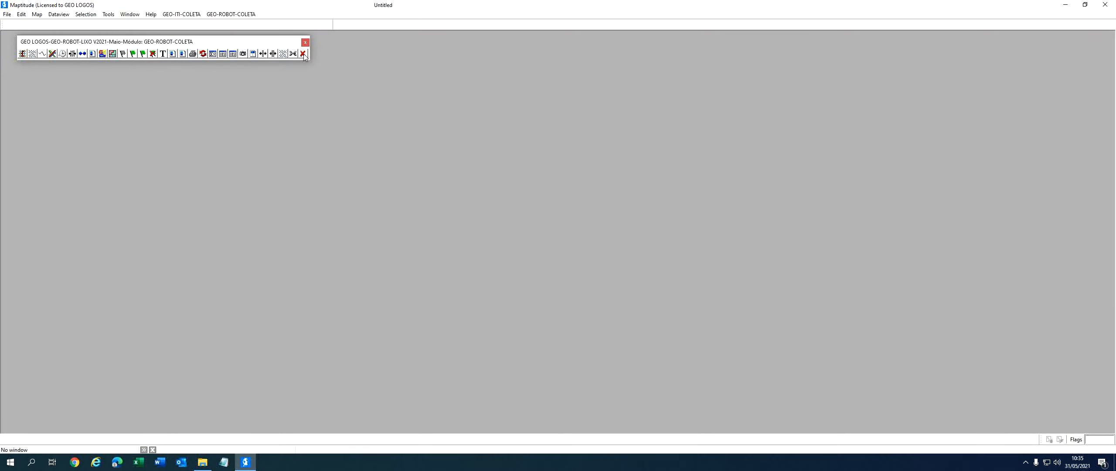
# - Check the generated report files in the Relatórios folder in File Explorer, including the Todos2 DBF and spreadsheet, then minimize the window
pyautogui.click(202, 462)
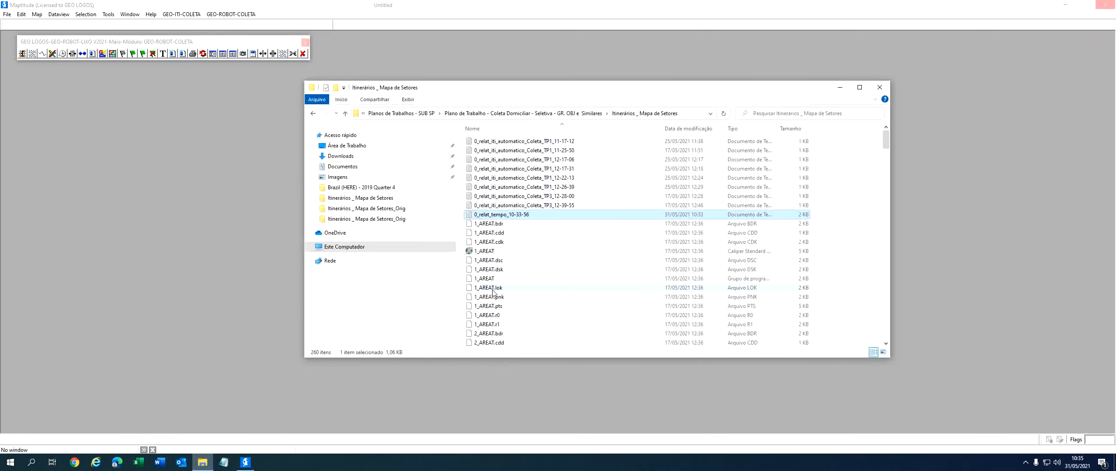
pyautogui.click(541, 114)
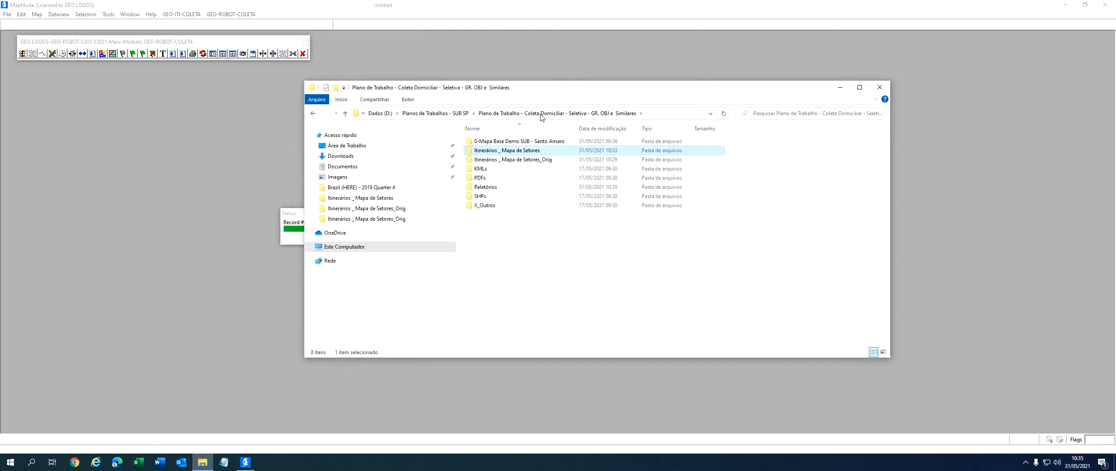
pyautogui.click(841, 87)
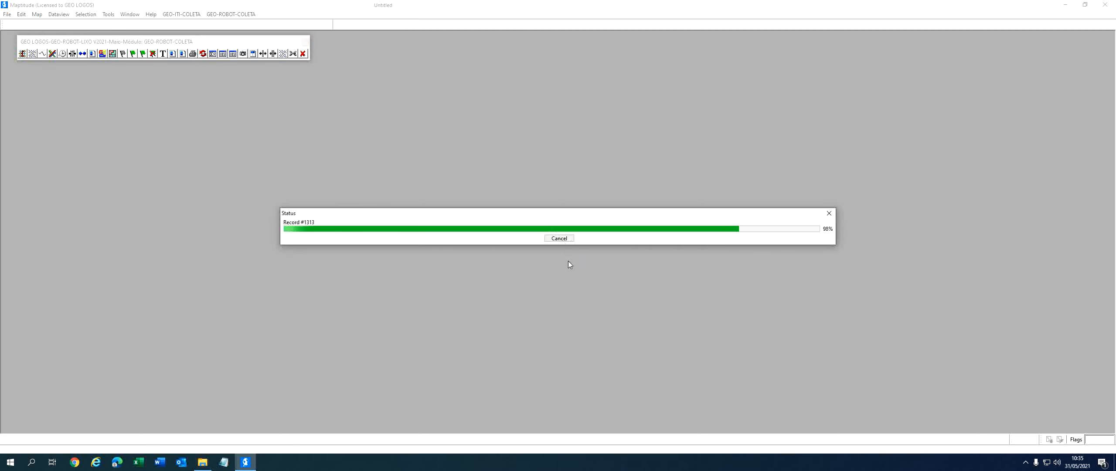
pyautogui.click(579, 250)
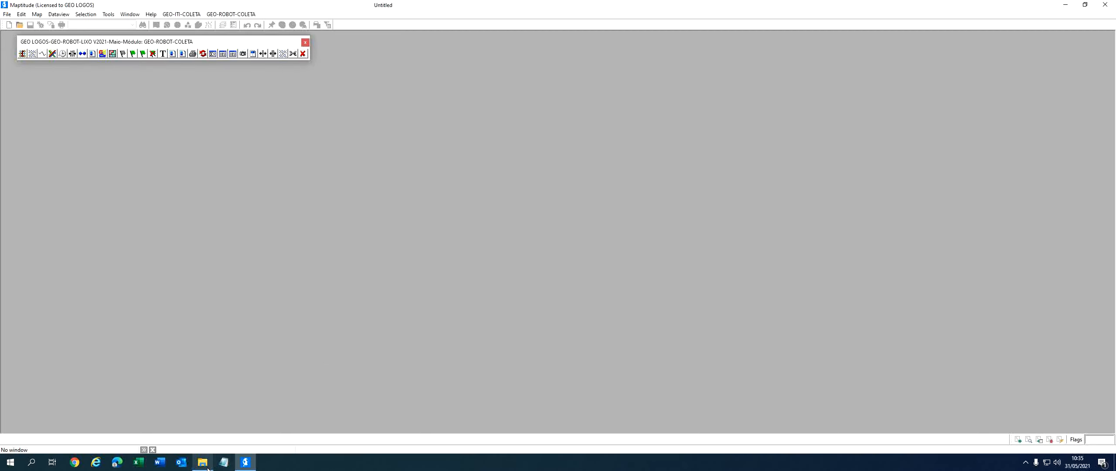
pyautogui.doubleClick(497, 190)
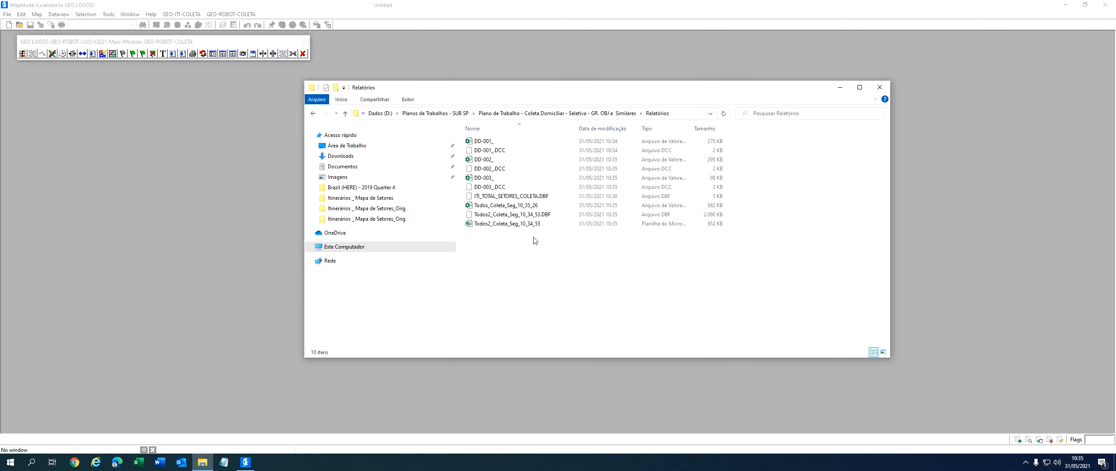
pyautogui.click(530, 226)
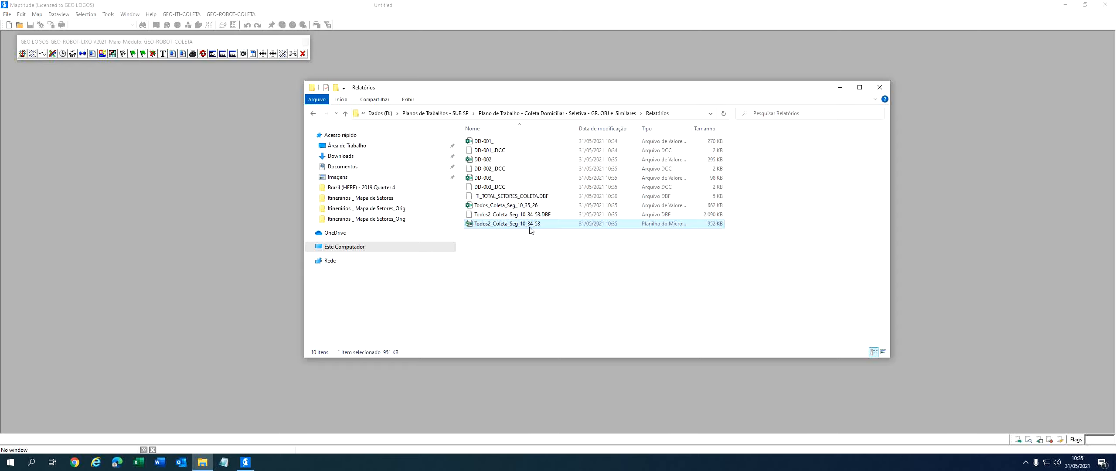
pyautogui.click(539, 215)
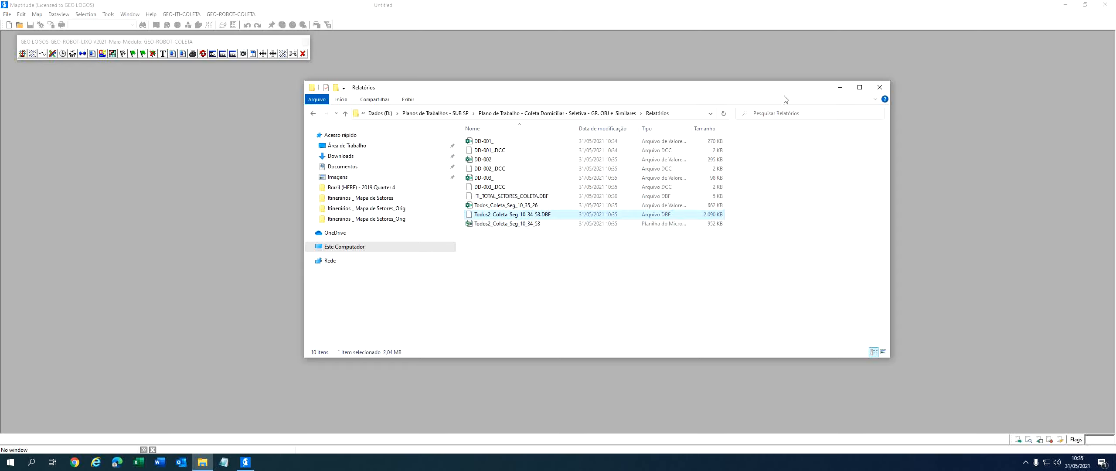
pyautogui.click(841, 87)
# - Close the GEO-ROBOT-COLETA toolbox and open the dBASE file Todos2_Coleta_Seg_10_34_53.DBF from the Relatórios folder
pyautogui.click(307, 54)
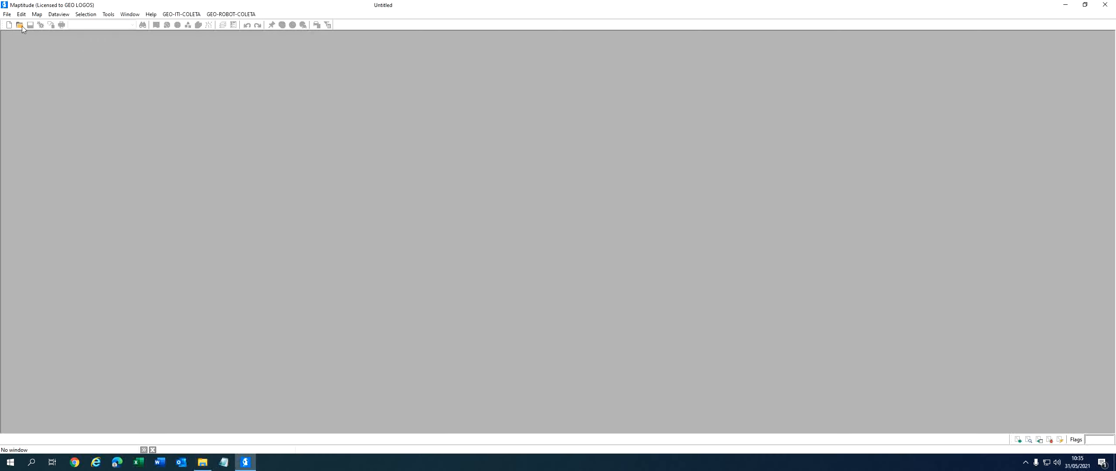
pyautogui.click(7, 14)
pyautogui.click(19, 69)
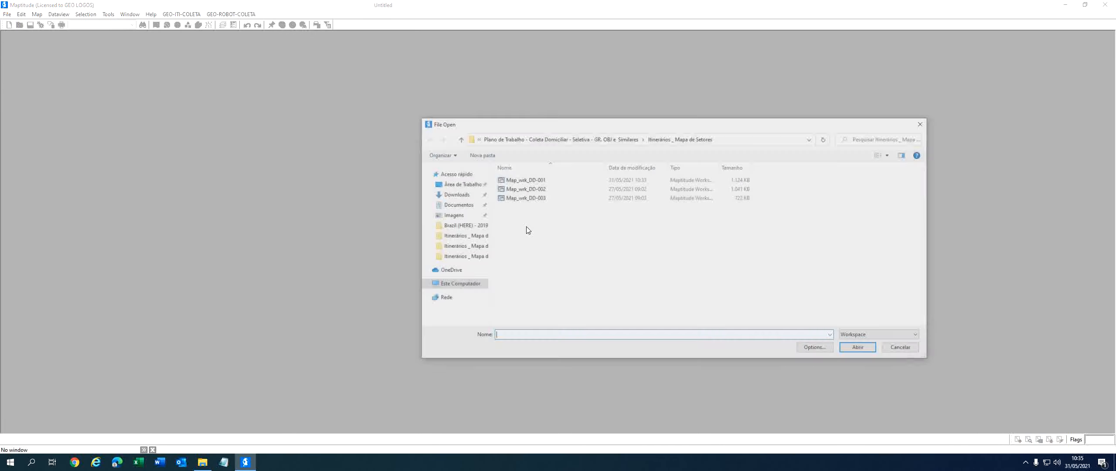
pyautogui.click(883, 337)
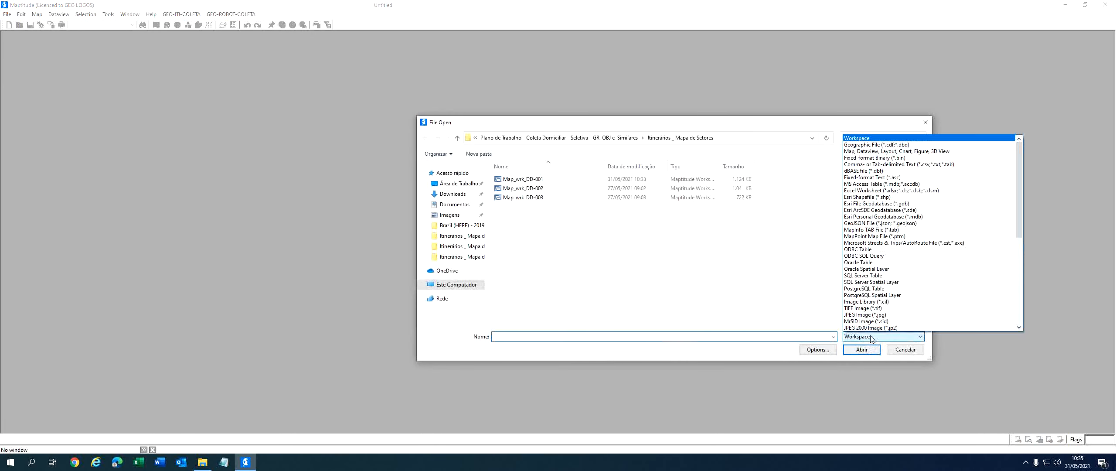
pyautogui.click(876, 171)
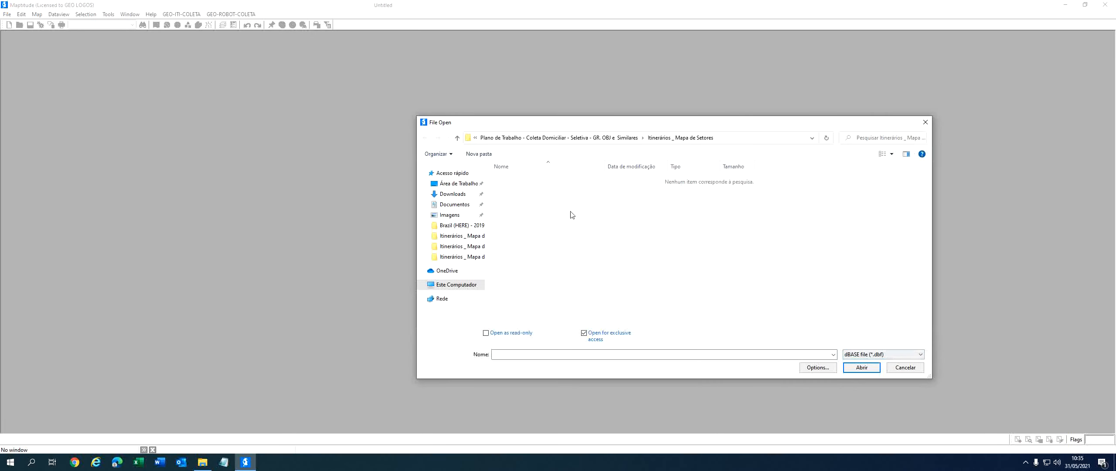
pyautogui.click(557, 141)
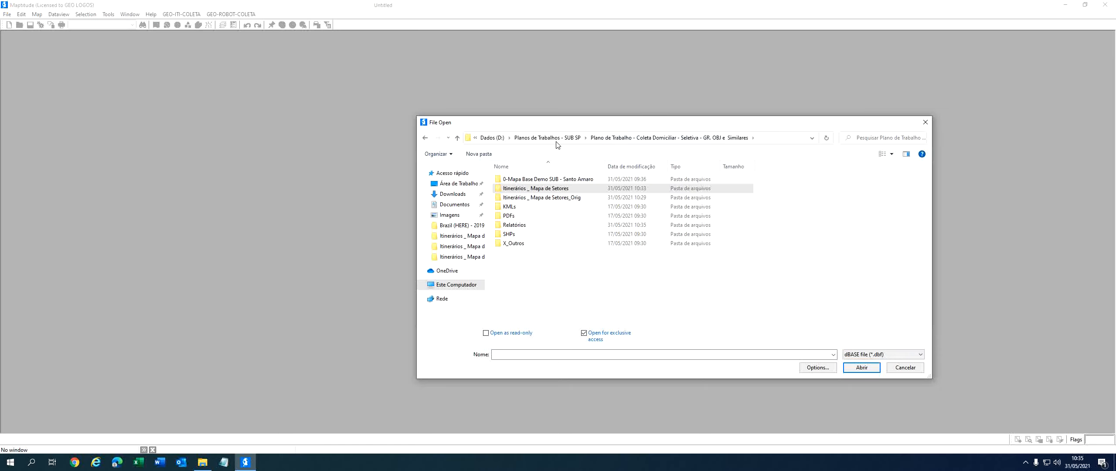
pyautogui.doubleClick(533, 226)
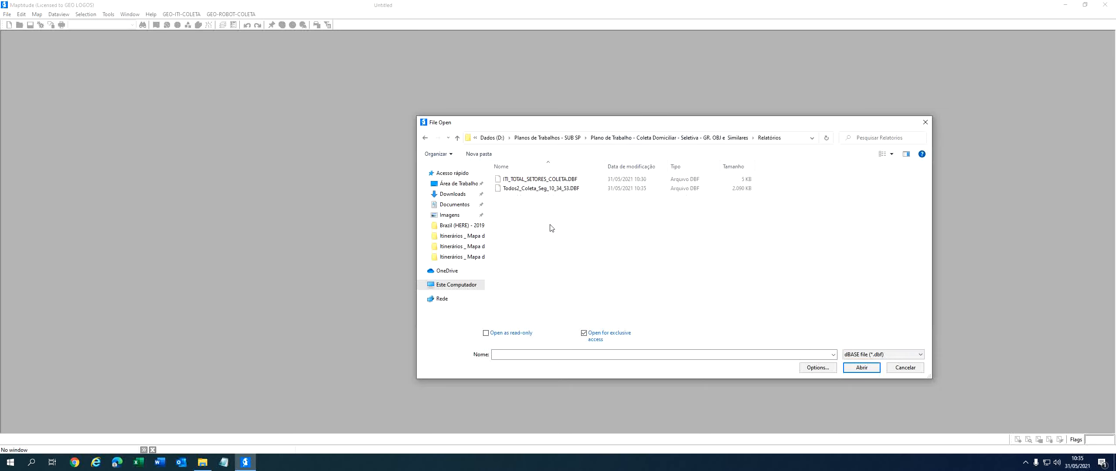
pyautogui.click(549, 189)
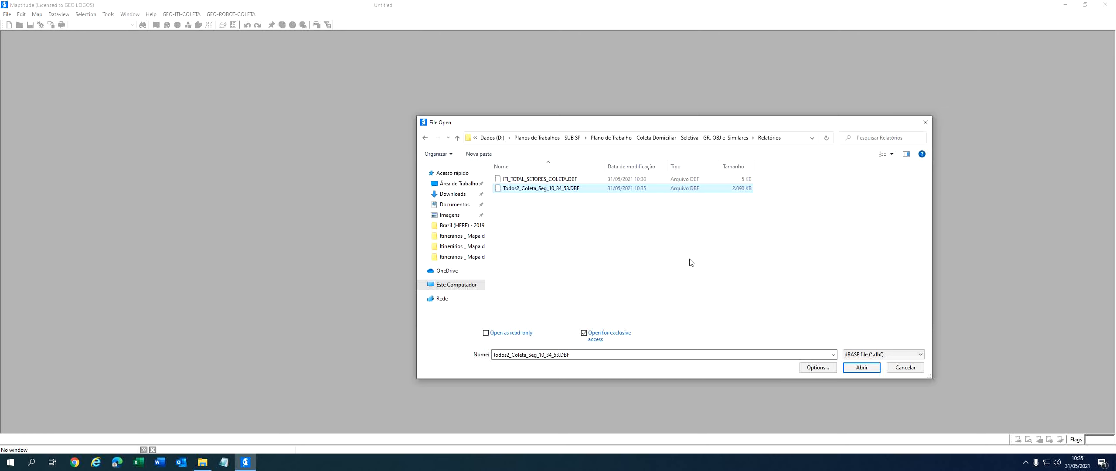
pyautogui.click(876, 371)
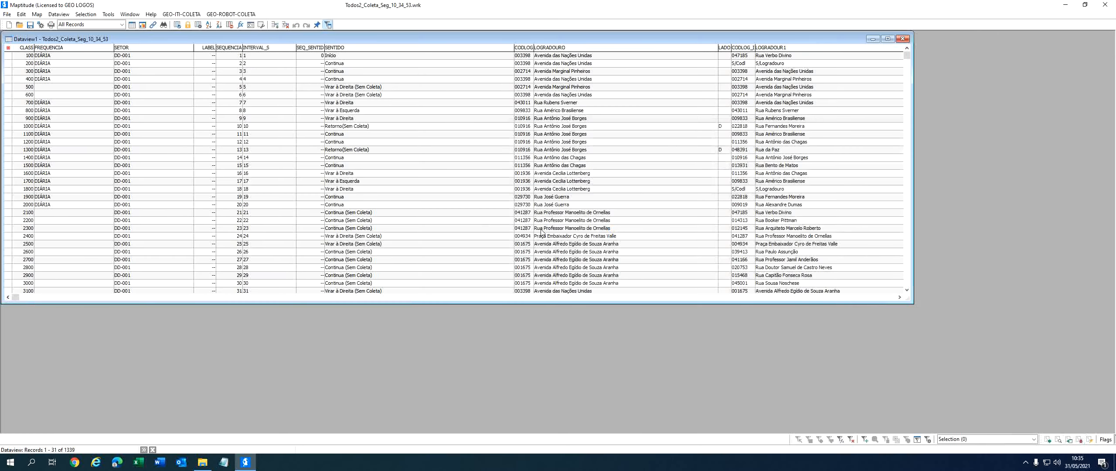
# - Examine the columns of the combined segment report, from street names through coordinates, and return to the trip date and time fields
pyautogui.click(888, 298)
pyautogui.click(887, 297)
pyautogui.click(888, 297)
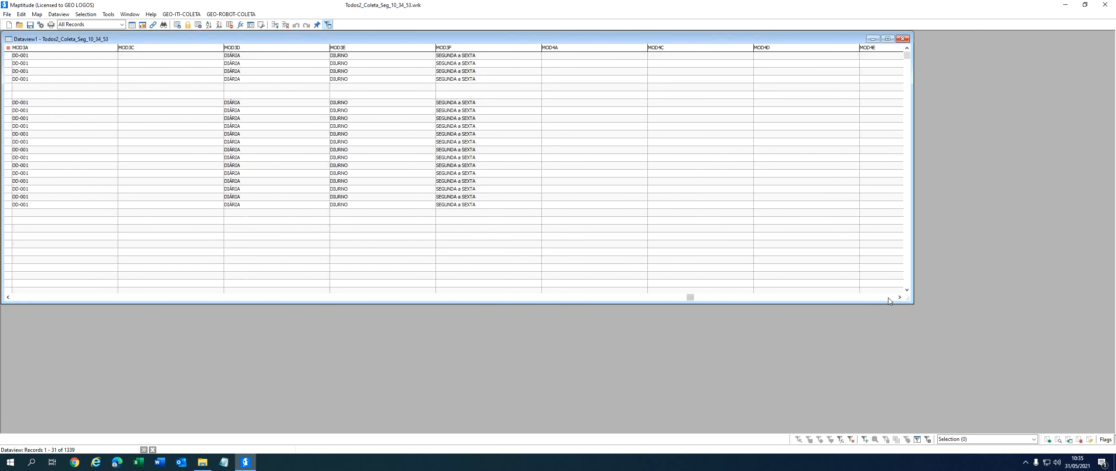
pyautogui.click(888, 297)
pyautogui.click(888, 298)
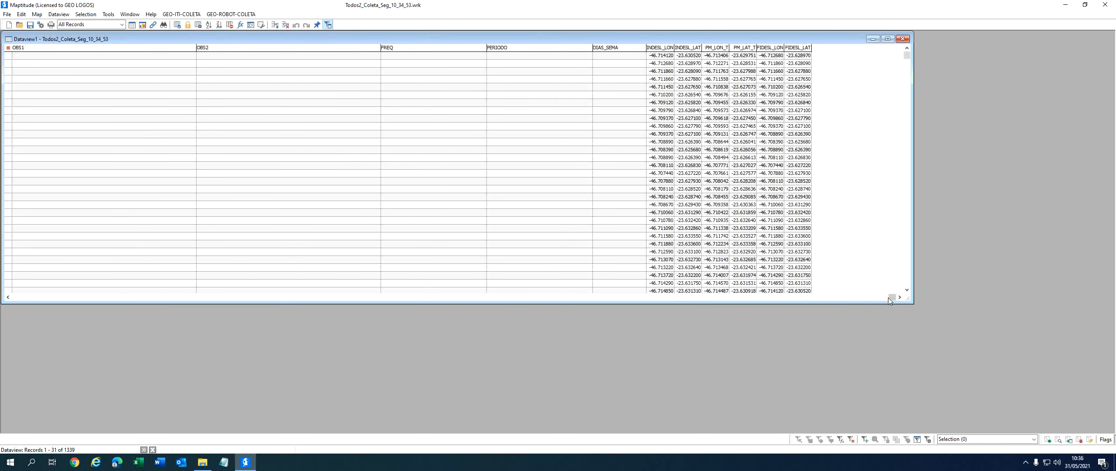
pyautogui.click(16, 298)
pyautogui.click(16, 298)
pyautogui.click(15, 299)
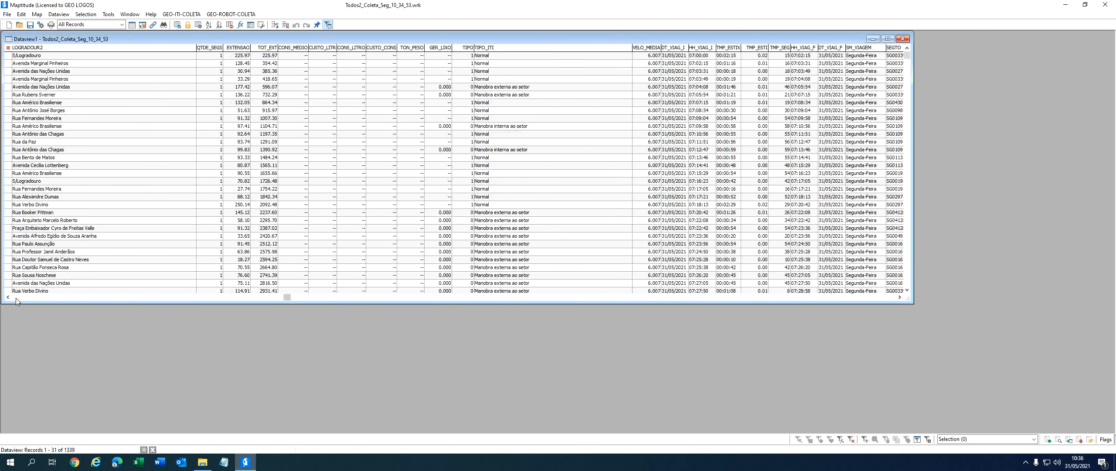
# - Locate the summary rows that close sector DD-001 in the combined segment report, just before the DD-002 records
pyautogui.click(16, 298)
pyautogui.click(16, 298)
pyautogui.click(909, 281)
pyautogui.click(909, 281)
pyautogui.click(909, 281)
pyautogui.click(909, 281)
pyautogui.click(909, 281)
pyautogui.click(909, 281)
pyautogui.click(909, 281)
pyautogui.click(909, 281)
pyautogui.click(909, 282)
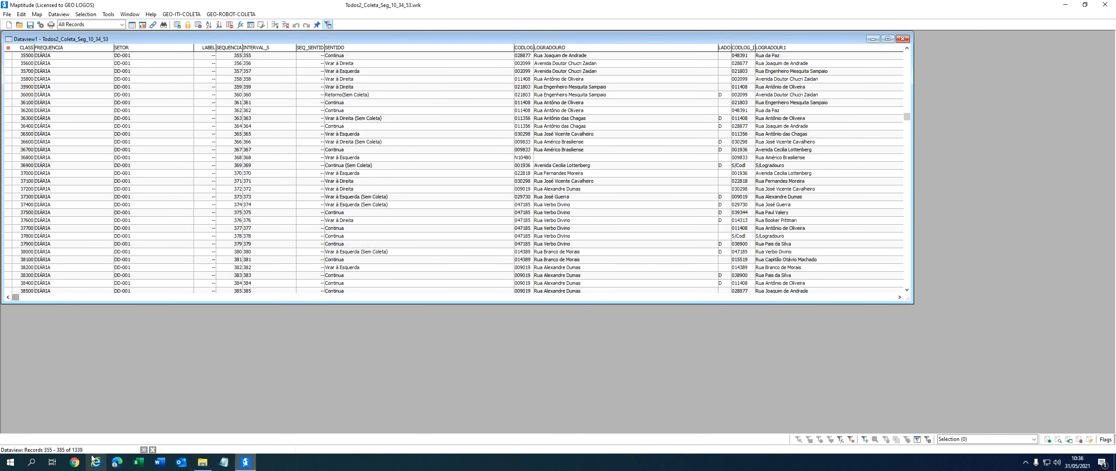
pyautogui.click(909, 286)
pyautogui.click(909, 287)
pyautogui.click(909, 286)
pyautogui.click(909, 286)
pyautogui.click(908, 286)
pyautogui.click(909, 287)
pyautogui.click(909, 287)
pyautogui.click(908, 287)
pyautogui.click(909, 286)
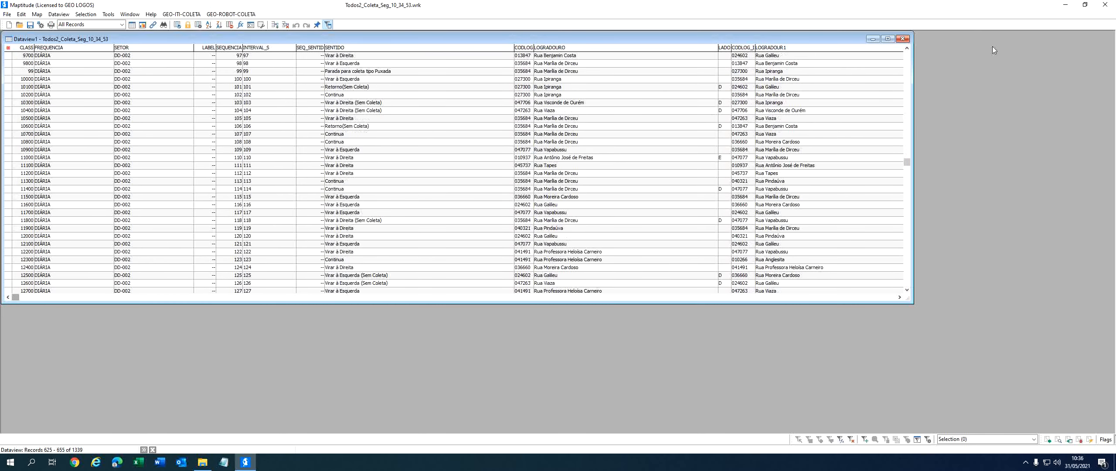
pyautogui.click(907, 48)
pyautogui.click(907, 48)
pyautogui.click(907, 48)
pyautogui.click(907, 48)
pyautogui.click(908, 48)
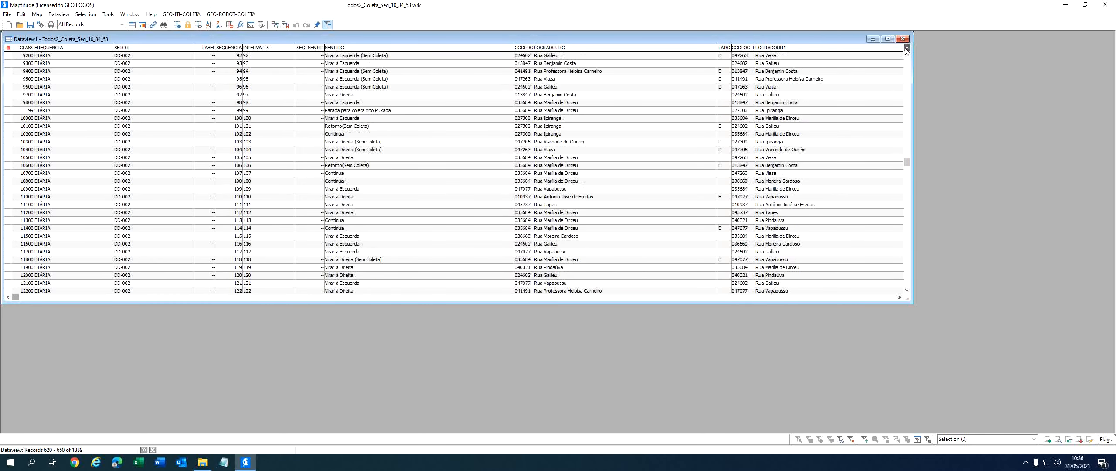
pyautogui.click(907, 48)
pyautogui.click(907, 48)
pyautogui.click(907, 48)
pyautogui.click(907, 48)
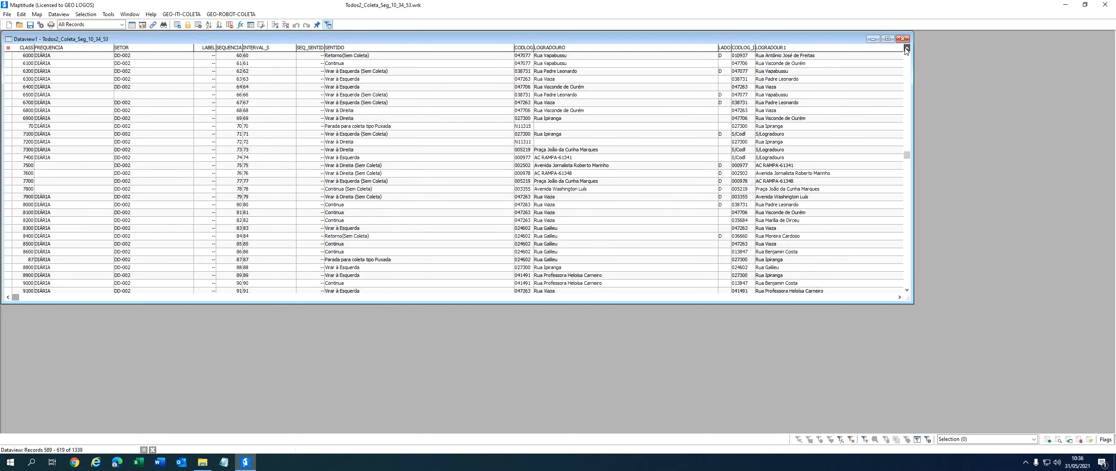
pyautogui.click(907, 48)
pyautogui.click(907, 48)
pyautogui.click(907, 48)
pyautogui.click(907, 48)
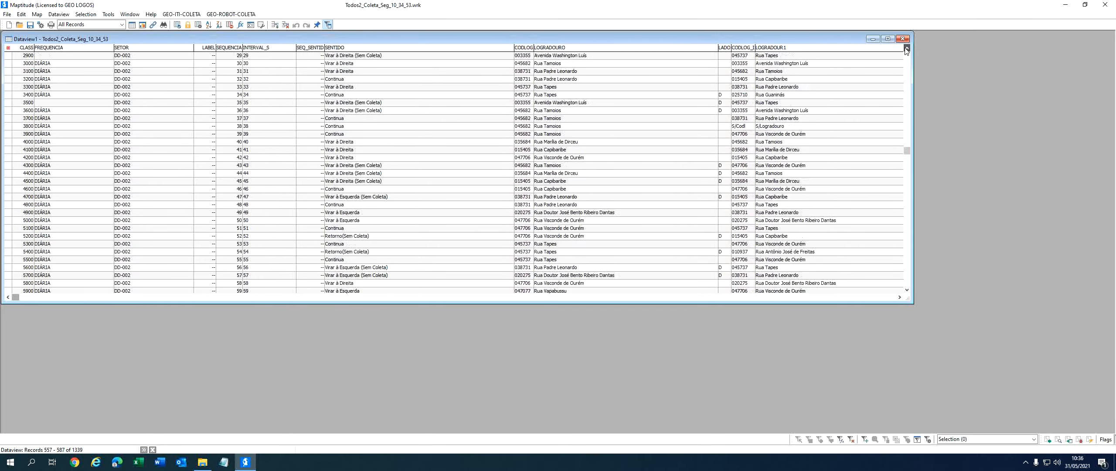
pyautogui.click(907, 48)
pyautogui.click(907, 48)
pyautogui.click(907, 48)
pyautogui.click(908, 48)
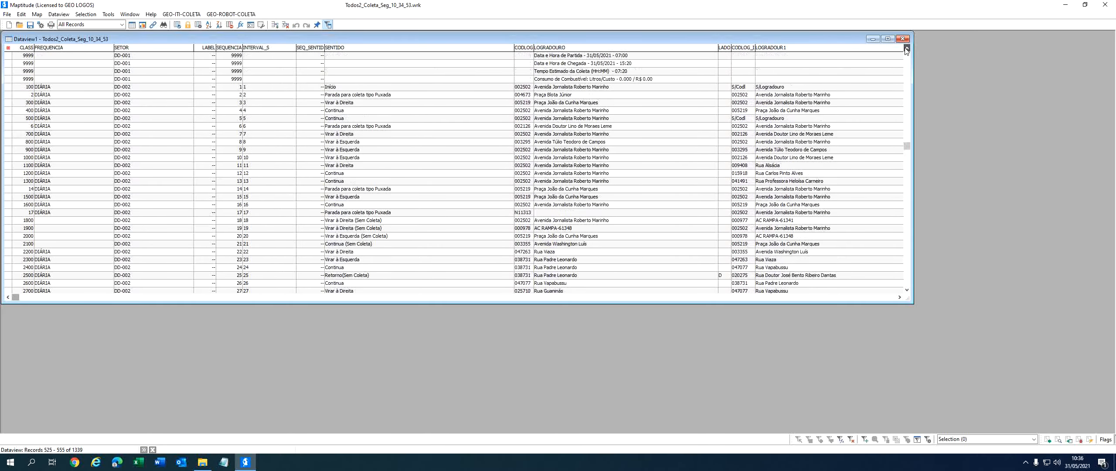
pyautogui.click(907, 48)
pyautogui.click(907, 48)
pyautogui.click(907, 48)
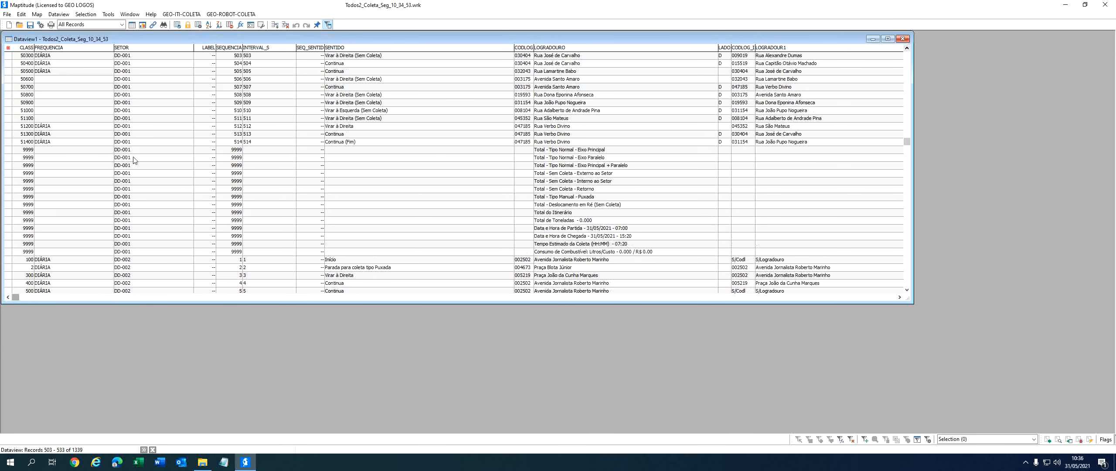
# - Examine the DD-001 summary rows across the segment quantity, extension, consumption, itinerary type and trip date and time columns
pyautogui.click(900, 298)
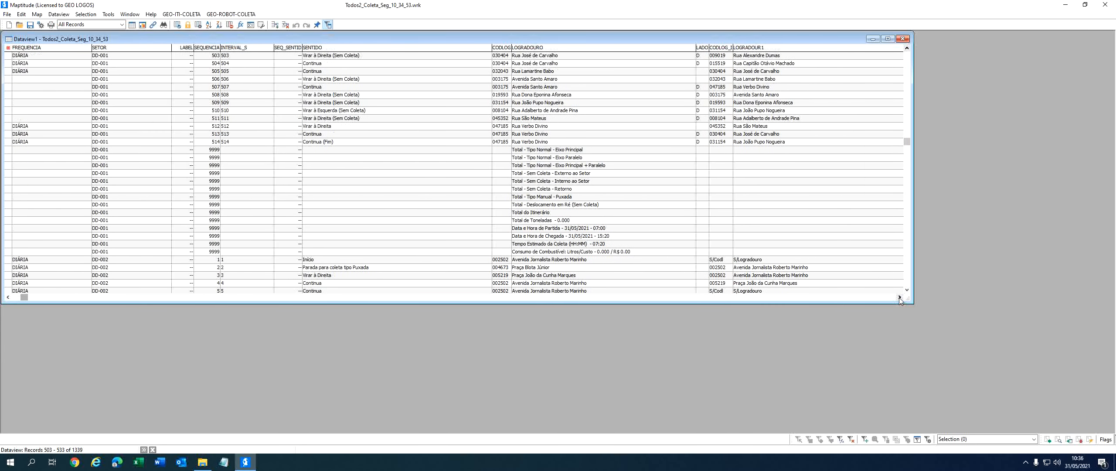
pyautogui.click(900, 298)
pyautogui.click(899, 297)
pyautogui.click(899, 298)
pyautogui.click(900, 297)
pyautogui.click(899, 297)
pyautogui.click(899, 297)
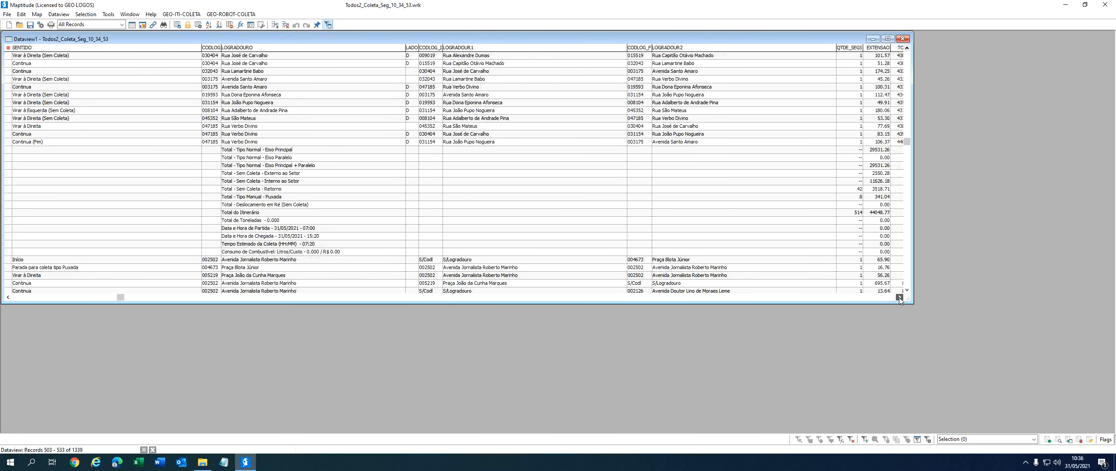
pyautogui.click(900, 297)
pyautogui.click(900, 298)
pyautogui.click(899, 297)
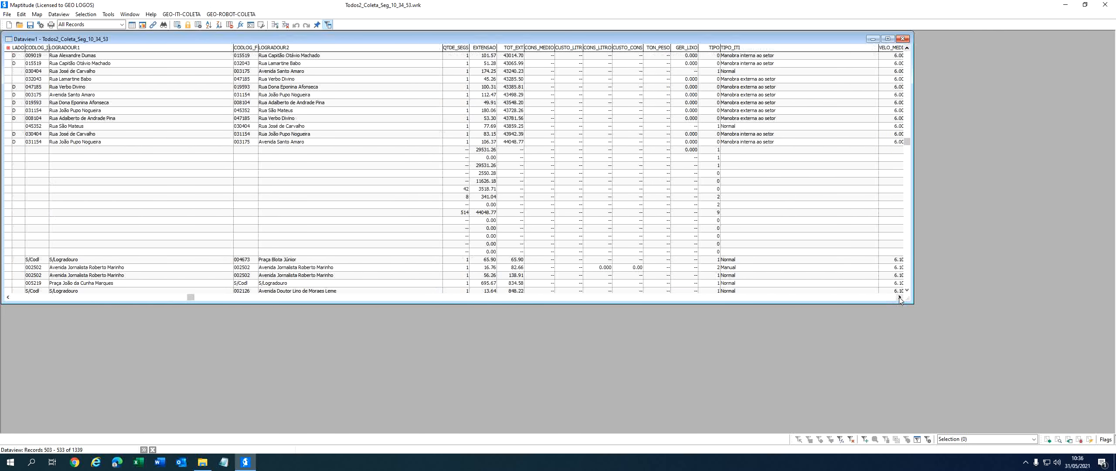
pyautogui.click(900, 297)
pyautogui.click(900, 298)
pyautogui.click(900, 297)
pyautogui.click(899, 297)
pyautogui.click(900, 297)
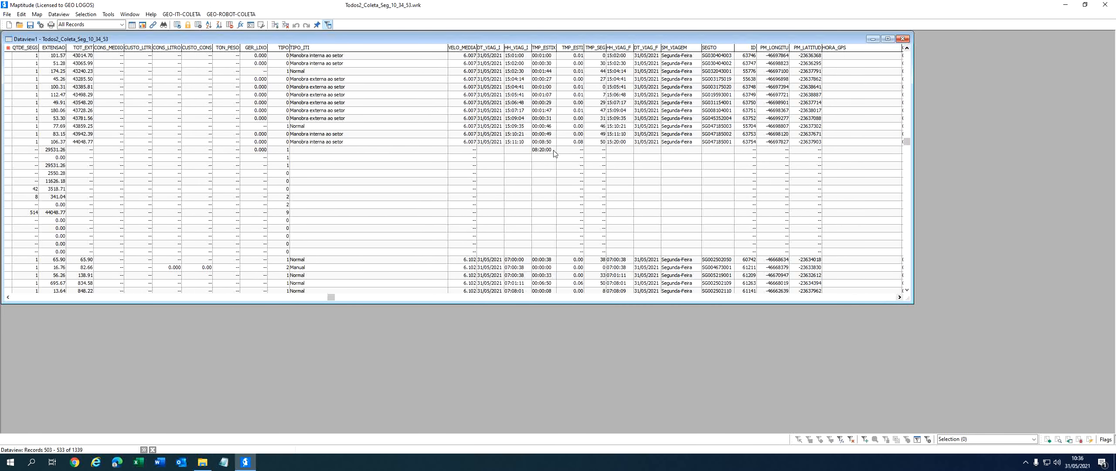
# - Look further down the trip times in the DD-002 records and close the report table without saving the workspace
pyautogui.moveTo(906, 290); pyautogui.dragTo(908, 291)
pyautogui.click(908, 278)
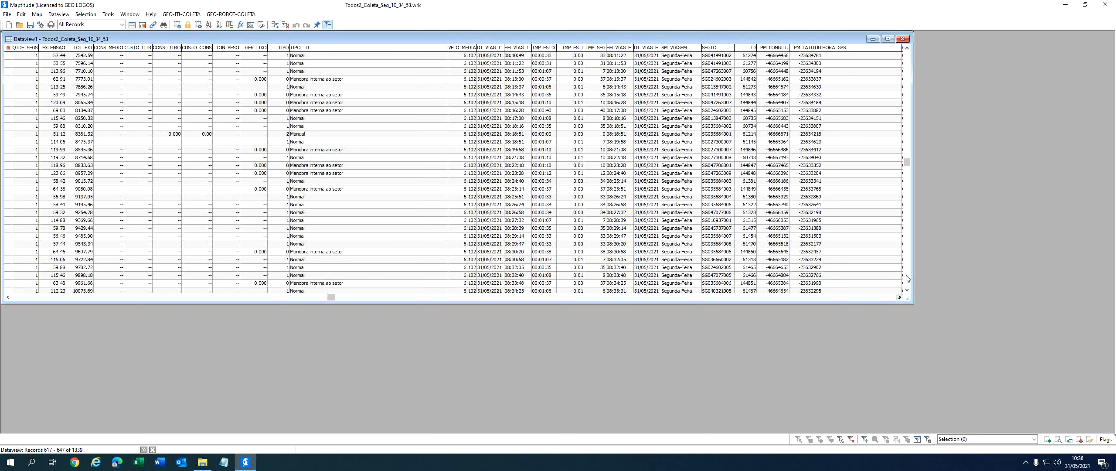
pyautogui.click(906, 39)
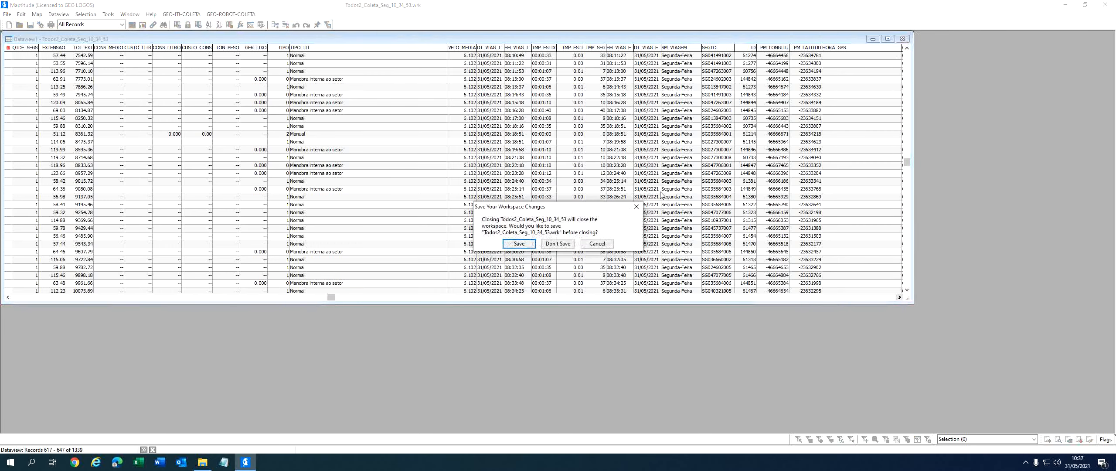
pyautogui.click(566, 245)
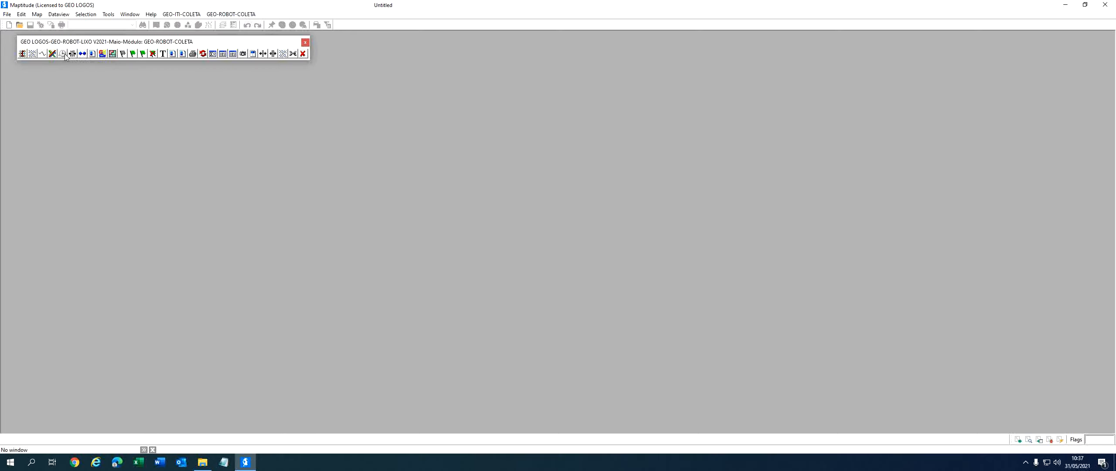
# - Review the trip dates, times and intervals in the GEO-ROBOT-COLETA system preferences and cancel the map selection
pyautogui.click(62, 54)
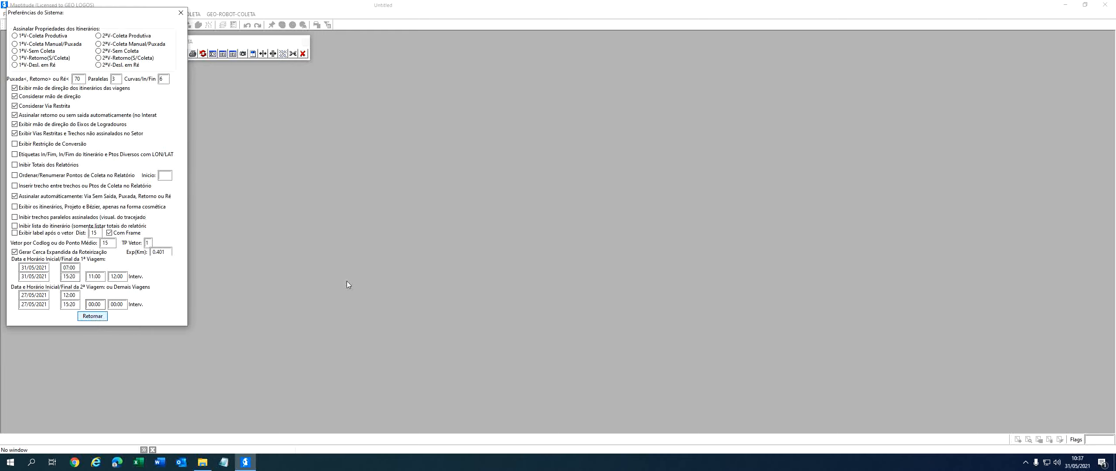
pyautogui.click(92, 315)
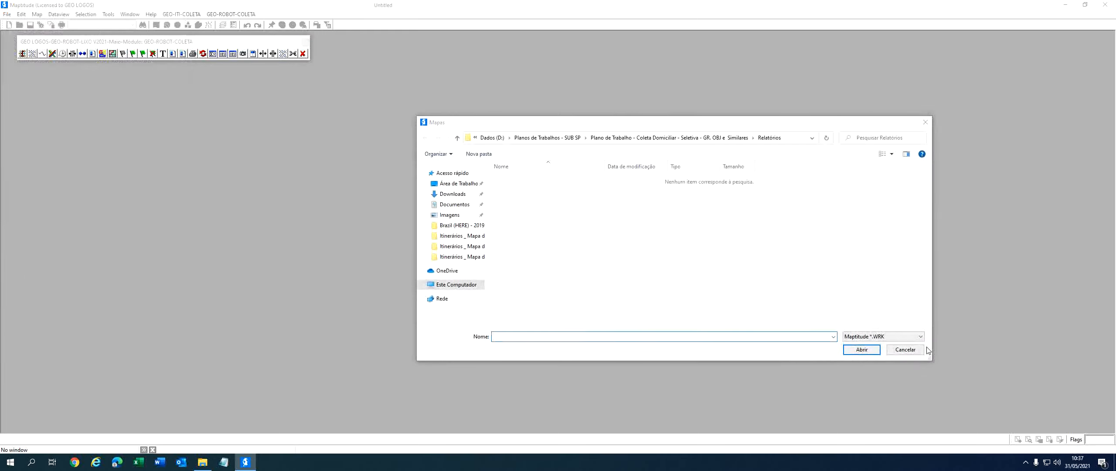
pyautogui.click(907, 349)
pyautogui.click(580, 249)
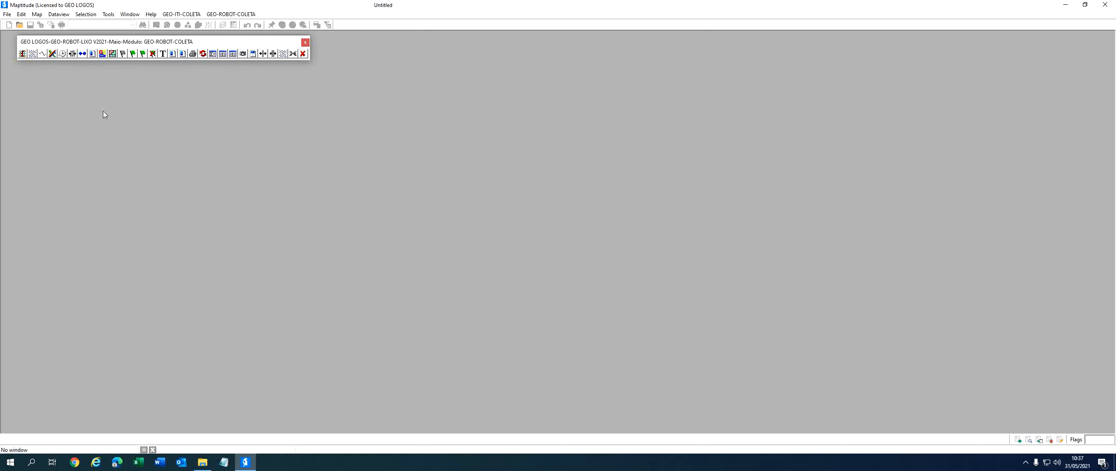
# - Switch to File Explorer and open the spreadsheet Todos2_Coleta_Seg_10_34_53 from the Relatórios folder
pyautogui.click(202, 461)
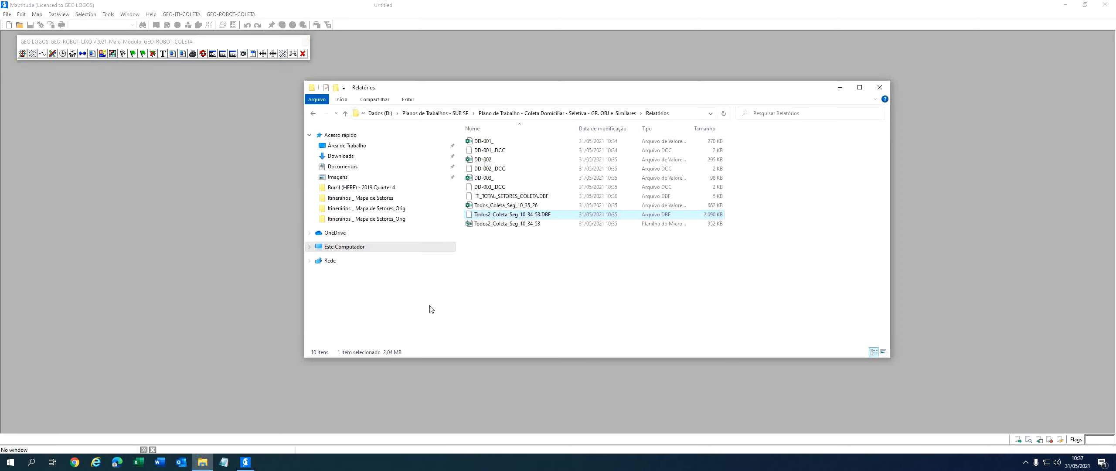
pyautogui.doubleClick(508, 224)
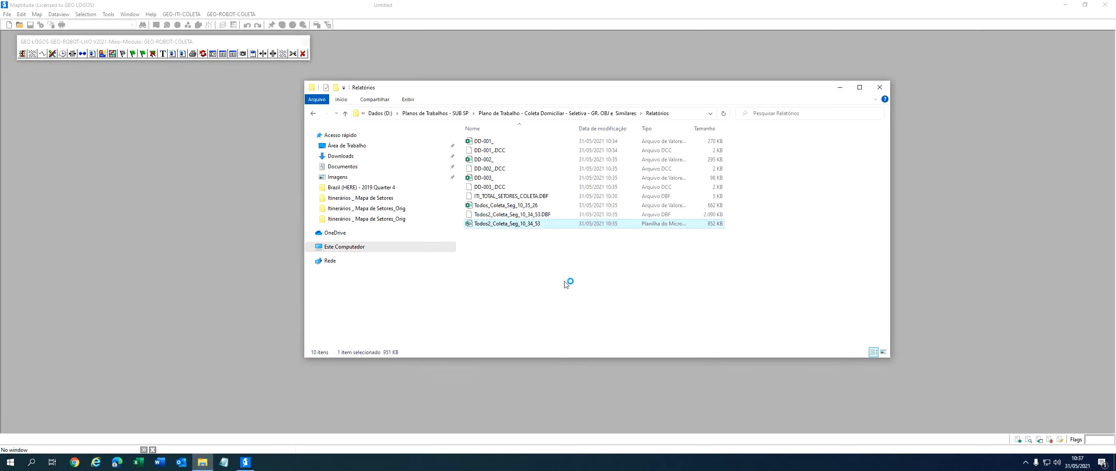